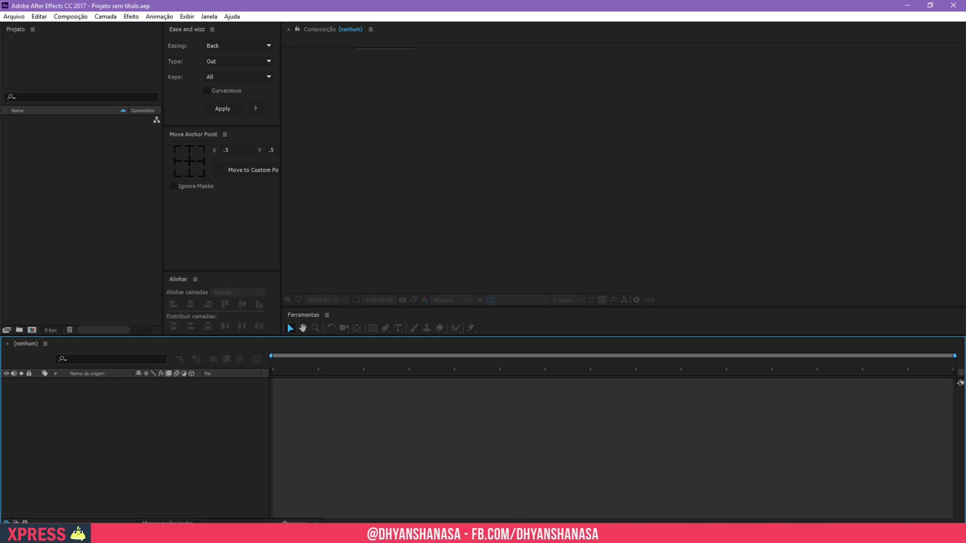
# Step: Switch to the media player and play the HUD_RENDER_FINAL video full screen
pyautogui.hotkey('alt', 'Tab')
pyautogui.doubleClick(490, 300)
pyautogui.press('space')
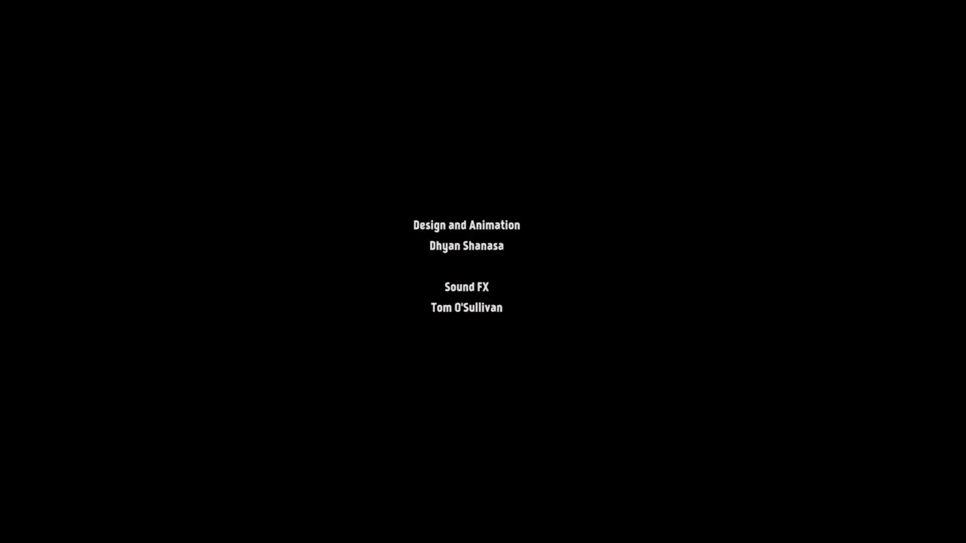
# Step: Replay HUD_RENDER_FINAL from the start, pause it at the opening screen and turn its volume down to mute
pyautogui.click(504, 511)
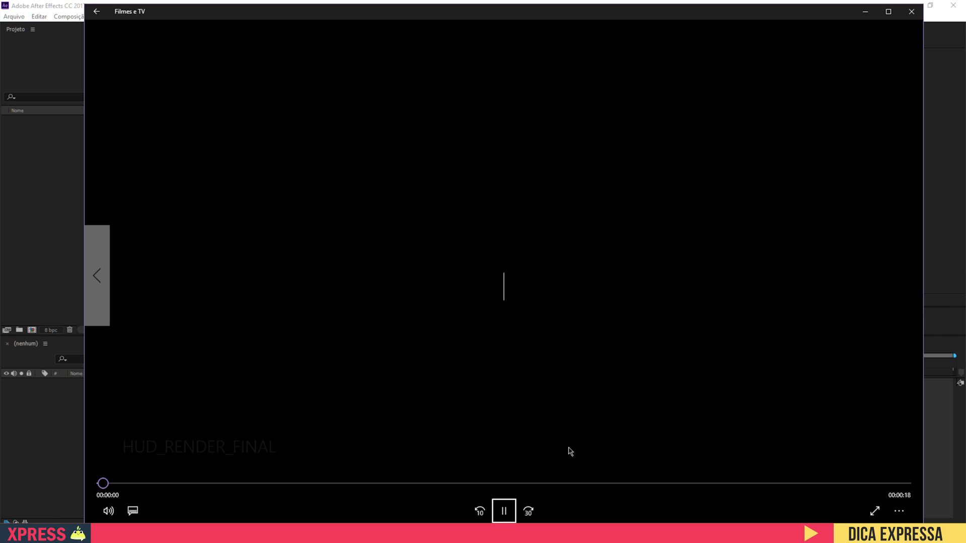
pyautogui.click(504, 511)
pyautogui.click(107, 512)
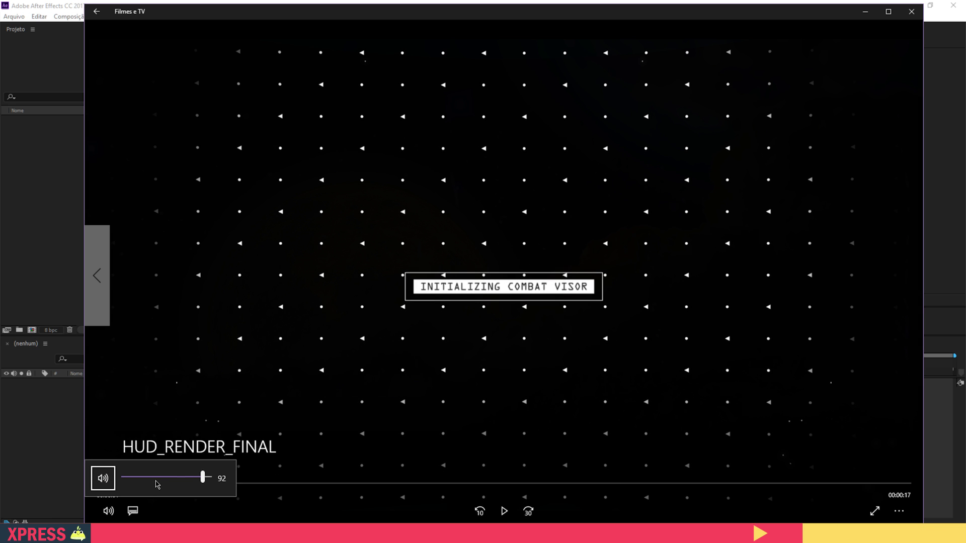
pyautogui.moveTo(205, 474); pyautogui.dragTo(118, 474)
# Step: Scrub through HUD_RENDER_FINAL to examine the visor, targeting, danger and glitch stages up to the credits, and close the player
pyautogui.moveTo(301, 485); pyautogui.dragTo(263, 484)
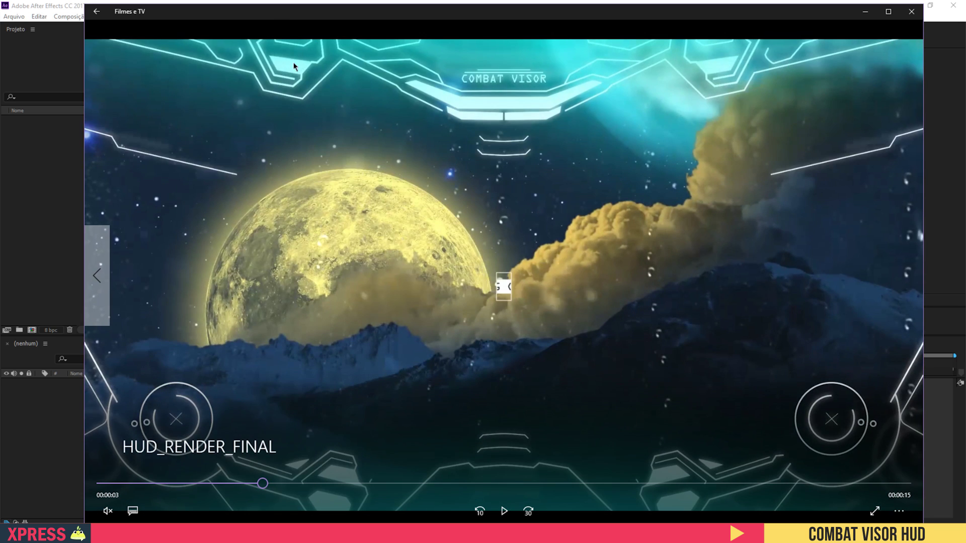
pyautogui.moveTo(300, 484); pyautogui.dragTo(735, 507)
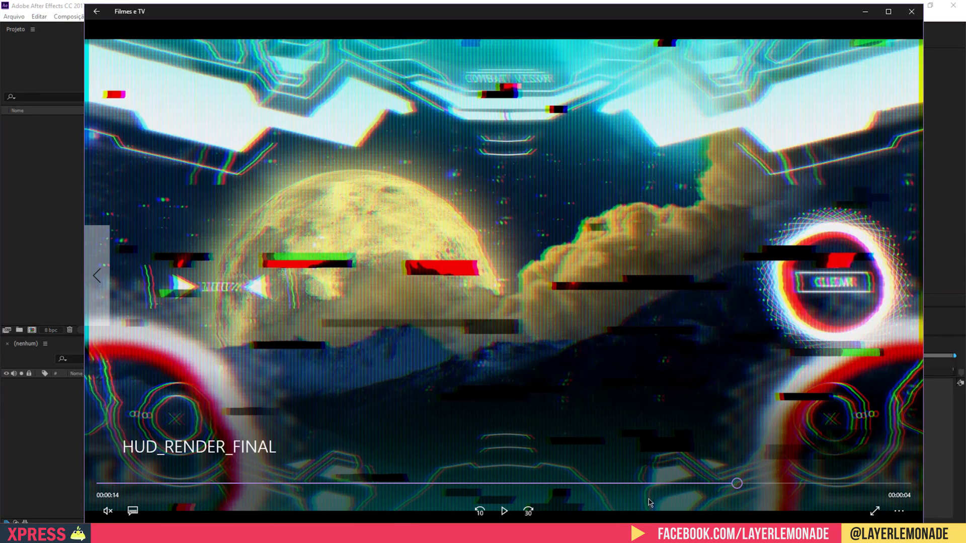
pyautogui.click(615, 483)
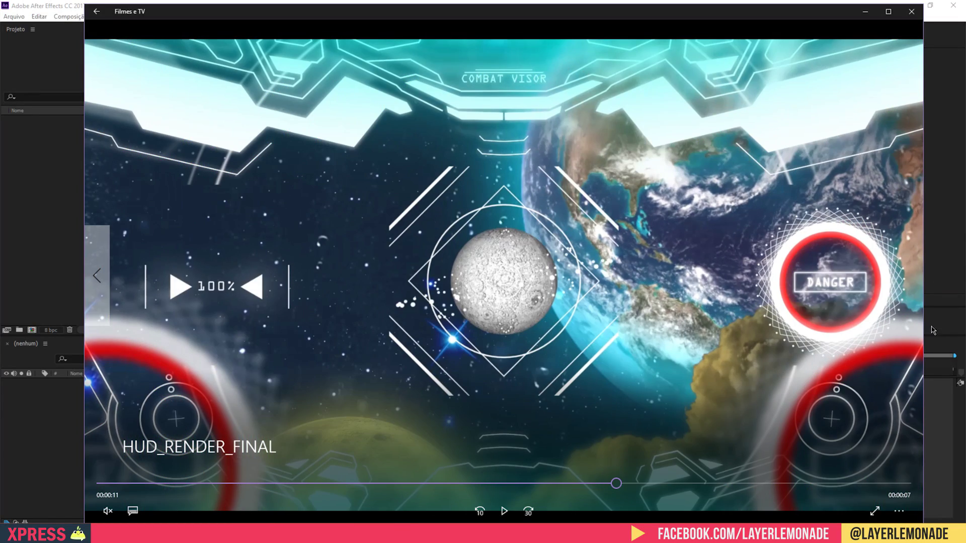
pyautogui.click(487, 483)
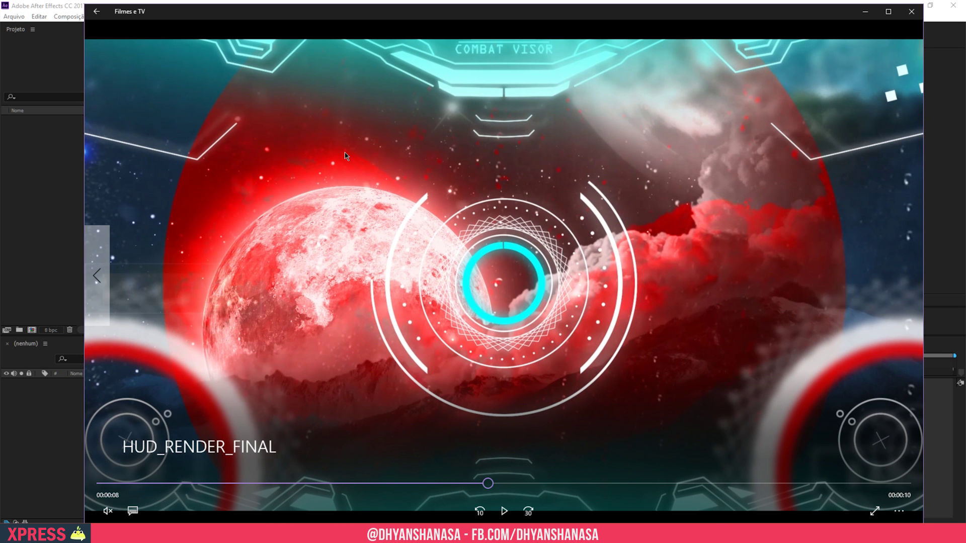
pyautogui.moveTo(387, 483); pyautogui.dragTo(311, 484)
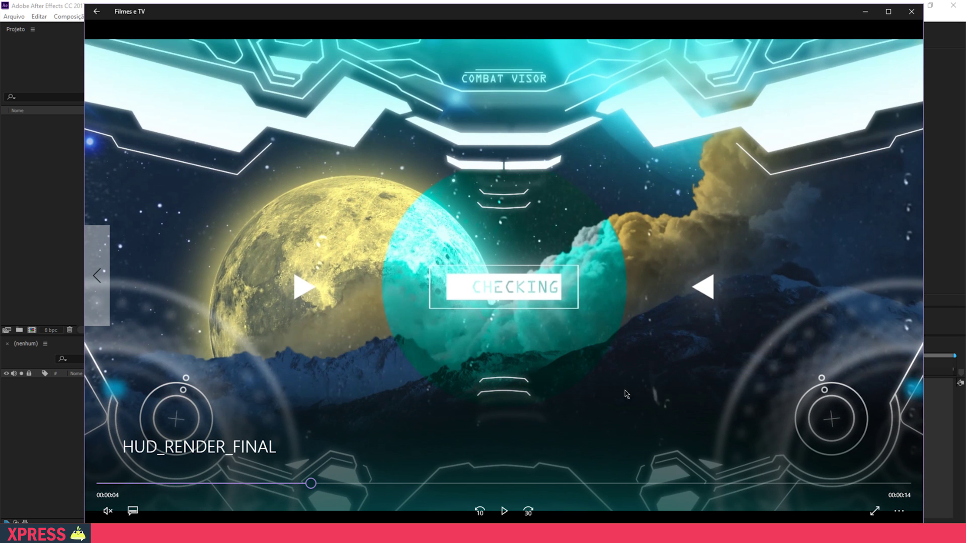
pyautogui.click(648, 484)
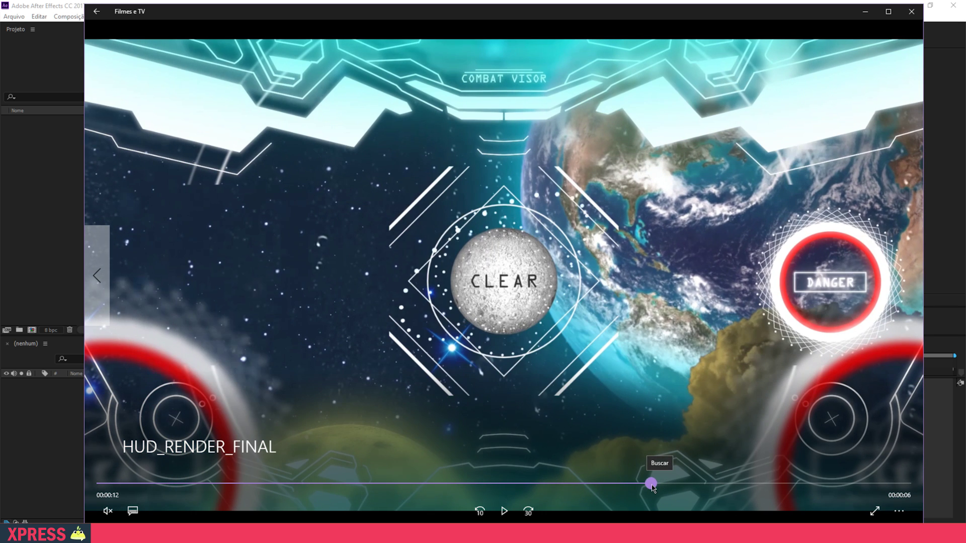
pyautogui.click(752, 483)
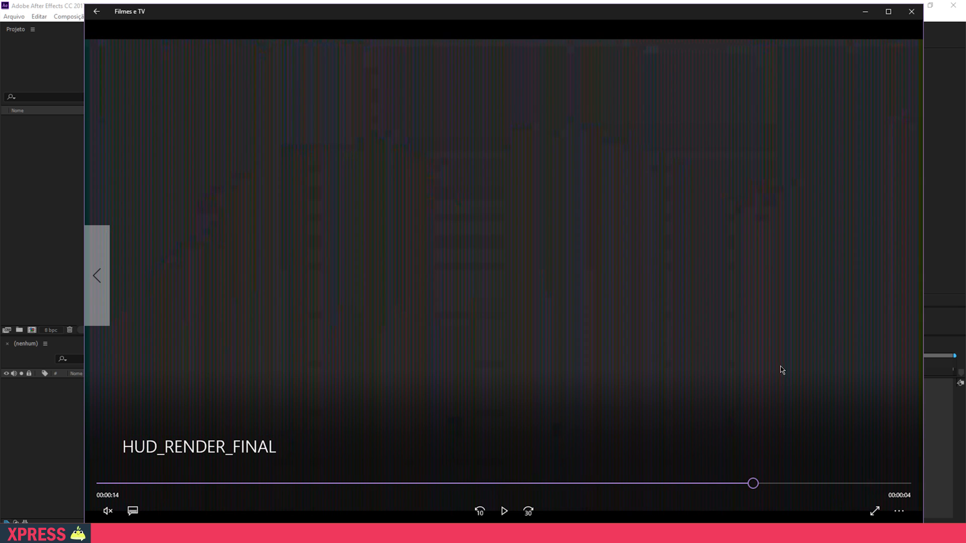
pyautogui.click(784, 484)
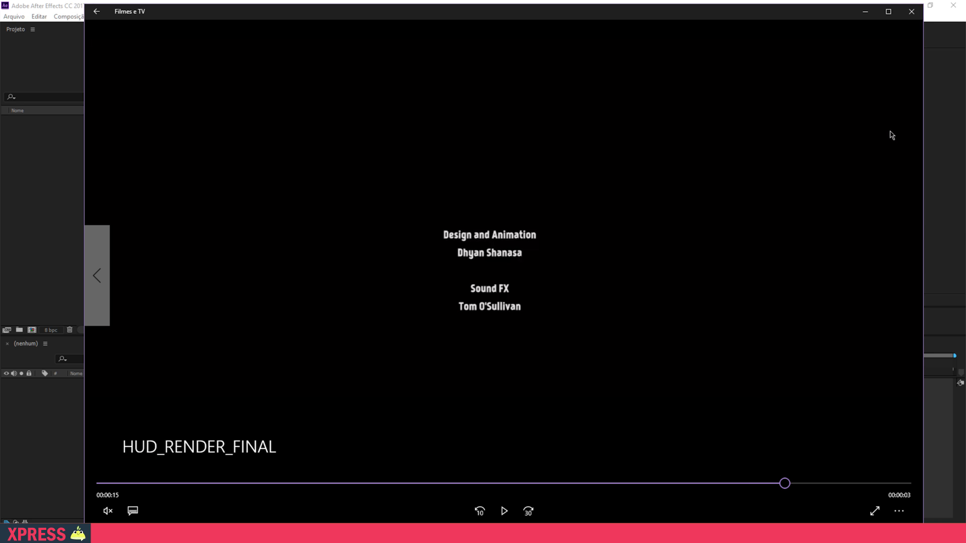
pyautogui.click(905, 7)
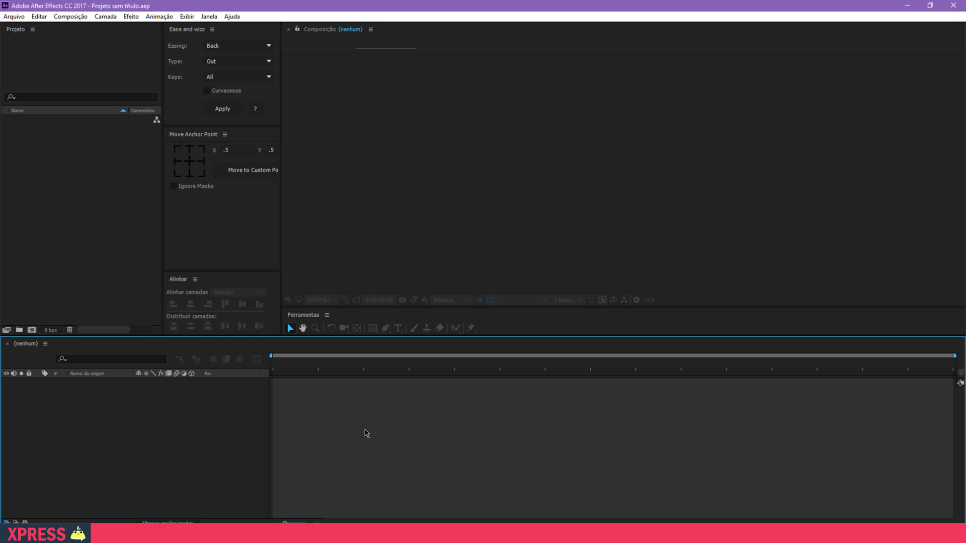
# Step: Open the recent project HUD TUTORIAL 2.aep in After Effects and maximize the program window
pyautogui.click(103, 308)
pyautogui.click(13, 16)
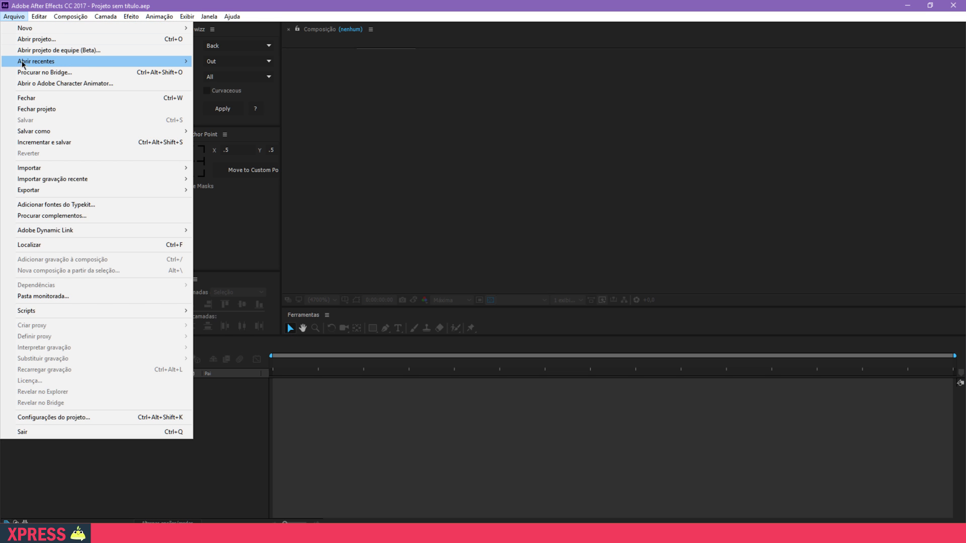
pyautogui.moveTo(23, 62)
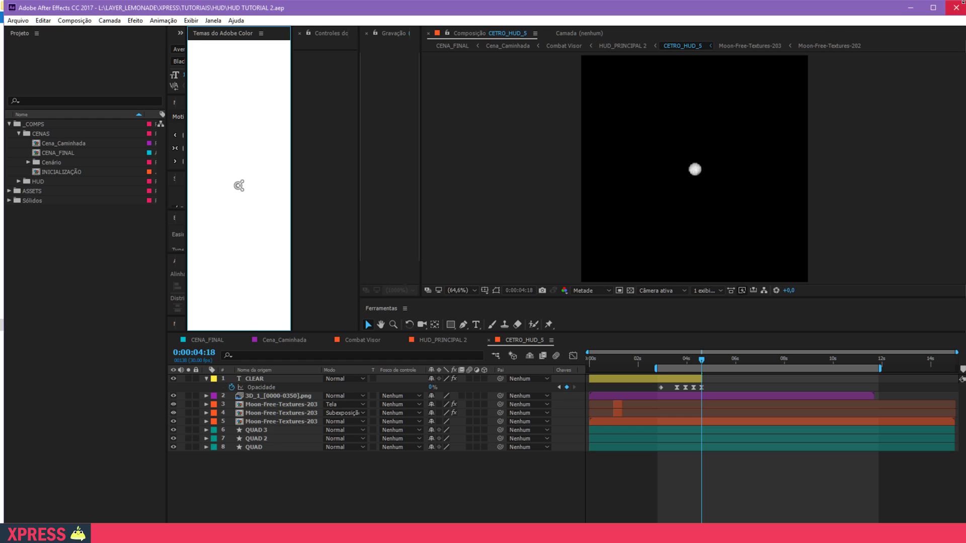
pyautogui.click(933, 8)
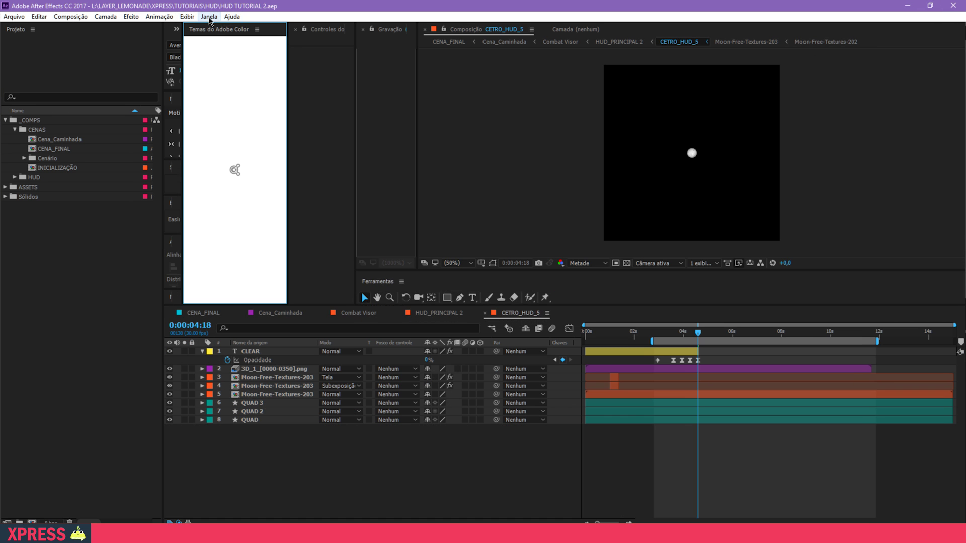
# Step: Change the workspace layout to the custom lessons workspace (Aulas)
pyautogui.click(209, 16)
pyautogui.moveTo(201, 29)
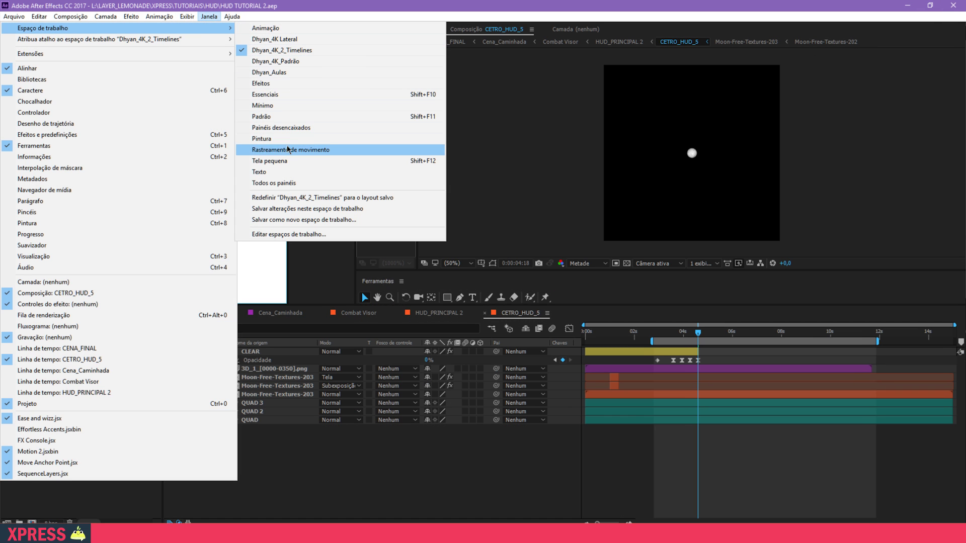
pyautogui.click(288, 79)
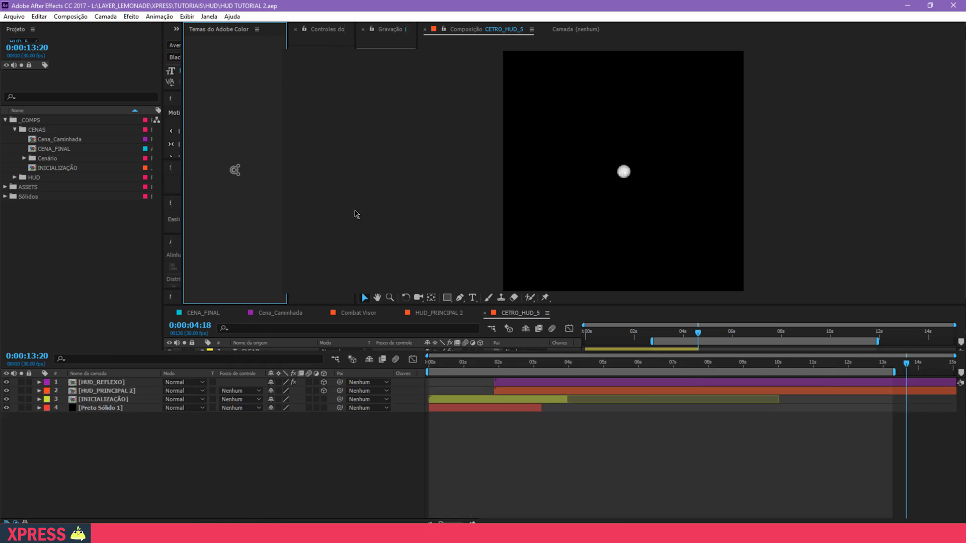
# Step: Collapse the CLEAR layer's Opacity property in the CETRO_HUD_5 timeline and leave no layer selected
pyautogui.hotkey('ctrl', 'a')
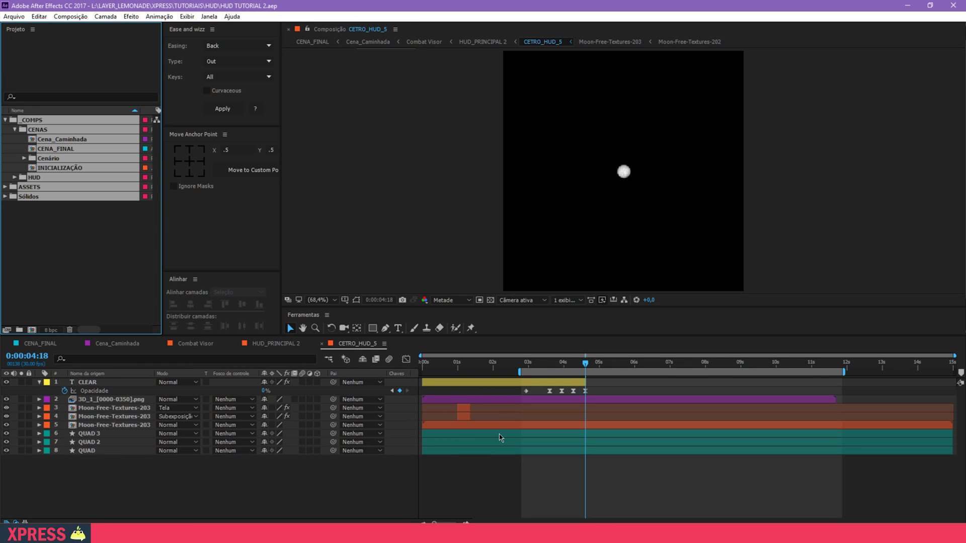
pyautogui.click(525, 385)
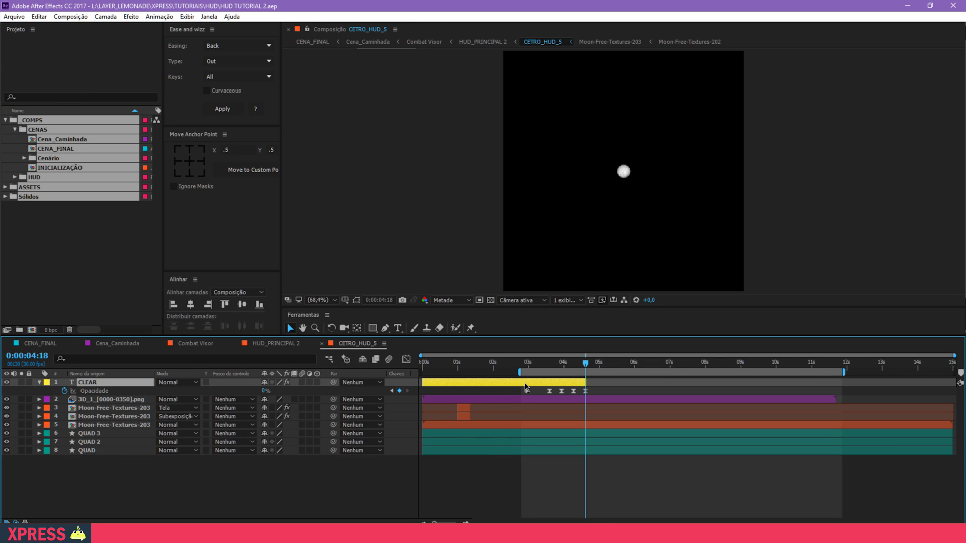
pyautogui.click(477, 486)
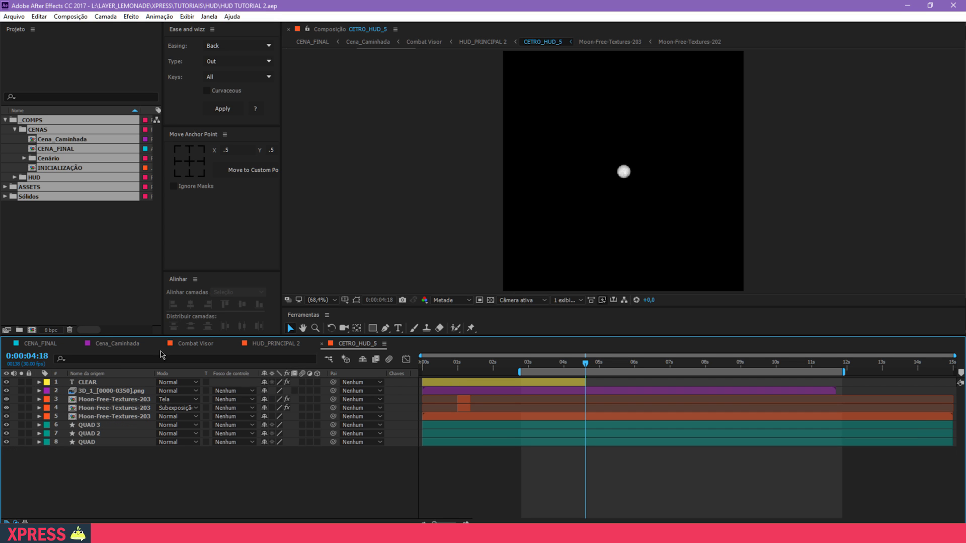
# Step: Show the CENA_FINAL composition and preview its frame at 0:00:02:29
pyautogui.click(40, 347)
pyautogui.click(500, 364)
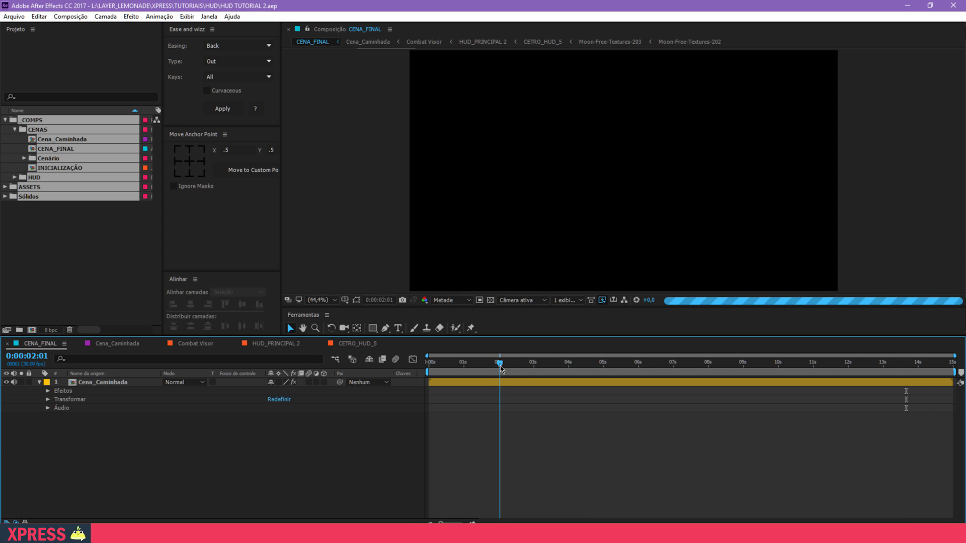
pyautogui.moveTo(501, 367); pyautogui.dragTo(532, 365)
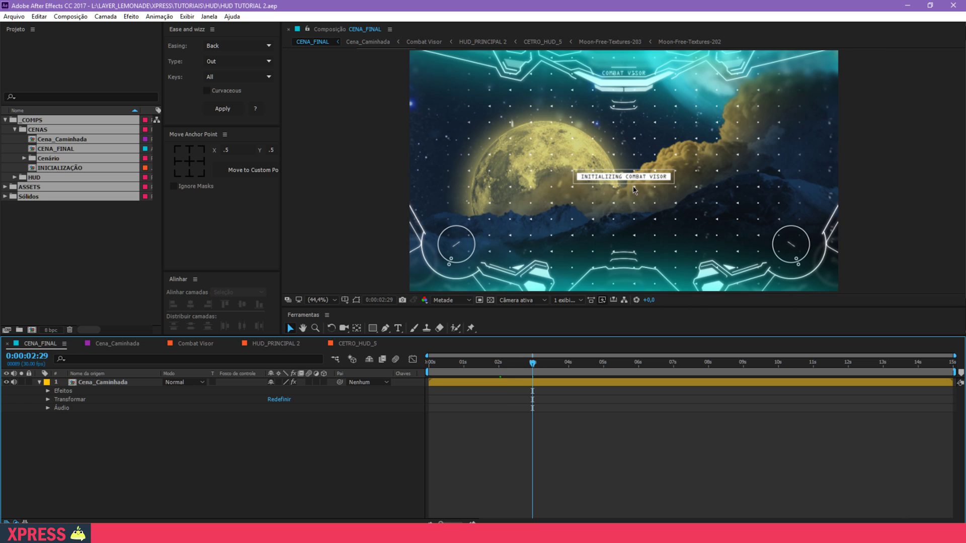
# Step: Look through the nested compositions from Cena_Caminhada to CETRO_HUD_5, previewing the latter at 0:00:01:04, and return to HUD_PRINCIPAL 2
pyautogui.doubleClick(132, 382)
pyautogui.click(196, 344)
pyautogui.click(276, 343)
pyautogui.click(357, 343)
pyautogui.moveTo(457, 363); pyautogui.dragTo(462, 363)
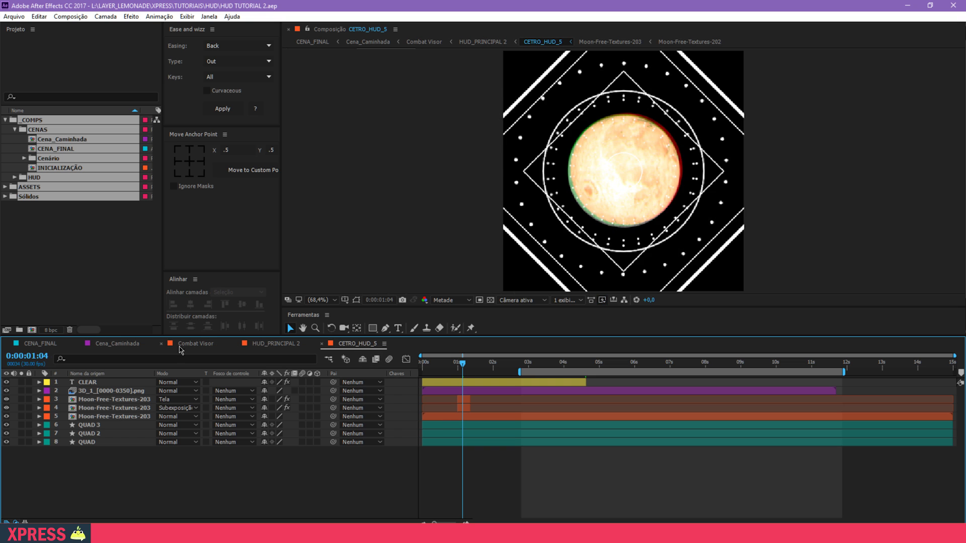
pyautogui.click(281, 345)
# Step: Expand the project's HUD folder to review its compositions and look briefly inside the ASSETS folder
pyautogui.click(65, 246)
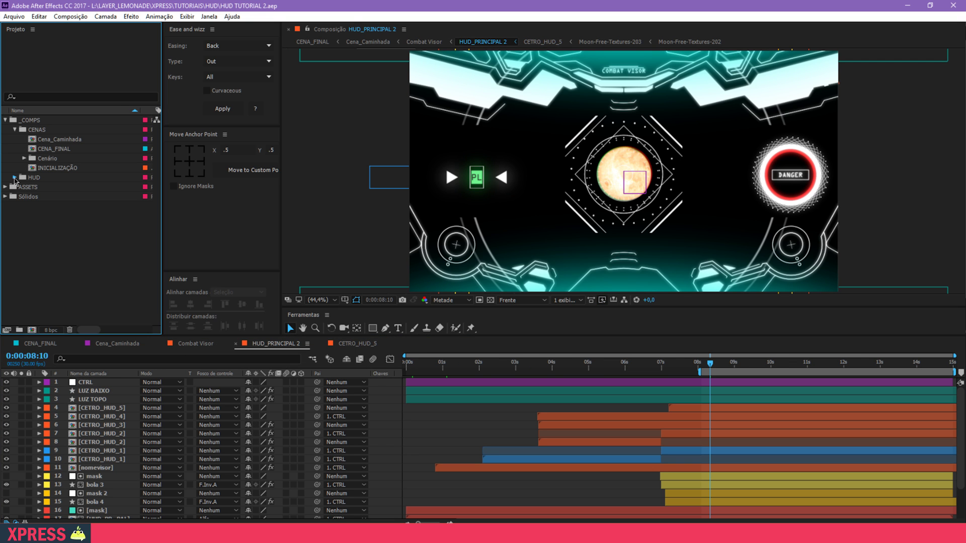
pyautogui.click(14, 177)
pyautogui.scroll(-1, 63, 252)
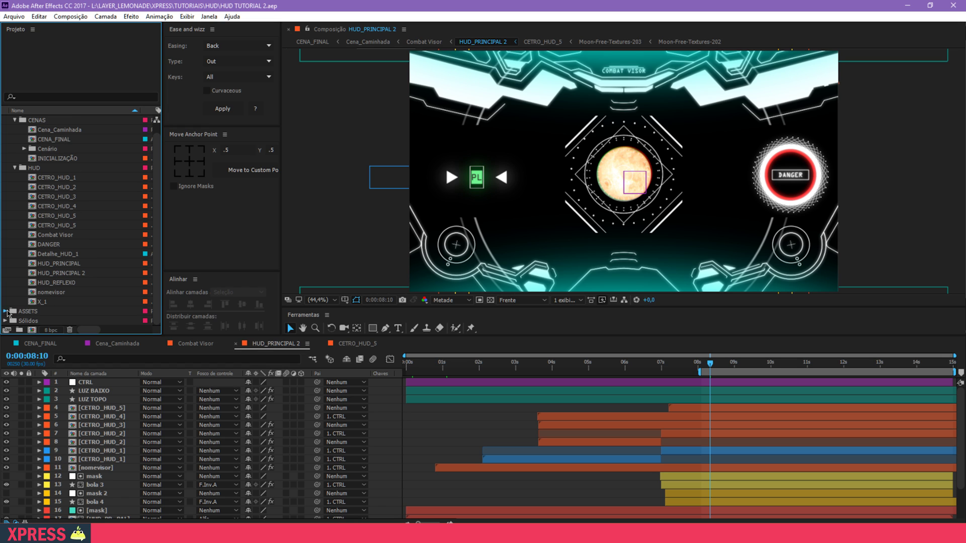
pyautogui.click(6, 312)
pyautogui.scroll(-1, 44, 253)
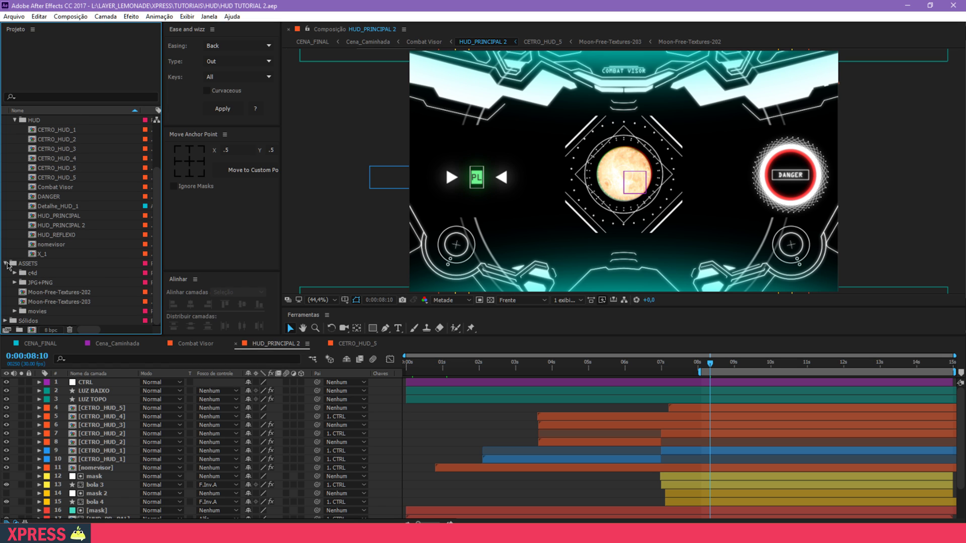
pyautogui.click(6, 263)
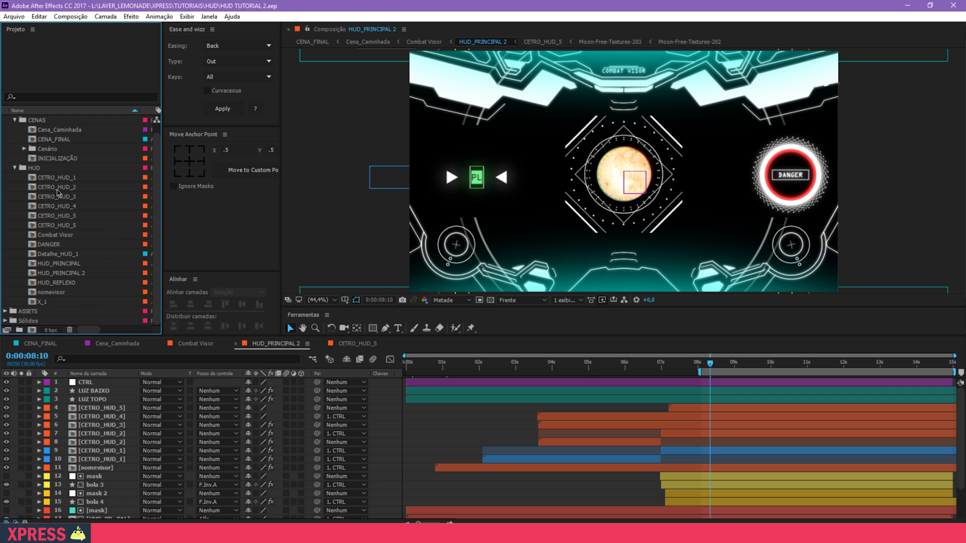
# Step: Preview HUD_PRINCIPAL 2 at 0:00:04:03 and examine its checking label and central target elements
pyautogui.moveTo(543, 365)
pyautogui.mouseDown()
pyautogui.moveTo(605, 365)
pyautogui.moveTo(556, 364)
pyautogui.mouseUp()
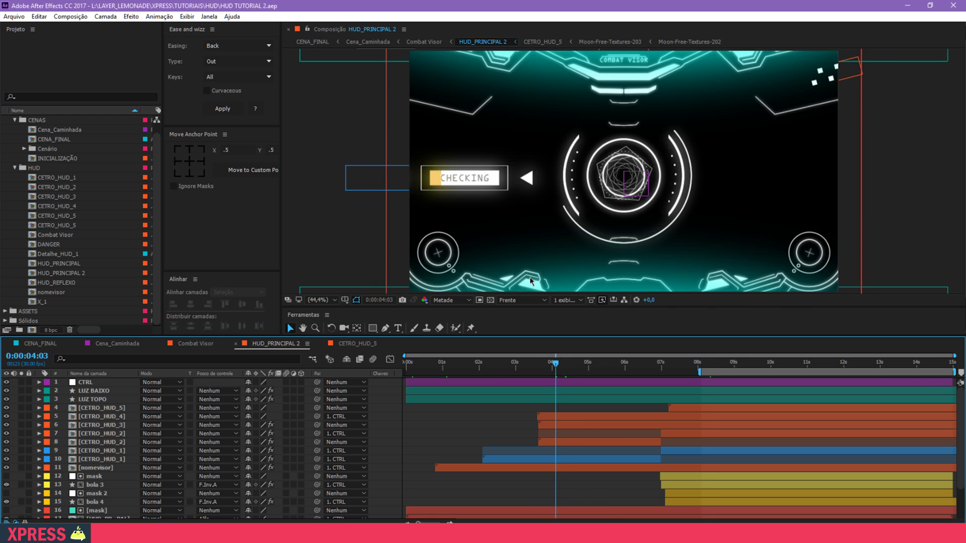
pyautogui.click(447, 182)
pyautogui.click(648, 187)
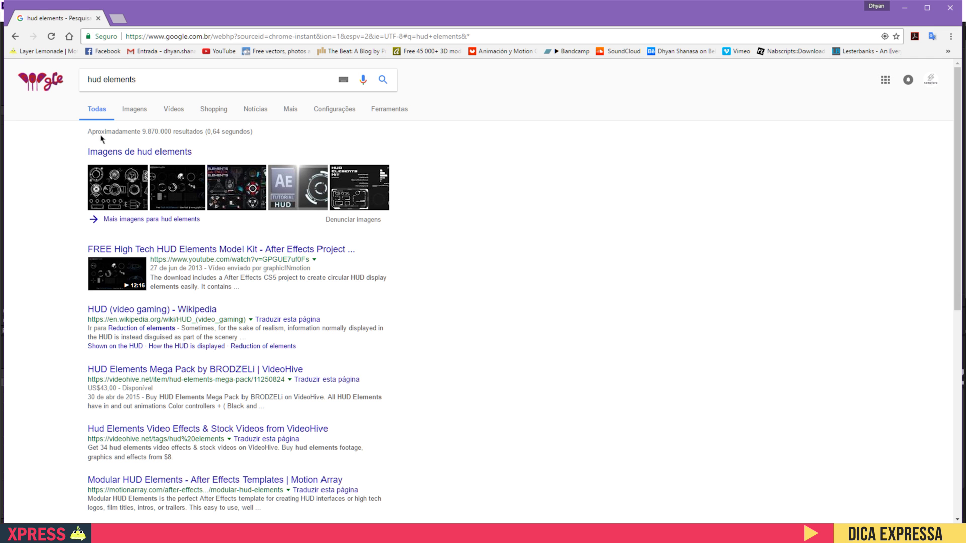
# Step: Show the image results for "hud elements", preview the "creating hud elements in illustrator" picture and browse further in the maximized browser
pyautogui.click(135, 108)
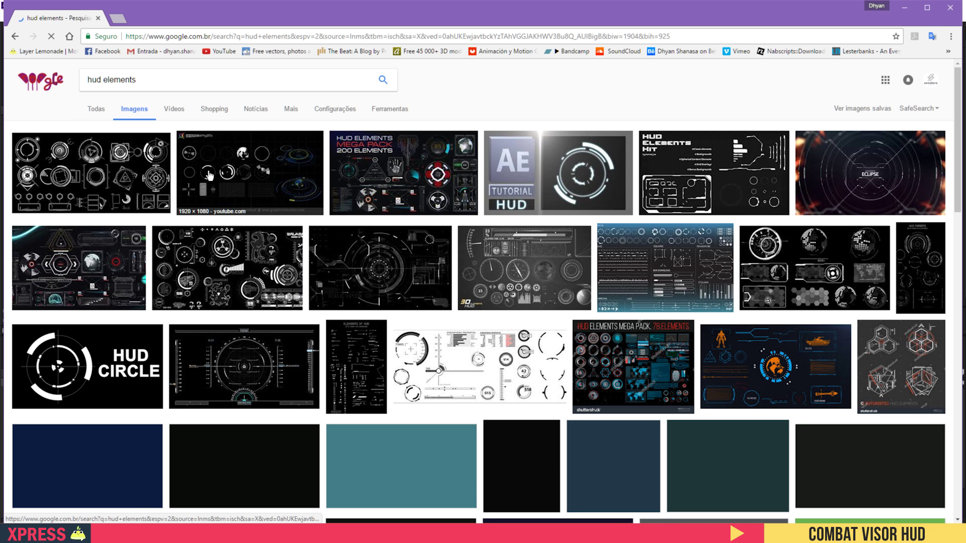
pyautogui.click(380, 265)
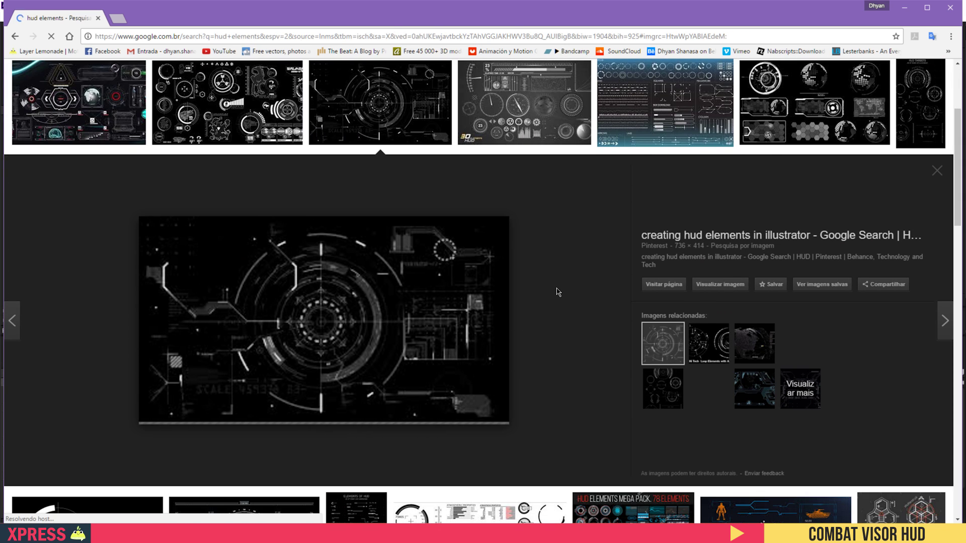
pyautogui.click(927, 8)
pyautogui.scroll(-3, 465, 360)
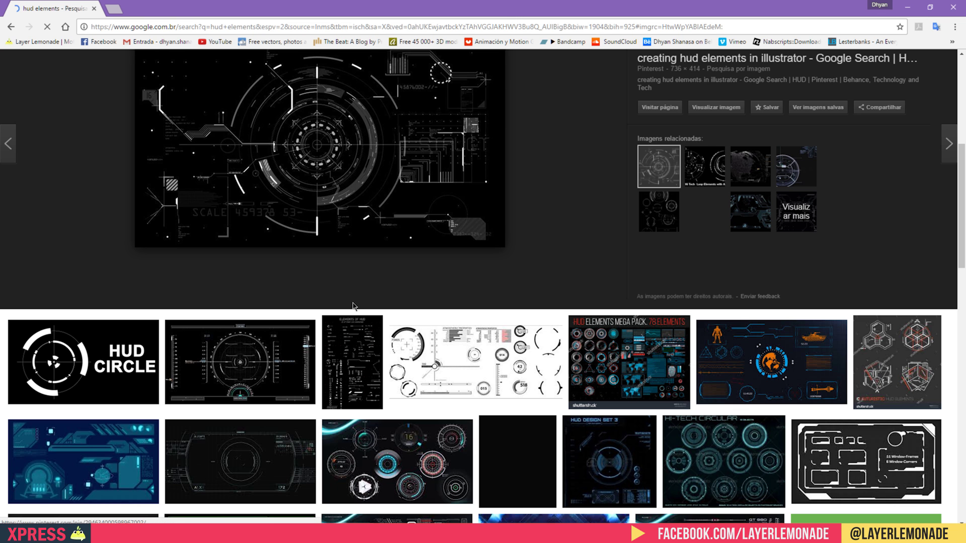
# Step: Preview the "HUD Elements Kit" and "1000+ images about HUD elements" pictures among the first image results
pyautogui.scroll(3, 370, 330)
pyautogui.scroll(3, 578, 312)
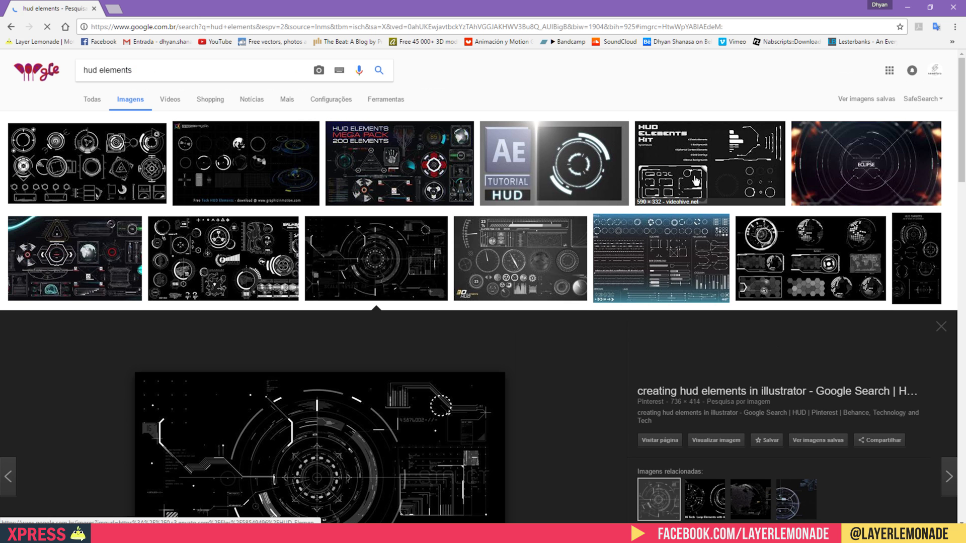
pyautogui.click(698, 166)
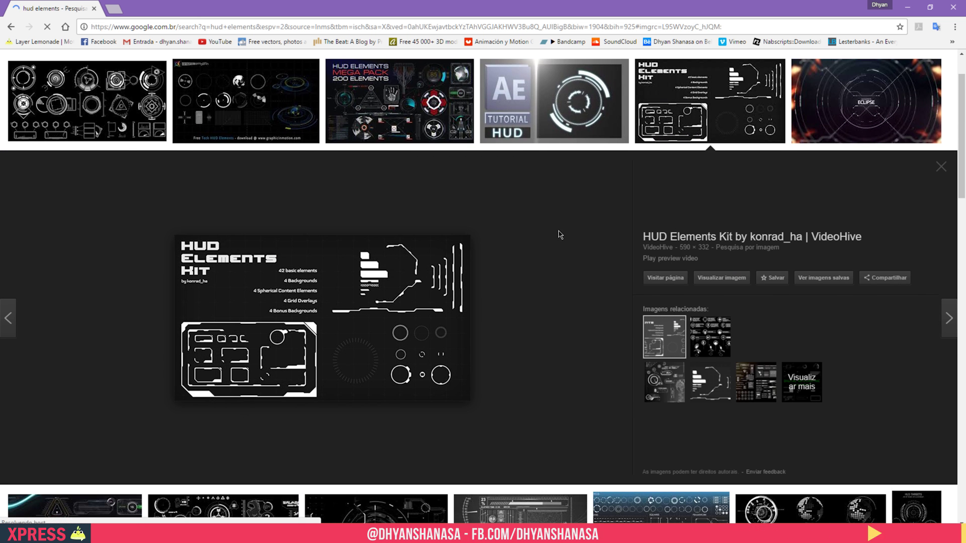
pyautogui.click(87, 100)
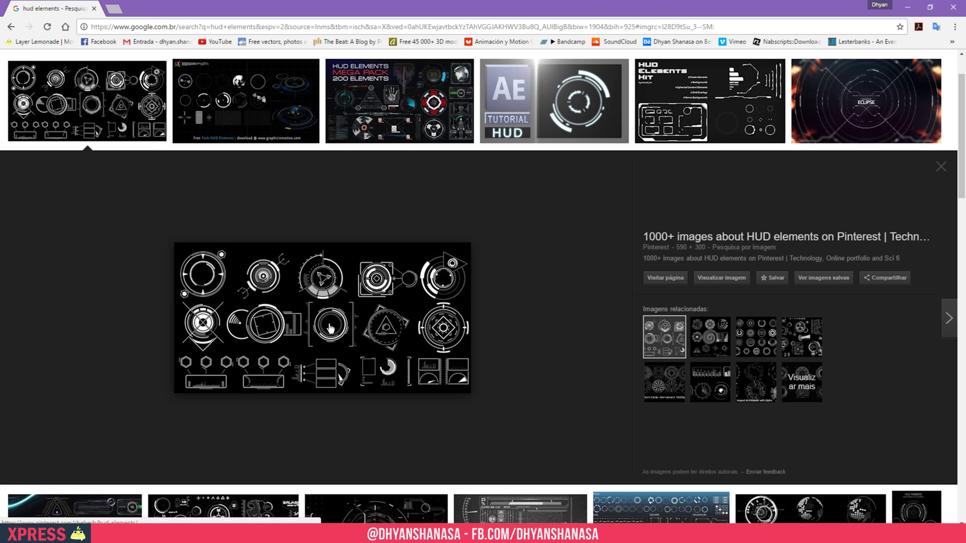
# Step: Close the open picture and preview the 1600 × 898 Pinterest HUD elements sheet among the "hud elements" image results
pyautogui.click(553, 321)
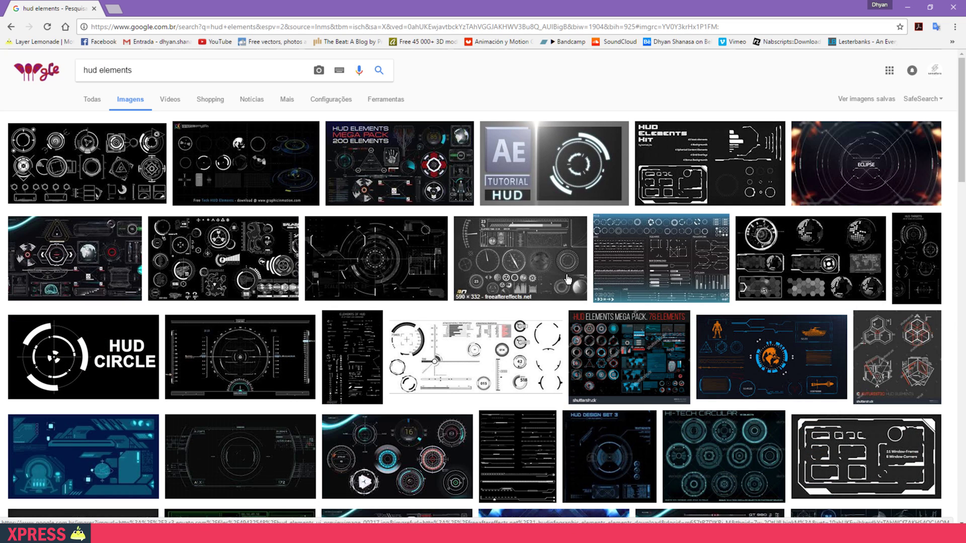
pyautogui.click(263, 285)
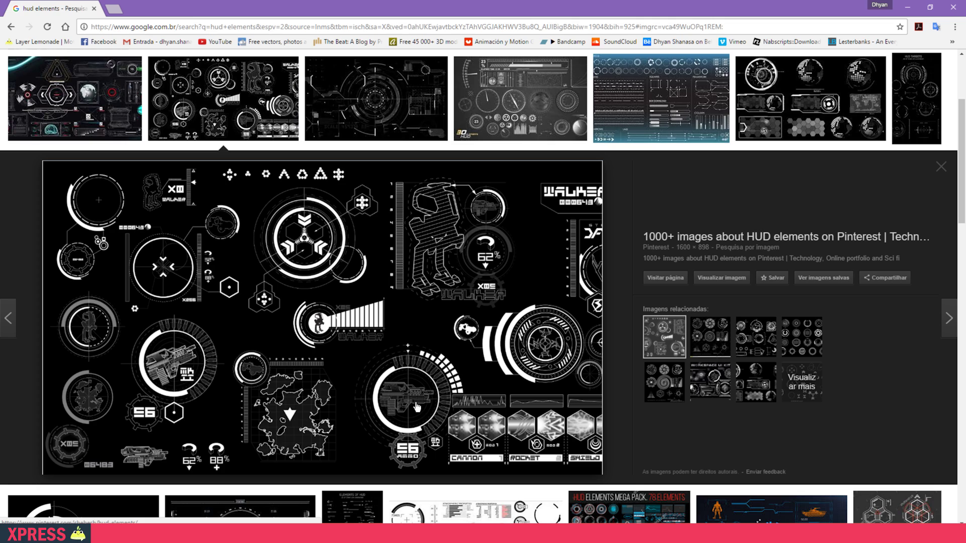
# Step: Switch to After Effects and review the CENA_FINAL composition's checking sequence at several times between 0:00:02:22 and 0:00:06:01
pyautogui.press('super+Tab')
pyautogui.click(538, 262)
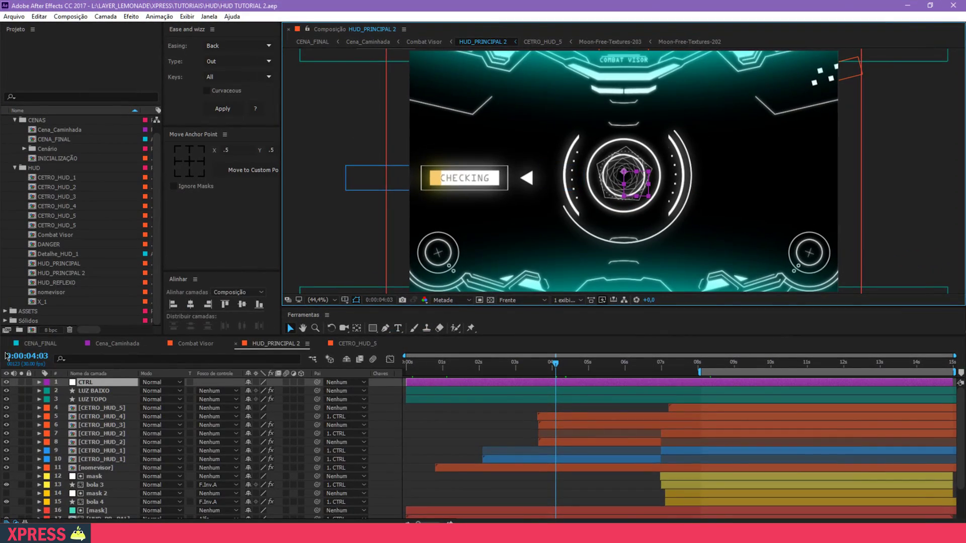
pyautogui.click(23, 346)
pyautogui.moveTo(659, 362); pyautogui.dragTo(593, 368)
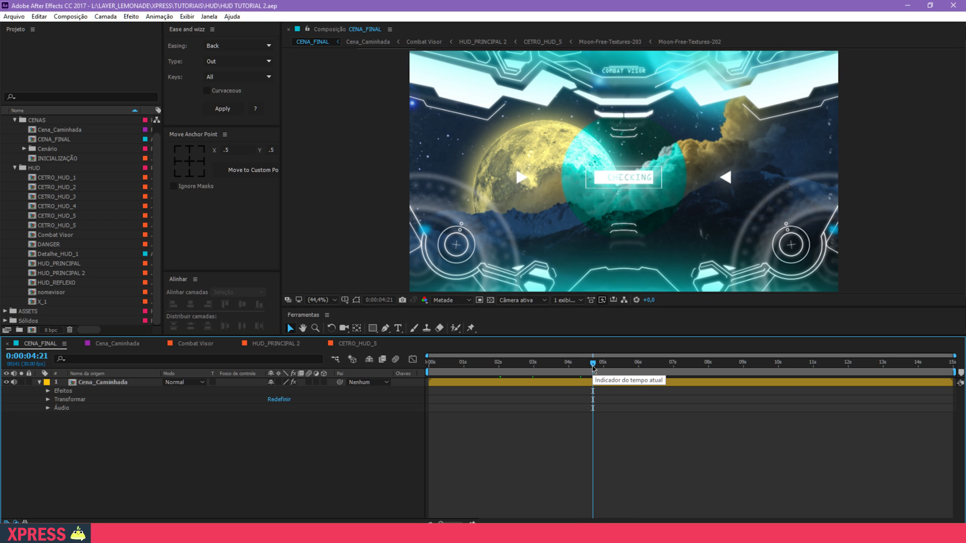
pyautogui.moveTo(593, 369); pyautogui.dragTo(602, 367)
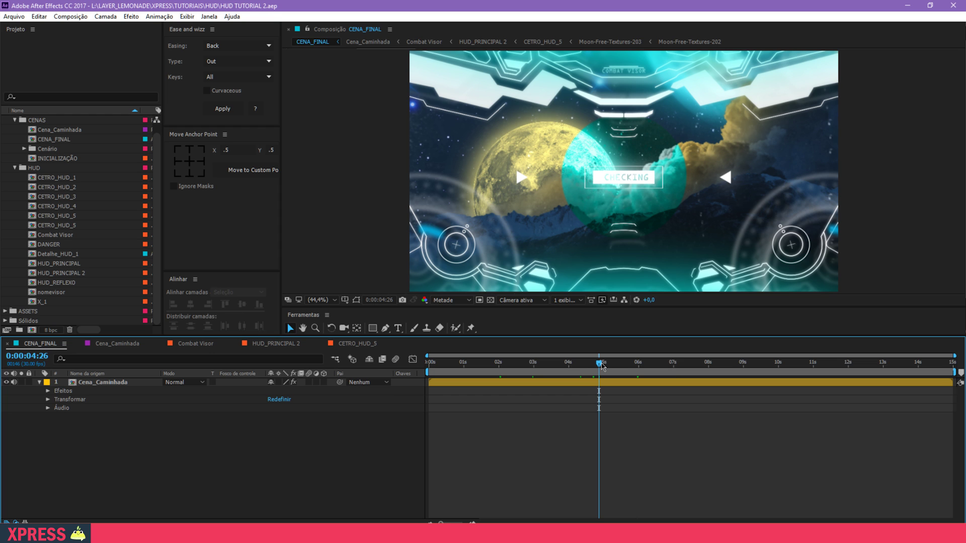
pyautogui.click(572, 362)
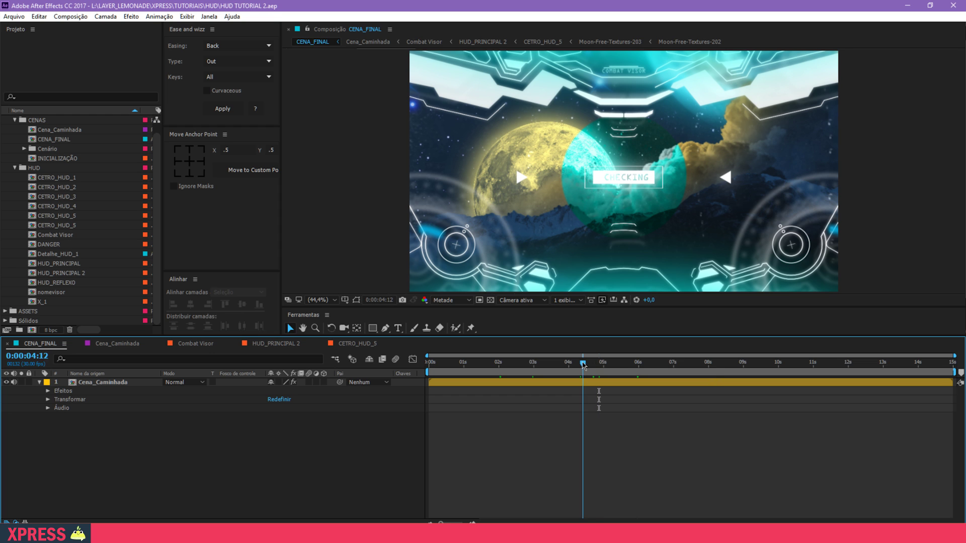
pyautogui.click(529, 369)
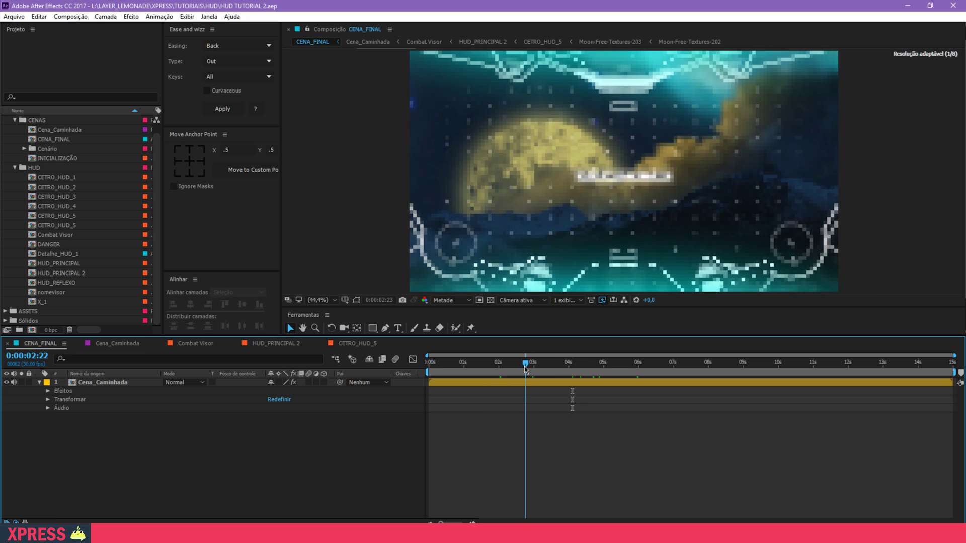
pyautogui.moveTo(528, 369); pyautogui.dragTo(638, 366)
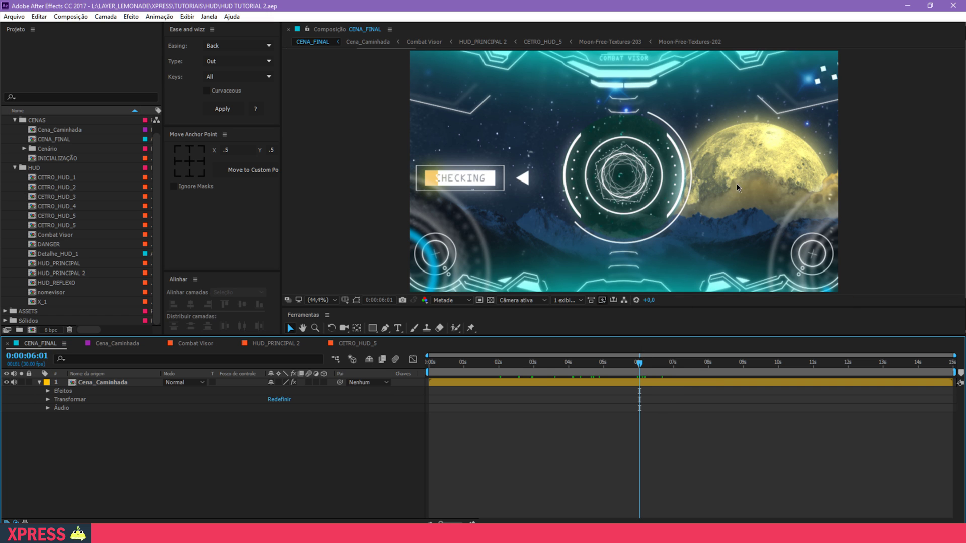
# Step: Preview CENA_FINAL at 0:00:07:20, 0:00:09:25 and 0:00:05:26, and collapse the project's HUD and _COMPS folders
pyautogui.click(14, 167)
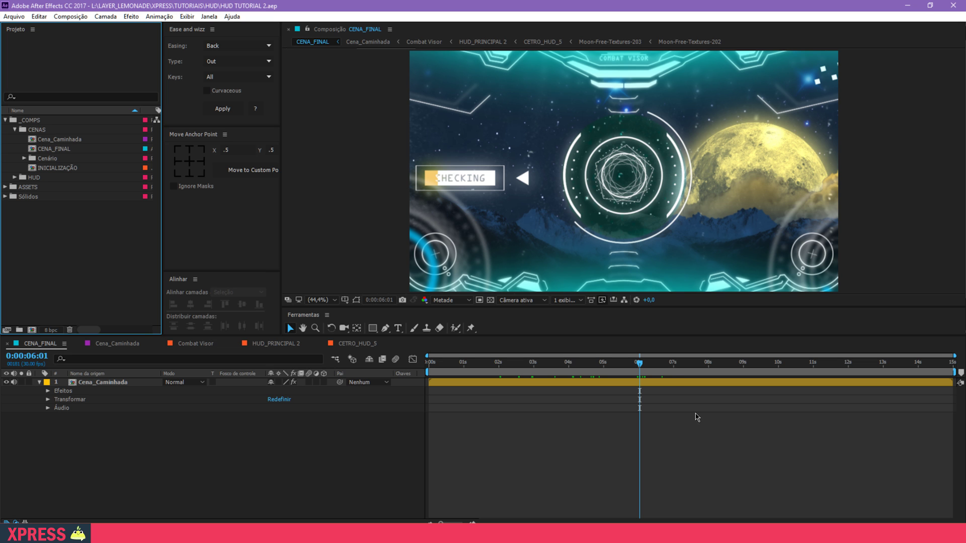
pyautogui.moveTo(678, 363); pyautogui.dragTo(697, 363)
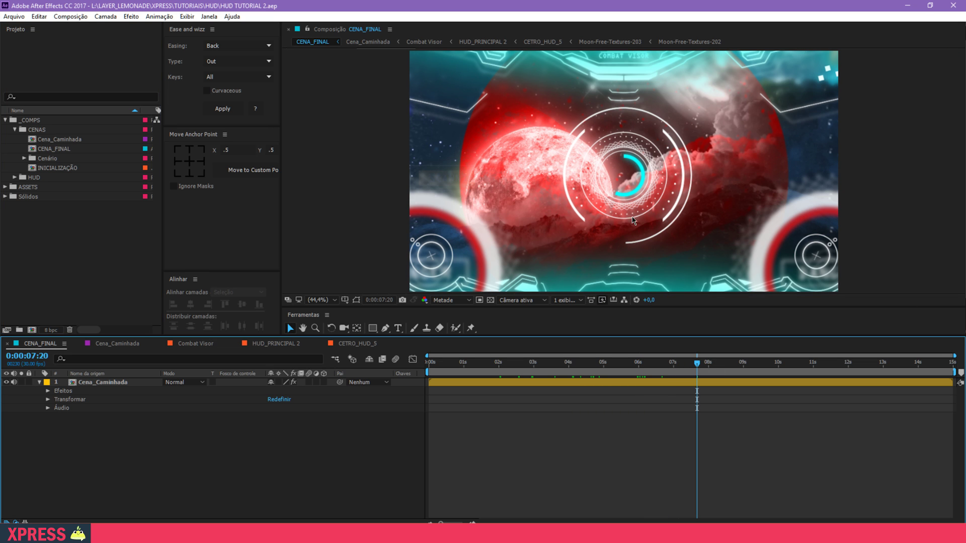
pyautogui.click(772, 364)
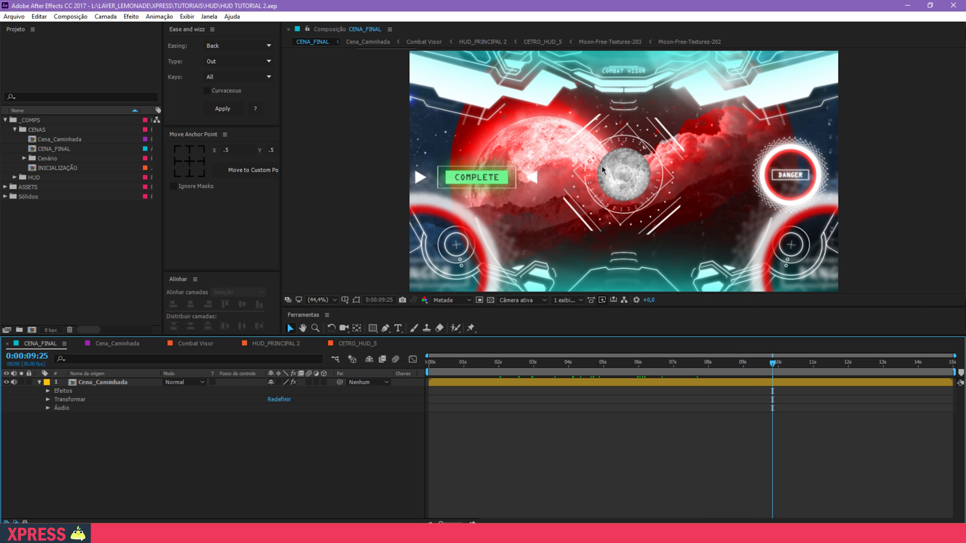
pyautogui.moveTo(687, 363); pyautogui.dragTo(634, 363)
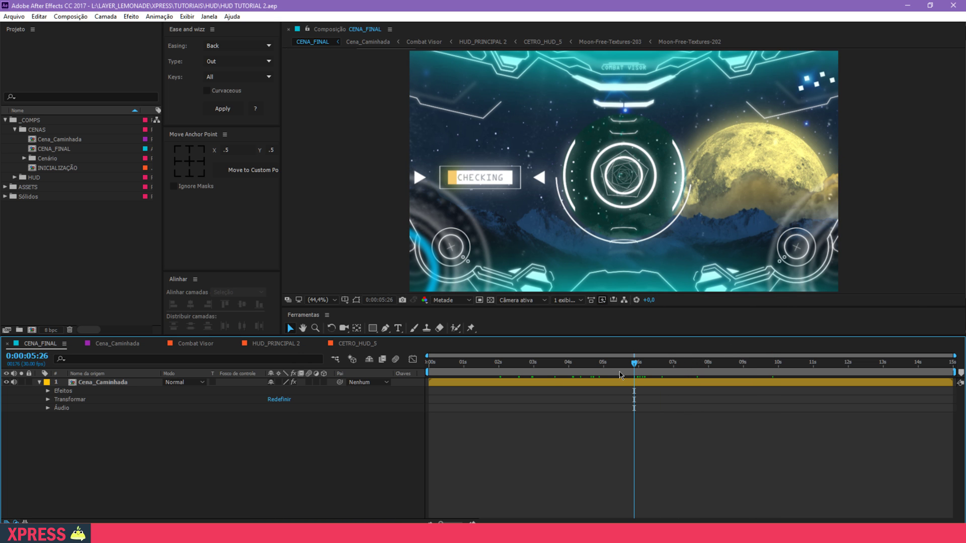
pyautogui.click(5, 120)
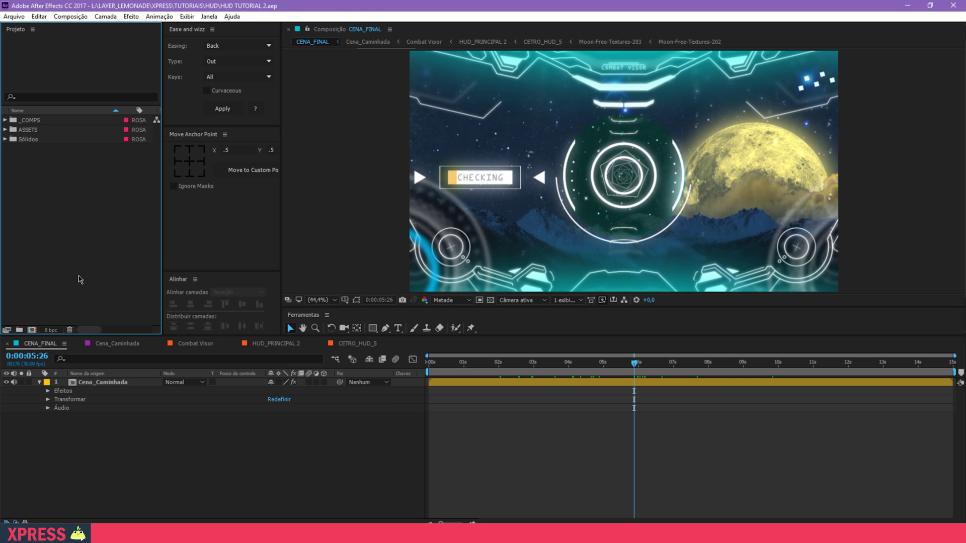
# Step: Switch to Chrome and browse further down the "hud elements" image results for more references
pyautogui.press('super+Tab')
pyautogui.click(408, 207)
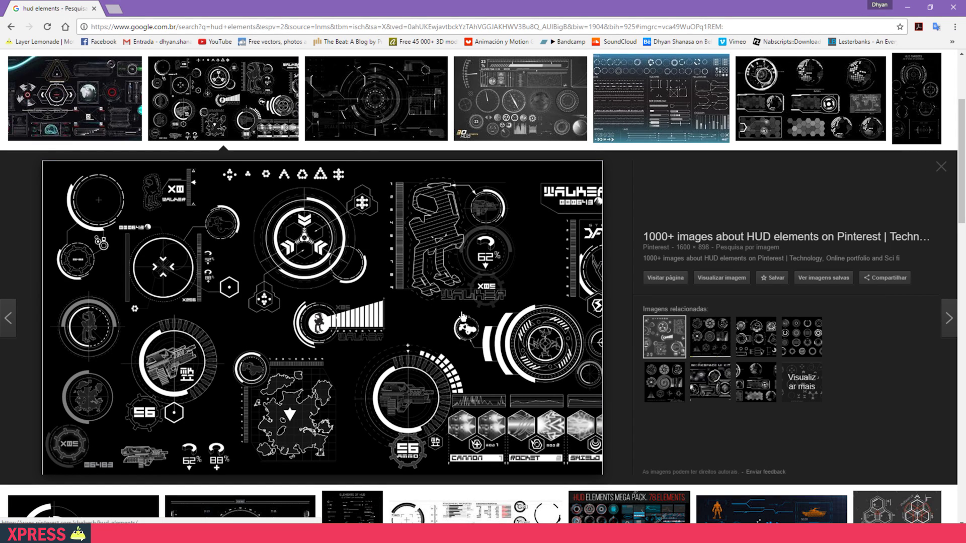
pyautogui.scroll(-12, 463, 316)
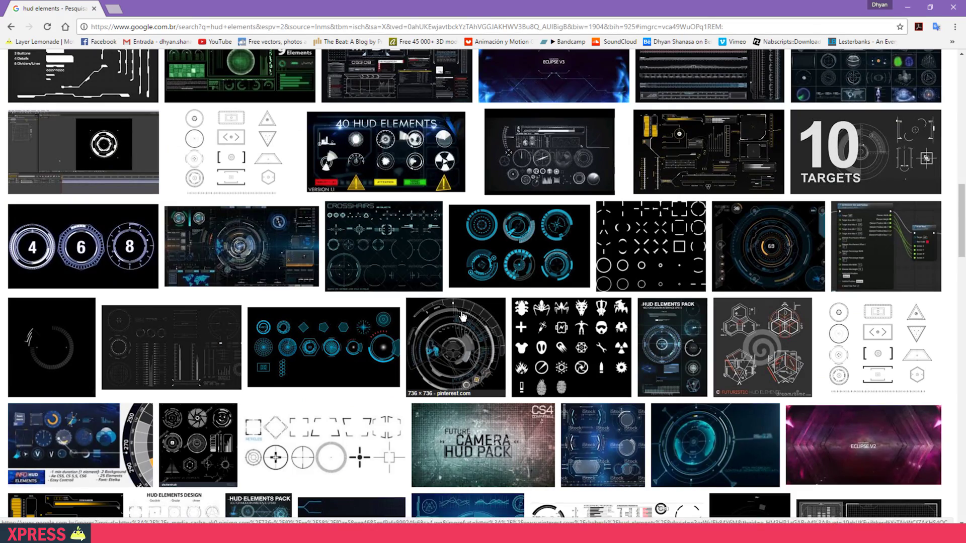
pyautogui.scroll(-6, 463, 316)
pyautogui.scroll(-10, 462, 314)
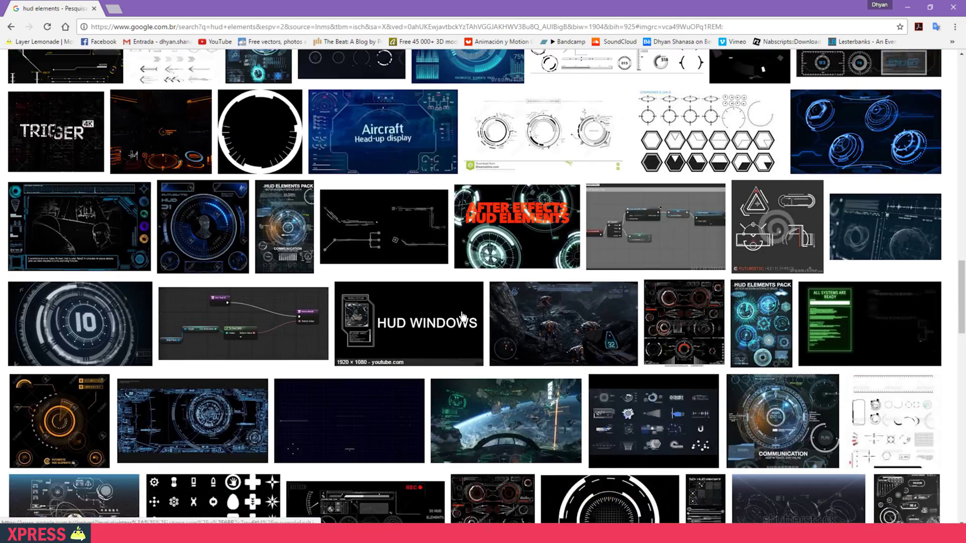
# Step: Switch to the HUD folder in File Explorer, view the visor-concept JPG and close it
pyautogui.press('super+Tab')
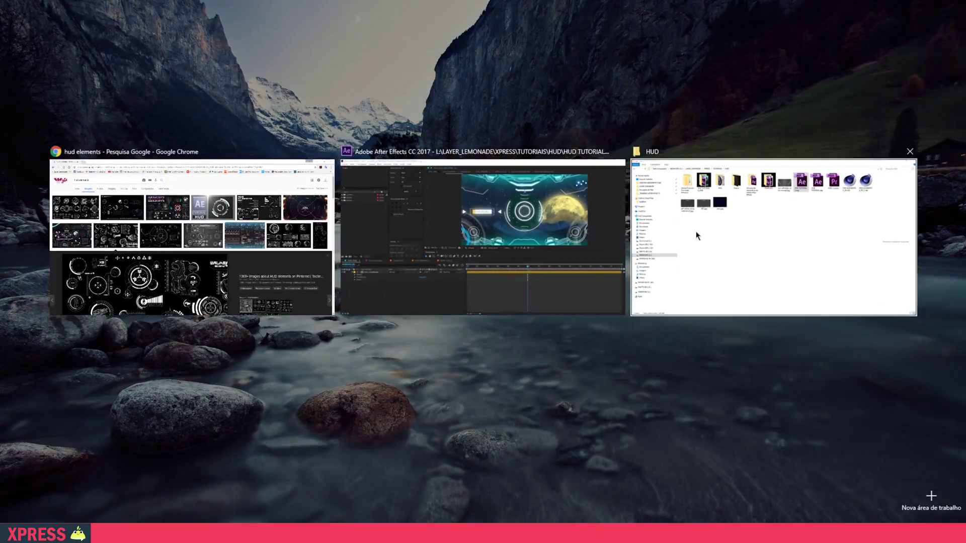
pyautogui.click(538, 232)
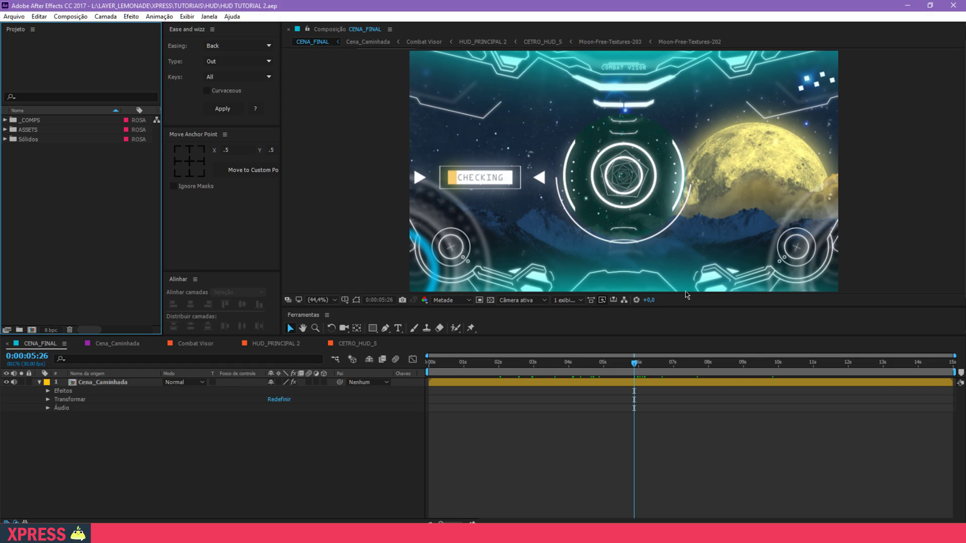
pyautogui.press('super+Tab')
pyautogui.click(768, 237)
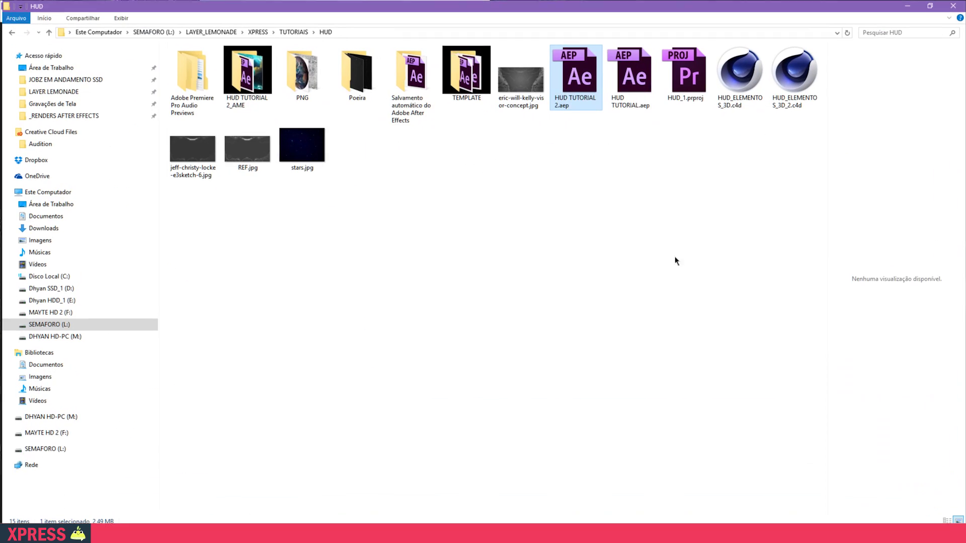
pyautogui.doubleClick(510, 95)
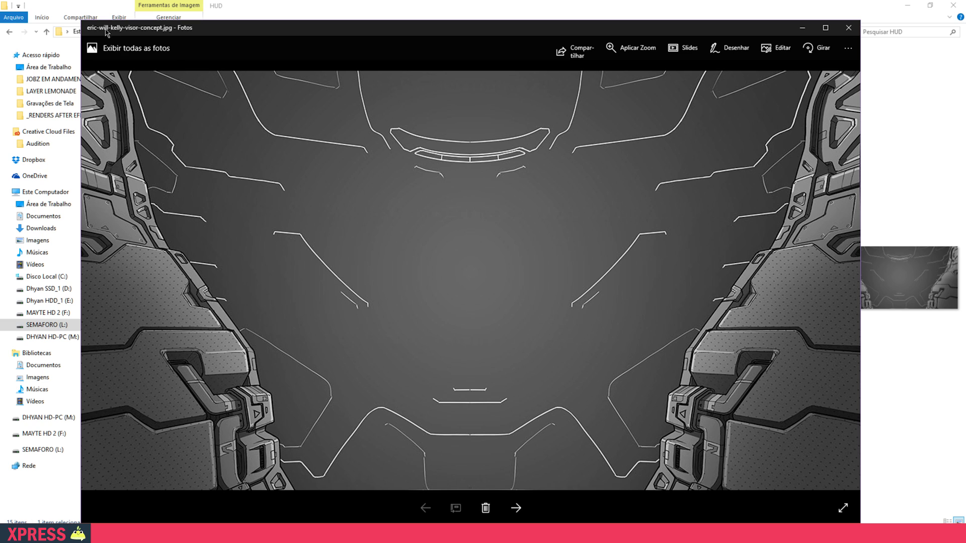
pyautogui.moveTo(517, 34); pyautogui.dragTo(523, 29)
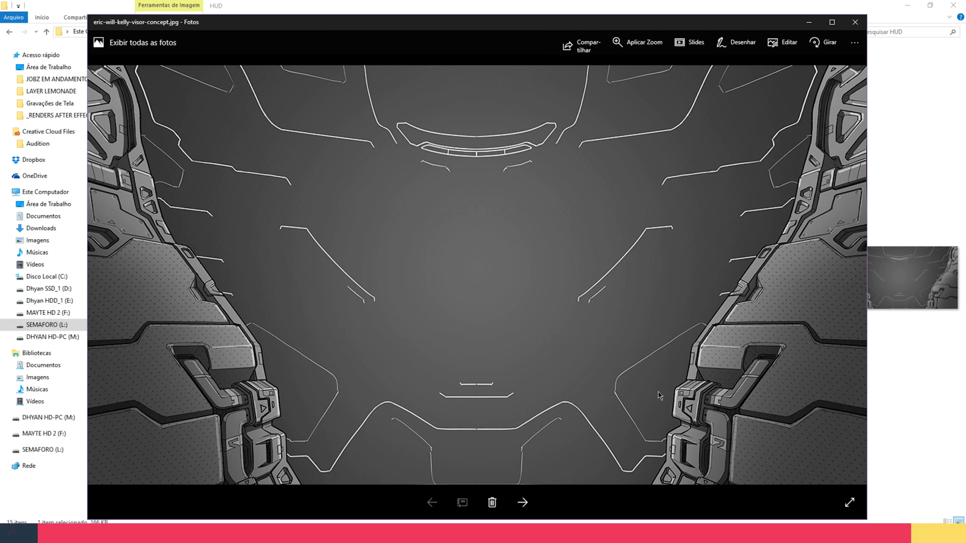
pyautogui.click(860, 25)
# Step: Open REF.jpg from the HUD folder and compare its visor outline with the CENA_FINAL frame at 0:00:05:26
pyautogui.doubleClick(246, 150)
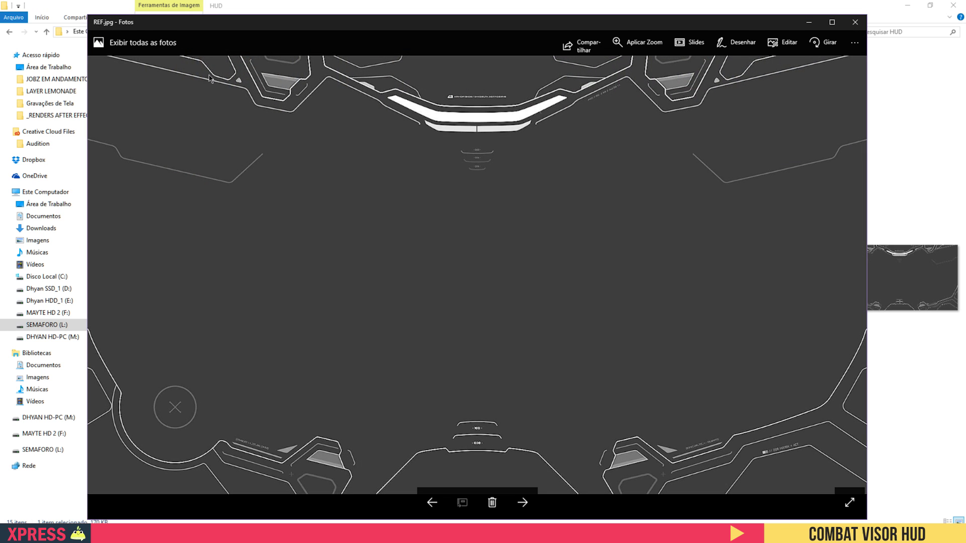
pyautogui.press('super+Tab')
pyautogui.click(382, 328)
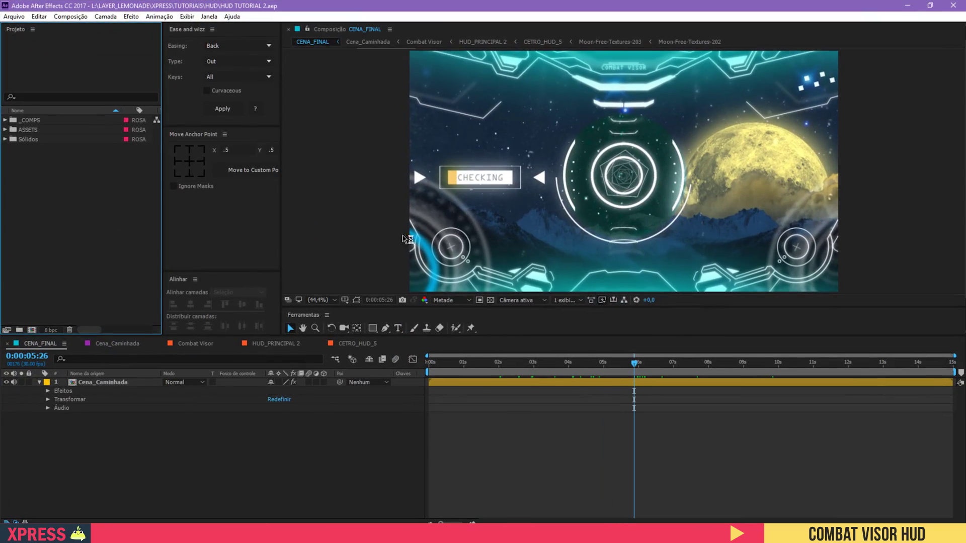
pyautogui.press('super+Tab')
pyautogui.click(530, 182)
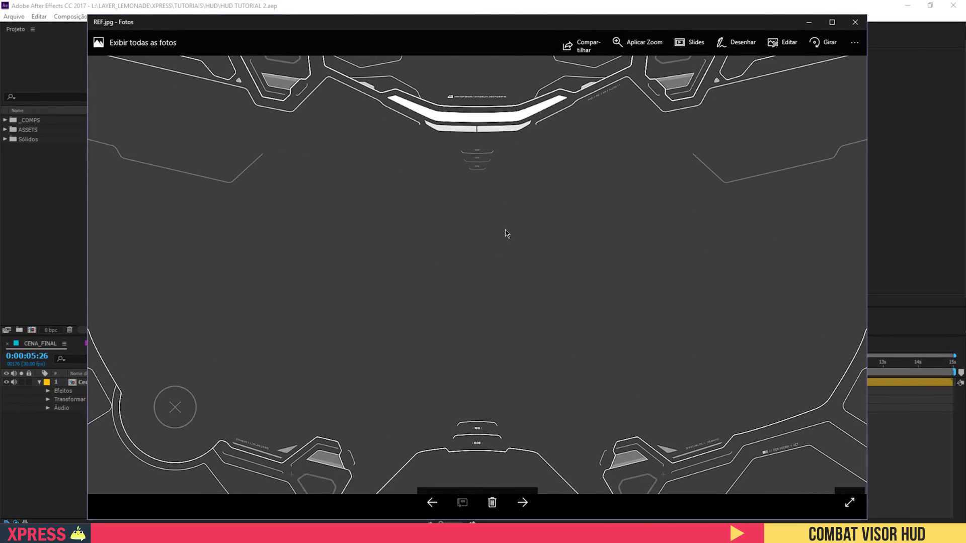
# Step: Play CENA_FINAL in After Effects to 0:00:06:25, compare it again with REF.jpg and close the image
pyautogui.press('super+Tab')
pyautogui.click(559, 222)
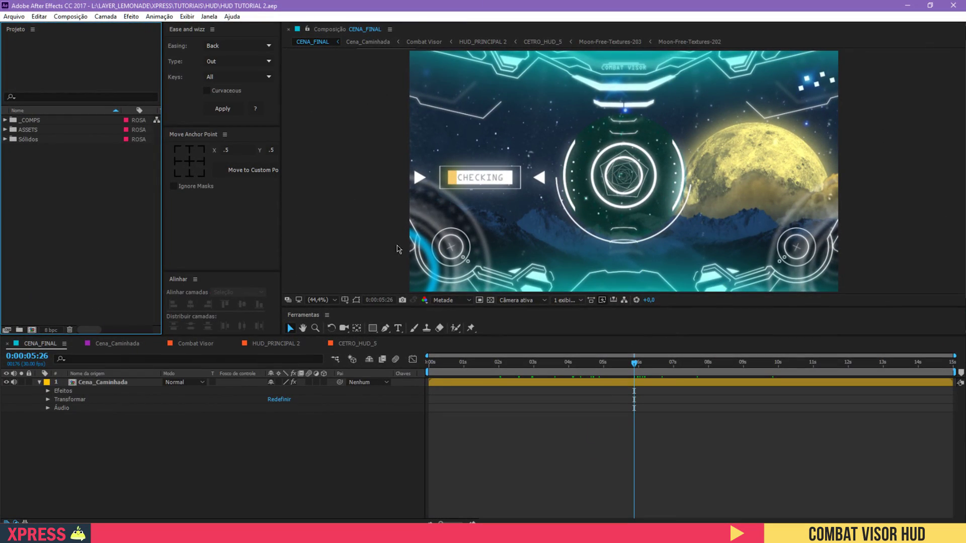
pyautogui.press('space')
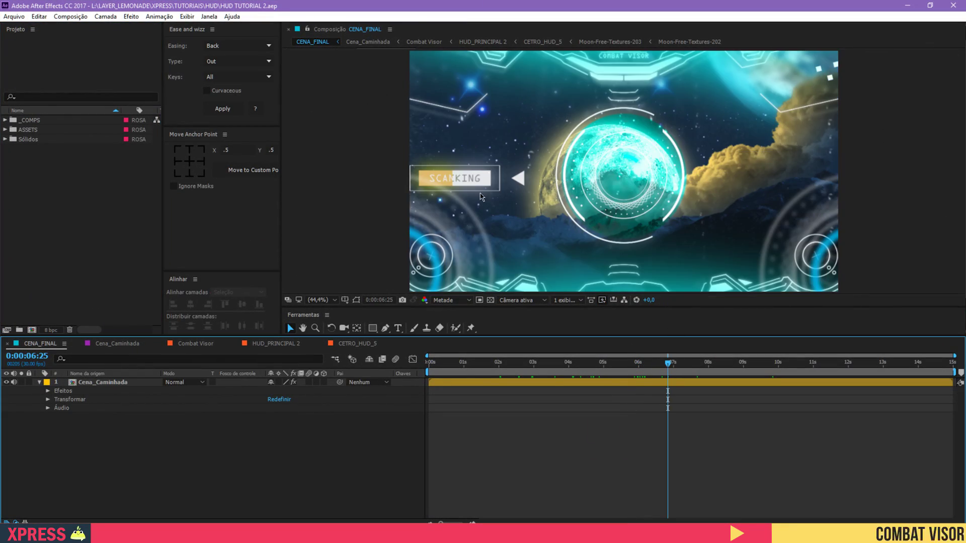
pyautogui.press('super+Tab')
pyautogui.click(577, 177)
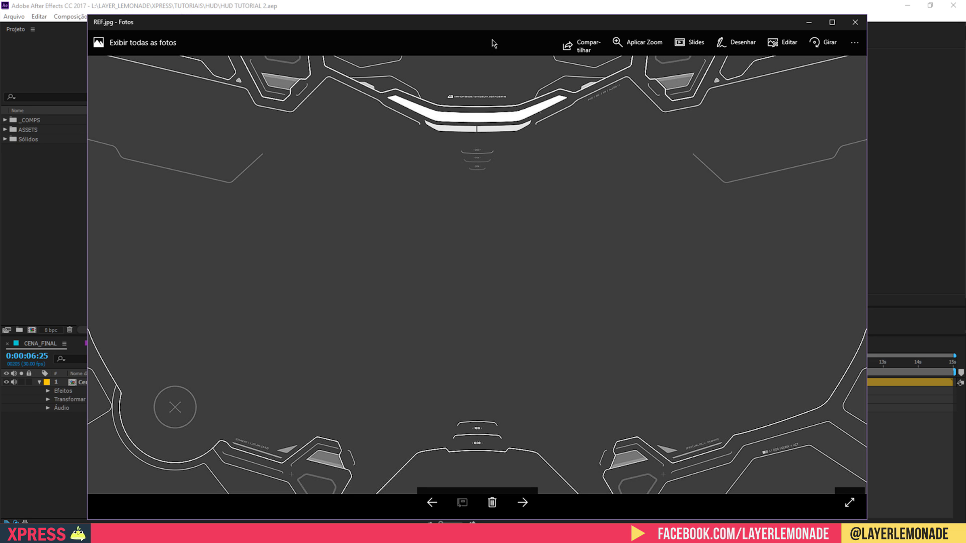
pyautogui.click(855, 22)
# Step: View the e3sketch-6 JPG visor sketch from the HUD folder and close it
pyautogui.press('super+Tab')
pyautogui.click(494, 245)
pyautogui.press('Return')
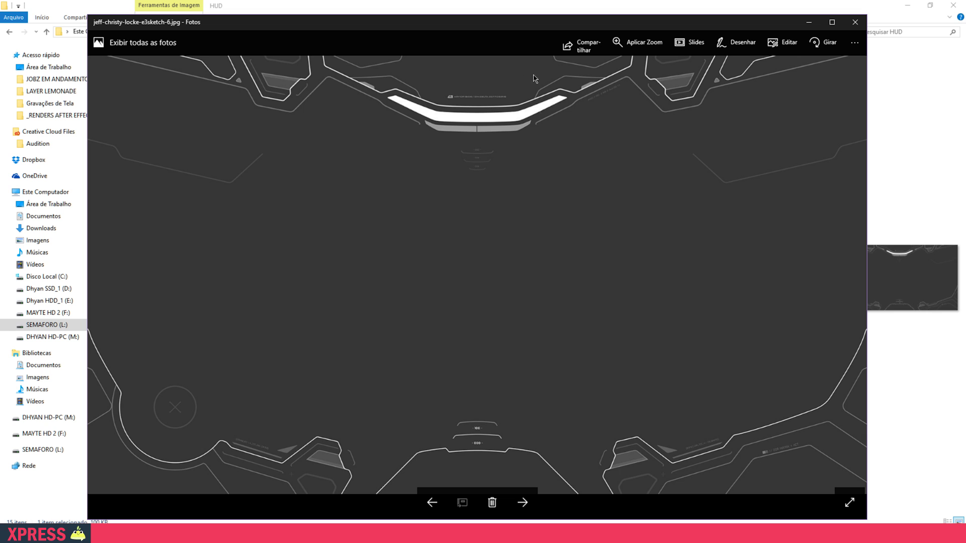
pyautogui.click(855, 22)
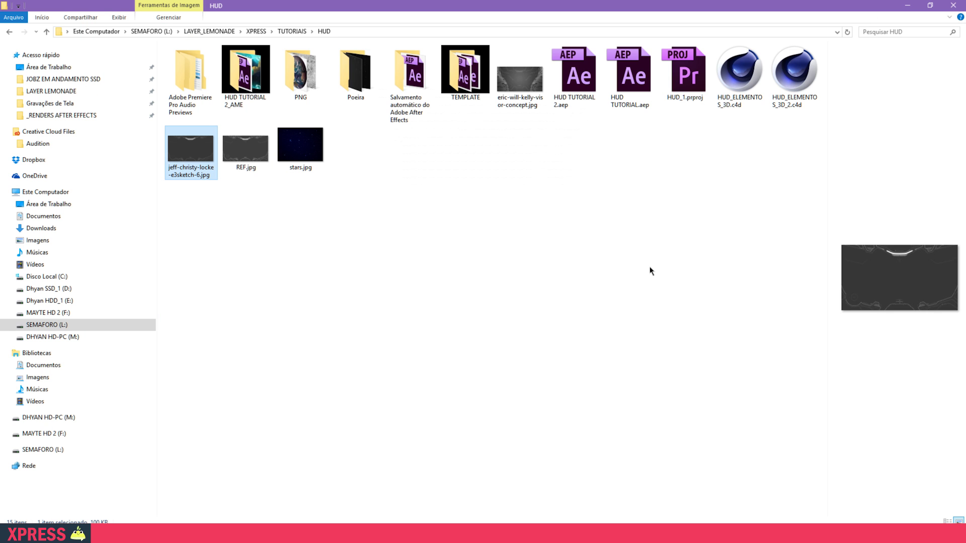
# Step: Return to After Effects and preview CENA_FINAL's visor initialization at 0:00:01:27 and 0:00:02:26
pyautogui.press('super+Tab')
pyautogui.click(503, 268)
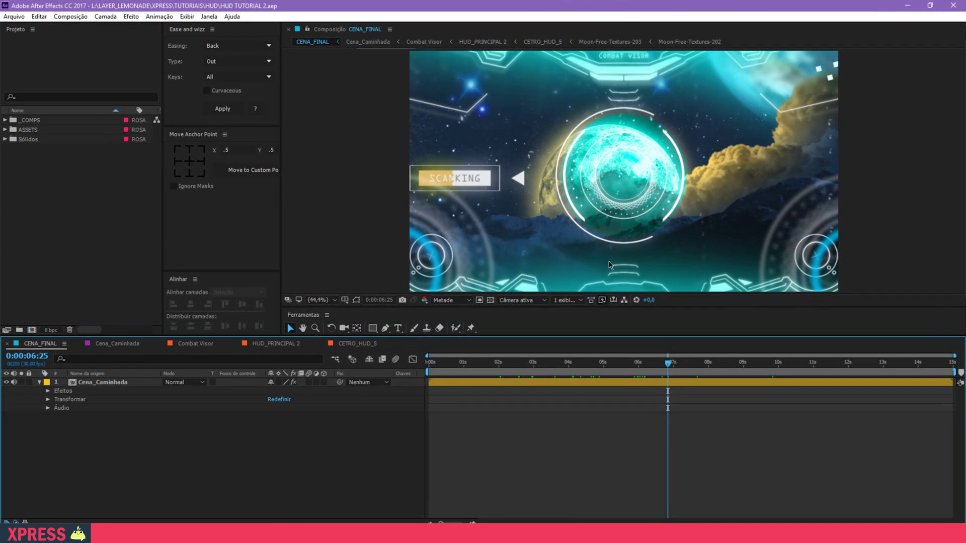
pyautogui.moveTo(520, 367); pyautogui.dragTo(495, 370)
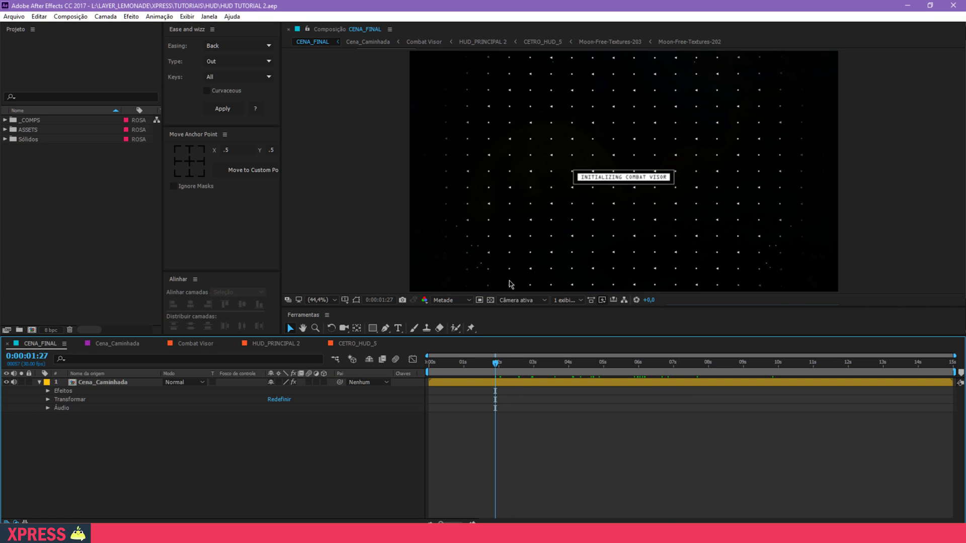
pyautogui.click(529, 363)
pyautogui.click(31, 212)
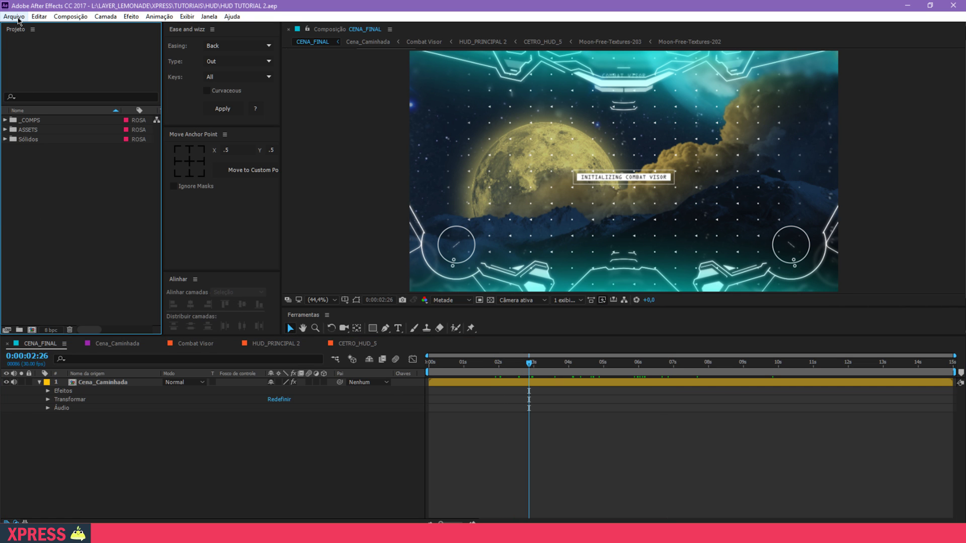
pyautogui.click(17, 19)
pyautogui.moveTo(31, 29)
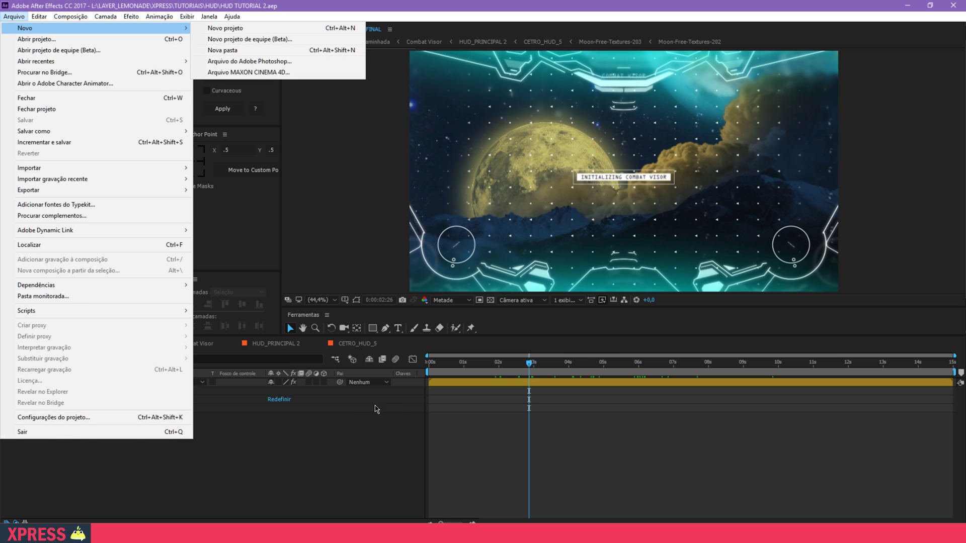
pyautogui.click(390, 403)
pyautogui.press('super+Tab')
pyautogui.click(425, 252)
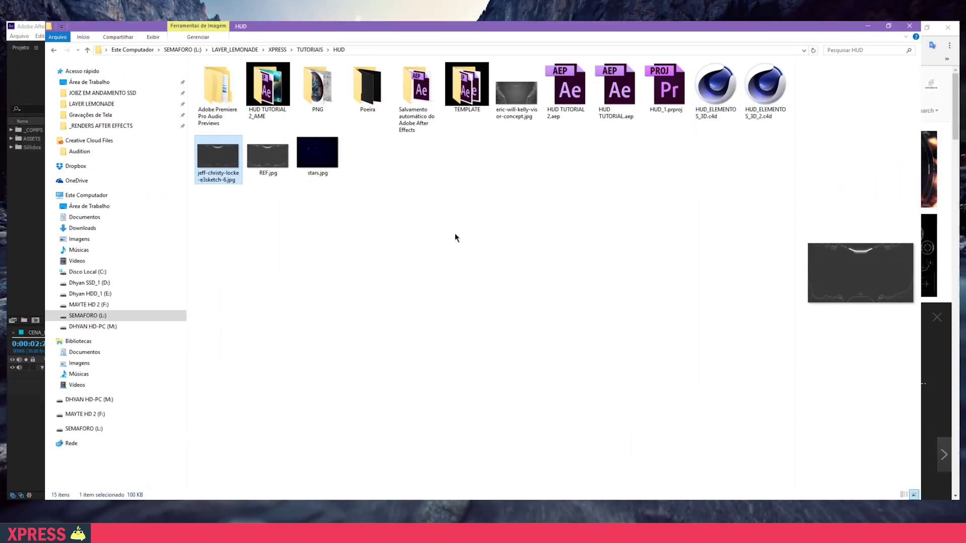
pyautogui.press('super+Tab')
pyautogui.click(490, 233)
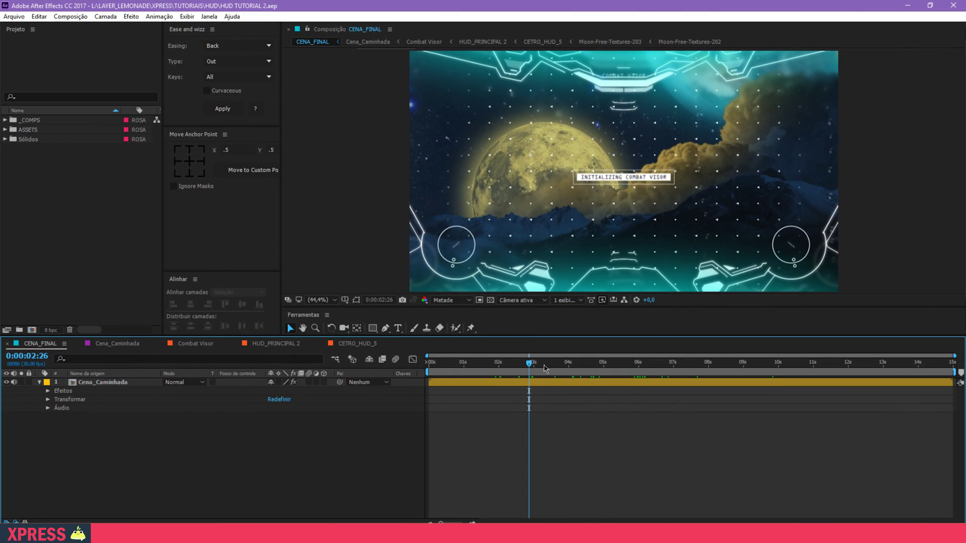
# Step: Preview CENA_FINAL up to 0:00:03:20 and start a new empty After Effects project
pyautogui.moveTo(540, 362); pyautogui.dragTo(557, 368)
pyautogui.click(11, 228)
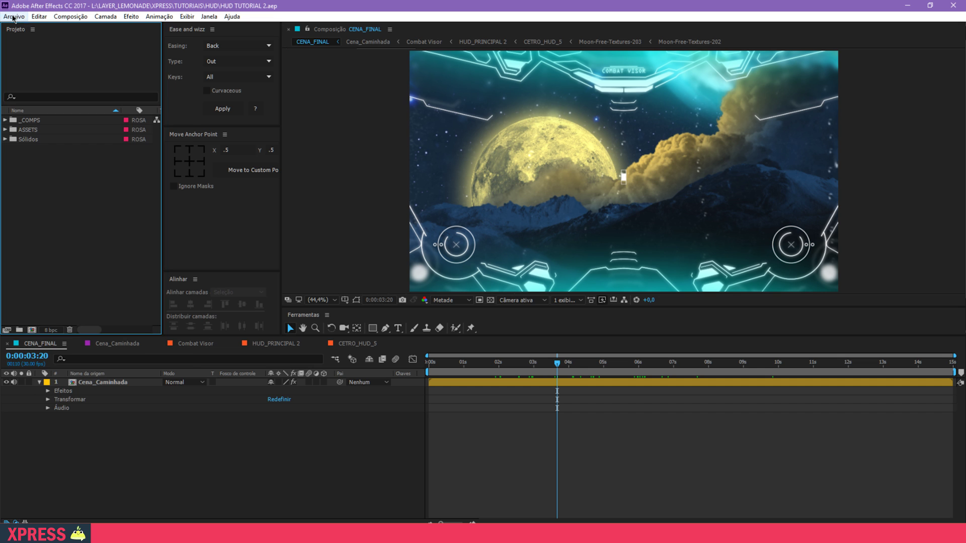
pyautogui.click(12, 16)
pyautogui.moveTo(25, 28)
pyautogui.click(234, 29)
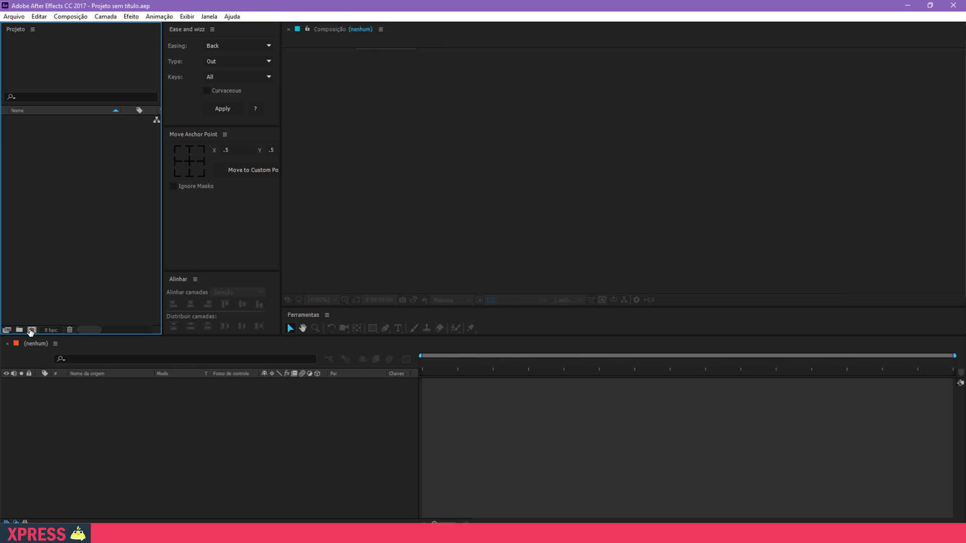
# Step: Create a composition named _CENA_FINAL with a duration of 0:00:15:00
pyautogui.click(32, 330)
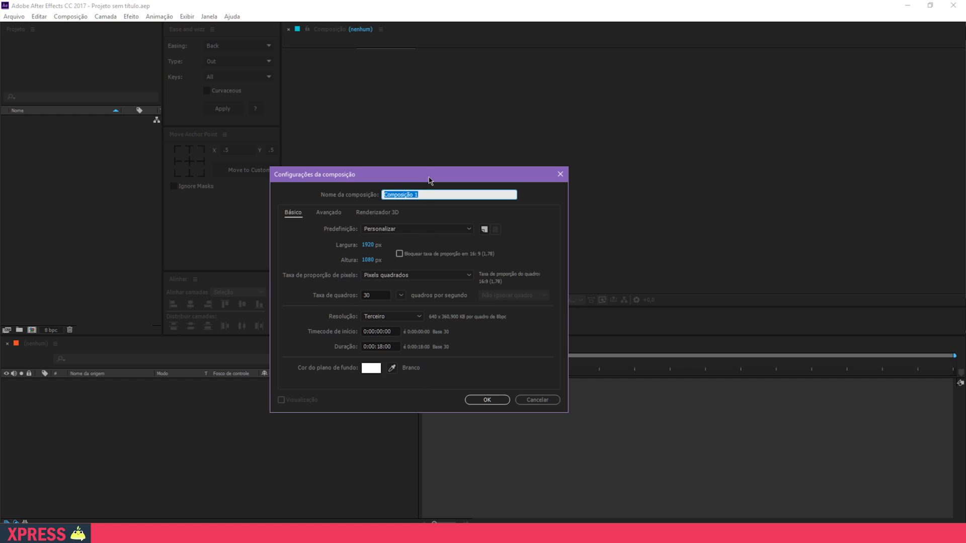
pyautogui.moveTo(426, 176); pyautogui.dragTo(510, 108)
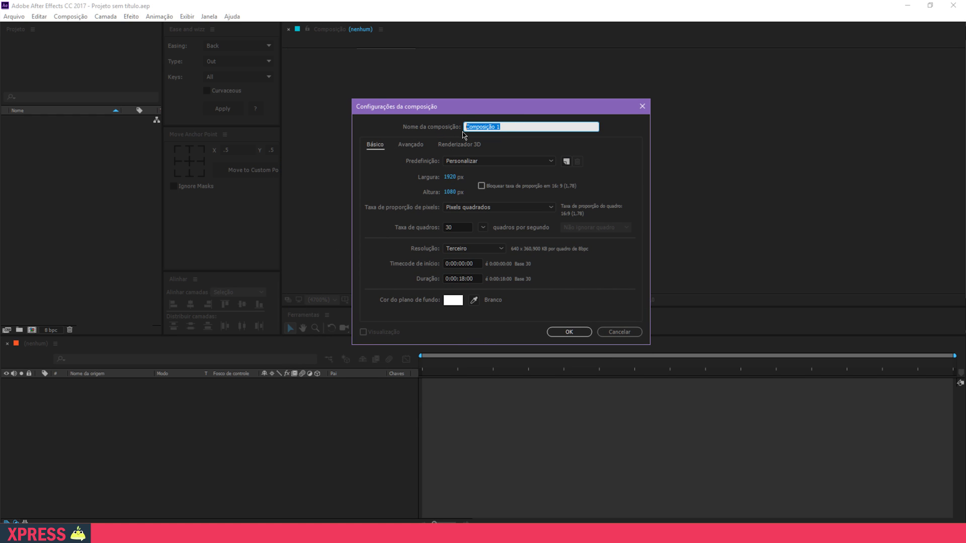
pyautogui.press('BackSpace')
pyautogui.write('_CENA_FINAL')
pyautogui.click(462, 278)
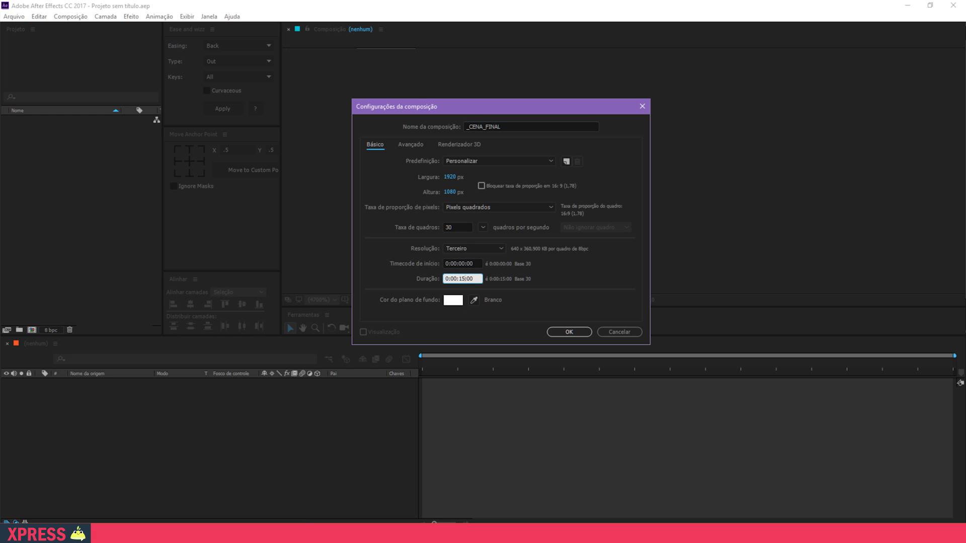
pyautogui.click(567, 332)
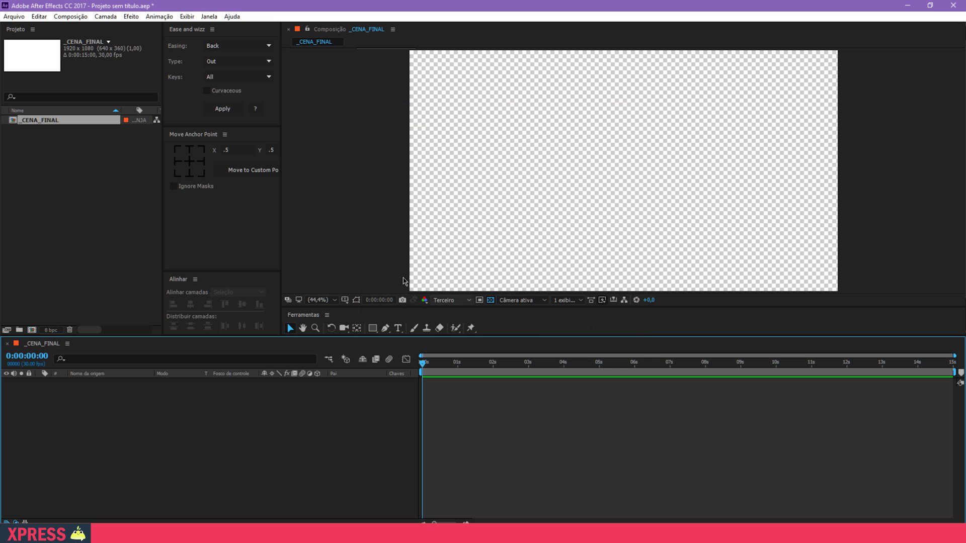
# Step: Create a project folder named _CENAS at the root of the project
pyautogui.click(33, 150)
pyautogui.click(19, 330)
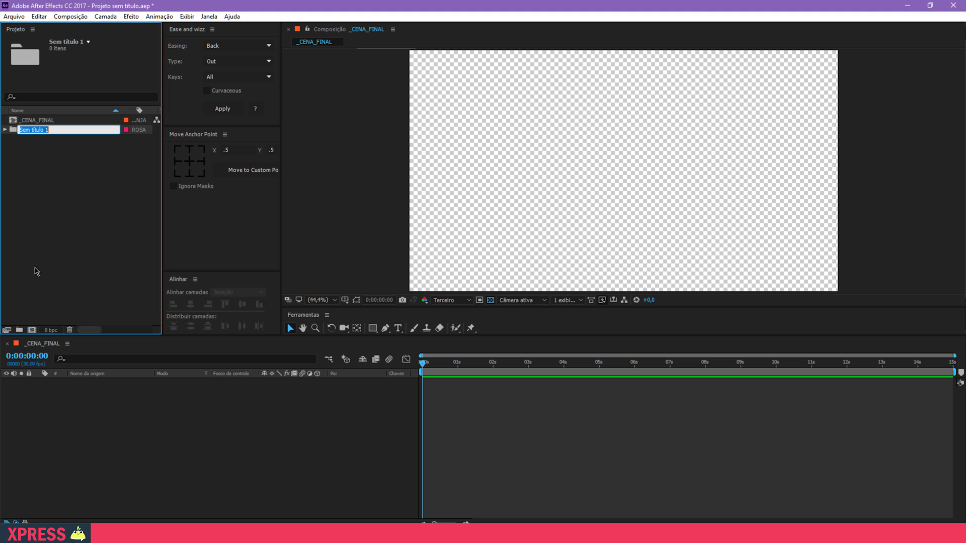
pyautogui.write('_CENAS')
pyautogui.press('Return')
# Step: Save the project in the HUD folder as HUD TUTORIAL_3.aep, basing the name on the existing HUD TUTORIAL 2.aep
pyautogui.hotkey('ctrl', 's')
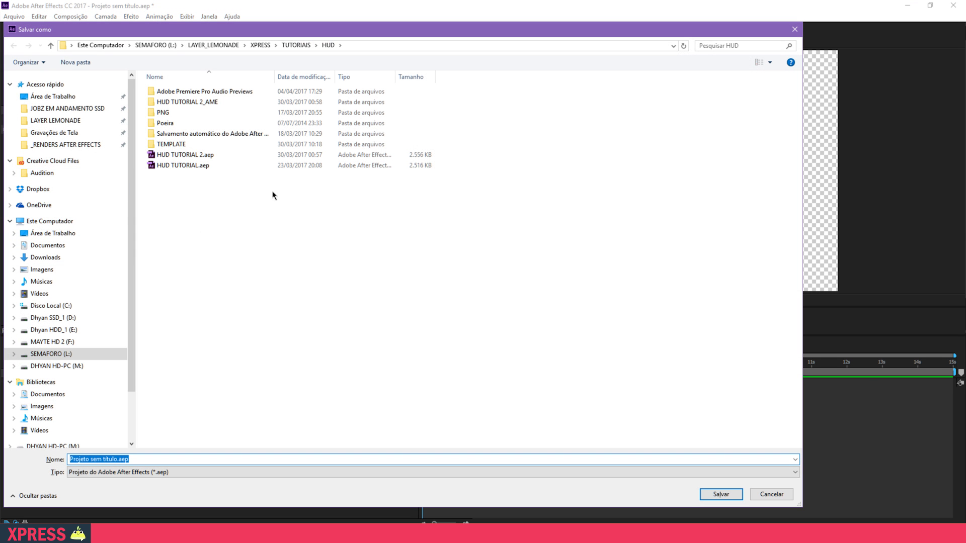
pyautogui.moveTo(318, 30); pyautogui.dragTo(391, 21)
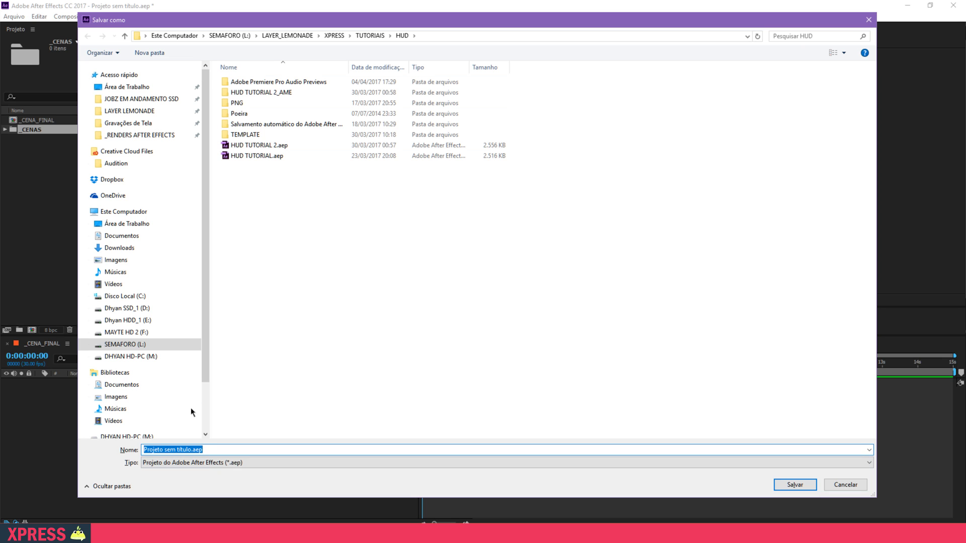
pyautogui.click(320, 148)
pyautogui.click(190, 448)
pyautogui.doubleClick(190, 448)
pyautogui.click(189, 448)
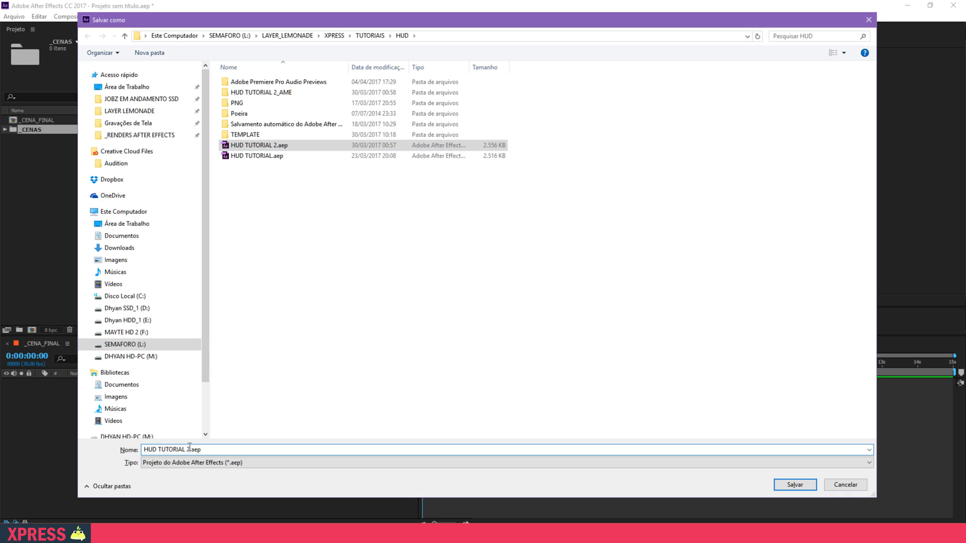
pyautogui.press('BackSpace')
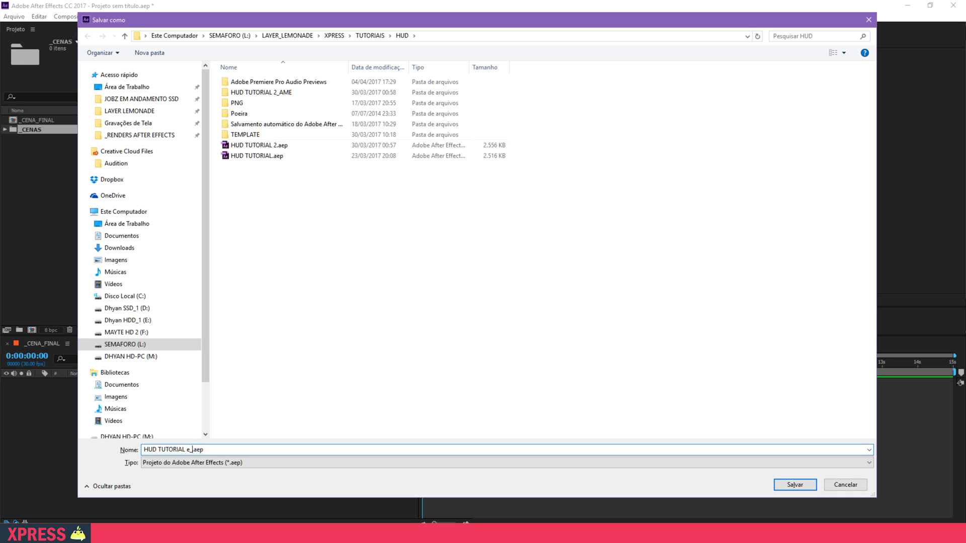
pyautogui.press('BackSpace')
pyautogui.write('3')
pyautogui.press('Return')
# Step: Move the _CENA_FINAL composition into the _CENAS folder and save the project
pyautogui.moveTo(46, 121); pyautogui.dragTo(45, 131)
pyautogui.click(5, 120)
pyautogui.click(34, 123)
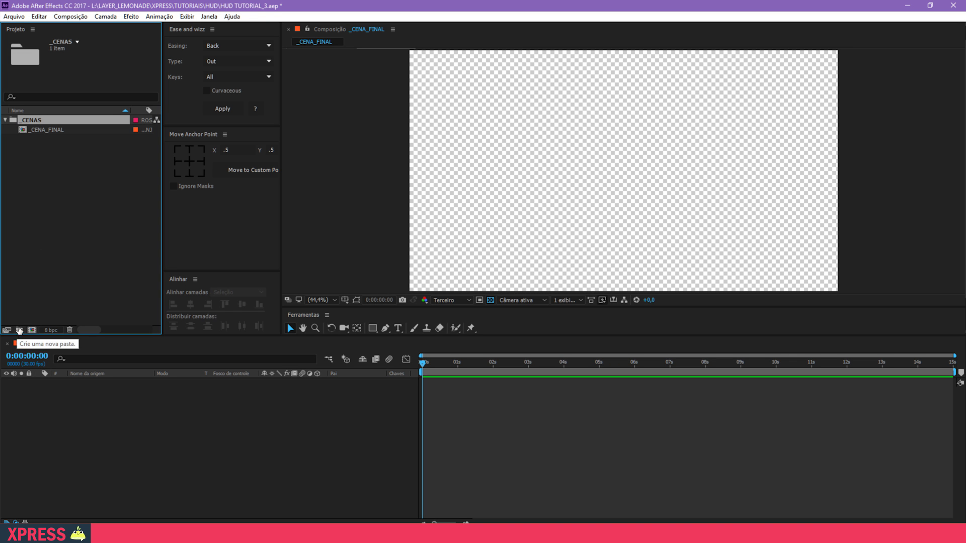
pyautogui.click(76, 191)
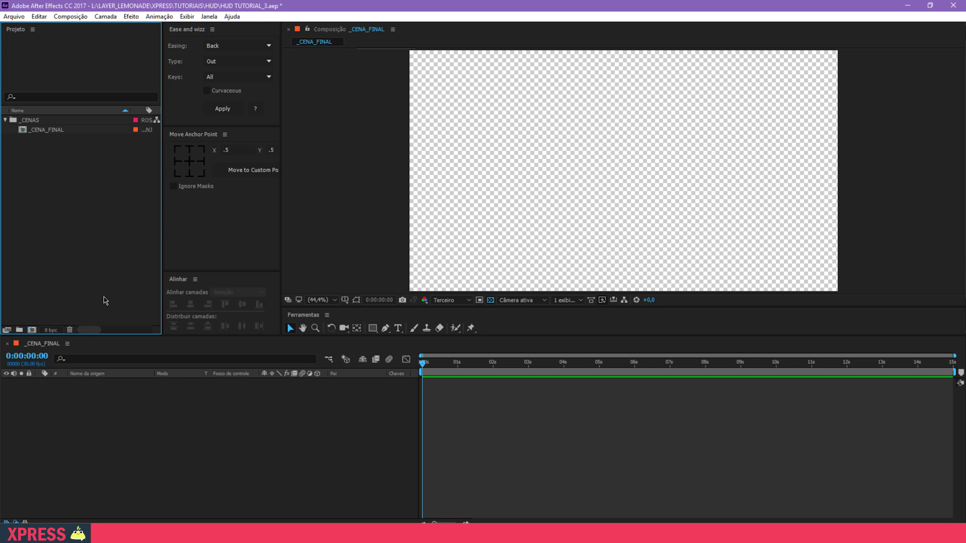
pyautogui.hotkey('ctrl', 's')
pyautogui.click(5, 122)
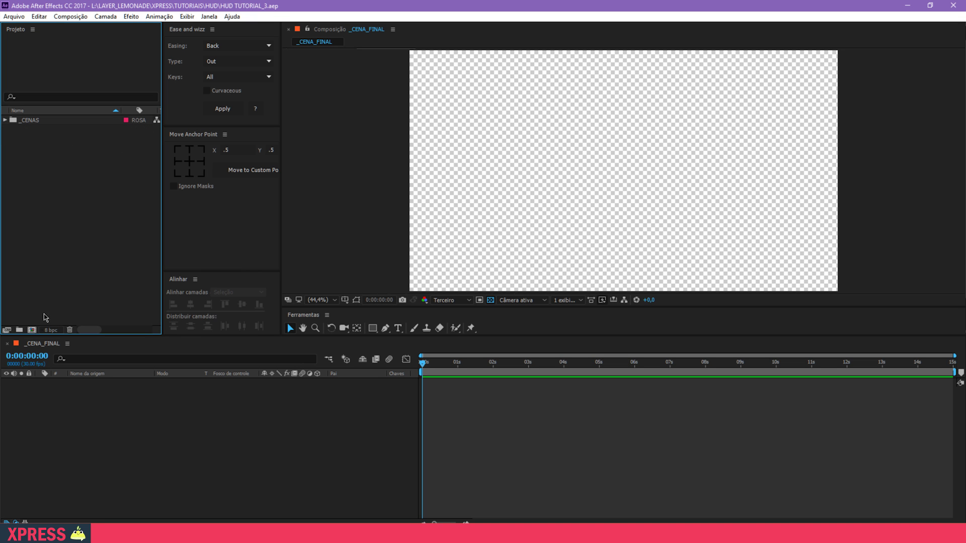
# Step: Create a root-level project folder named _HUD and save the project
pyautogui.click(20, 330)
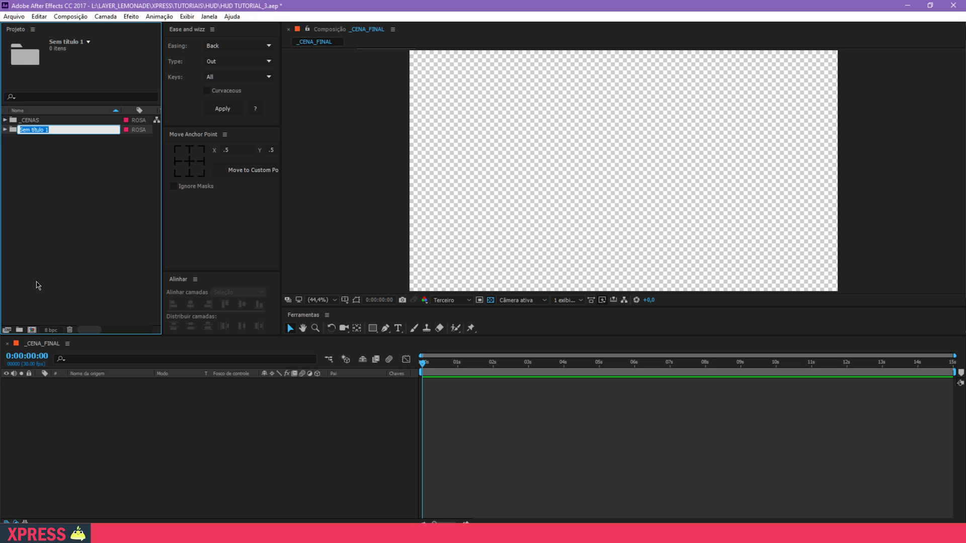
pyautogui.write('_HUD')
pyautogui.press('Return')
pyautogui.hotkey('ctrl', 's')
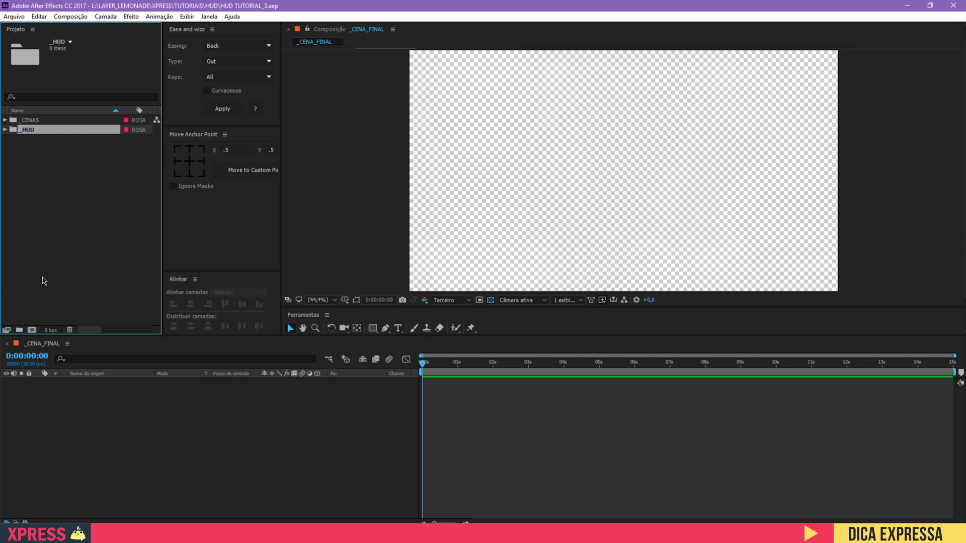
pyautogui.click(31, 302)
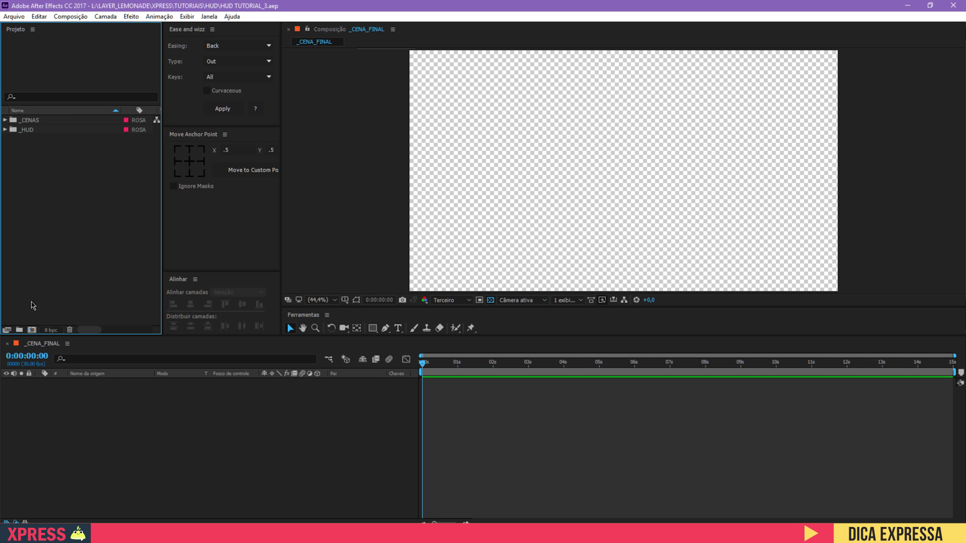
# Step: Create another root-level project folder named _ASSETS
pyautogui.click(20, 330)
pyautogui.write('_ASSETS')
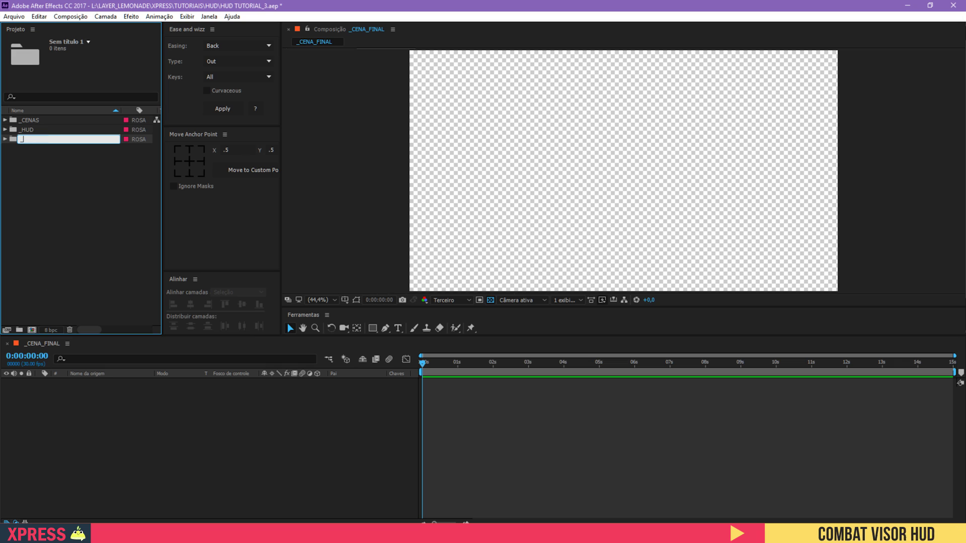
pyautogui.press('Return')
pyautogui.press('Return')
pyautogui.click(52, 272)
# Step: Rename the _ASSETS folder, removing the leading underscore from its name
pyautogui.click(25, 121)
pyautogui.press('Return')
pyautogui.click(23, 119)
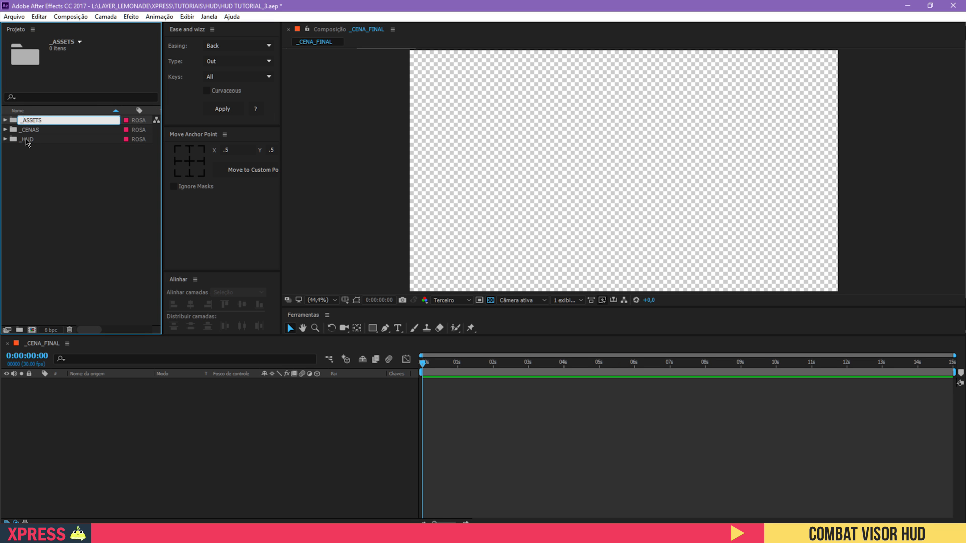
pyautogui.press('BackSpace')
pyautogui.press('Return')
pyautogui.click(57, 203)
# Step: Switch to File Explorer, open the PNG folder inside HUD and view raindrops-rally-2.jpg
pyautogui.press('super+Tab')
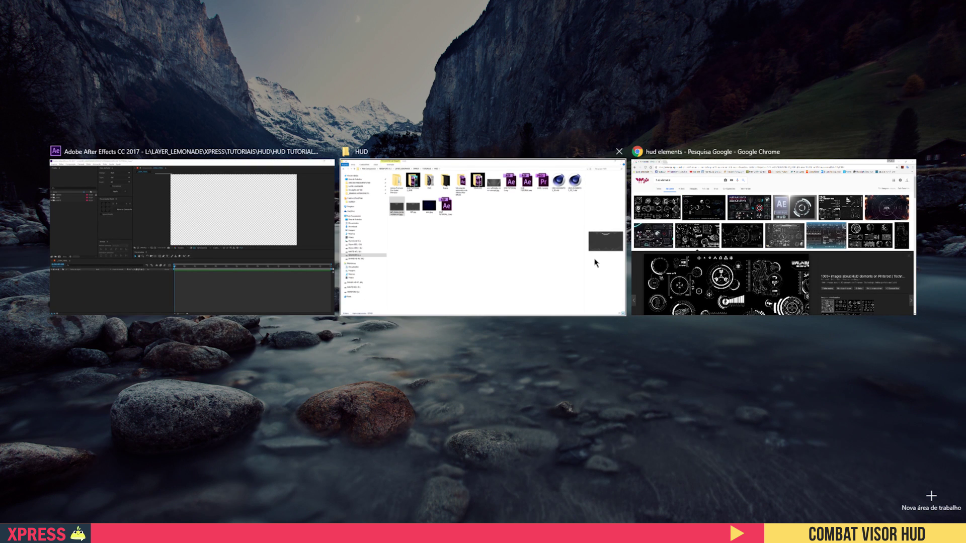
pyautogui.click(570, 265)
pyautogui.doubleClick(301, 75)
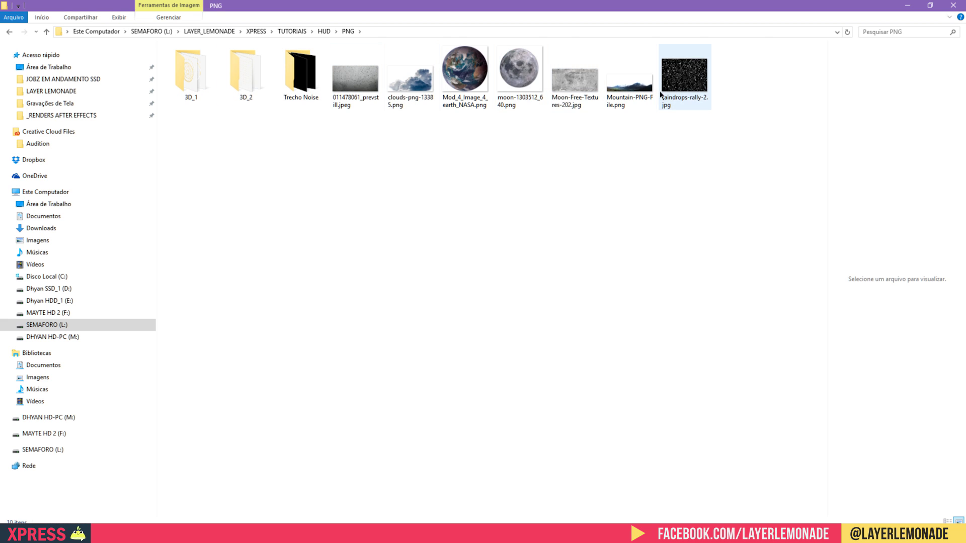
pyautogui.doubleClick(693, 91)
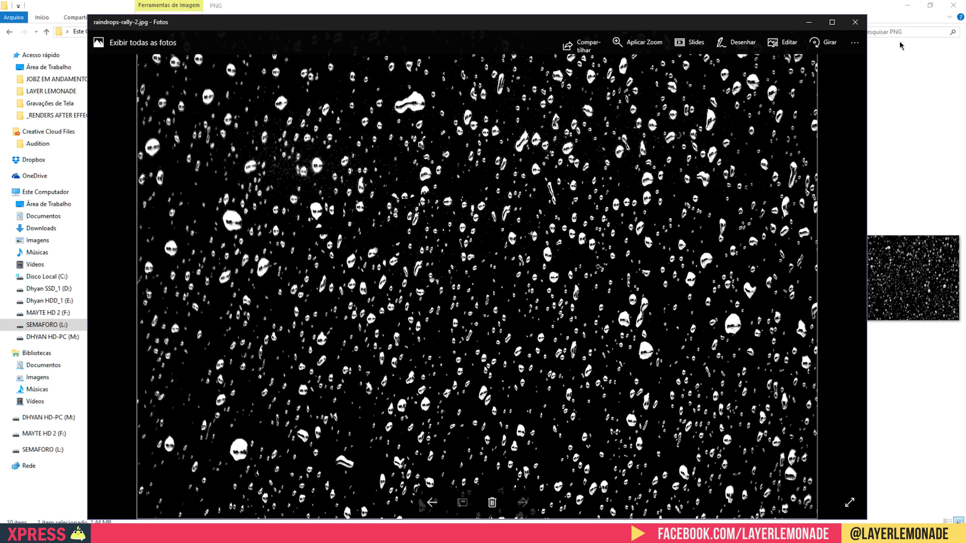
pyautogui.click(865, 23)
# Step: View Mountain-PNG-File.png and Moon-Free-Textures-202.jpg from the PNG folder, closing each one
pyautogui.doubleClick(630, 81)
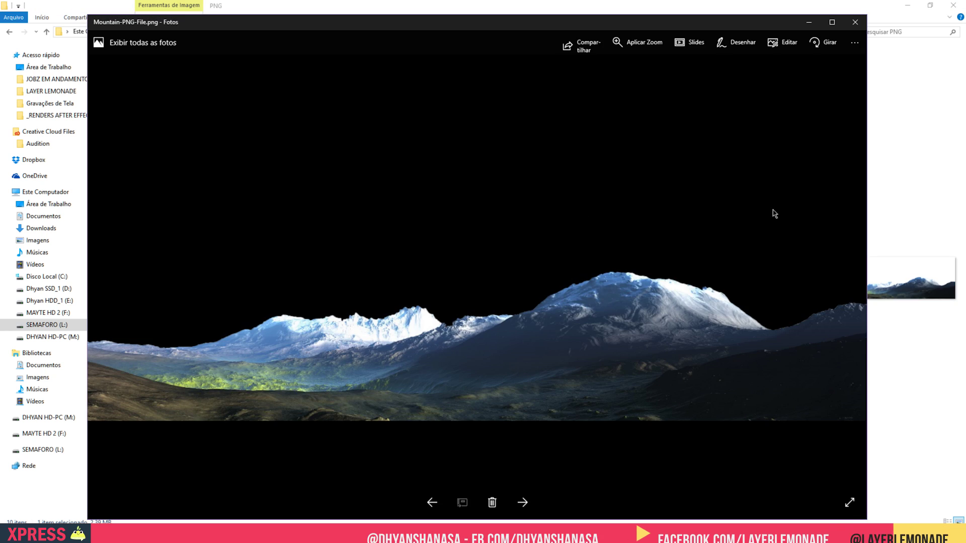
pyautogui.click(855, 22)
pyautogui.doubleClick(576, 76)
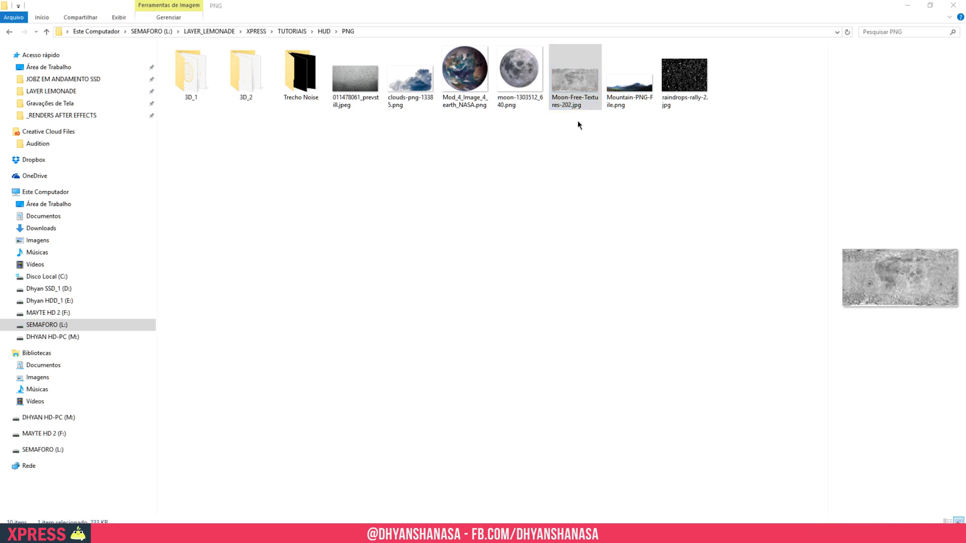
pyautogui.click(848, 24)
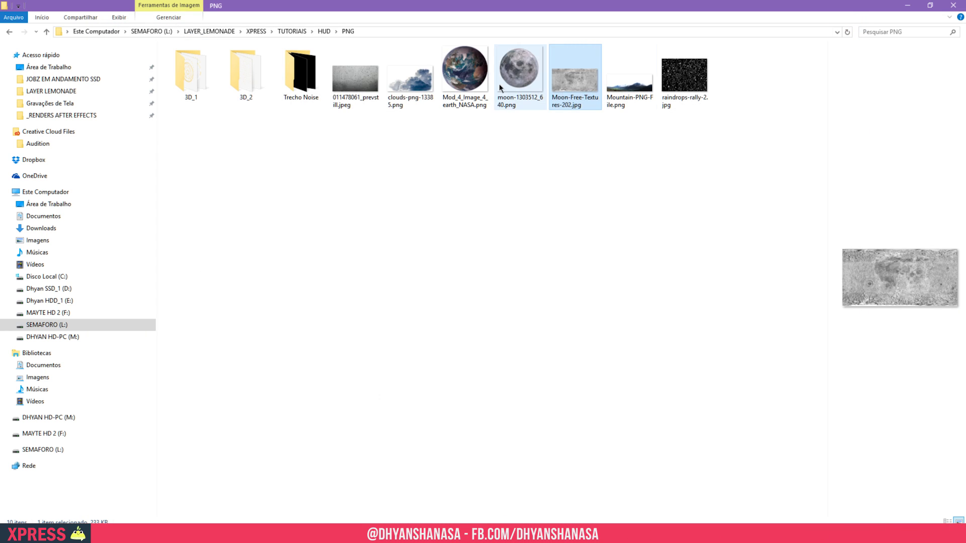
# Step: View moon-1303512_640.png and Mod_4_Image_4_earth_NASA.png from the PNG folder, closing each one
pyautogui.click(519, 86)
pyautogui.doubleClick(520, 86)
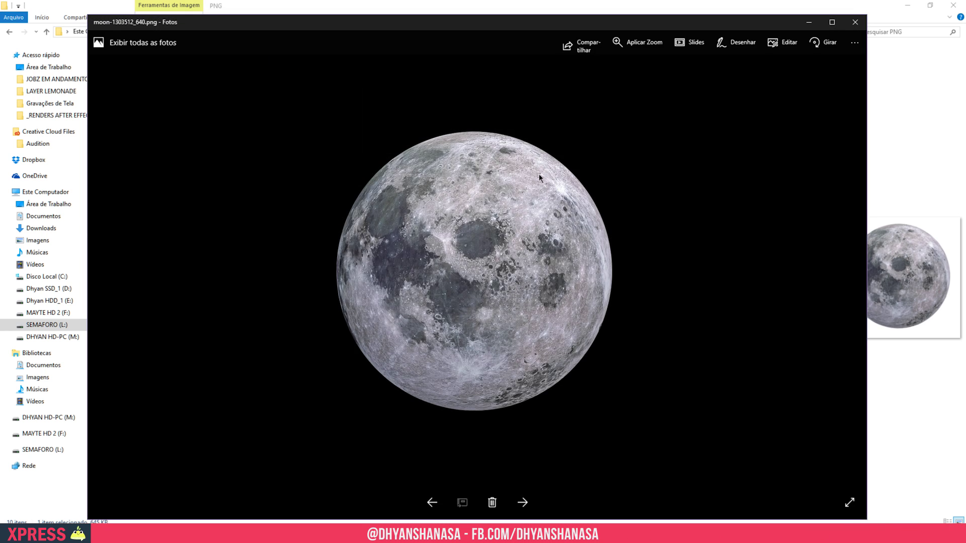
pyautogui.click(855, 23)
pyautogui.doubleClick(460, 81)
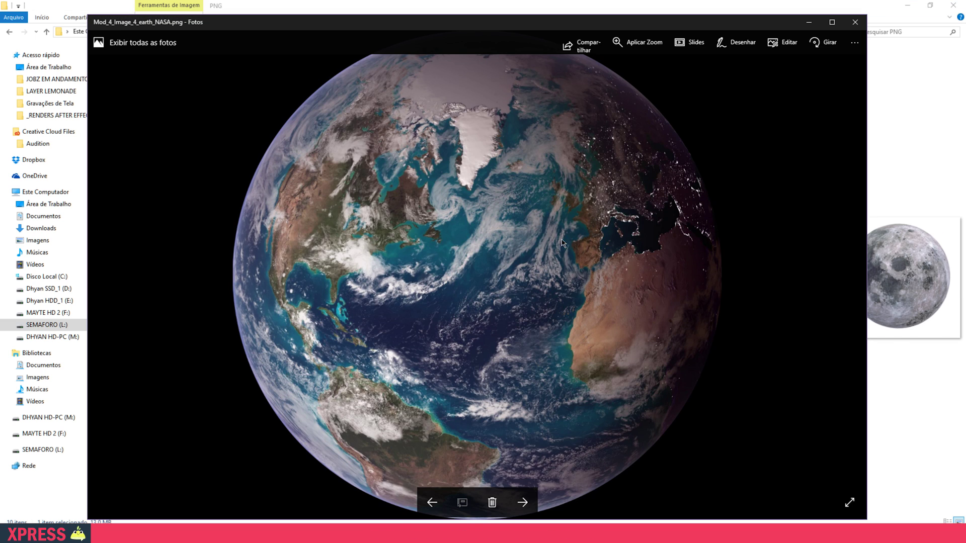
pyautogui.click(855, 22)
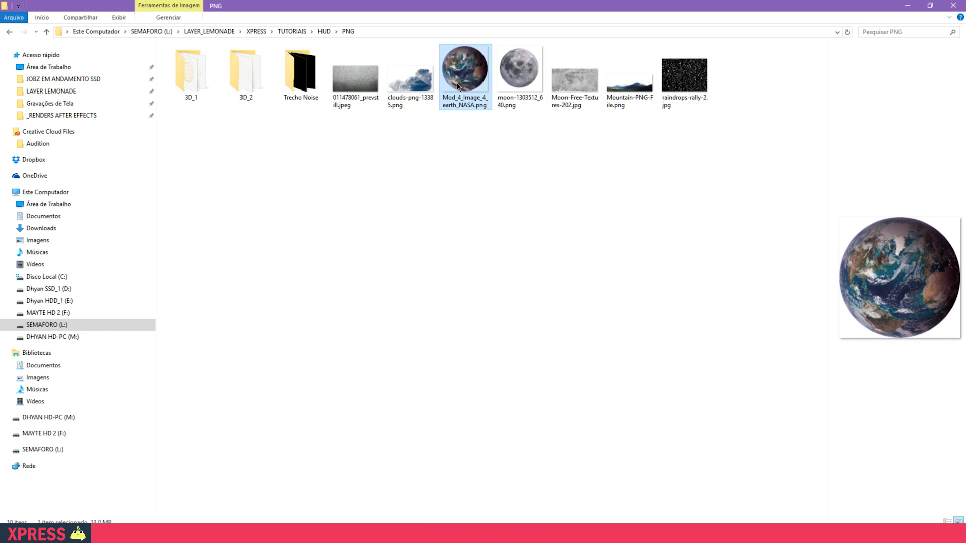
pyautogui.doubleClick(457, 84)
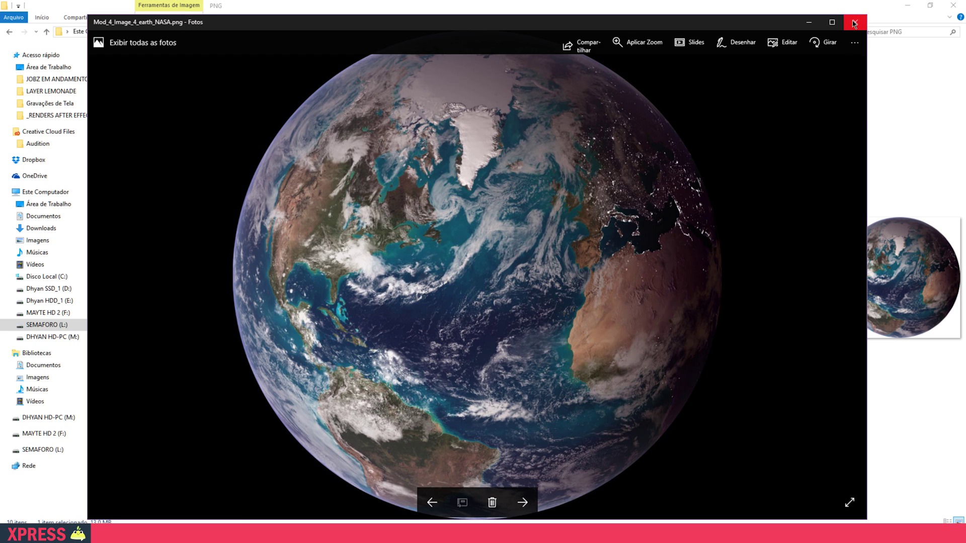
pyautogui.click(855, 23)
# Step: View clouds-png-13385.png and the raindrop photo 011478061_prevstill.jpeg, closing each one
pyautogui.doubleClick(409, 80)
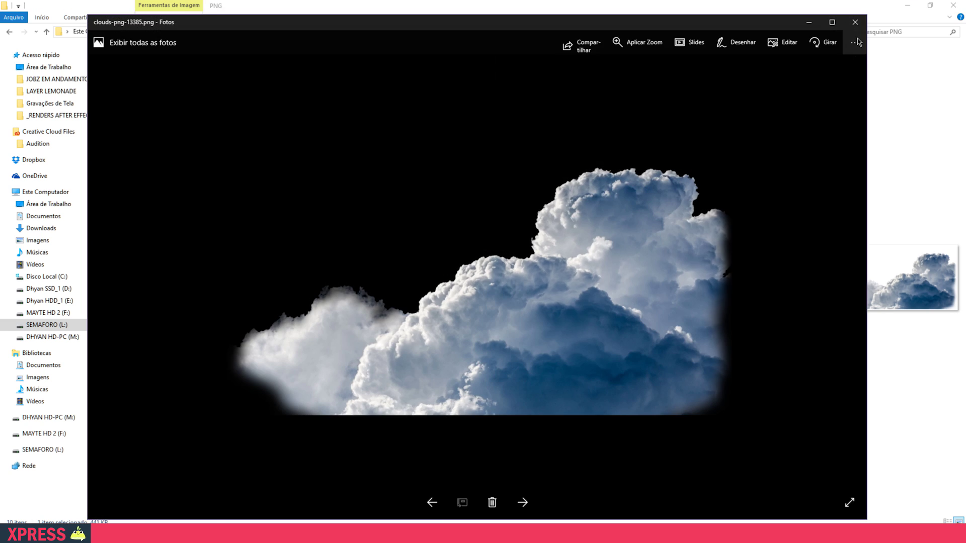
pyautogui.click(856, 22)
pyautogui.doubleClick(356, 81)
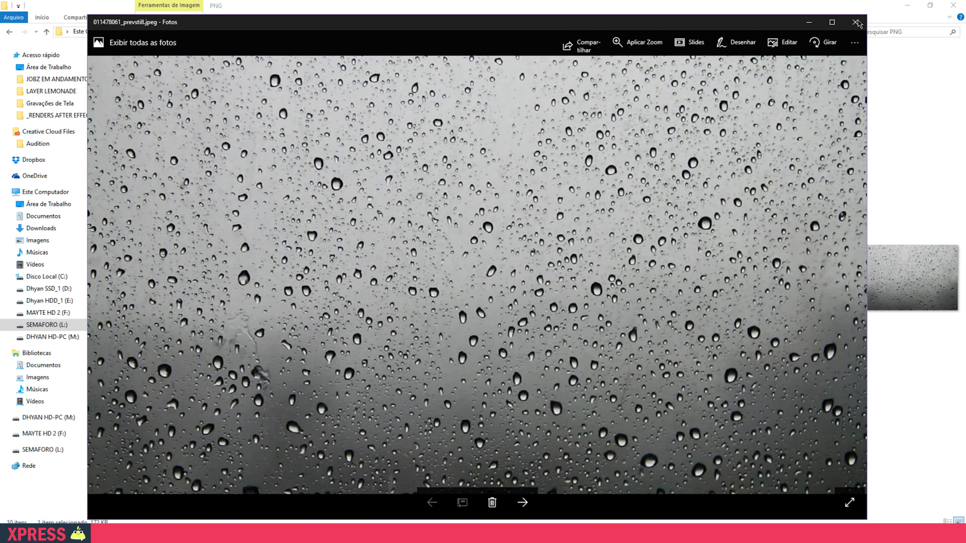
pyautogui.click(856, 22)
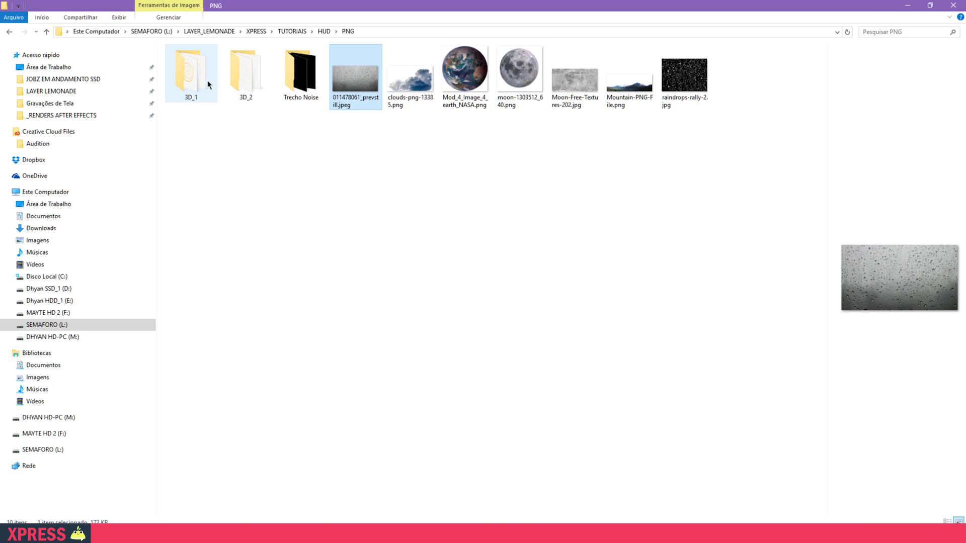
# Step: Reopen clouds-png-13385.png and Mountain-PNG-File.png from the PNG folder to examine their cut-out backgrounds
pyautogui.moveTo(707, 135); pyautogui.dragTo(357, 67)
pyautogui.click(393, 143)
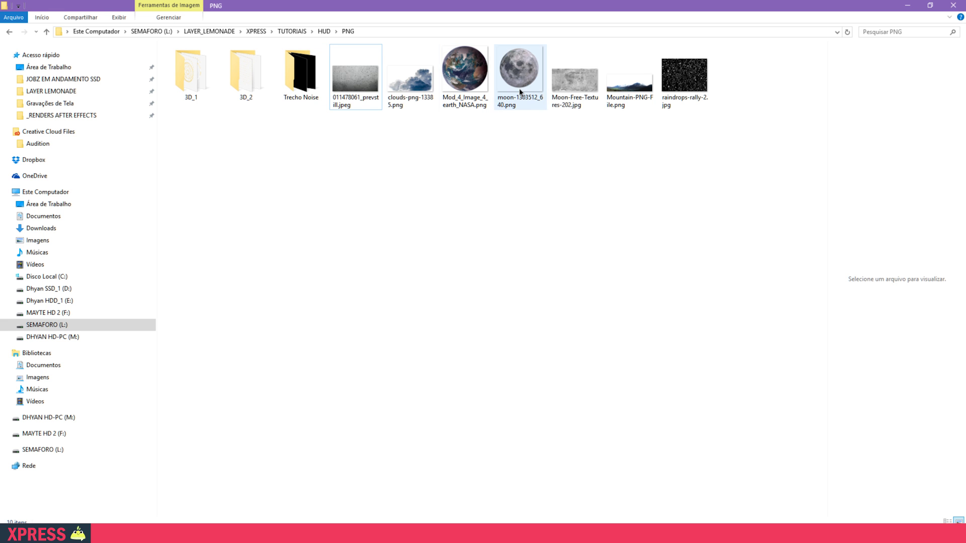
pyautogui.doubleClick(418, 80)
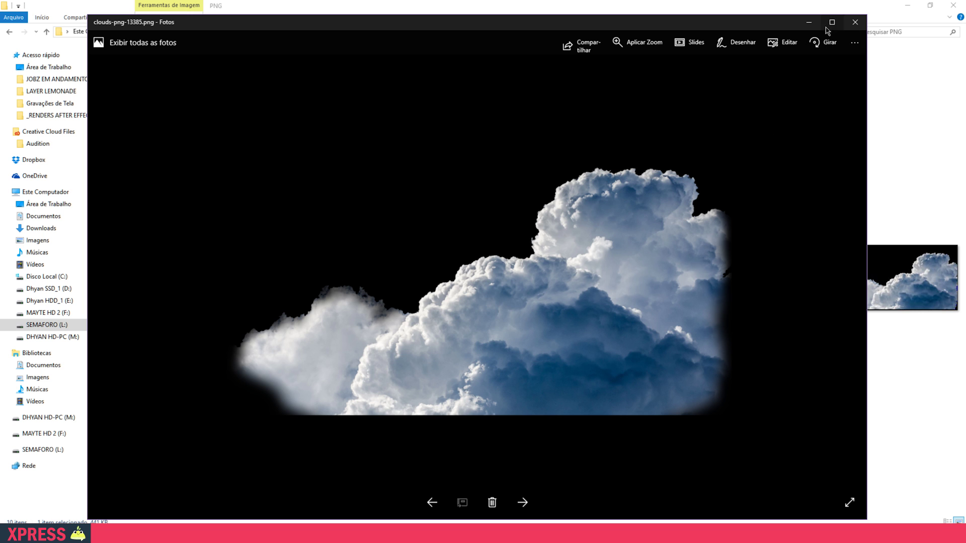
pyautogui.click(855, 22)
pyautogui.doubleClick(615, 90)
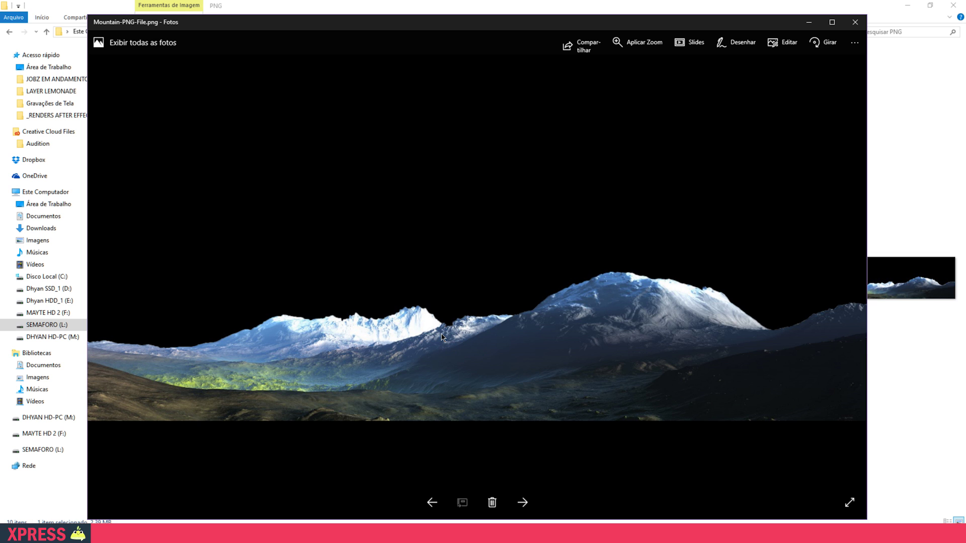
# Step: Close the mountain picture and select the five files from clouds-png-13385.png through Mountain-PNG-File.png in the PNG folder
pyautogui.click(854, 23)
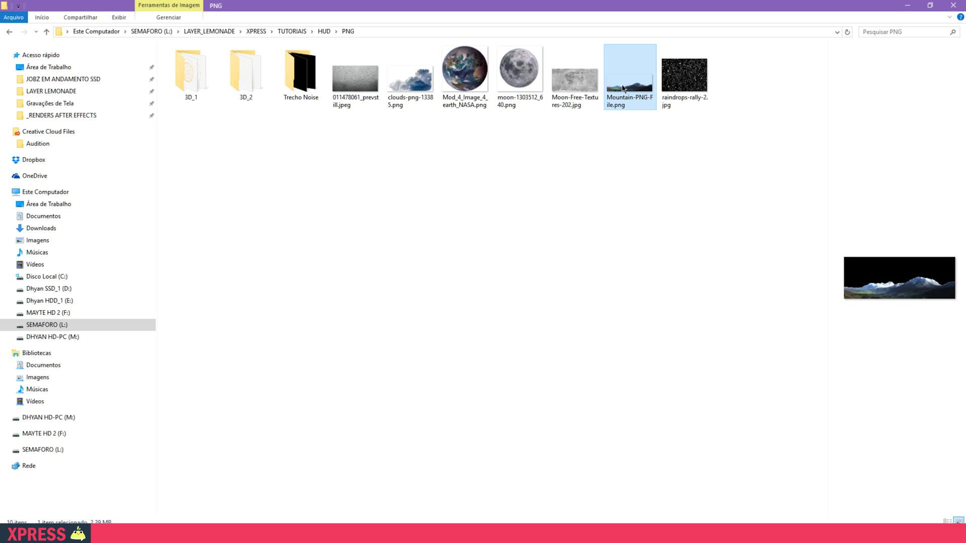
pyautogui.hotkey('shift', 'Left')
pyautogui.hotkey('shift', 'Left')
pyautogui.hotkey('shift', 'Left')
pyautogui.hotkey('shift', 'Left')
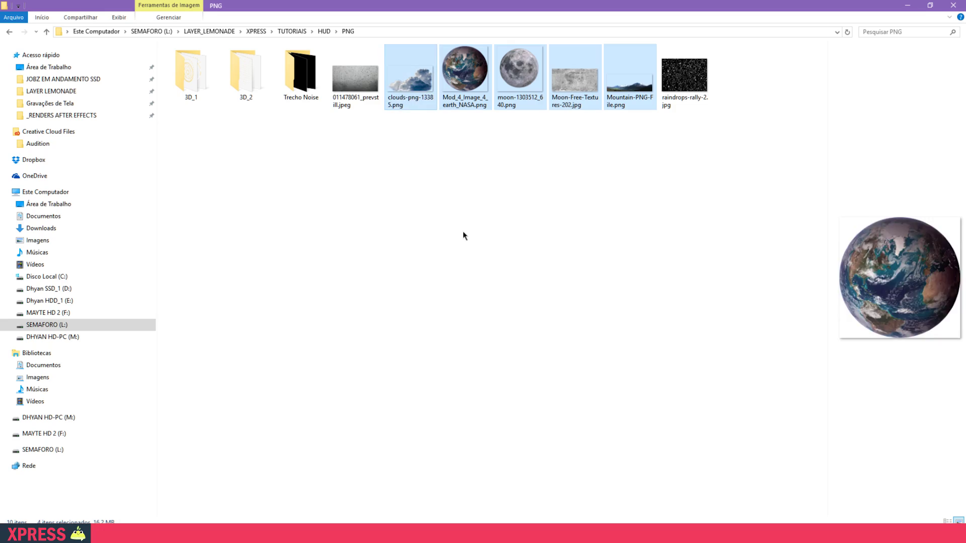
# Step: Shrink the folder window over After Effects and import the five selected images into the project's ASSETS folder
pyautogui.press('super+Tab')
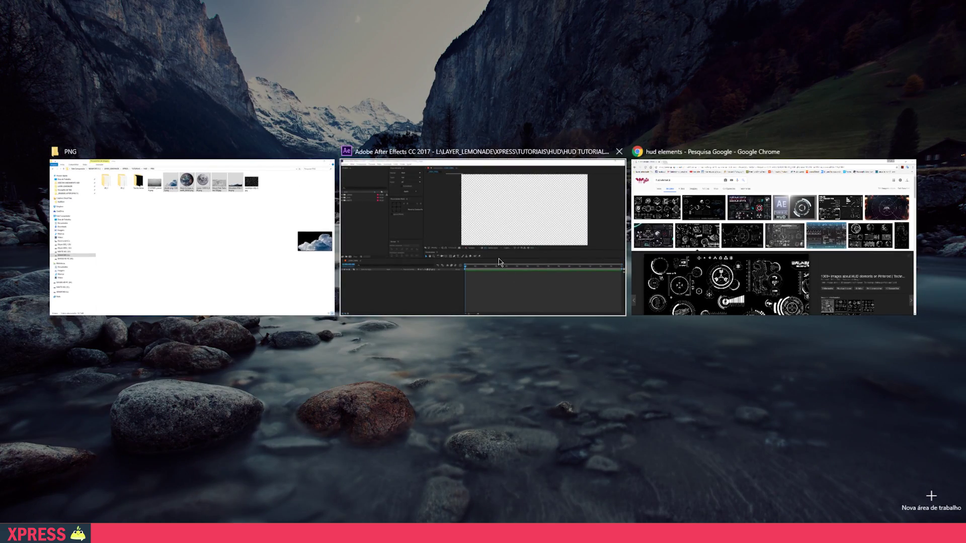
pyautogui.click(499, 259)
pyautogui.press('super+Tab')
pyautogui.click(523, 217)
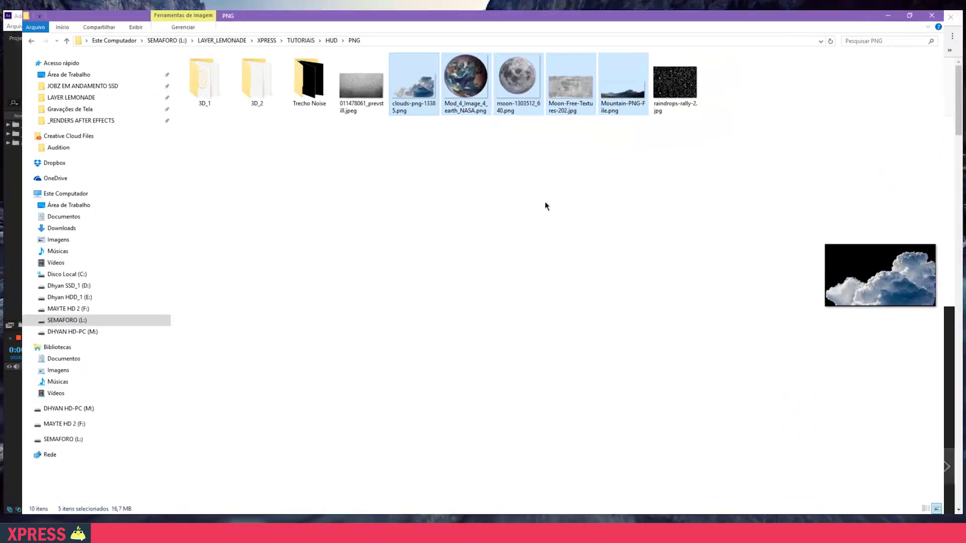
pyautogui.click(922, 7)
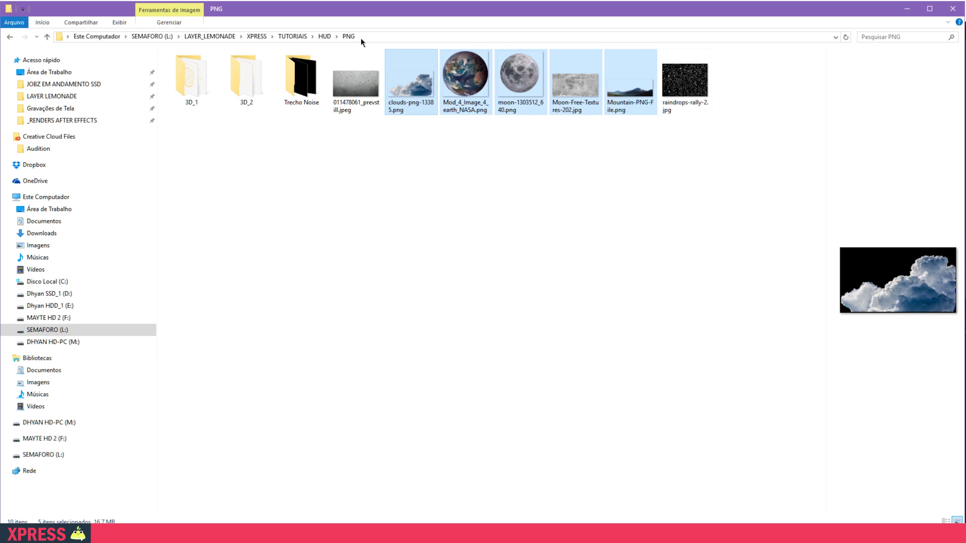
pyautogui.moveTo(2, 3); pyautogui.dragTo(578, 119)
pyautogui.moveTo(656, 128); pyautogui.dragTo(463, 51)
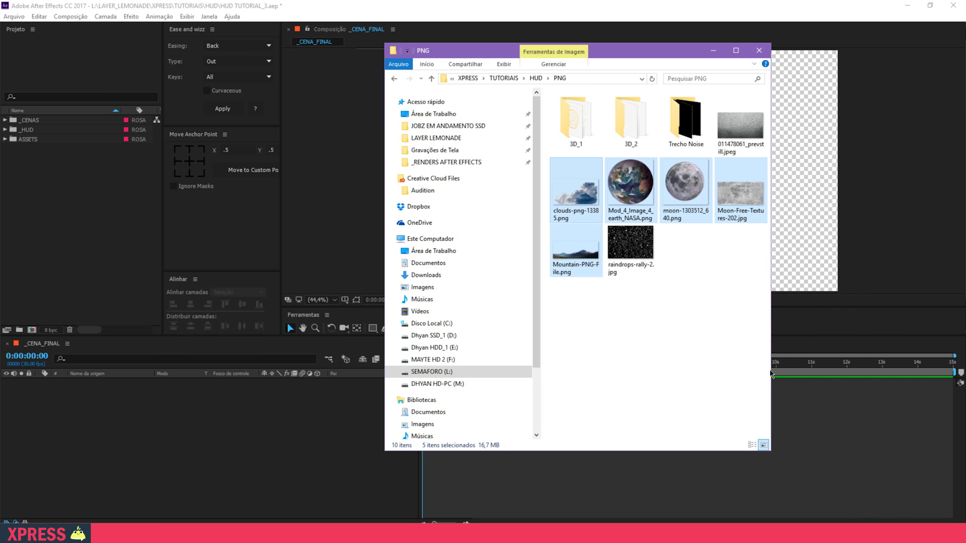
pyautogui.moveTo(771, 335); pyautogui.dragTo(907, 334)
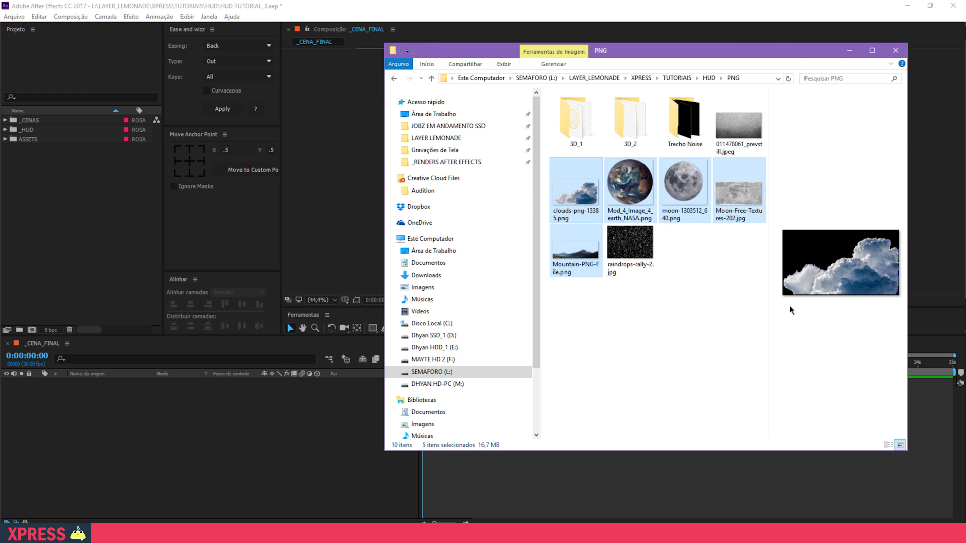
pyautogui.moveTo(556, 191); pyautogui.dragTo(29, 143)
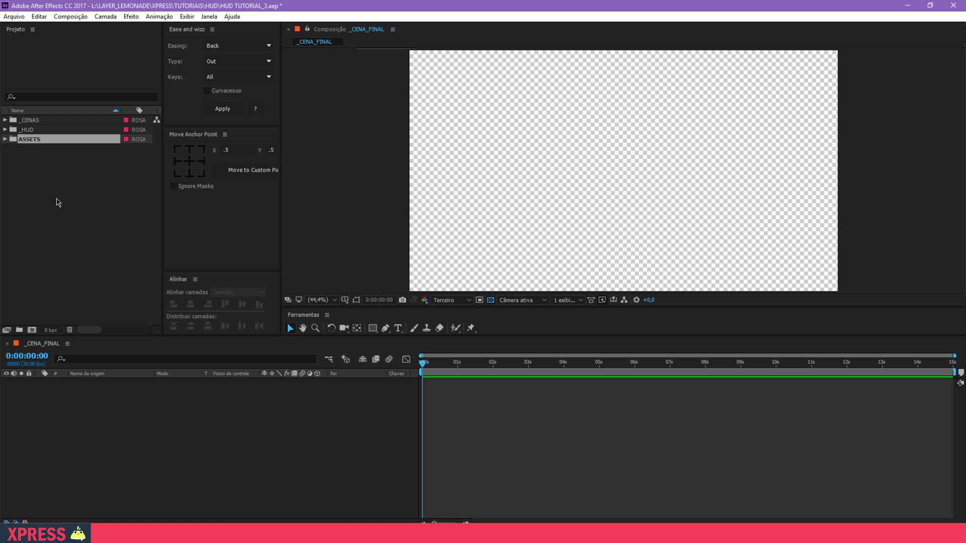
pyautogui.click(57, 198)
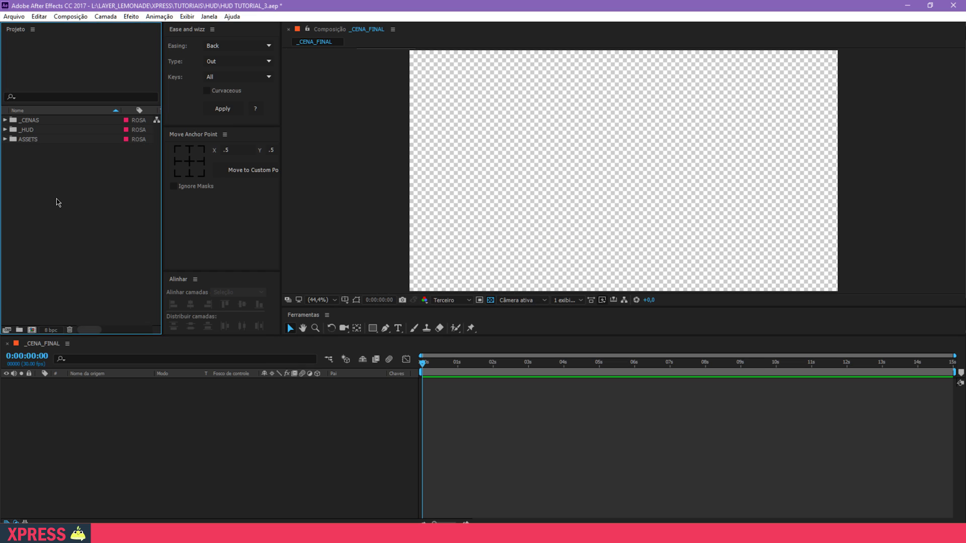
# Step: Import the dust clip 1.mp4 from the HUD project's Poeira folder into the ASSETS folder in After Effects
pyautogui.press('super+Tab')
pyautogui.click(523, 252)
pyautogui.moveTo(541, 191); pyautogui.dragTo(513, 191)
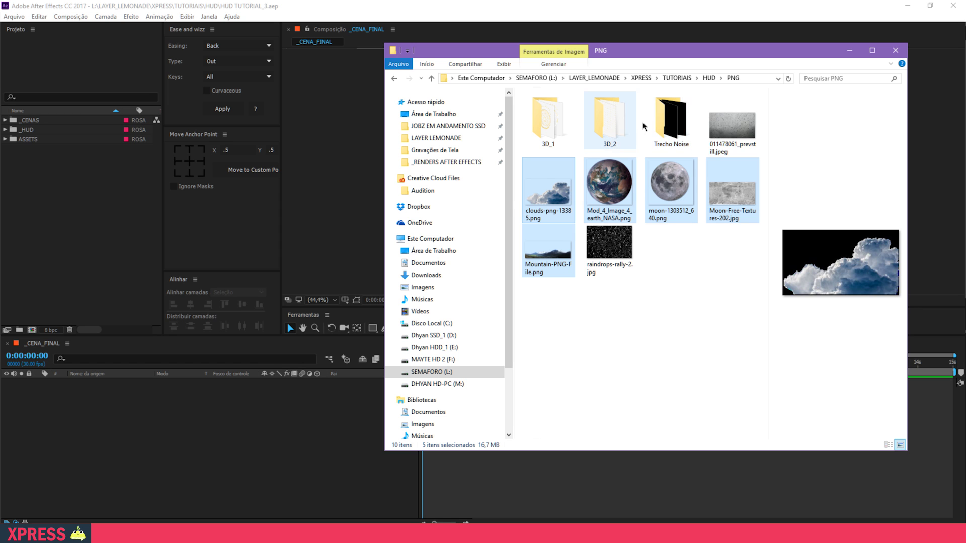
pyautogui.click(707, 79)
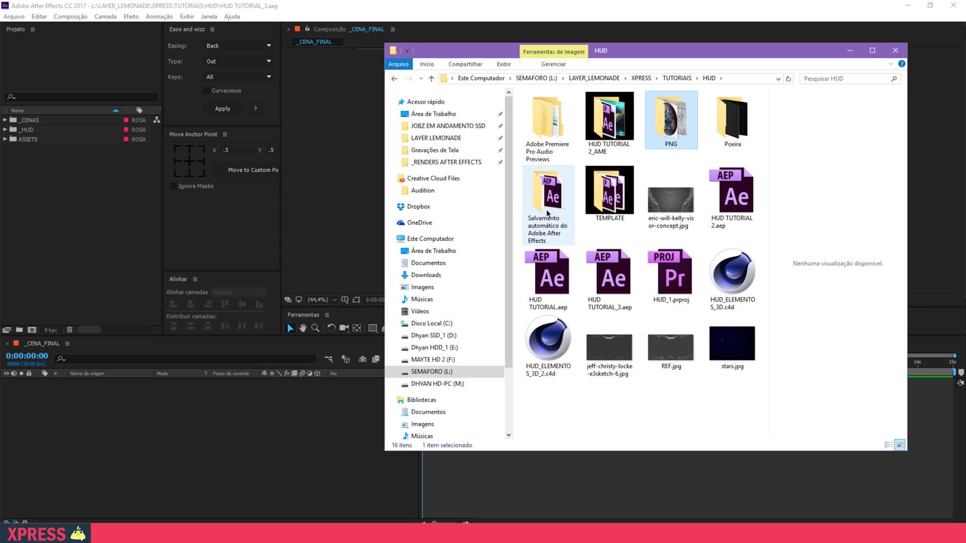
pyautogui.doubleClick(733, 118)
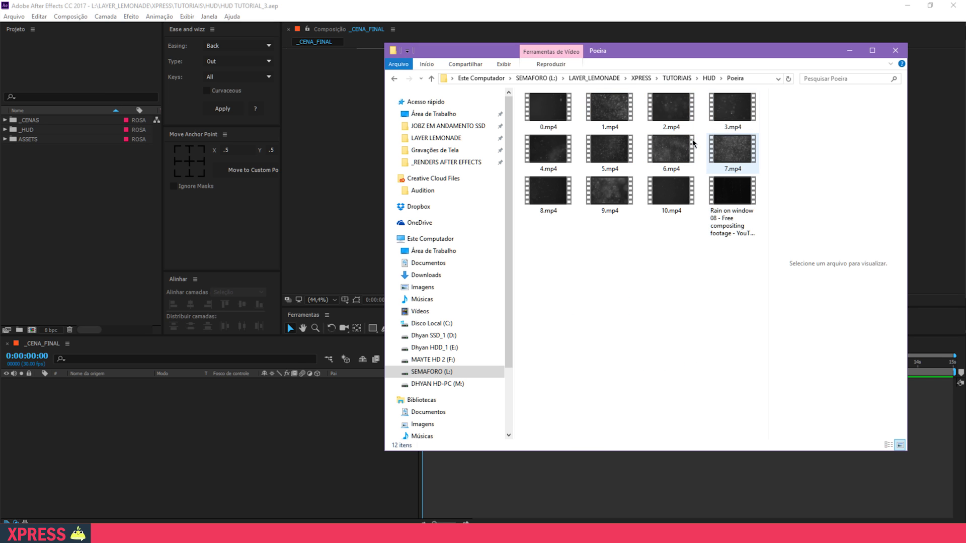
pyautogui.moveTo(606, 116); pyautogui.dragTo(15, 139)
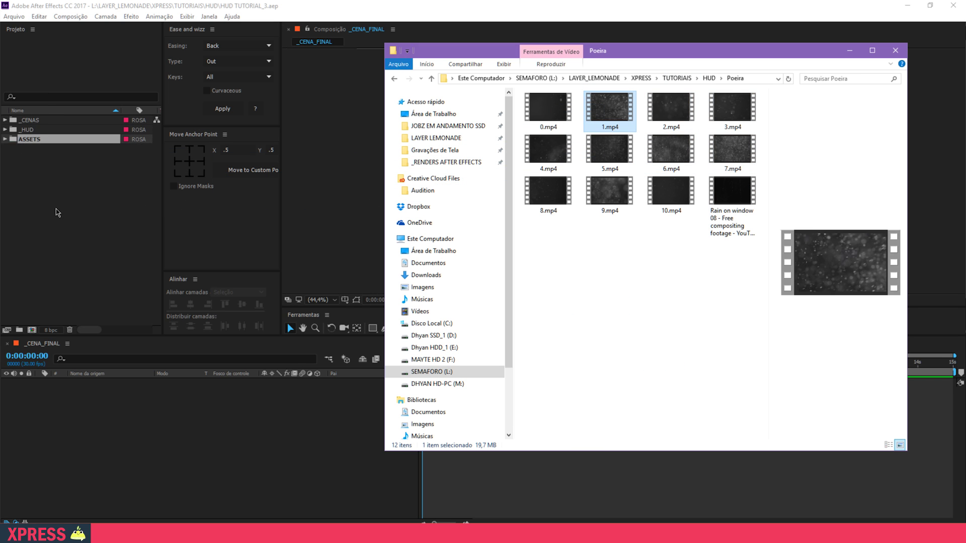
pyautogui.click(55, 210)
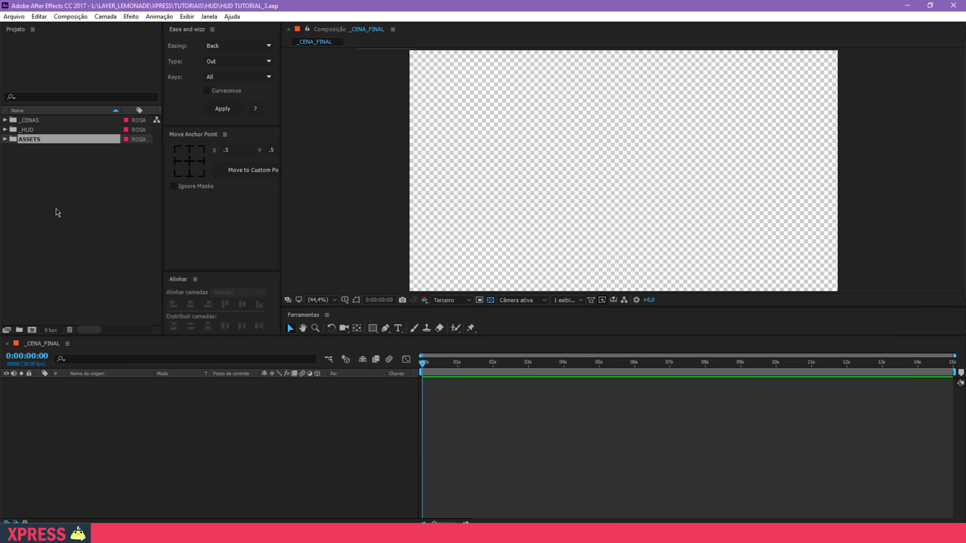
# Step: Create a 1920 × 1080 px solid layer in the _CENA_FINAL composition, keeping the default cyan color
pyautogui.click(258, 443)
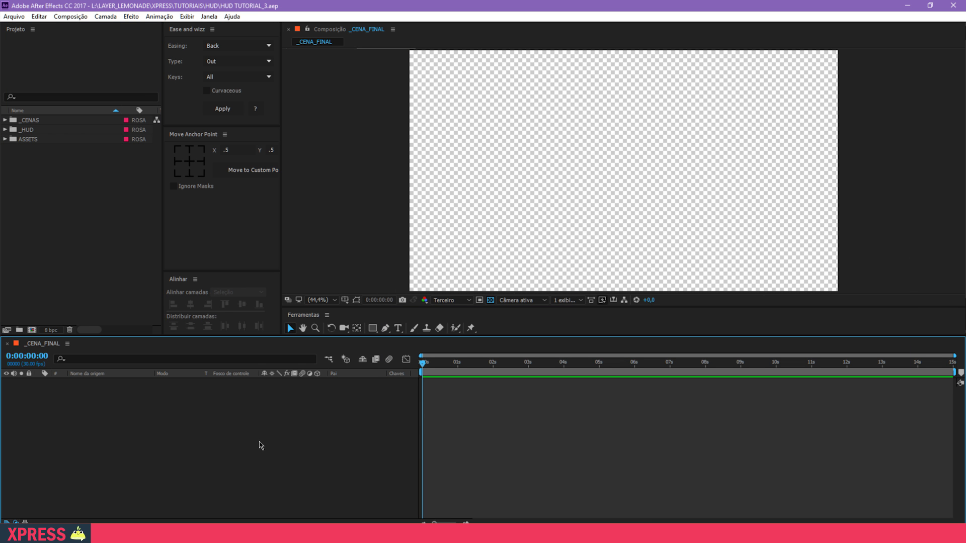
pyautogui.rightClick(259, 442)
pyautogui.moveTo(302, 346)
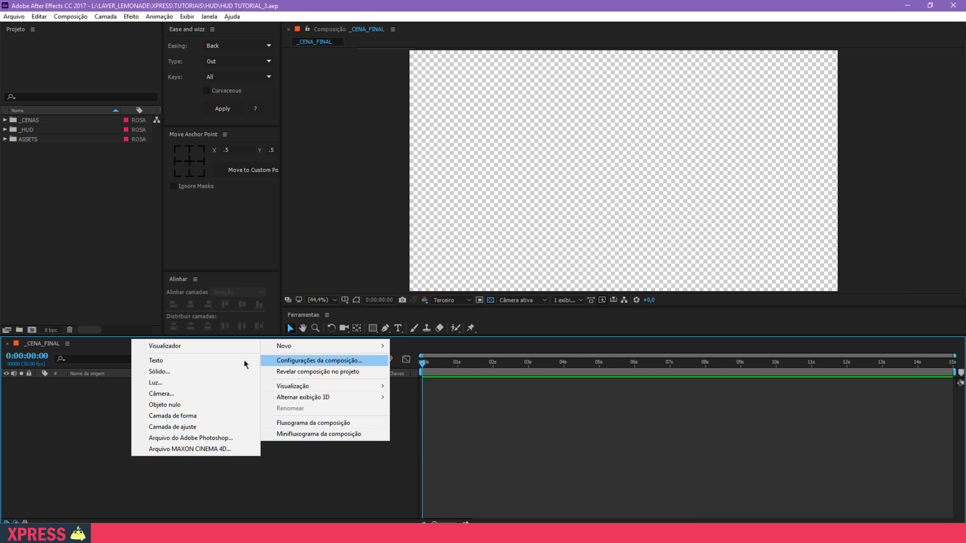
pyautogui.click(191, 371)
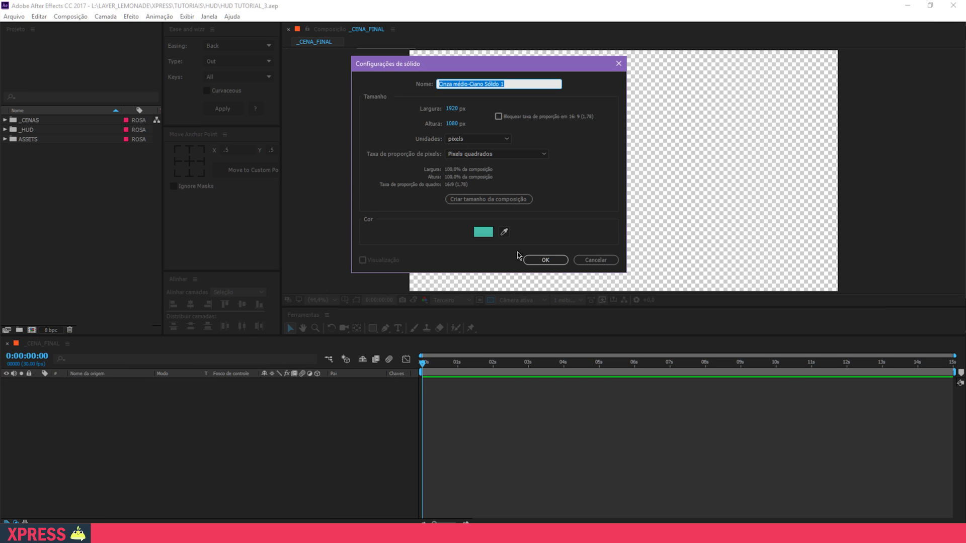
pyautogui.click(534, 260)
# Step: Show layer names in the _CENA_FINAL timeline and rename the solid layer as FUNDO
pyautogui.click(88, 373)
pyautogui.click(124, 384)
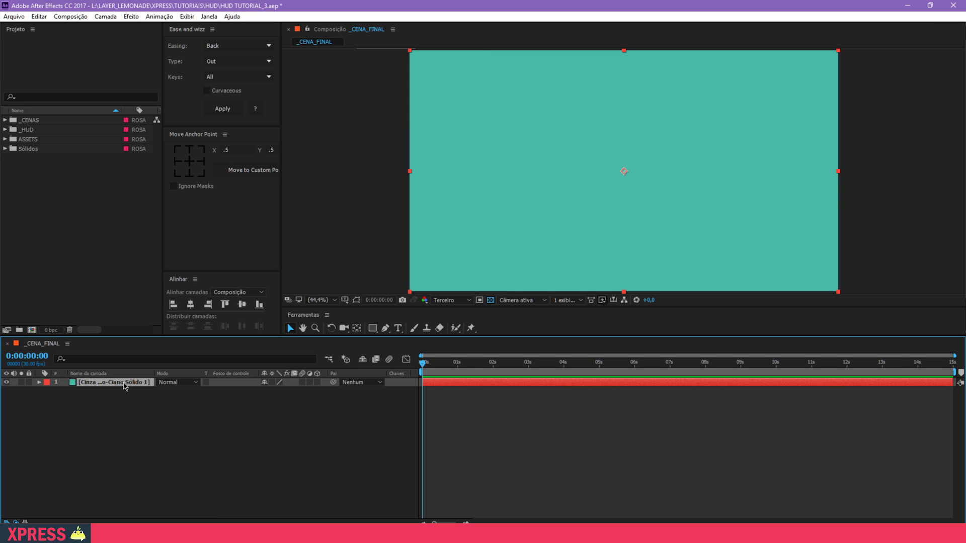
pyautogui.press('Return')
pyautogui.write('FUNDO')
pyautogui.press('Return')
pyautogui.click(97, 414)
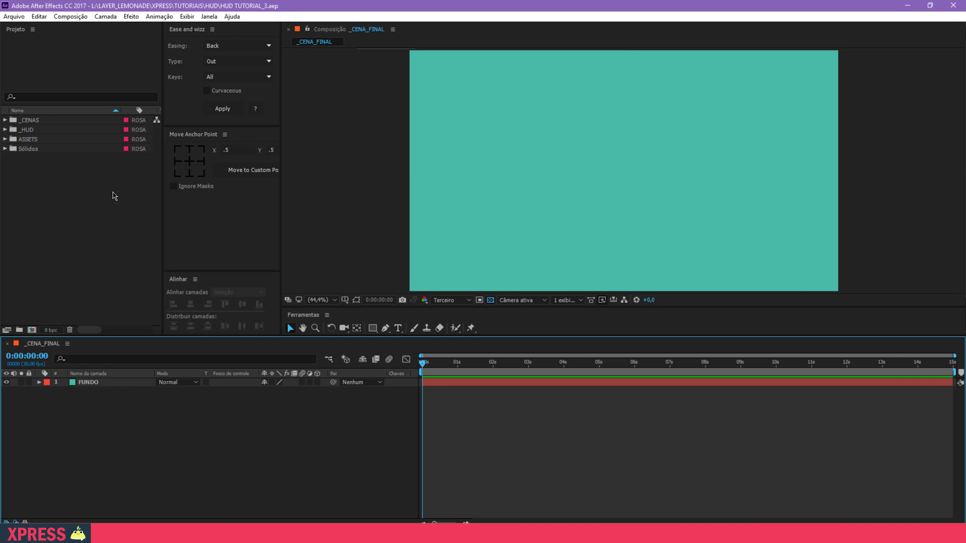
# Step: Import the reference image REF.jpg from the HUD folder on disk into the ASSETS folder in After Effects
pyautogui.press('super+Tab')
pyautogui.click(584, 219)
pyautogui.click(669, 78)
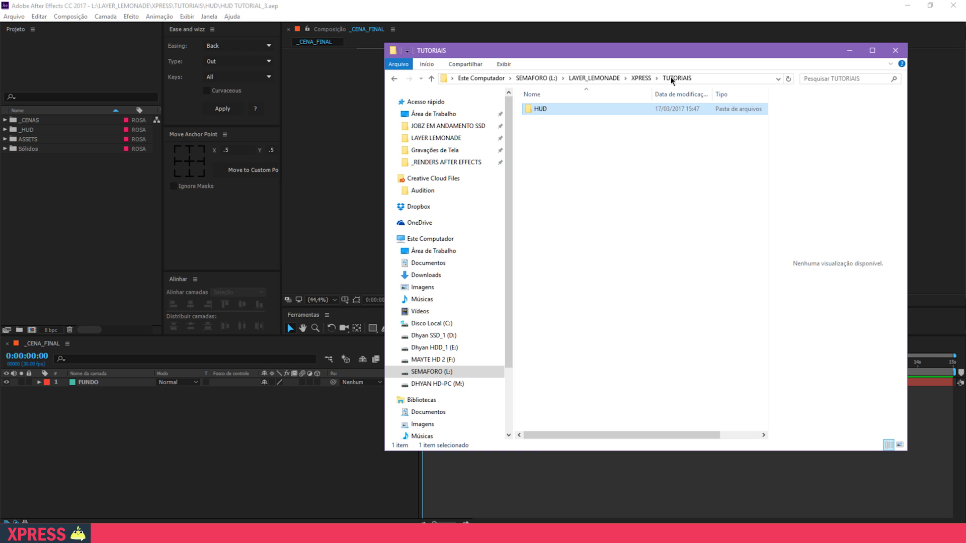
pyautogui.click(647, 78)
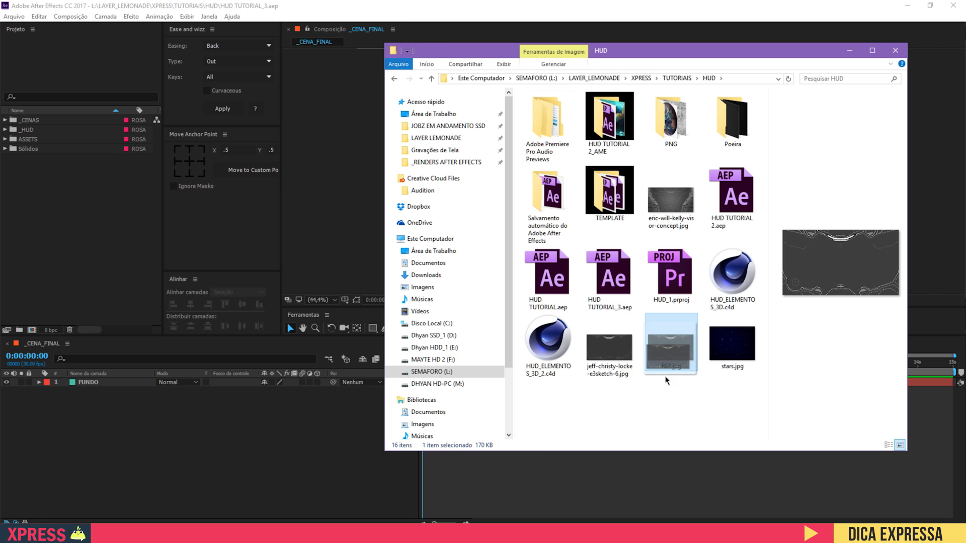
pyautogui.moveTo(671, 348); pyautogui.dragTo(43, 141)
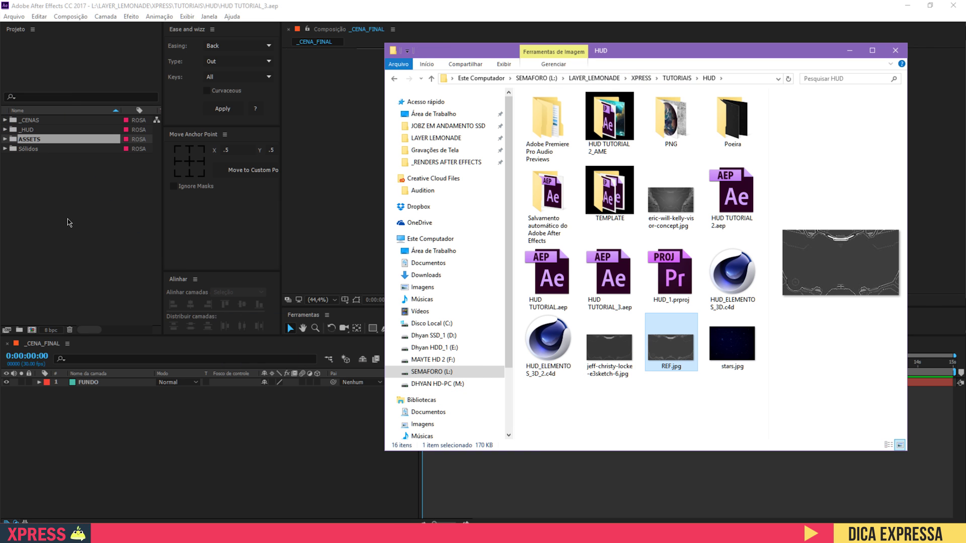
pyautogui.click(67, 219)
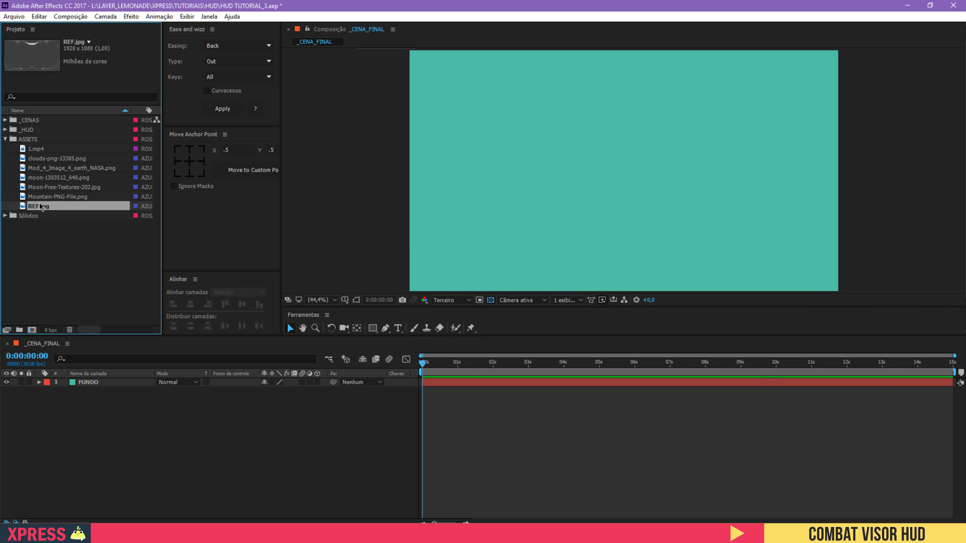
# Step: Create a new composition from REF.jpg and set its preview resolution to full
pyautogui.moveTo(40, 209); pyautogui.dragTo(36, 332)
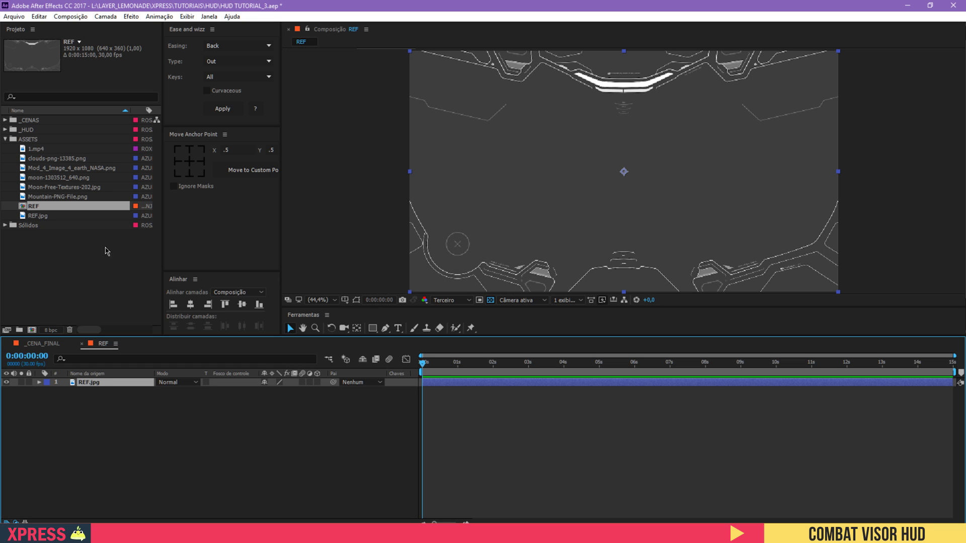
pyautogui.click(284, 445)
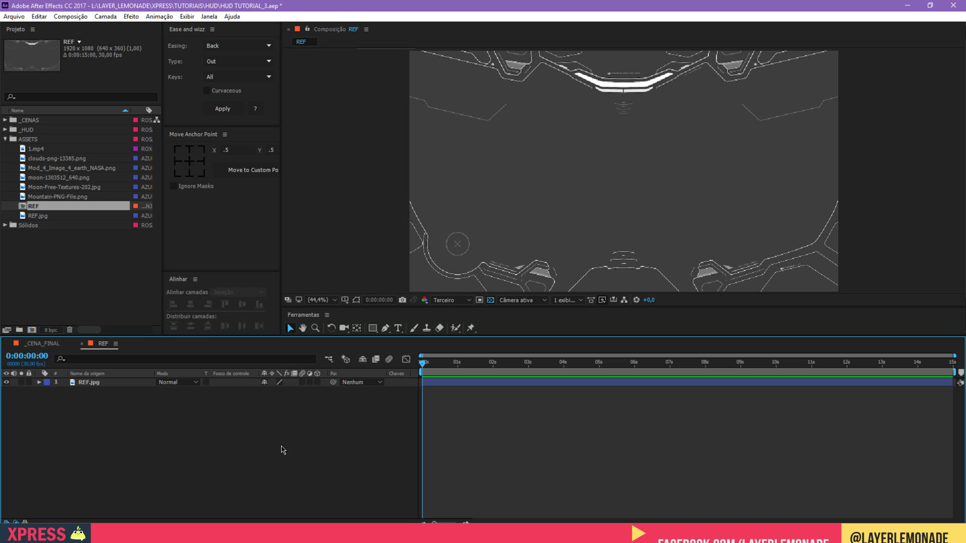
pyautogui.hotkey('ctrl', 'j')
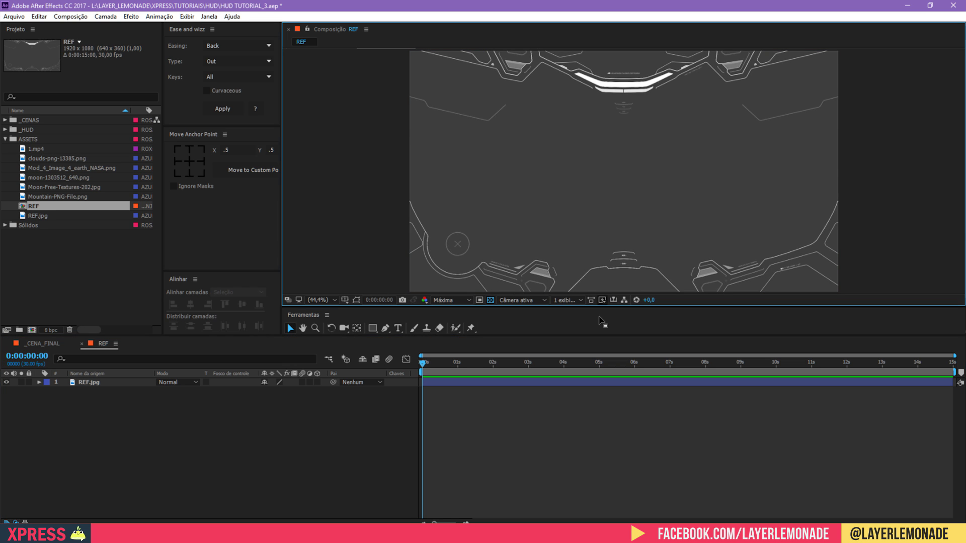
# Step: Set the REF composition's width to 960 px in its composition settings
pyautogui.hotkey('ctrl', 'k')
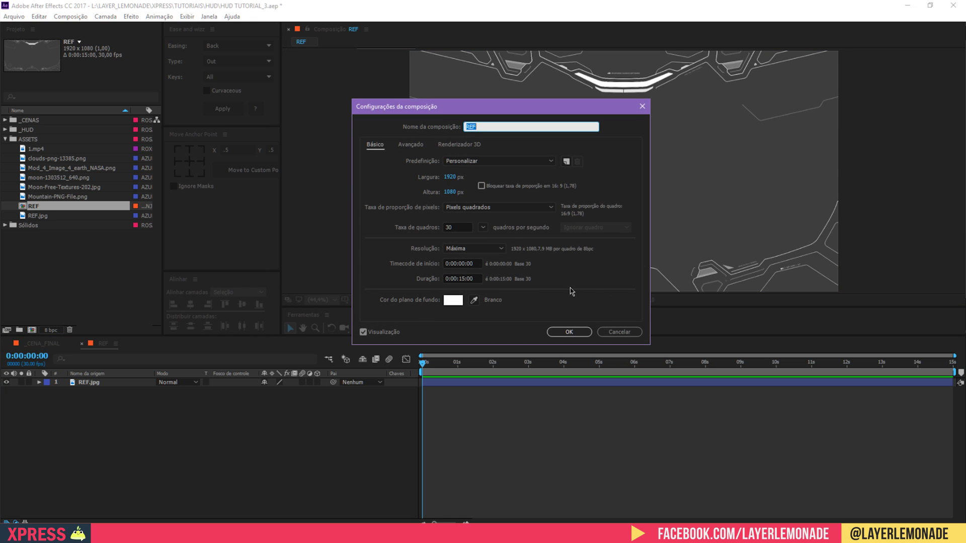
pyautogui.click(452, 176)
pyautogui.write('960')
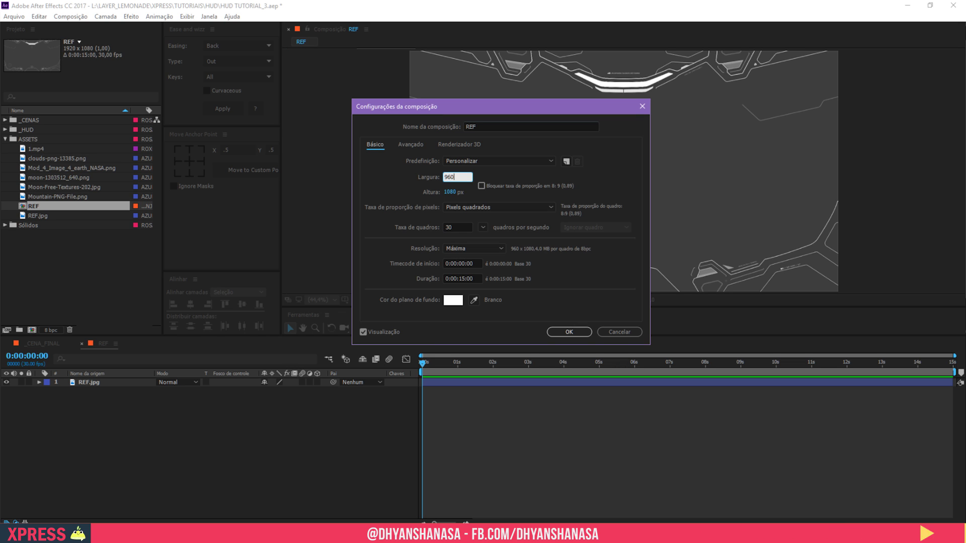
pyautogui.press('Return')
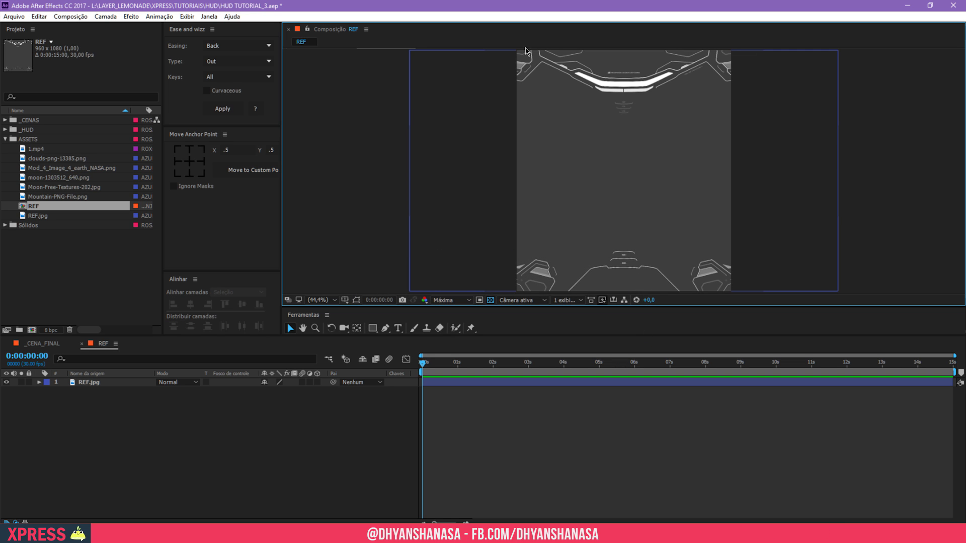
# Step: Align the REF.jpg layer to the composition's left edge and save the project
pyautogui.click(93, 384)
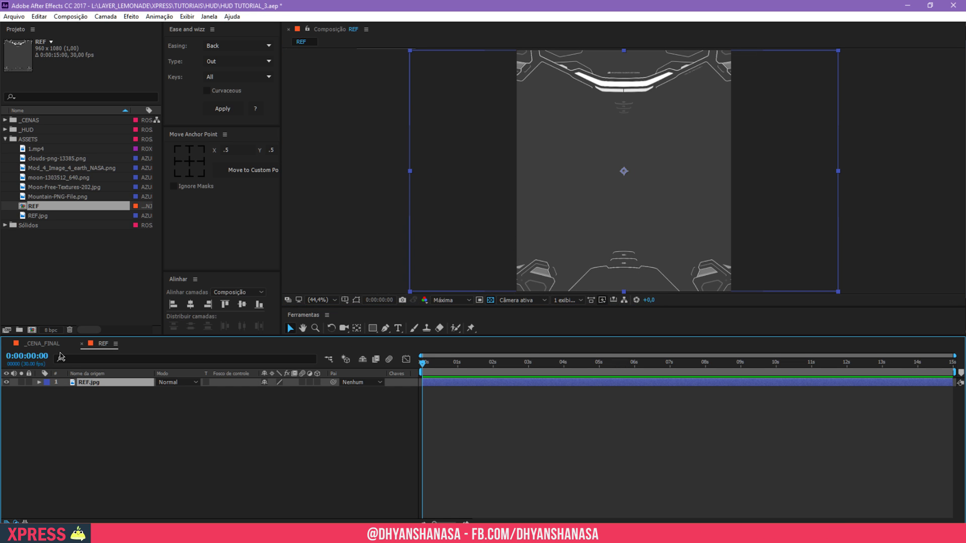
pyautogui.click(173, 304)
pyautogui.click(258, 480)
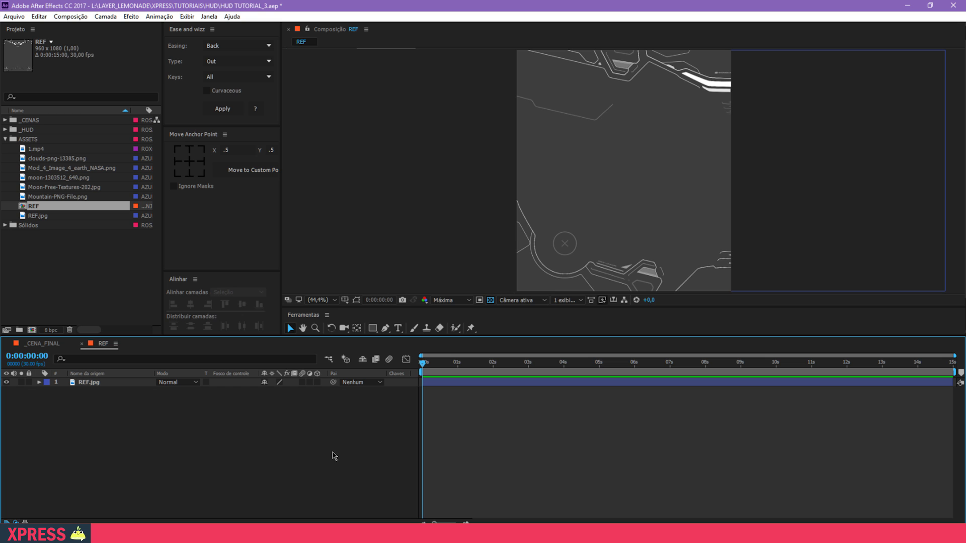
pyautogui.hotkey('ctrl', 's')
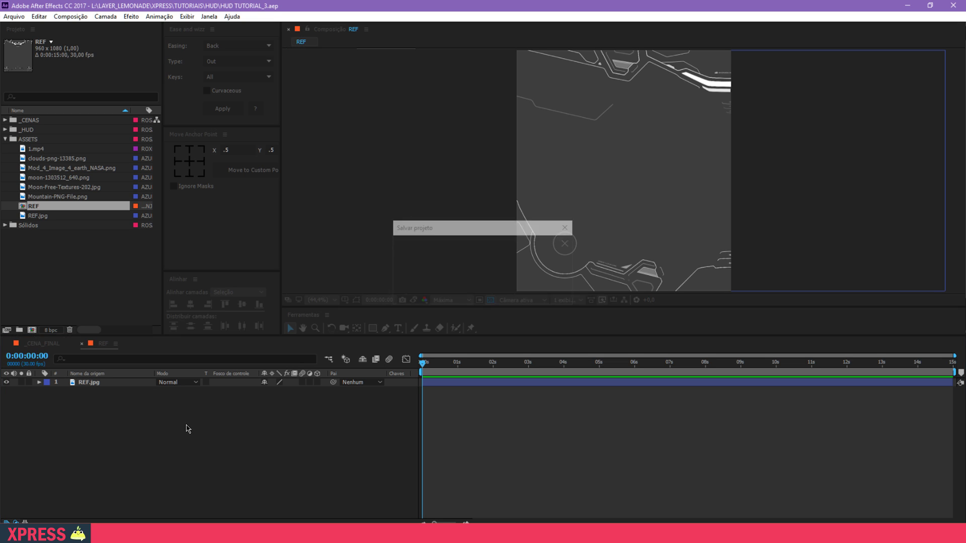
# Step: Lock the REF.jpg layer and set the Pen tool's stroke color to red
pyautogui.press('g')
pyautogui.click(28, 382)
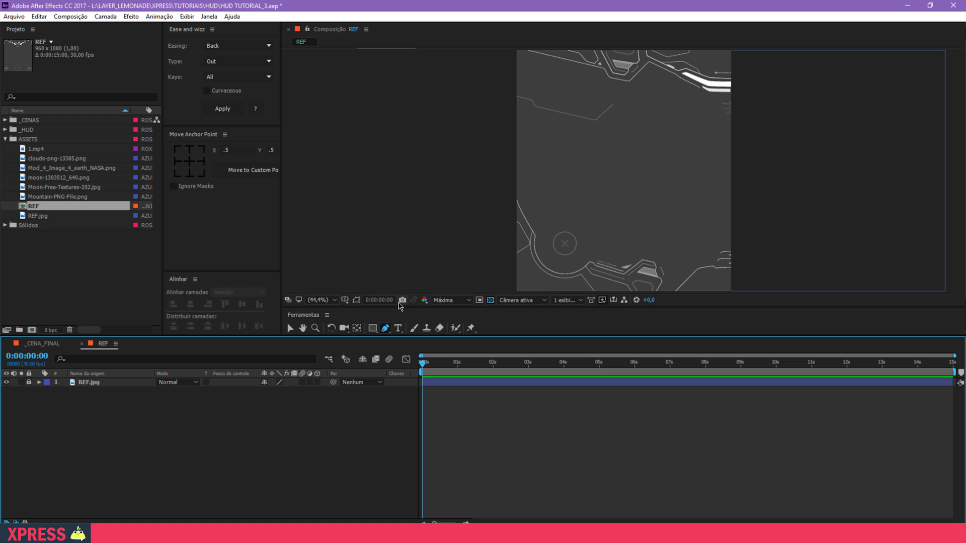
pyautogui.moveTo(399, 307); pyautogui.dragTo(405, 288)
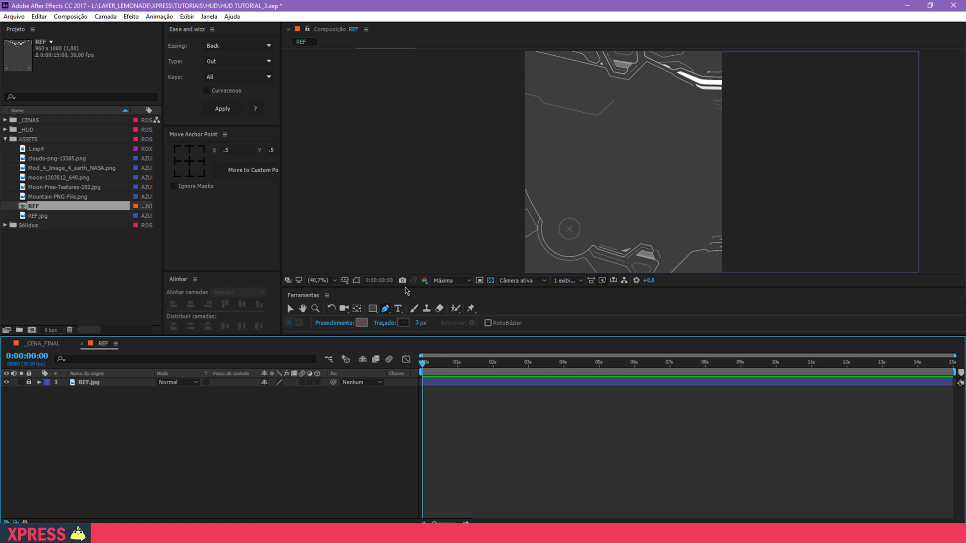
pyautogui.click(404, 323)
pyautogui.click(453, 119)
pyautogui.click(501, 73)
pyautogui.click(599, 76)
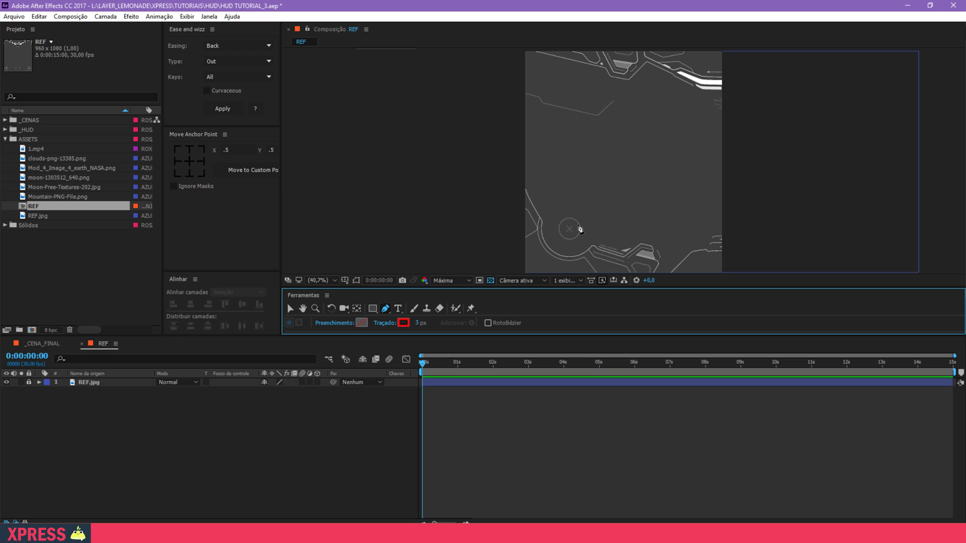
# Step: Trace the visor's upper outer line with the Pen tool, from the composition's top edge through its angled bends to the lower white band
pyautogui.press('z')
pyautogui.click(610, 205)
pyautogui.click(517, 166)
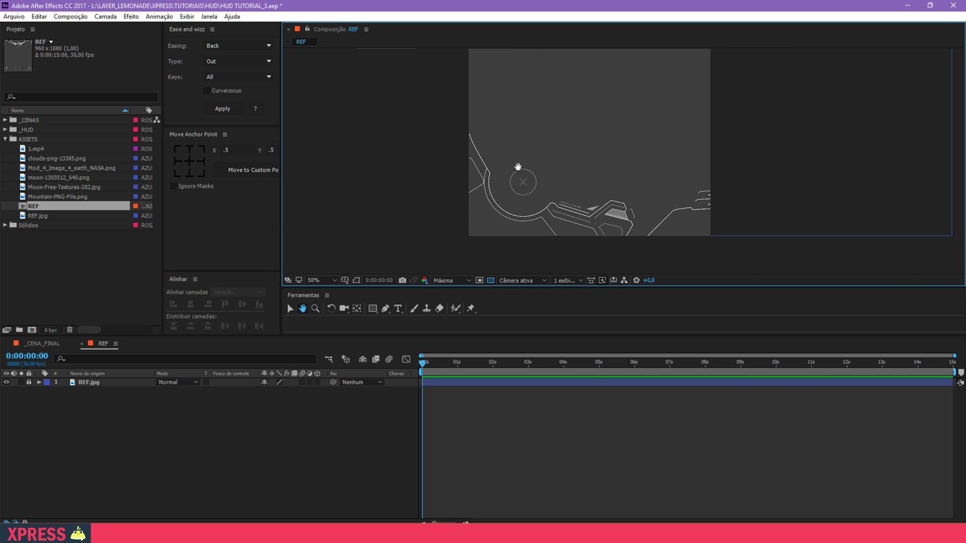
pyautogui.click(561, 184)
pyautogui.moveTo(562, 184); pyautogui.dragTo(427, 194)
pyautogui.press('space')
pyautogui.moveTo(508, 178); pyautogui.dragTo(382, 273)
pyautogui.moveTo(545, 70); pyautogui.dragTo(515, 274)
pyautogui.moveTo(528, 215); pyautogui.dragTo(519, 106)
pyautogui.moveTo(544, 269); pyautogui.dragTo(632, 468)
pyautogui.press('z')
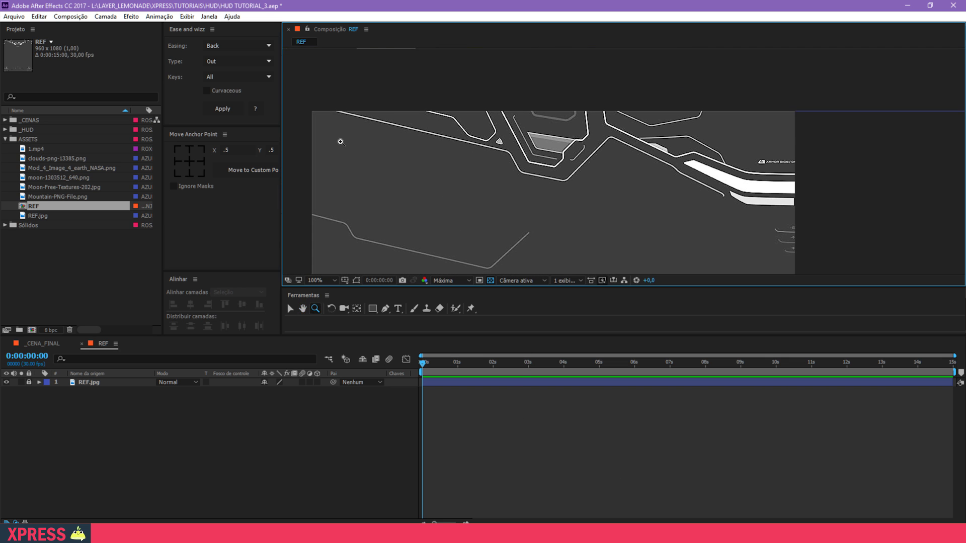
pyautogui.press('g')
pyautogui.click(333, 117)
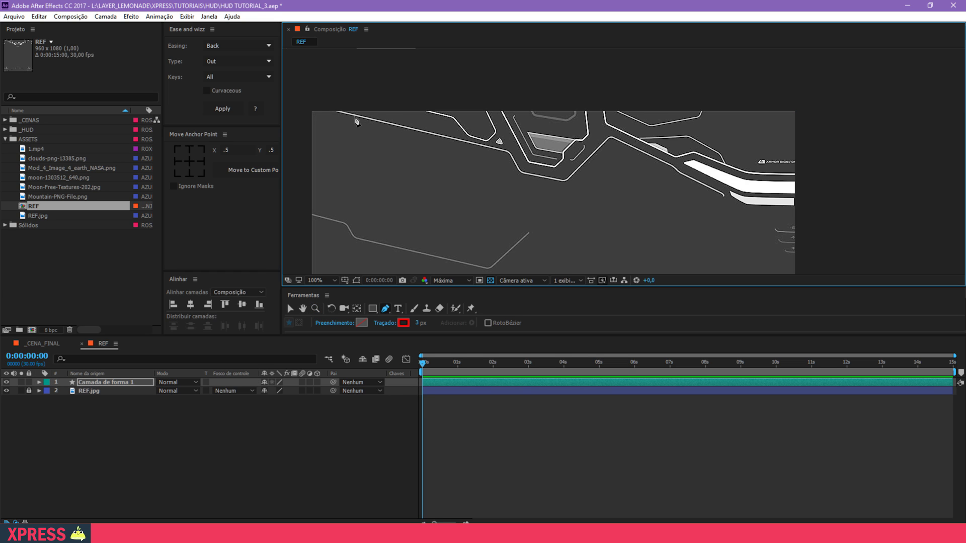
pyautogui.click(509, 151)
pyautogui.click(520, 172)
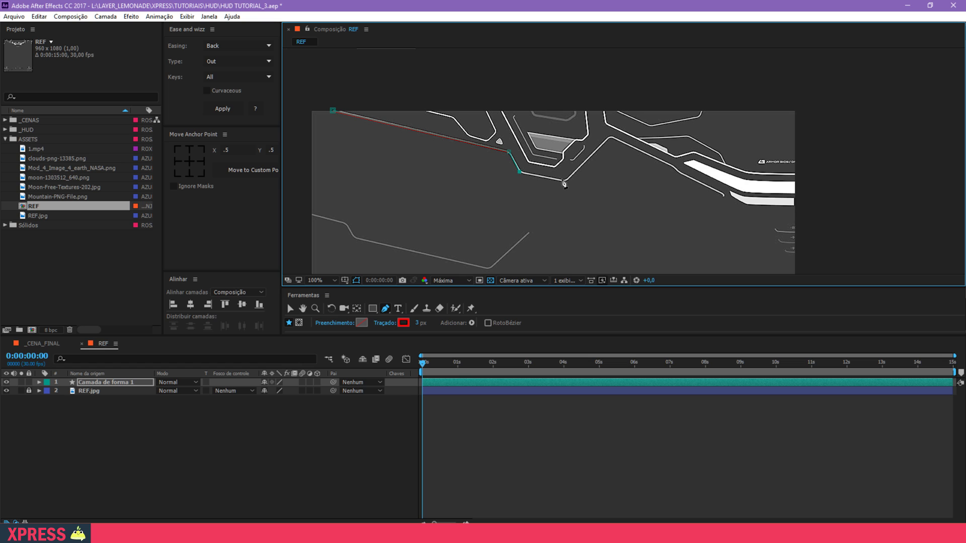
pyautogui.click(611, 136)
pyautogui.click(724, 195)
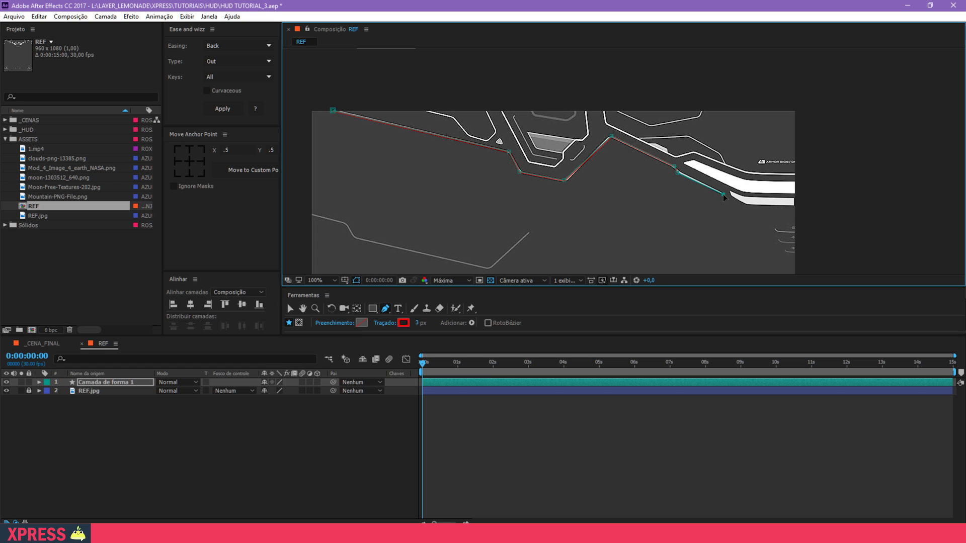
# Step: Rename the traced shape layer as linha_1
pyautogui.click(115, 383)
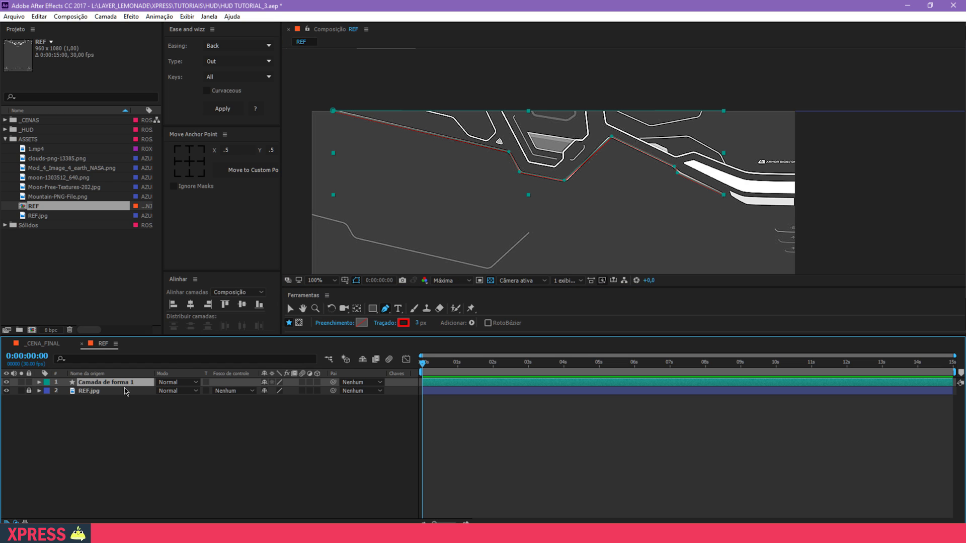
pyautogui.press('Return')
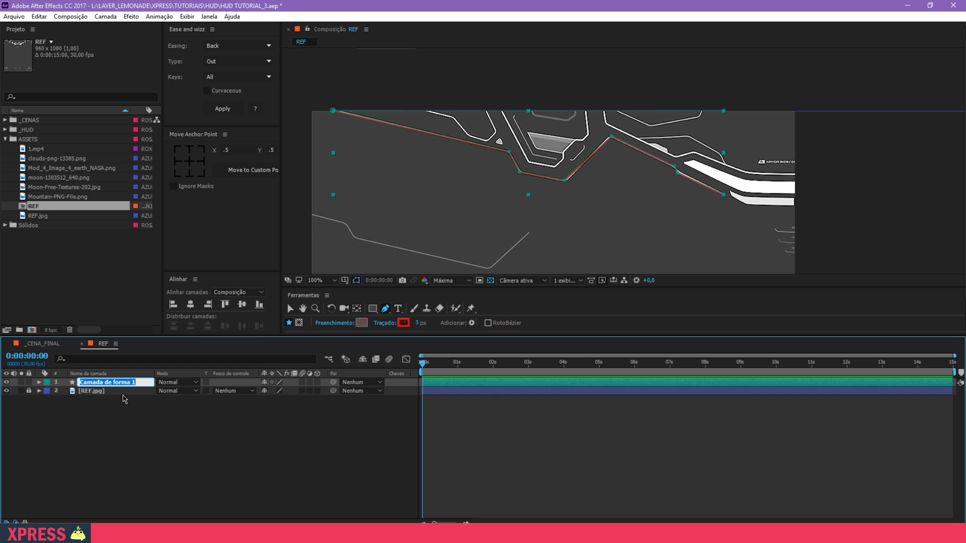
pyautogui.write('linhas_1')
pyautogui.press('Return')
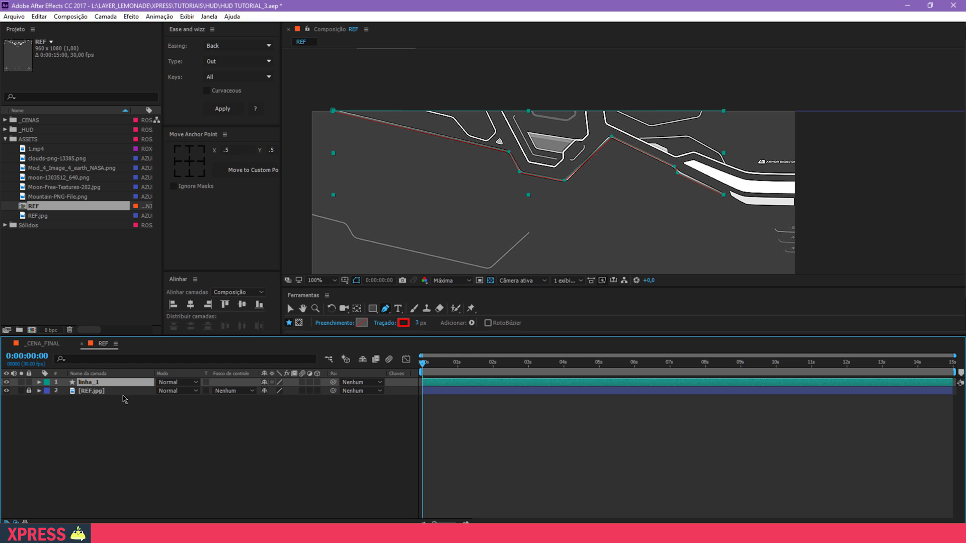
# Step: Move the anchor point of the linha_1 layer to the center of its shape
pyautogui.click(134, 456)
pyautogui.click(96, 384)
pyautogui.click(191, 164)
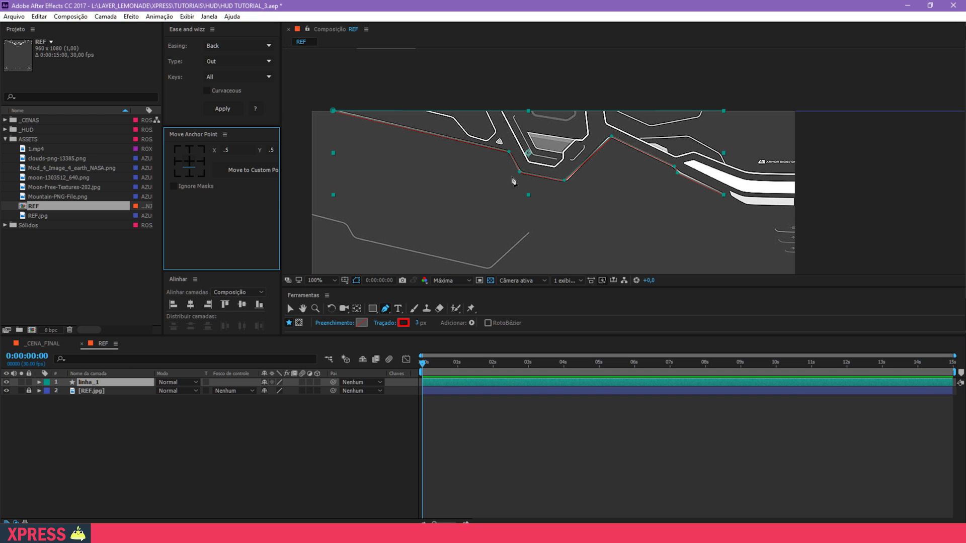
pyautogui.click(571, 175)
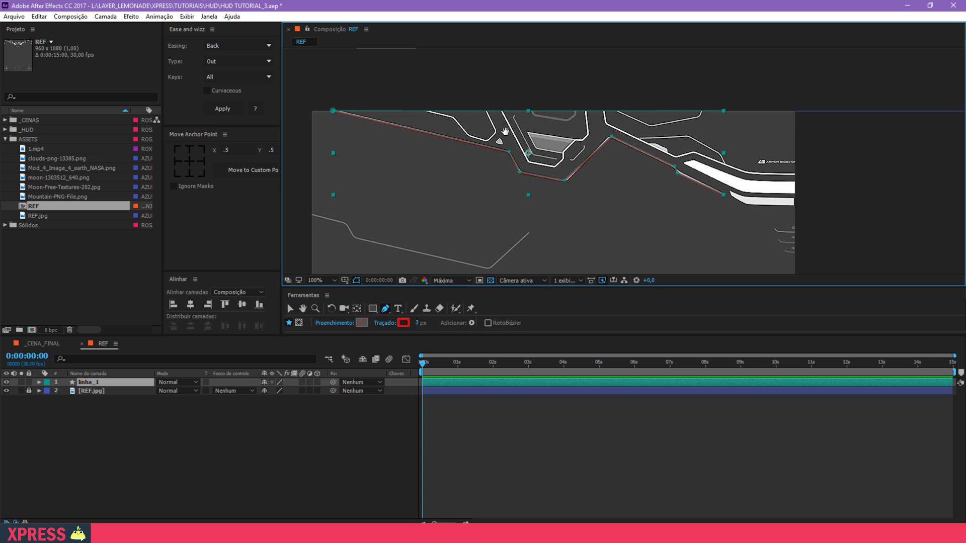
pyautogui.moveTo(505, 131); pyautogui.dragTo(521, 119)
# Step: Turn fast previews off for final quality and trace the angular line beside the small triangle as a new shape layer
pyautogui.click(98, 453)
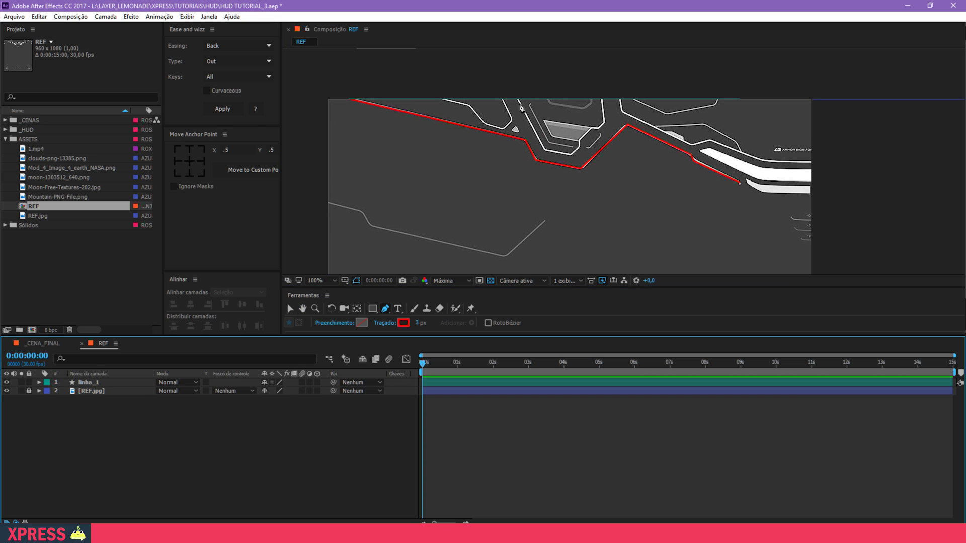
pyautogui.click(499, 94)
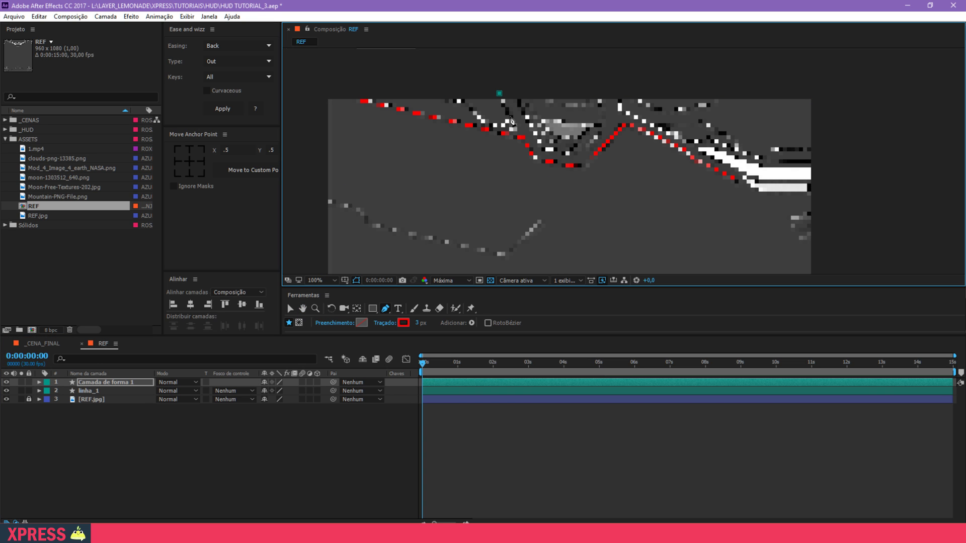
pyautogui.click(595, 280)
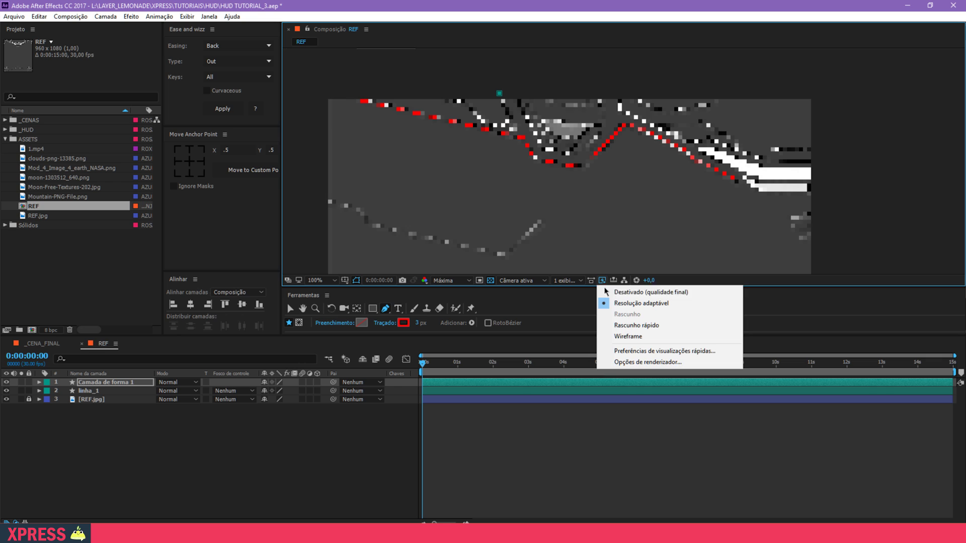
pyautogui.click(618, 293)
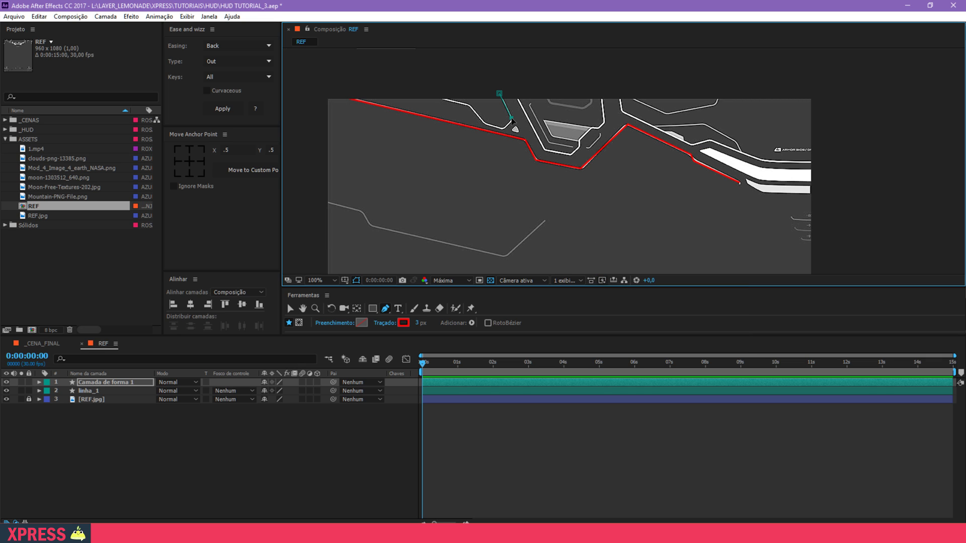
pyautogui.click(499, 129)
pyautogui.click(110, 428)
# Step: Trace the outer outline around the upper trapezoid emblem as a separate shape layer with both ends at the composition's top edge
pyautogui.press('h')
pyautogui.moveTo(642, 172); pyautogui.dragTo(538, 209)
pyautogui.press('g')
pyautogui.click(501, 121)
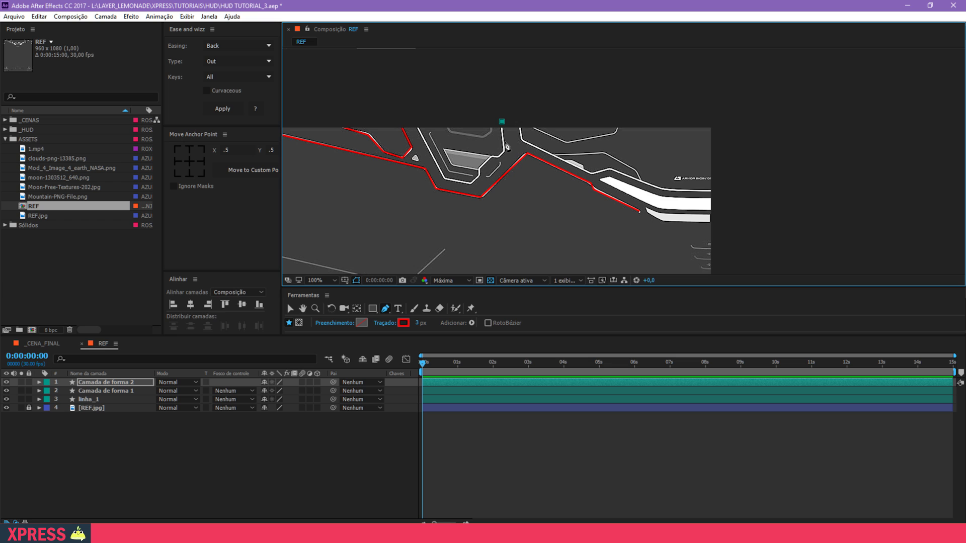
pyautogui.click(504, 152)
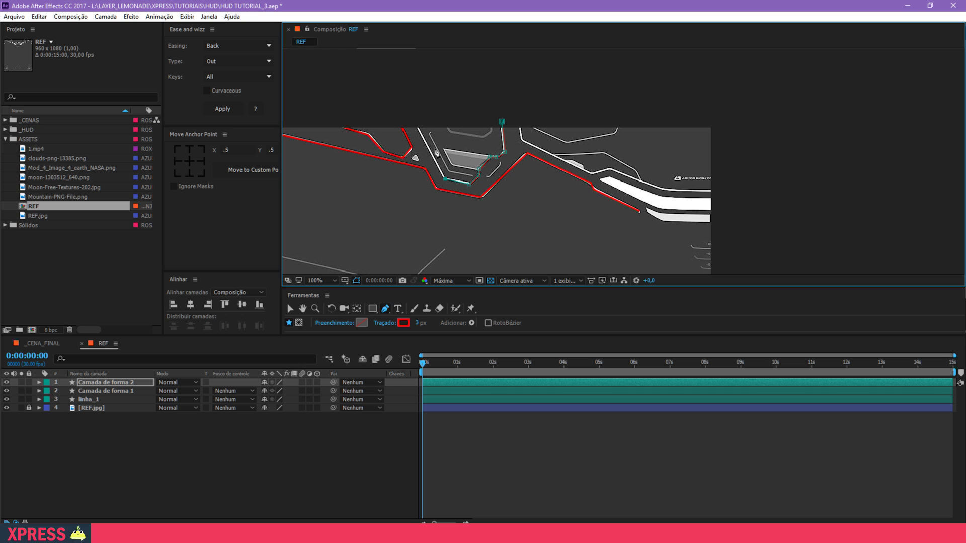
pyautogui.click(416, 123)
pyautogui.click(222, 441)
# Step: Trace the line running from the composition's top edge, above the white bands, to its right edge as a new shape layer
pyautogui.click(523, 98)
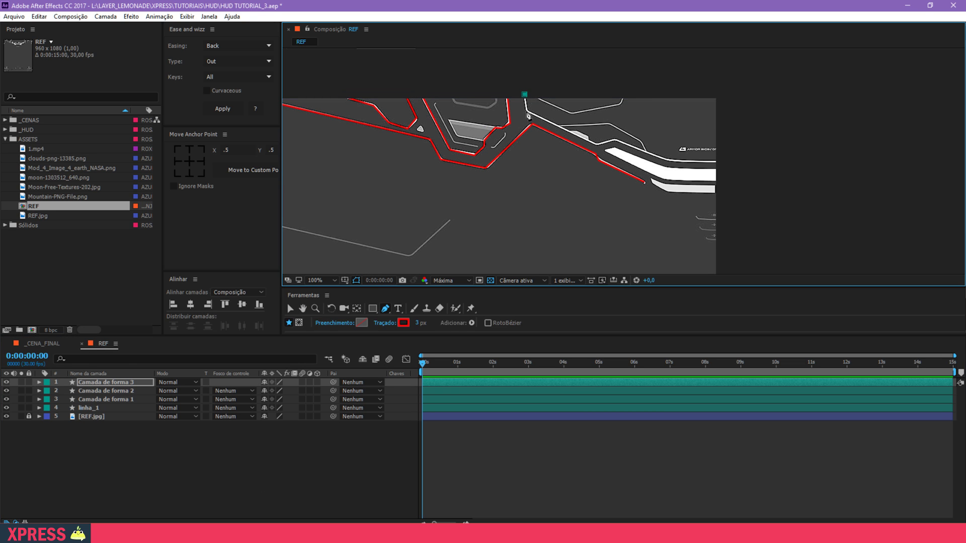
pyautogui.click(527, 115)
pyautogui.moveTo(594, 150); pyautogui.dragTo(512, 126)
pyautogui.click(514, 125)
pyautogui.click(534, 119)
pyautogui.click(528, 137)
pyautogui.click(579, 138)
pyautogui.moveTo(576, 152); pyautogui.dragTo(706, 157)
pyautogui.click(508, 453)
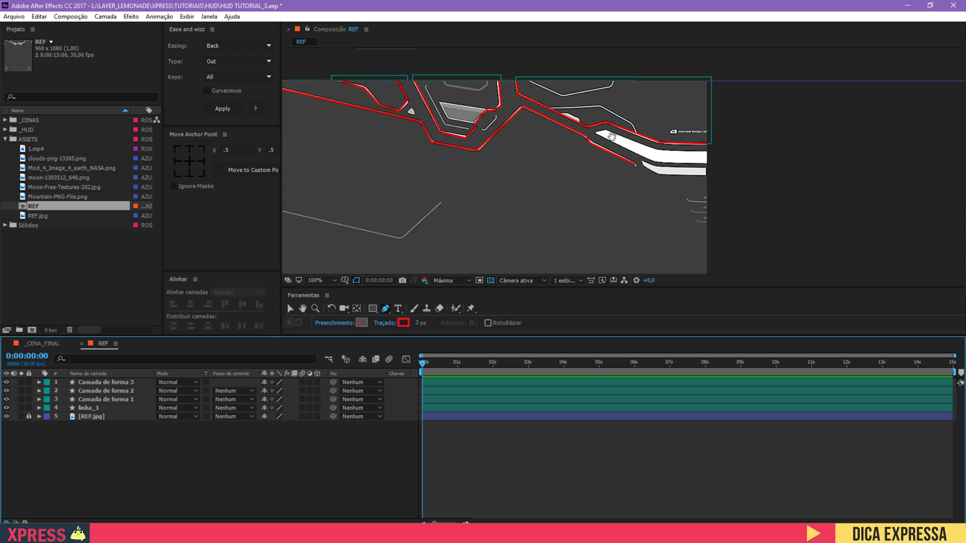
# Step: Trace the thin angled line above the start of the large white band as its own shape layer
pyautogui.moveTo(635, 132); pyautogui.dragTo(655, 124)
pyautogui.click(655, 123)
pyautogui.click(651, 116)
pyautogui.click(619, 97)
pyautogui.click(567, 99)
pyautogui.click(508, 452)
# Step: Trace the thin open line hanging from the composition's top edge, to the right of the emblem, as a new shape layer
pyautogui.click(634, 67)
pyautogui.click(631, 77)
pyautogui.click(582, 86)
pyautogui.click(547, 72)
pyautogui.click(279, 467)
# Step: Trace the isolated gray line below the visor's upper outline, from its upper right end to the composition's left edge, as a new shape layer
pyautogui.moveTo(586, 180); pyautogui.dragTo(717, 126)
pyautogui.click(590, 136)
pyautogui.click(549, 176)
pyautogui.click(414, 145)
pyautogui.click(406, 131)
pyautogui.click(373, 121)
pyautogui.moveTo(575, 76); pyautogui.dragTo(533, 233)
pyautogui.click(307, 468)
# Step: Trace the inner line along the left and lower sides of the emblem's trapezoid as a separate shape layer
pyautogui.click(548, 229)
pyautogui.click(524, 225)
pyautogui.click(505, 187)
pyautogui.click(348, 468)
# Step: Trace the small gray bracket above the emblem's trapezoid, ending at the composition's top edge, as a new shape layer
pyautogui.moveTo(455, 262)
pyautogui.mouseDown()
pyautogui.moveTo(521, 109)
pyautogui.moveTo(322, 242)
pyautogui.mouseUp()
pyautogui.moveTo(408, 65); pyautogui.dragTo(526, 207)
pyautogui.click(500, 146)
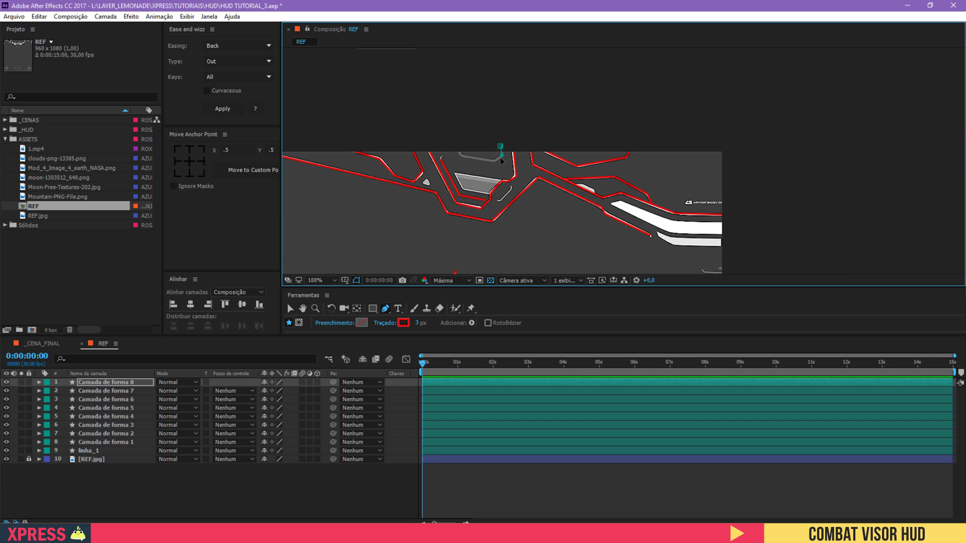
pyautogui.click(454, 146)
pyautogui.moveTo(455, 174); pyautogui.dragTo(496, 77)
pyautogui.hotkey('shift', '/')
pyautogui.click(307, 468)
# Step: Turn off the transparency grid and keep the composition's background black, hiding REF.jpg only while checking the traced lines
pyautogui.click(6, 459)
pyautogui.click(6, 459)
pyautogui.click(6, 459)
pyautogui.click(490, 281)
pyautogui.hotkey('ctrl', 'k')
pyautogui.click(453, 300)
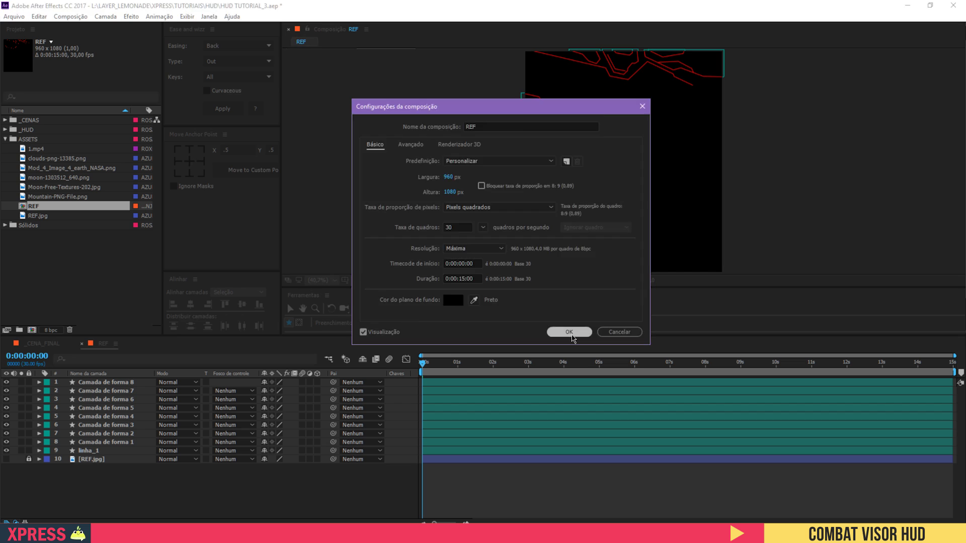
pyautogui.click(571, 333)
pyautogui.click(6, 459)
# Step: Trace the emblem's trapezoid as a closed shape and give it a solid white fill
pyautogui.scroll(1, 623, 101)
pyautogui.moveTo(622, 75); pyautogui.dragTo(544, 166)
pyautogui.scroll(2, 543, 151)
pyautogui.moveTo(473, 127); pyautogui.dragTo(623, 185)
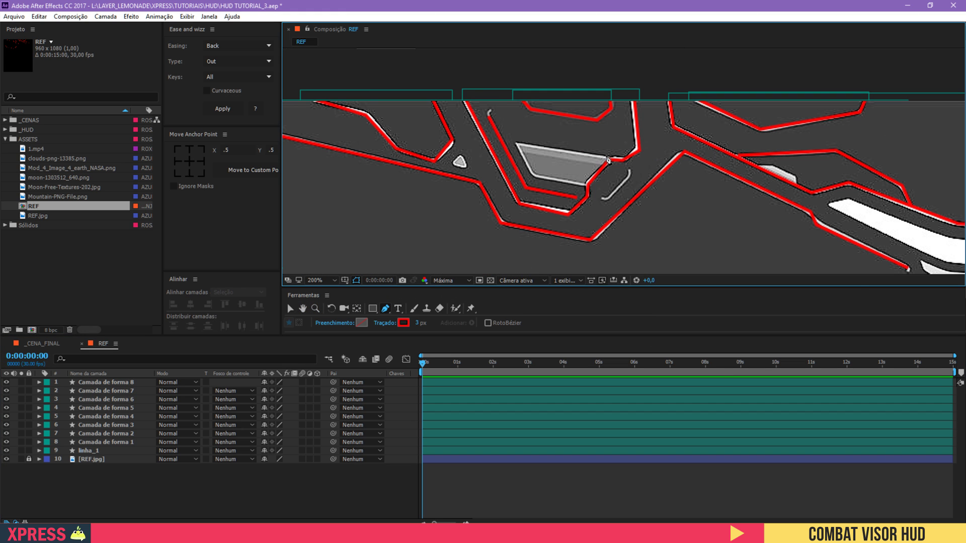
pyautogui.click(607, 156)
pyautogui.click(516, 143)
pyautogui.click(532, 175)
pyautogui.click(586, 185)
pyautogui.click(607, 156)
pyautogui.click(362, 323)
pyautogui.click(373, 351)
# Step: Trace the small white wedge above the visor line as a closed, white-filled shape layer
pyautogui.moveTo(599, 234)
pyautogui.mouseDown()
pyautogui.moveTo(572, 143)
pyautogui.moveTo(320, 176)
pyautogui.mouseUp()
pyautogui.click(518, 126)
pyautogui.click(497, 106)
pyautogui.click(479, 108)
pyautogui.click(517, 126)
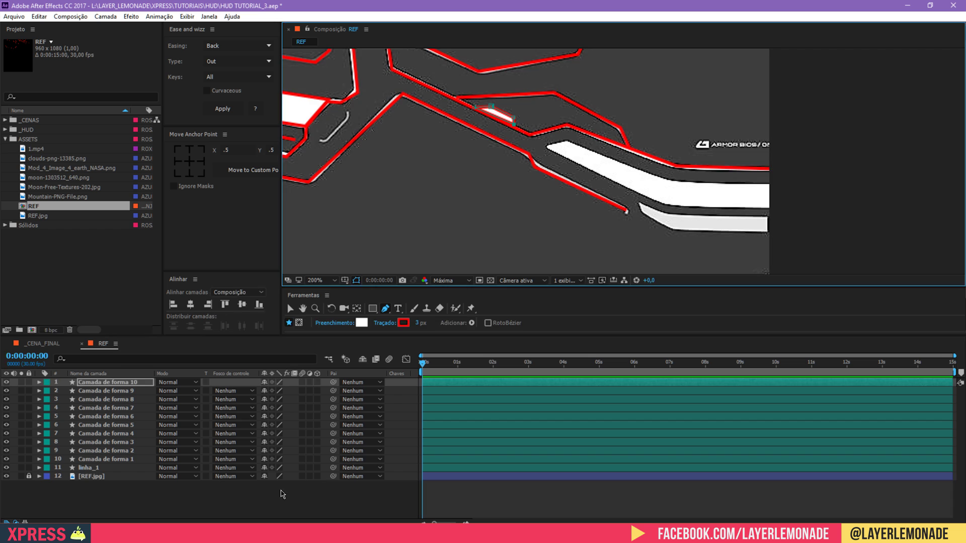
pyautogui.click(280, 500)
# Step: Trace the smaller lower white band as a closed, white-filled shape reaching the composition's right edge
pyautogui.moveTo(642, 204); pyautogui.dragTo(426, 142)
pyautogui.click(427, 141)
pyautogui.click(429, 149)
pyautogui.click(459, 168)
pyautogui.click(558, 169)
pyautogui.click(559, 156)
pyautogui.click(458, 152)
pyautogui.click(426, 141)
pyautogui.moveTo(470, 176); pyautogui.dragTo(538, 188)
pyautogui.click(241, 499)
# Step: Trace the large upper white band as a closed, white-filled shape on a new layer
pyautogui.click(627, 157)
pyautogui.click(519, 151)
pyautogui.click(401, 95)
pyautogui.click(421, 89)
pyautogui.click(525, 128)
pyautogui.click(631, 130)
pyautogui.click(627, 157)
pyautogui.moveTo(312, 141); pyautogui.dragTo(670, 193)
pyautogui.click(302, 503)
# Step: Trace the short gray bracket line to the right of the emblem as its own shape layer
pyautogui.click(560, 116)
pyautogui.click(560, 121)
pyautogui.click(540, 142)
pyautogui.click(535, 142)
pyautogui.moveTo(342, 136); pyautogui.dragTo(682, 63)
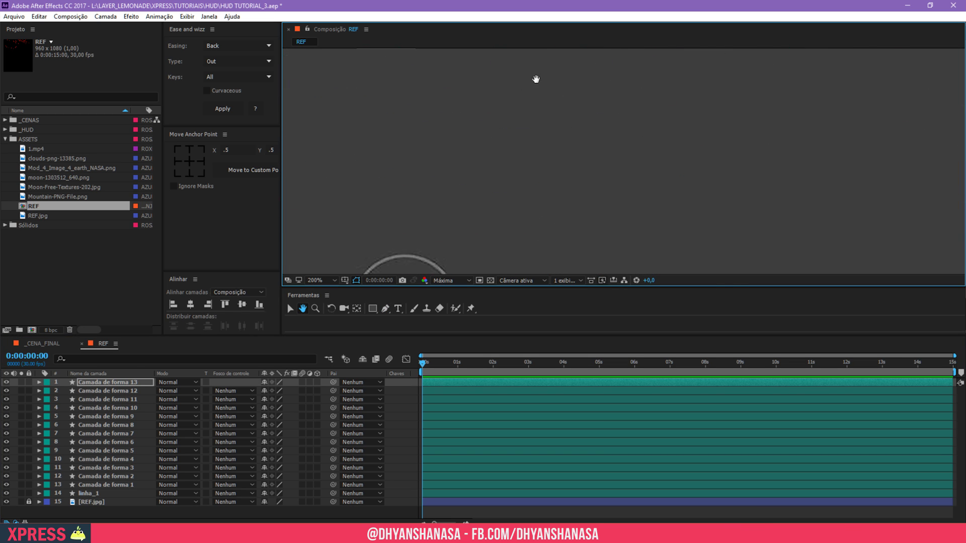
pyautogui.moveTo(530, 160); pyautogui.dragTo(633, 66)
pyautogui.click(331, 296)
pyautogui.moveTo(681, 125); pyautogui.dragTo(611, 57)
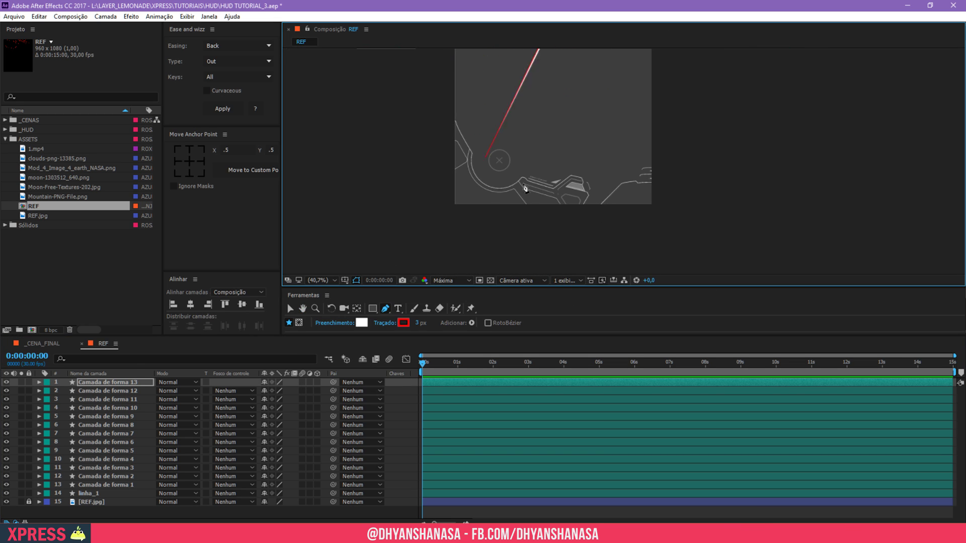
pyautogui.click(528, 513)
# Step: Trace the bent line in the reference's lower right area, from the composition's bottom edge to its right edge, as a new shape layer
pyautogui.scroll(3, 664, 174)
pyautogui.click(504, 251)
pyautogui.click(559, 199)
pyautogui.click(593, 193)
pyautogui.click(597, 197)
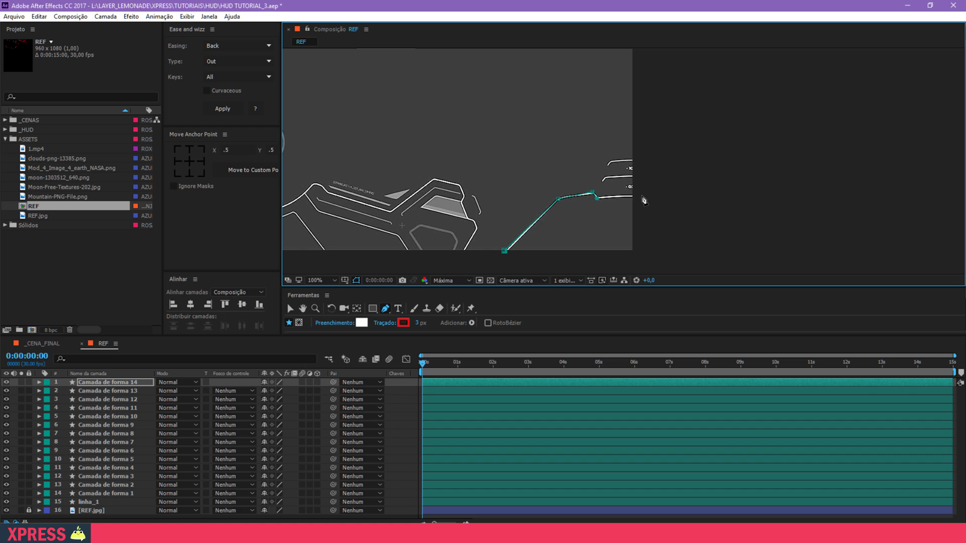
pyautogui.click(639, 196)
# Step: Set the fill of the newly traced lower right line to none
pyautogui.click(342, 324)
pyautogui.click(330, 294)
pyautogui.click(373, 351)
pyautogui.press('v')
pyautogui.click(714, 197)
pyautogui.click(118, 383)
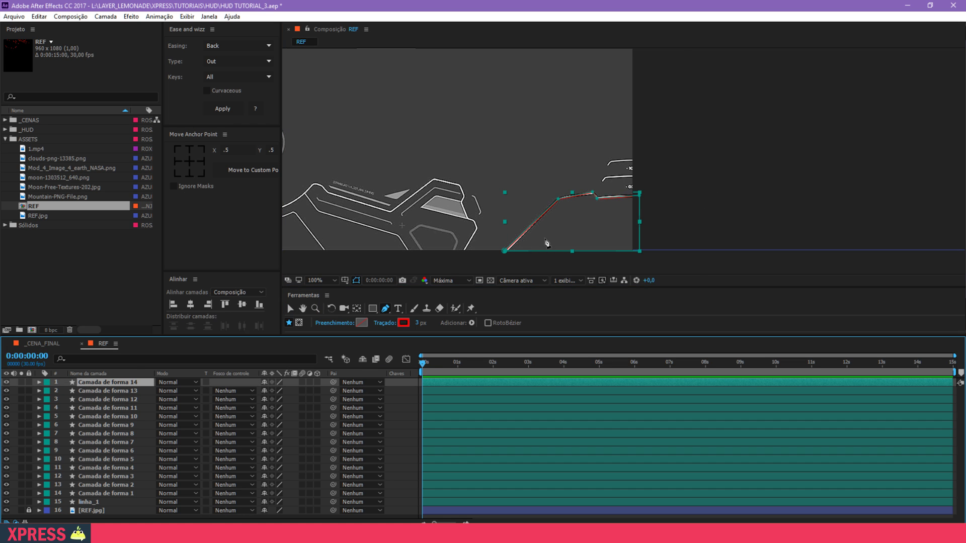
# Step: Close the Ease and wizz panel and enlarge the timeline area
pyautogui.press('z')
pyautogui.click(601, 194)
pyautogui.press('g')
pyautogui.moveTo(359, 272)
pyautogui.mouseDown()
pyautogui.moveTo(498, 254)
pyautogui.moveTo(545, 237)
pyautogui.mouseUp()
pyautogui.moveTo(211, 336); pyautogui.dragTo(210, 296)
pyautogui.middleClick(205, 29)
pyautogui.click(137, 467)
# Step: Trace the outer contour of the angular module at the reference's bottom center, from the composition's bottom edge to its upper-left tip, on a new layer
pyautogui.click(532, 237)
pyautogui.click(559, 186)
pyautogui.click(554, 171)
pyautogui.click(542, 167)
pyautogui.click(528, 134)
pyautogui.click(533, 119)
pyautogui.click(525, 99)
pyautogui.moveTo(527, 110)
pyautogui.mouseDown()
pyautogui.moveTo(576, 176)
pyautogui.moveTo(567, 157)
pyautogui.moveTo(468, 127)
pyautogui.mouseUp()
pyautogui.click(472, 147)
pyautogui.click(452, 136)
pyautogui.click(523, 503)
# Step: Trace the bent line above the gray trapezoid and the short bracket beside it as two separate shape layers
pyautogui.click(601, 109)
pyautogui.click(552, 97)
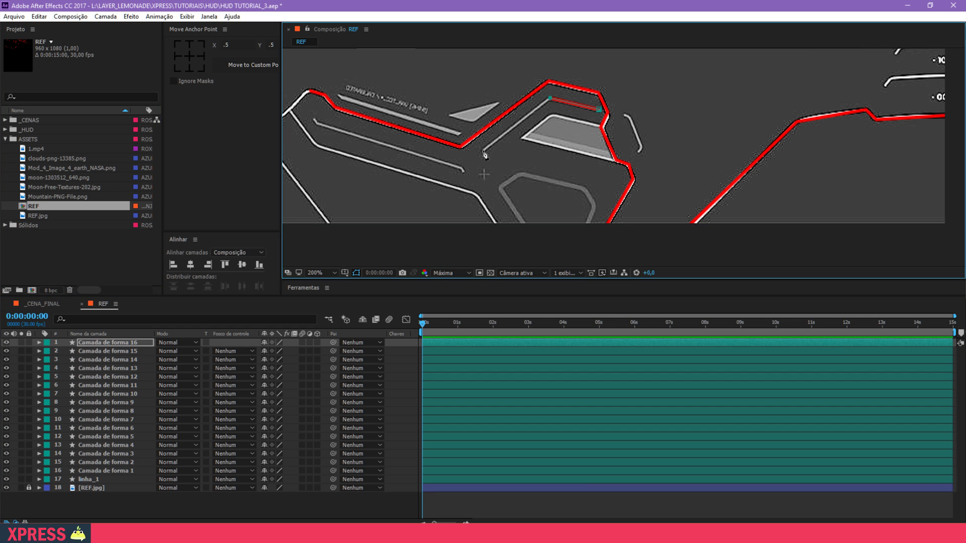
pyautogui.click(485, 150)
pyautogui.click(589, 144)
pyautogui.click(593, 136)
pyautogui.click(582, 108)
pyautogui.click(576, 106)
# Step: Trace the two long parallel lines beneath the angular module's contour as separate shape layers
pyautogui.moveTo(430, 171); pyautogui.dragTo(605, 149)
pyautogui.click(553, 511)
pyautogui.click(624, 196)
pyautogui.click(602, 162)
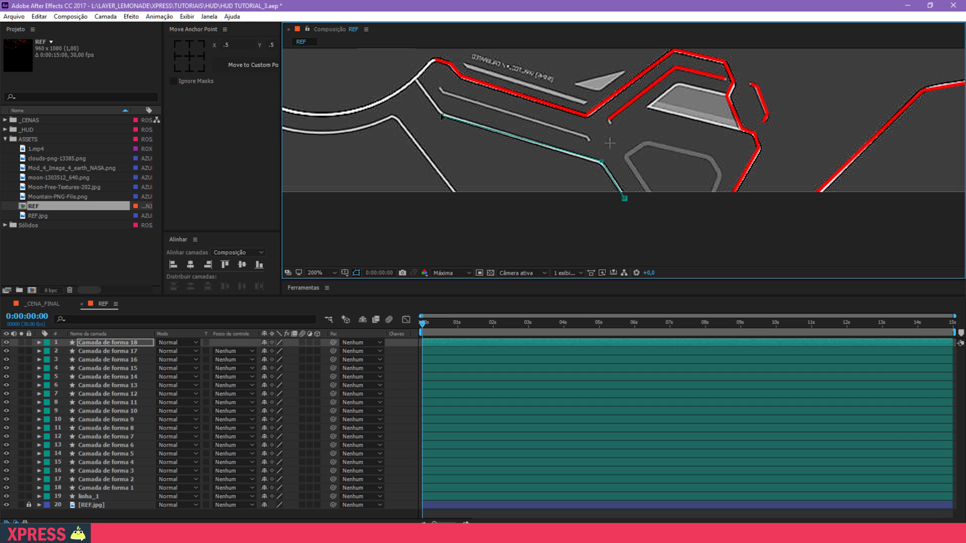
pyautogui.click(588, 141)
pyautogui.click(581, 132)
pyautogui.click(442, 95)
pyautogui.click(437, 85)
# Step: Trace the diagonal line running from the composition's bottom edge up to the end of the outer arc as a new shape layer
pyautogui.moveTo(421, 166); pyautogui.dragTo(565, 186)
pyautogui.click(232, 519)
pyautogui.click(605, 218)
pyautogui.click(542, 140)
pyautogui.click(534, 136)
# Step: Trace the straight gray bar under the small mirrored text as a new shape layer
pyautogui.moveTo(534, 137); pyautogui.dragTo(780, 265)
pyautogui.click(567, 273)
pyautogui.click(470, 246)
pyautogui.moveTo(865, 154); pyautogui.dragTo(561, 192)
pyautogui.moveTo(705, 262)
pyautogui.mouseDown()
pyautogui.moveTo(618, 166)
pyautogui.moveTo(627, 205)
pyautogui.mouseUp()
pyautogui.click(589, 204)
pyautogui.hotkey('ctrl', 'z')
pyautogui.click(413, 359)
pyautogui.press('F2')
pyautogui.click(590, 204)
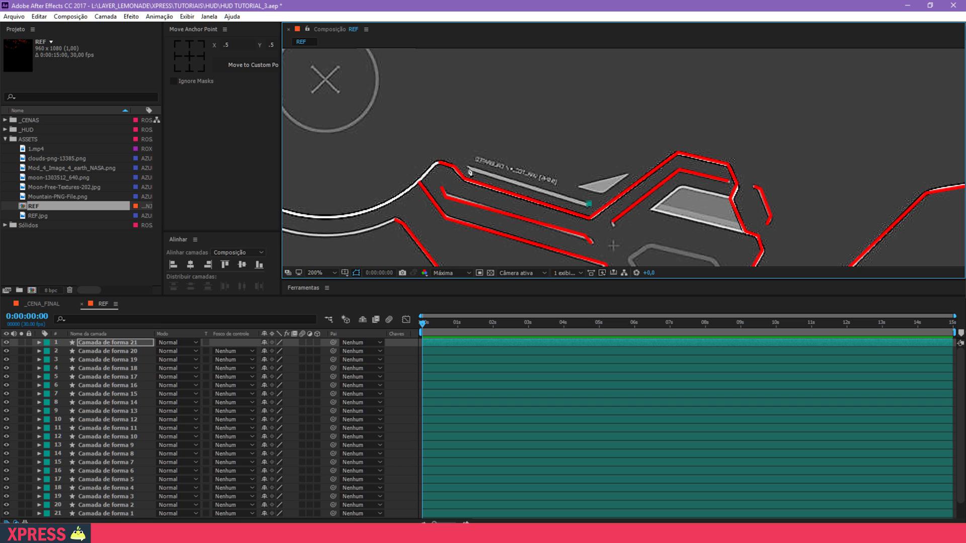
pyautogui.click(468, 167)
# Step: Set the shape fill to a solid white color and trace the gray trapezoid as a filled shape
pyautogui.moveTo(533, 211); pyautogui.dragTo(398, 165)
pyautogui.moveTo(442, 279); pyautogui.dragTo(445, 249)
pyautogui.click(333, 283)
pyautogui.click(344, 294)
pyautogui.click(374, 349)
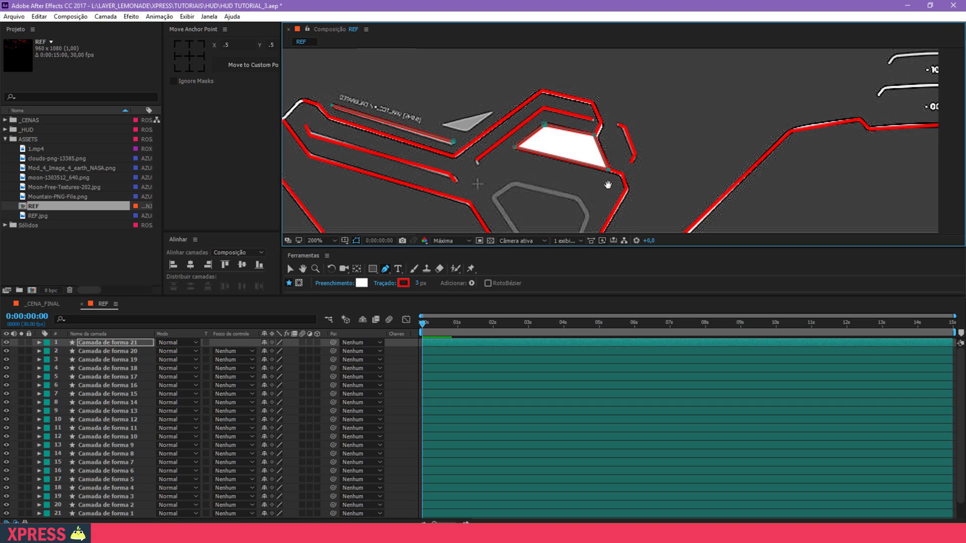
pyautogui.moveTo(542, 252); pyautogui.dragTo(556, 213)
# Step: Trace the gray polygon outline below the trapezoid as a closed, white-filled shape on a new layer
pyautogui.click(414, 331)
pyautogui.click(530, 144)
pyautogui.click(590, 159)
pyautogui.click(599, 177)
pyautogui.click(591, 202)
pyautogui.click(508, 161)
# Step: Trace the small gray triangle next to the mirrored text as a closed, white-filled shape on its own layer
pyautogui.moveTo(706, 169)
pyautogui.mouseDown()
pyautogui.moveTo(487, 196)
pyautogui.moveTo(747, 251)
pyautogui.mouseUp()
pyautogui.click(413, 330)
pyautogui.click(497, 167)
pyautogui.click(522, 174)
pyautogui.click(547, 155)
pyautogui.click(497, 168)
pyautogui.click(414, 331)
# Step: Trace the lower of the two short bracket lines at the reference's right edge as a new shape layer
pyautogui.moveTo(404, 72)
pyautogui.mouseDown()
pyautogui.moveTo(683, 224)
pyautogui.moveTo(384, 348)
pyautogui.mouseUp()
pyautogui.hotkey('shift', '/')
pyautogui.scroll(3, 683, 224)
pyautogui.click(523, 205)
pyautogui.click(530, 194)
pyautogui.click(589, 193)
pyautogui.click(404, 361)
# Step: Set the lower bracket line's fill to none and trace the upper bracket line at the right edge as a separate shape layer
pyautogui.click(130, 344)
pyautogui.click(334, 283)
pyautogui.click(330, 293)
pyautogui.click(372, 351)
pyautogui.click(534, 172)
pyautogui.click(540, 163)
pyautogui.click(586, 161)
# Step: Save the project and bring the whole lower half of the composition into view at 50%
pyautogui.hotkey('ctrl', 's')
pyautogui.press('z')
pyautogui.keyDown('alt'); pyautogui.click(653, 150); pyautogui.keyUp('alt')
pyautogui.keyDown('alt'); pyautogui.click(653, 150); pyautogui.keyUp('alt')
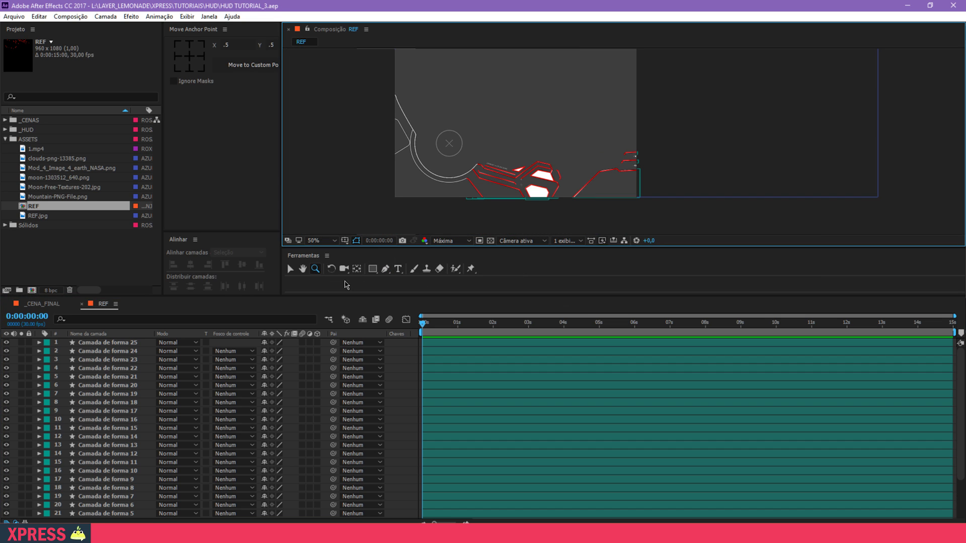
pyautogui.moveTo(569, 140); pyautogui.dragTo(594, 254)
pyautogui.moveTo(566, 172); pyautogui.dragTo(617, 80)
pyautogui.moveTo(563, 158); pyautogui.dragTo(569, 145)
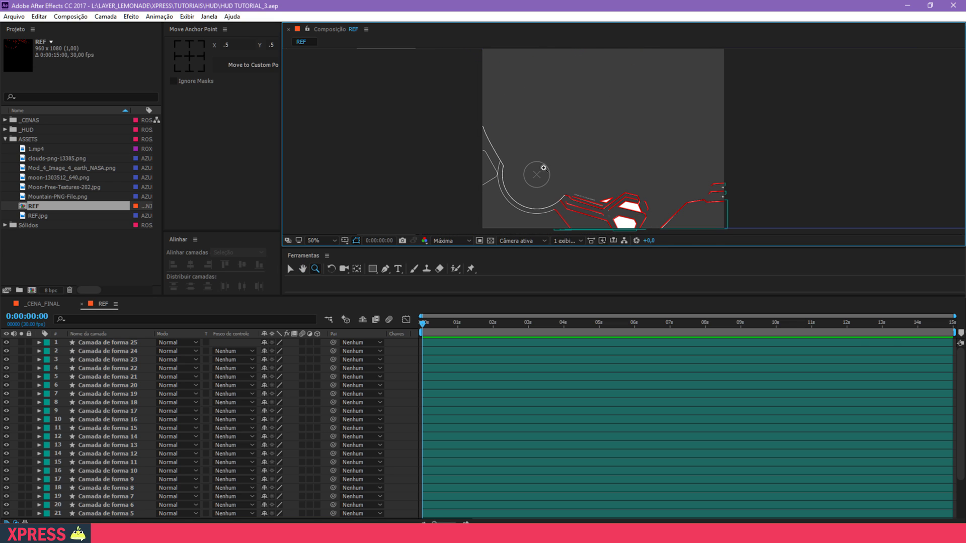
# Step: Batch-rename the layers Camada de forma 1 to 25 as Linhas using Motion 2, keeping the "-" separator and After option
pyautogui.scroll(-2, 105, 472)
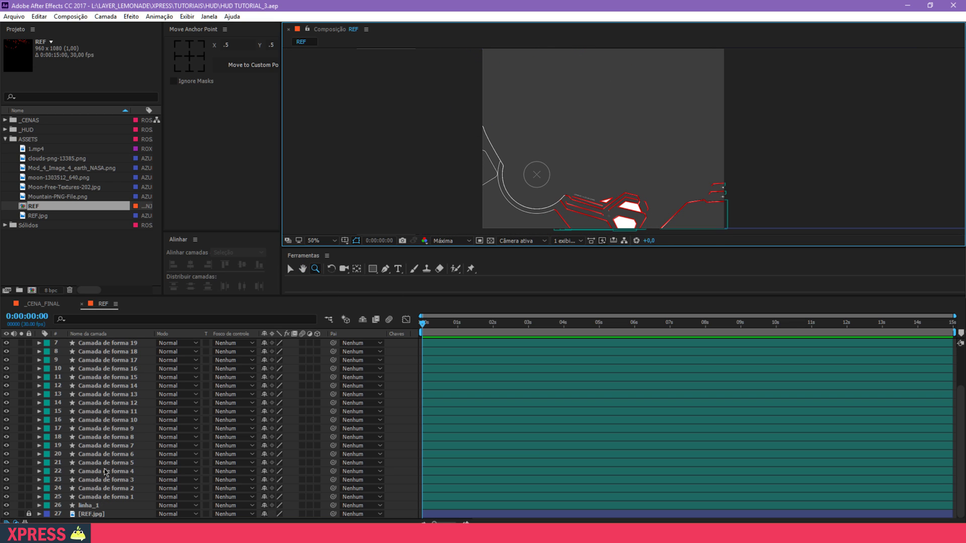
pyautogui.click(105, 498)
pyautogui.scroll(2, 115, 467)
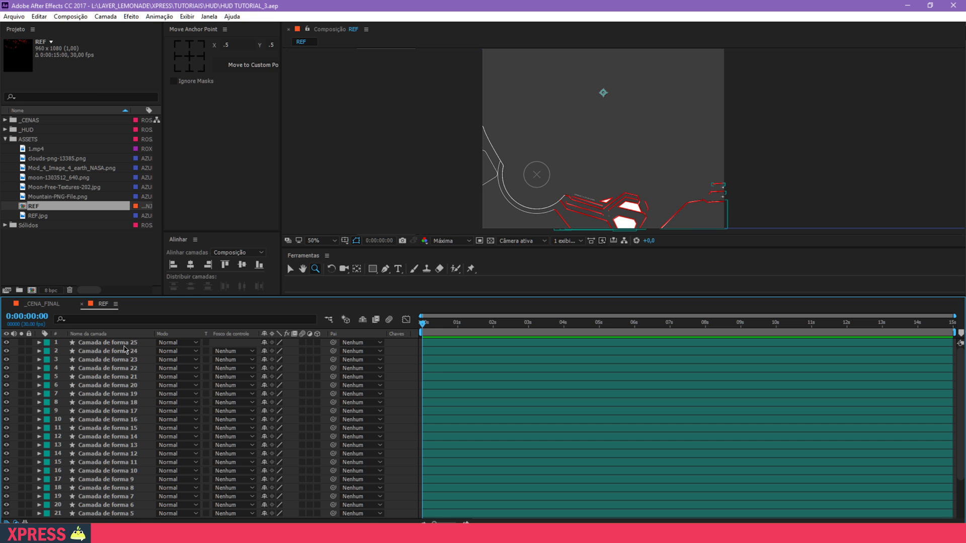
pyautogui.hotkey('ctrl', 'a')
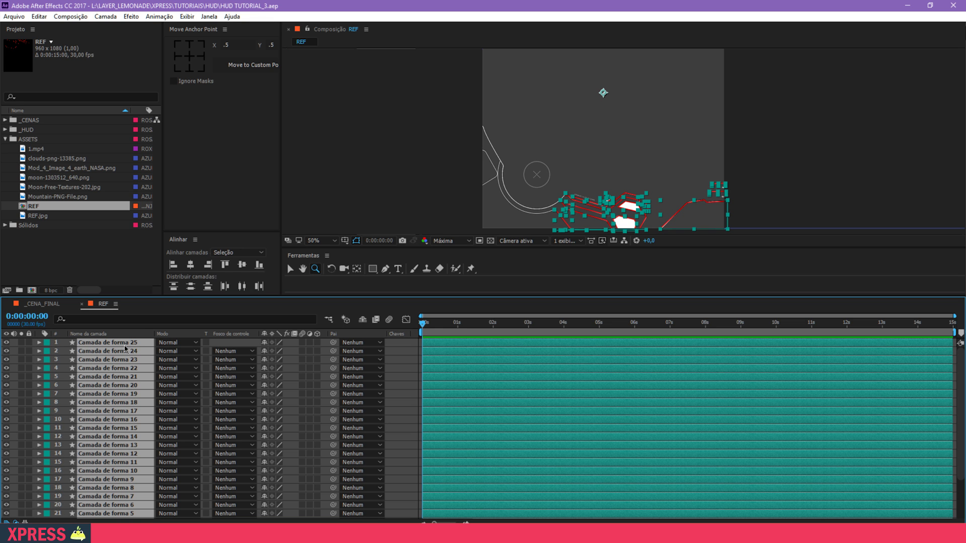
pyautogui.click(206, 20)
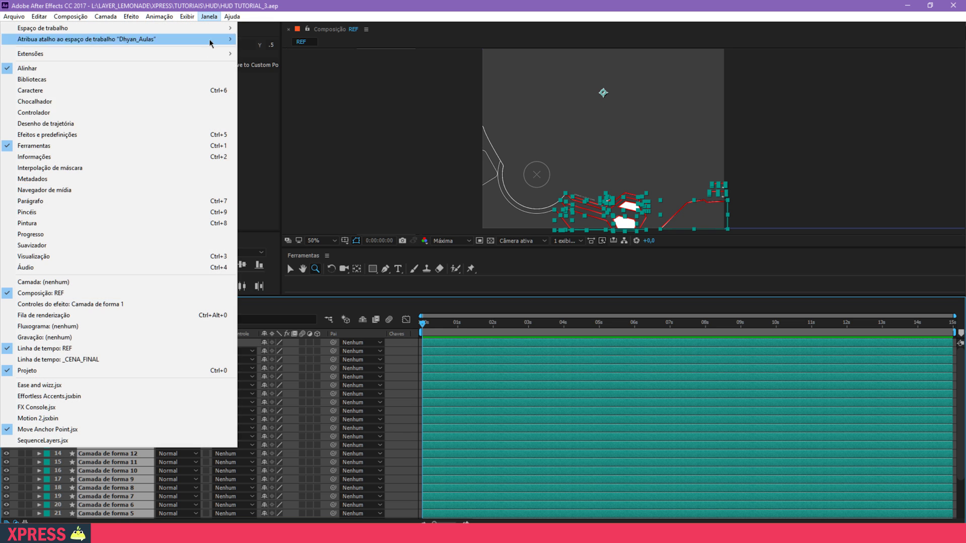
pyautogui.click(82, 418)
pyautogui.moveTo(170, 64); pyautogui.dragTo(312, 69)
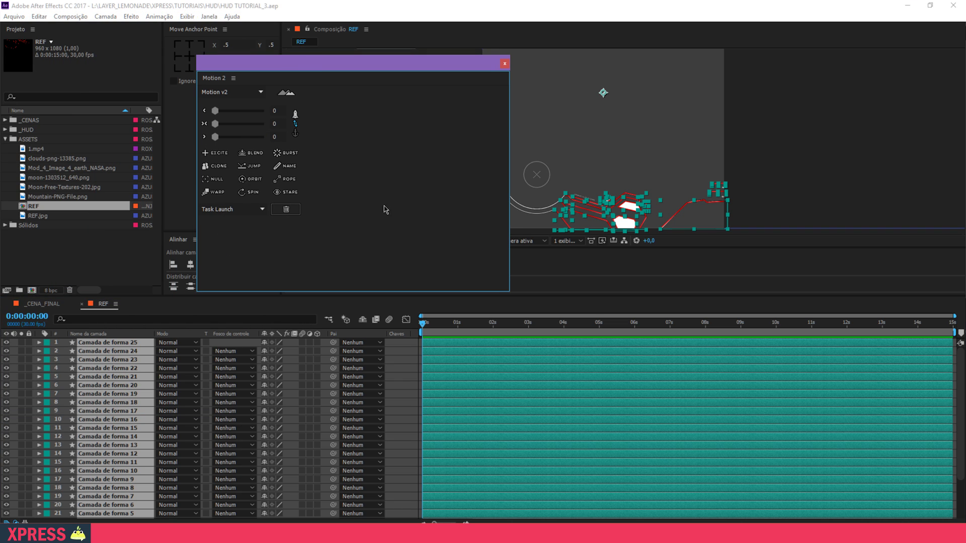
pyautogui.moveTo(509, 295); pyautogui.dragTo(322, 249)
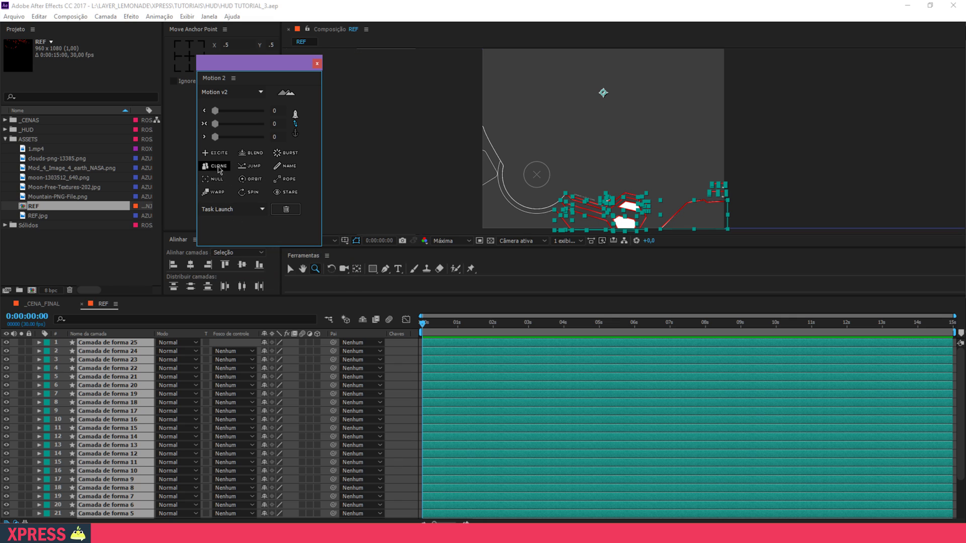
pyautogui.click(288, 168)
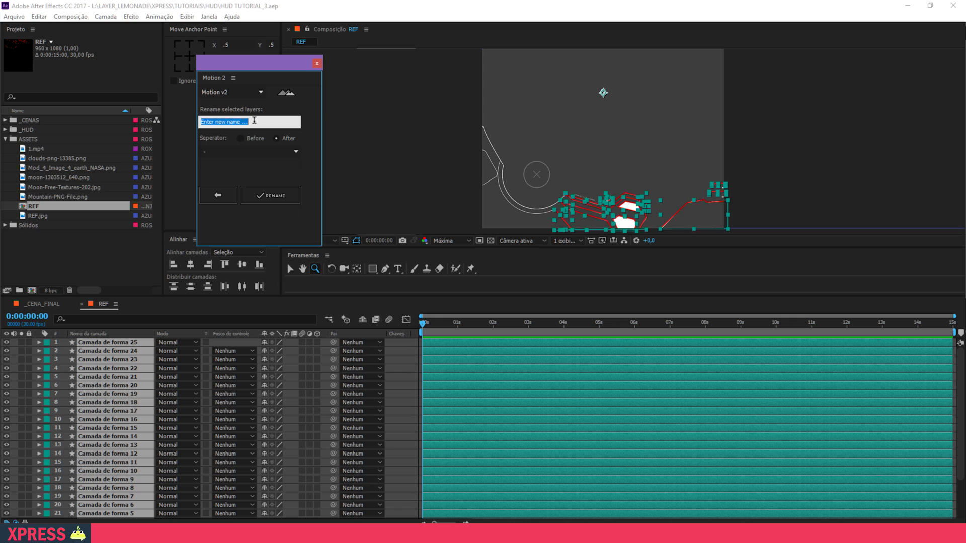
pyautogui.write('Linhas')
pyautogui.click(271, 197)
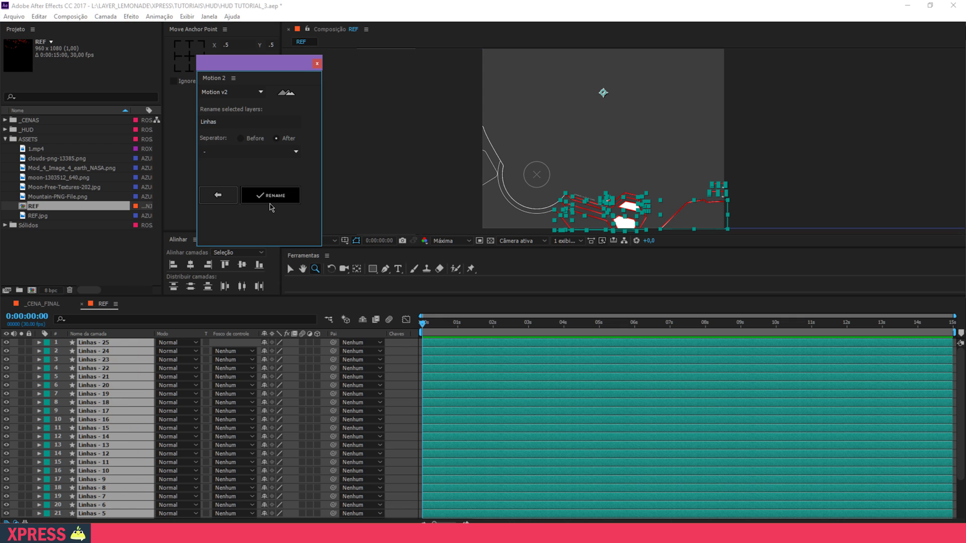
pyautogui.click(317, 66)
# Step: Select the linha_1 layer and save the project
pyautogui.scroll(-2, 132, 446)
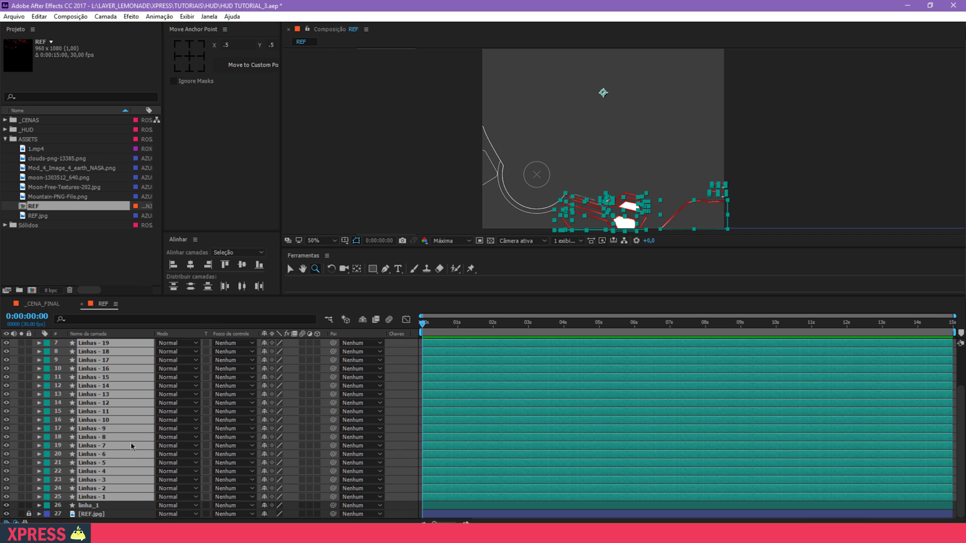
pyautogui.click(122, 506)
pyautogui.scroll(2, 108, 409)
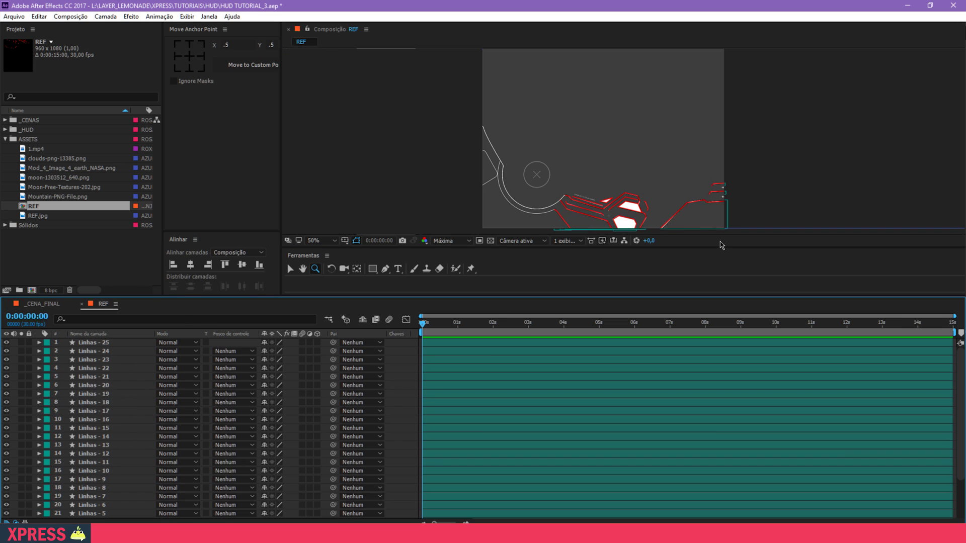
pyautogui.hotkey('ctrl', 's')
# Step: Try adding an ellipse to the linha_1 layer and set its size to 131 by 131
pyautogui.moveTo(372, 271); pyautogui.dragTo(422, 290)
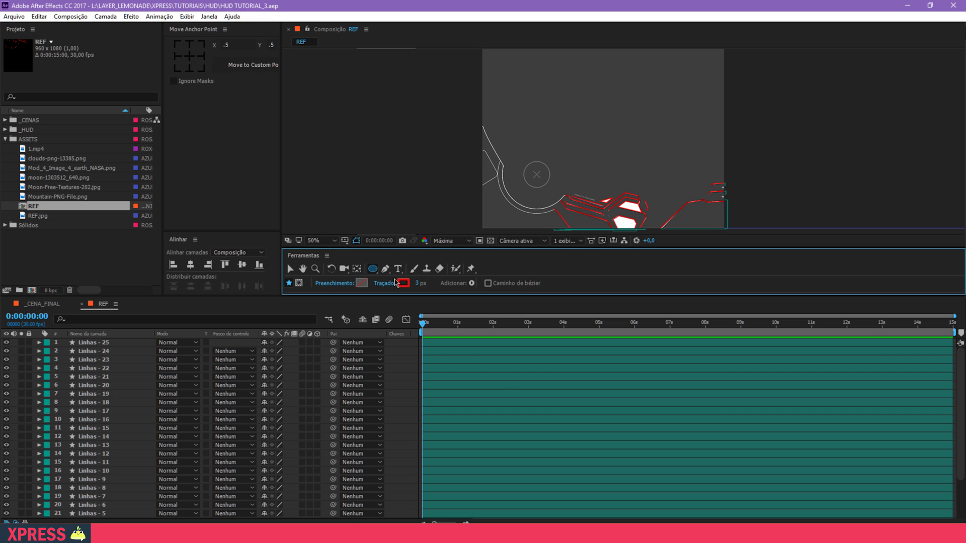
pyautogui.doubleClick(371, 272)
pyautogui.press('v')
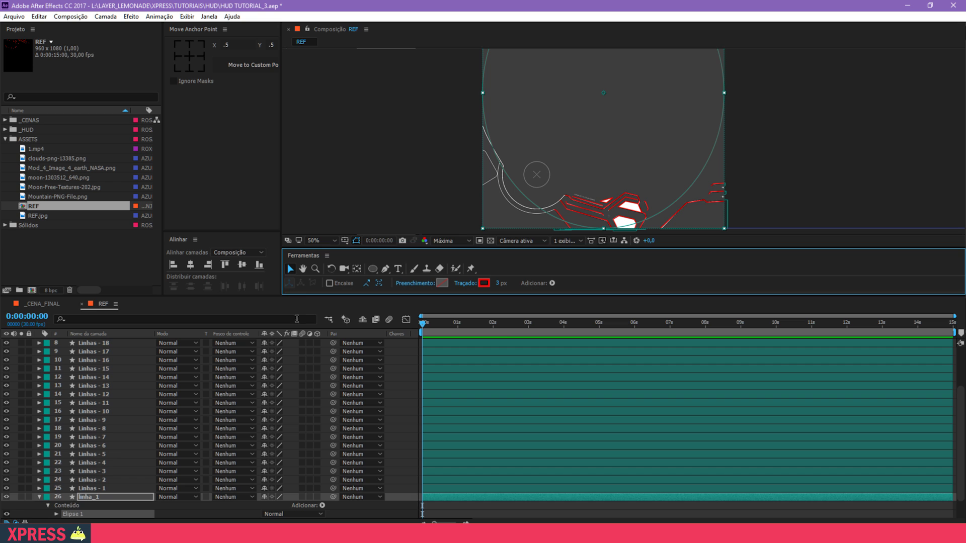
pyautogui.press('u')
pyautogui.press('u')
pyautogui.moveTo(301, 514); pyautogui.dragTo(1, 518)
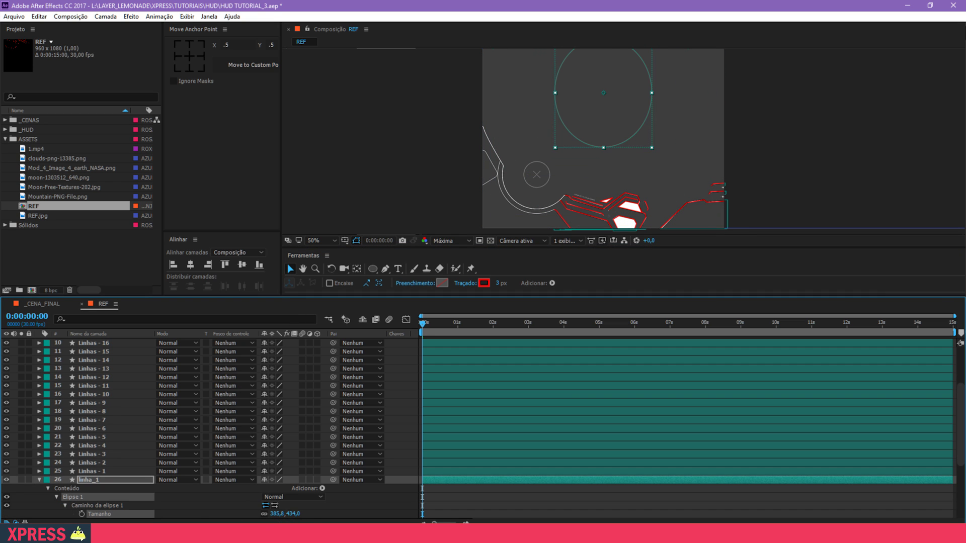
pyautogui.moveTo(291, 515); pyautogui.dragTo(2, 521)
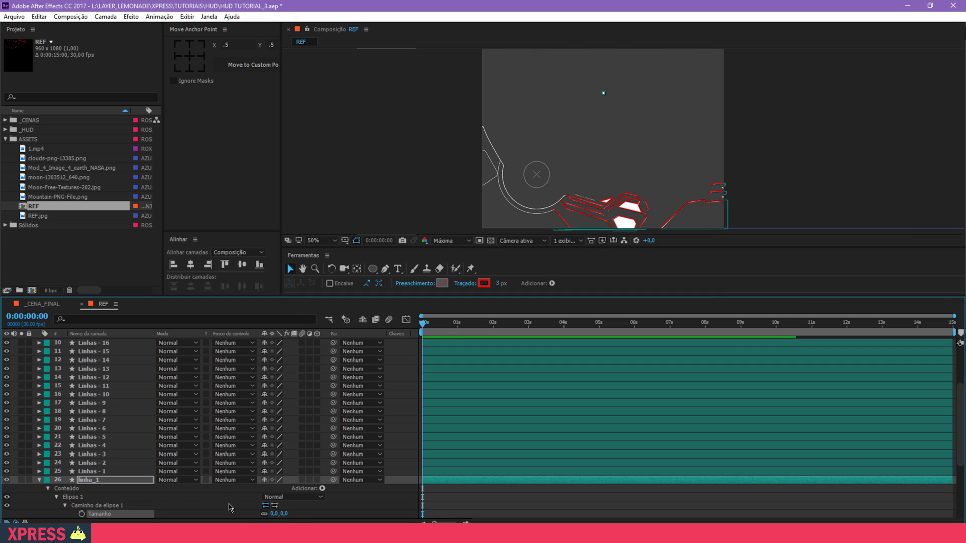
pyautogui.moveTo(276, 514); pyautogui.dragTo(347, 508)
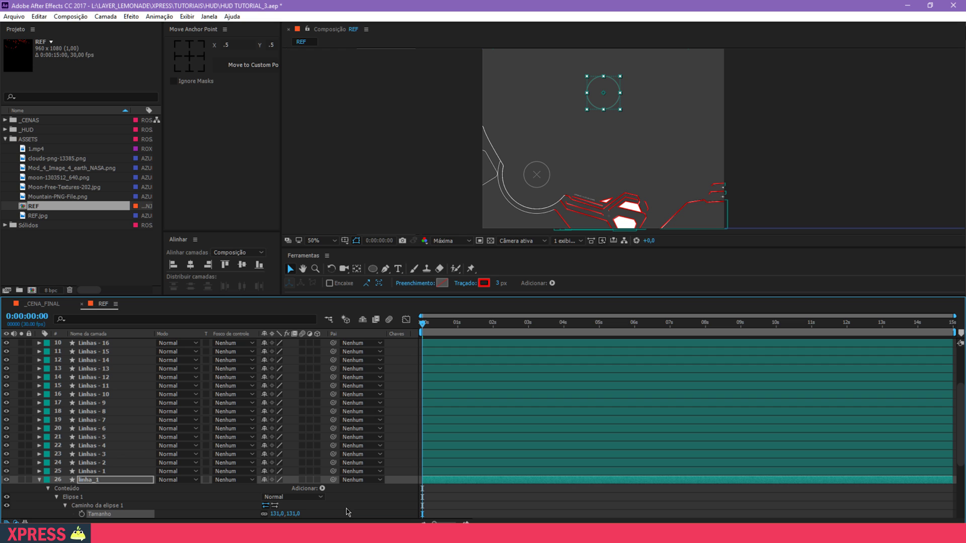
# Step: Move the ellipse on linha_1 over the reference circle around the X and review the layer's properties
pyautogui.moveTo(597, 104); pyautogui.dragTo(536, 185)
pyautogui.press('z')
pyautogui.click(536, 183)
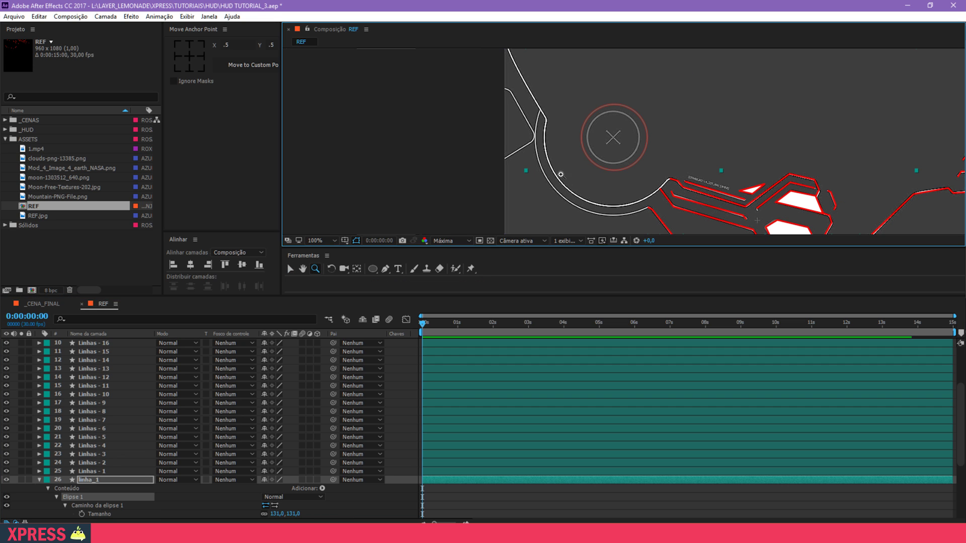
pyautogui.moveTo(615, 154); pyautogui.dragTo(573, 167)
pyautogui.click(106, 481)
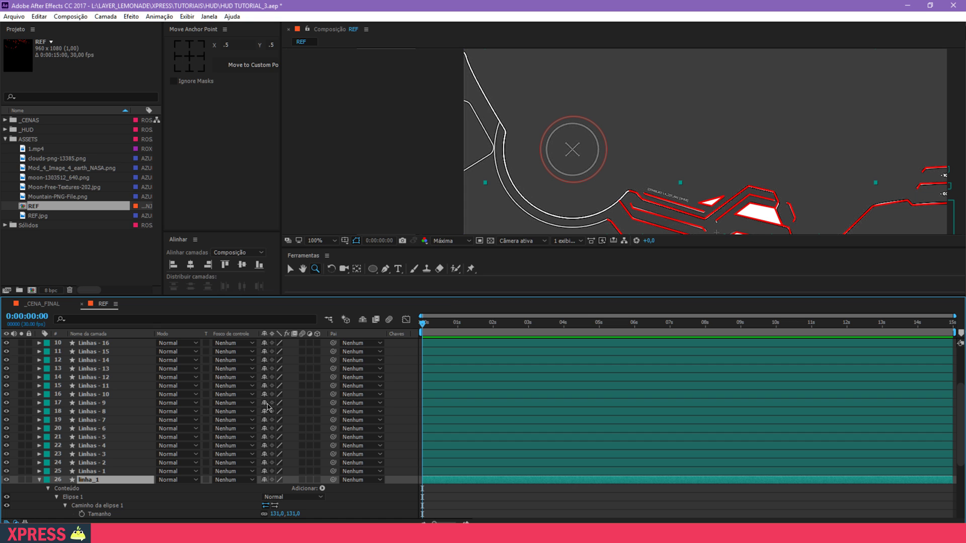
pyautogui.scroll(-5, 116, 470)
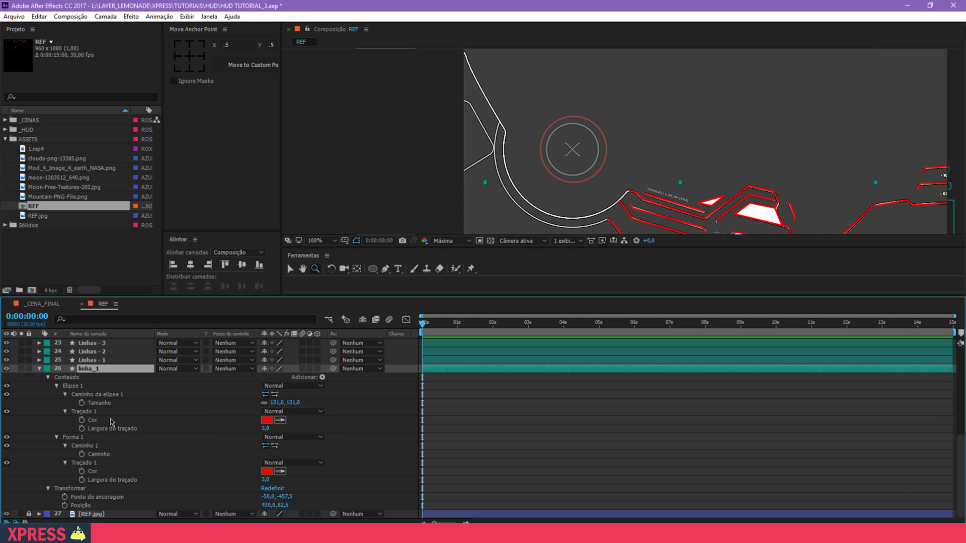
pyautogui.press('u')
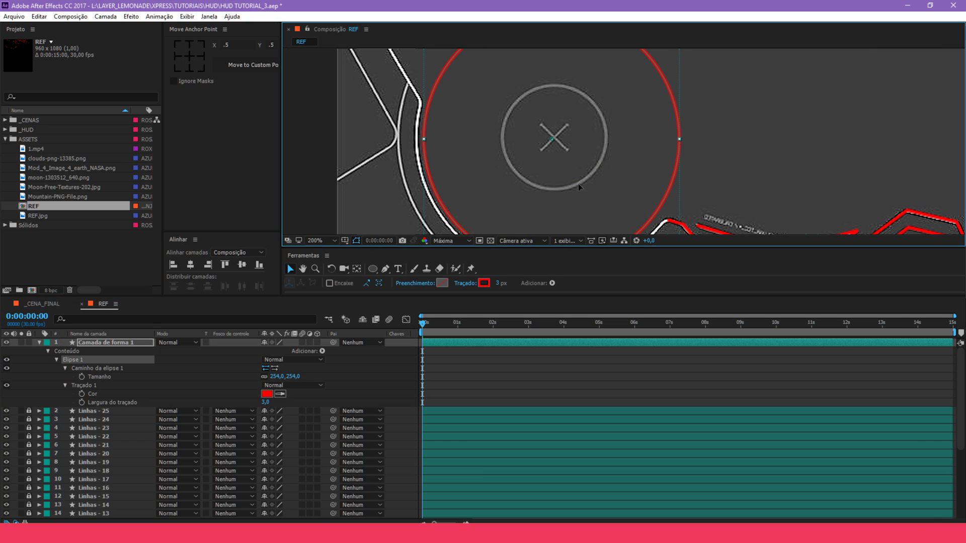
# Step: Set the new layer's ellipse size to 102.7 by 102.7 to match the reference circle around the X
pyautogui.click(275, 376)
pyautogui.write('124')
pyautogui.press('Return')
pyautogui.moveTo(245, 400); pyautogui.dragTo(233, 403)
pyautogui.moveTo(573, 171); pyautogui.dragTo(572, 172)
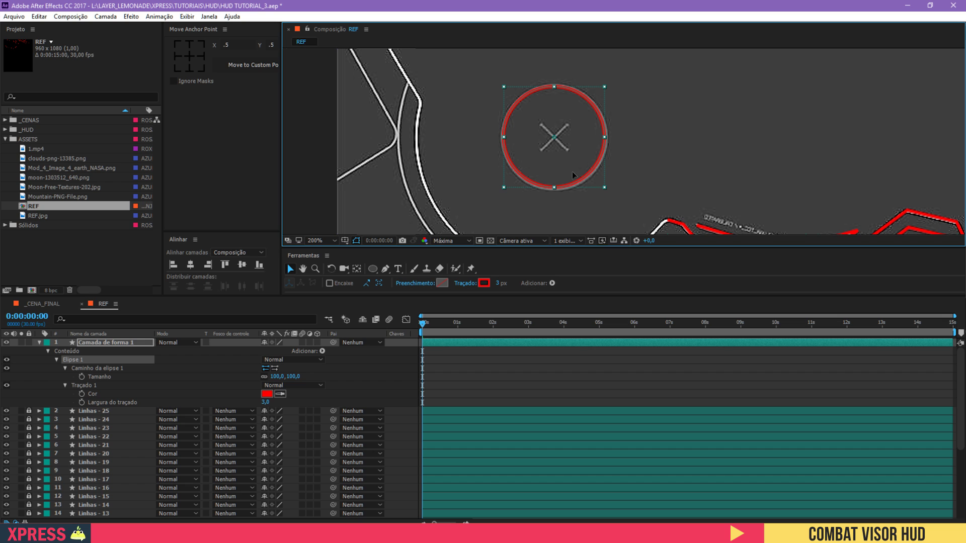
pyautogui.click(291, 377)
pyautogui.click(320, 372)
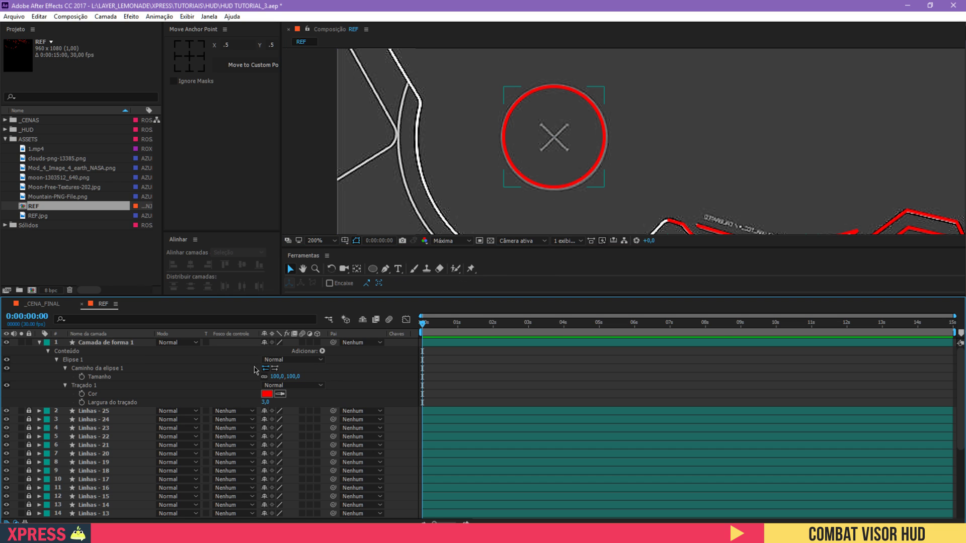
pyautogui.moveTo(295, 380); pyautogui.dragTo(314, 370)
# Step: Rename the circle's layer as circulo and move its anchor point to the circle's center
pyautogui.click(129, 344)
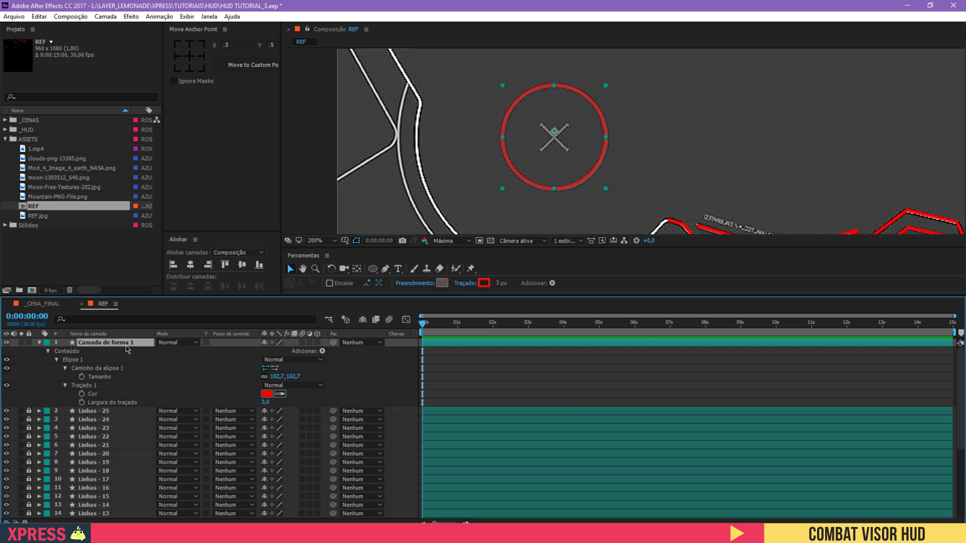
pyautogui.press('u')
pyautogui.press('z')
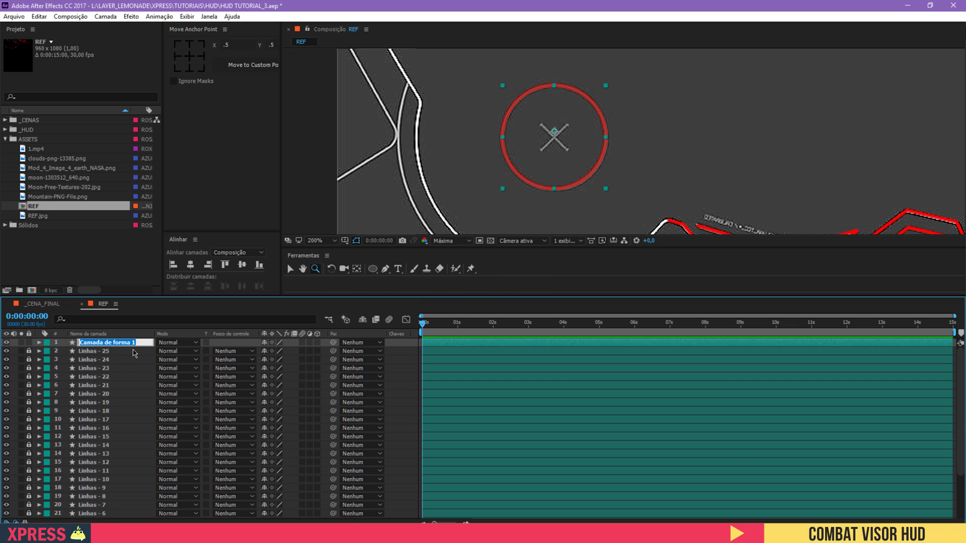
pyautogui.write('circulo')
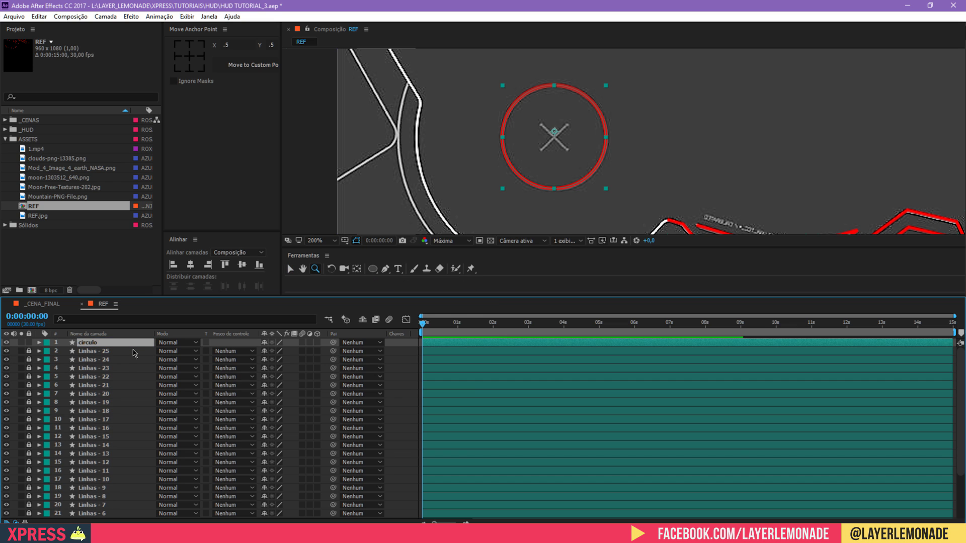
pyautogui.moveTo(102, 343); pyautogui.dragTo(103, 345)
pyautogui.click(189, 56)
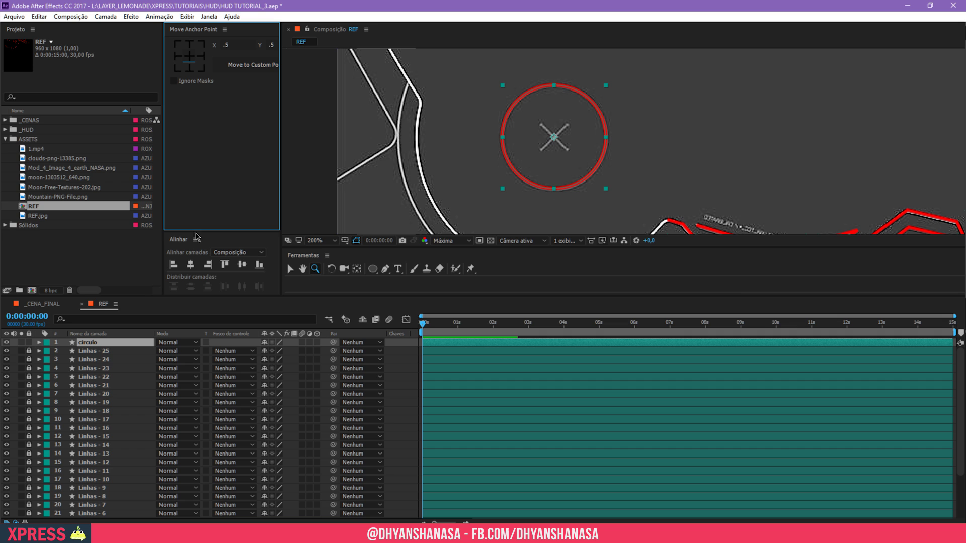
# Step: Duplicate the circulo layer and set the copy's ellipse size to 276.6 by 276.6 to match the large inner arc
pyautogui.click(105, 343)
pyautogui.hotkey('ctrl', 'd')
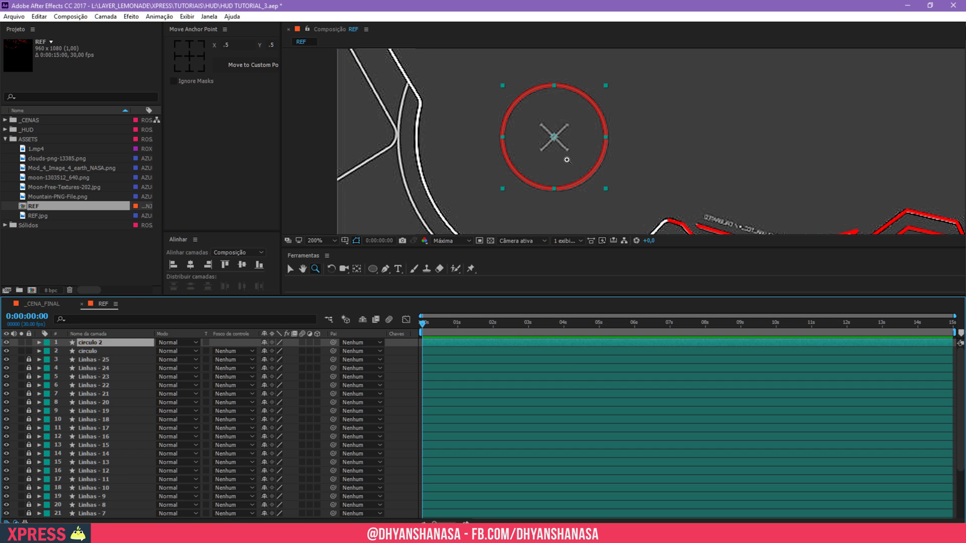
pyautogui.press('u')
pyautogui.press('u')
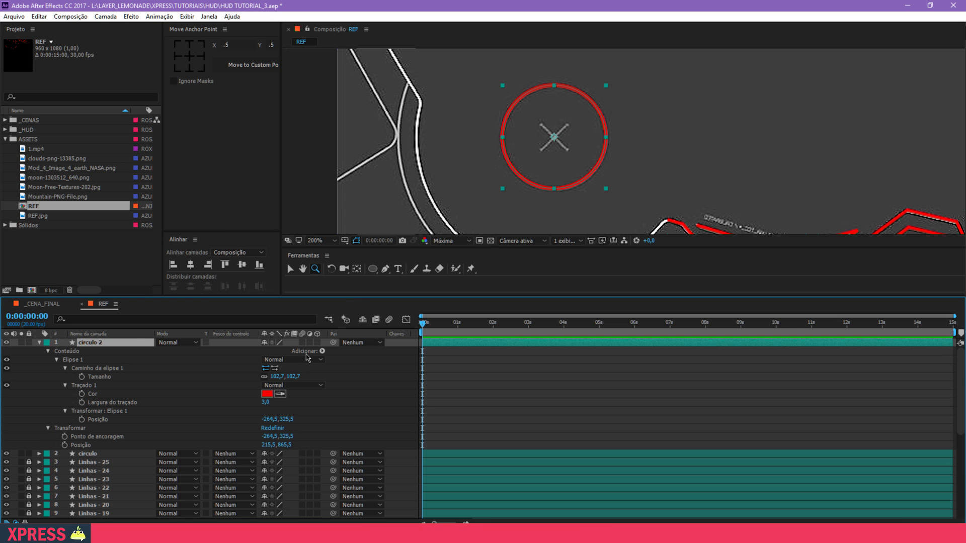
pyautogui.moveTo(291, 376); pyautogui.dragTo(377, 368)
pyautogui.moveTo(598, 176); pyautogui.dragTo(577, 102)
pyautogui.moveTo(571, 164); pyautogui.dragTo(608, 133)
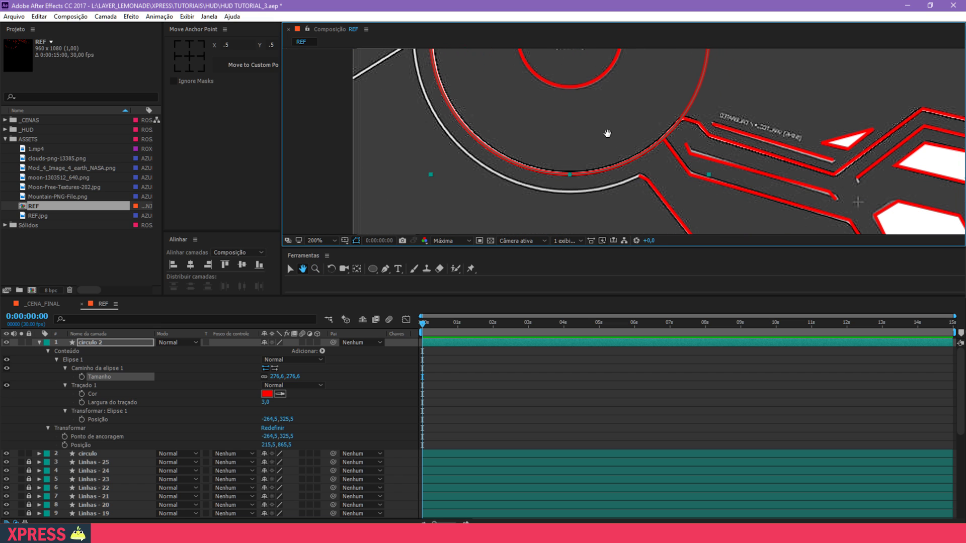
pyautogui.click(113, 343)
pyautogui.press('u')
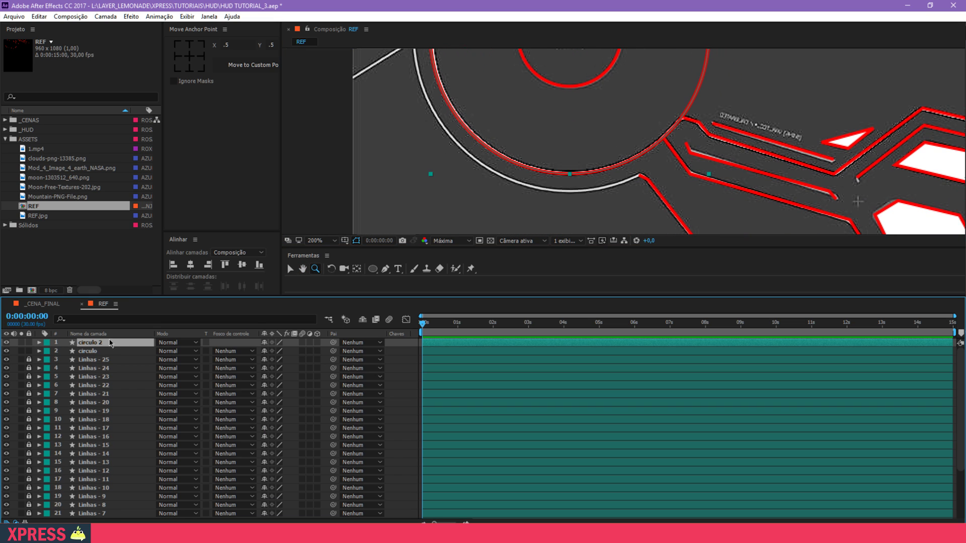
# Step: Duplicate the circulo 2 layer and set the copy's ellipse size to 311.0 by 311.0 to match the outermost arc
pyautogui.hotkey('ctrl', 'd')
pyautogui.press('u')
pyautogui.press('u')
pyautogui.moveTo(292, 376); pyautogui.dragTo(299, 376)
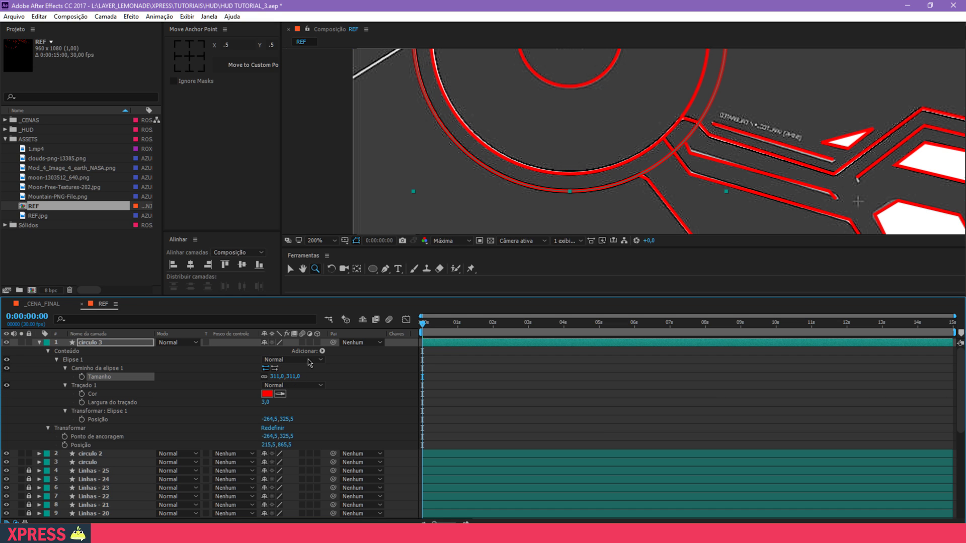
# Step: Check the three traced circles against the reference drawing and save the project
pyautogui.click(322, 241)
pyautogui.click(336, 254)
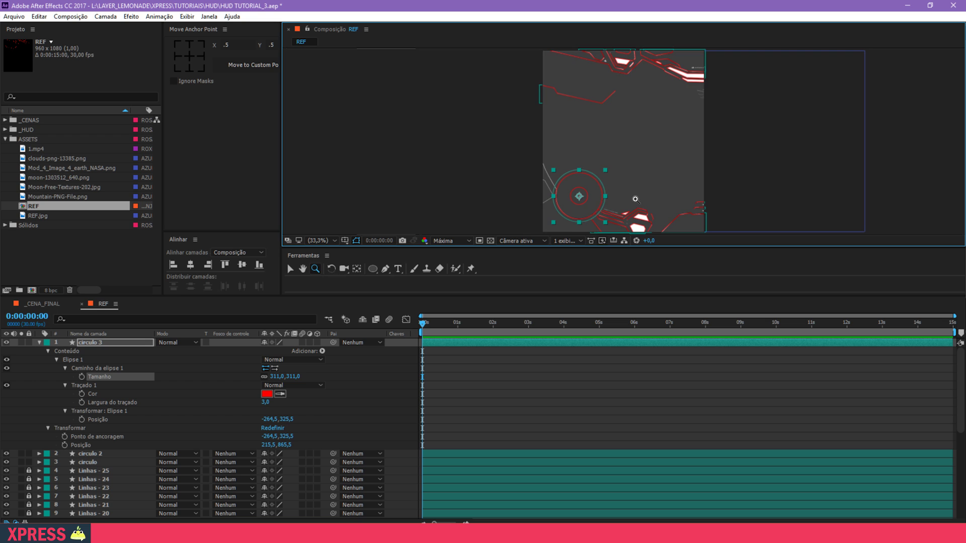
pyautogui.moveTo(618, 186); pyautogui.dragTo(574, 118)
pyautogui.doubleClick(573, 118)
pyautogui.moveTo(574, 160); pyautogui.dragTo(560, 128)
pyautogui.press('v')
pyautogui.click(683, 108)
pyautogui.click(566, 182)
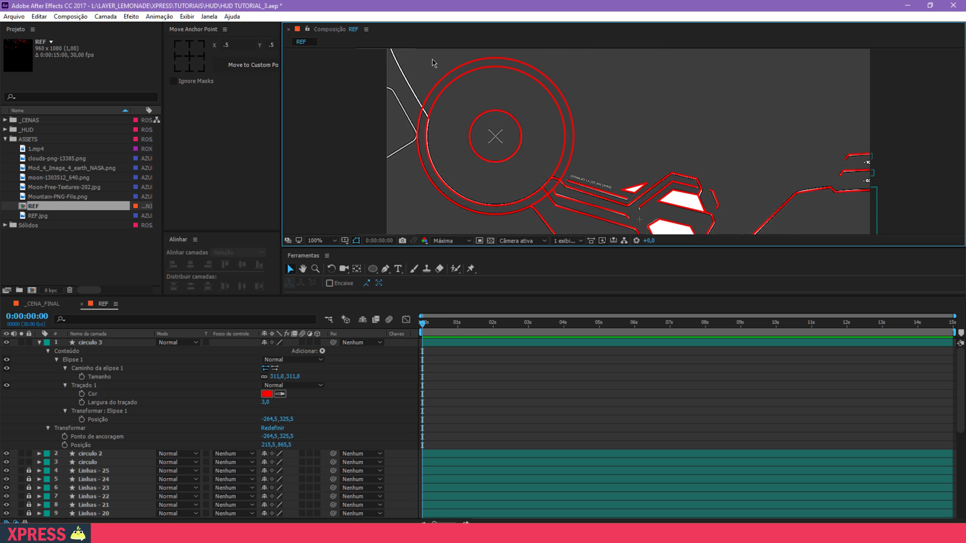
pyautogui.hotkey('ctrl', 's')
# Step: Give the circulo, circulo 2 and circulo 3 layers a yellow label and lock them
pyautogui.click(118, 344)
pyautogui.press('u')
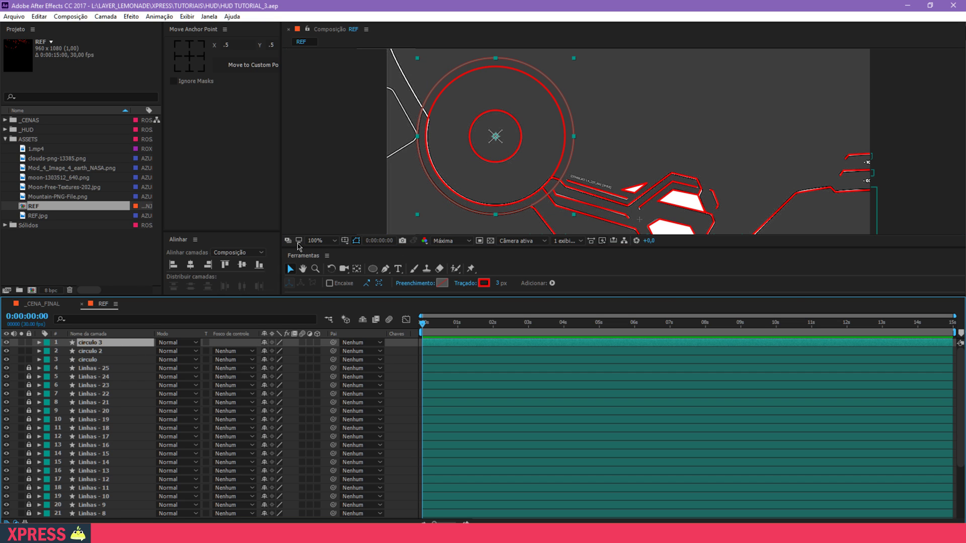
pyautogui.keyDown('shift'); pyautogui.click(80, 360); pyautogui.keyUp('shift')
pyautogui.click(46, 359)
pyautogui.click(84, 325)
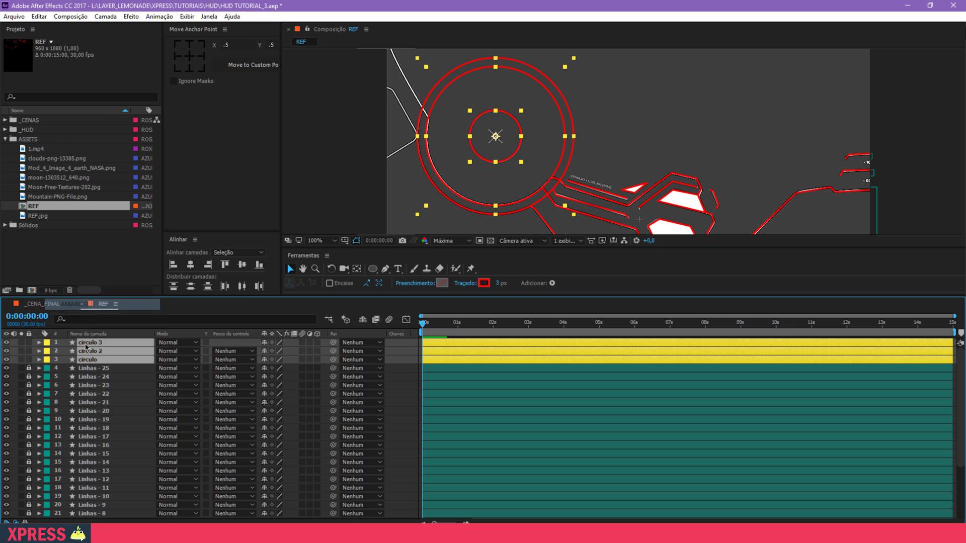
pyautogui.hotkey('ctrl', 'l')
# Step: Choose the Rectangle tool with a solid white fill and undo that fill on the circulo 3 layer
pyautogui.click(30, 344)
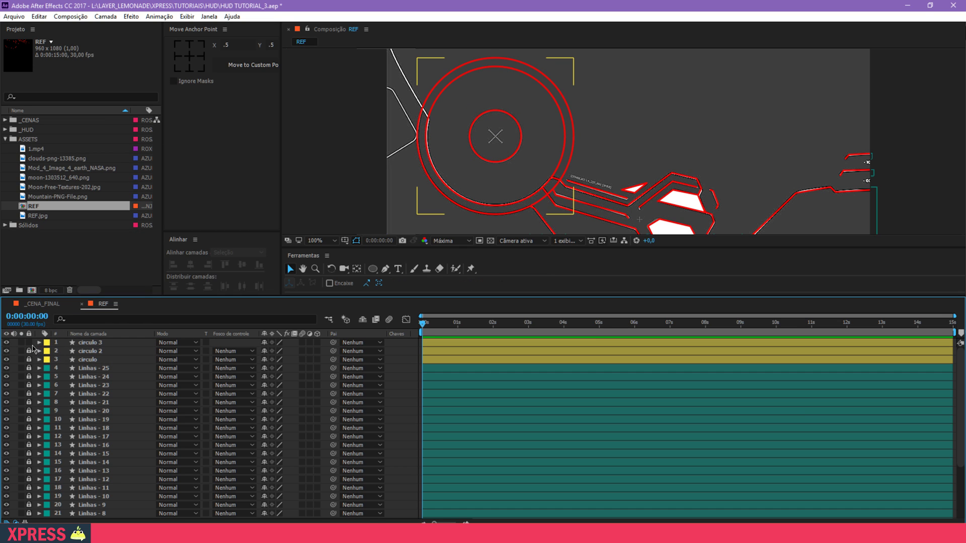
pyautogui.click(83, 344)
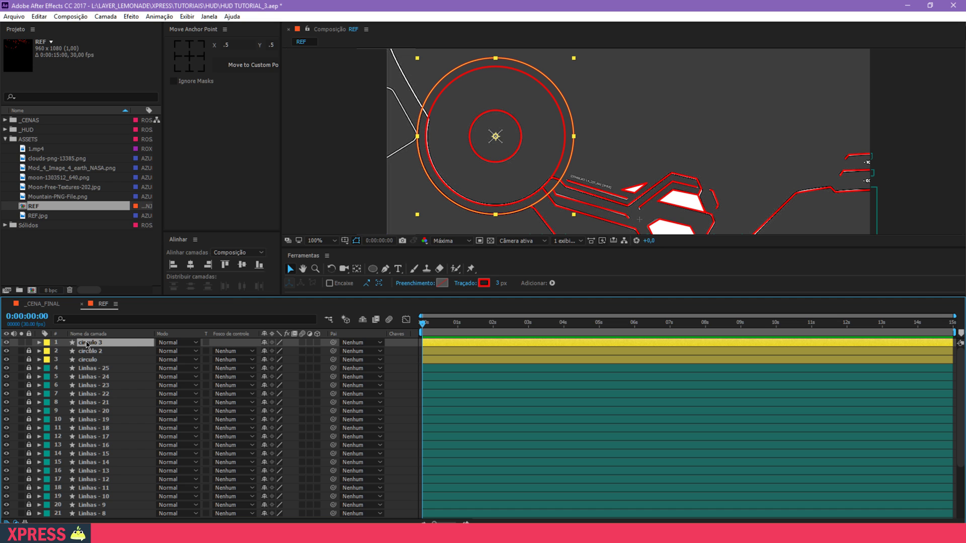
pyautogui.moveTo(373, 269); pyautogui.dragTo(387, 271)
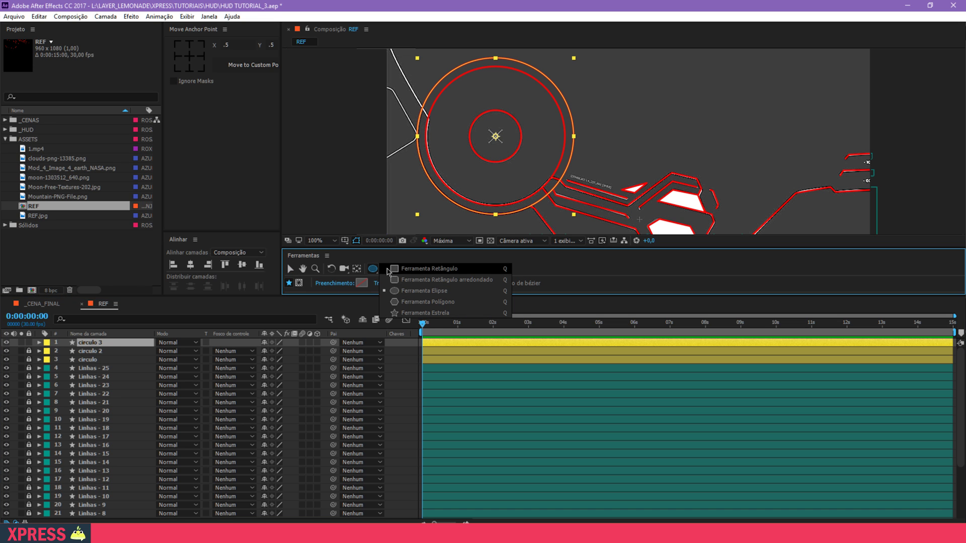
pyautogui.click(393, 271)
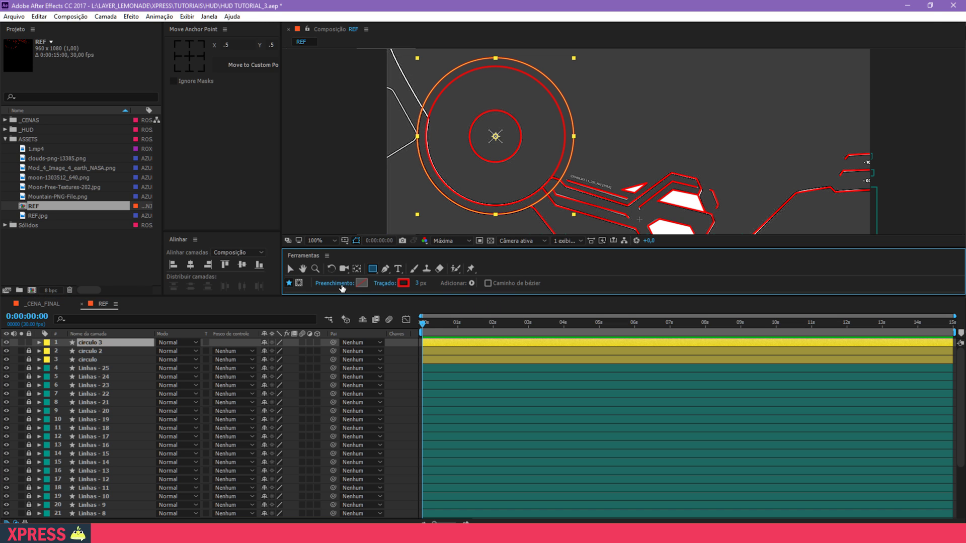
pyautogui.click(334, 283)
pyautogui.click(343, 294)
pyautogui.click(374, 351)
pyautogui.click(380, 284)
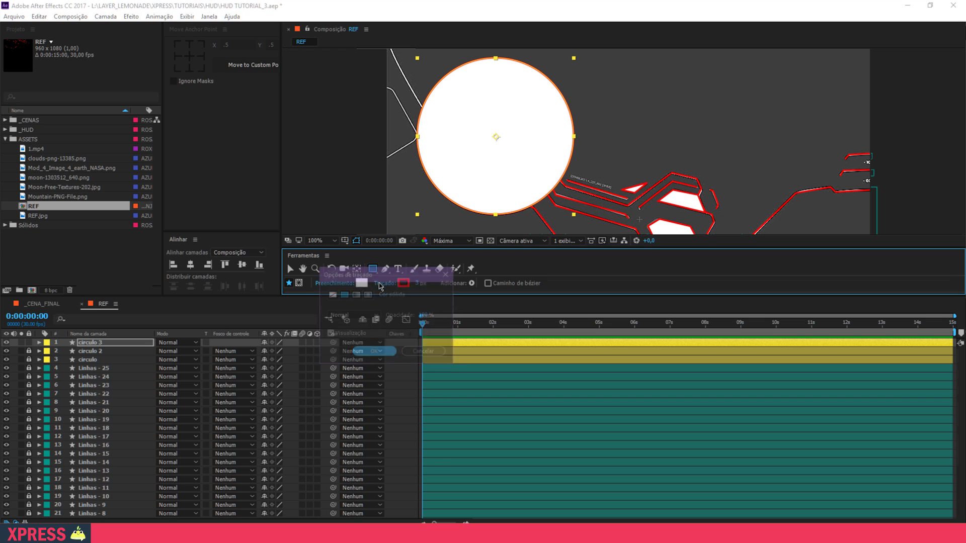
pyautogui.click(424, 351)
pyautogui.hotkey('ctrl', 'z')
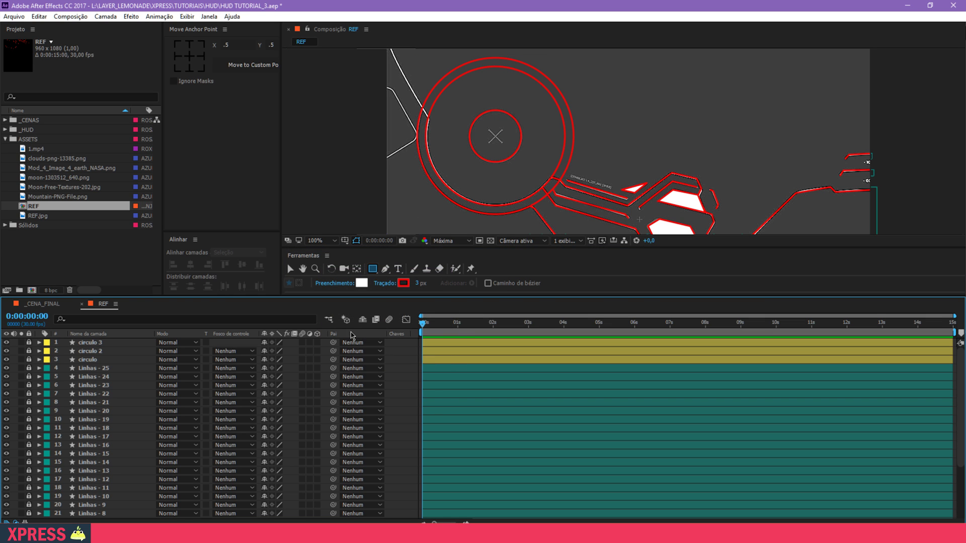
# Step: Add a composition-sized white rectangle as a new shape layer and remove its stroke
pyautogui.doubleClick(372, 270)
pyautogui.press('v')
pyautogui.click(470, 284)
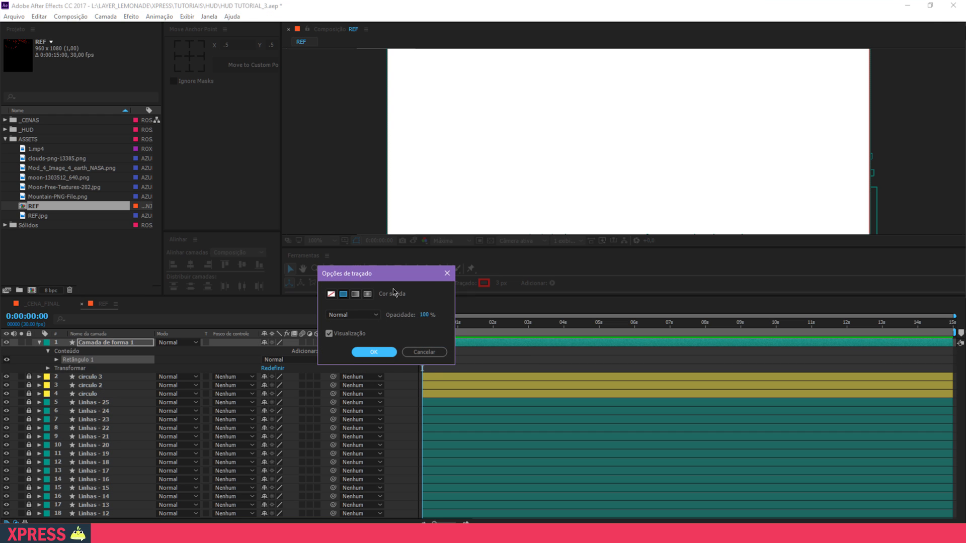
pyautogui.click(335, 294)
pyautogui.click(374, 352)
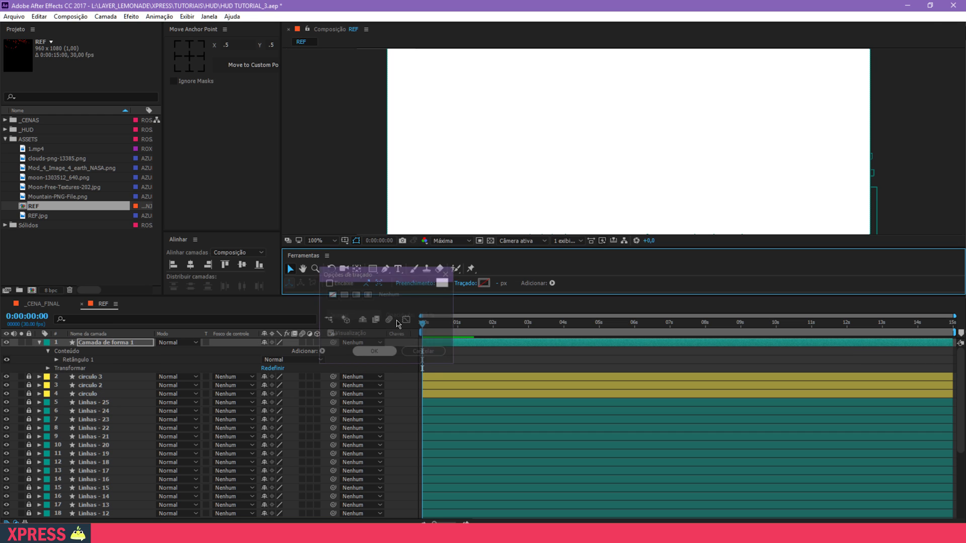
# Step: Rotate the white rectangle to 31.8° and move it so its slanted edge cuts diagonally across the circles
pyautogui.moveTo(583, 111); pyautogui.dragTo(524, 86)
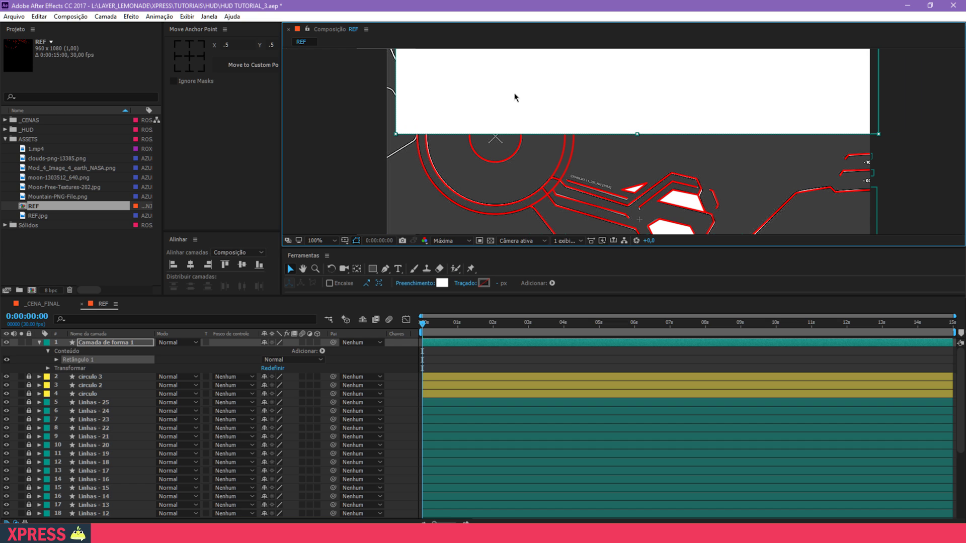
pyautogui.press('r')
pyautogui.moveTo(277, 356); pyautogui.dragTo(293, 355)
pyautogui.moveTo(682, 143); pyautogui.dragTo(646, 194)
# Step: Rename the white rectangle's layer as mask
pyautogui.click(95, 342)
pyautogui.press('Return')
pyautogui.write('mask')
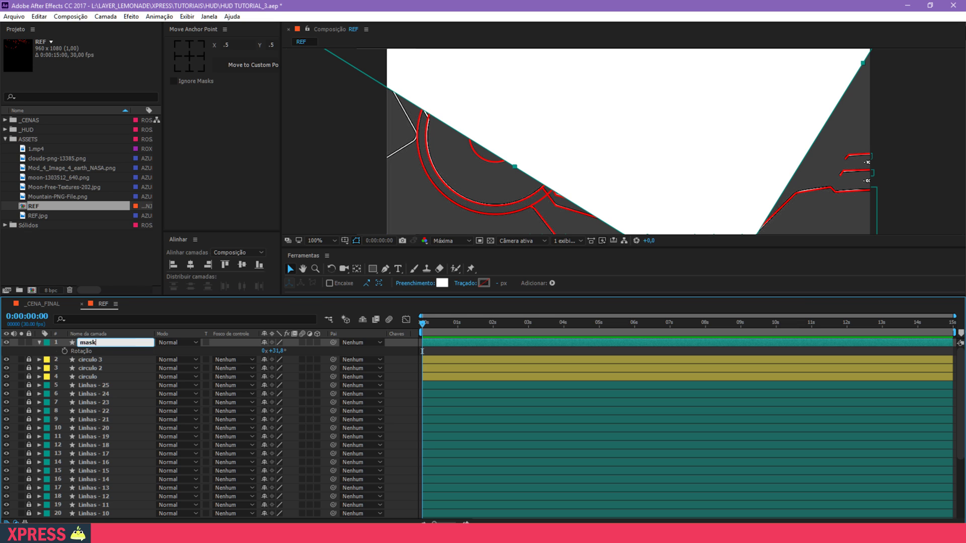
pyautogui.press('Return')
# Step: Isolate circulo 3 briefly to identify it, unlock it and set its track matte to Alpha Inverted "mask"
pyautogui.click(21, 360)
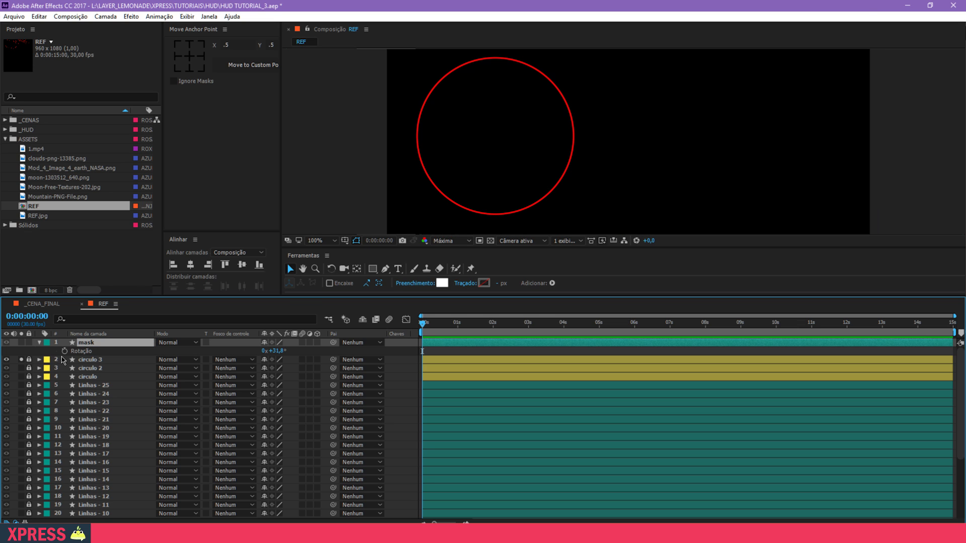
pyautogui.click(21, 359)
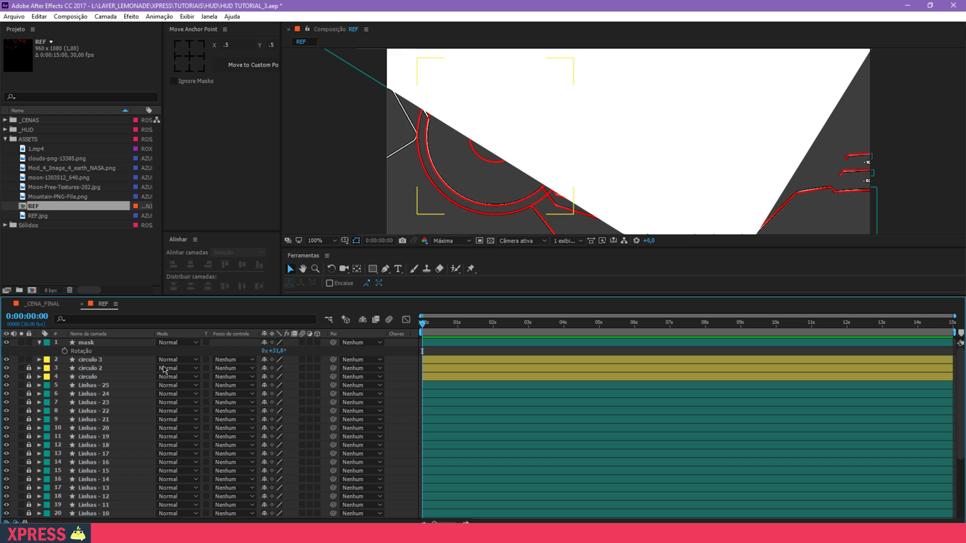
pyautogui.click(232, 359)
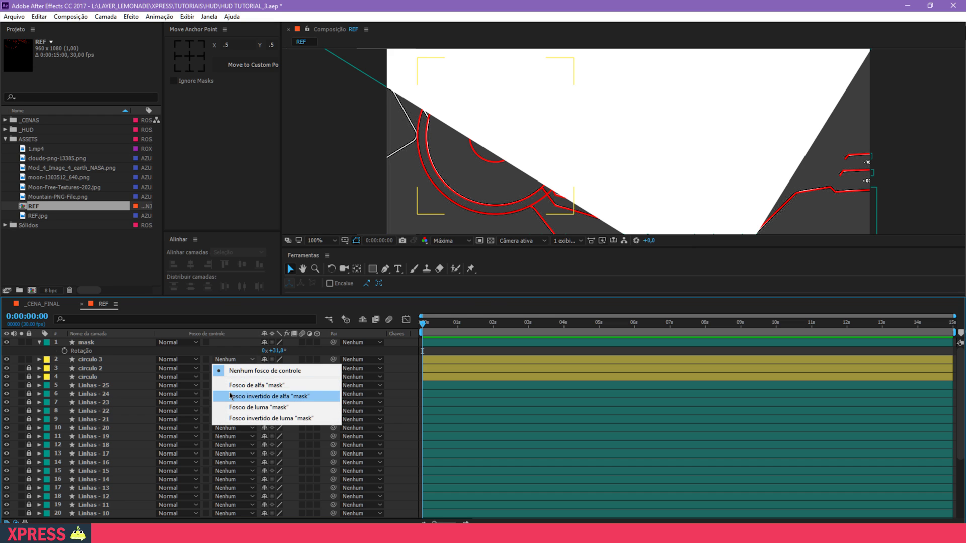
pyautogui.click(237, 396)
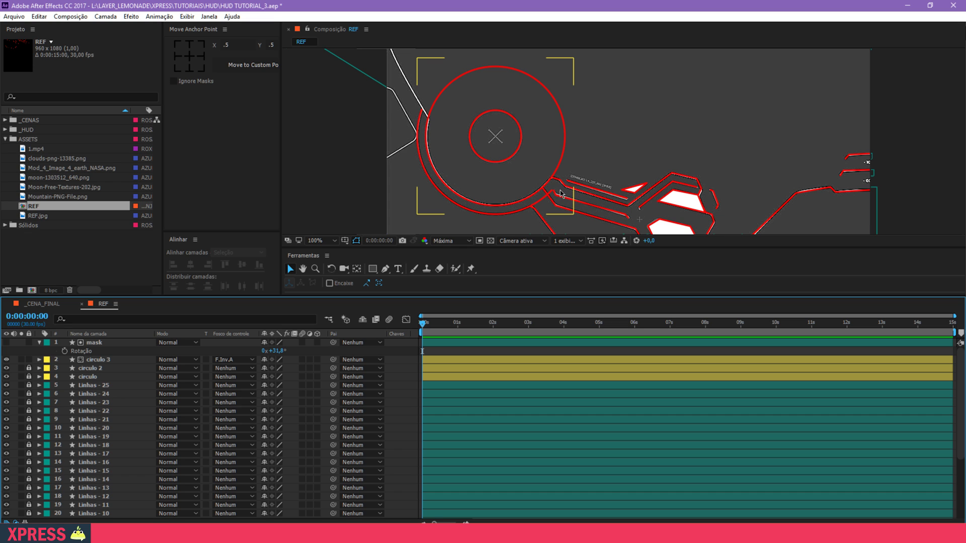
# Step: Set the mask layer's rotation to 37.4° and compare both ends of the outer arc with the reference
pyautogui.click(112, 345)
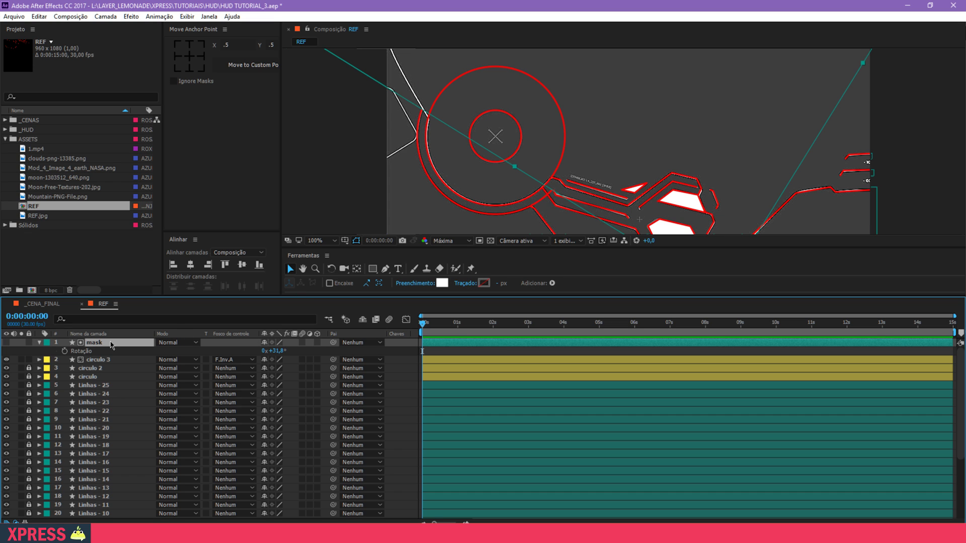
pyautogui.press('r')
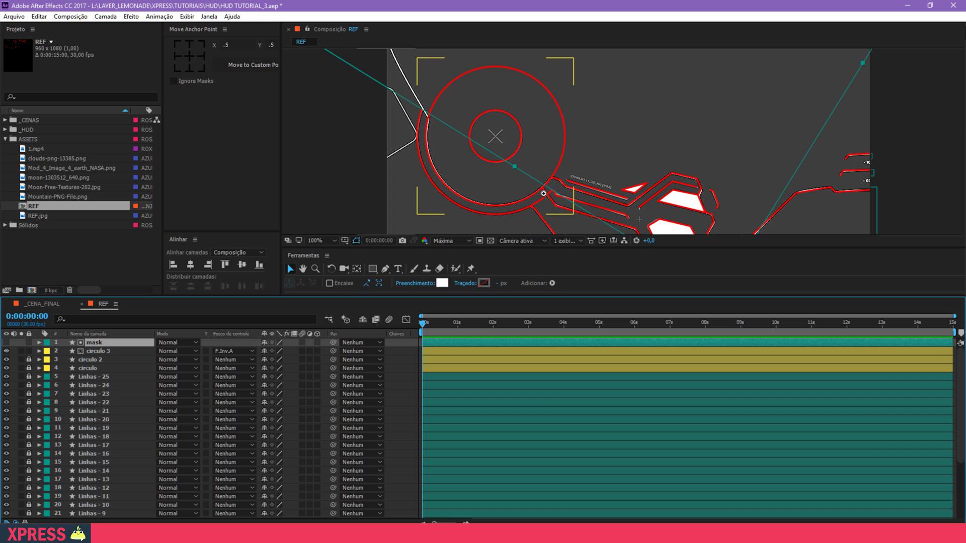
pyautogui.press('z')
pyautogui.click(559, 192)
pyautogui.click(290, 268)
pyautogui.press('r')
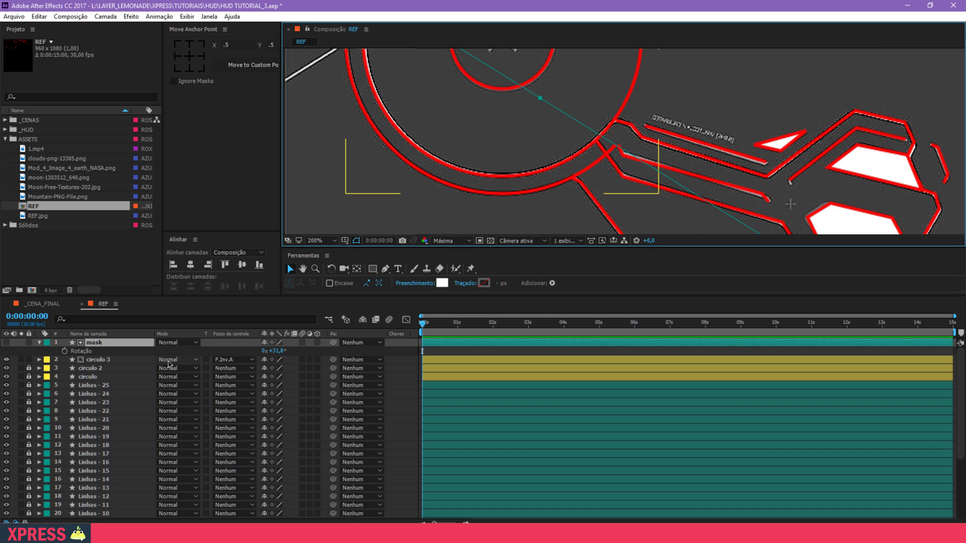
pyautogui.moveTo(278, 351); pyautogui.dragTo(308, 349)
pyautogui.press('space')
pyautogui.press('space')
pyautogui.moveTo(469, 123); pyautogui.dragTo(491, 229)
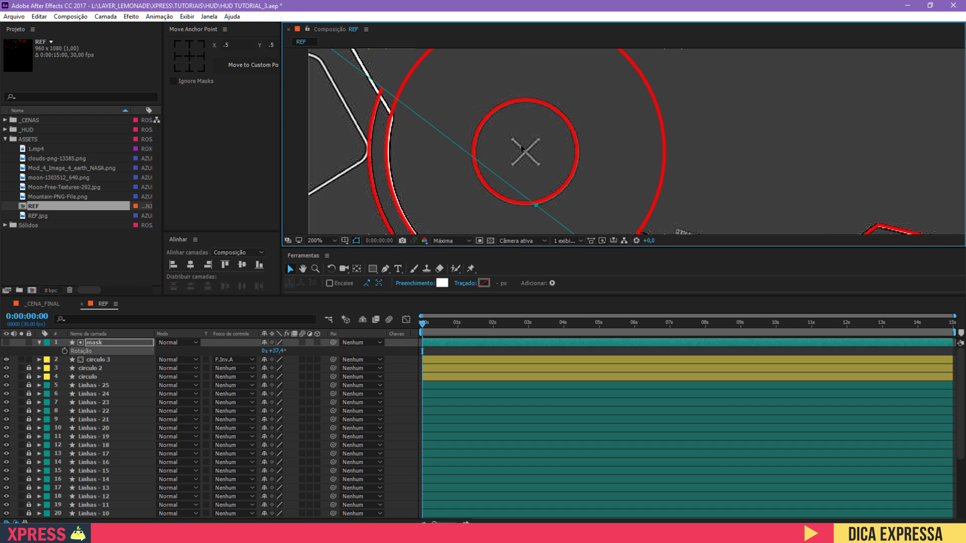
pyautogui.moveTo(521, 168); pyautogui.dragTo(487, 37)
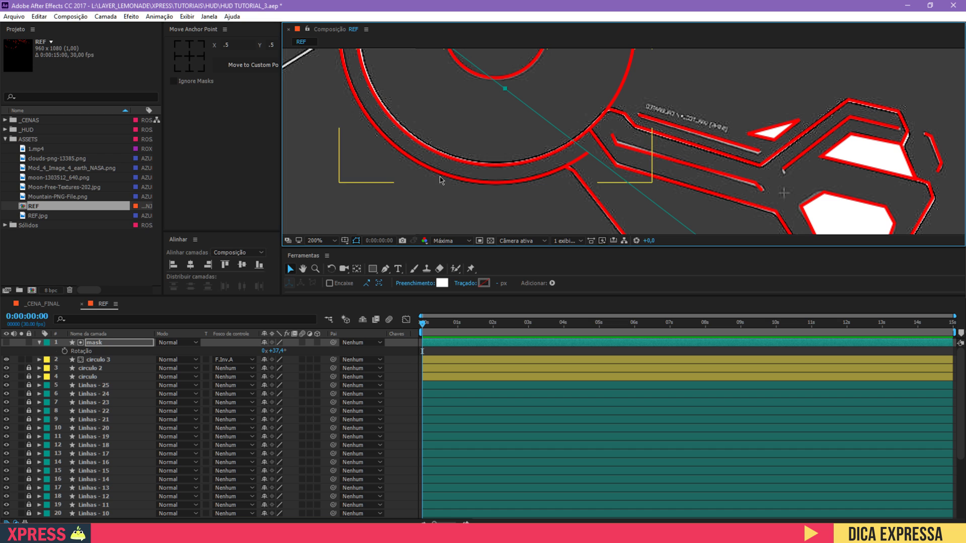
# Step: Set the mask layer's rotation to 31.2° and check the outer arc's upper end against the reference
pyautogui.moveTo(281, 351); pyautogui.dragTo(251, 352)
pyautogui.moveTo(470, 84); pyautogui.dragTo(531, 262)
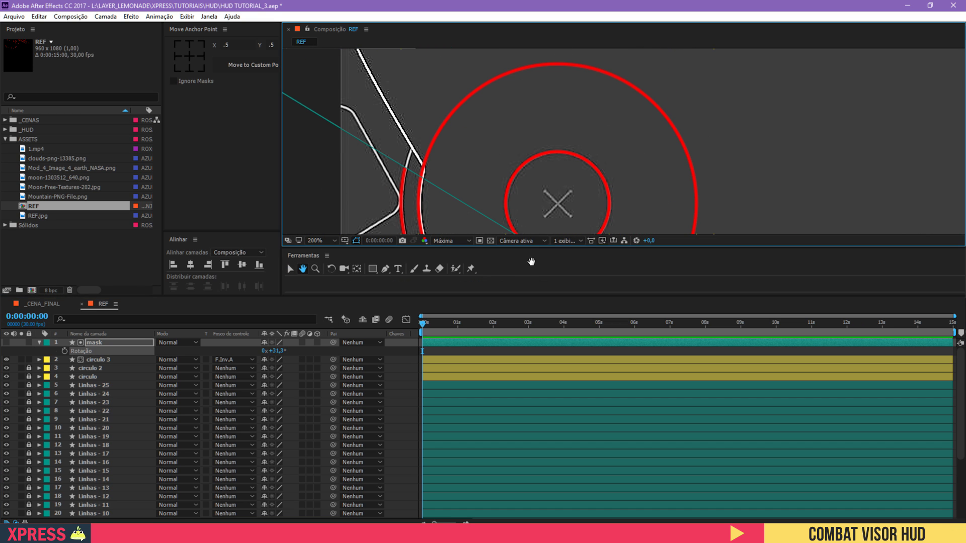
pyautogui.press('v')
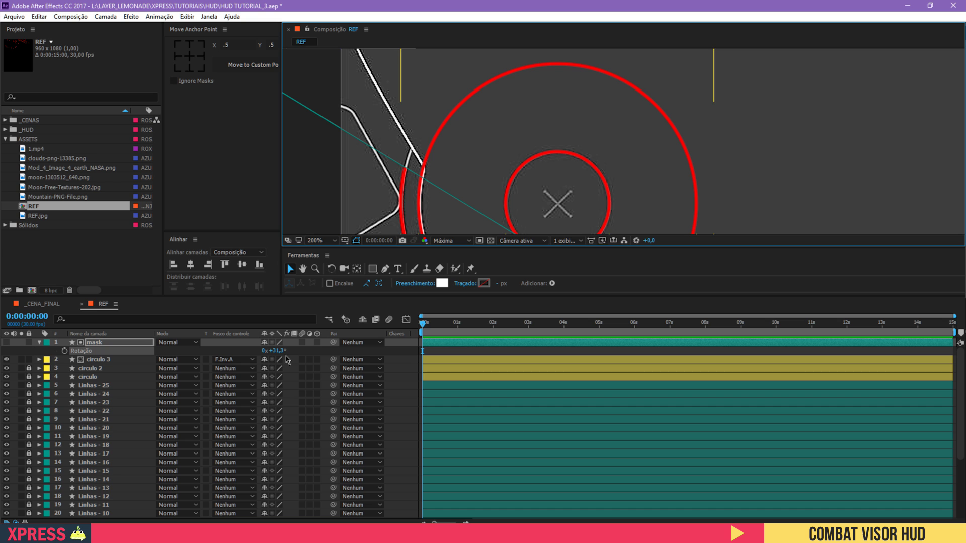
# Step: Unlink the mask layer's scale proportions and set its horizontal scale to 48.2%
pyautogui.press('s')
pyautogui.click(264, 351)
pyautogui.moveTo(276, 351); pyautogui.dragTo(38, 374)
pyautogui.press('space')
pyautogui.moveTo(552, 142); pyautogui.dragTo(509, 35)
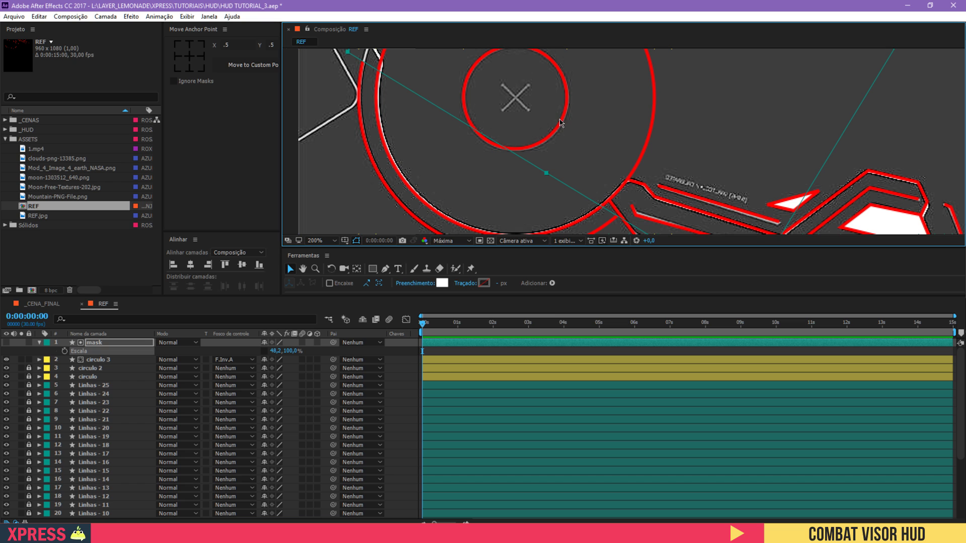
pyautogui.press('space')
# Step: Adjust the mask layer's rotation to 35.2° to fit the ends of the outer arc
pyautogui.click(290, 268)
pyautogui.press('r')
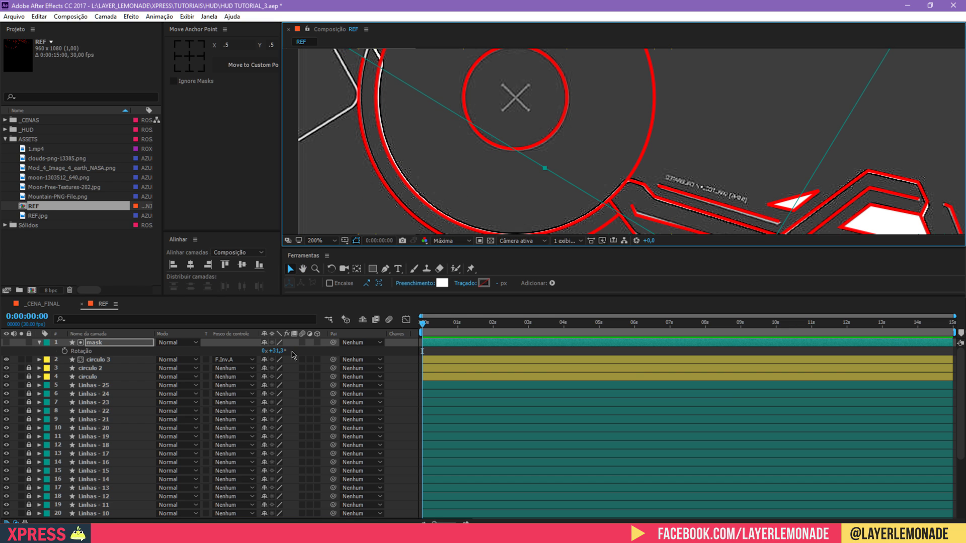
pyautogui.moveTo(280, 350); pyautogui.dragTo(292, 349)
pyautogui.press('space')
pyautogui.moveTo(532, 131); pyautogui.dragTo(539, 142)
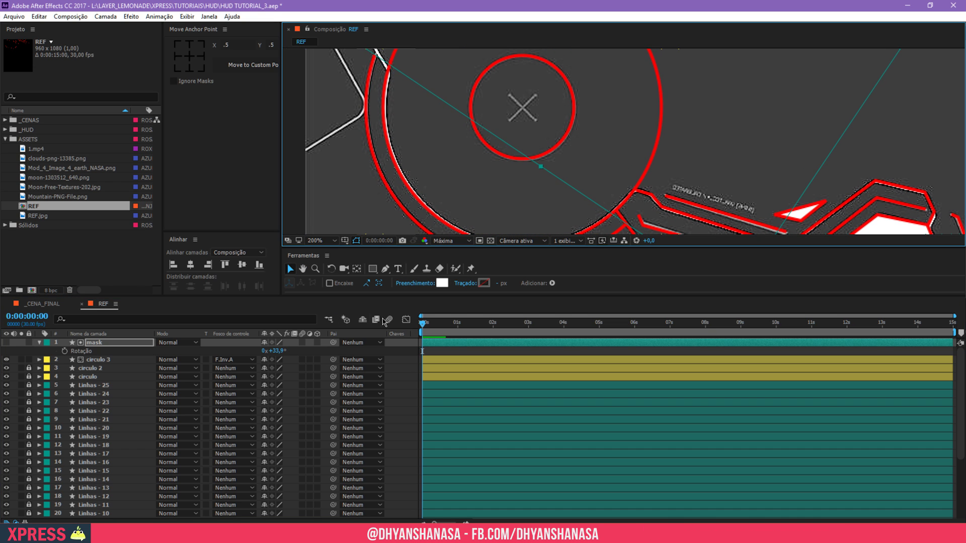
pyautogui.moveTo(282, 351); pyautogui.dragTo(284, 350)
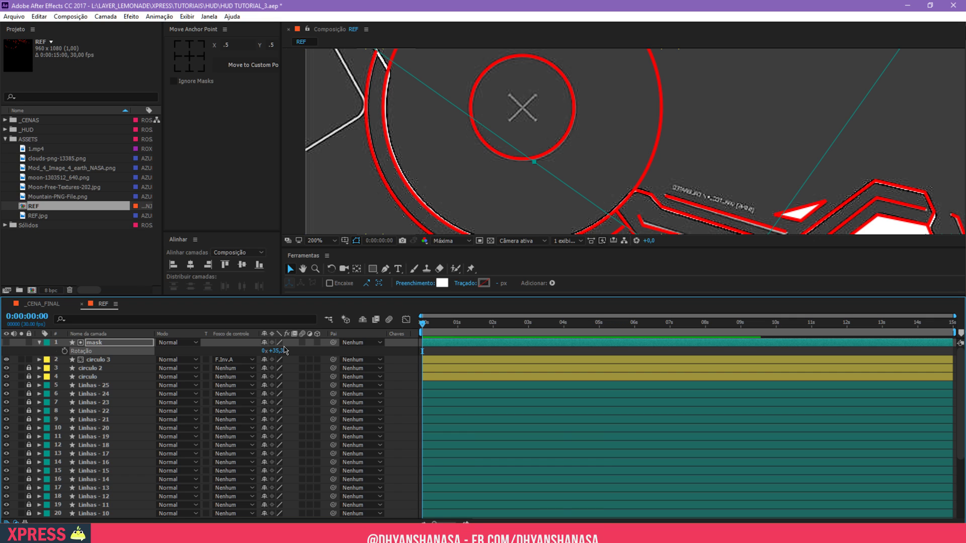
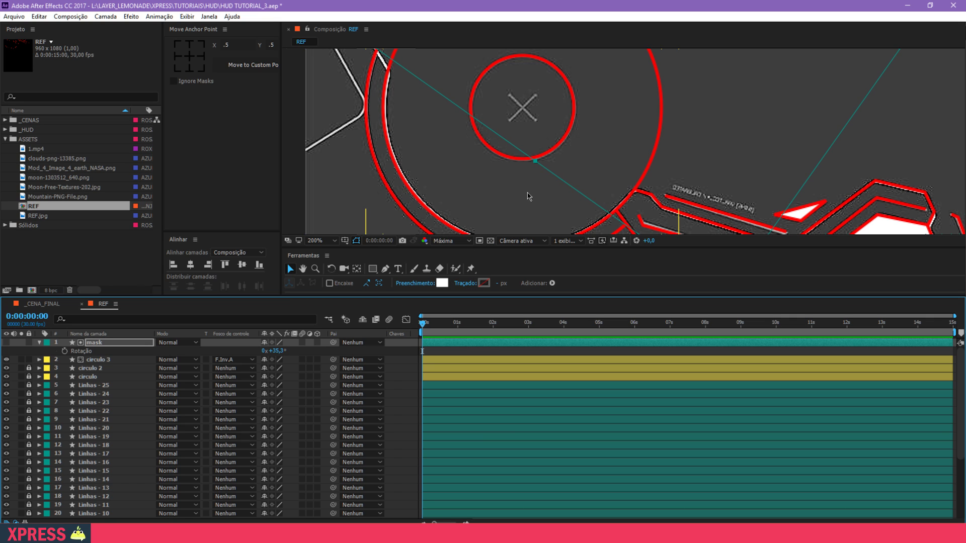
# Step: Check the masked outer arc against the reference and duplicate the mask layer
pyautogui.click(346, 202)
pyautogui.press('space')
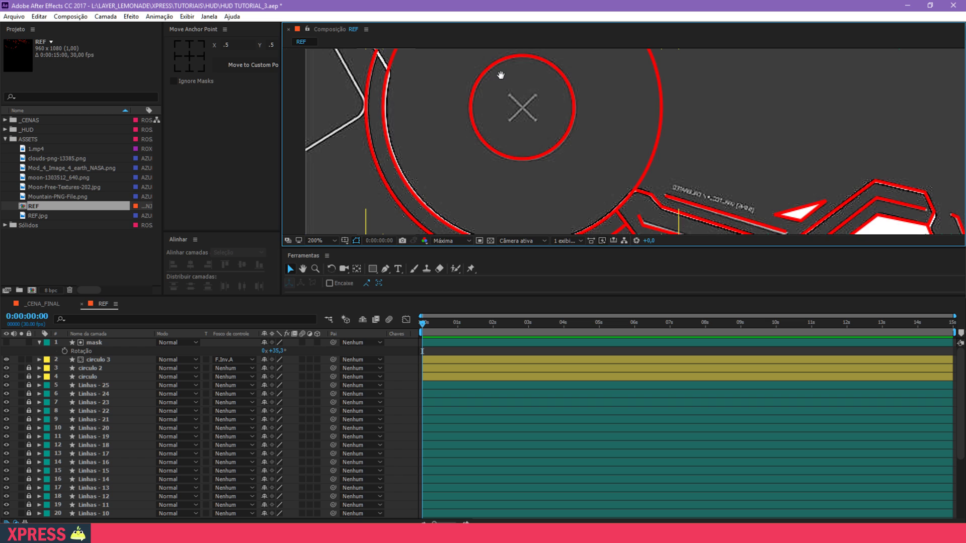
pyautogui.moveTo(501, 74); pyautogui.dragTo(532, 160)
pyautogui.moveTo(424, 170); pyautogui.dragTo(462, 103)
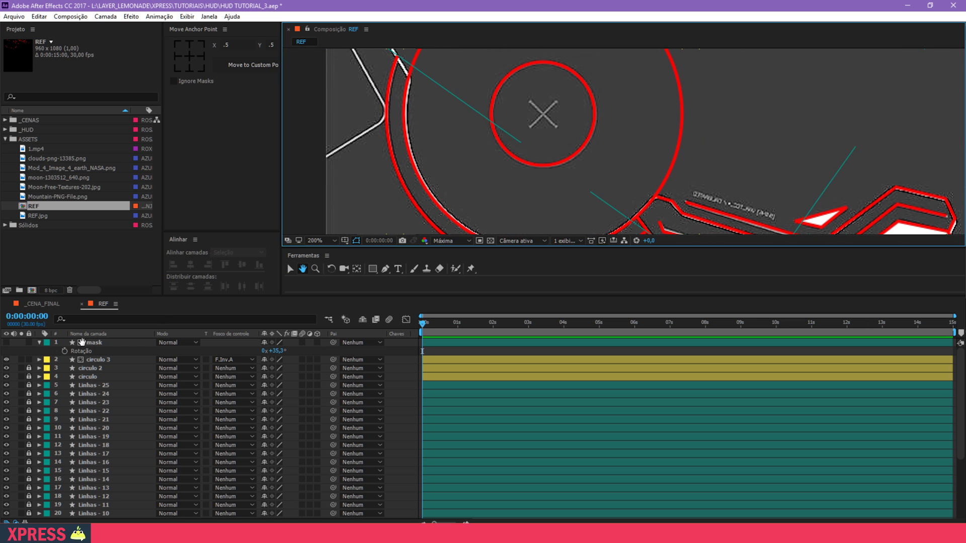
pyautogui.click(94, 343)
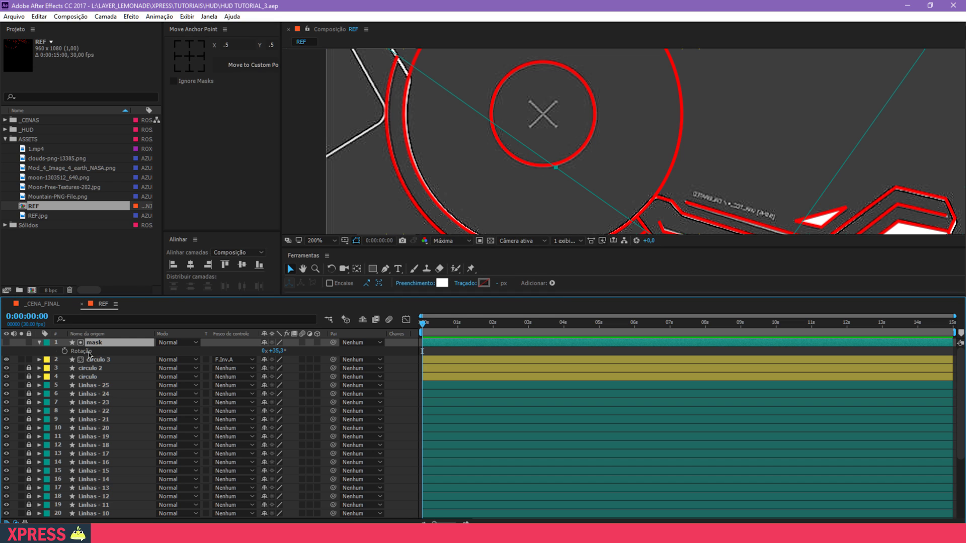
pyautogui.press('r')
pyautogui.hotkey('ctrl', 'd')
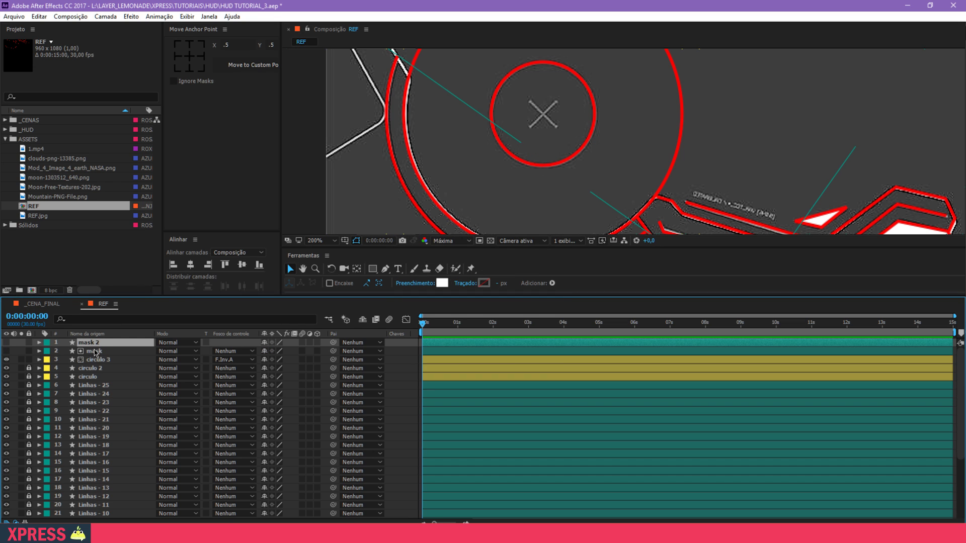
# Step: Place the mask 2 layer directly above circulo 2 and set circulo 2's track matte to mask 2 inverted alpha
pyautogui.moveTo(90, 344); pyautogui.dragTo(94, 365)
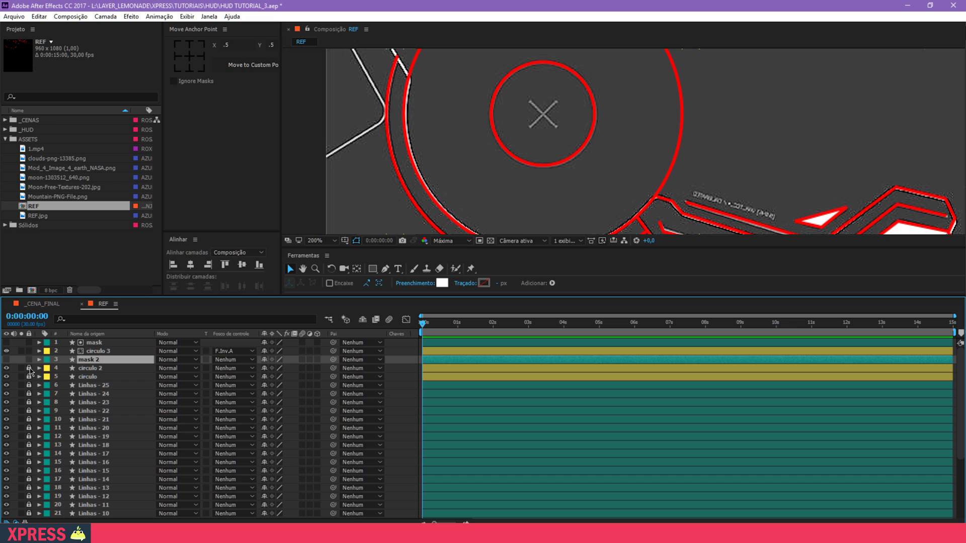
pyautogui.click(91, 368)
pyautogui.click(234, 368)
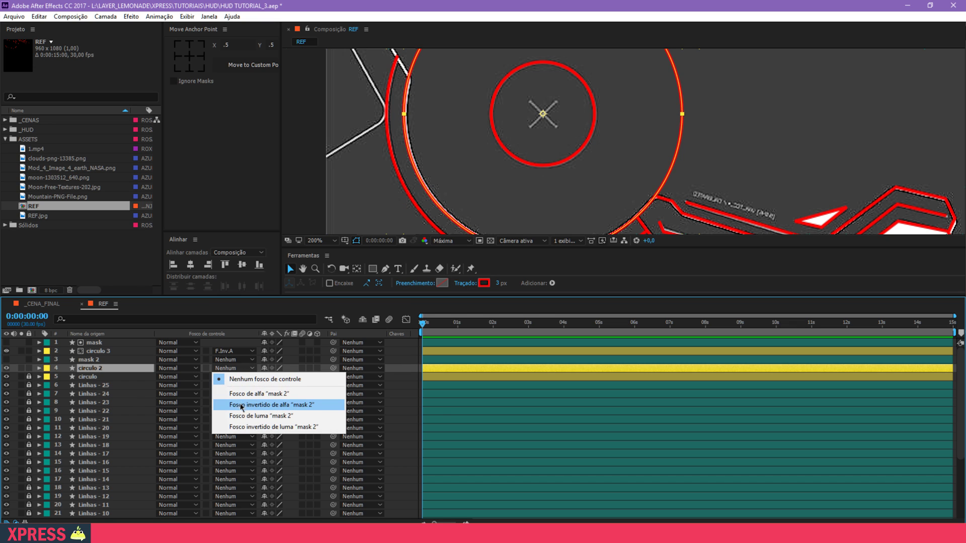
pyautogui.click(240, 405)
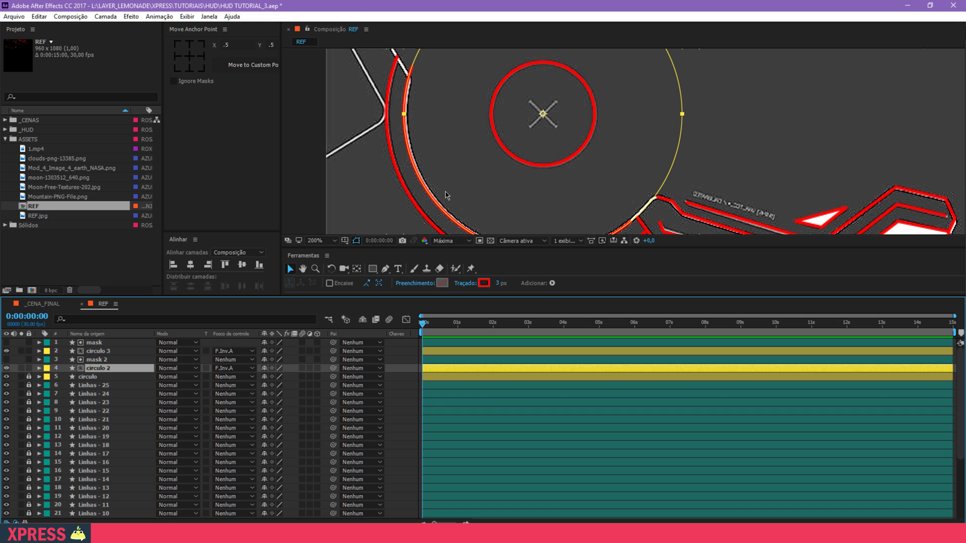
# Step: Rotate mask 2 to 26.1° and reposition it so the inner arc ends where the reference's does
pyautogui.moveTo(453, 250); pyautogui.dragTo(451, 289)
pyautogui.hotkey('ctrl', 's')
pyautogui.hotkey('ctrl', 'Up')
pyautogui.moveTo(604, 193); pyautogui.dragTo(635, 160)
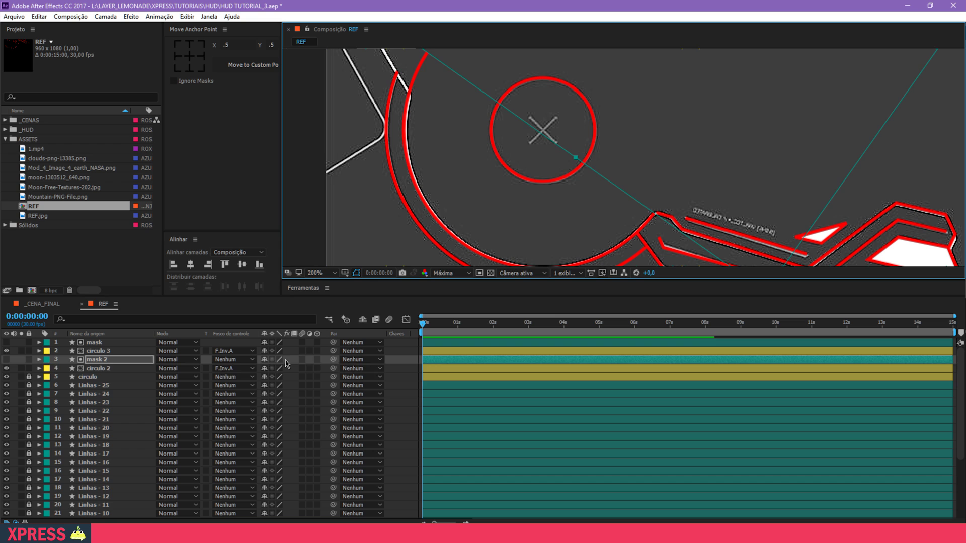
pyautogui.press('r')
pyautogui.moveTo(277, 368); pyautogui.dragTo(252, 382)
pyautogui.moveTo(694, 139); pyautogui.dragTo(627, 119)
pyautogui.click(108, 360)
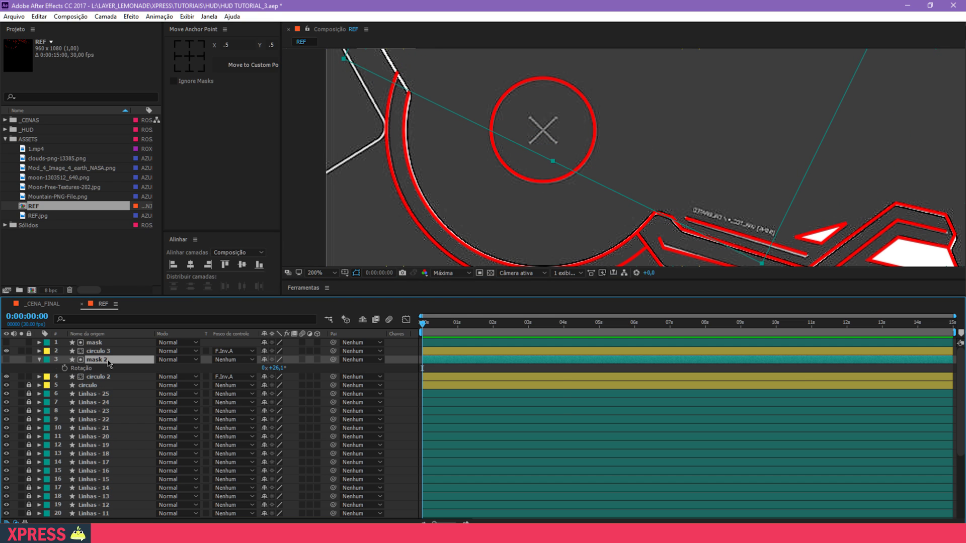
pyautogui.press('r')
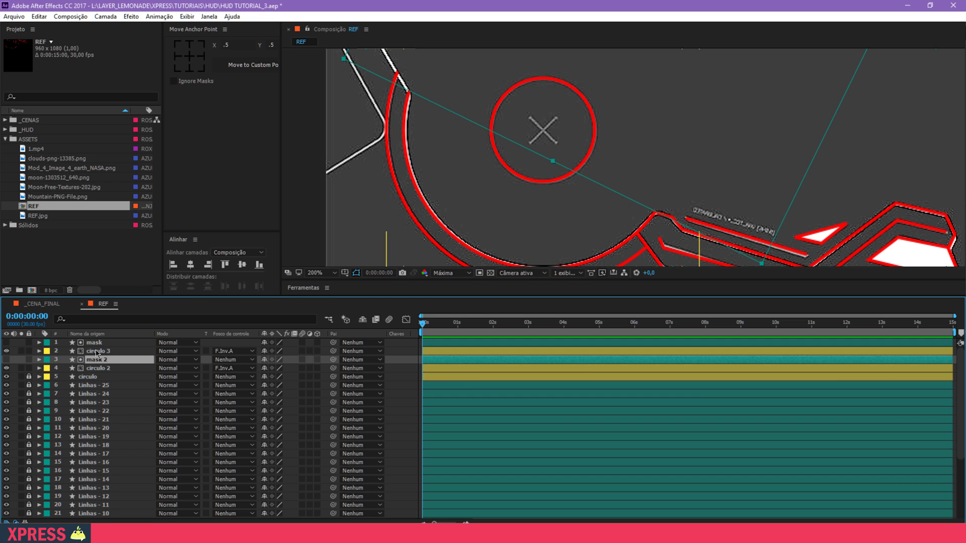
# Step: Give the two mask layers, circulo 3 and circulo 2 the same yellow-orange label colour and lock all four
pyautogui.click(98, 369)
pyautogui.keyDown('shift'); pyautogui.click(95, 343); pyautogui.keyUp('shift')
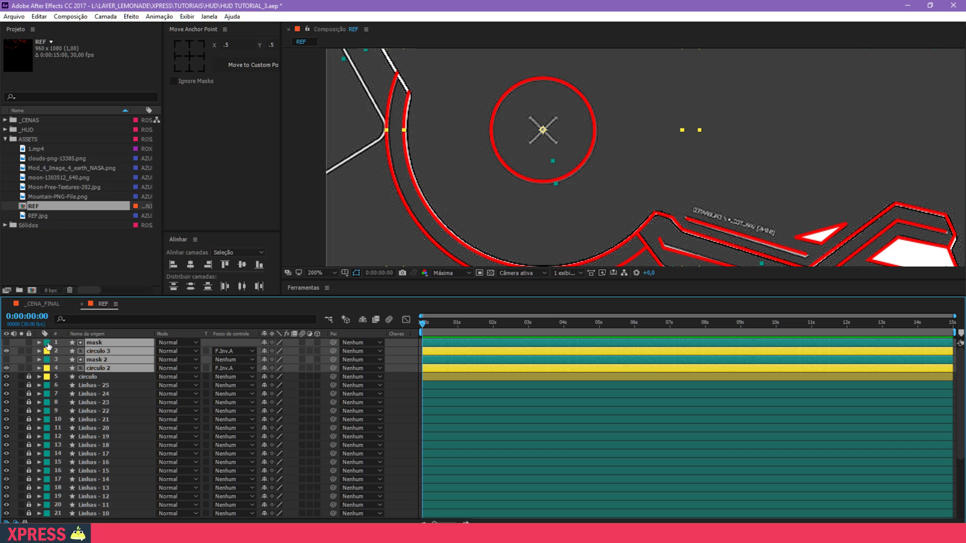
pyautogui.click(48, 345)
pyautogui.click(100, 307)
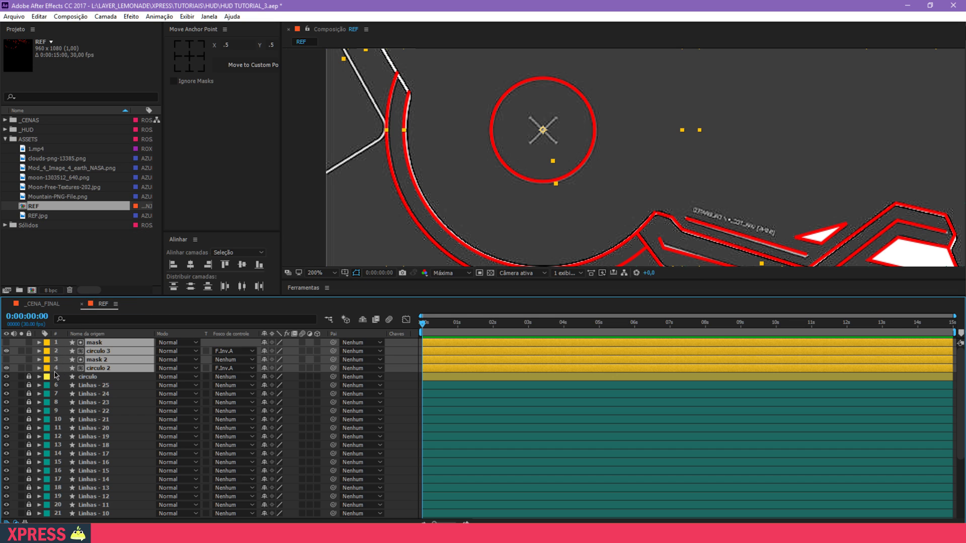
pyautogui.click(28, 351)
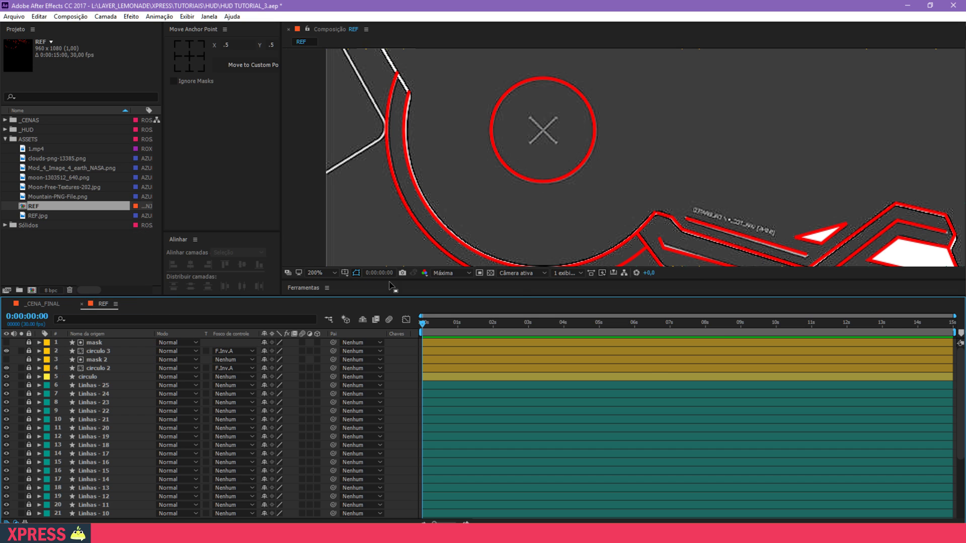
# Step: Unlock the circulo layer and all of the Linhas layers
pyautogui.moveTo(28, 376); pyautogui.dragTo(29, 462)
pyautogui.click(91, 401)
pyautogui.click(94, 436)
pyautogui.moveTo(585, 216); pyautogui.dragTo(683, 196)
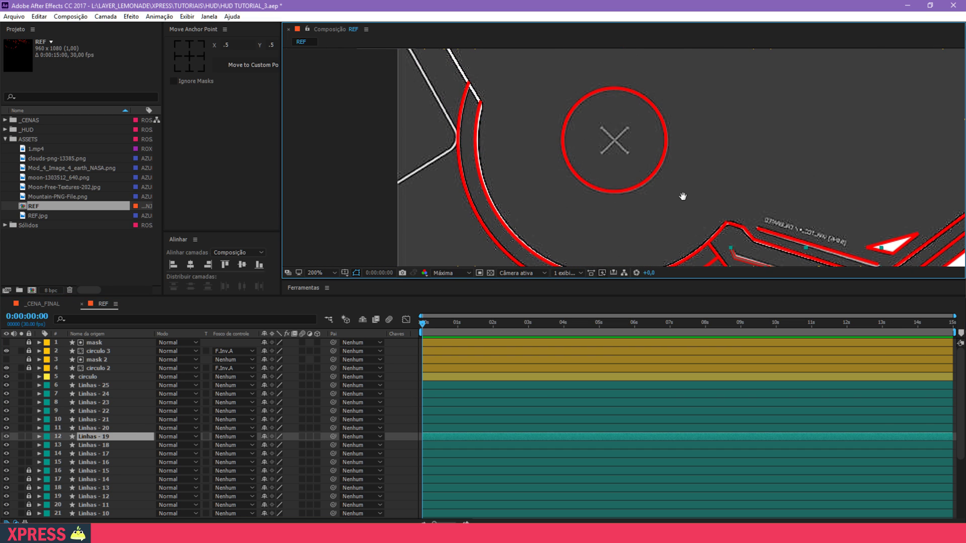
pyautogui.moveTo(604, 206); pyautogui.dragTo(535, 119)
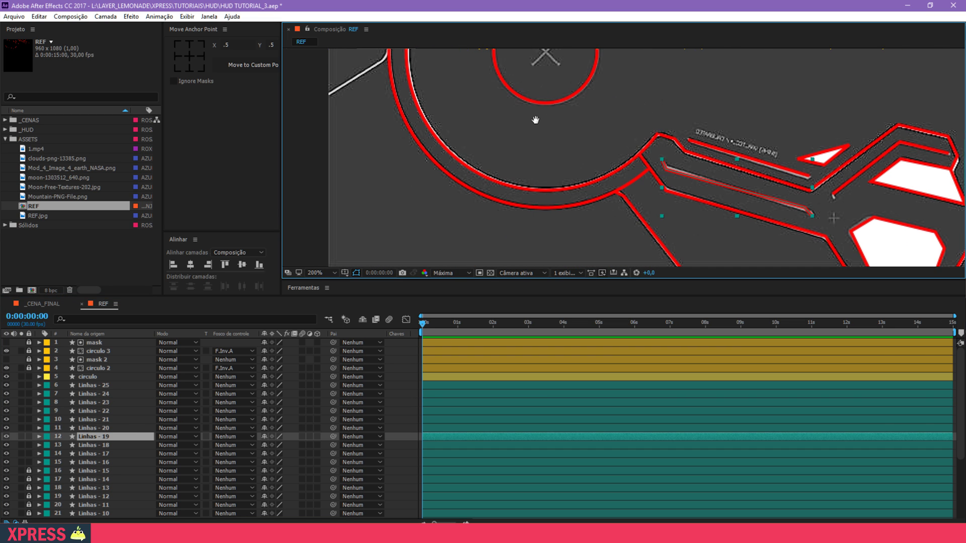
pyautogui.click(664, 141)
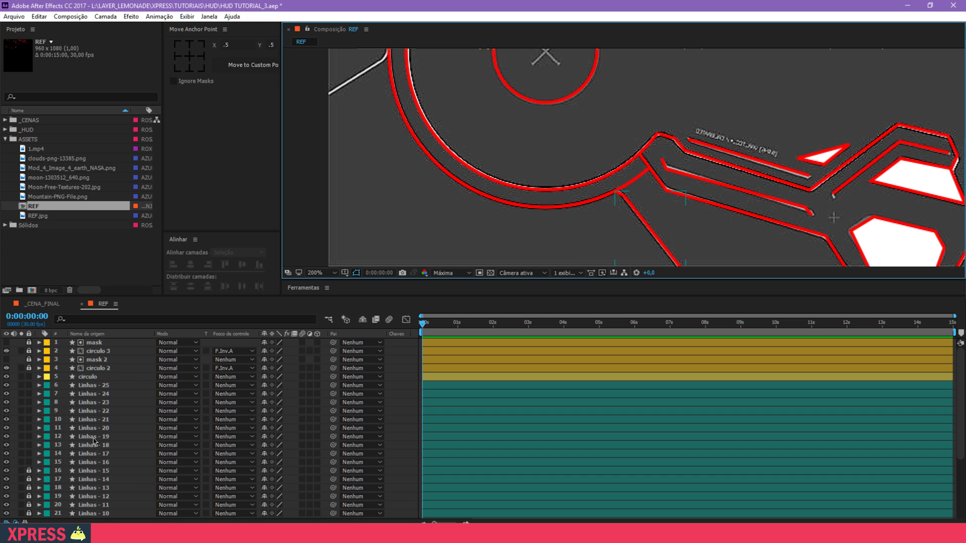
pyautogui.scroll(-4, 79, 455)
pyautogui.moveTo(29, 385); pyautogui.dragTo(29, 514)
# Step: Examine the corner of the Linhas - 15 outline where it meets the inner arc, and clear the selection
pyautogui.click(667, 138)
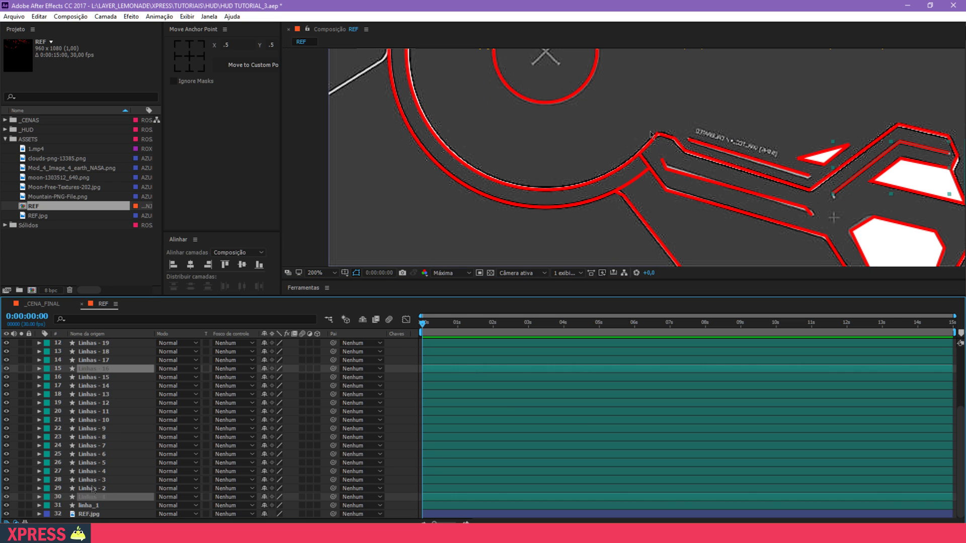
pyautogui.click(707, 159)
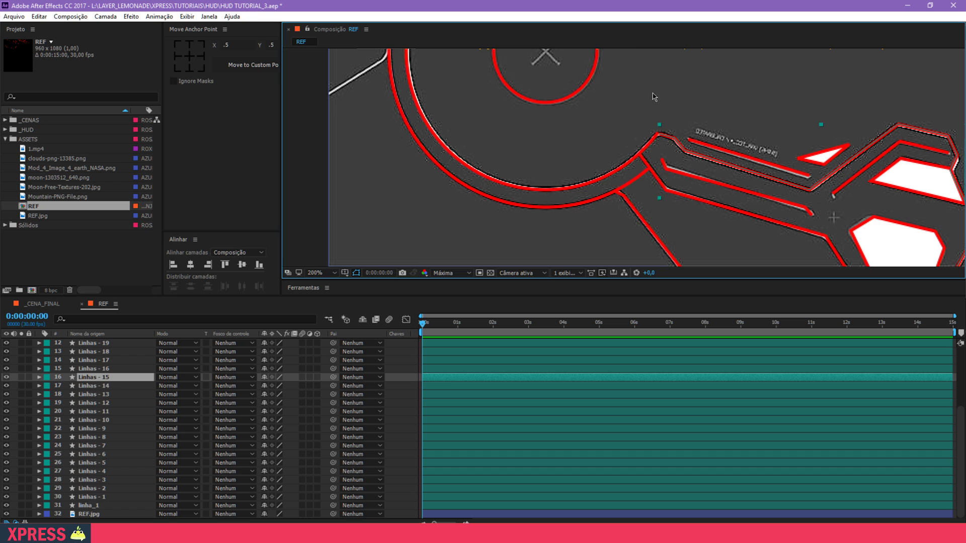
pyautogui.scroll(2, 677, 162)
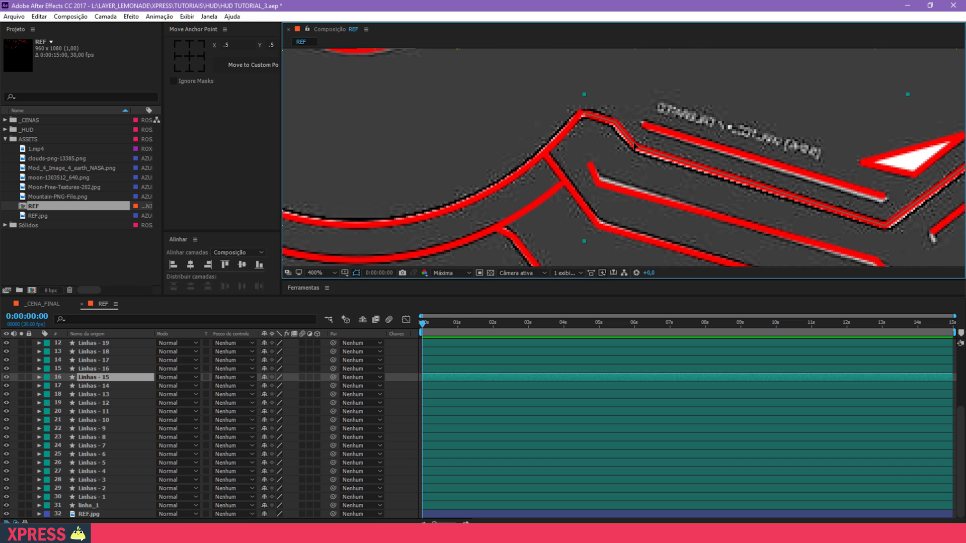
pyautogui.click(586, 115)
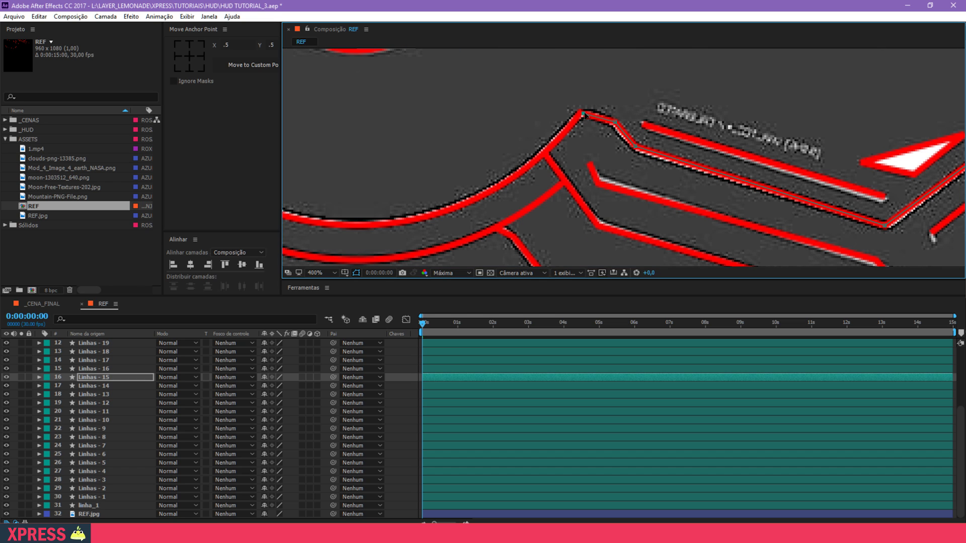
pyautogui.click(324, 273)
pyautogui.click(330, 286)
pyautogui.press('v')
pyautogui.click(420, 180)
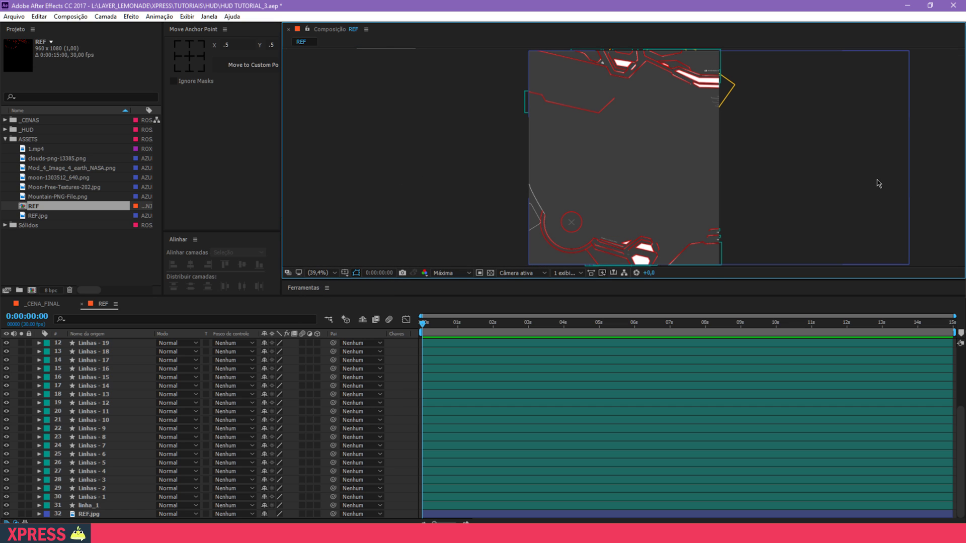
# Step: Draw a straight Pen tool line from just outside the composition's left edge down to the inner arc's upper end
pyautogui.click(590, 201)
pyautogui.moveTo(544, 188); pyautogui.dragTo(559, 158)
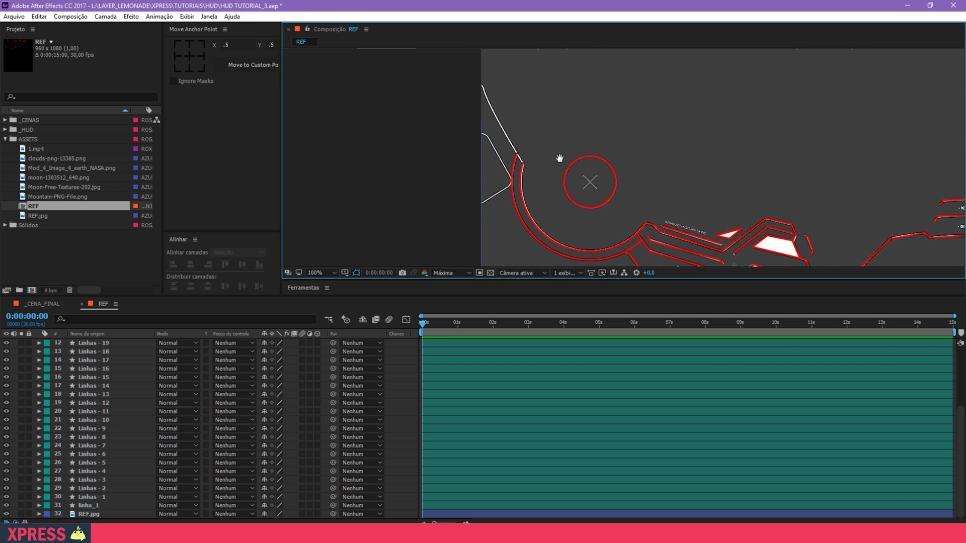
pyautogui.click(477, 77)
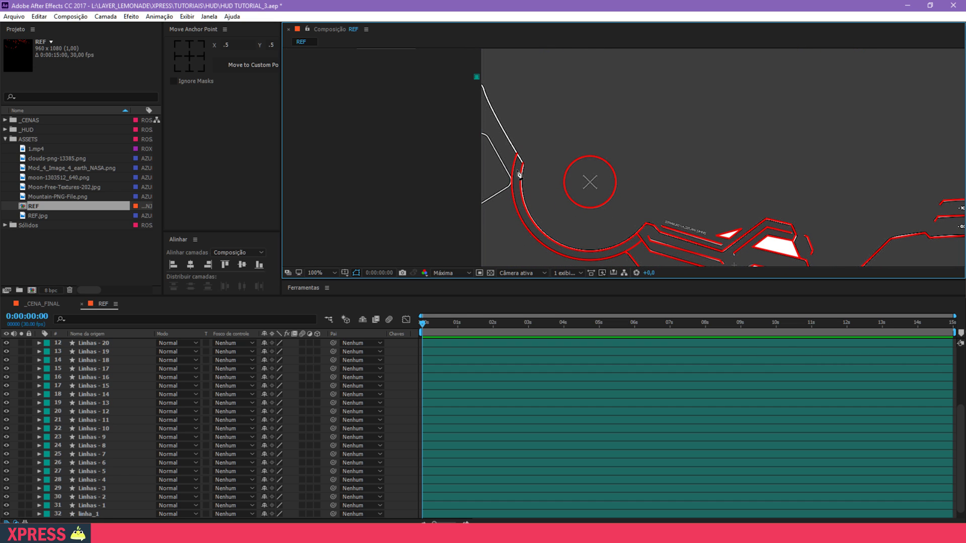
pyautogui.click(524, 165)
# Step: Give the new line a solid red 3 px stroke and no fill
pyautogui.moveTo(421, 280); pyautogui.dragTo(428, 249)
pyautogui.click(394, 284)
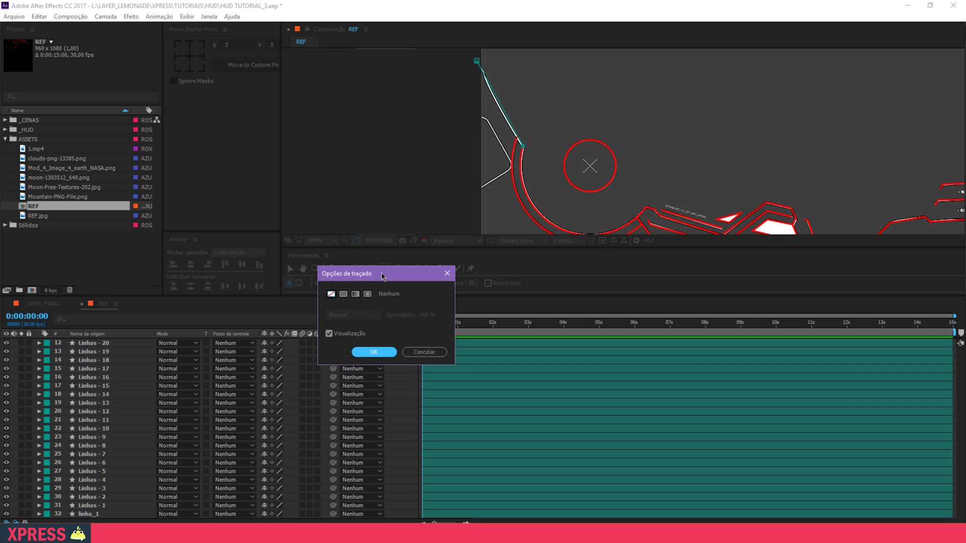
pyautogui.click(343, 293)
pyautogui.click(365, 352)
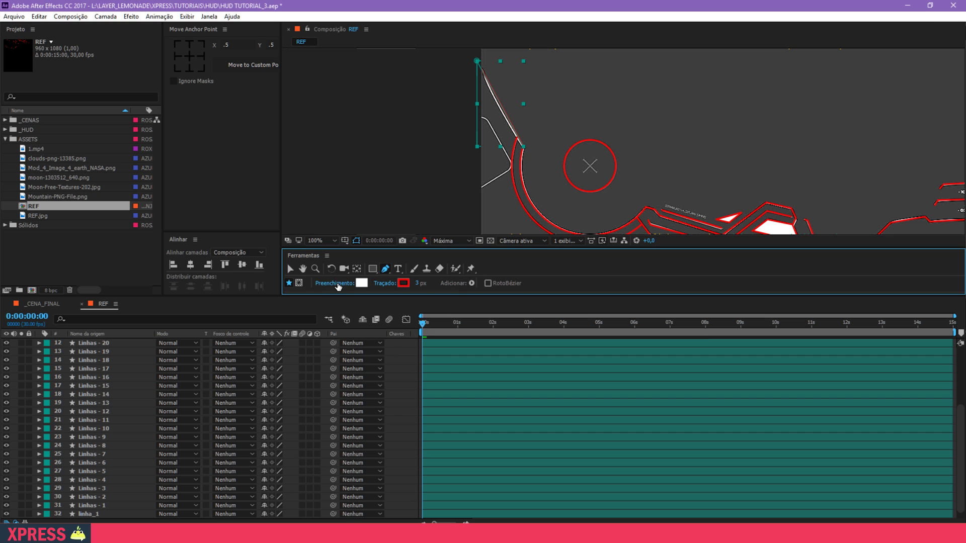
pyautogui.click(339, 285)
pyautogui.click(371, 349)
# Step: Fine-tune the new line's lower end point so it meets the upper end of the inner arc
pyautogui.scroll(5, 535, 166)
pyautogui.moveTo(587, 241); pyautogui.dragTo(585, 251)
pyautogui.press('z')
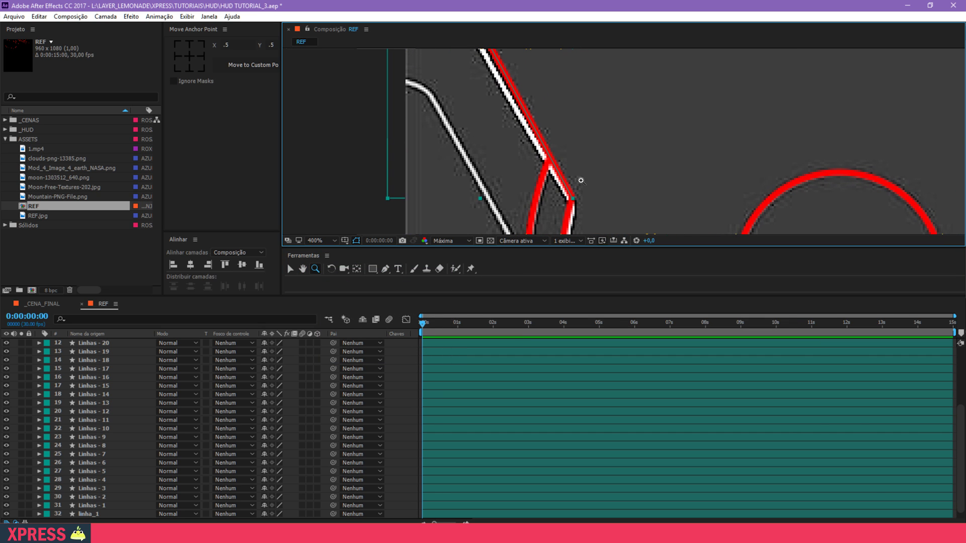
pyautogui.keyDown('alt'); pyautogui.click(593, 167); pyautogui.keyUp('alt')
pyautogui.press('space')
pyautogui.moveTo(614, 136); pyautogui.dragTo(554, 198)
pyautogui.press('g')
pyautogui.press('space')
pyautogui.moveTo(463, 55); pyautogui.dragTo(459, 89)
pyautogui.click(454, 83)
pyautogui.press('space')
pyautogui.moveTo(500, 149); pyautogui.dragTo(483, 85)
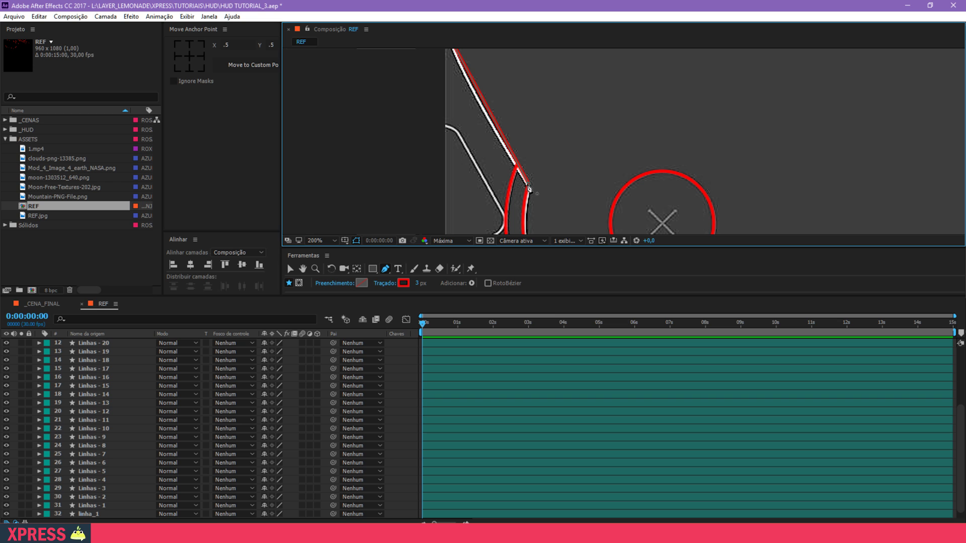
pyautogui.moveTo(528, 185); pyautogui.dragTo(527, 187)
# Step: Shift the new line's upper end point slightly outward so the line follows the reference's white diagonal
pyautogui.press('space')
pyautogui.moveTo(533, 145); pyautogui.dragTo(540, 188)
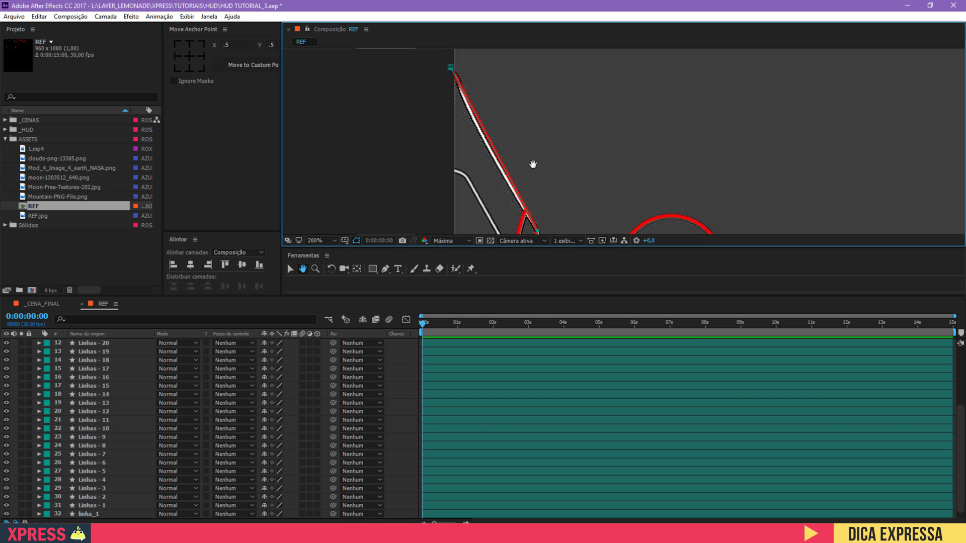
pyautogui.moveTo(451, 68); pyautogui.dragTo(447, 70)
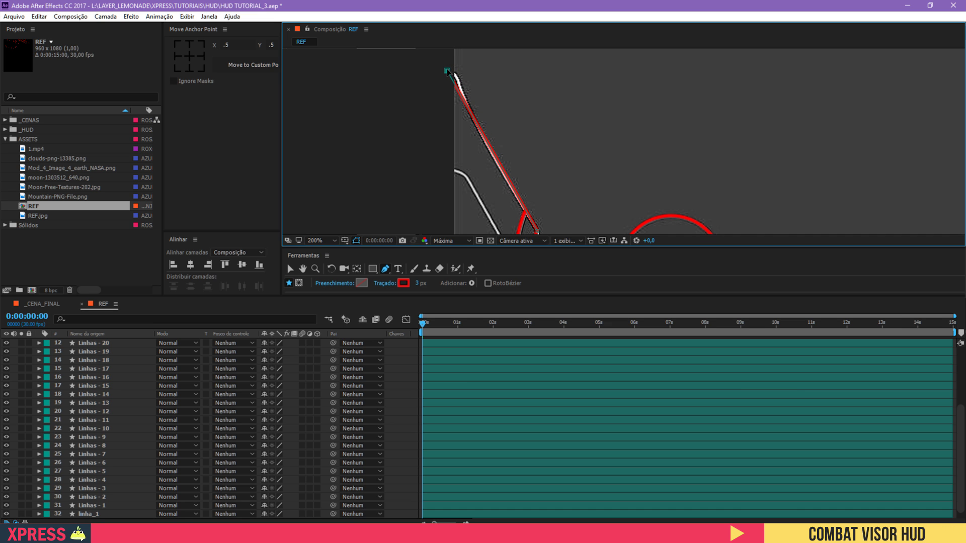
# Step: Examine the traced outlines across the composition against the reference, ending with the whole composition in view
pyautogui.press('space')
pyautogui.moveTo(494, 152); pyautogui.dragTo(505, 104)
pyautogui.moveTo(723, 232); pyautogui.dragTo(481, 198)
pyautogui.moveTo(784, 226); pyautogui.dragTo(544, 96)
pyautogui.moveTo(764, 164); pyautogui.dragTo(514, 229)
pyautogui.moveTo(551, 143); pyautogui.dragTo(574, 206)
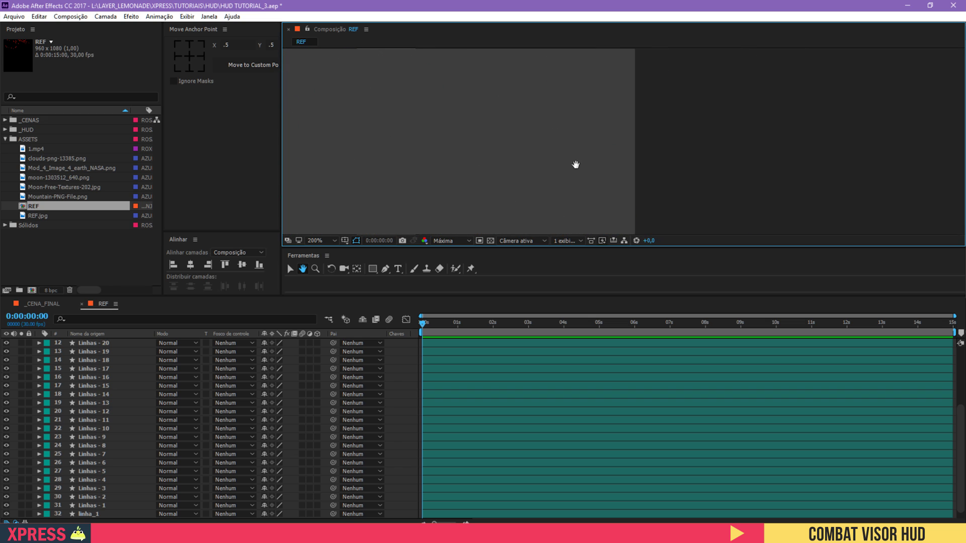
pyautogui.moveTo(588, 137); pyautogui.dragTo(634, 229)
pyautogui.moveTo(596, 108); pyautogui.dragTo(647, 246)
pyautogui.moveTo(630, 126); pyautogui.dragTo(649, 233)
pyautogui.moveTo(638, 182); pyautogui.dragTo(941, 263)
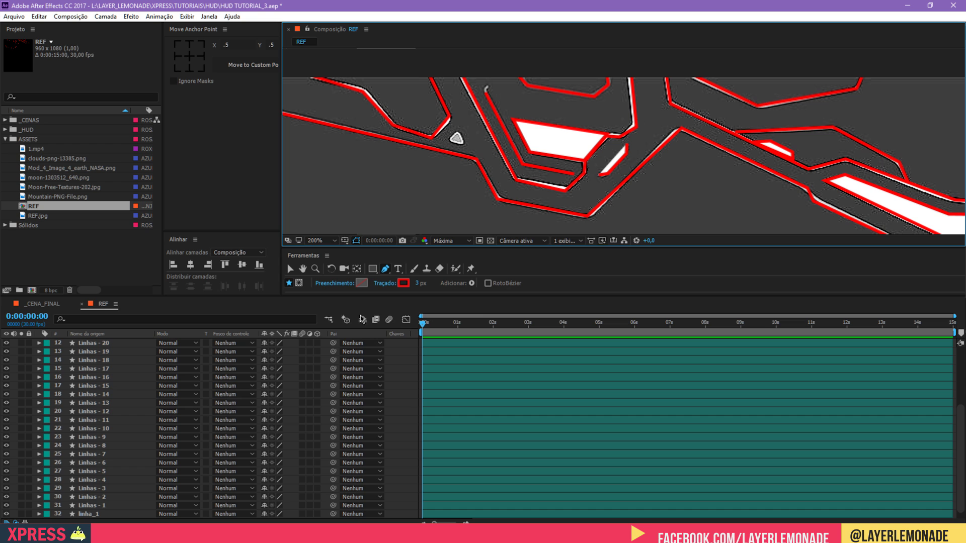
pyautogui.click(323, 241)
pyautogui.click(333, 252)
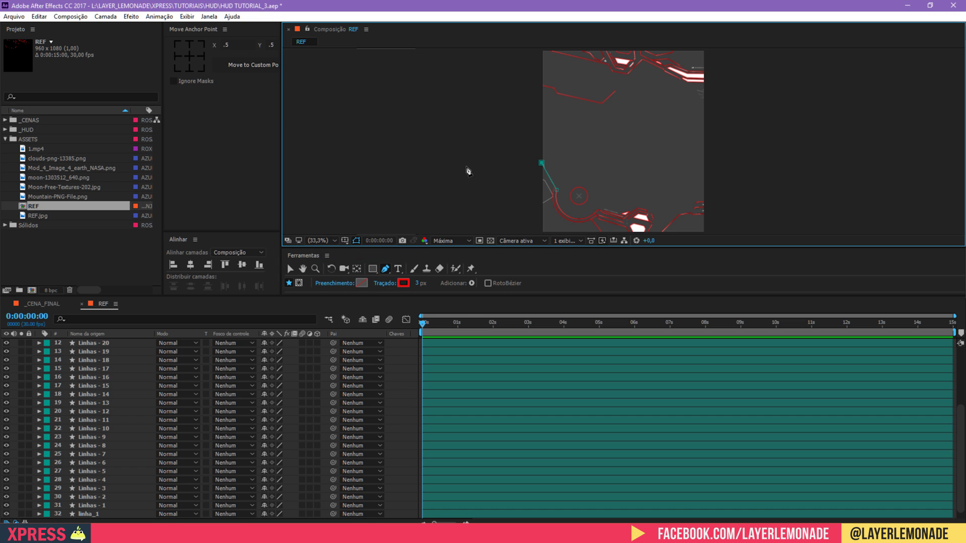
# Step: Hide the REF.jpg reference layer and save the project
pyautogui.press('v')
pyautogui.hotkey('ctrl', 's')
pyautogui.scroll(-1, 124, 423)
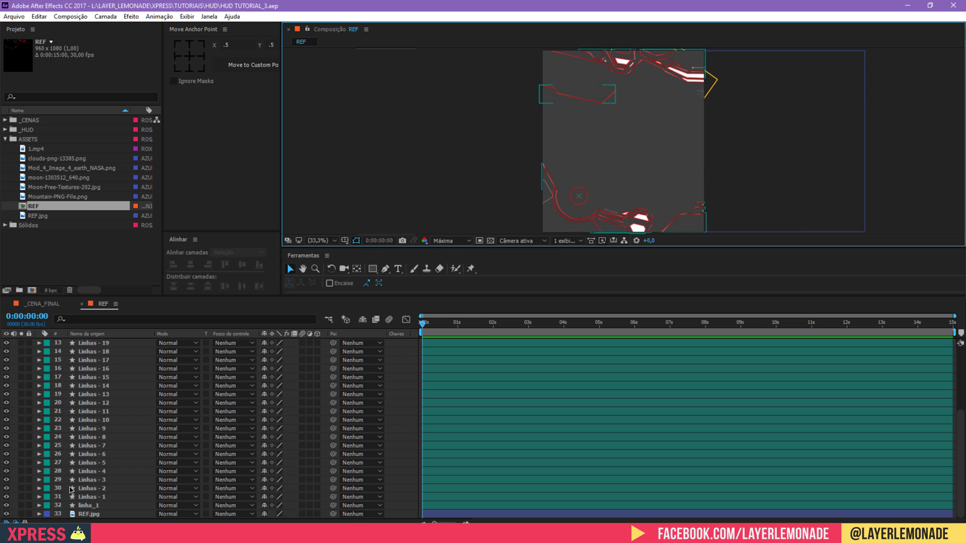
pyautogui.click(7, 513)
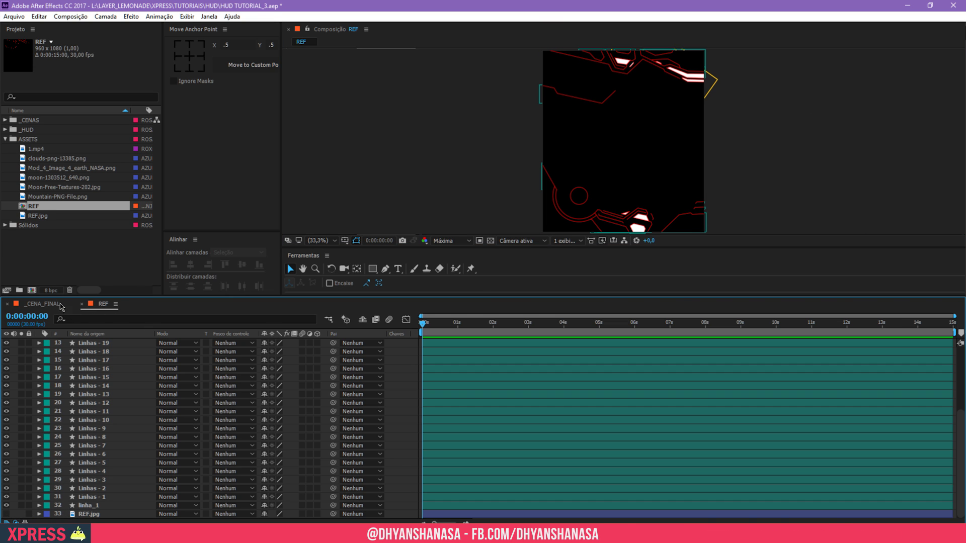
pyautogui.click(66, 242)
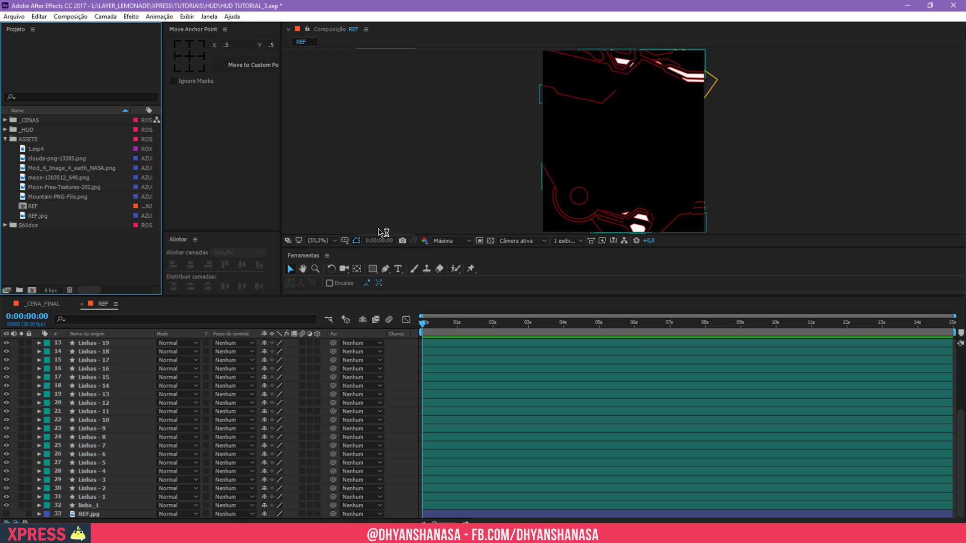
pyautogui.hotkey('ctrl', 's')
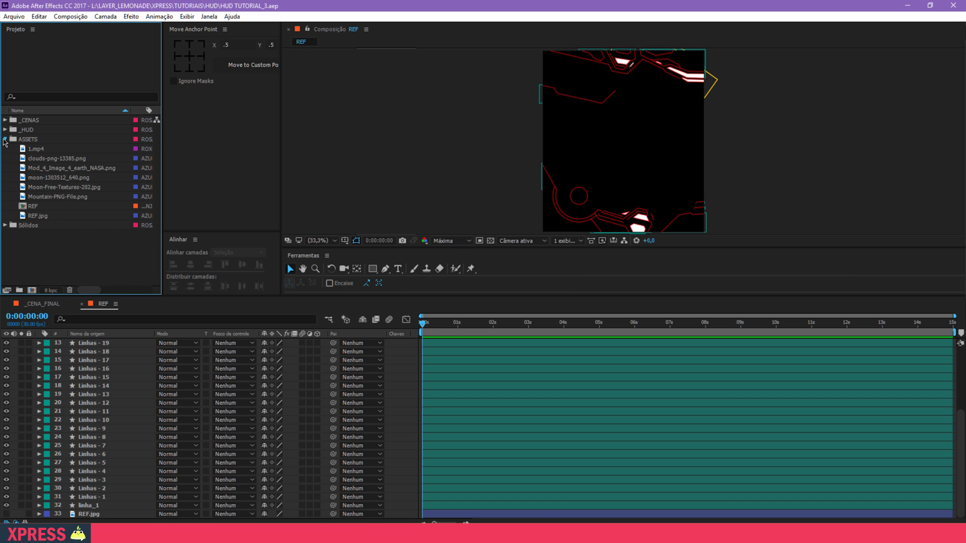
# Step: Move the REF composition from the ASSETS folder into the _HUD folder and collapse ASSETS
pyautogui.click(5, 139)
pyautogui.click(5, 129)
pyautogui.click(6, 139)
pyautogui.click(49, 208)
pyautogui.moveTo(47, 211); pyautogui.dragTo(13, 131)
pyautogui.click(5, 149)
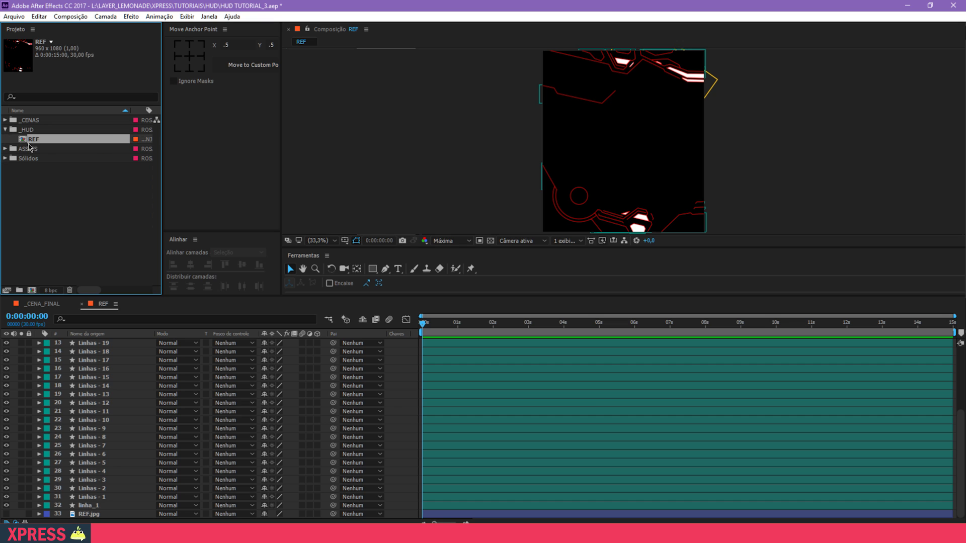
# Step: Rename the REF composition as BASE and create a new composition from it
pyautogui.press('Return')
pyautogui.write('BASE')
pyautogui.press('Return')
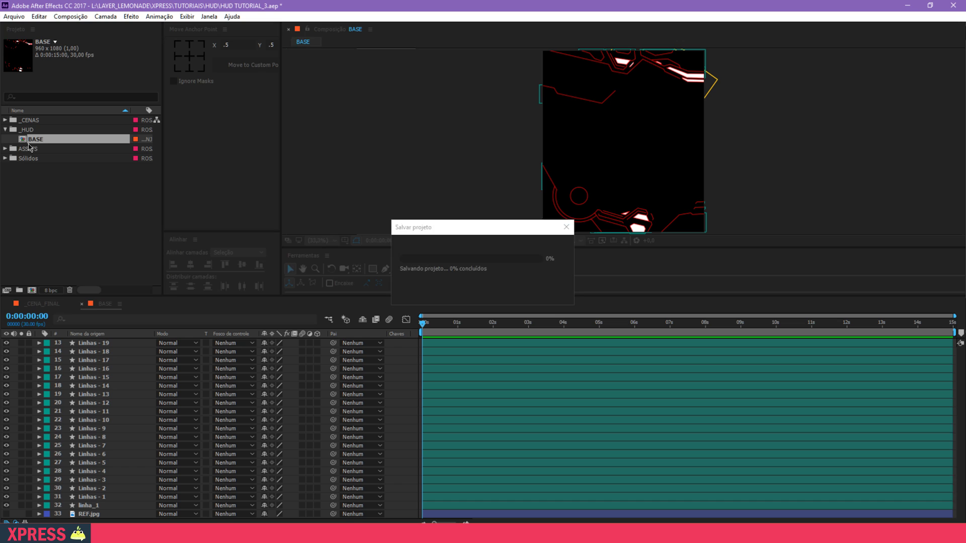
pyautogui.moveTo(40, 141); pyautogui.dragTo(33, 291)
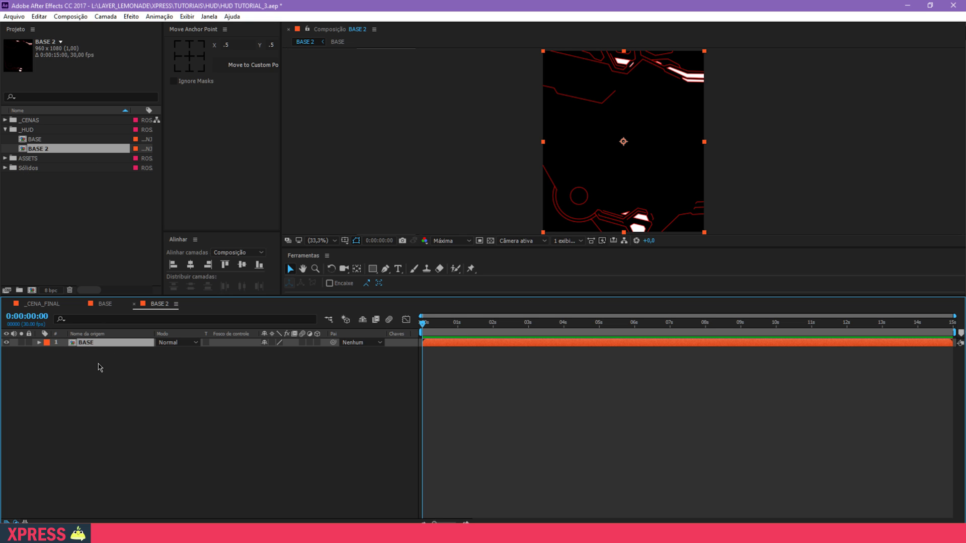
# Step: Set the BASE 2 composition's width to 1920 px and align the nested BASE layer to the composition's left edge
pyautogui.hotkey('ctrl', 'k')
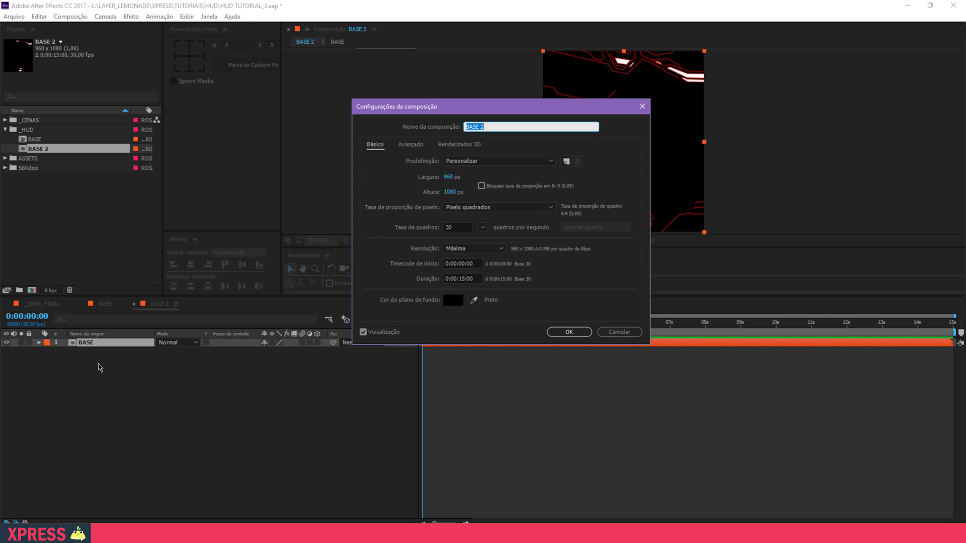
pyautogui.doubleClick(447, 177)
pyautogui.write('1')
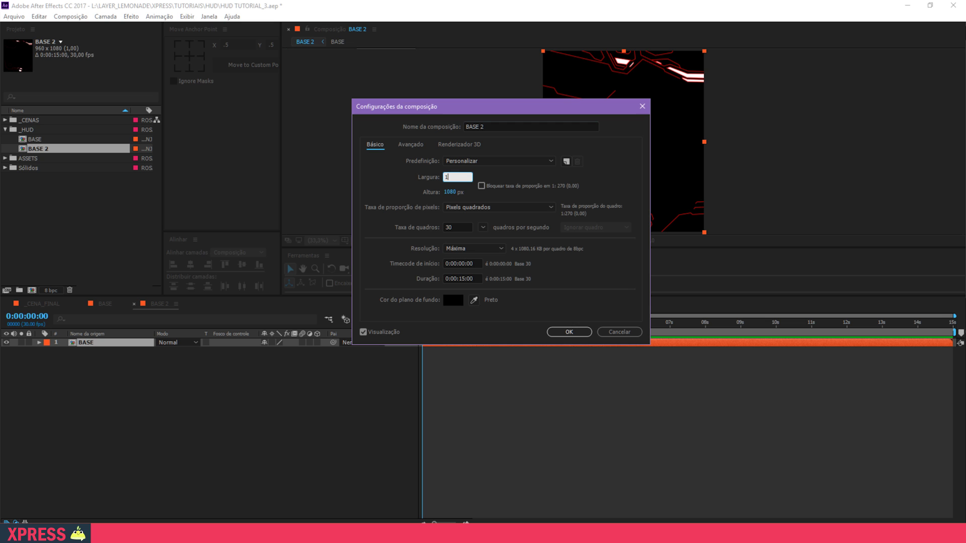
pyautogui.write('920')
pyautogui.press('Return')
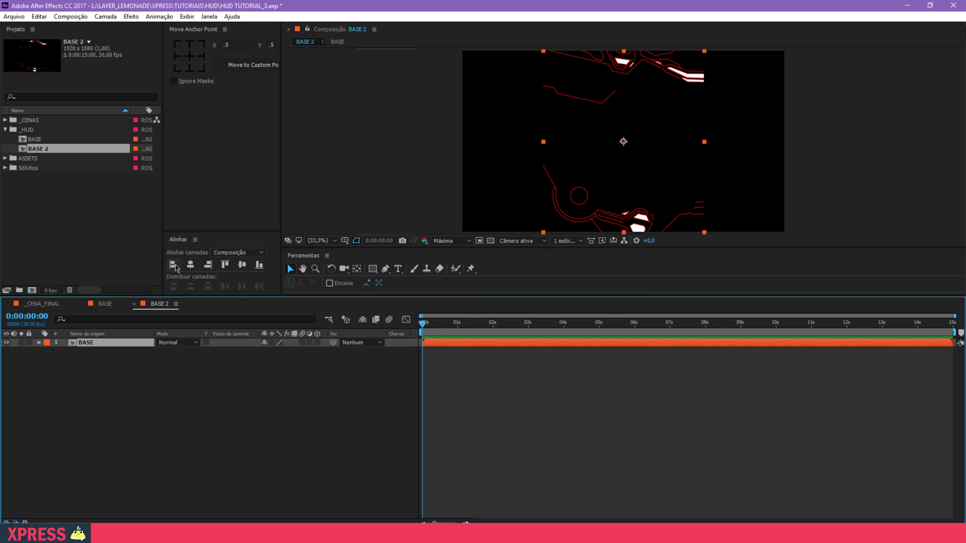
pyautogui.click(177, 265)
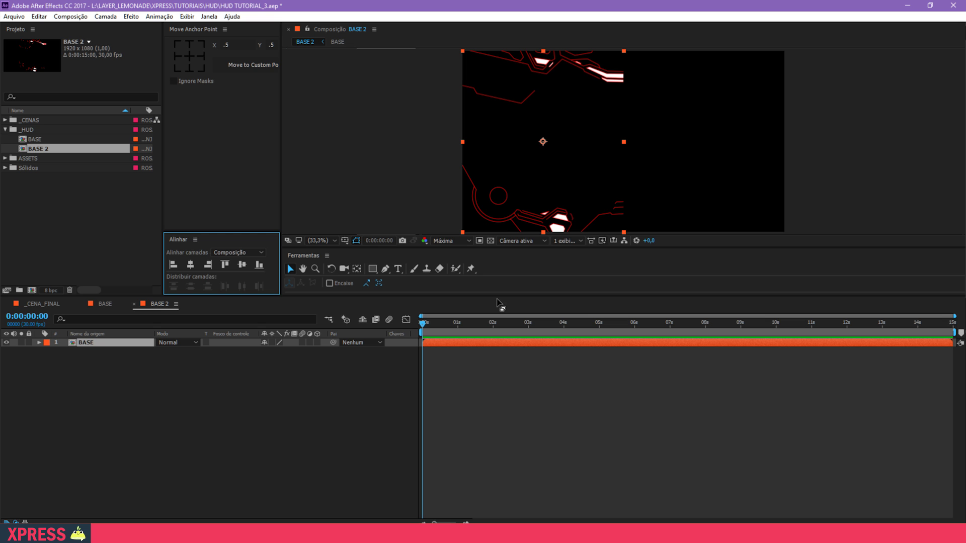
pyautogui.moveTo(467, 165); pyautogui.dragTo(435, 280)
pyautogui.hotkey('ctrl', 'z')
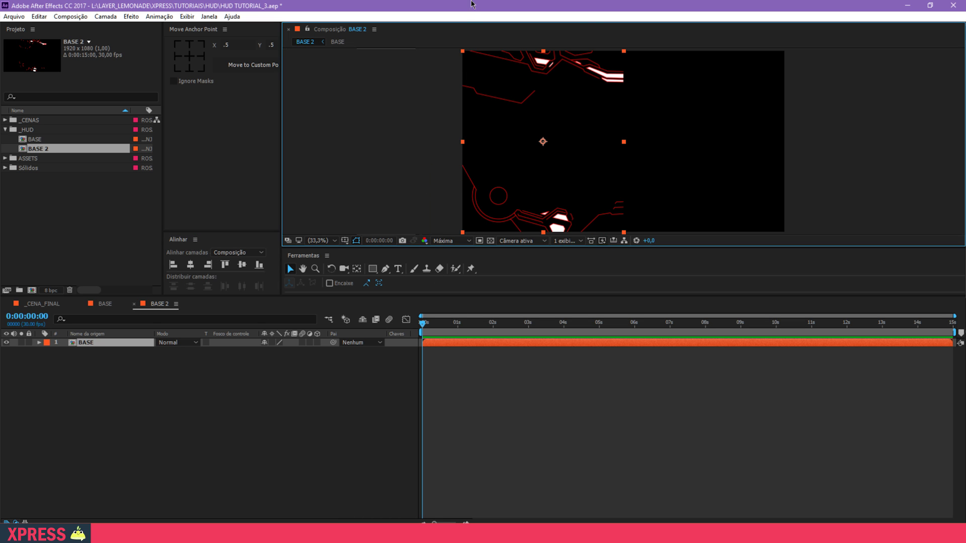
pyautogui.click(209, 16)
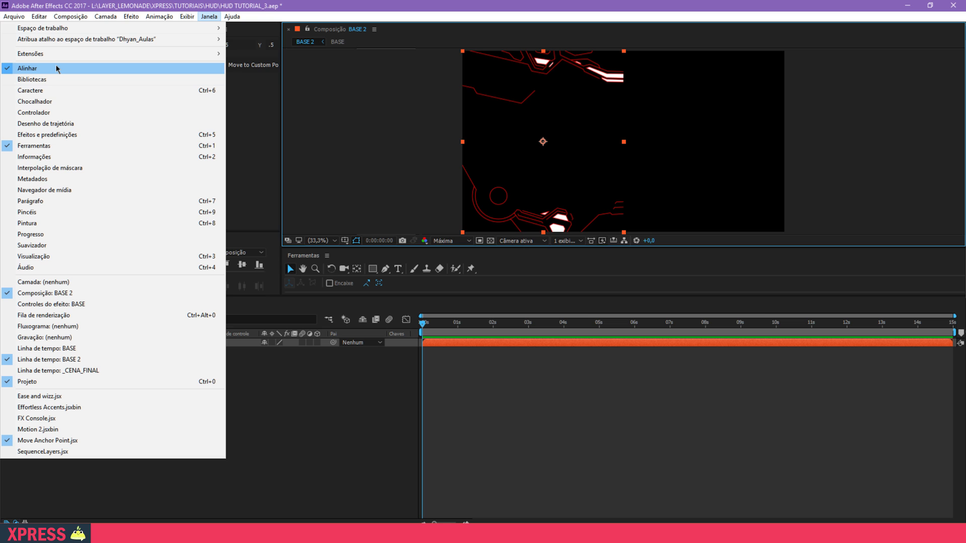
pyautogui.click(328, 429)
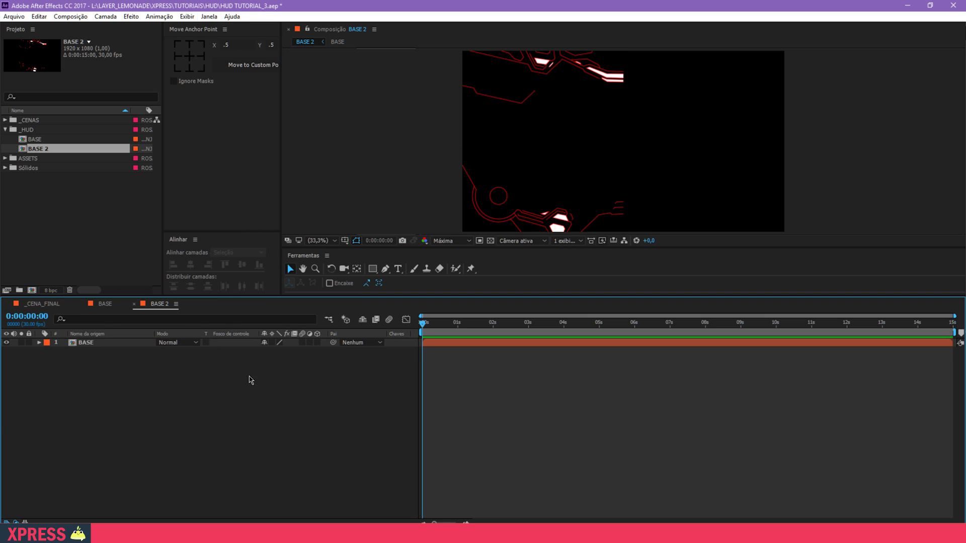
# Step: Duplicate the BASE layer and mirror the copy horizontally by setting its unlinked horizontal scale to -100%
pyautogui.click(94, 346)
pyautogui.hotkey('ctrl', 'd')
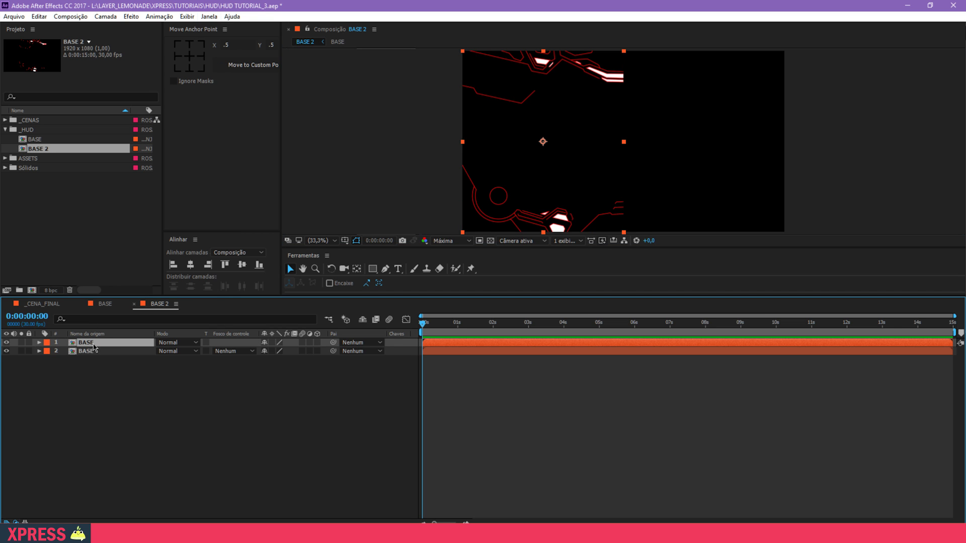
pyautogui.press('s')
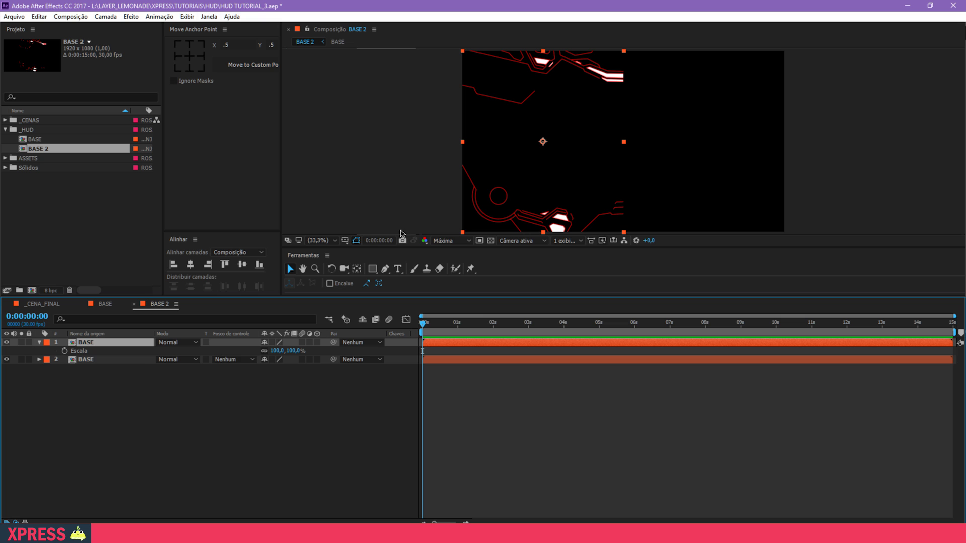
pyautogui.click(264, 352)
pyautogui.click(276, 352)
pyautogui.click(273, 351)
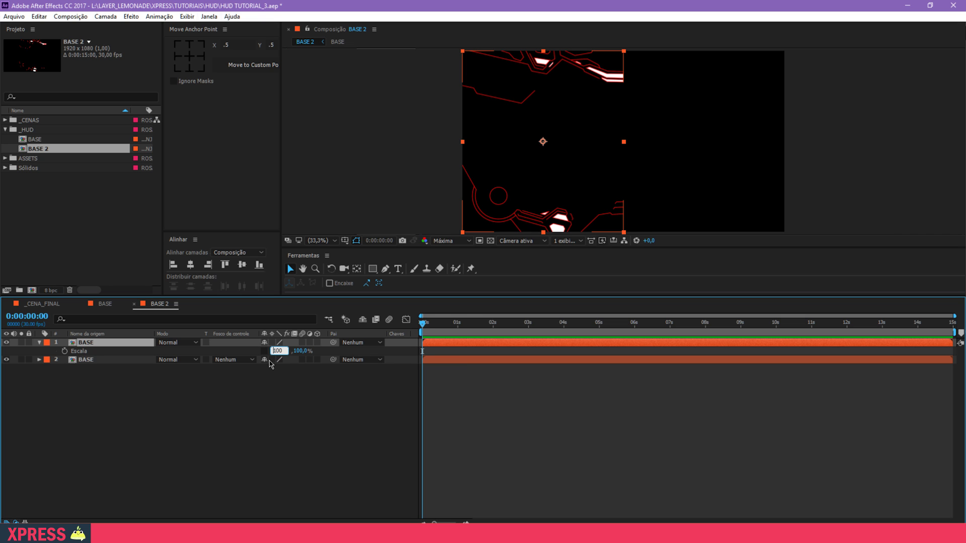
pyautogui.write('-')
pyautogui.press('Return')
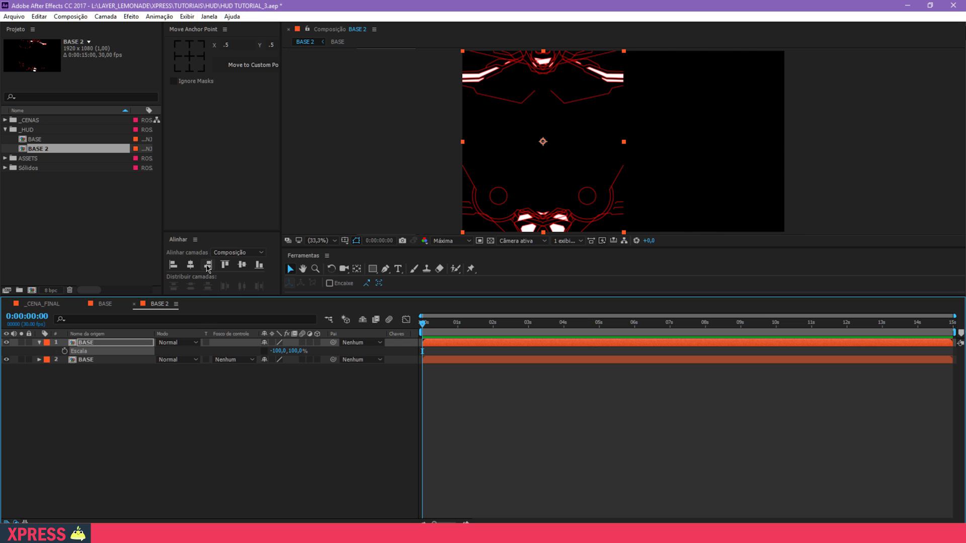
# Step: Align the mirrored BASE copy to the composition's right edge, collapse the layer properties and save the project
pyautogui.click(224, 405)
pyautogui.hotkey('ctrl', 'a')
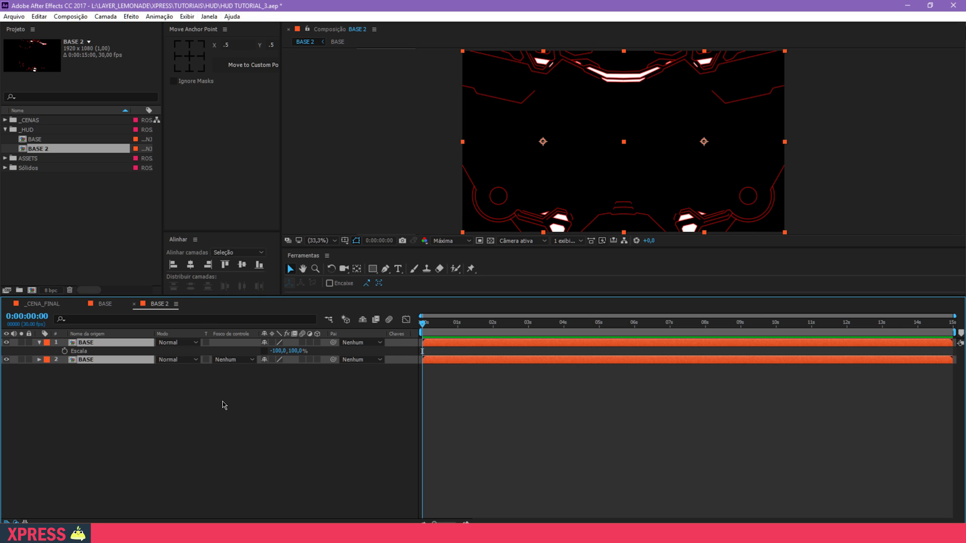
pyautogui.press('u')
pyautogui.click(248, 403)
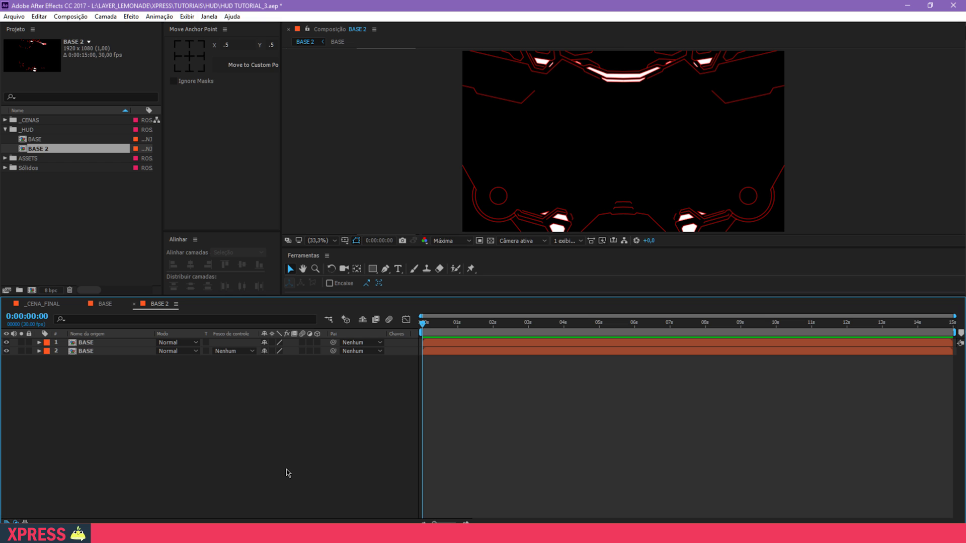
pyautogui.hotkey('ctrl', 's')
# Step: Switch to File Explorer and play HUD_RENDER.mp4 from the HUD TUTORIAL 2_AME folder to examine the rendered HUD
pyautogui.press('super+Tab')
pyautogui.click(497, 217)
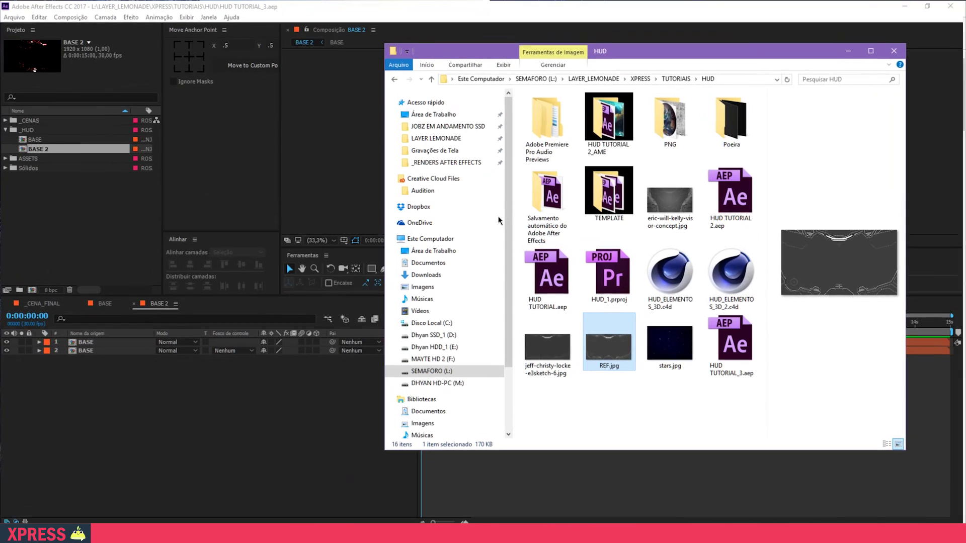
pyautogui.doubleClick(622, 137)
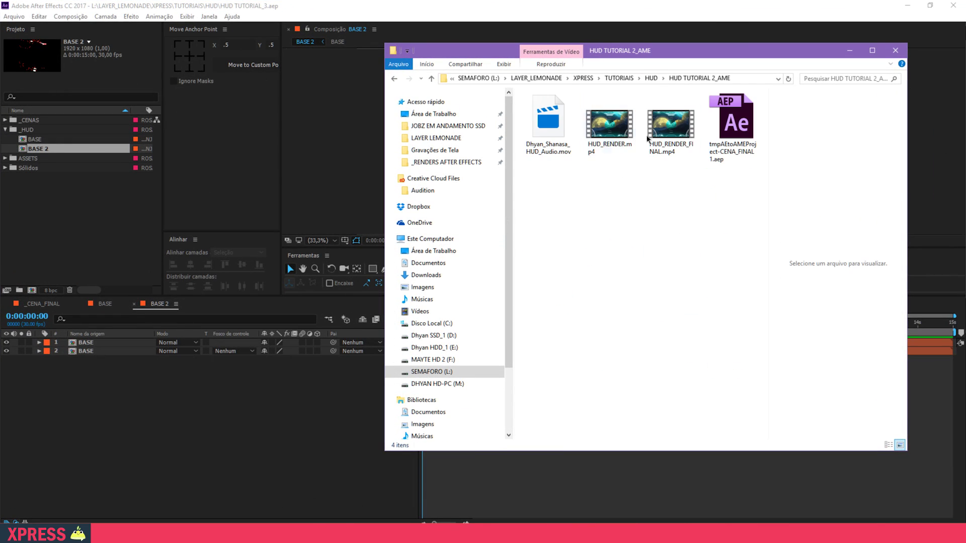
pyautogui.doubleClick(615, 139)
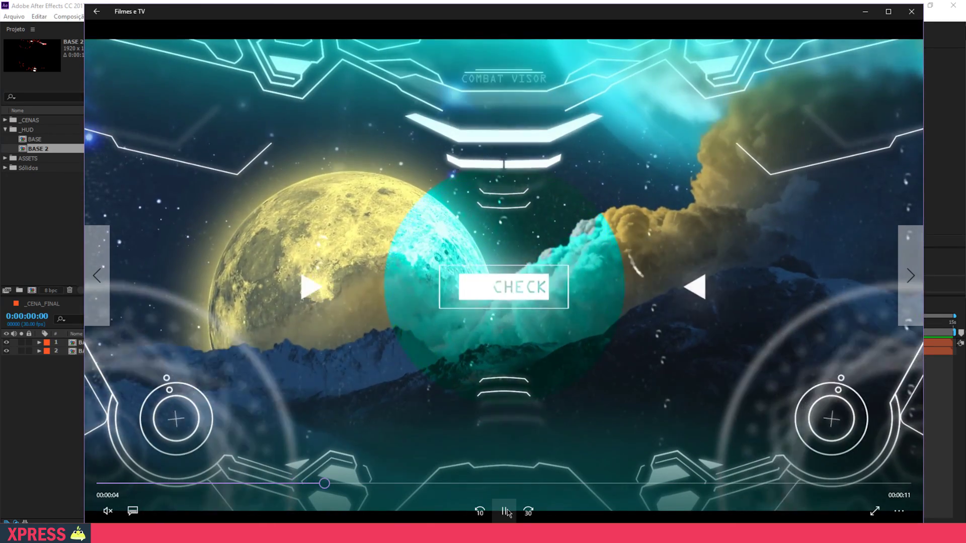
pyautogui.click(506, 507)
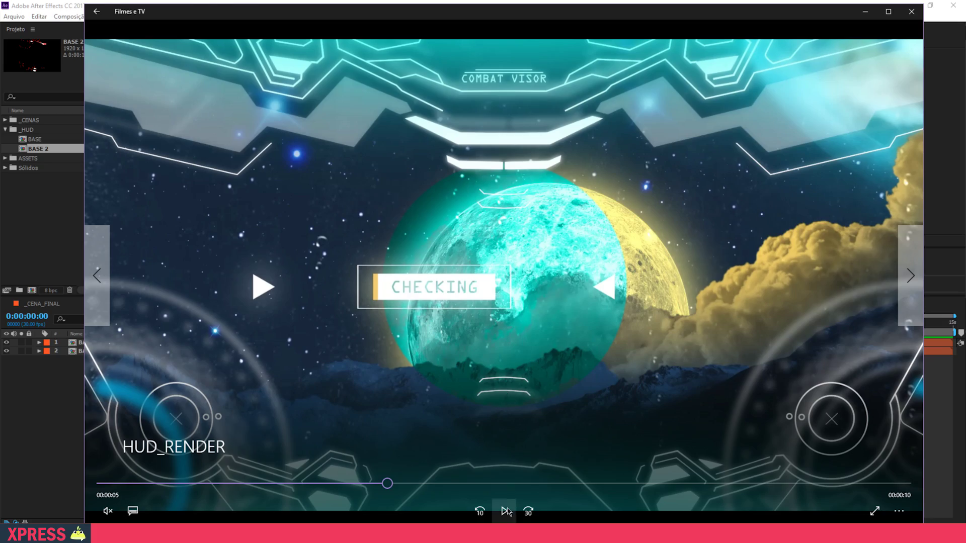
pyautogui.click(509, 505)
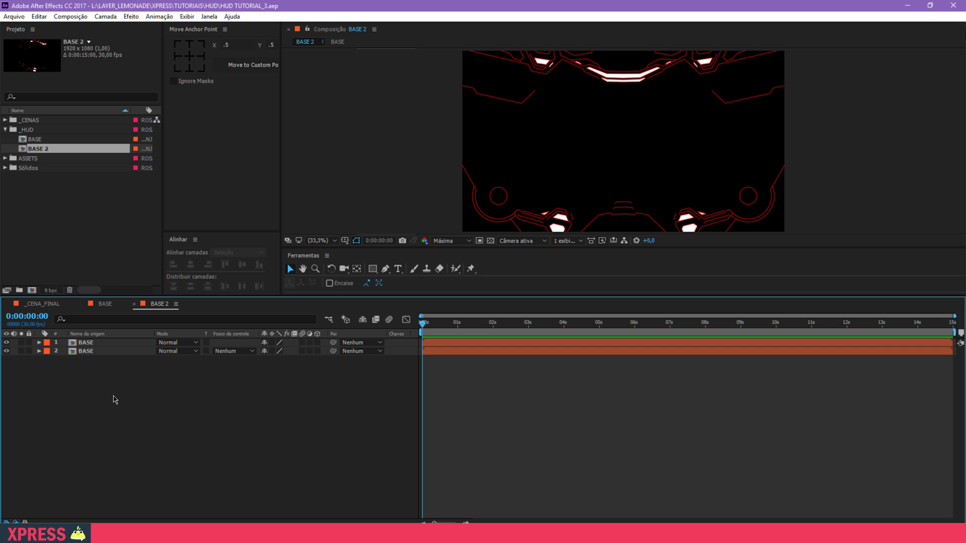
# Step: Lock both BASE layers in the BASE 2 composition and save the project
pyautogui.click(28, 343)
pyautogui.click(28, 351)
pyautogui.hotkey('ctrl', 's')
# Step: Add a new adjustment layer above all layers in the BASE composition
pyautogui.click(105, 304)
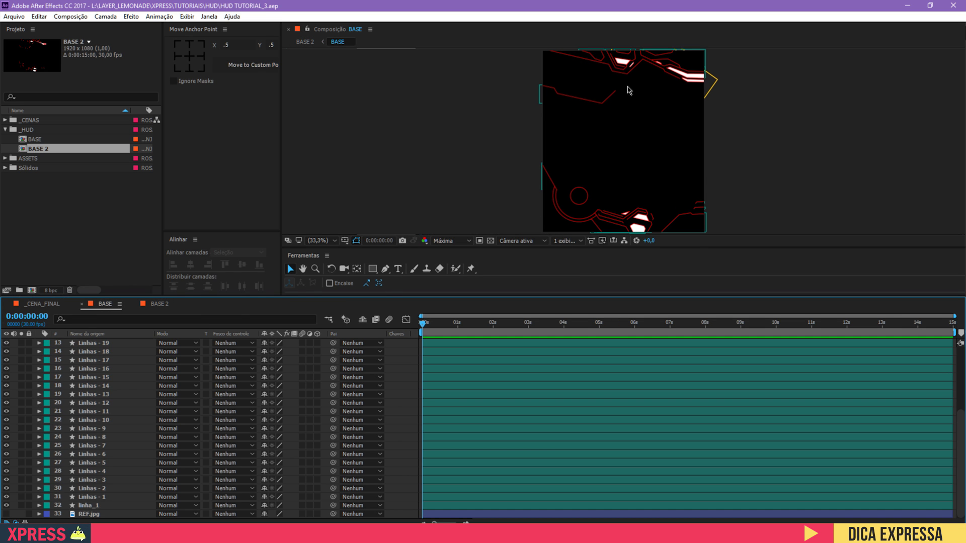
pyautogui.click(158, 304)
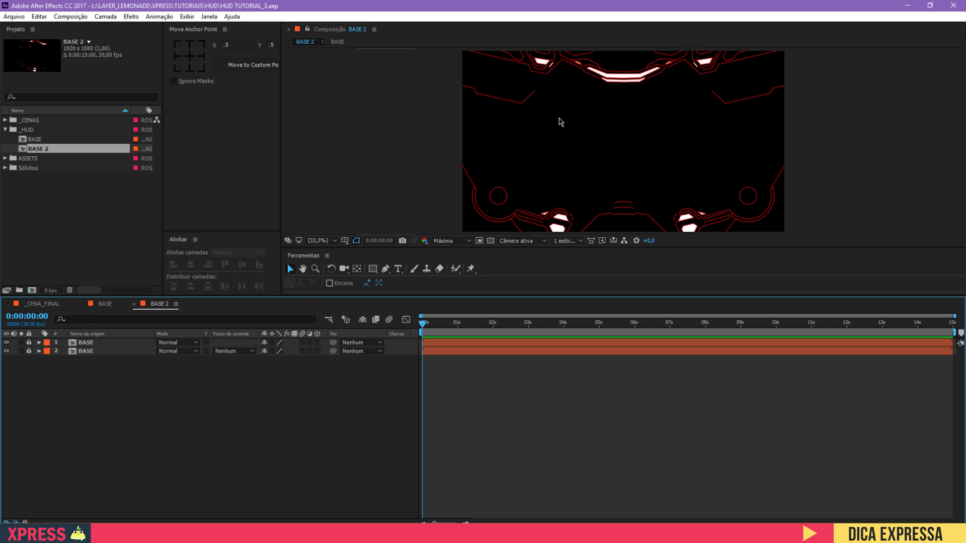
pyautogui.click(116, 305)
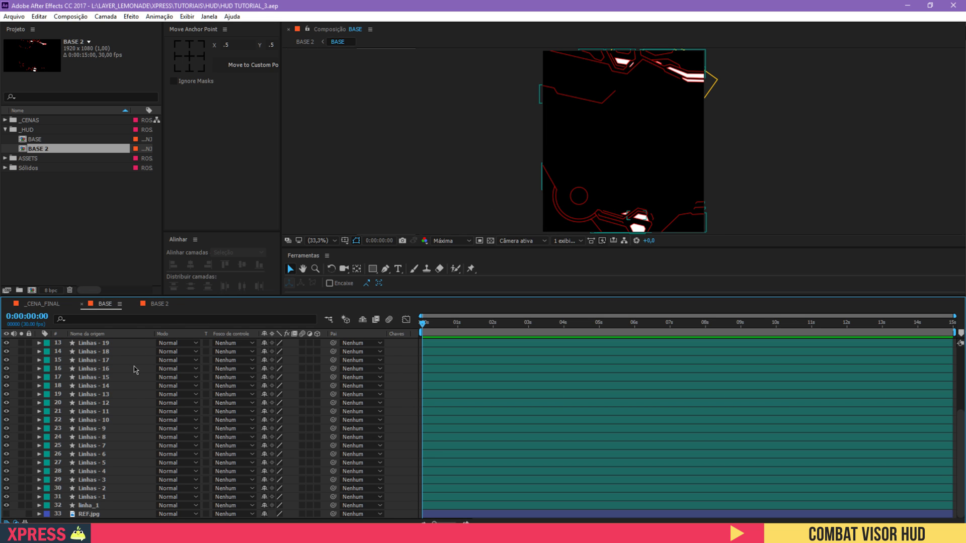
pyautogui.scroll(4, 133, 366)
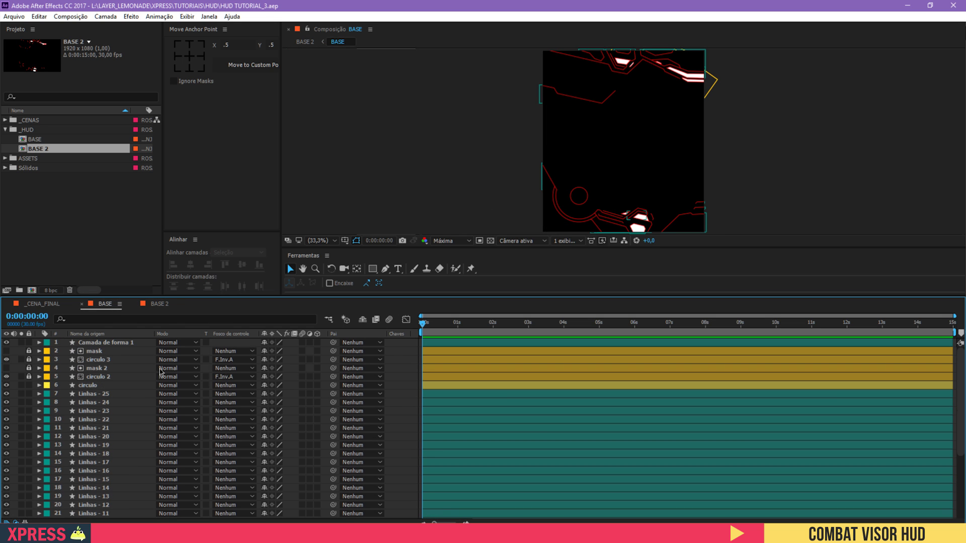
pyautogui.rightClick(399, 342)
pyautogui.moveTo(421, 348)
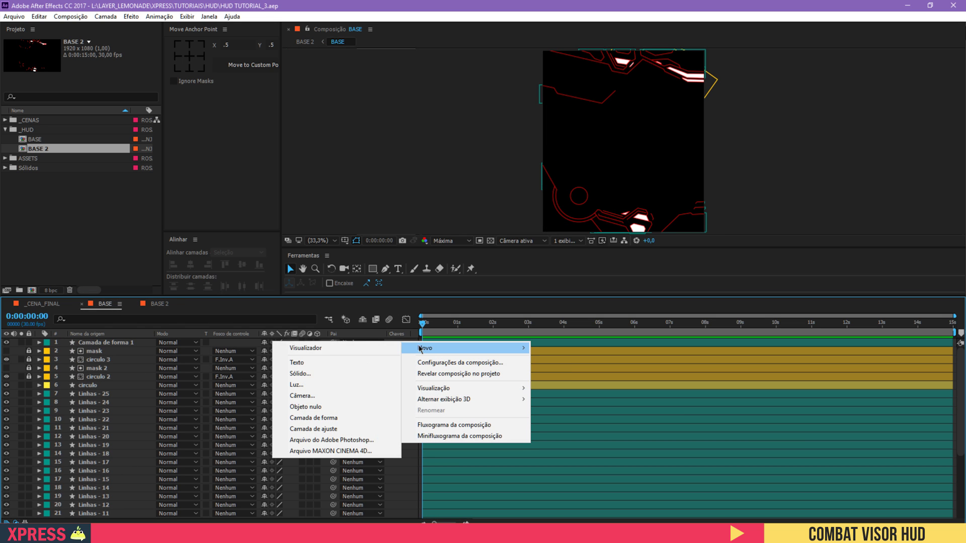
pyautogui.click(313, 429)
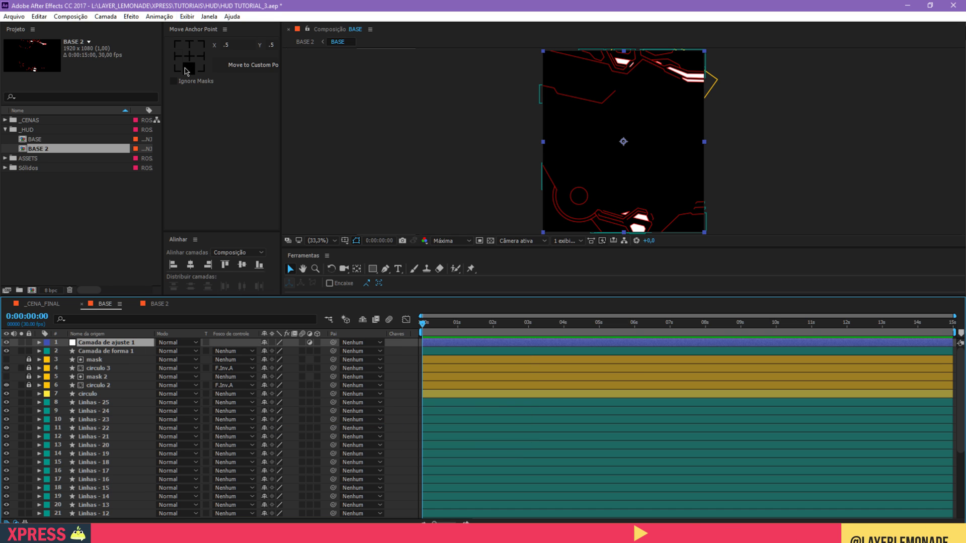
pyautogui.hotkey('ctrl', 'space')
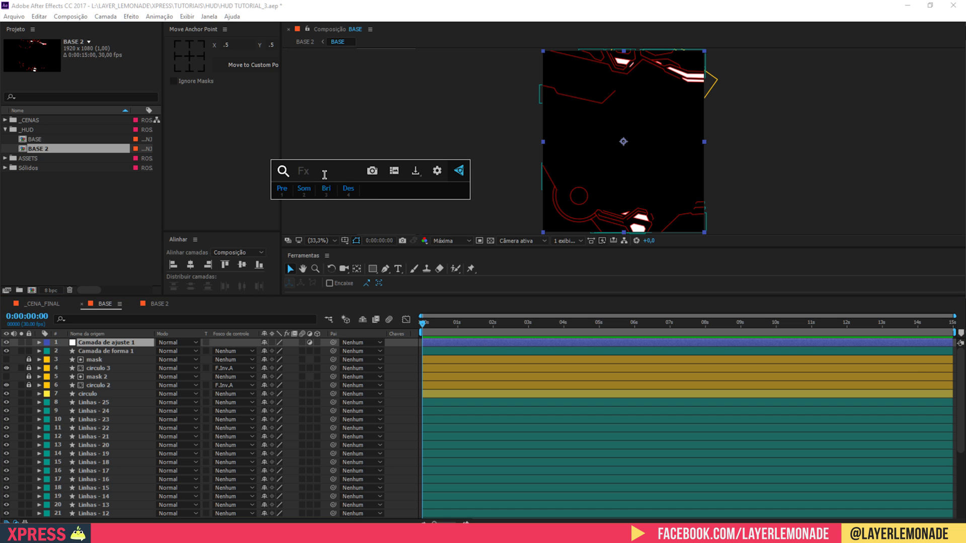
pyautogui.click(105, 16)
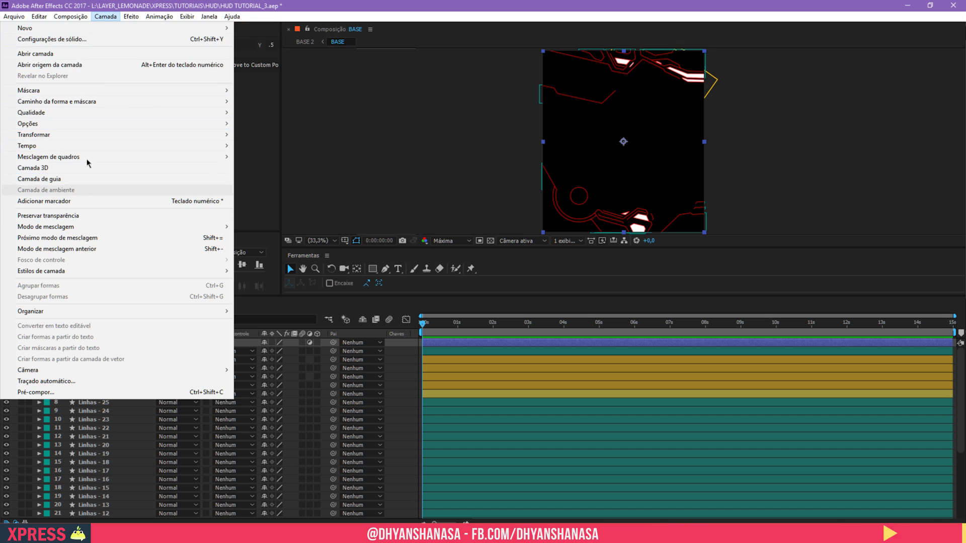
pyautogui.click(133, 351)
pyautogui.click(125, 342)
pyautogui.hotkey('ctrl', 'space')
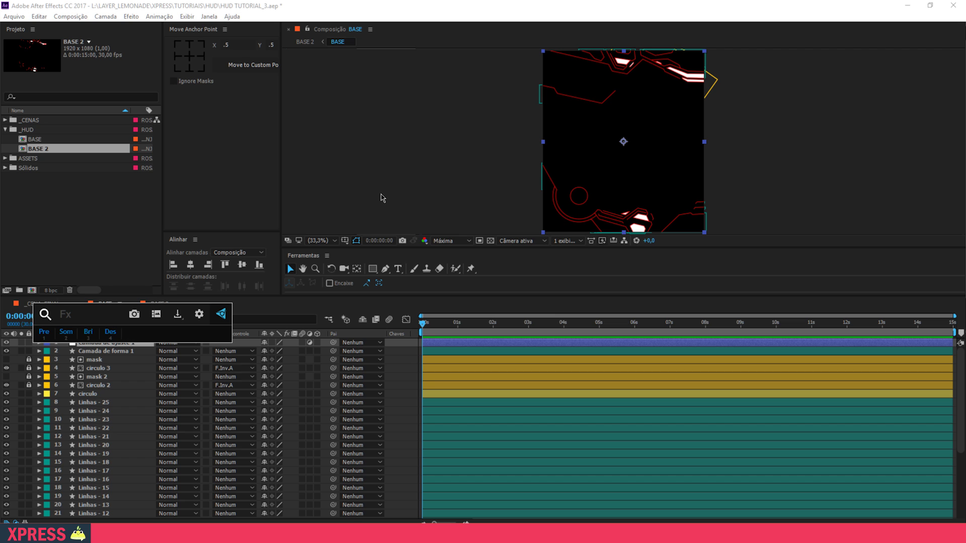
pyautogui.press('Escape')
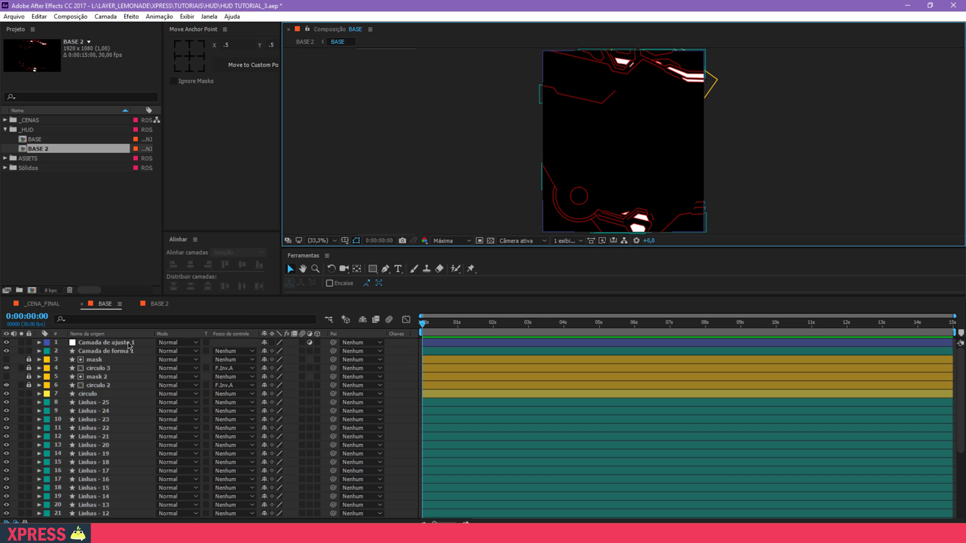
# Step: Apply the Fill (Preenchimento) effect to the adjustment layer, set its color to white and narrow the effect controls area
pyautogui.hotkey('ctrl', 'space')
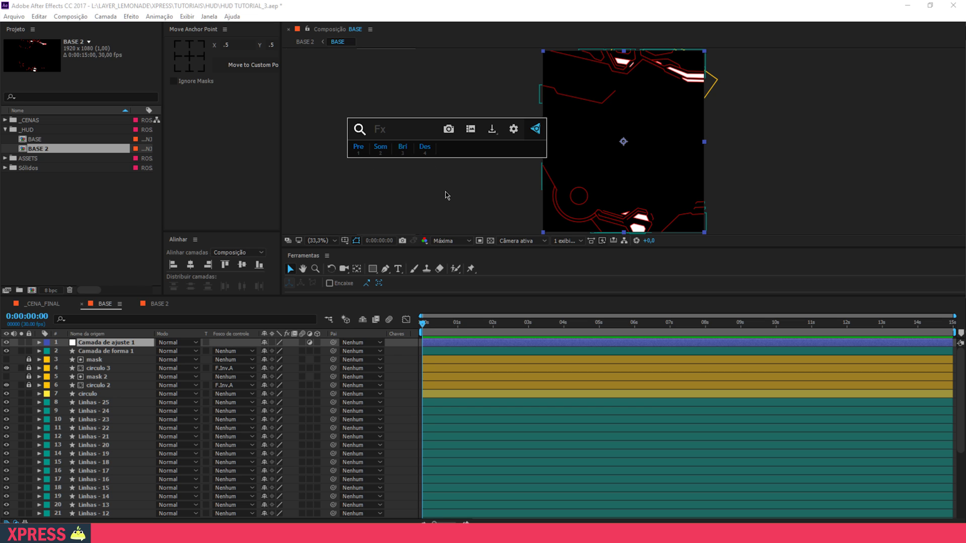
pyautogui.press('1')
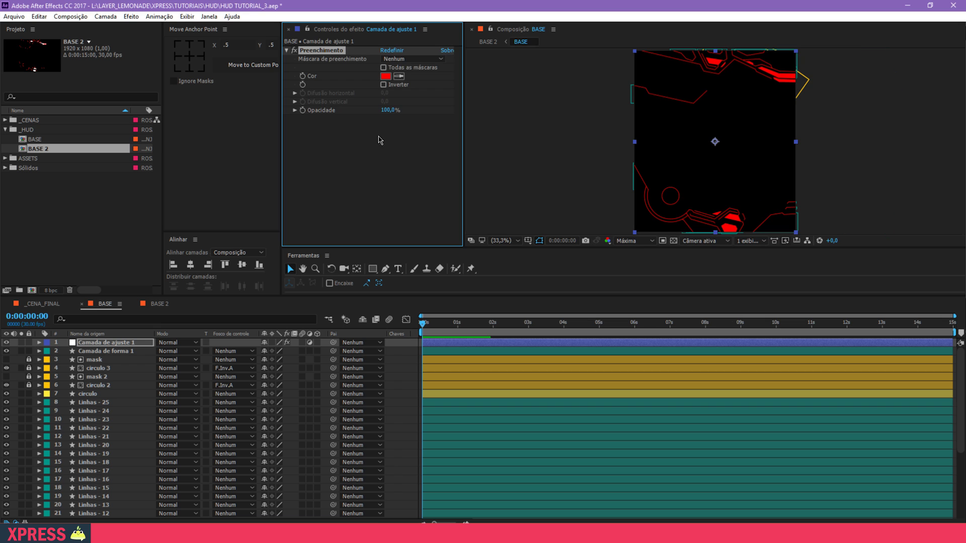
pyautogui.click(386, 76)
pyautogui.click(375, 74)
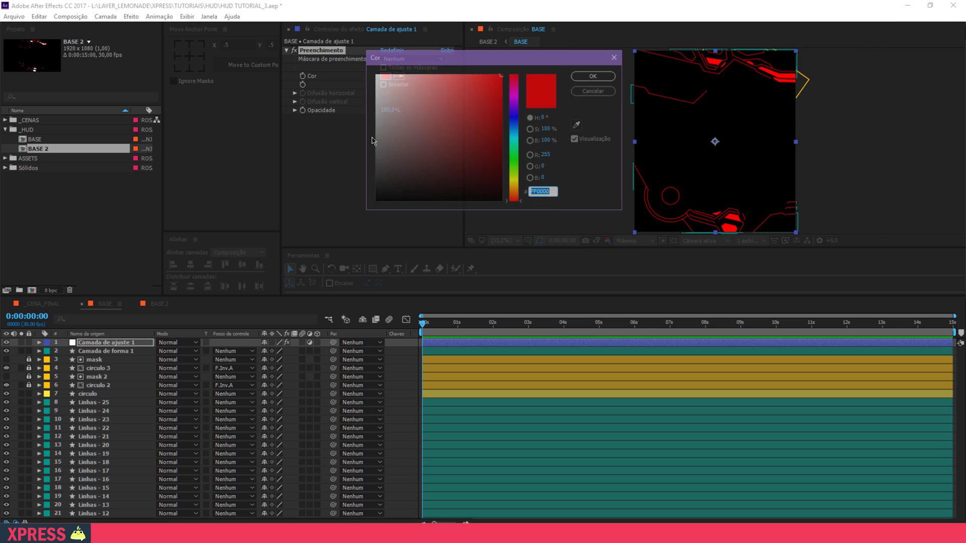
pyautogui.click(601, 77)
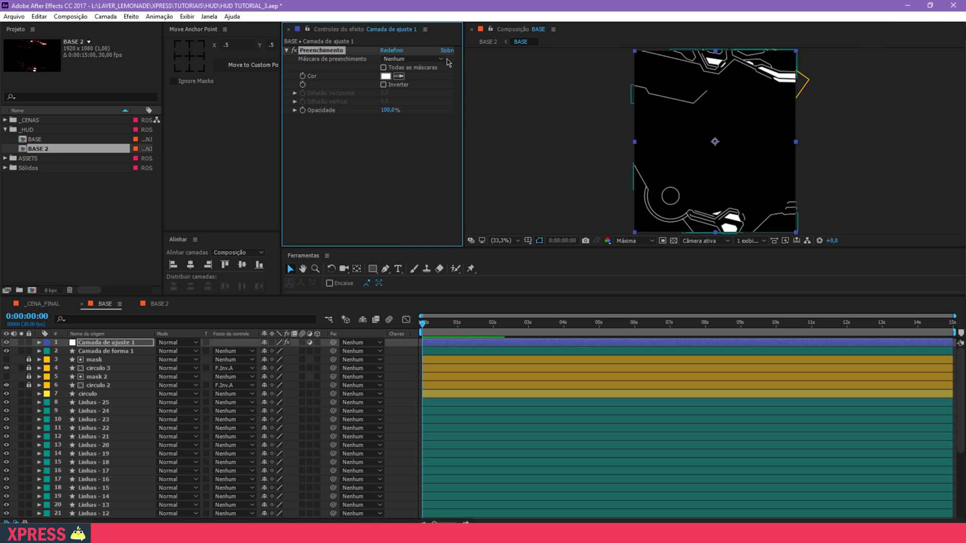
pyautogui.moveTo(464, 86); pyautogui.dragTo(391, 98)
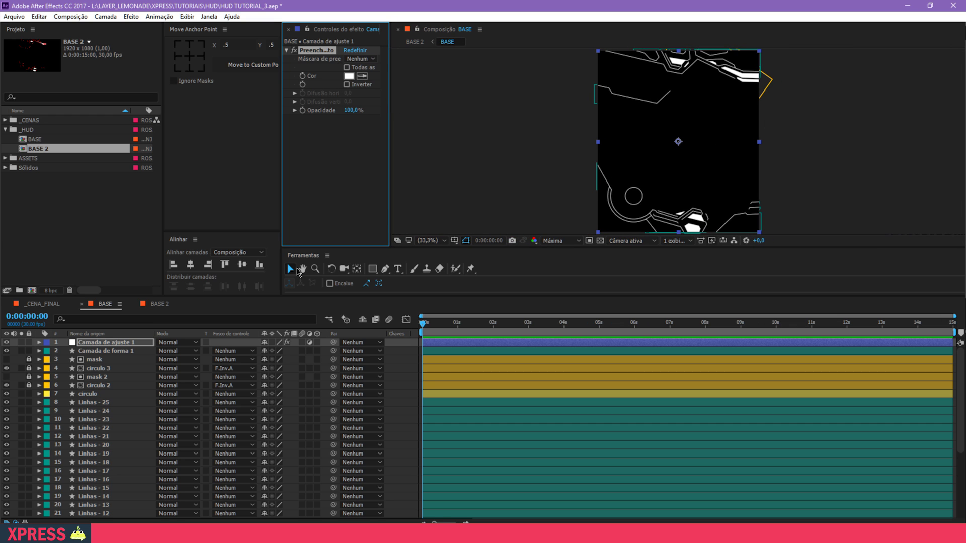
# Step: Rename the adjustment layer as FILL and save the project
pyautogui.click(104, 344)
pyautogui.press('Return')
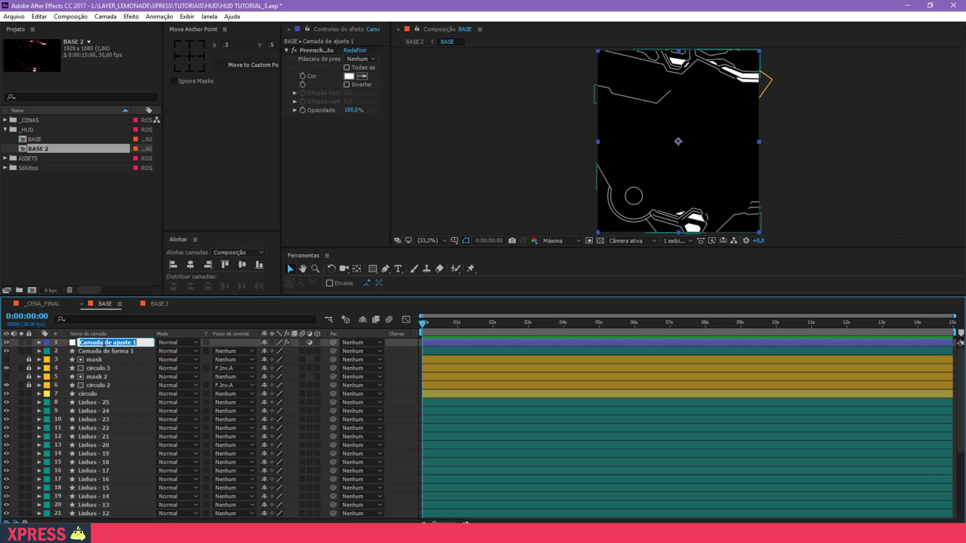
pyautogui.write('FILL')
pyautogui.press('Return')
pyautogui.hotkey('ctrl', 's')
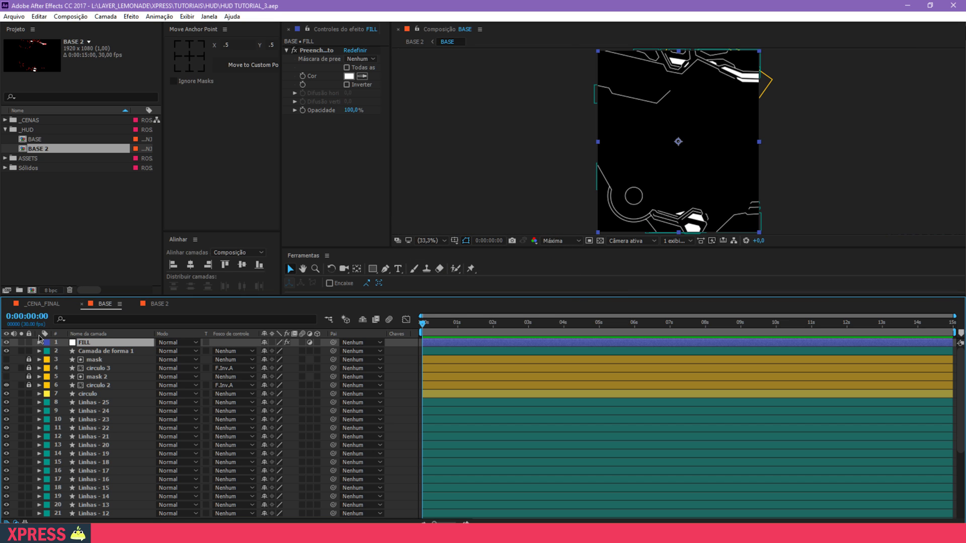
# Step: Lock the FILL layer in the BASE composition, save the project and open the BASE 2 composition
pyautogui.hotkey('ctrl', 'l')
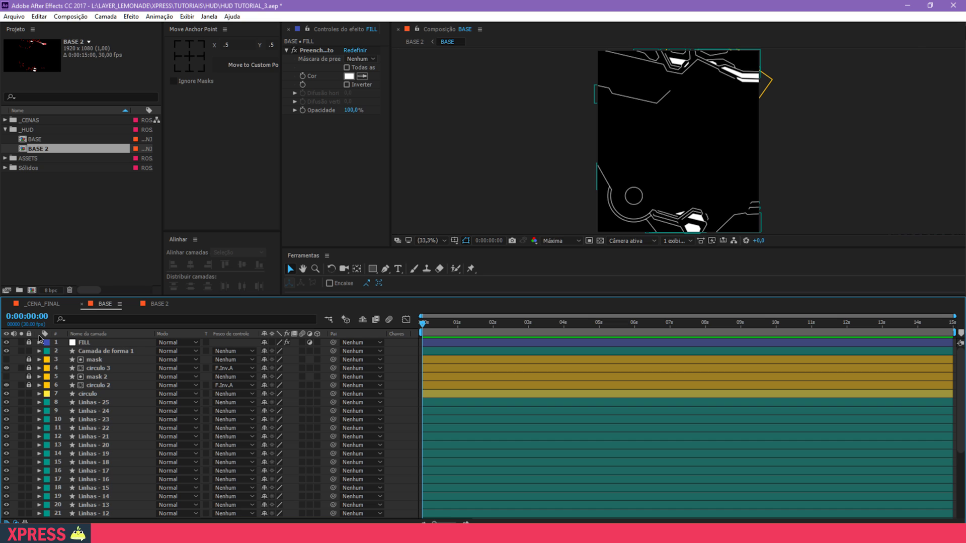
pyautogui.hotkey('ctrl', 's')
pyautogui.click(160, 304)
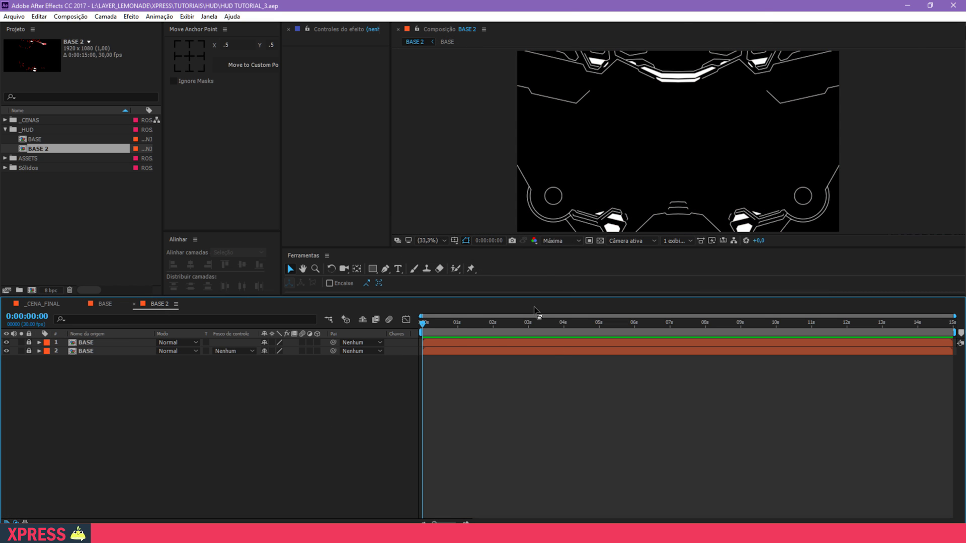
# Step: Try a Glow (Brilho) effect with a radius of 31 on a new adjustment layer above both BASE layers
pyautogui.rightClick(93, 376)
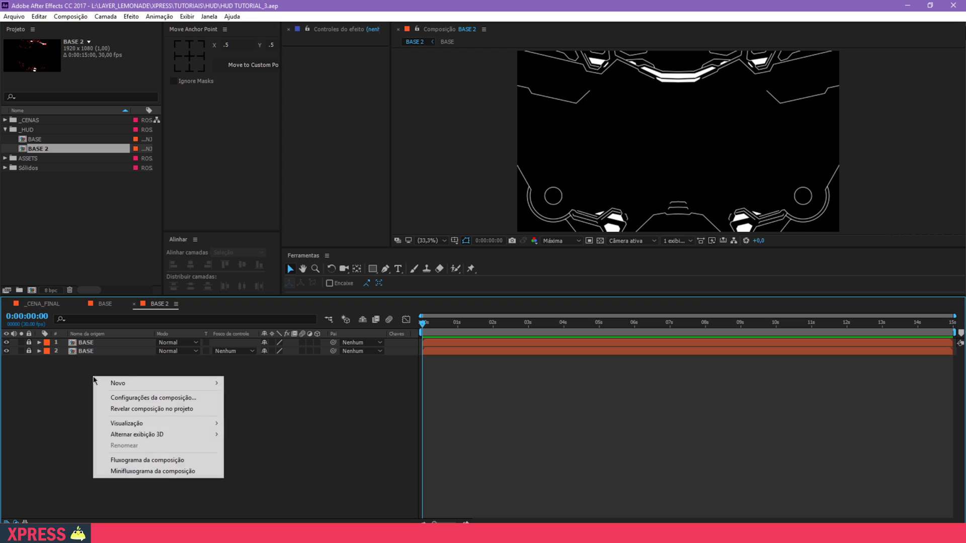
pyautogui.moveTo(118, 384)
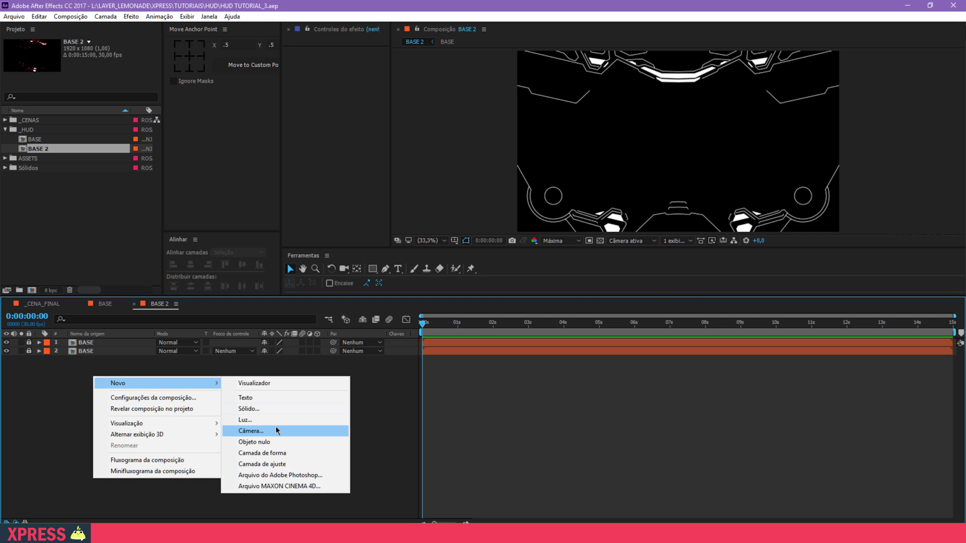
pyautogui.click(266, 465)
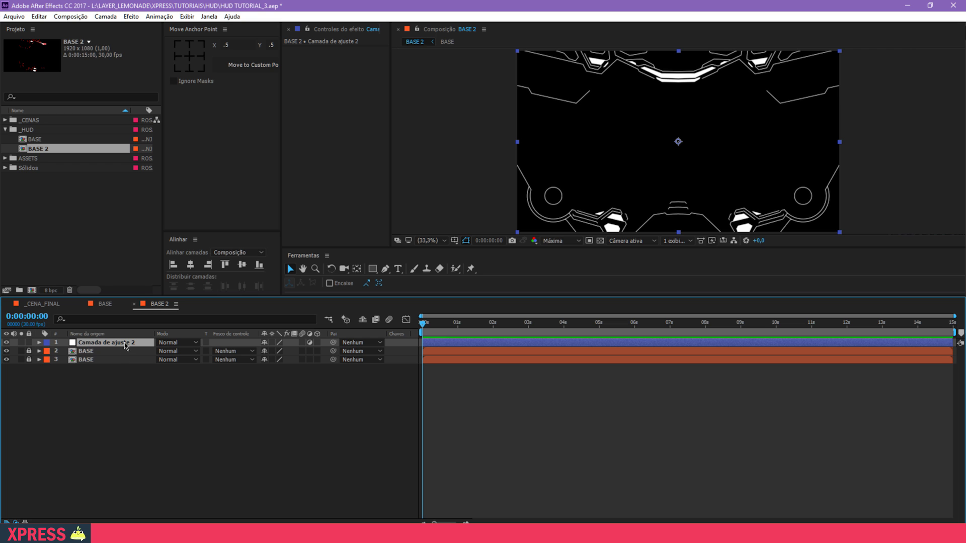
pyautogui.hotkey('ctrl', 'space')
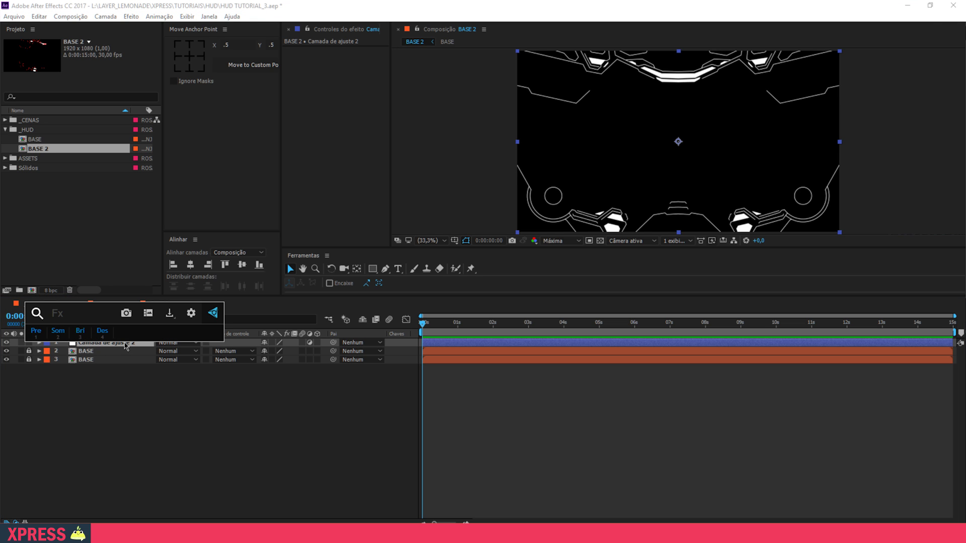
pyautogui.press('3')
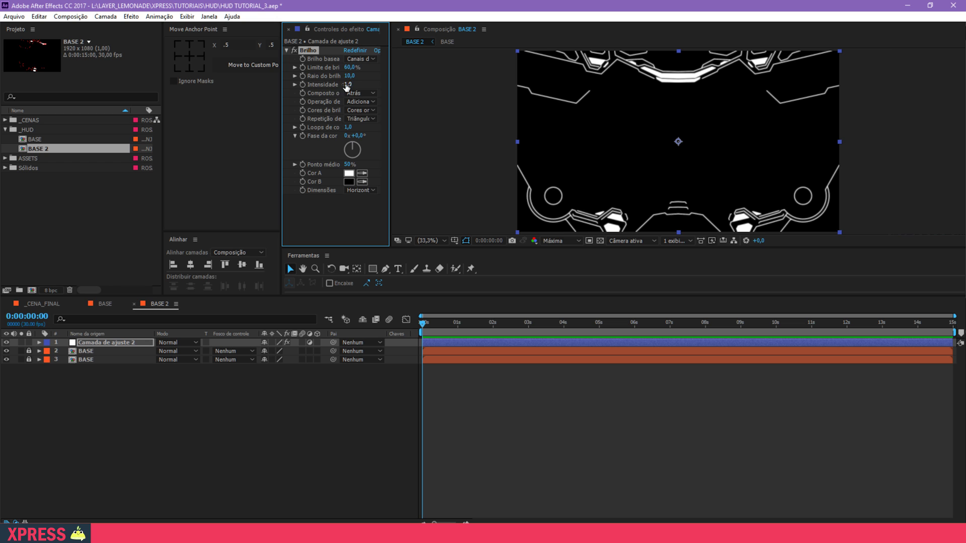
pyautogui.moveTo(349, 75); pyautogui.dragTo(363, 77)
pyautogui.click(320, 451)
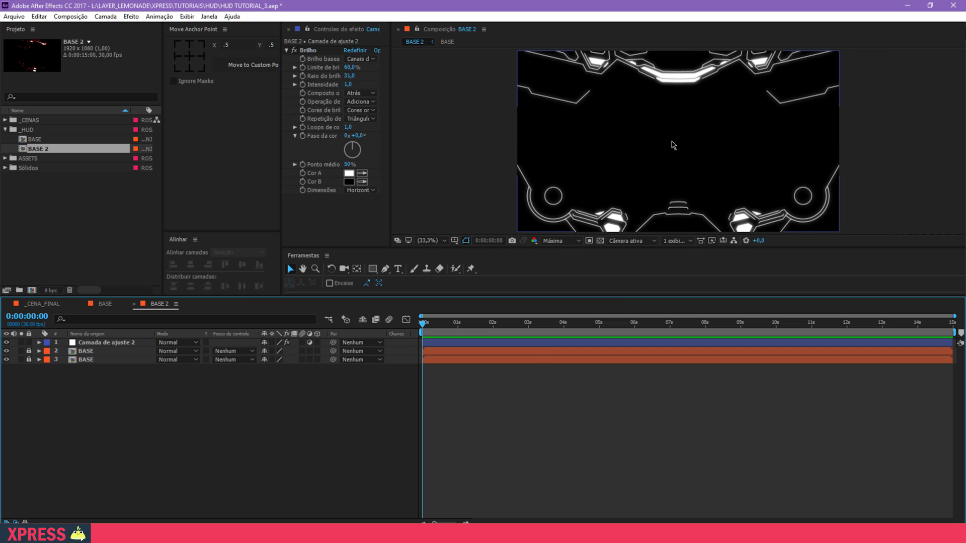
# Step: Remove the trial glow effect and its adjustment layer from the BASE 2 composition
pyautogui.moveTo(470, 323); pyautogui.dragTo(416, 329)
pyautogui.click(315, 51)
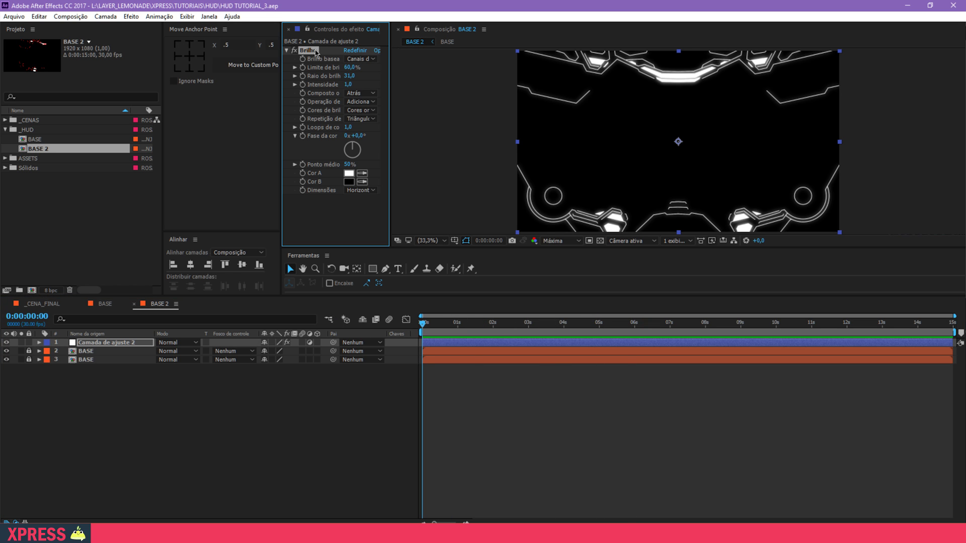
pyautogui.press('Delete')
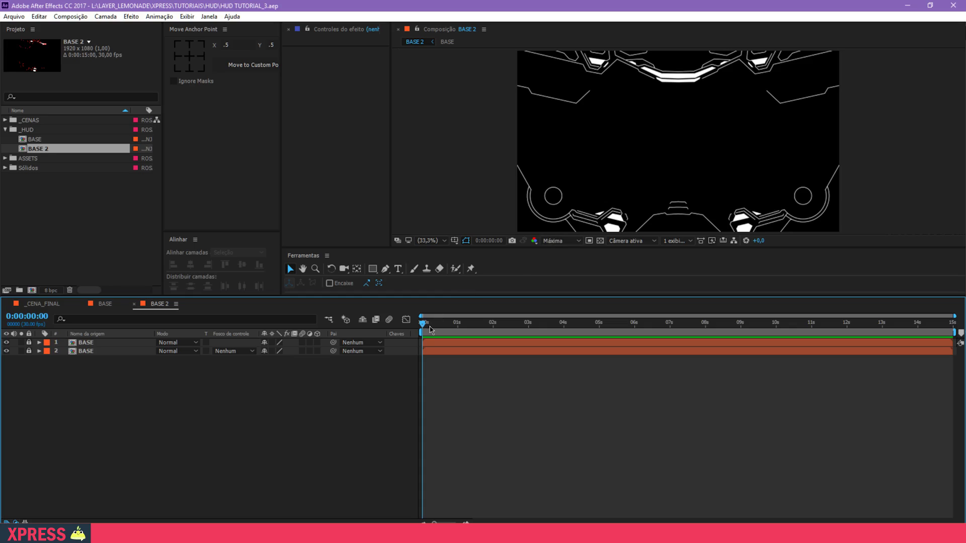
# Step: Close the Google Chrome window with the HUD elements search and return to After Effects
pyautogui.press('super+Tab')
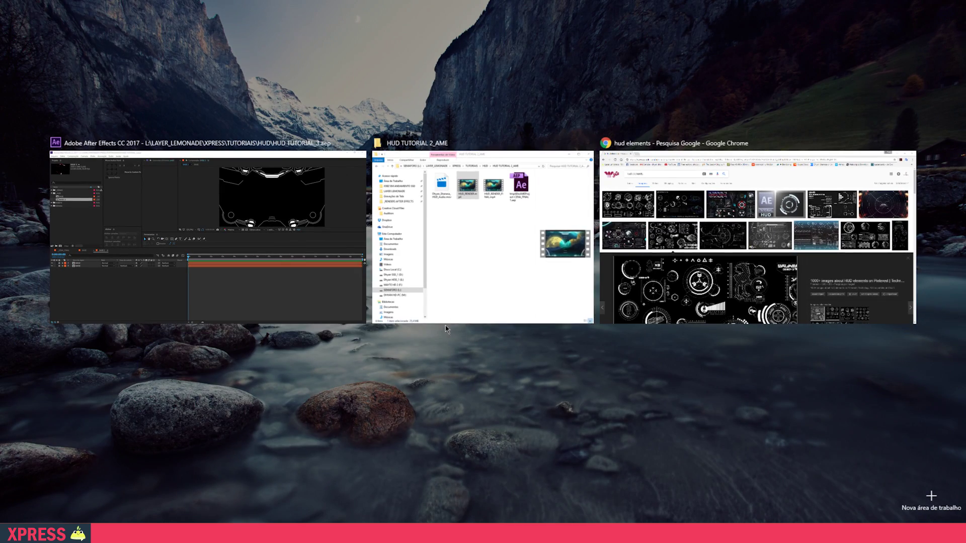
pyautogui.click(229, 261)
pyautogui.press('super+Tab')
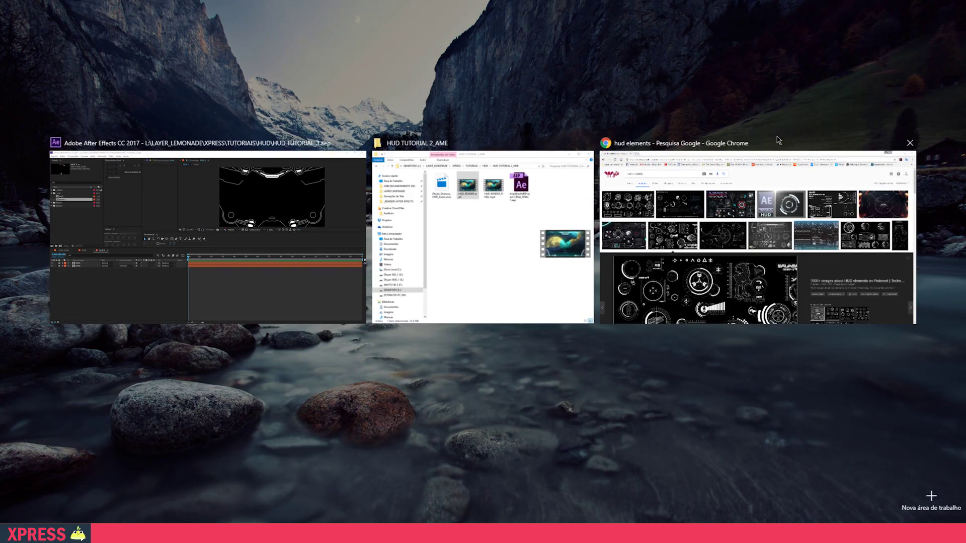
pyautogui.click(913, 145)
pyautogui.click(332, 234)
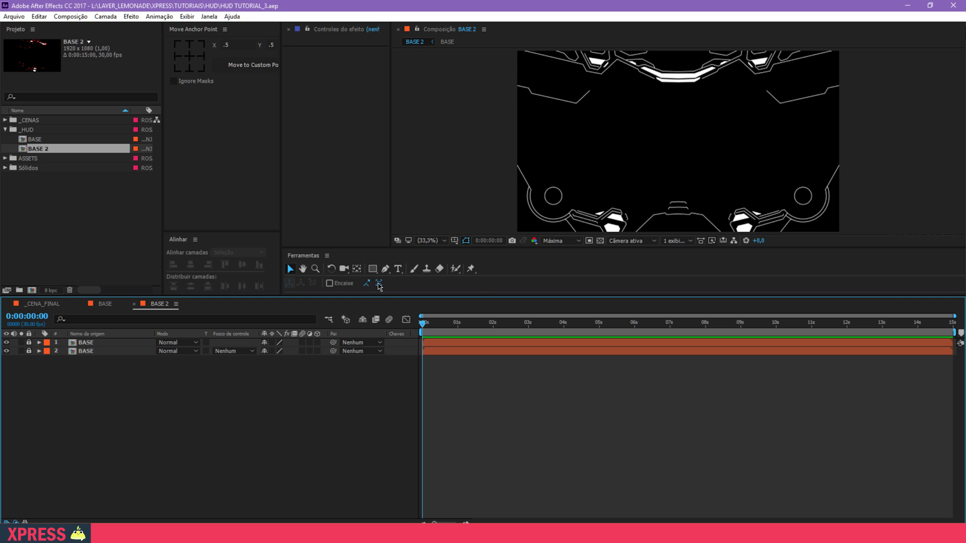
# Step: Create a folder named _PEÇAS inside the _HUD project folder and save the project
pyautogui.click(19, 290)
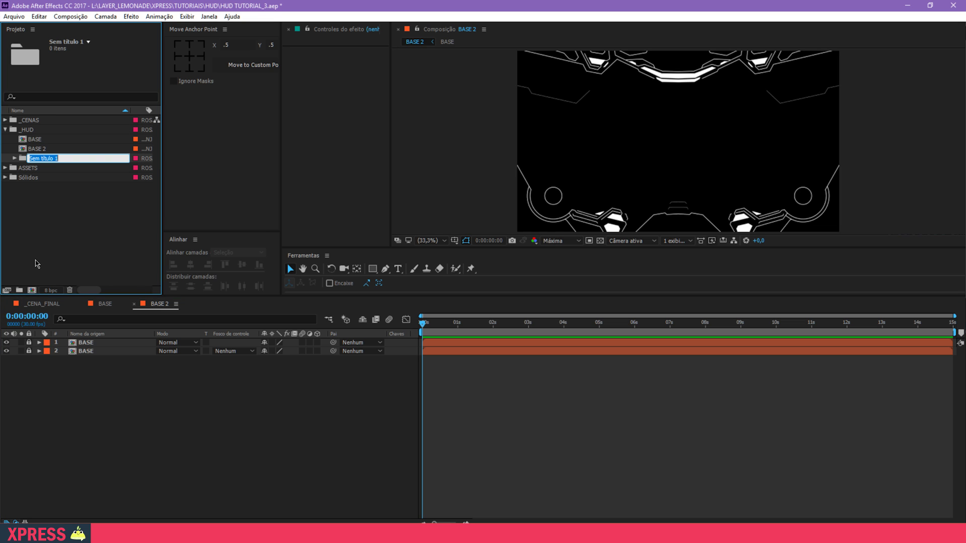
pyautogui.write('_PEÇ')
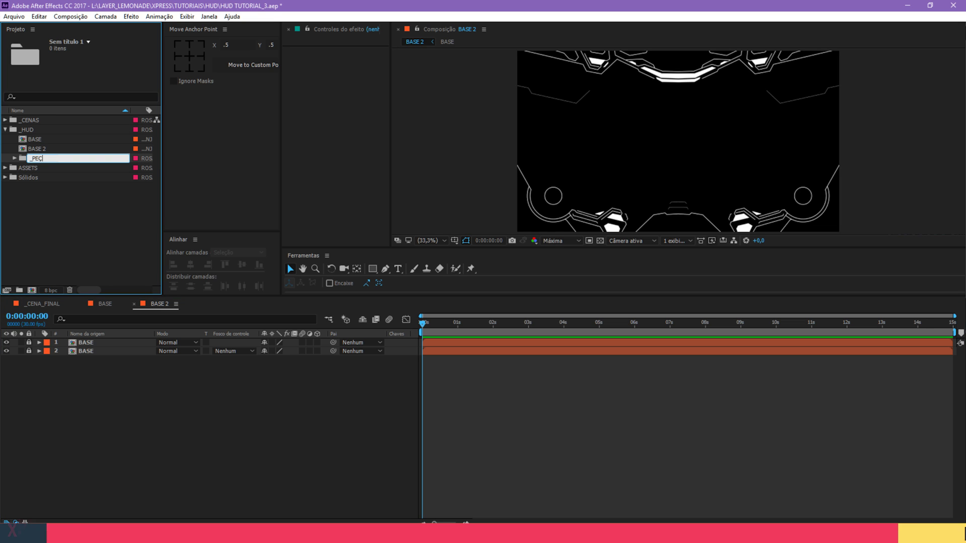
pyautogui.write('AS')
pyautogui.press('Return')
pyautogui.hotkey('ctrl', 's')
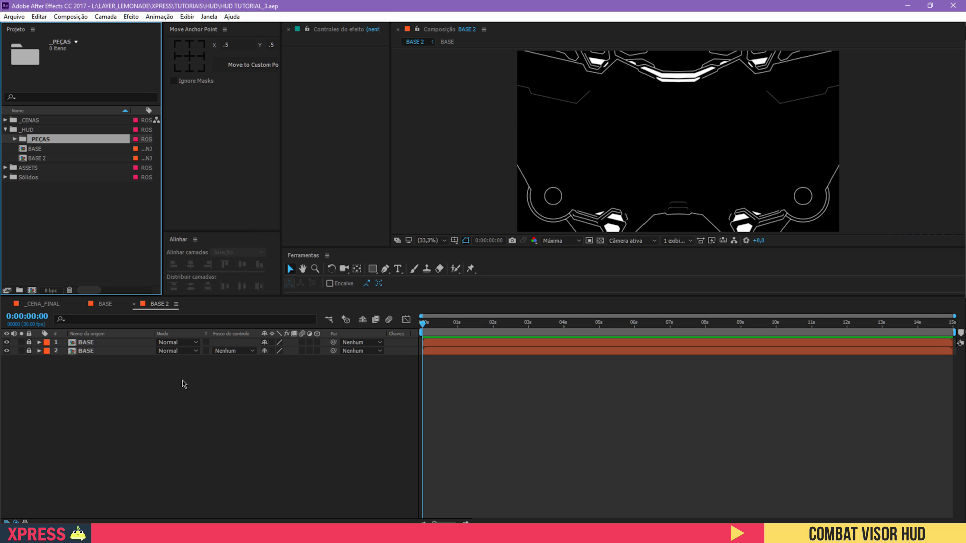
# Step: Create a 200 x 200 px composition named X in the _PEÇAS folder
pyautogui.click(30, 290)
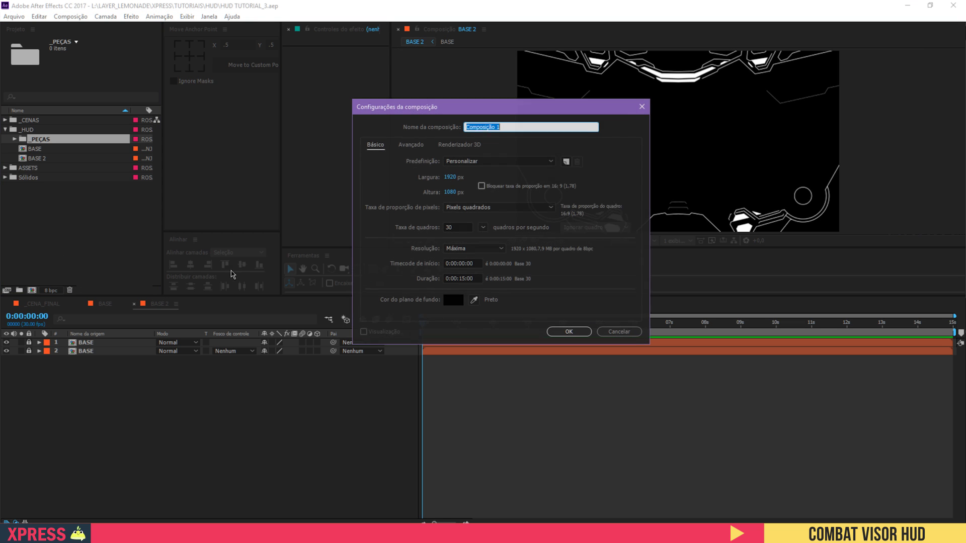
pyautogui.click(456, 175)
pyautogui.write('200')
pyautogui.press('Tab')
pyautogui.write('200')
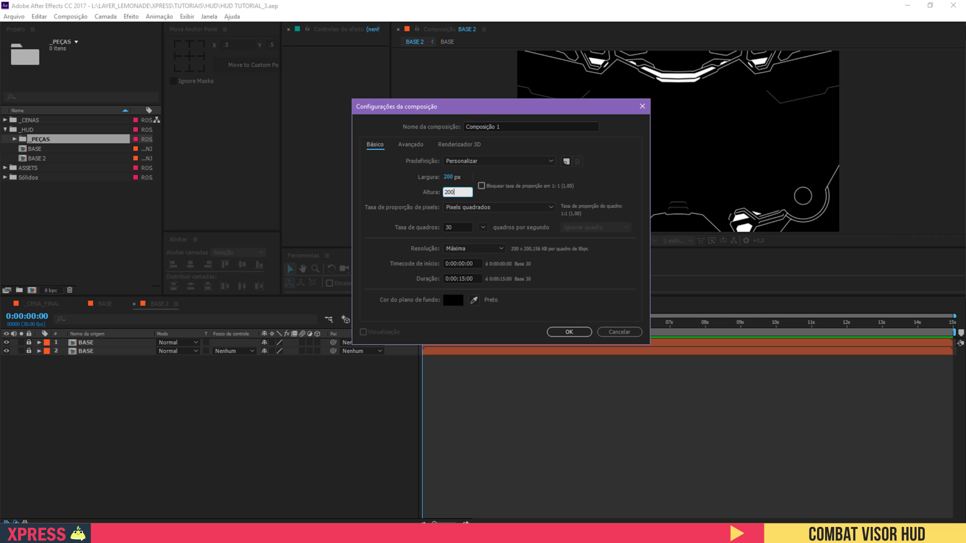
pyautogui.click(513, 126)
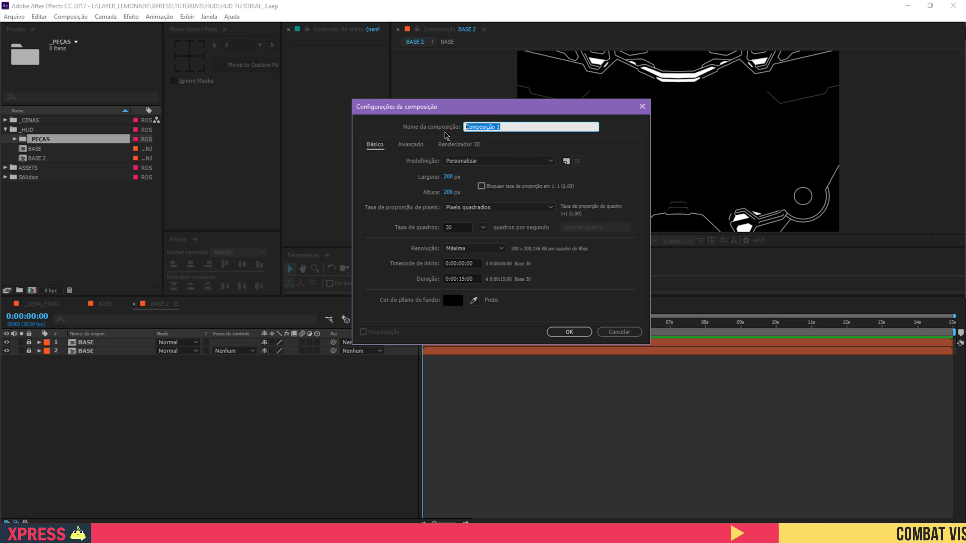
pyautogui.write('X')
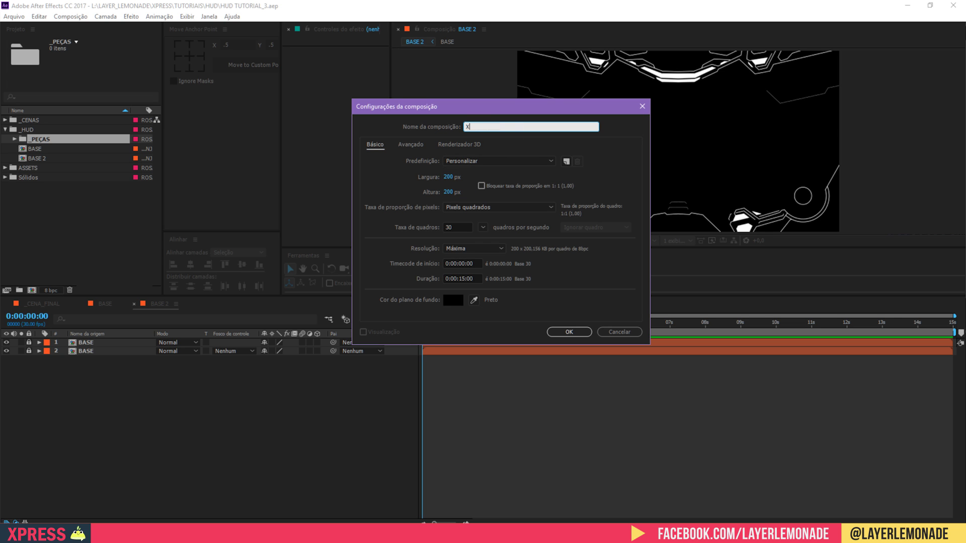
pyautogui.press('Return')
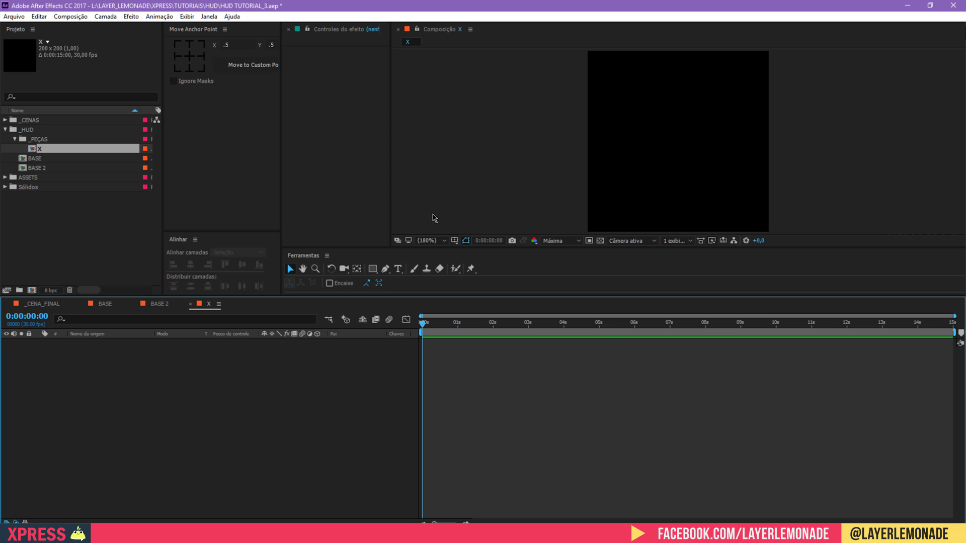
# Step: Set the Rectangle tool to a solid white fill with no stroke
pyautogui.doubleClick(373, 270)
pyautogui.hotkey('ctrl', 'z')
pyautogui.click(373, 269)
pyautogui.click(339, 284)
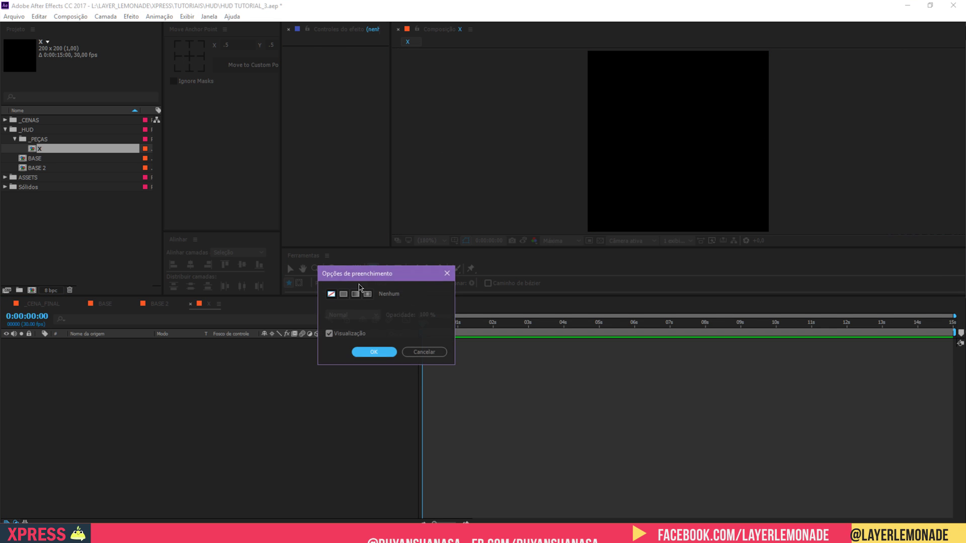
pyautogui.click(346, 291)
pyautogui.click(368, 345)
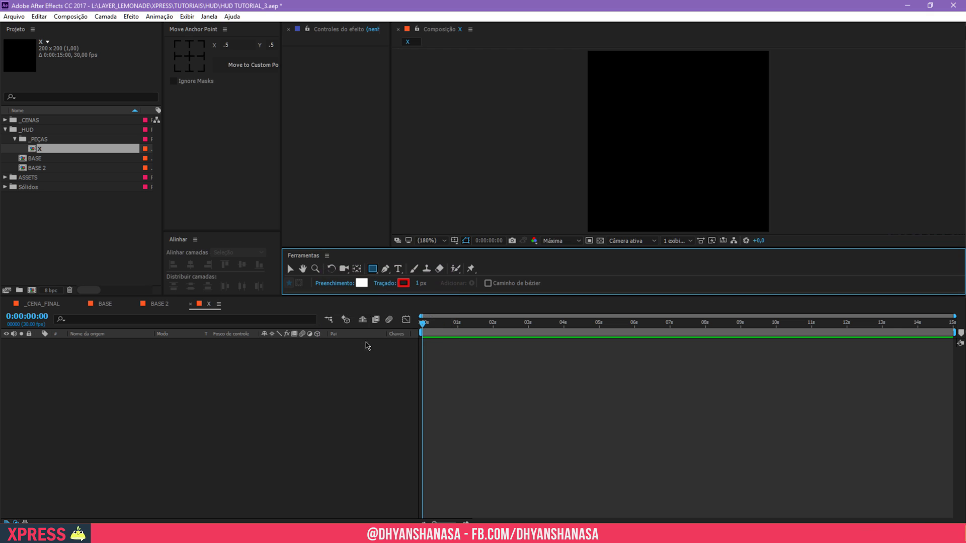
pyautogui.click(384, 284)
pyautogui.click(331, 294)
pyautogui.click(360, 351)
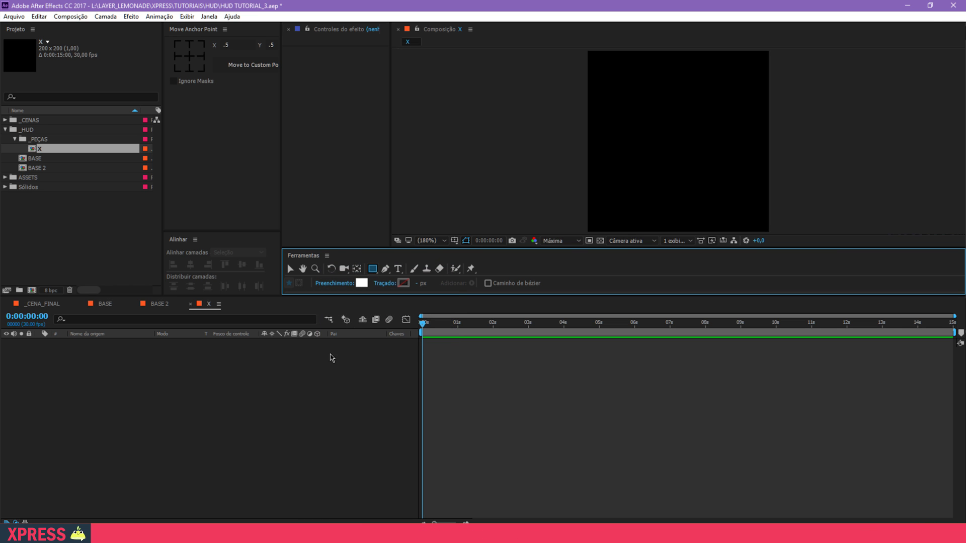
# Step: Add a rectangle shape layer filling the X composition and set its horizontal scale to 1%, keeping the height at 100%
pyautogui.doubleClick(373, 268)
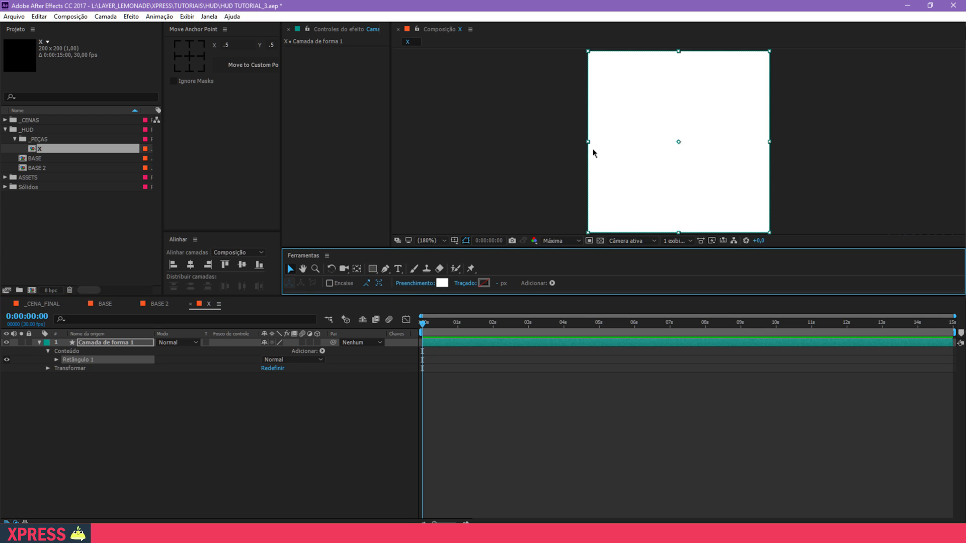
pyautogui.press('s')
pyautogui.moveTo(276, 351); pyautogui.dragTo(245, 359)
pyautogui.click(274, 351)
pyautogui.write('1')
pyautogui.click(289, 387)
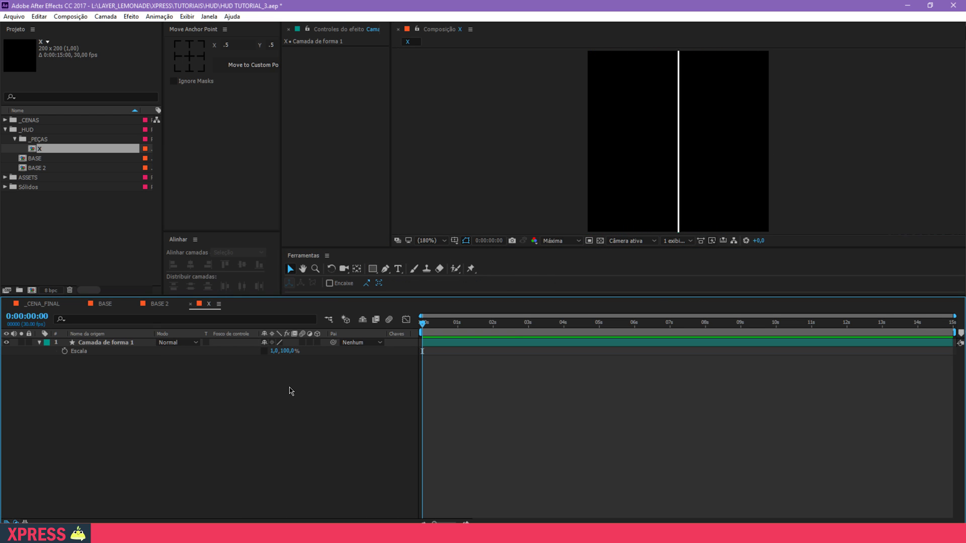
# Step: Set the rotation of the thin vertical line layer to 45°
pyautogui.click(146, 344)
pyautogui.hotkey('ctrl', 'd')
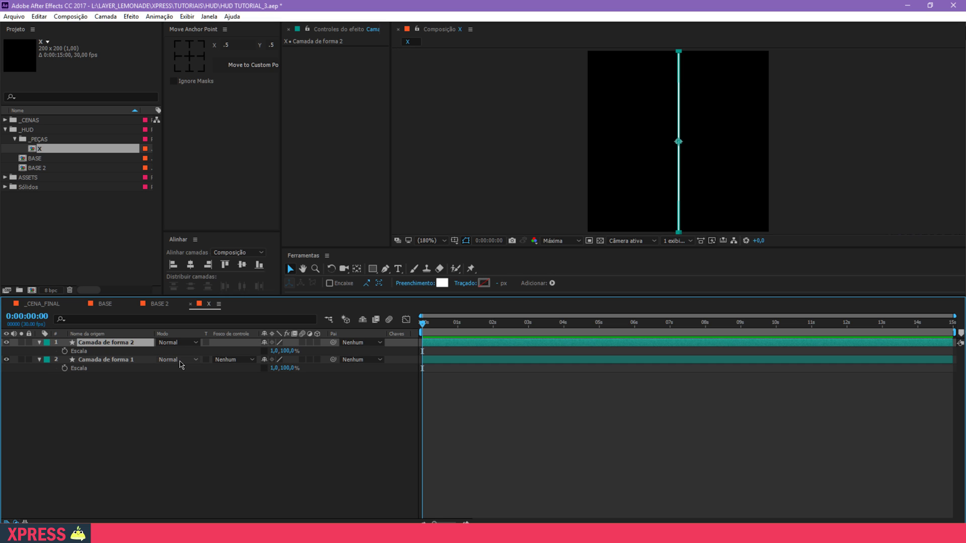
pyautogui.hotkey('ctrl', 'z')
pyautogui.press('r')
pyautogui.click(274, 351)
pyautogui.write('45')
pyautogui.press('Return')
# Step: Duplicate the diagonal line layer and set the copy's rotation to -45° to form an X
pyautogui.click(139, 342)
pyautogui.hotkey('ctrl', 'd')
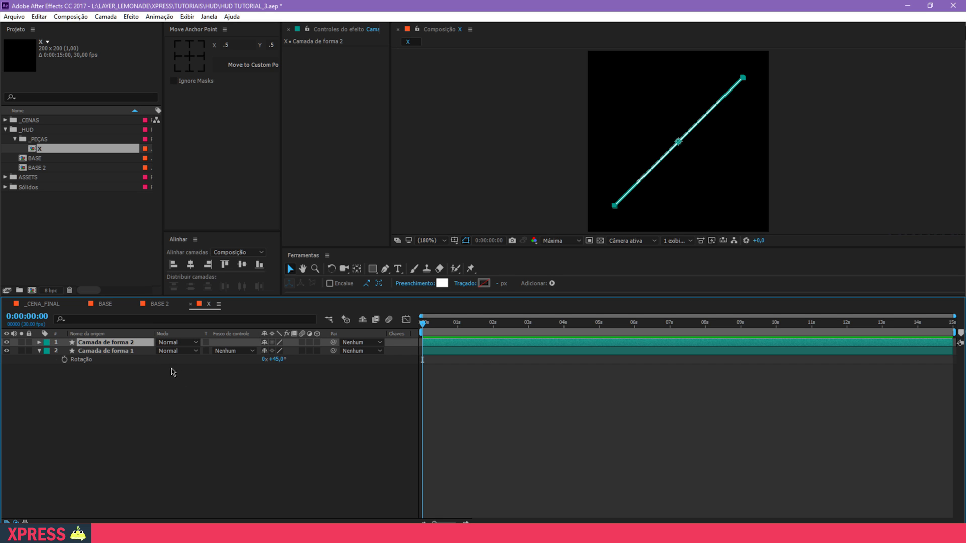
pyautogui.click(275, 351)
pyautogui.write('-45')
pyautogui.press('Return')
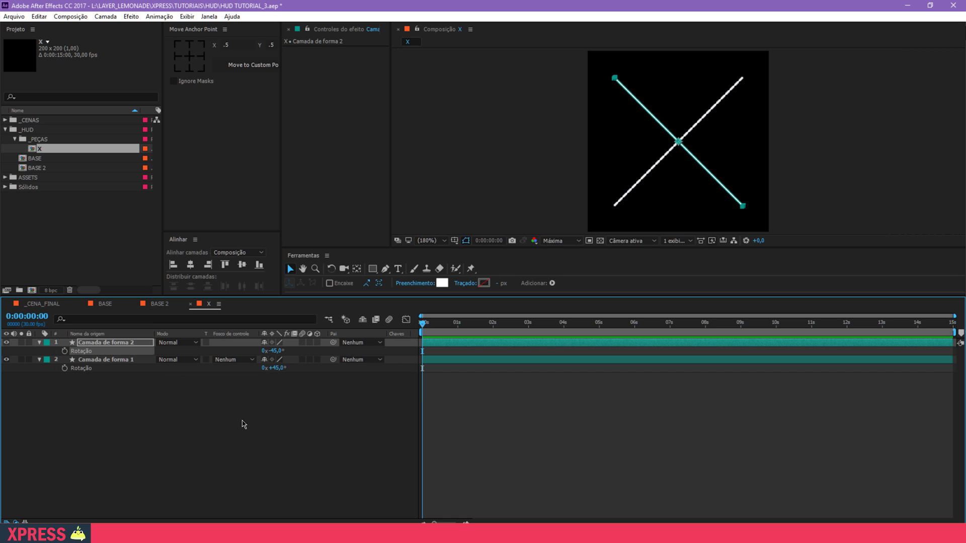
pyautogui.click(242, 422)
# Step: Add the X composition to the BASE 2 composition and position it over the lower-left circle
pyautogui.click(164, 305)
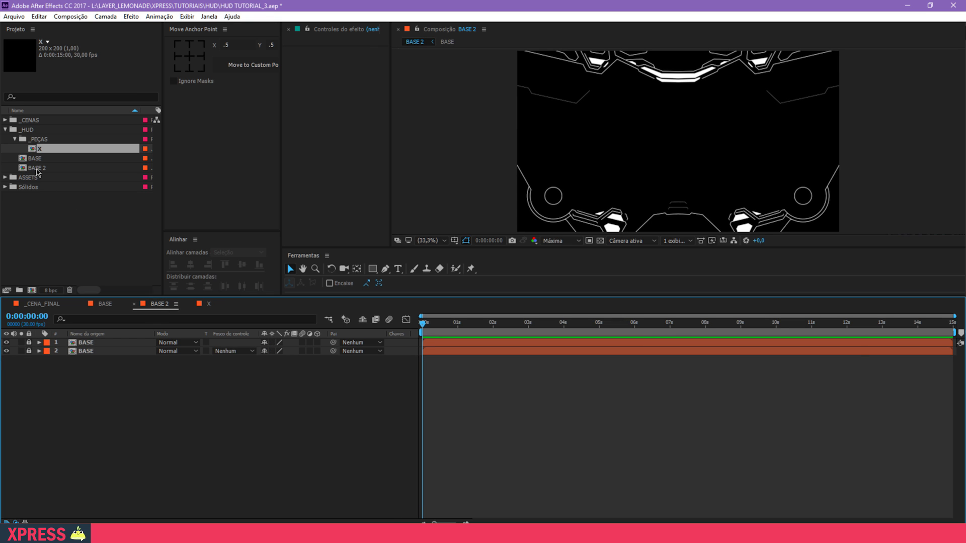
pyautogui.moveTo(39, 151); pyautogui.dragTo(86, 344)
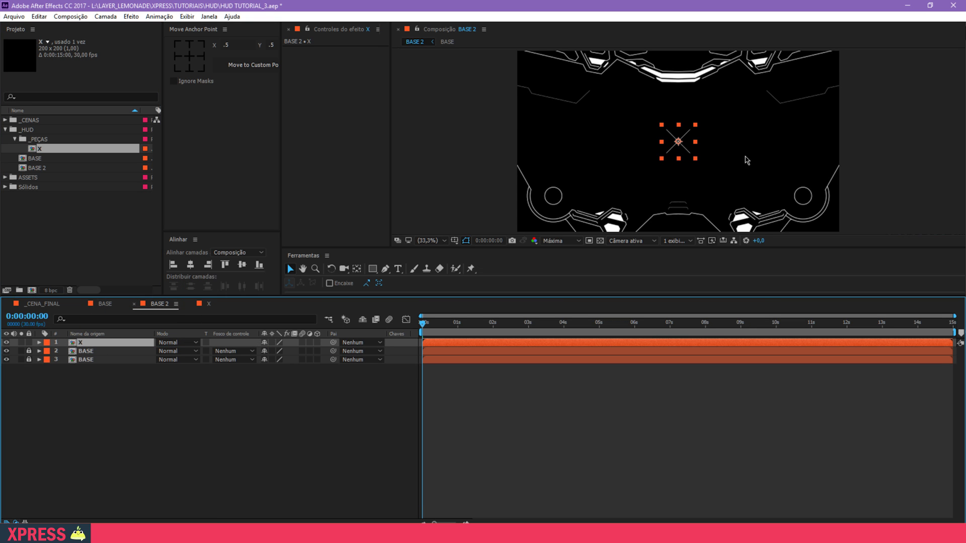
pyautogui.moveTo(692, 147); pyautogui.dragTo(559, 201)
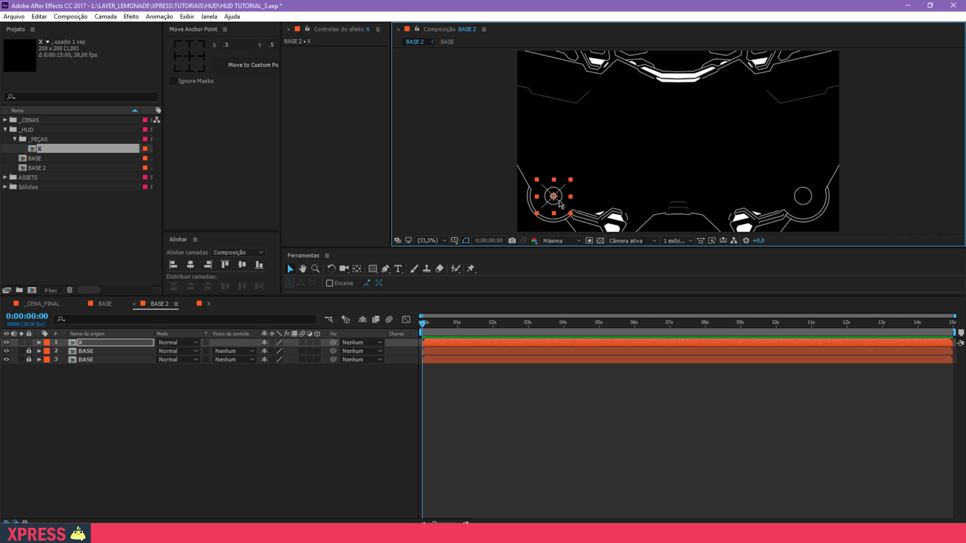
# Step: Cut the X layer from BASE 2 and paste it into the BASE composition
pyautogui.press('Delete')
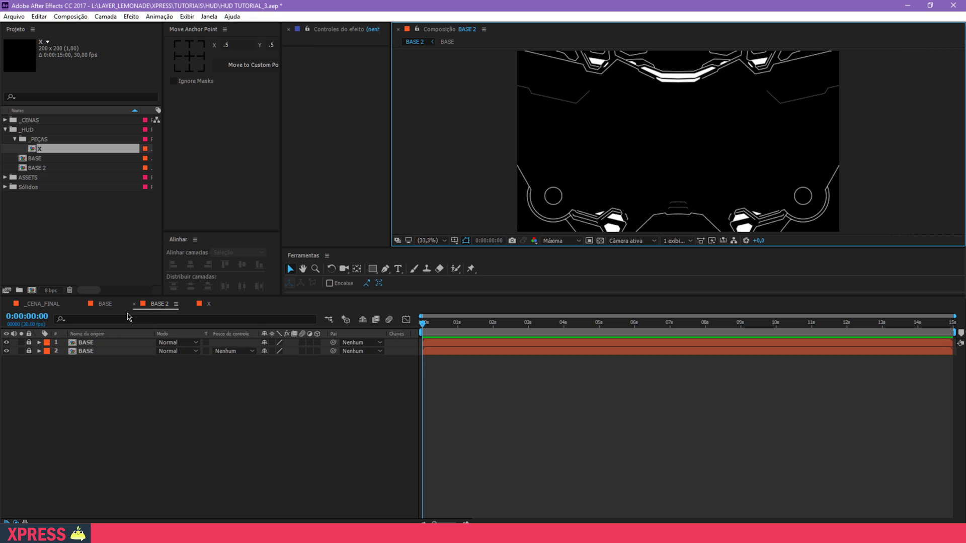
pyautogui.click(105, 304)
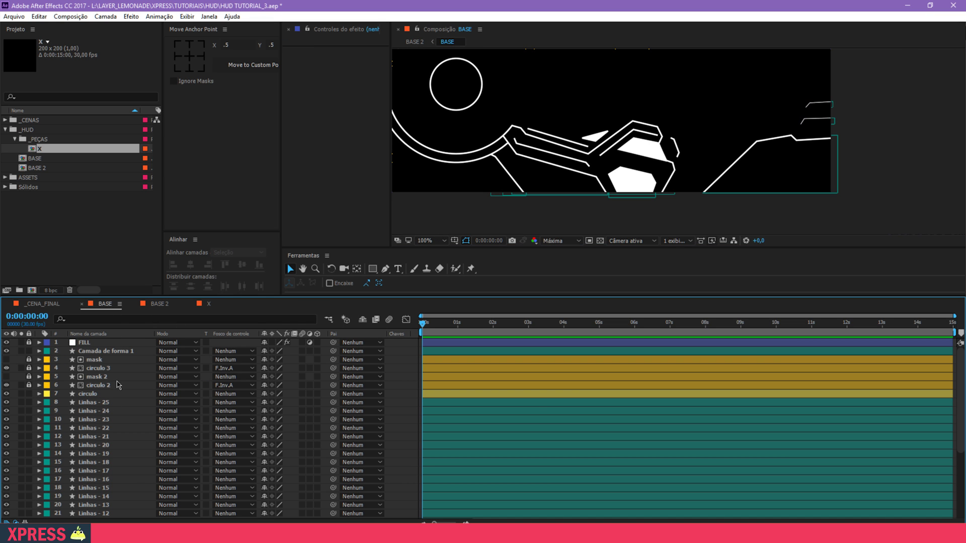
pyautogui.hotkey('ctrl', 'v')
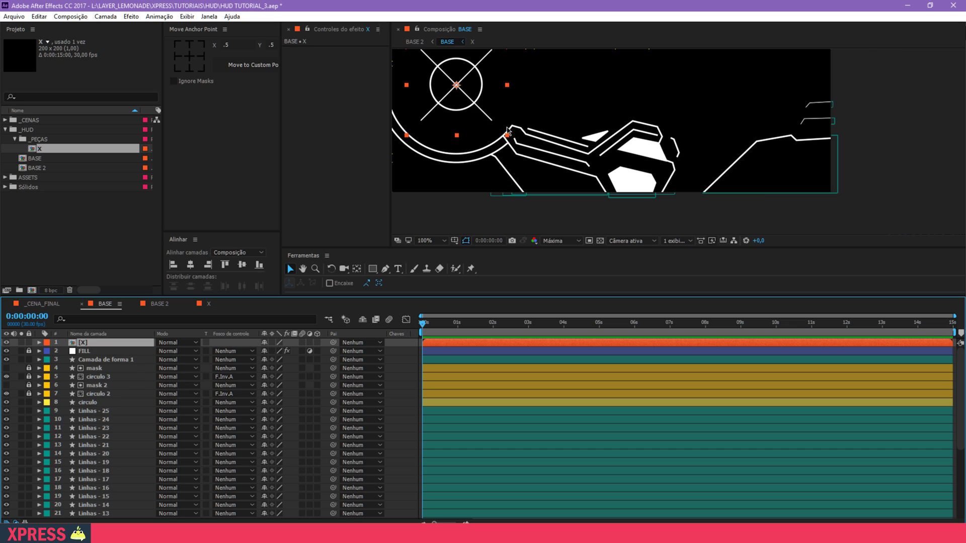
# Step: Scale the X layer in BASE down uniformly to about 25% so it sits inside the circle
pyautogui.press('s')
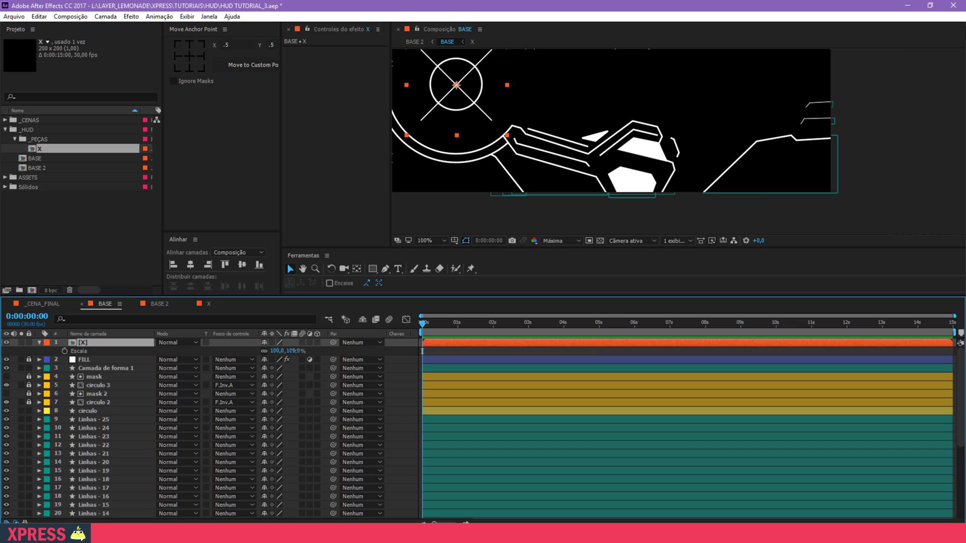
pyautogui.moveTo(295, 351); pyautogui.dragTo(61, 384)
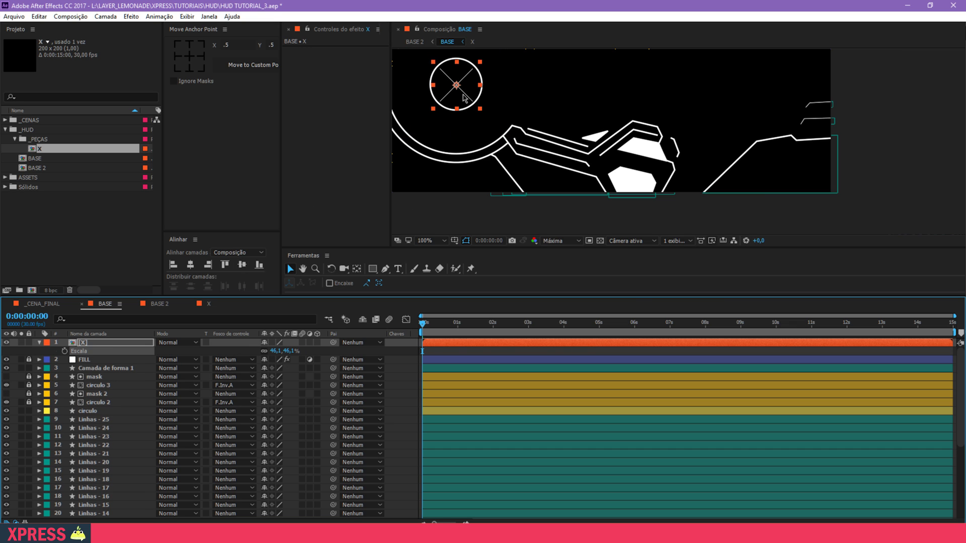
pyautogui.press('z')
pyautogui.click(475, 95)
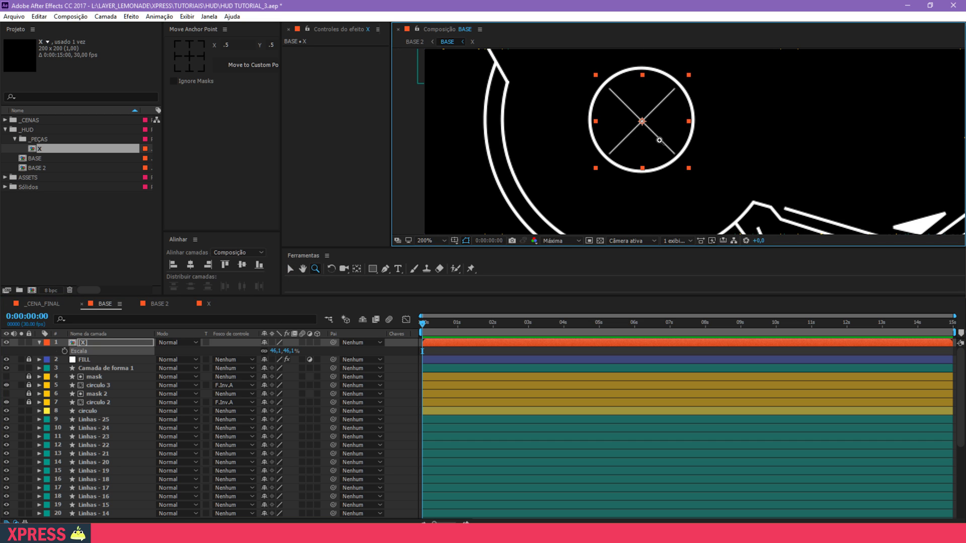
pyautogui.click(160, 304)
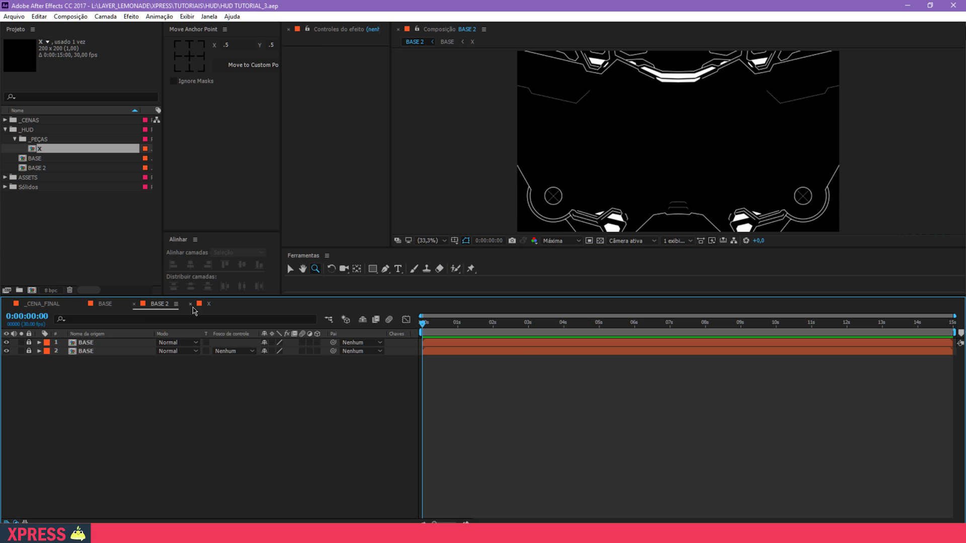
pyautogui.click(105, 304)
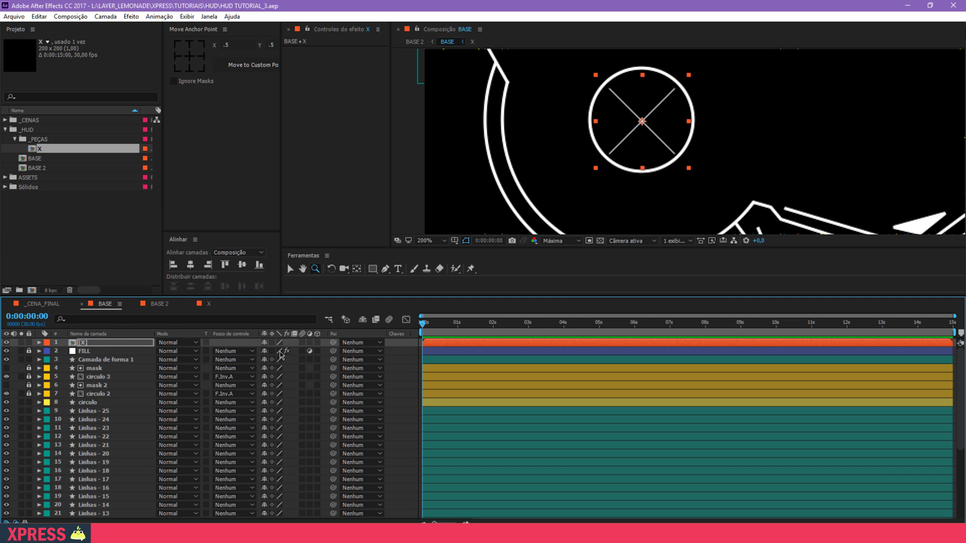
pyautogui.moveTo(290, 351); pyautogui.dragTo(201, 367)
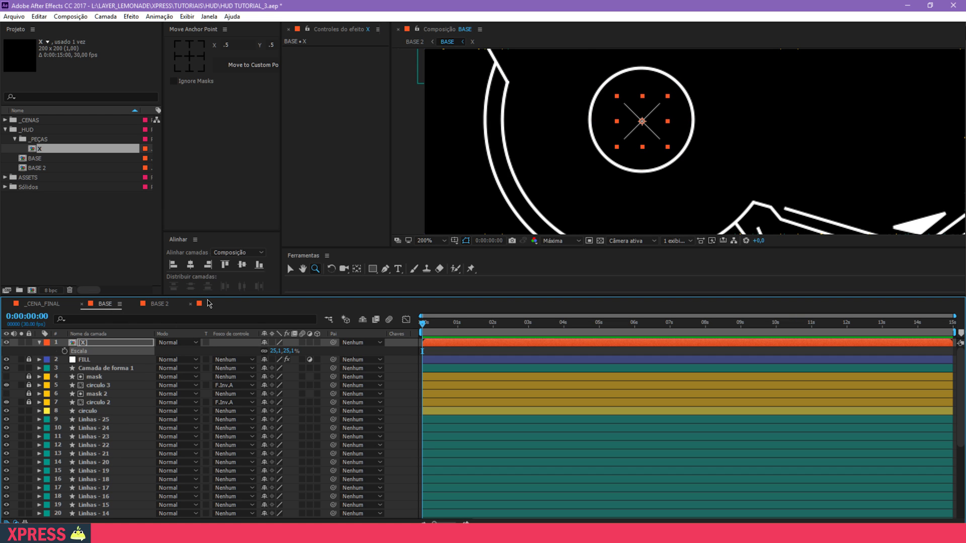
# Step: Set the horizontal scale of both line layers in the X composition to 4% and check the result in BASE 2
pyautogui.click(207, 304)
pyautogui.click(117, 360)
pyautogui.keyDown('shift'); pyautogui.click(122, 343); pyautogui.keyUp('shift')
pyautogui.press('s')
pyautogui.click(273, 351)
pyautogui.write('4')
pyautogui.click(279, 408)
pyautogui.click(159, 305)
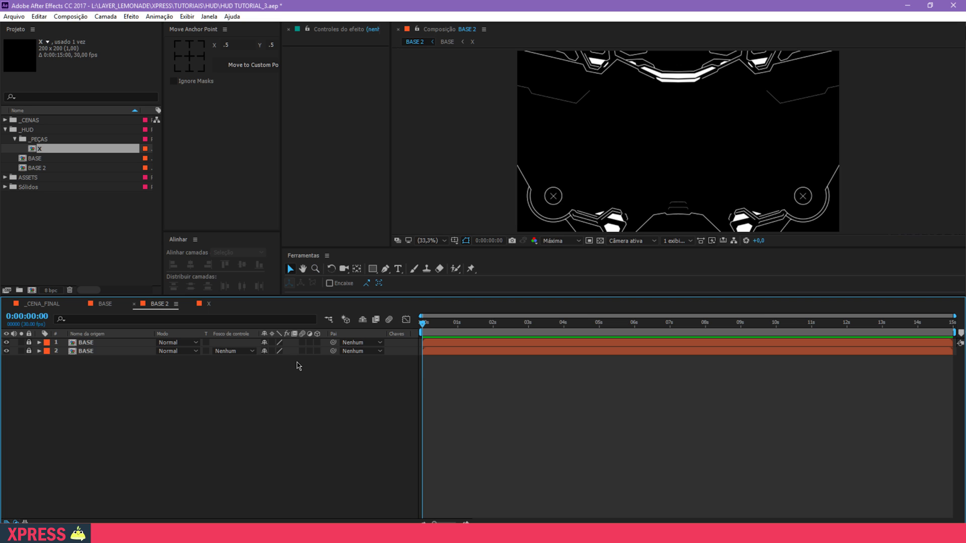
# Step: Add rotation keyframes to both line layers of the X composition at 0 seconds and at 1 second
pyautogui.click(207, 304)
pyautogui.moveTo(126, 398); pyautogui.dragTo(85, 334)
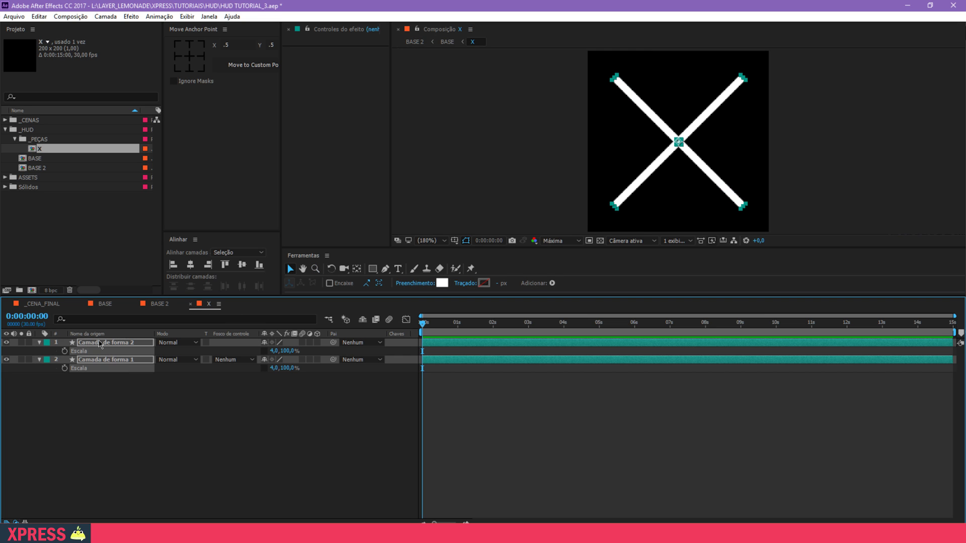
pyautogui.press('s')
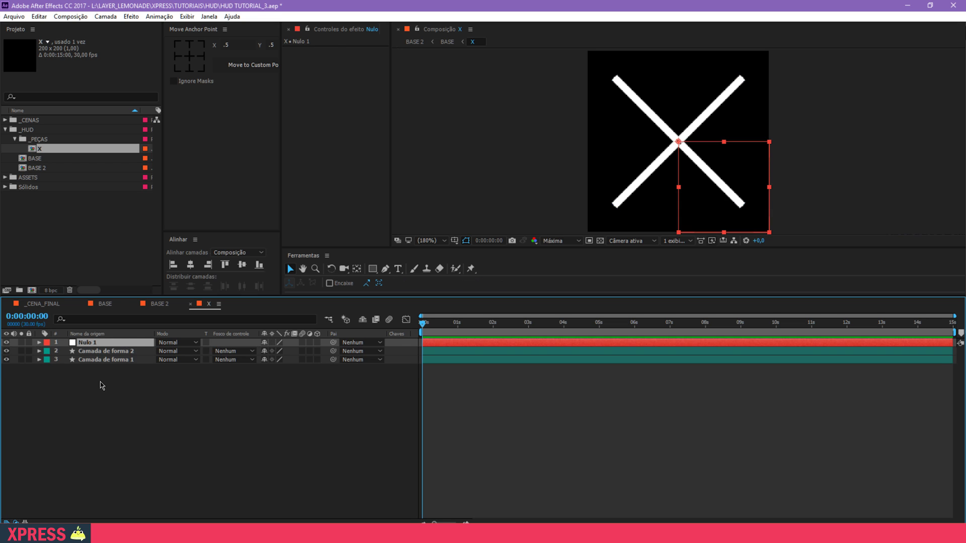
pyautogui.press('r')
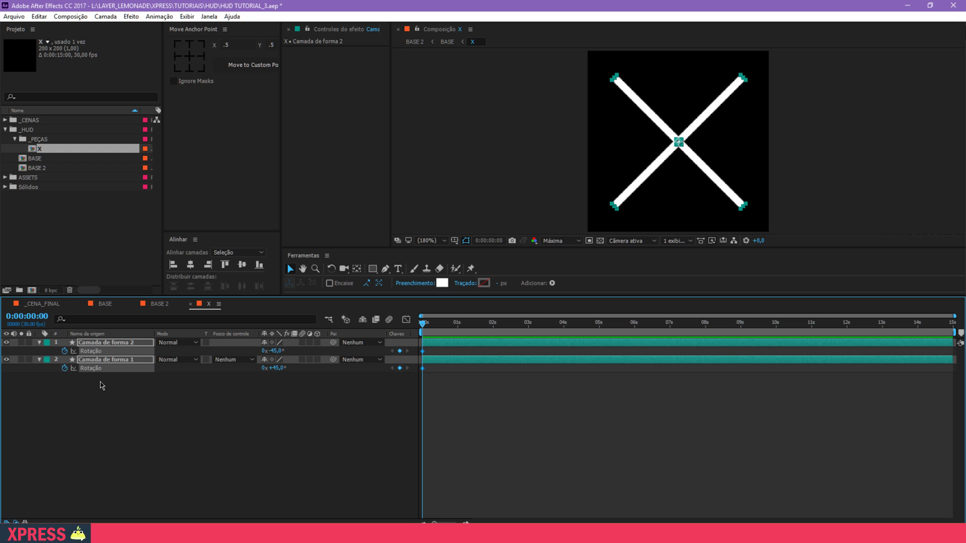
pyautogui.hotkey('shift', 'pagedown')
pyautogui.hotkey('shift', 'pagedown')
pyautogui.hotkey('shift', 'pagedown')
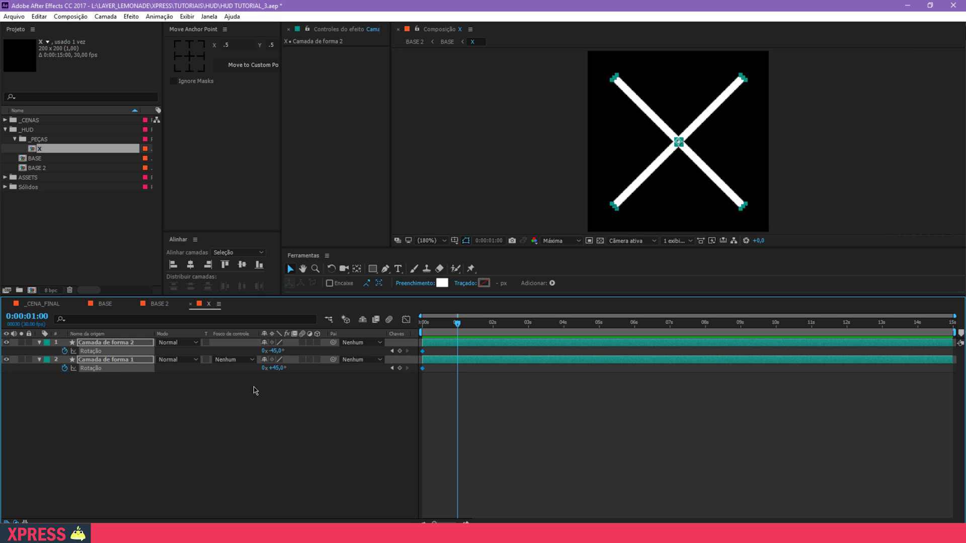
# Step: Set the rotation of both line layers to 0° at the first frame
pyautogui.press('Home')
pyautogui.click(278, 352)
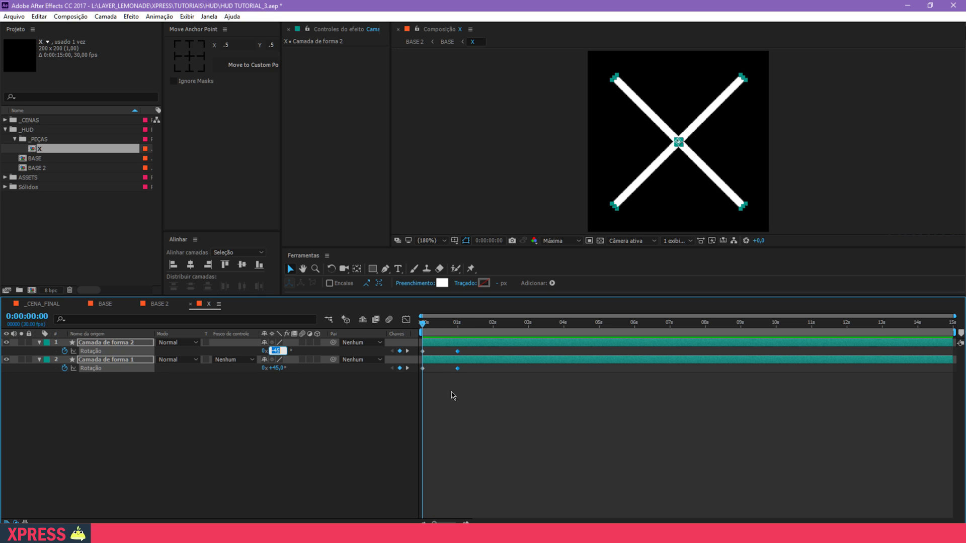
pyautogui.write('0')
pyautogui.press('Return')
# Step: Apply Easy Ease to all rotation keyframes and reshape the speed curves in the graph editor to peak near the start
pyautogui.moveTo(505, 399); pyautogui.dragTo(385, 338)
pyautogui.press('F9')
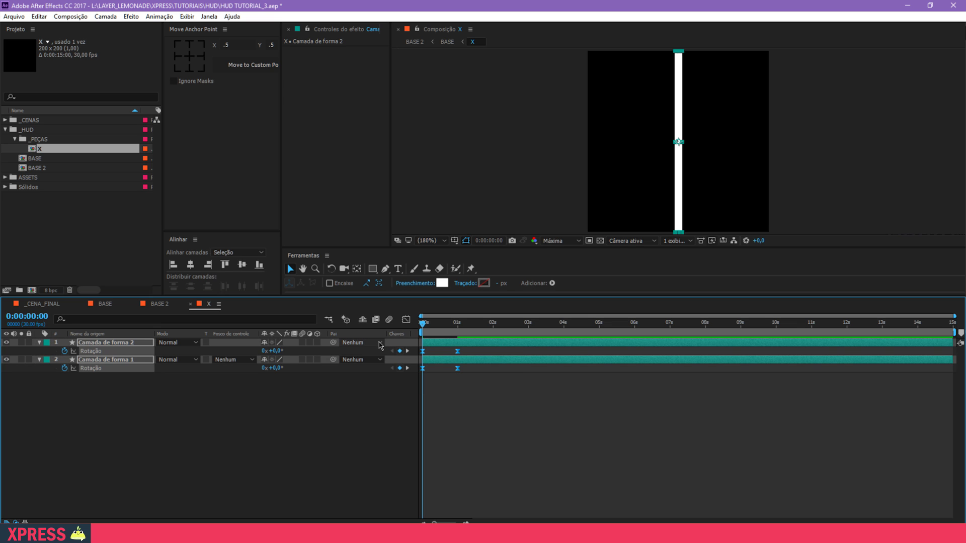
pyautogui.hotkey('shift', 'F3')
pyautogui.moveTo(442, 414); pyautogui.dragTo(419, 427)
# Step: Preview the X's opening rotation up to the 1-second mark
pyautogui.press('space')
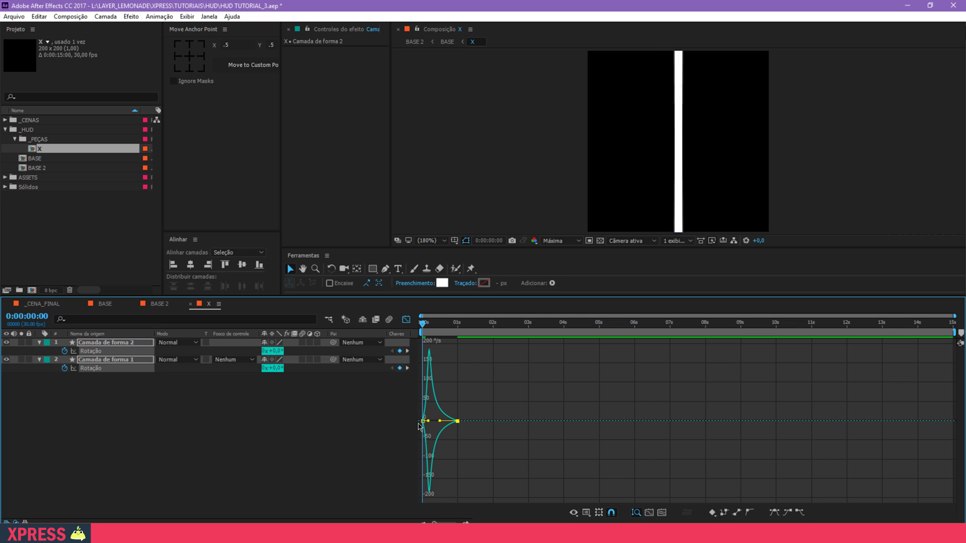
pyautogui.click(457, 333)
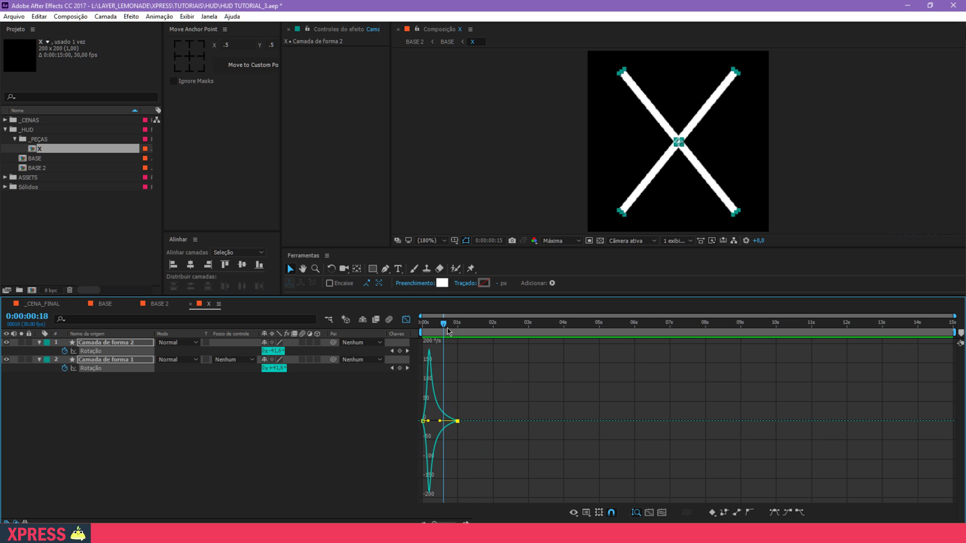
pyautogui.moveTo(457, 333); pyautogui.dragTo(457, 333)
pyautogui.click(298, 438)
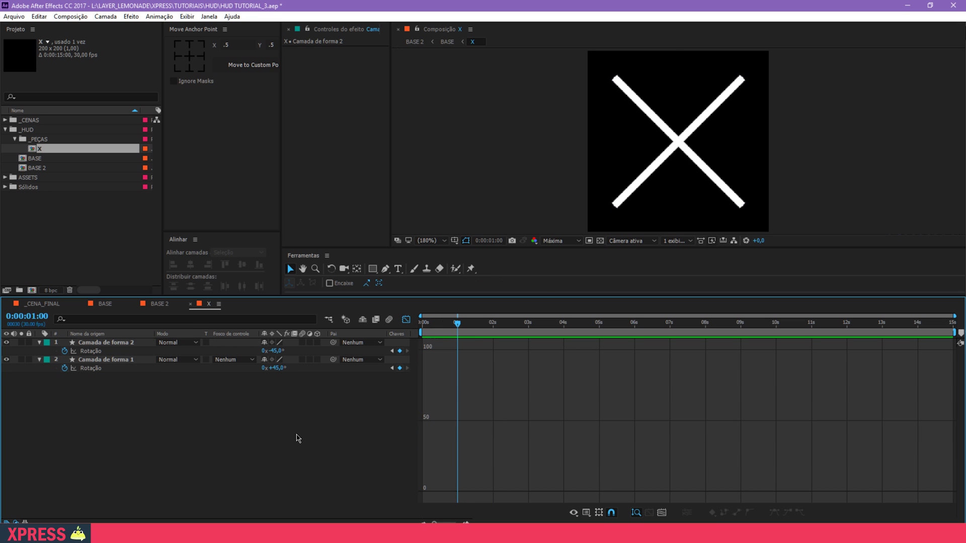
# Step: Add a null object to the X composition and parent both line layers to it
pyautogui.hotkey('ctrl', 'alt', 'y')
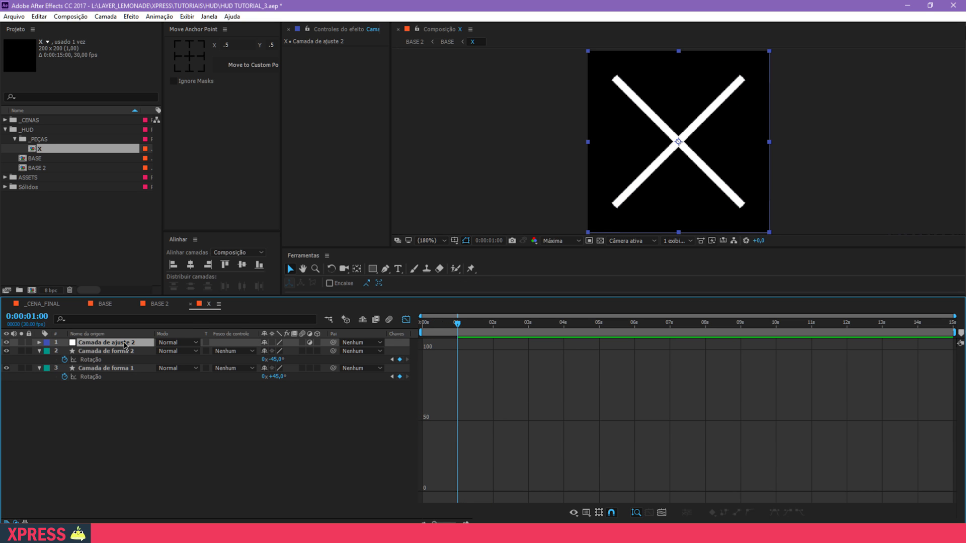
pyautogui.hotkey('ctrl', 'z')
pyautogui.hotkey('ctrl', 'alt', 'shift', 'y')
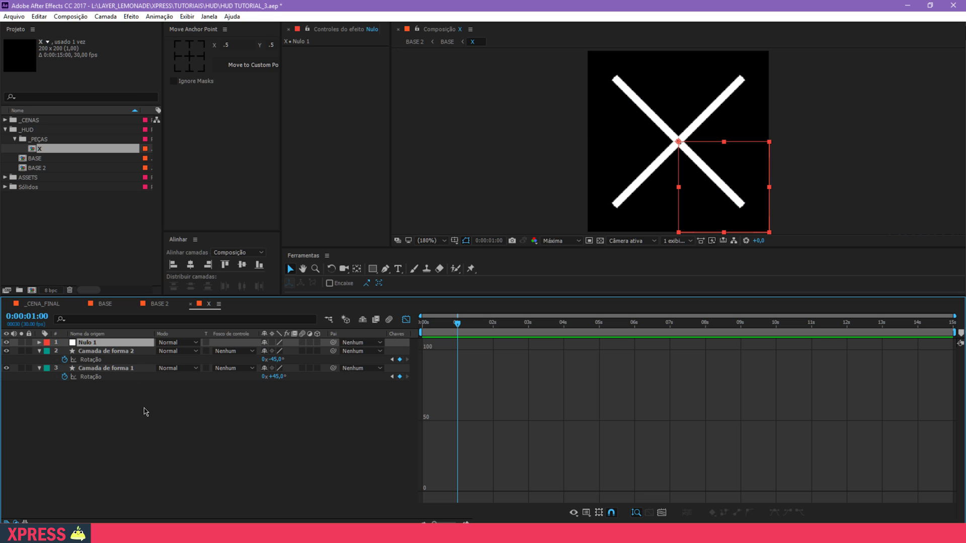
pyautogui.moveTo(126, 408); pyautogui.dragTo(121, 353)
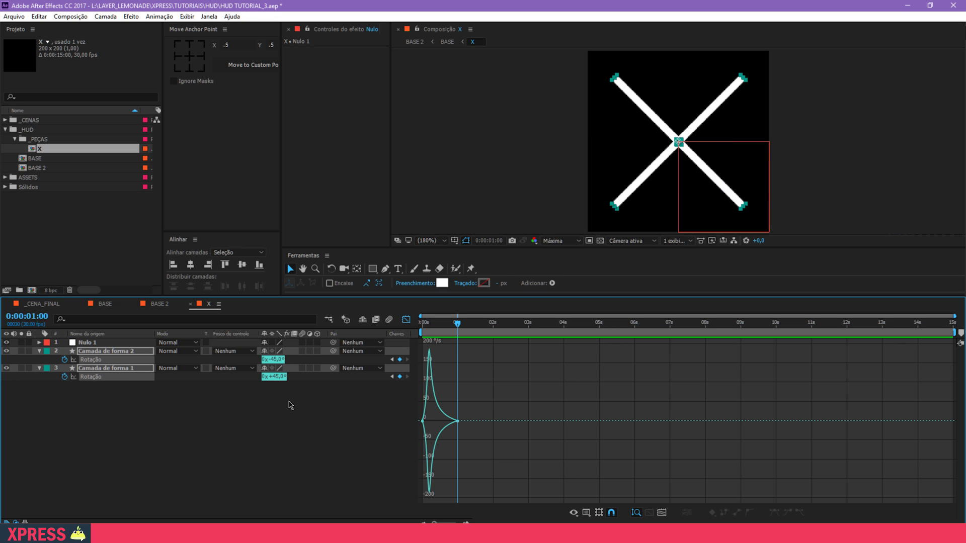
pyautogui.click(406, 321)
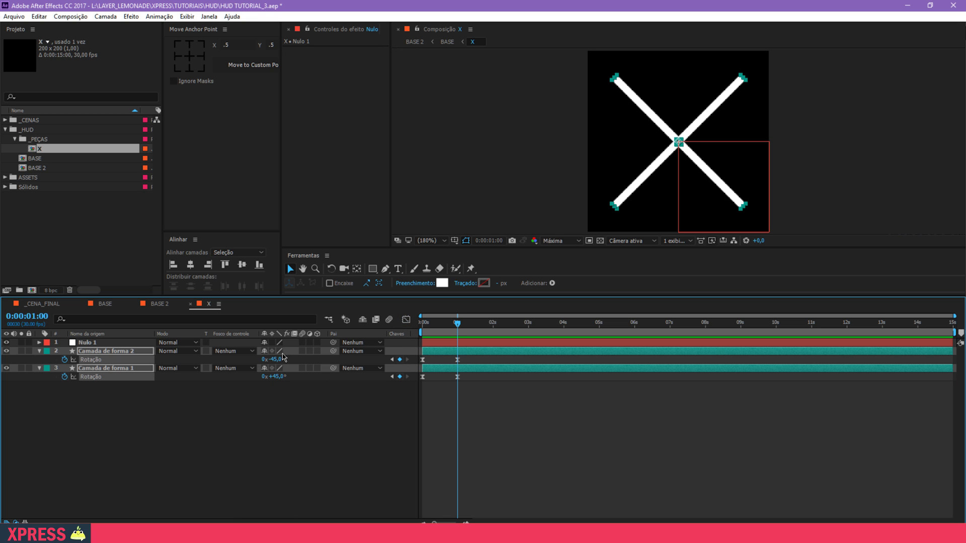
pyautogui.moveTo(333, 350); pyautogui.dragTo(194, 350)
pyautogui.moveTo(121, 346); pyautogui.dragTo(116, 349)
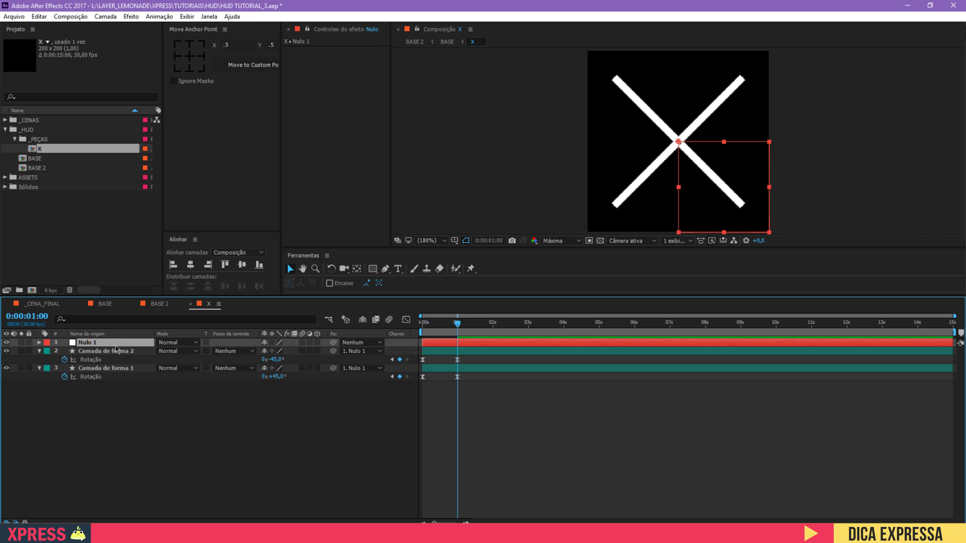
# Step: Animate the null's rotation from 0° at 1 second to 180° at 0:00:02:10 with eased keyframes
pyautogui.press('r')
pyautogui.hotkey('shift', 'pagedown')
pyautogui.hotkey('shift', 'pagedown')
pyautogui.hotkey('shift', 'pagedown')
pyautogui.hotkey('shift', 'pagedown')
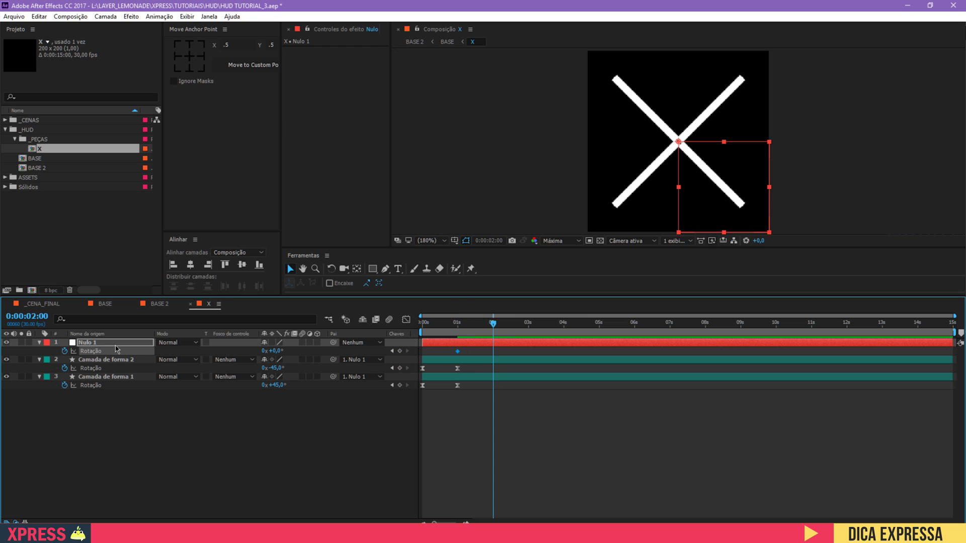
pyautogui.click(276, 351)
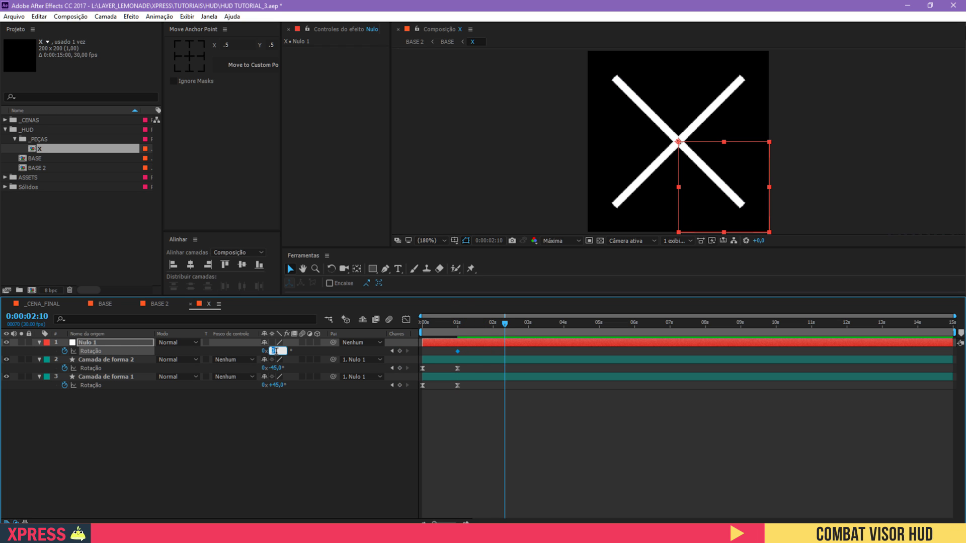
pyautogui.write('180')
pyautogui.press('Return')
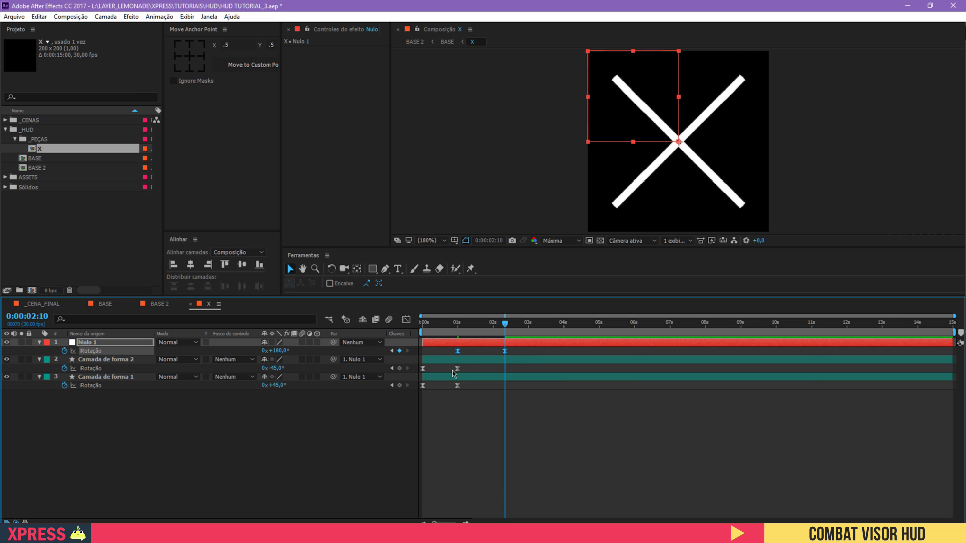
# Step: Reshape the null's rotation speed curve into a sharp peak between its two keyframes and preview the spin
pyautogui.hotkey('shift', 'F3')
pyautogui.moveTo(585, 347); pyautogui.dragTo(483, 492)
pyautogui.press('space')
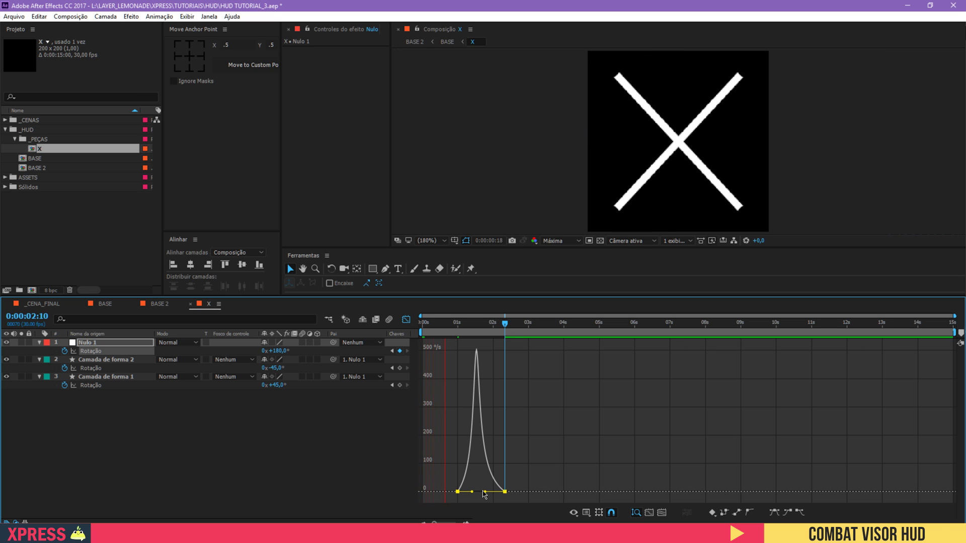
# Step: Preview the spinning X inside the HUD circles in the BASE 2 composition and save the project
pyautogui.click(160, 304)
pyautogui.press('space')
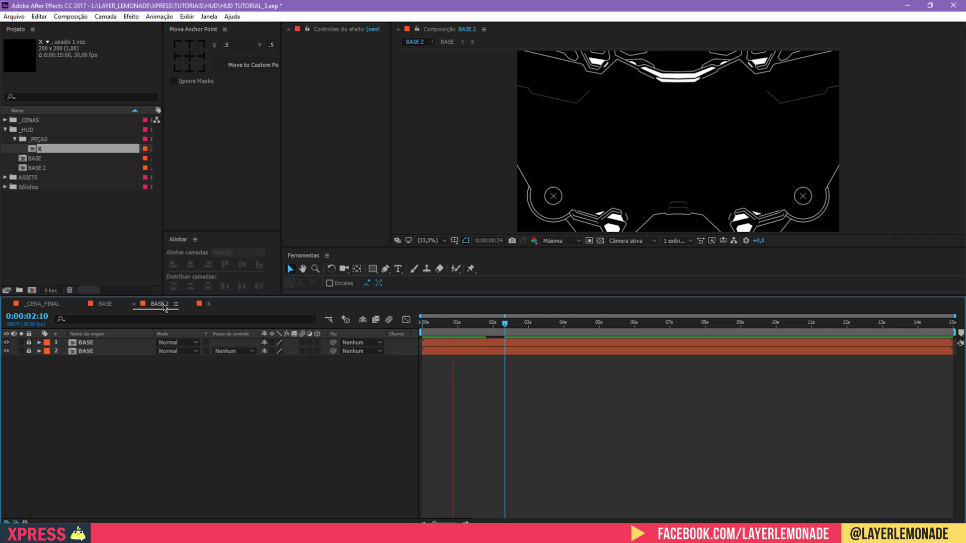
pyautogui.moveTo(482, 323); pyautogui.dragTo(506, 337)
pyautogui.hotkey('ctrl', 's')
# Step: In the X composition, copy the null's rotation keyframes to make a return spin from 180° at about 0:00:03:20 to 0° at 0:00:05:00
pyautogui.click(211, 304)
pyautogui.click(407, 320)
pyautogui.press('space')
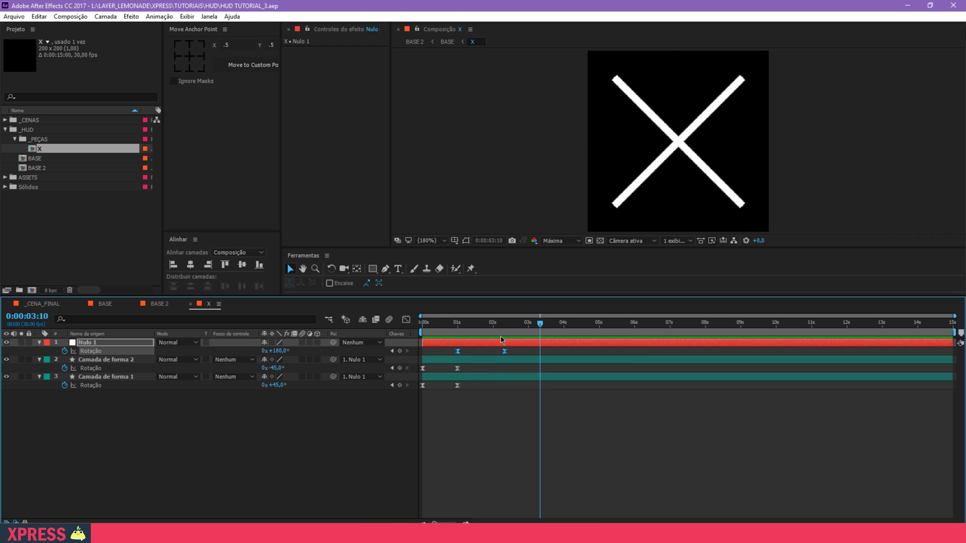
pyautogui.hotkey('alt', 'shift', 'r')
pyautogui.hotkey('shift', 'pagedown')
pyautogui.hotkey('shift', 'pagedown')
pyautogui.hotkey('shift', 'pagedown')
pyautogui.hotkey('shift', 'pagedown')
pyautogui.moveTo(485, 351); pyautogui.dragTo(457, 359)
pyautogui.hotkey('ctrl', 'c')
pyautogui.hotkey('ctrl', 'v')
pyautogui.moveTo(618, 349); pyautogui.dragTo(449, 352)
# Step: Apply Easy Ease to the return-spin keyframes, reshape their speed curve into a sharp central peak, and save the project
pyautogui.hotkey('shift', 'F3')
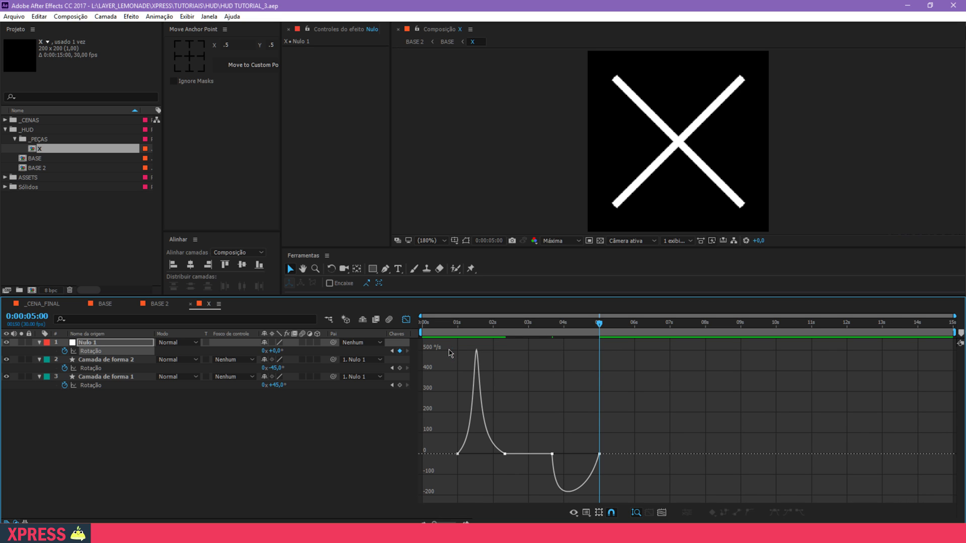
pyautogui.moveTo(539, 422); pyautogui.dragTo(654, 496)
pyautogui.press('F9')
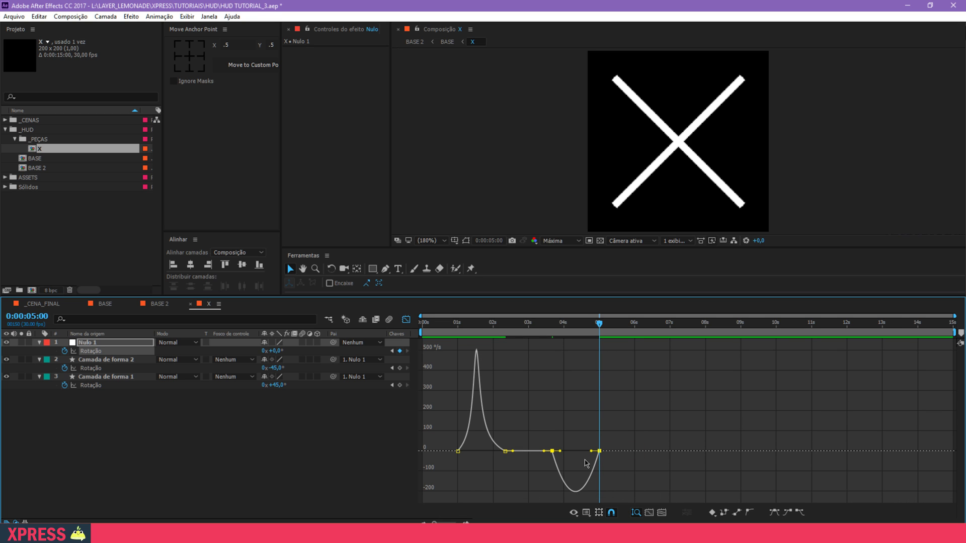
pyautogui.moveTo(592, 451); pyautogui.dragTo(565, 435)
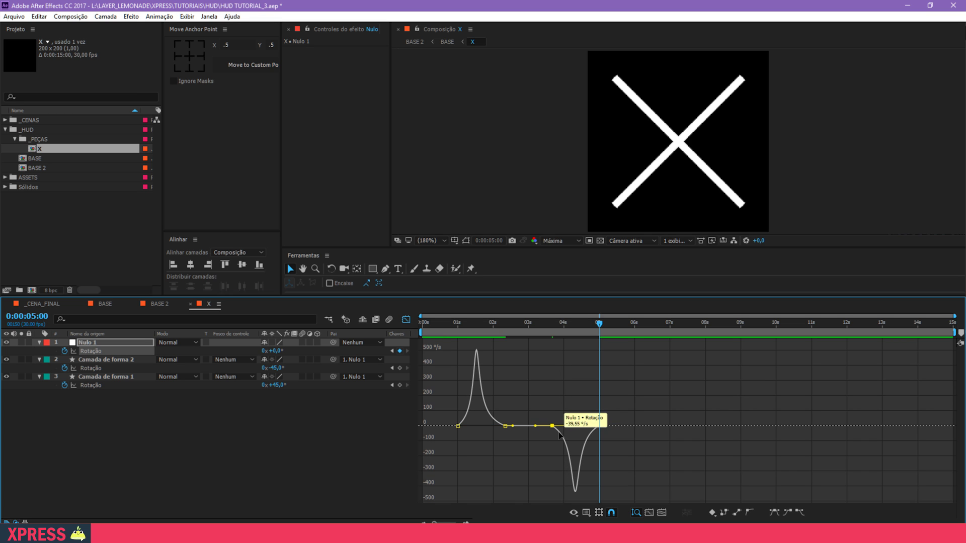
pyautogui.hotkey('shift', 'F3')
pyautogui.hotkey('shift', 'F3')
pyautogui.hotkey('shift', 'F3')
pyautogui.hotkey('shift', 'F3')
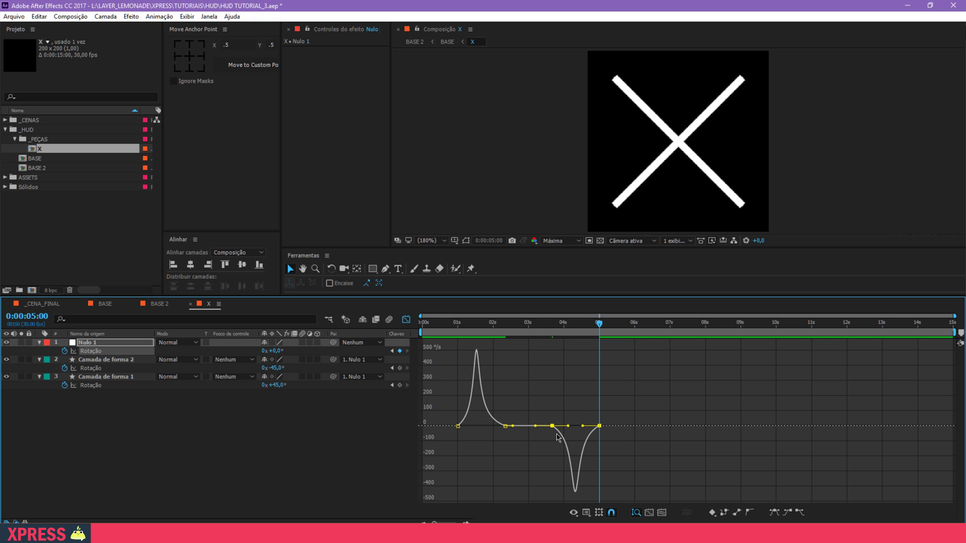
pyautogui.hotkey('ctrl', 's')
pyautogui.hotkey('shift', 'F3')
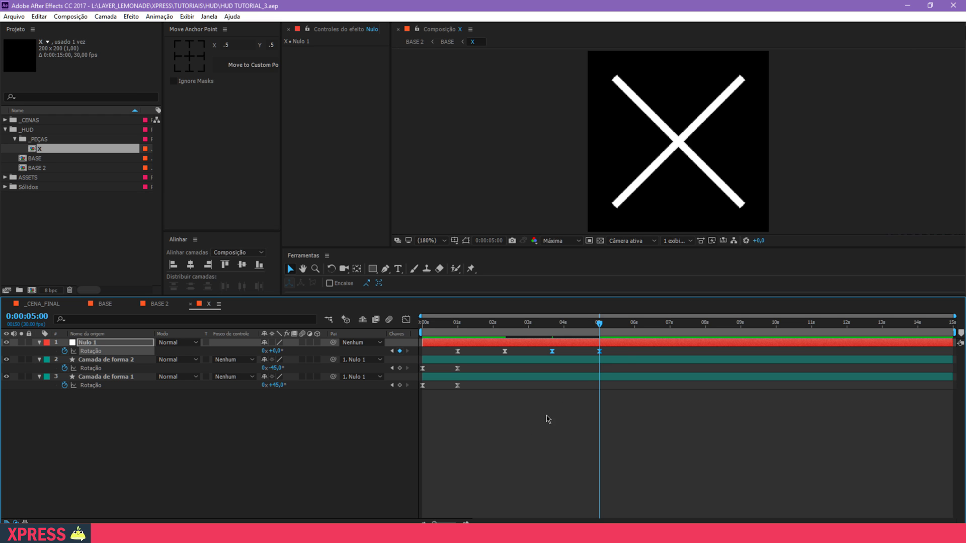
# Step: Clone the null's four rotation keyframes at 0:00:06:10 with Motion 2 and preview the repeated spins
pyautogui.click(209, 16)
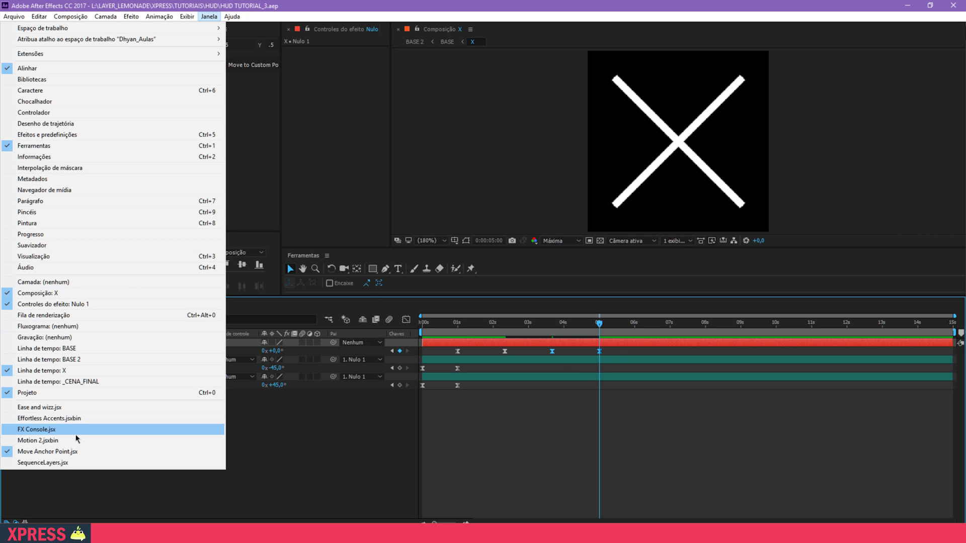
pyautogui.click(77, 440)
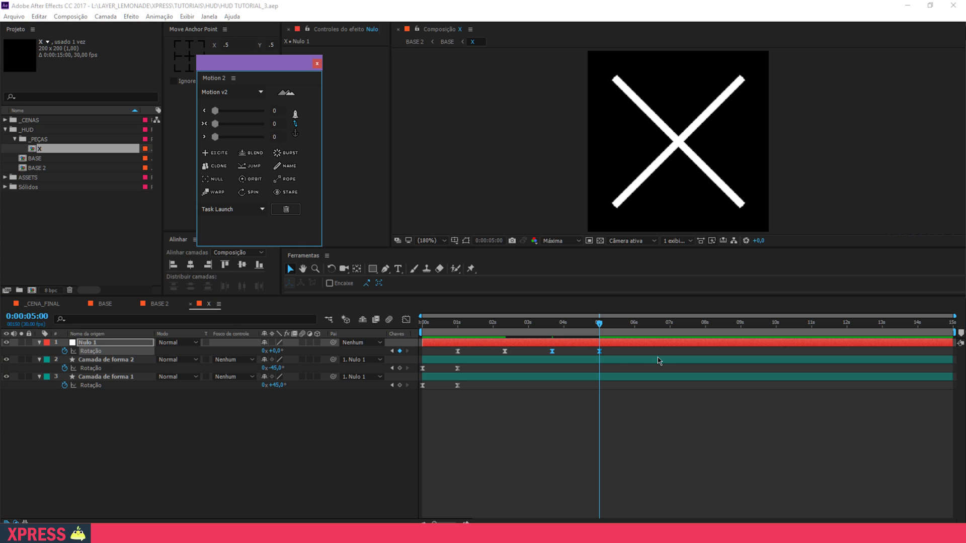
pyautogui.moveTo(616, 357); pyautogui.dragTo(439, 344)
pyautogui.press('space')
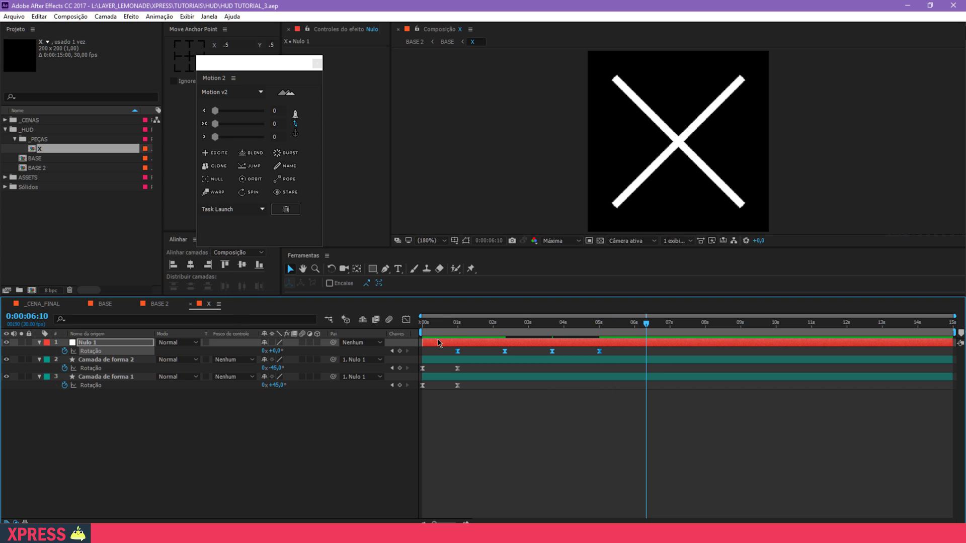
pyautogui.click(219, 168)
pyautogui.moveTo(672, 331); pyautogui.dragTo(425, 336)
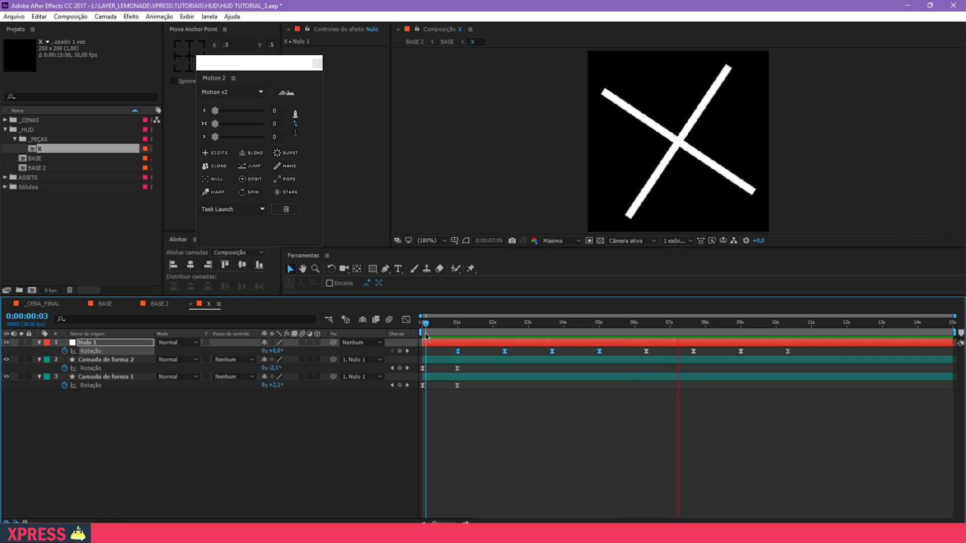
# Step: Collapse the animated properties of all layers in X, close the Motion 2 panel, and save the project
pyautogui.click(461, 322)
pyautogui.hotkey('ctrl', 'a')
pyautogui.press('u')
pyautogui.click(248, 464)
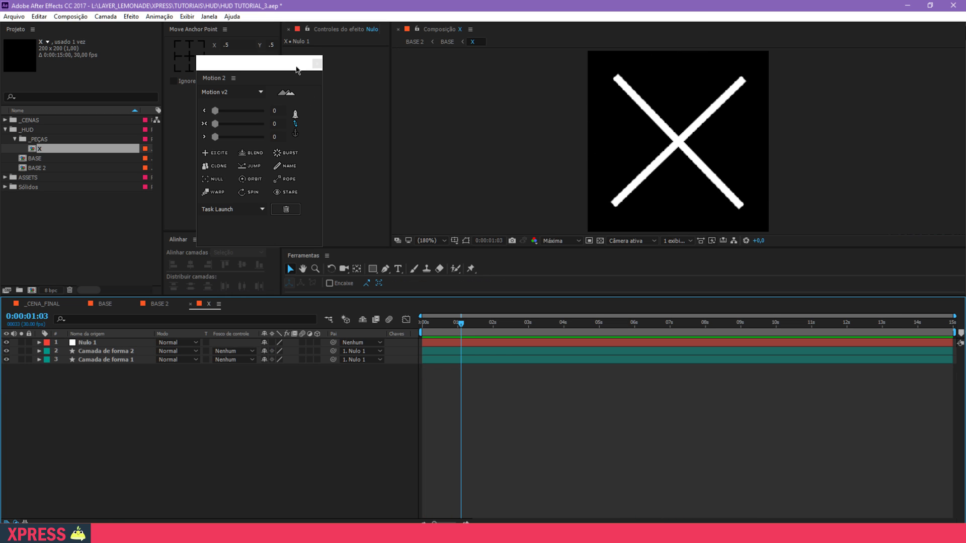
pyautogui.click(313, 67)
pyautogui.hotkey('ctrl', 's')
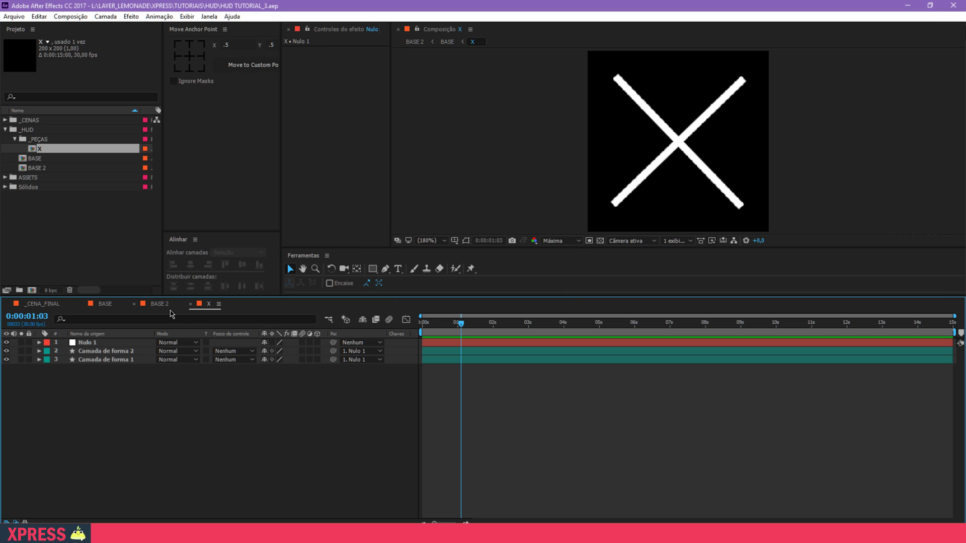
# Step: Close the X composition and preview the repeated spins in BASE 2, returning to the first frame
pyautogui.click(190, 304)
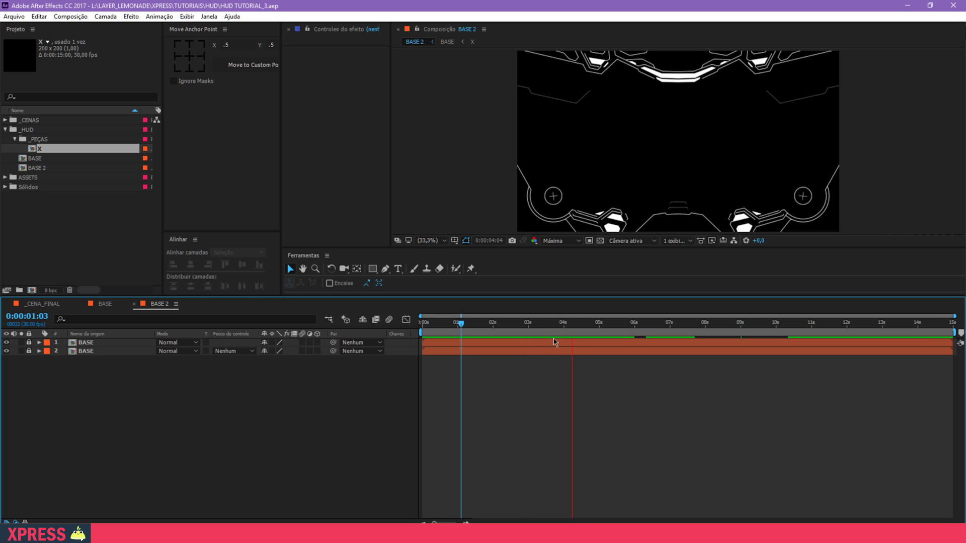
pyautogui.moveTo(532, 328); pyautogui.dragTo(420, 328)
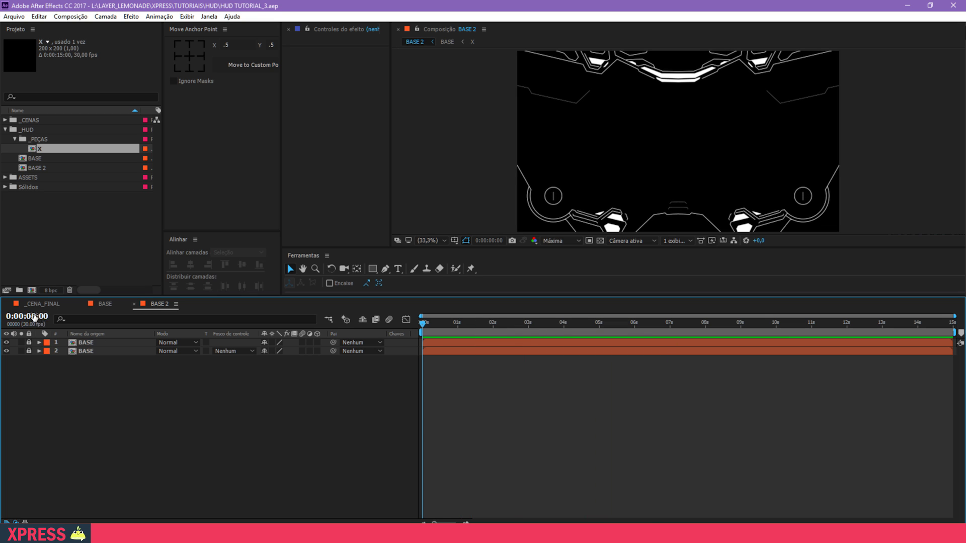
# Step: Create a 1920 × 1080 px composition named CENA_1 in the _CENAS folder and add BASE 2 to it
pyautogui.click(15, 139)
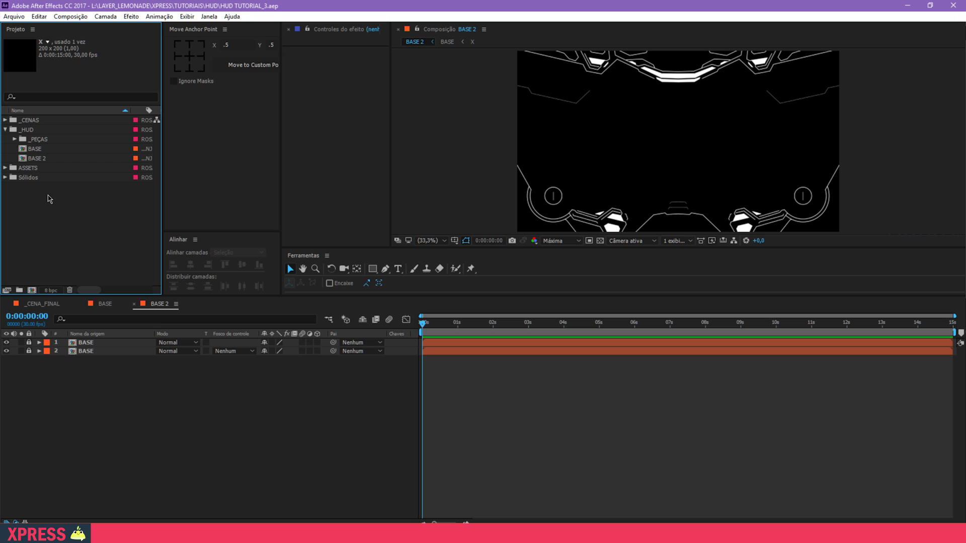
pyautogui.click(5, 121)
pyautogui.click(37, 291)
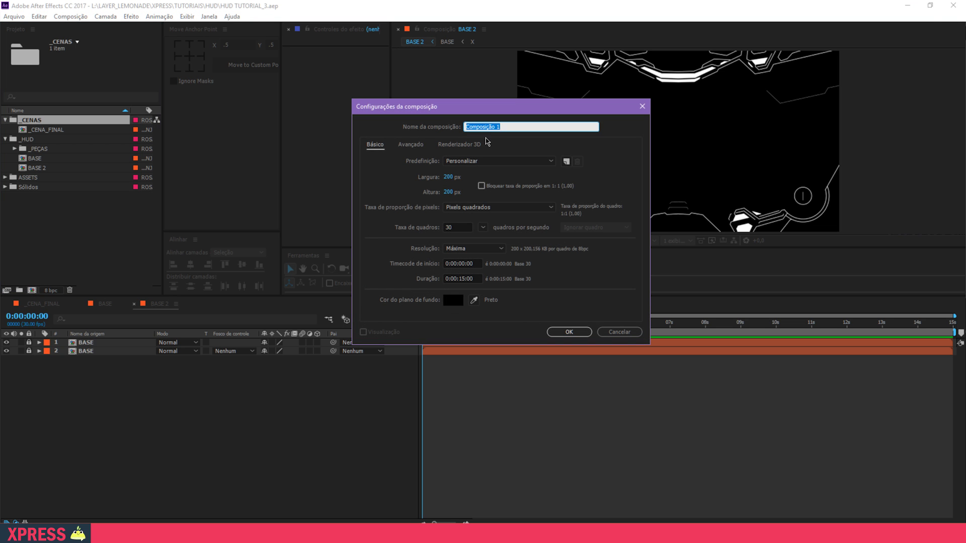
pyautogui.write('CENA_1')
pyautogui.click(450, 176)
pyautogui.write('1920')
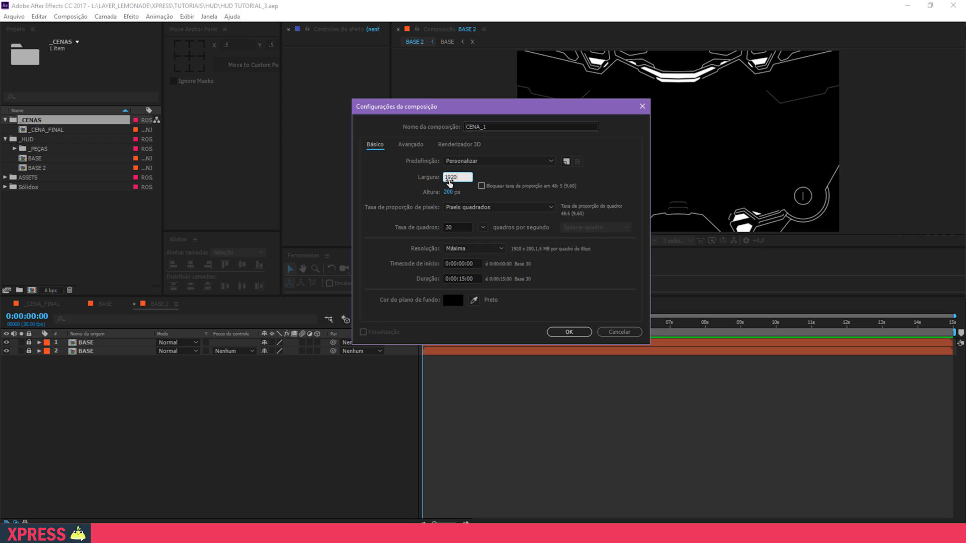
pyautogui.press('Tab')
pyautogui.write('1080')
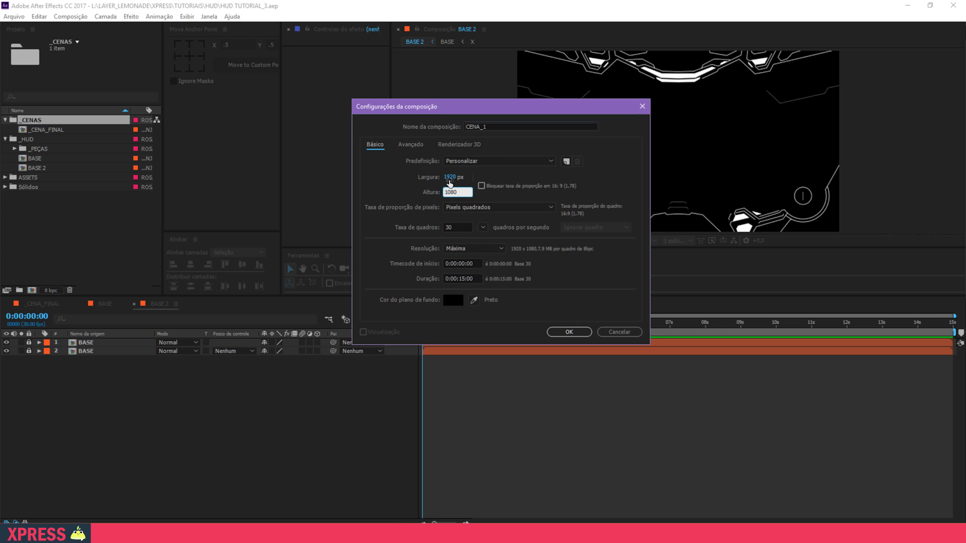
pyautogui.click(581, 336)
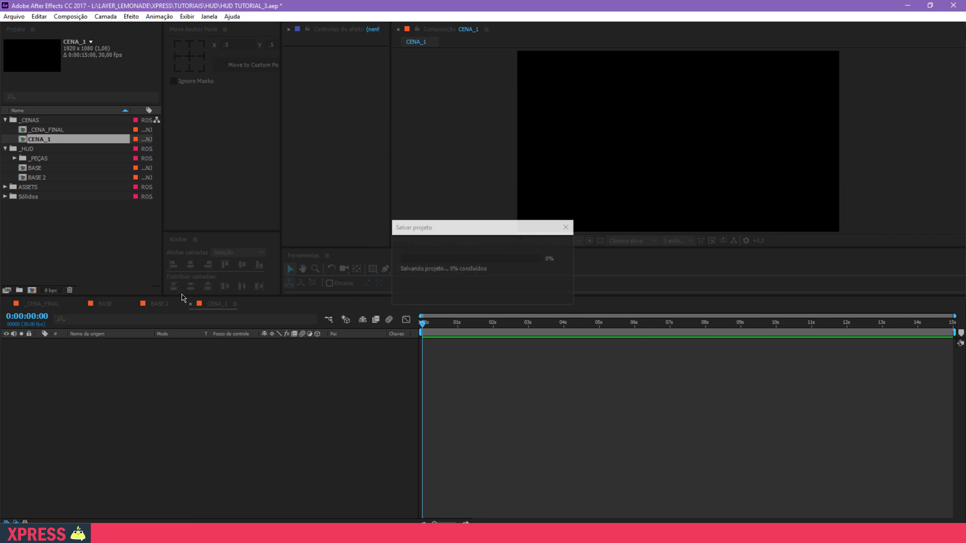
pyautogui.click(40, 177)
pyautogui.moveTo(48, 178); pyautogui.dragTo(141, 422)
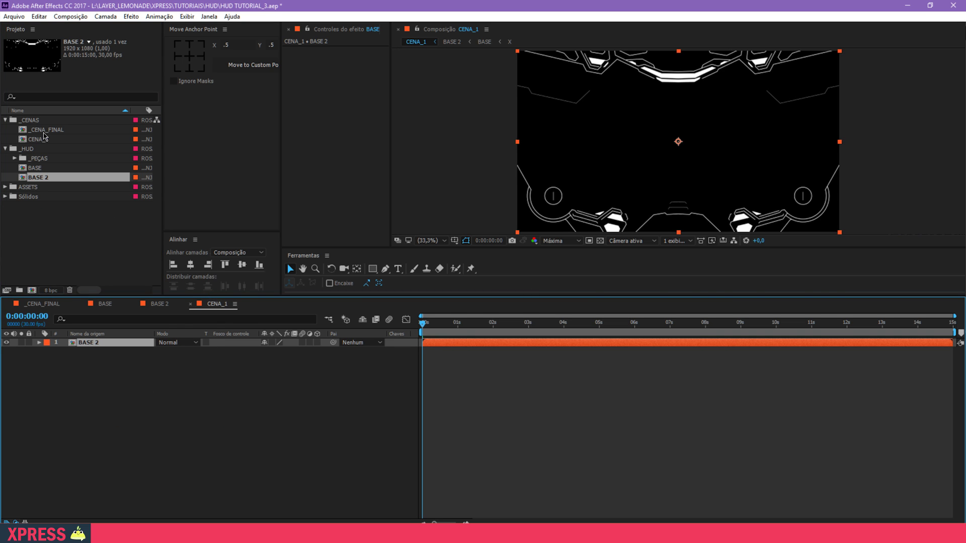
# Step: Place CENA_1 above the FUNDO layer in _CENA_FINAL and change the viewer's fast preview mode to a sharp display
pyautogui.click(58, 129)
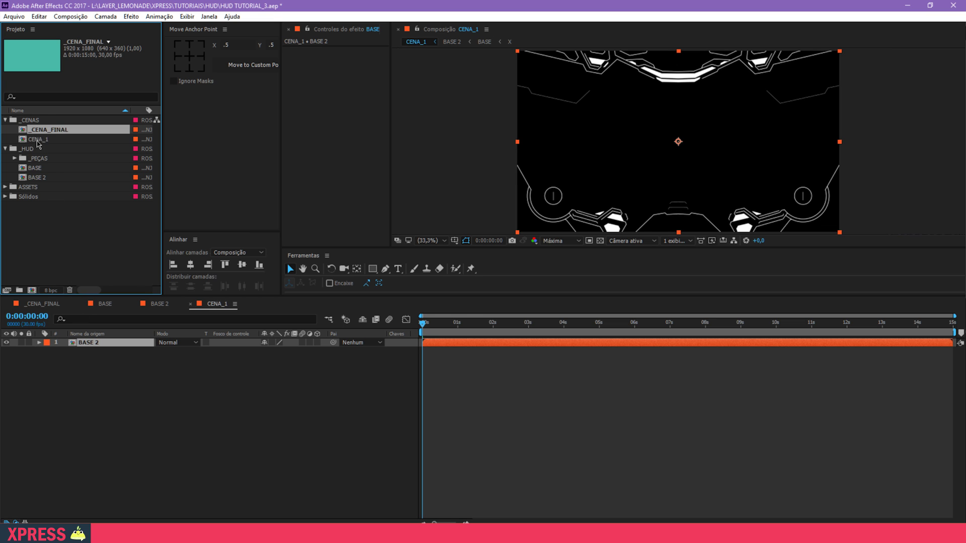
pyautogui.click(38, 141)
pyautogui.click(52, 131)
pyautogui.click(56, 307)
pyautogui.moveTo(40, 139); pyautogui.dragTo(115, 345)
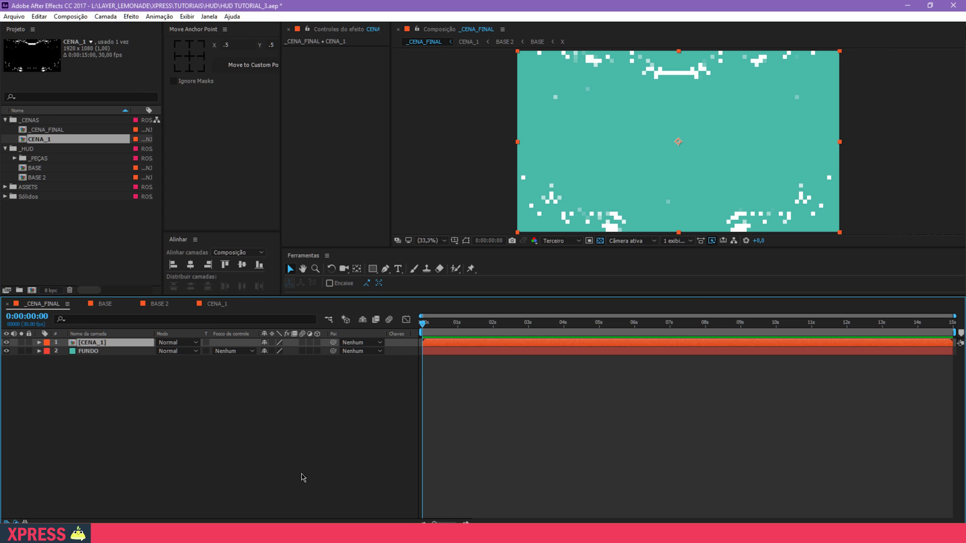
pyautogui.click(711, 242)
pyautogui.click(724, 253)
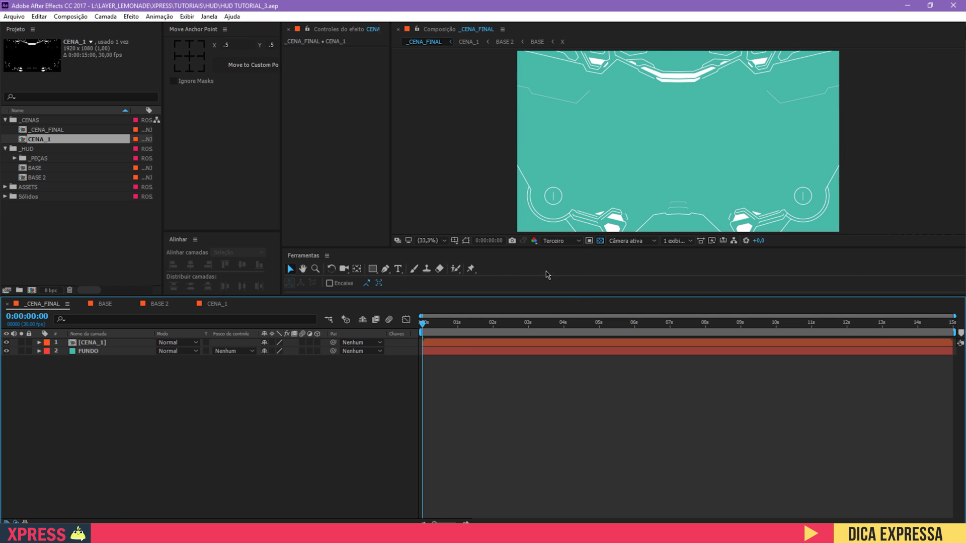
# Step: Apply a Fill effect to the FUNDO layer, set its colour to black, and save the project
pyautogui.click(82, 352)
pyautogui.hotkey('ctrl', 'space')
pyautogui.write('fill')
pyautogui.press('Return')
pyautogui.click(350, 76)
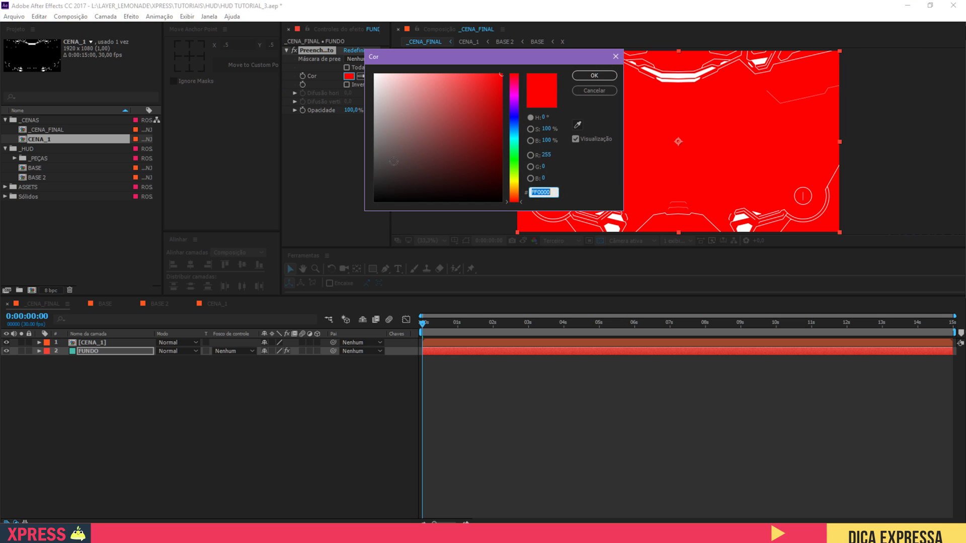
pyautogui.moveTo(387, 176); pyautogui.dragTo(372, 204)
pyautogui.click(594, 77)
pyautogui.click(272, 468)
pyautogui.hotkey('ctrl', 's')
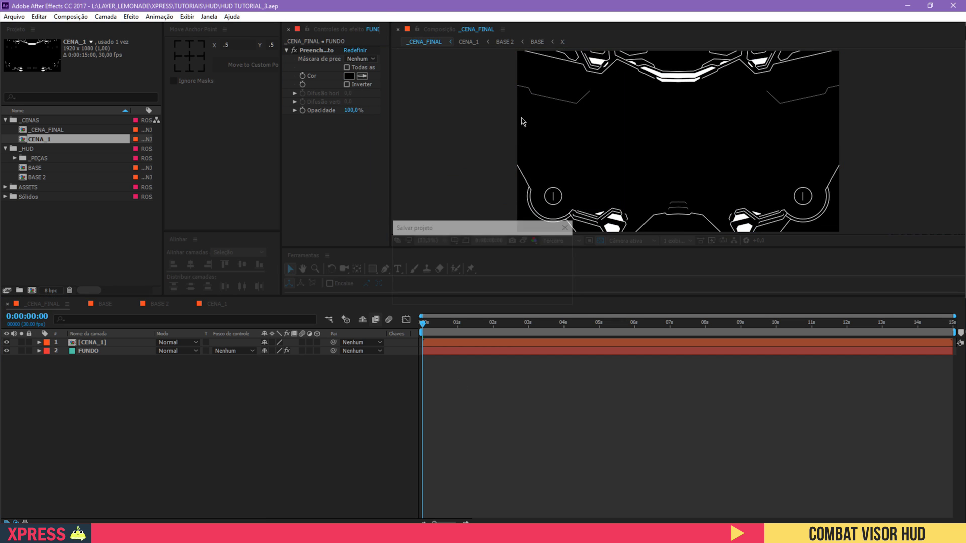
# Step: Place the CENA_1 timeline beside _CENA_FINAL and give both scene compositions the AZUL 3 label colour
pyautogui.click(216, 304)
pyautogui.moveTo(208, 310); pyautogui.dragTo(107, 304)
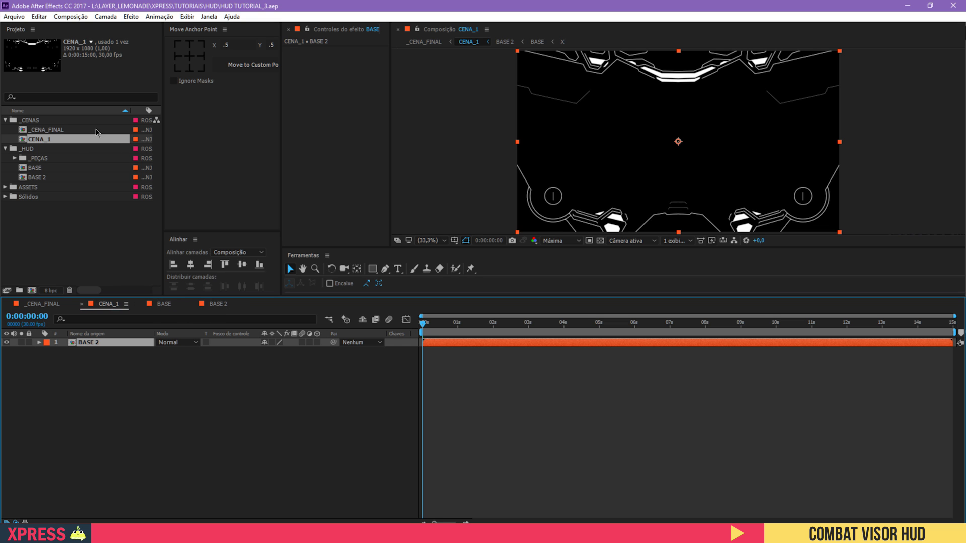
pyautogui.keyDown('ctrl'); pyautogui.click(101, 130); pyautogui.keyUp('ctrl')
pyautogui.click(135, 131)
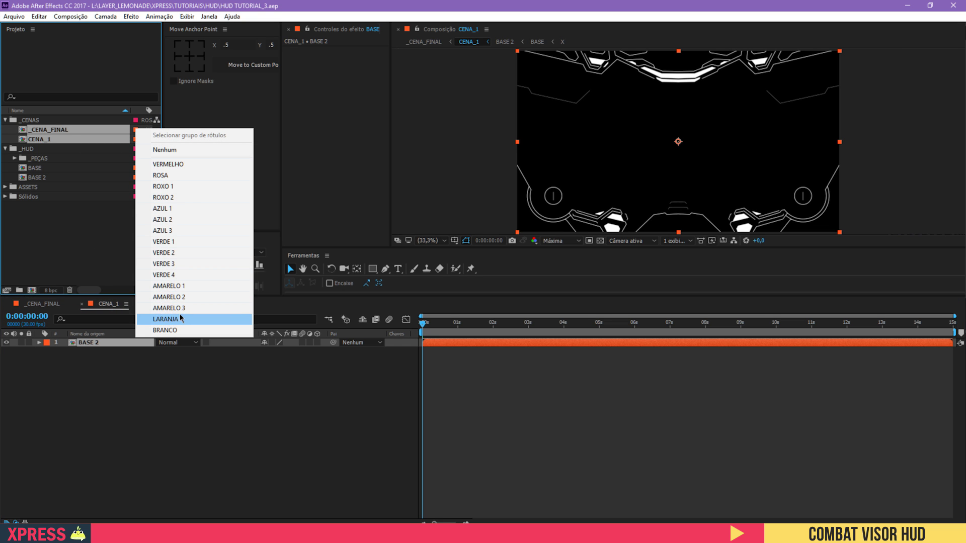
pyautogui.click(194, 231)
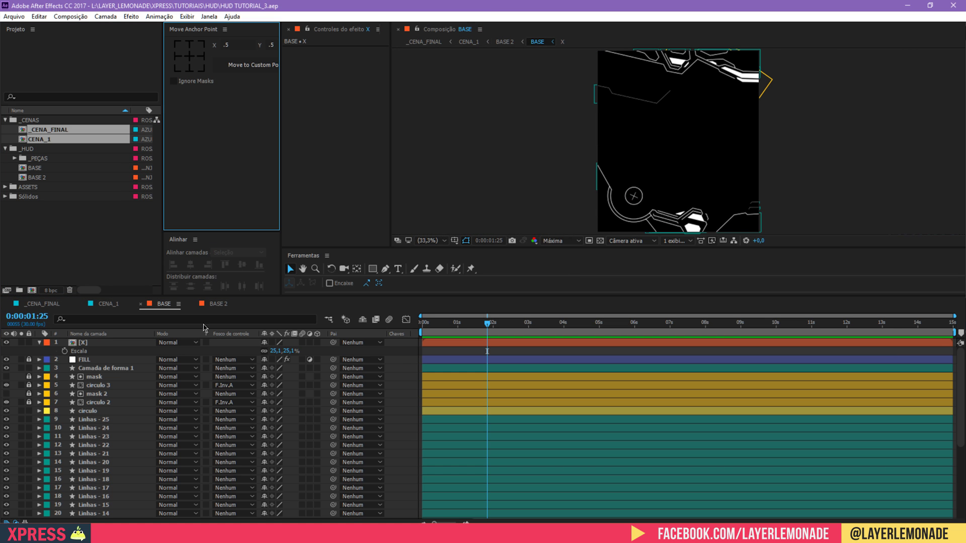
# Step: Open the X composition nested in BASE and go back to its first frame
pyautogui.click(214, 306)
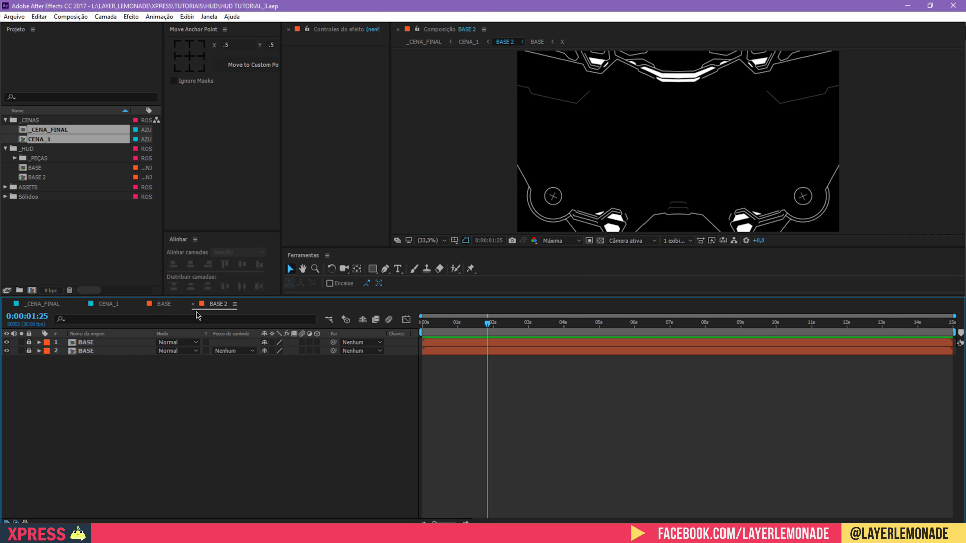
pyautogui.click(161, 305)
pyautogui.doubleClick(110, 343)
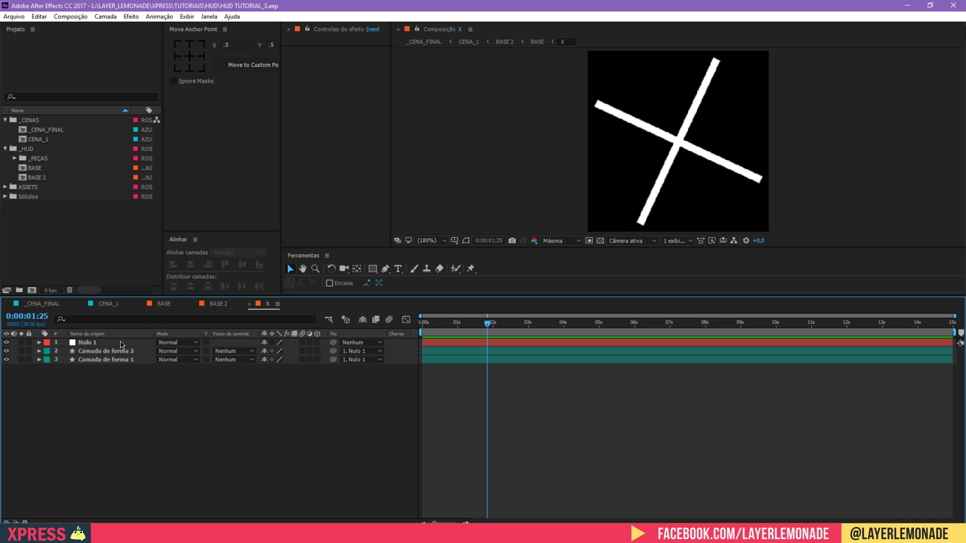
pyautogui.moveTo(476, 332); pyautogui.dragTo(395, 343)
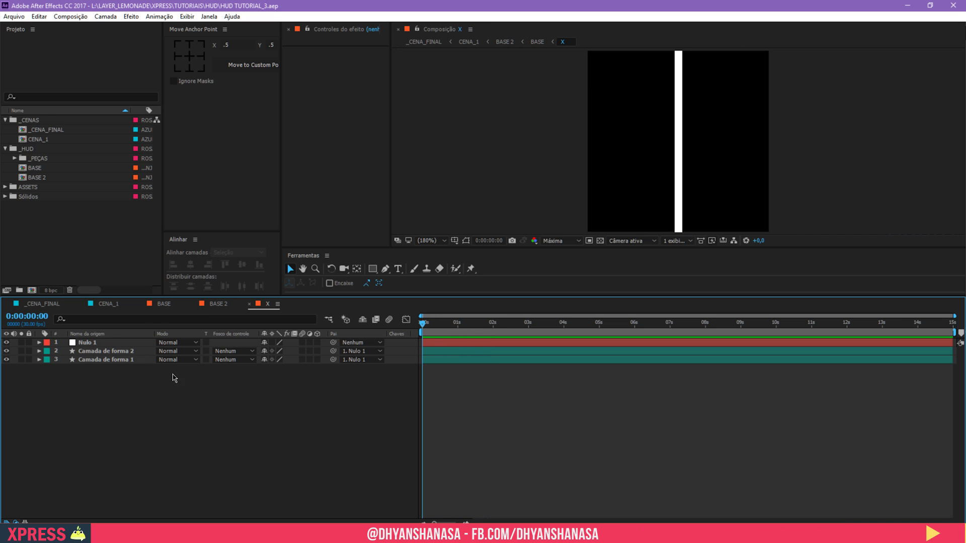
# Step: Keyframe the scale of both line shape layers at the first frame and at 1 second
pyautogui.click(100, 352)
pyautogui.keyDown('shift'); pyautogui.click(99, 361); pyautogui.keyUp('shift')
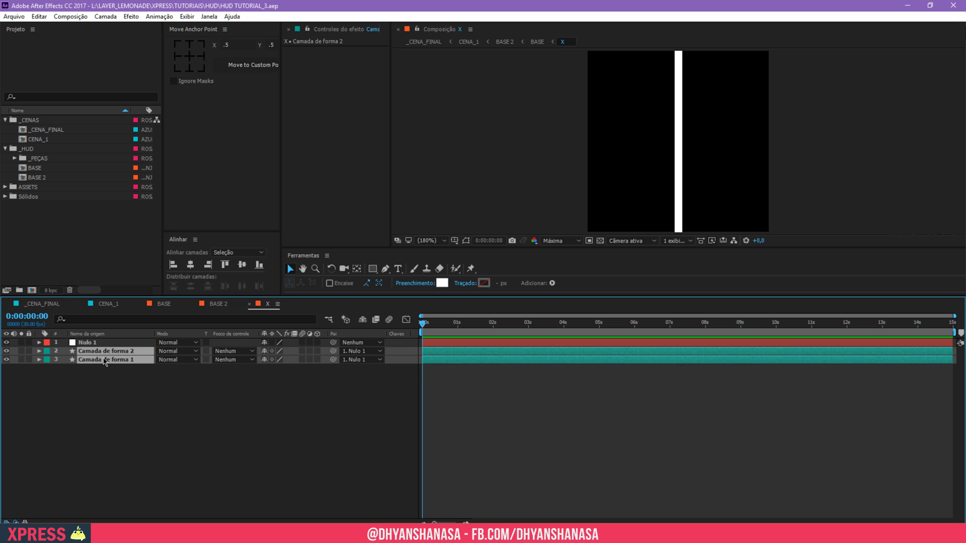
pyautogui.press('s')
pyautogui.press('space')
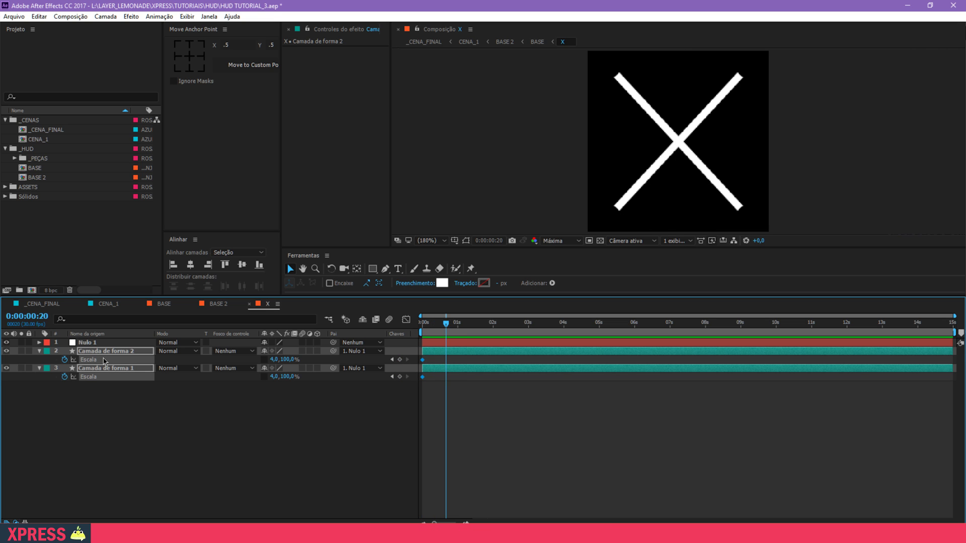
pyautogui.hotkey('ctrl', 'v')
pyautogui.hotkey('shift', 'pageup')
pyautogui.hotkey('shift', 'pagedown')
pyautogui.hotkey('shift', 'pageup')
pyautogui.hotkey('shift', 'pageup')
pyautogui.hotkey('shift', 'pageup')
# Step: Set the vertical scale of both line layers to 0% at the first frame
pyautogui.click(289, 359)
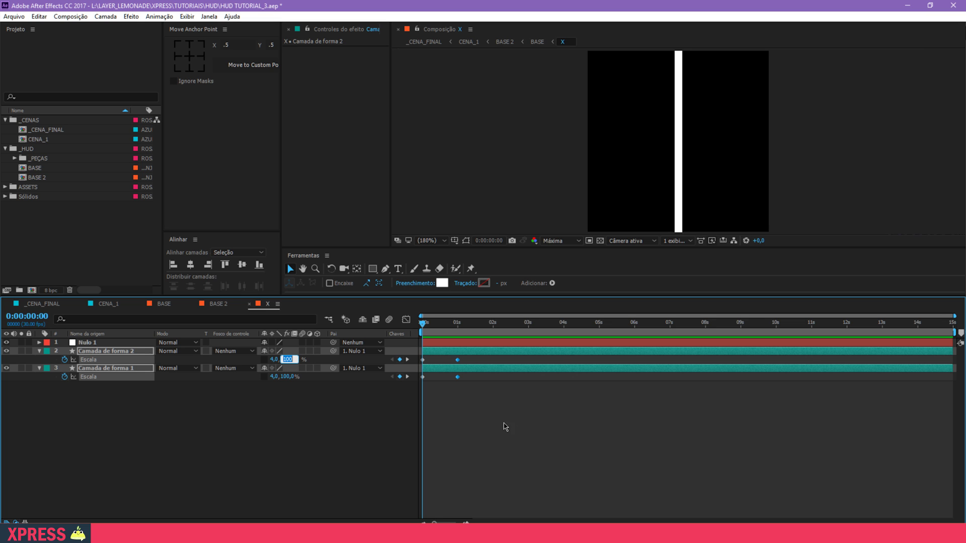
pyautogui.write('0')
pyautogui.press('Return')
# Step: Ease the scale keyframes in the speed graph for a fast start and long slowdown, and preview the growing lines
pyautogui.moveTo(516, 421); pyautogui.dragTo(434, 356)
pyautogui.hotkey('shift', 'F3')
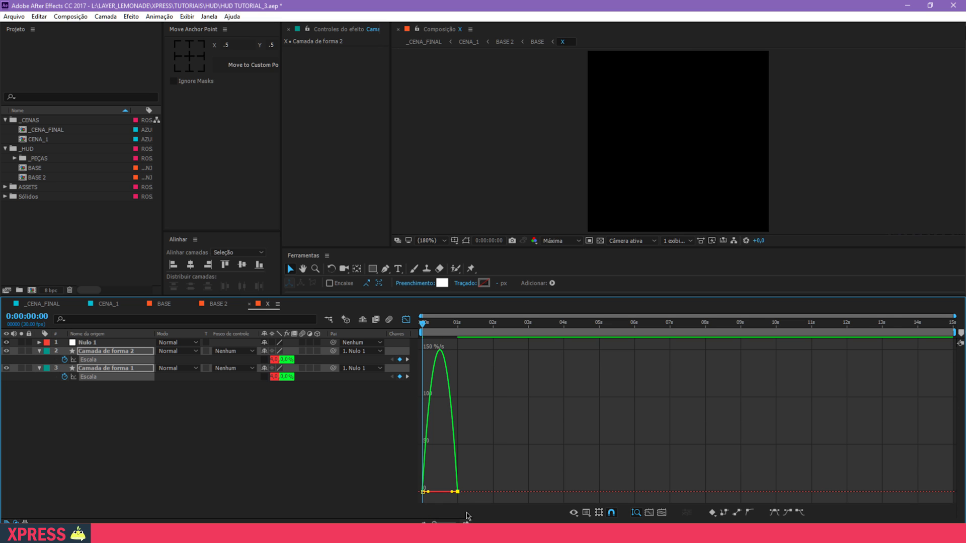
pyautogui.moveTo(451, 492); pyautogui.dragTo(428, 496)
pyautogui.press('space')
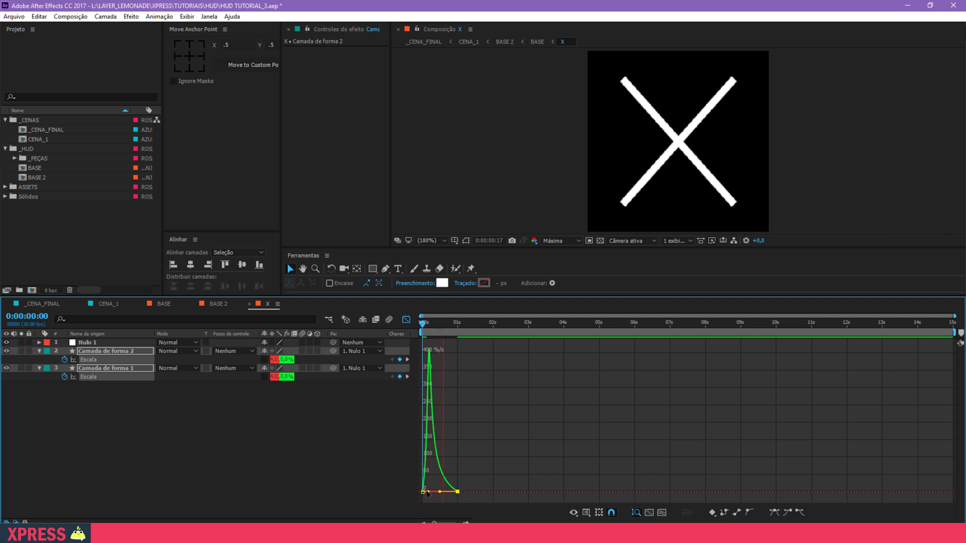
pyautogui.click(405, 320)
# Step: Shift both line layers' rotation keyframes to start at 1 second and preview the opening of the X
pyautogui.moveTo(427, 325); pyautogui.dragTo(458, 329)
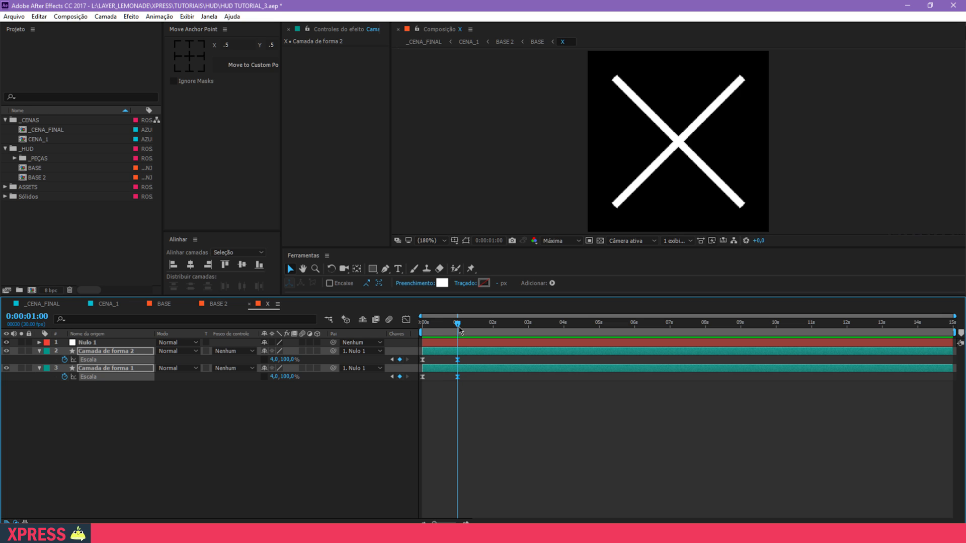
pyautogui.press('r')
pyautogui.moveTo(499, 390); pyautogui.dragTo(458, 366)
pyautogui.press('space')
# Step: Remove the rotation keyframes from Nulo 1 and set its rotation to 0°
pyautogui.moveTo(465, 325); pyautogui.dragTo(493, 324)
pyautogui.click(262, 434)
pyautogui.click(96, 344)
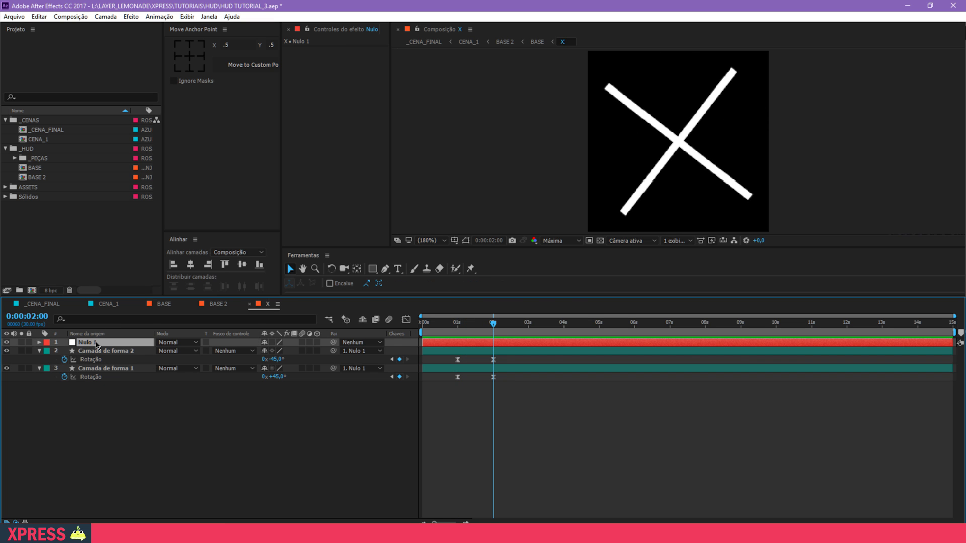
pyautogui.press('r')
pyautogui.moveTo(494, 325); pyautogui.dragTo(492, 334)
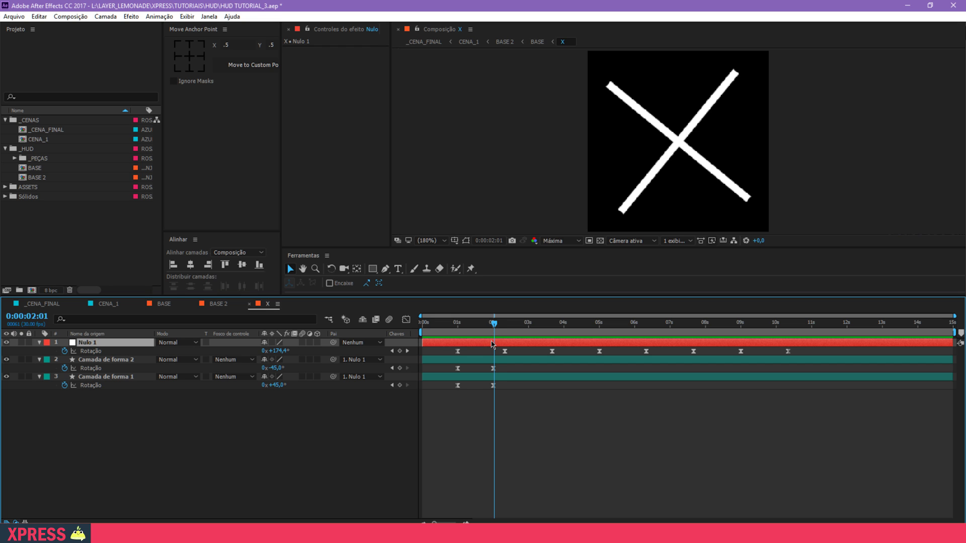
pyautogui.press('pageup')
pyautogui.press('pageup')
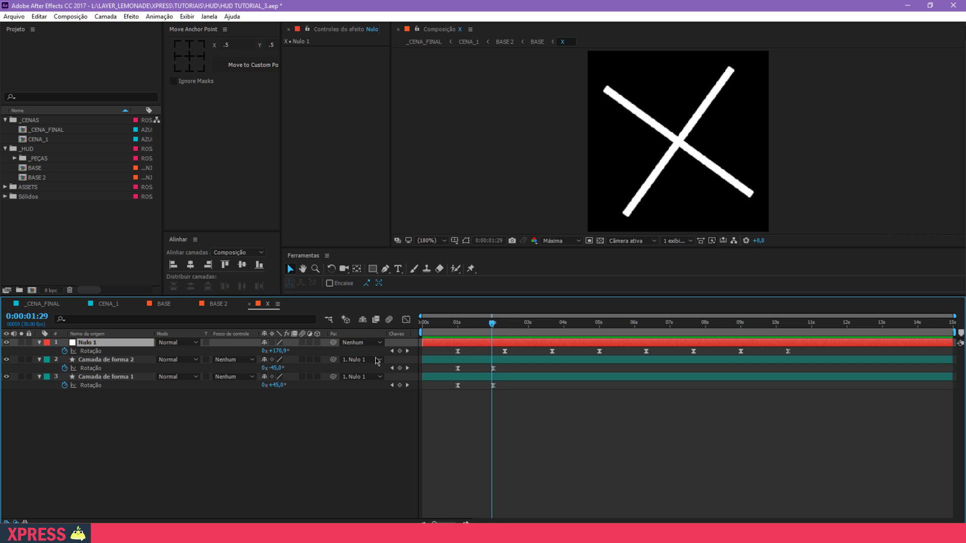
pyautogui.click(65, 352)
pyautogui.click(276, 350)
pyautogui.write('0')
pyautogui.press('Return')
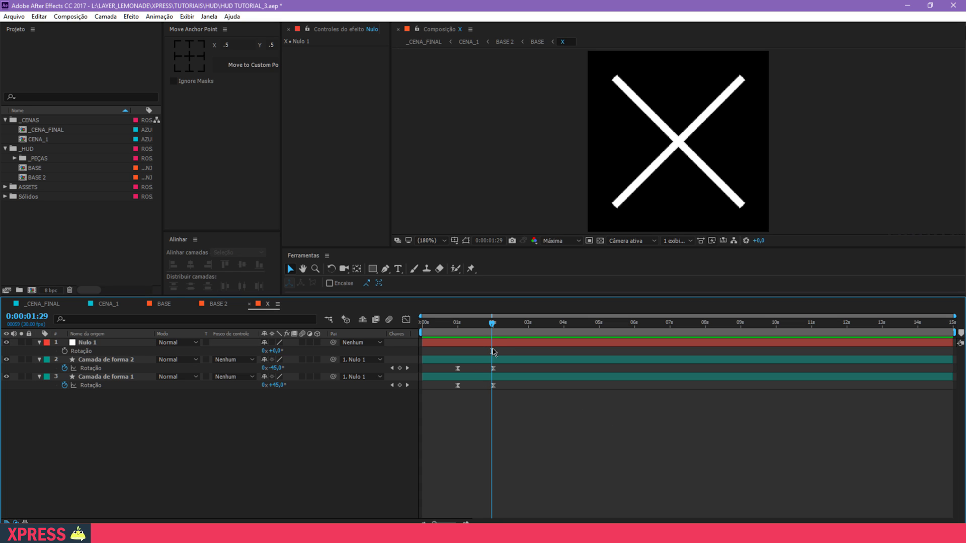
# Step: Add the expression time*50 to the rotation of Nulo 1 and preview the continuous spin
pyautogui.keyDown('alt'); pyautogui.click(65, 352); pyautogui.keyUp('alt')
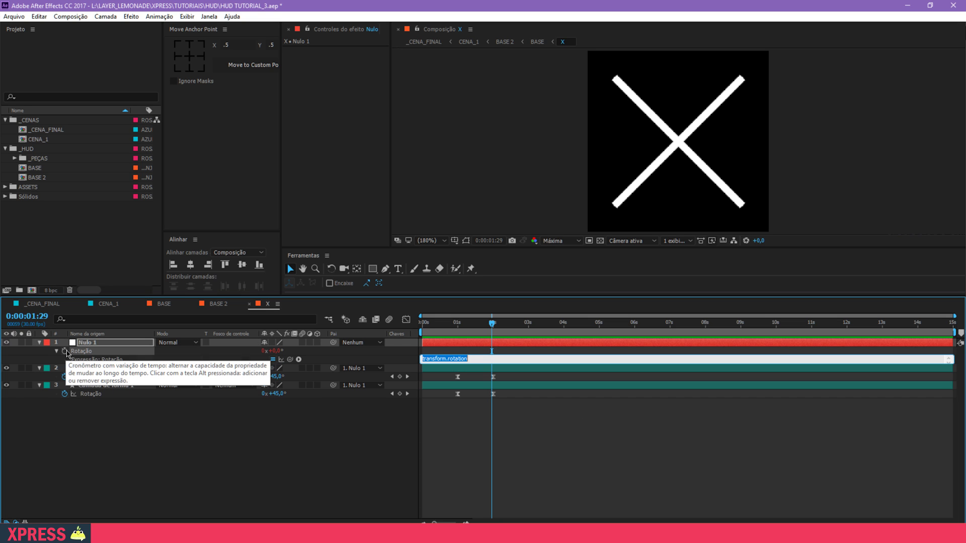
pyautogui.write('time*50')
pyautogui.click(595, 445)
pyautogui.press('space')
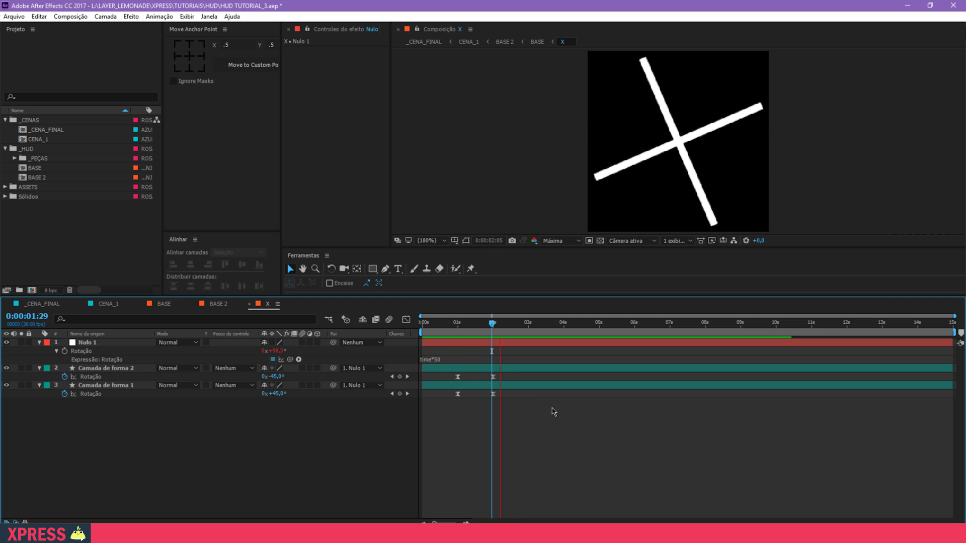
# Step: Preview the X animation in the BASE 2 composition and return to the first frame
pyautogui.click(249, 304)
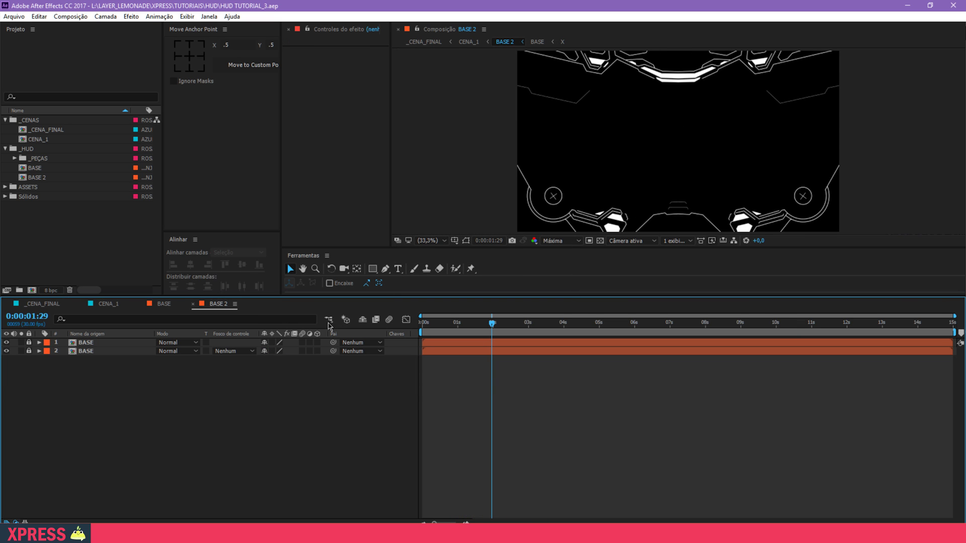
pyautogui.press('space')
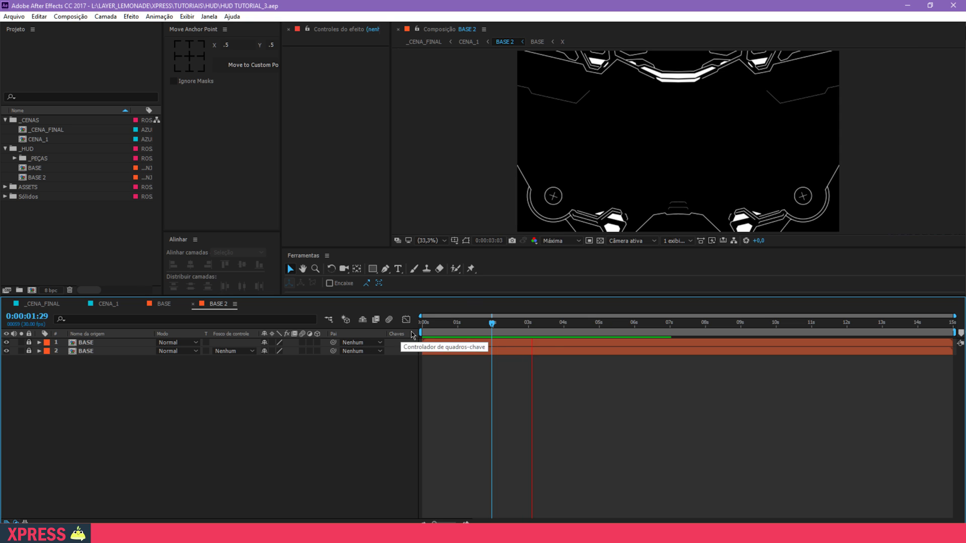
pyautogui.press('space')
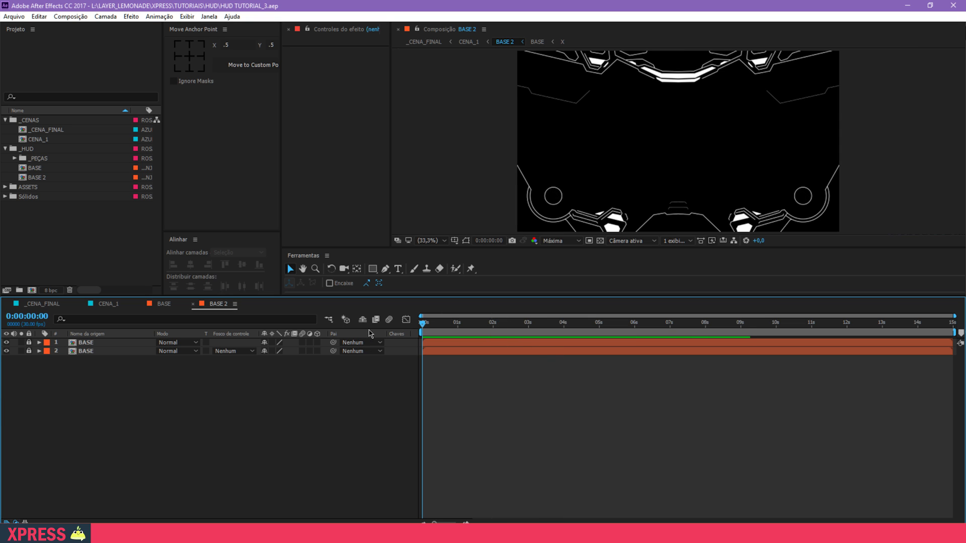
# Step: Open the BASE composition and collapse the X layer's scale property
pyautogui.click(164, 305)
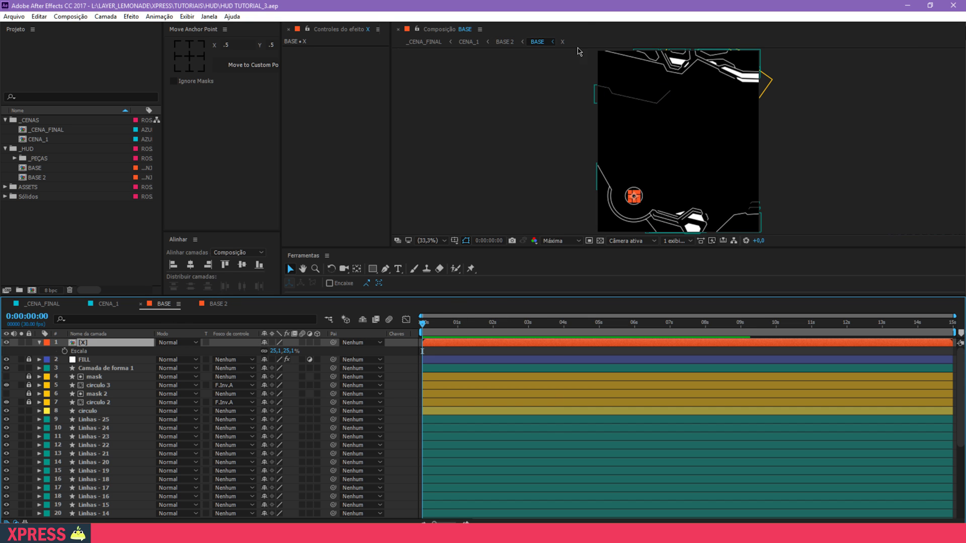
pyautogui.click(908, 137)
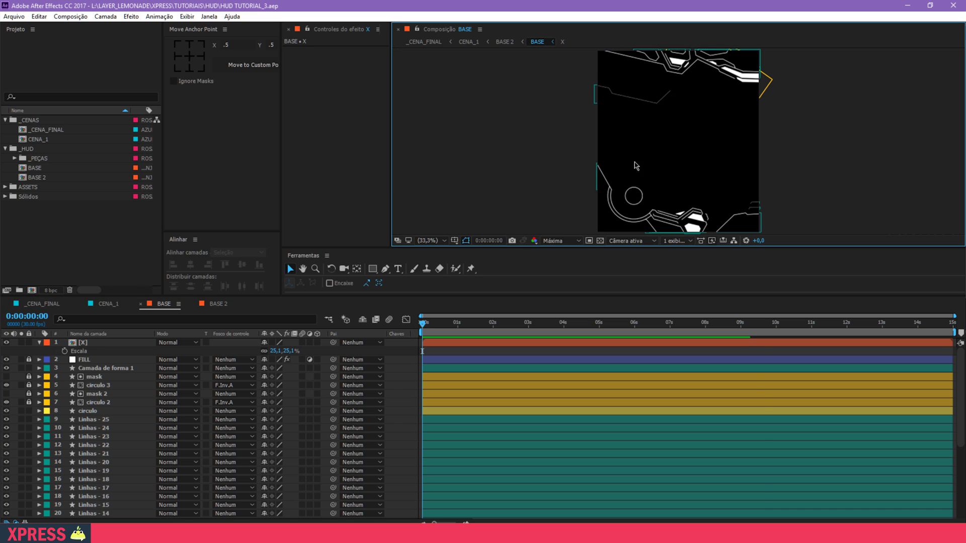
pyautogui.click(87, 344)
pyautogui.press('s')
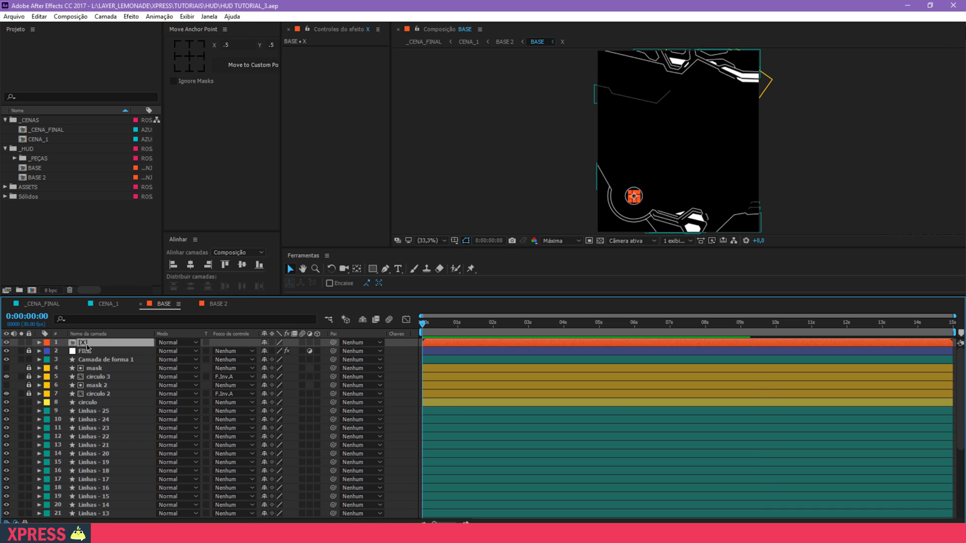
# Step: Switch to the HUD_RENDER reference video, examine its corner circles and return to After Effects
pyautogui.press('super+Tab')
pyautogui.click(696, 244)
pyautogui.press('Return')
pyautogui.moveTo(238, 485); pyautogui.dragTo(326, 489)
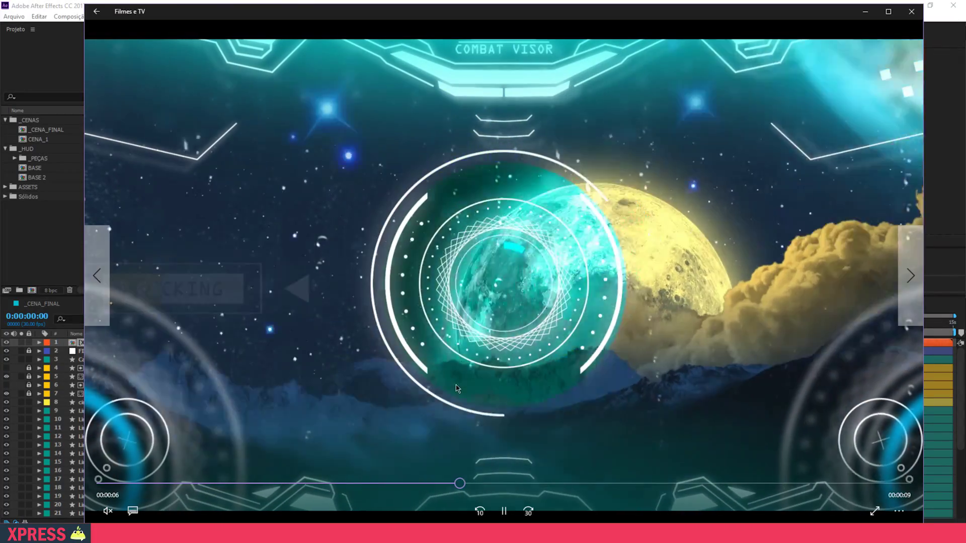
pyautogui.click(252, 298)
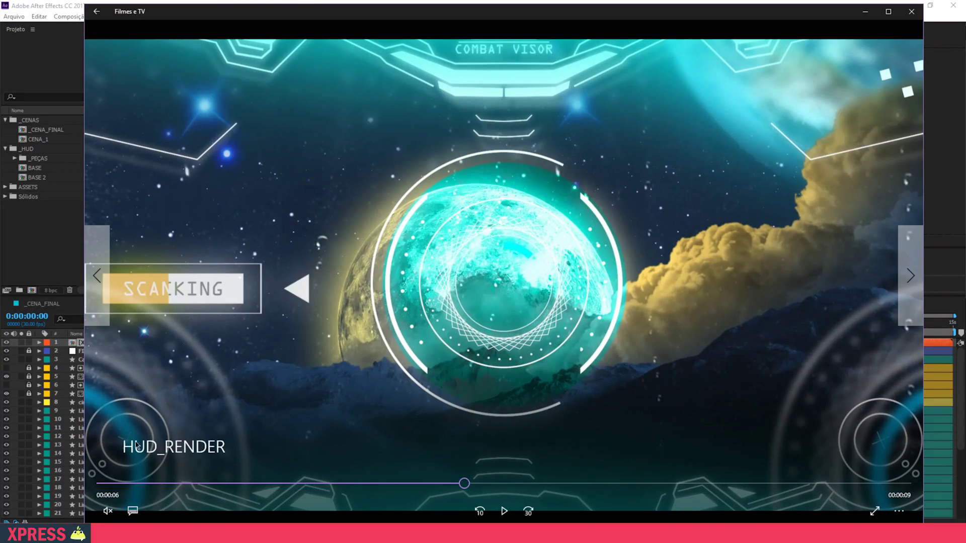
pyautogui.click(54, 262)
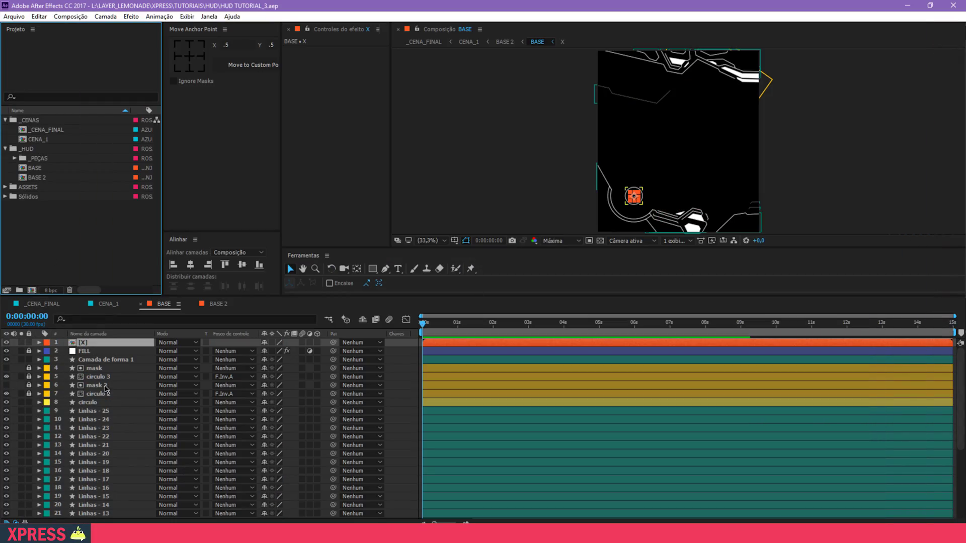
# Step: Unlock the circulo 2 layer, duplicate circulo, and enlarge the copy's ellipse to about 164.7 px
pyautogui.click(29, 394)
pyautogui.click(88, 402)
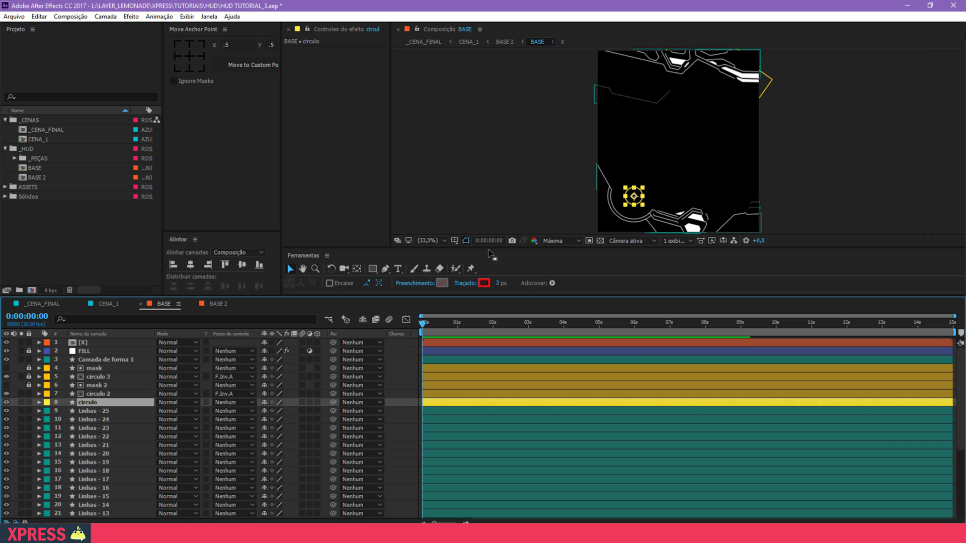
pyautogui.press('z')
pyautogui.click(646, 189)
pyautogui.hotkey('ctrl', 'd')
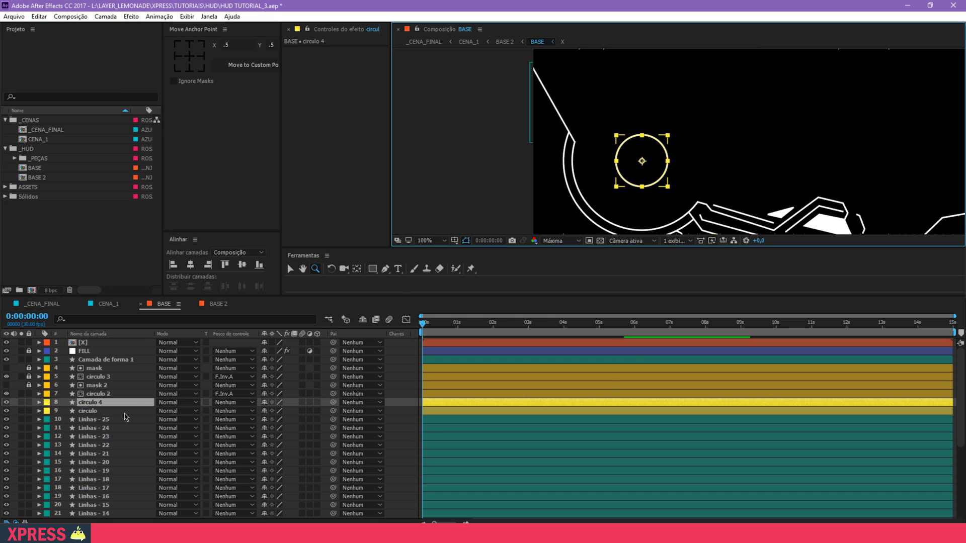
pyautogui.press('u')
pyautogui.press('u')
pyautogui.moveTo(296, 441); pyautogui.dragTo(324, 436)
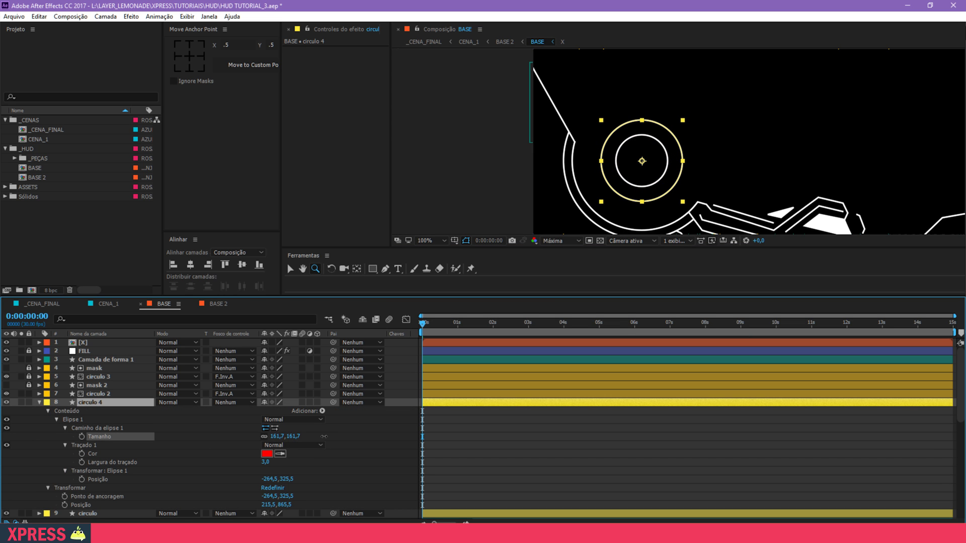
# Step: Compare the circles with the HUD_RENDER reference video and delete the enlarged circle copy
pyautogui.press('super+Tab')
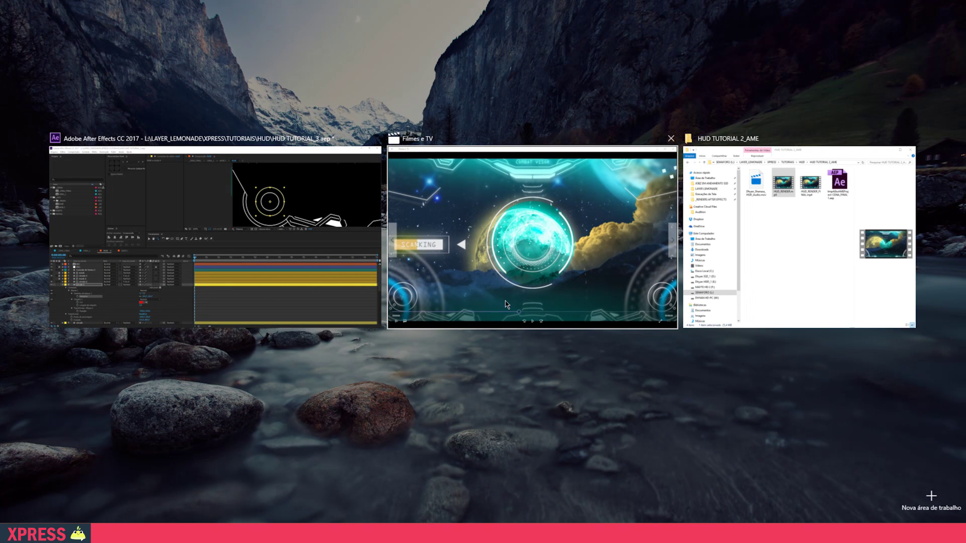
pyautogui.click(472, 308)
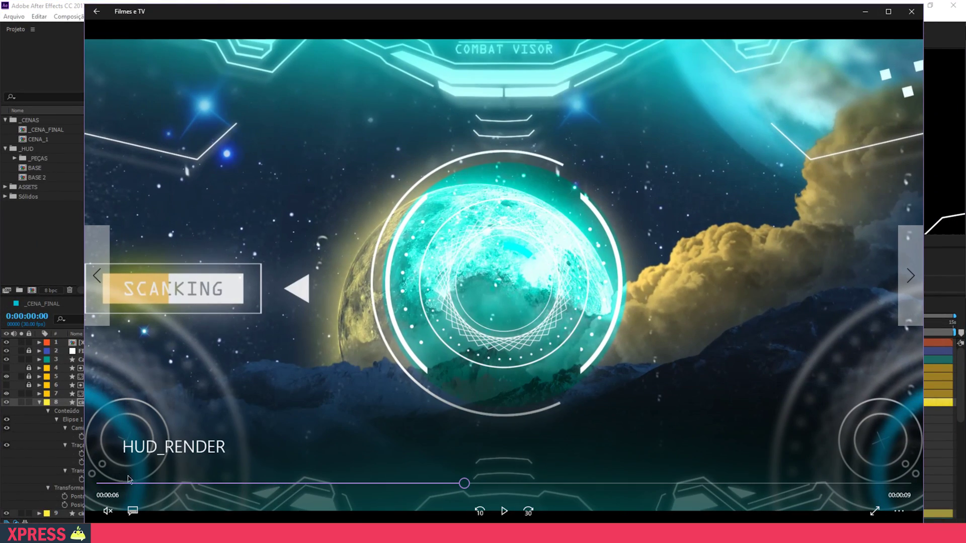
pyautogui.press('super+Tab')
pyautogui.click(511, 272)
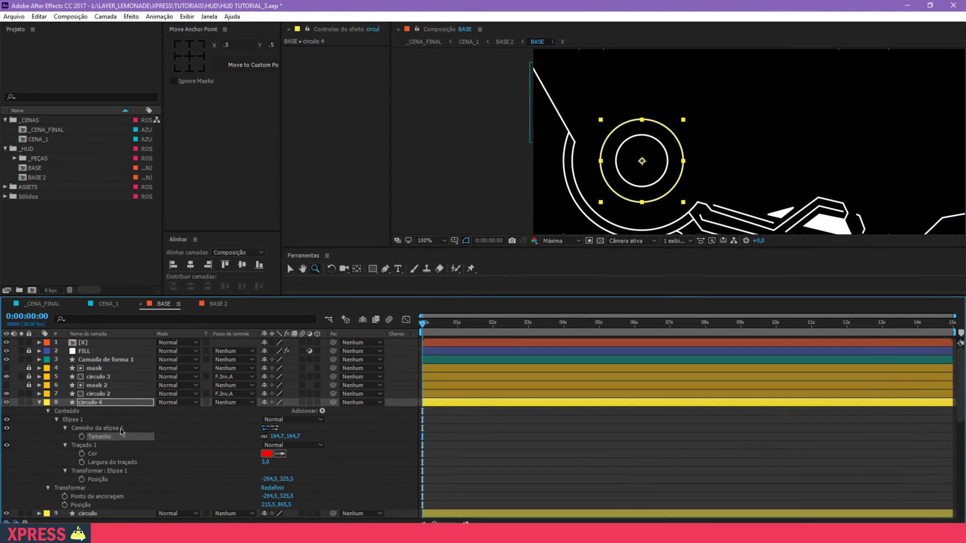
pyautogui.click(113, 404)
pyautogui.press('Delete')
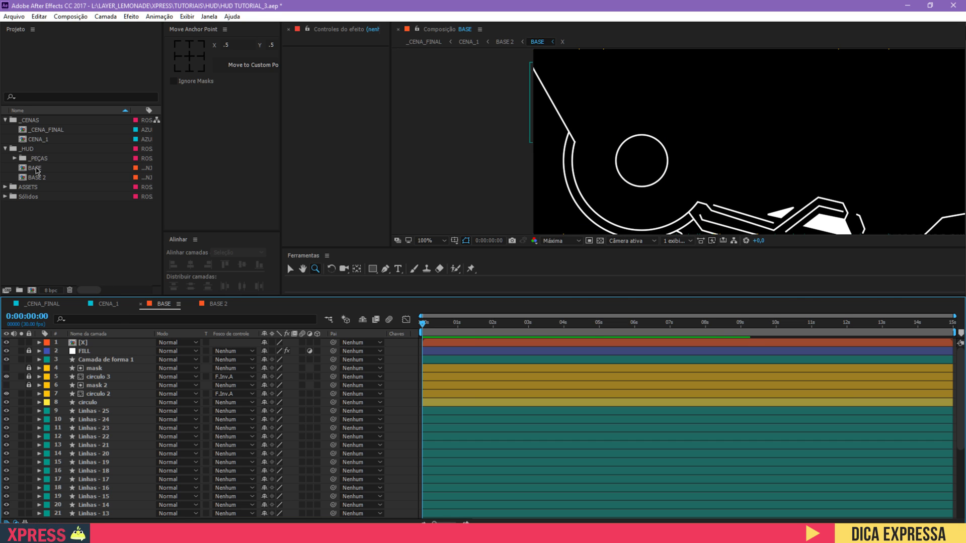
# Step: Create a 300 × 300 px composition named Sistema inside the _PEÇAS folder
pyautogui.click(20, 159)
pyautogui.click(15, 158)
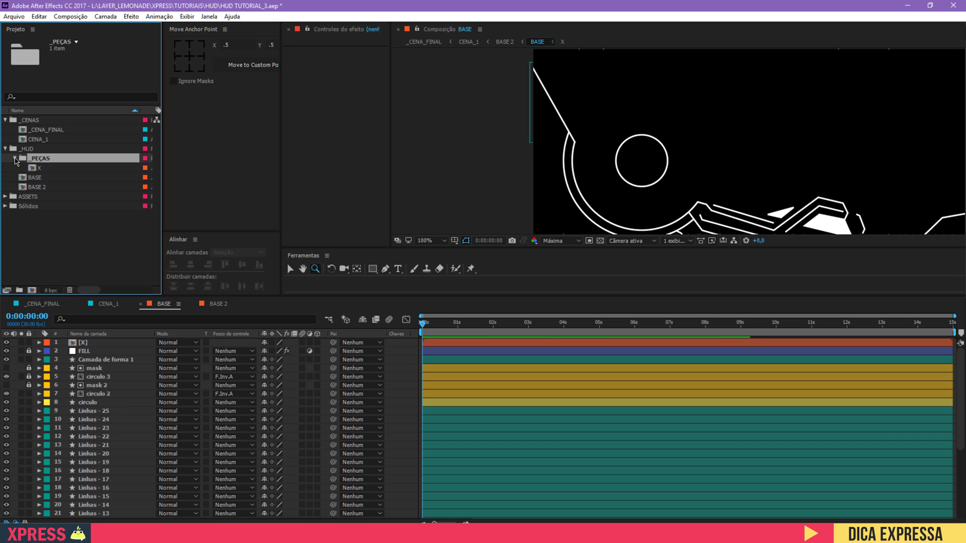
pyautogui.click(32, 290)
pyautogui.write('Sistema')
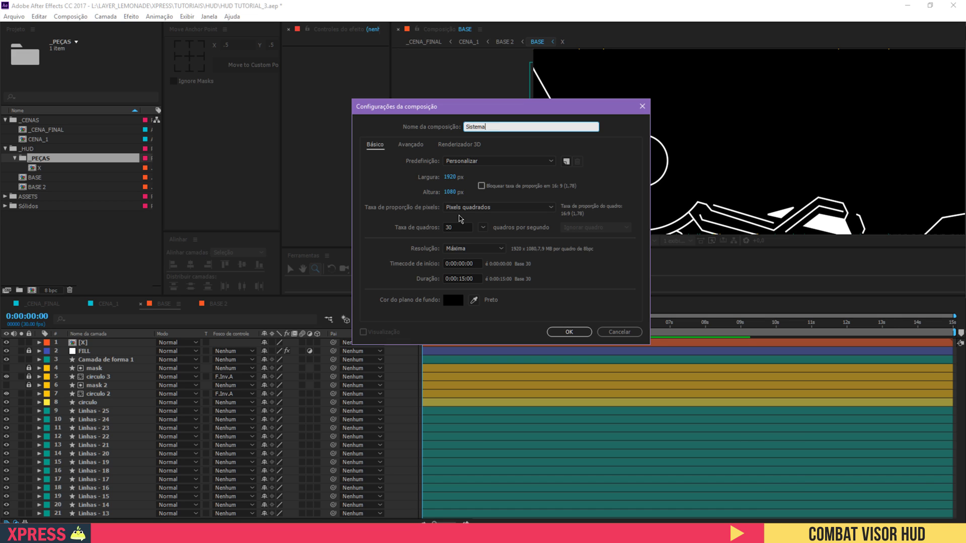
pyautogui.click(450, 177)
pyautogui.write('3')
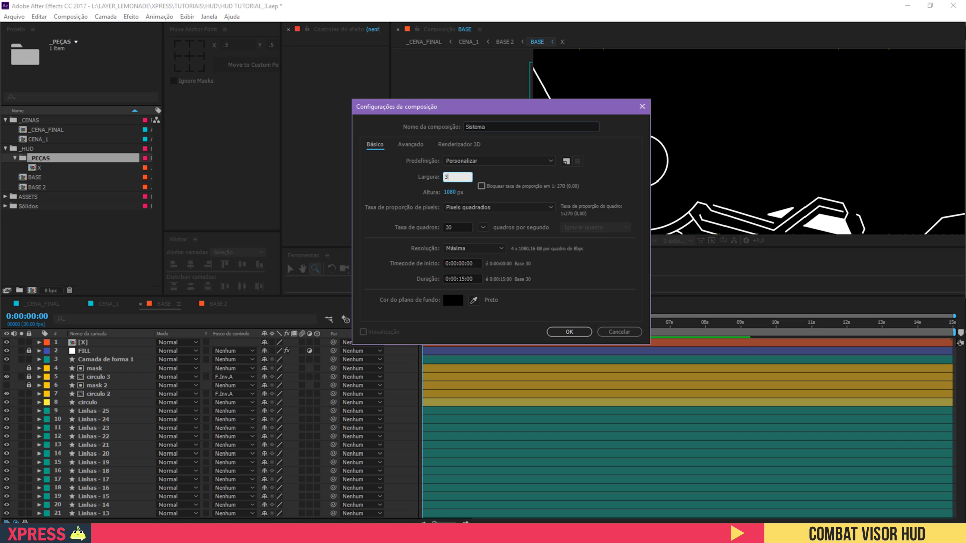
pyautogui.write('00')
pyautogui.click(452, 191)
pyautogui.write('300')
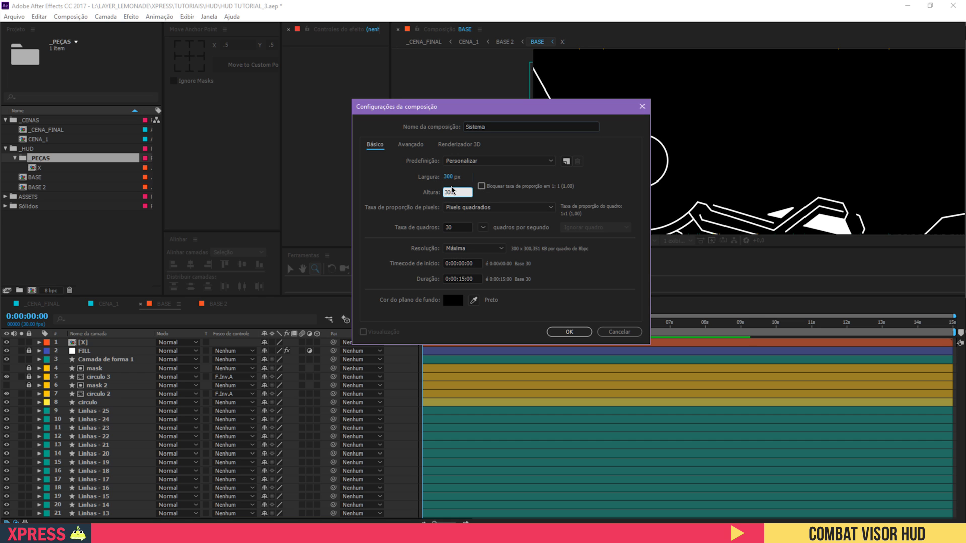
pyautogui.press('Return')
# Step: Paste the copied circle into the Sistema composition and enlarge its ellipse to about 204.7 px
pyautogui.hotkey('ctrl', 'v')
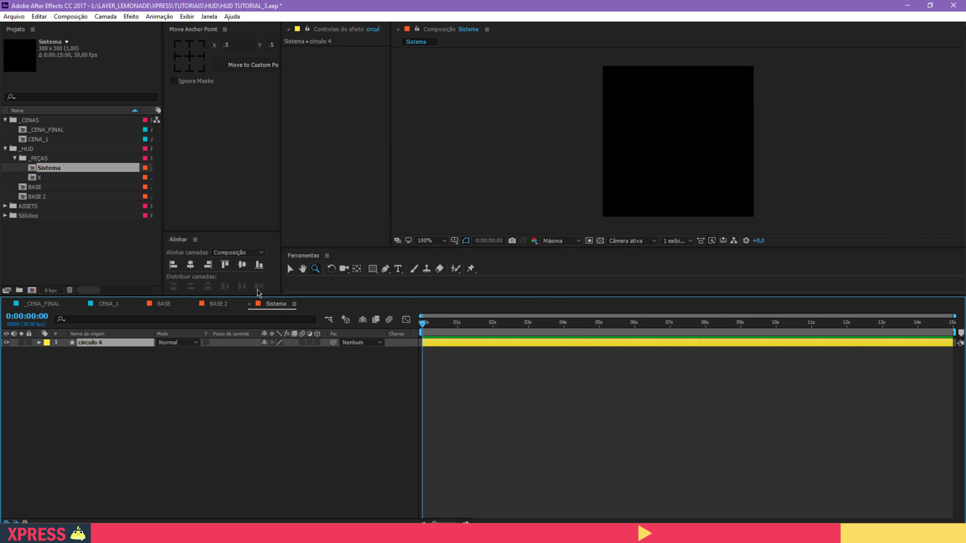
pyautogui.click(239, 355)
pyautogui.hotkey('ctrl', 's')
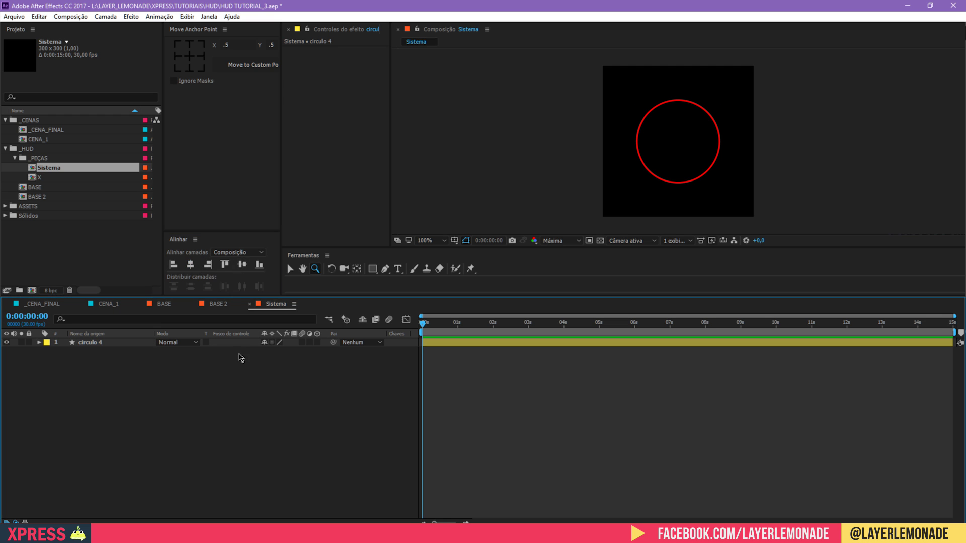
pyautogui.click(125, 342)
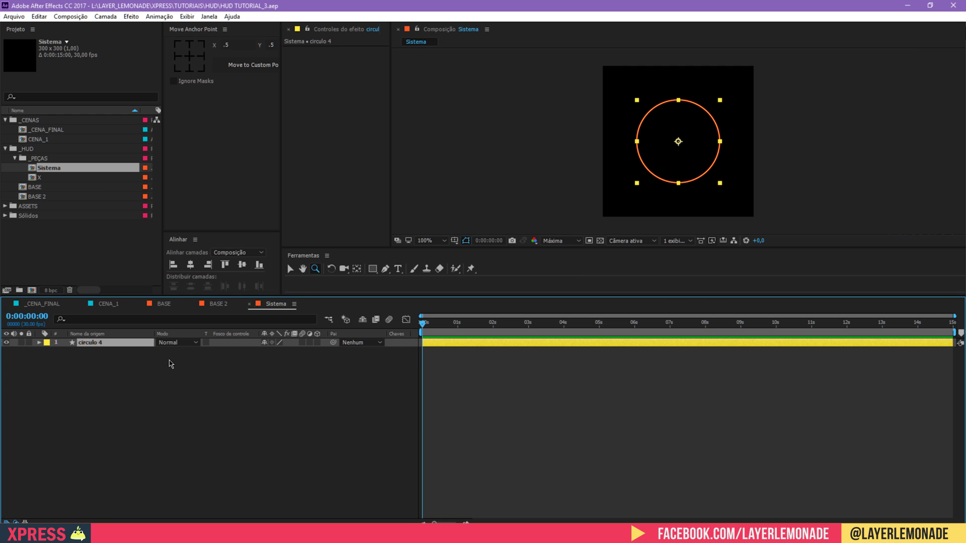
pyautogui.press('u')
pyautogui.press('u')
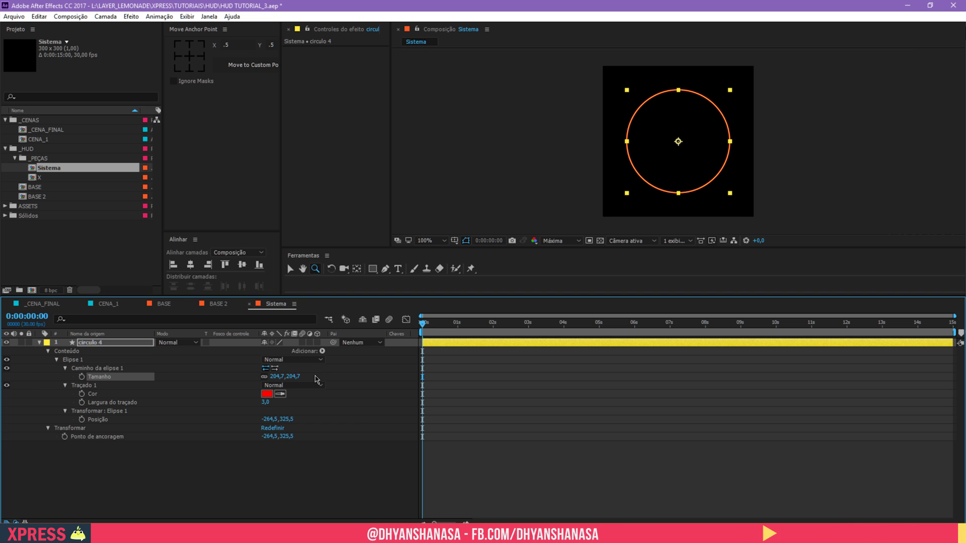
pyautogui.press('super+Tab')
pyautogui.click(310, 297)
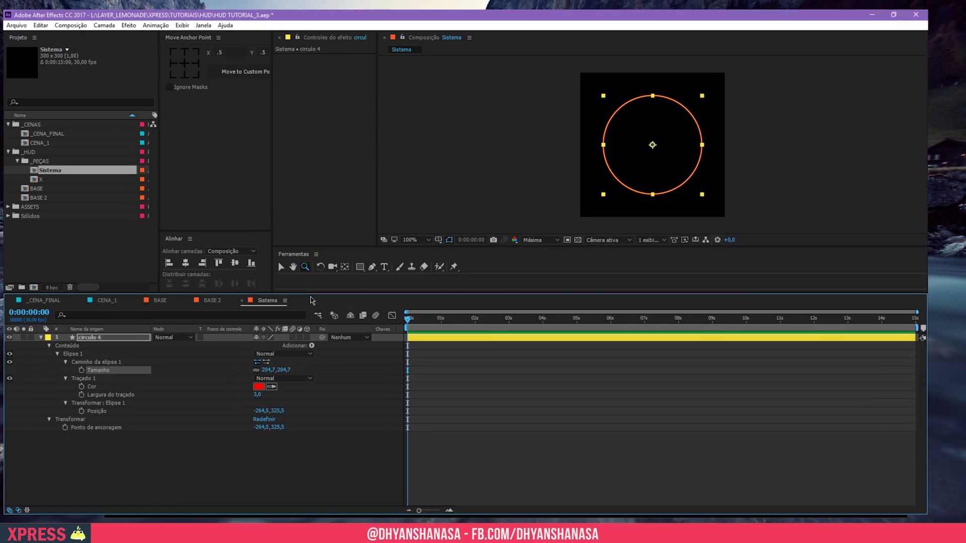
# Step: Duplicate the large circle and shrink the copy's ellipse to about 21.7 px
pyautogui.click(112, 344)
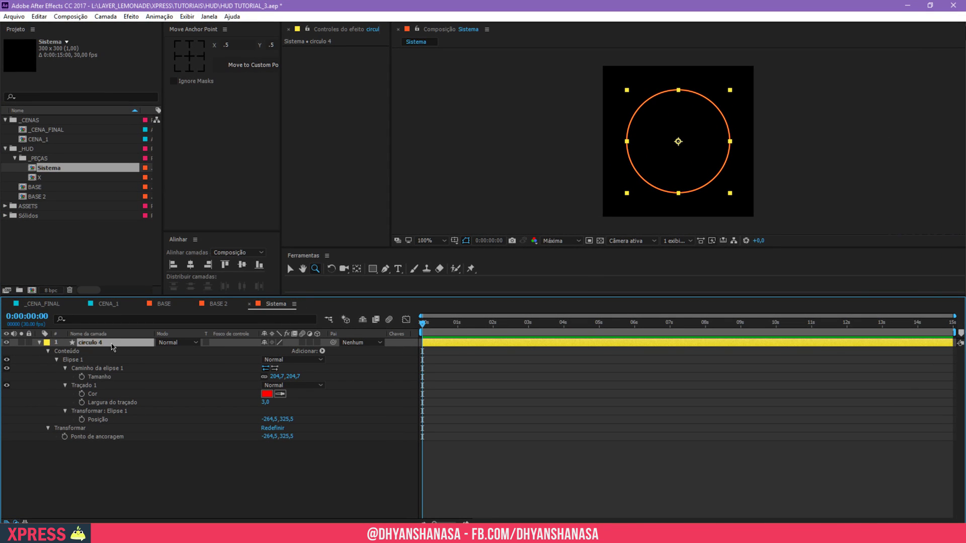
pyautogui.press('u')
pyautogui.hotkey('ctrl', 'd')
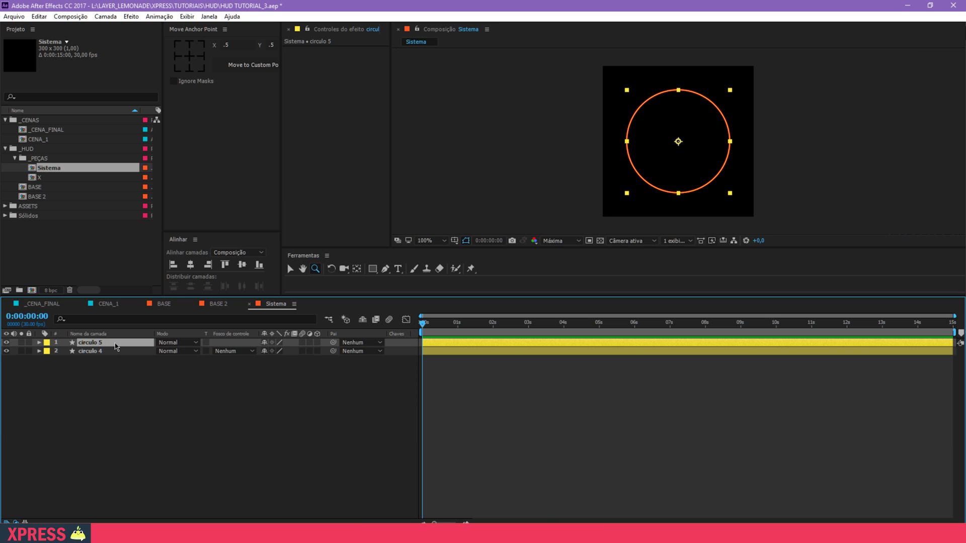
pyautogui.press('u')
pyautogui.press('u')
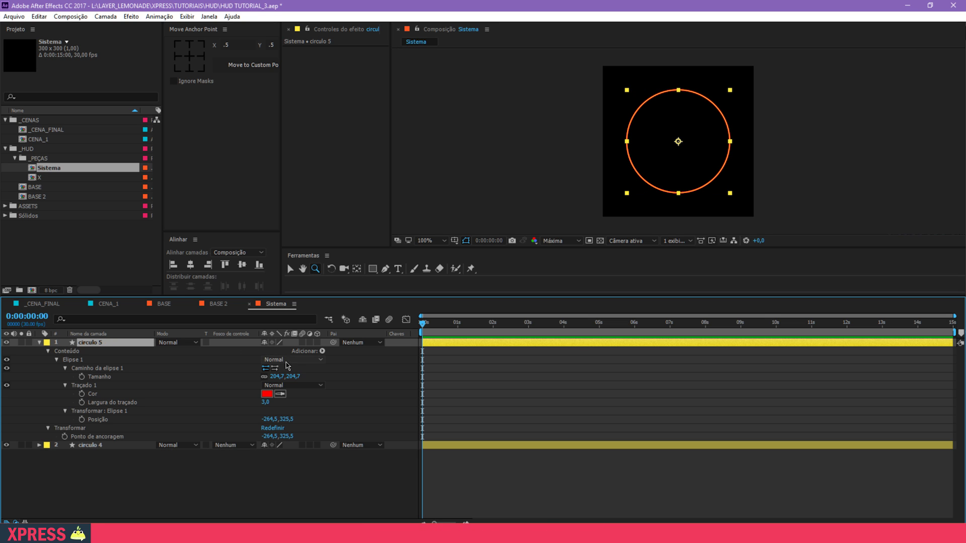
pyautogui.moveTo(294, 378); pyautogui.dragTo(226, 401)
pyautogui.click(134, 343)
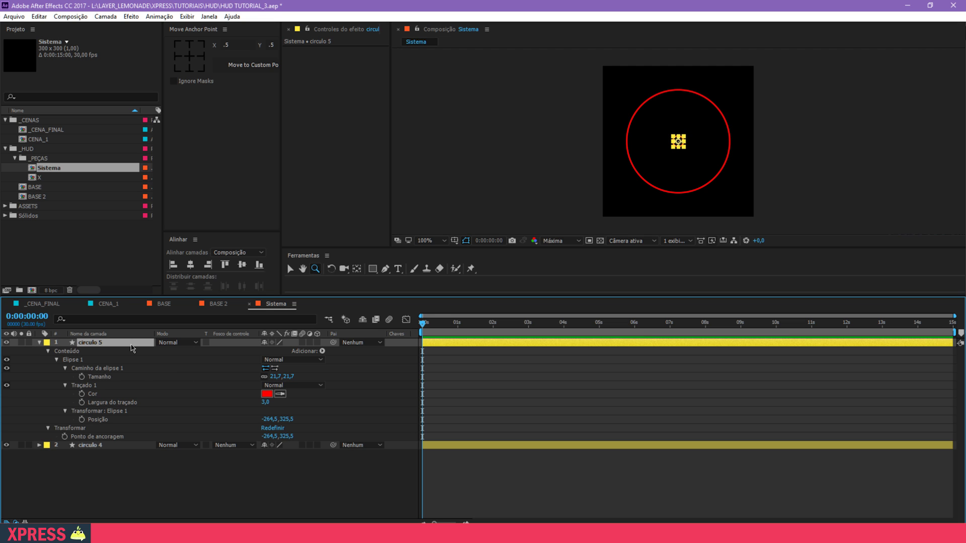
pyautogui.press('u')
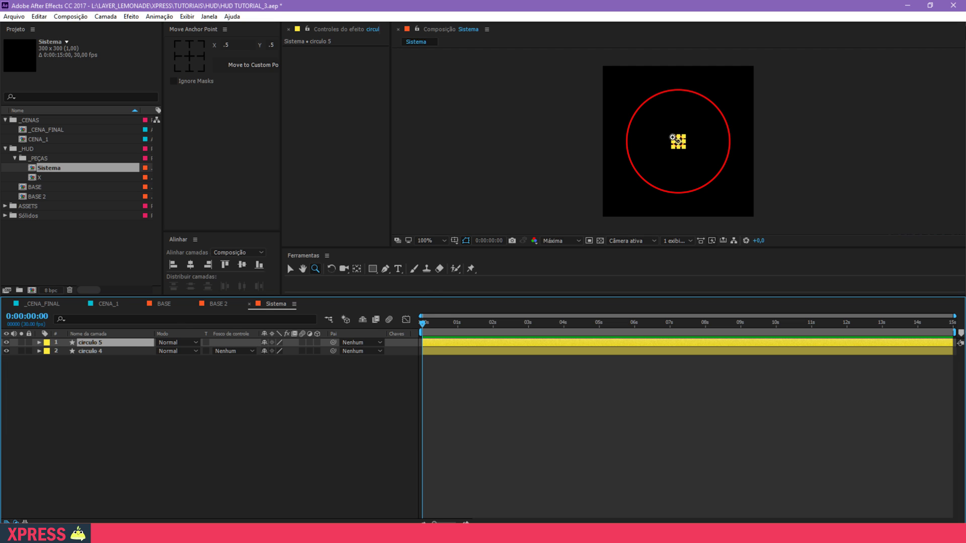
# Step: Place the small circle just above the large circle's top edge, put a duplicate just inside that edge, and save
pyautogui.press('v')
pyautogui.moveTo(669, 143)
pyautogui.mouseDown()
pyautogui.moveTo(680, 88)
pyautogui.moveTo(690, 84)
pyautogui.mouseUp()
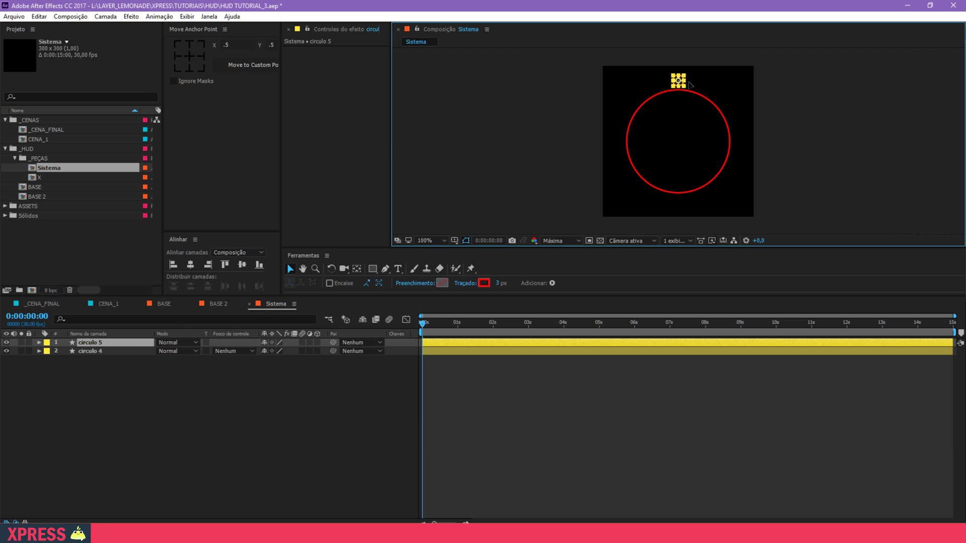
pyautogui.click(96, 343)
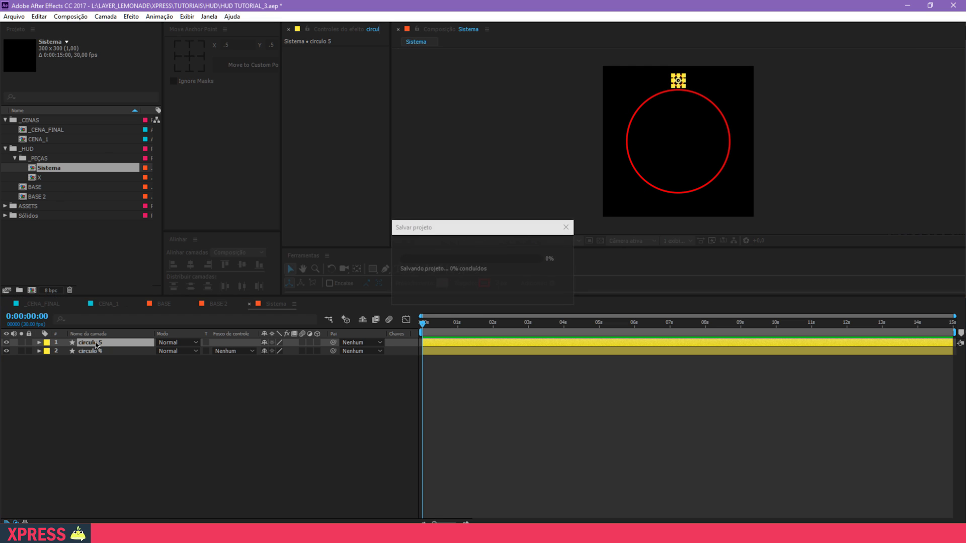
pyautogui.hotkey('ctrl', 'd')
pyautogui.moveTo(679, 82); pyautogui.dragTo(679, 103)
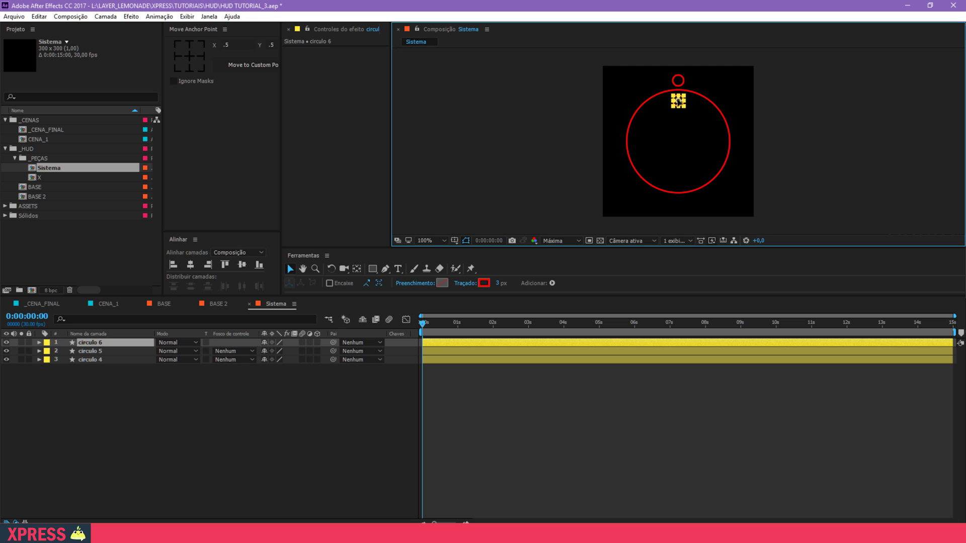
pyautogui.click(319, 400)
pyautogui.hotkey('ctrl', 's')
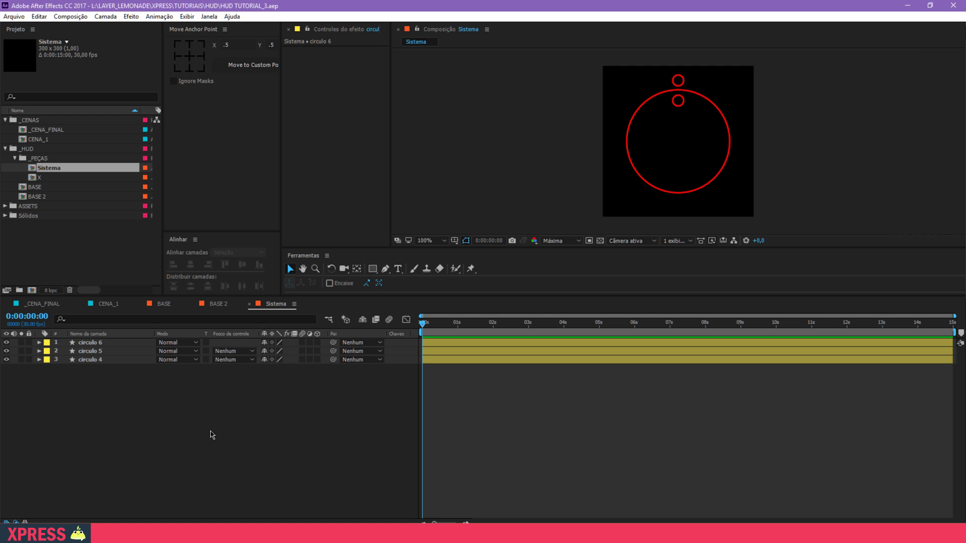
# Step: Add a null object to the Sistema composition and name it CTRL+ROT
pyautogui.hotkey('ctrl', 'y')
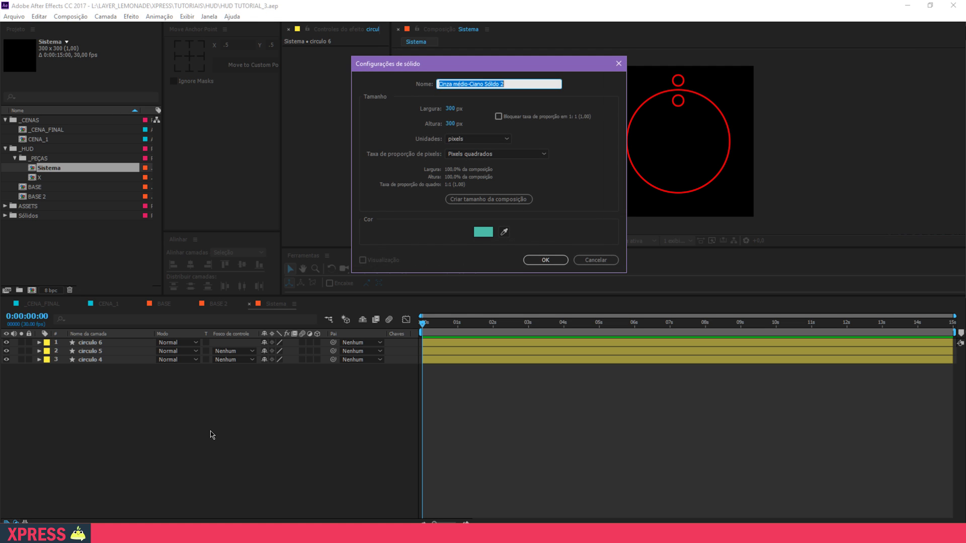
pyautogui.click(583, 260)
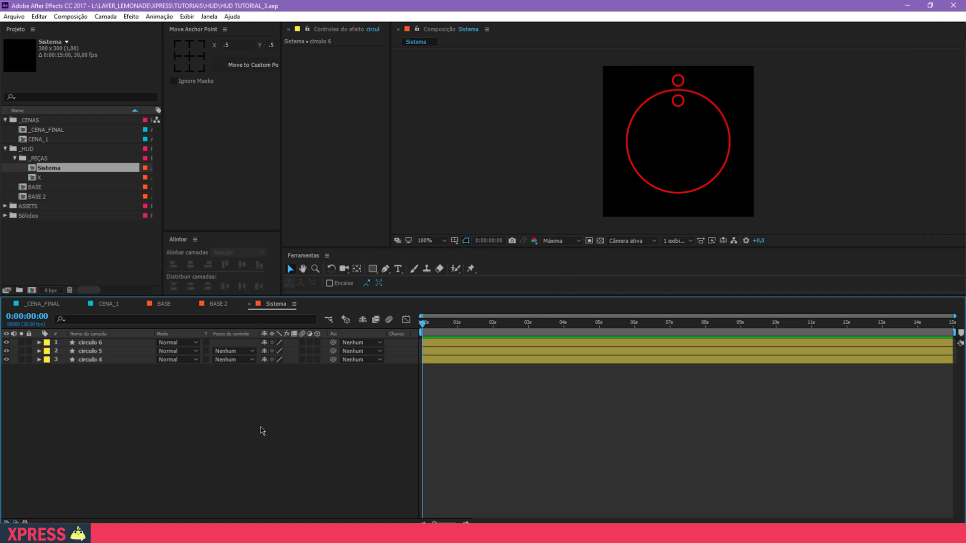
pyautogui.hotkey('ctrl', 'alt', 'shift', 'y')
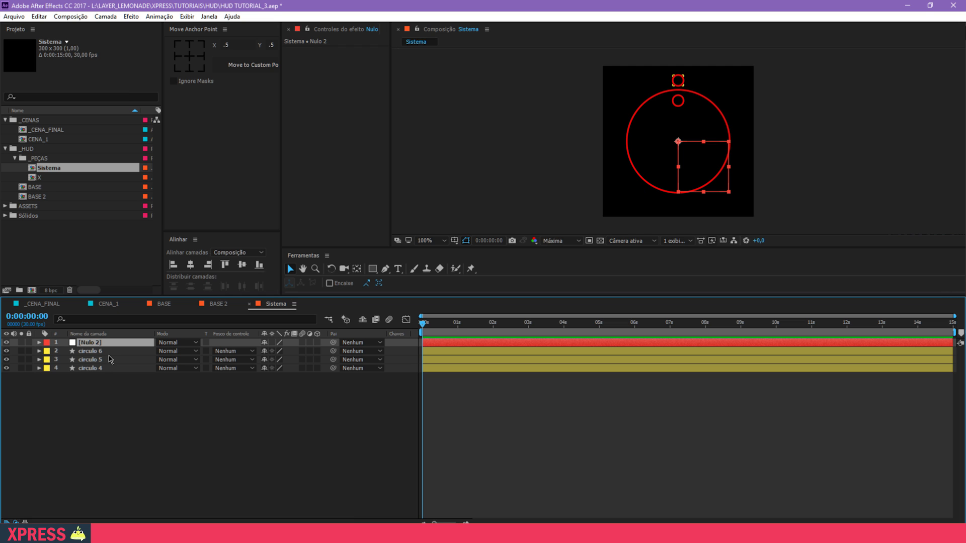
pyautogui.press('Return')
pyautogui.write('CTRL+ROT')
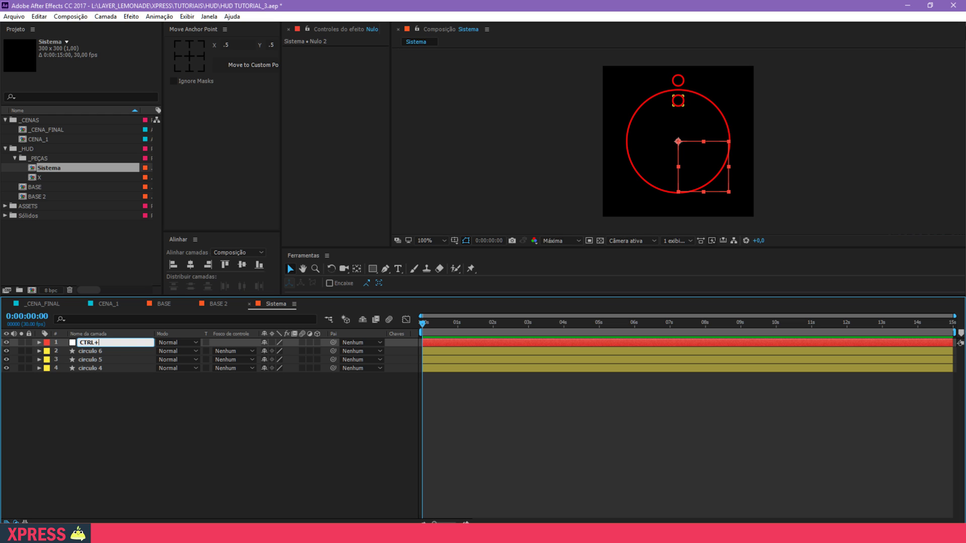
pyautogui.press('Return')
# Step: Give the two small circle layers the VERDE 1 label and parent them to CTRL+ROT
pyautogui.click(97, 360)
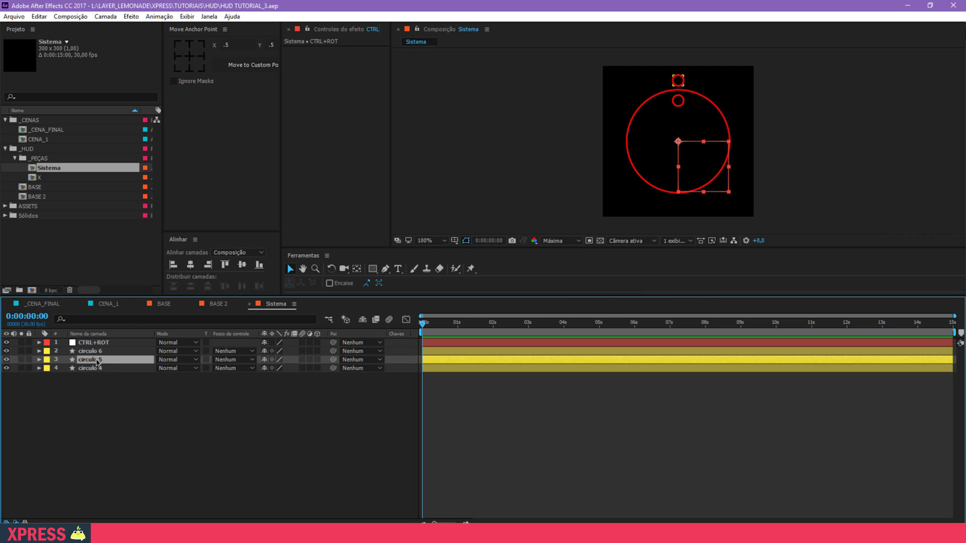
pyautogui.keyDown('ctrl'); pyautogui.click(91, 351); pyautogui.keyUp('ctrl')
pyautogui.click(47, 351)
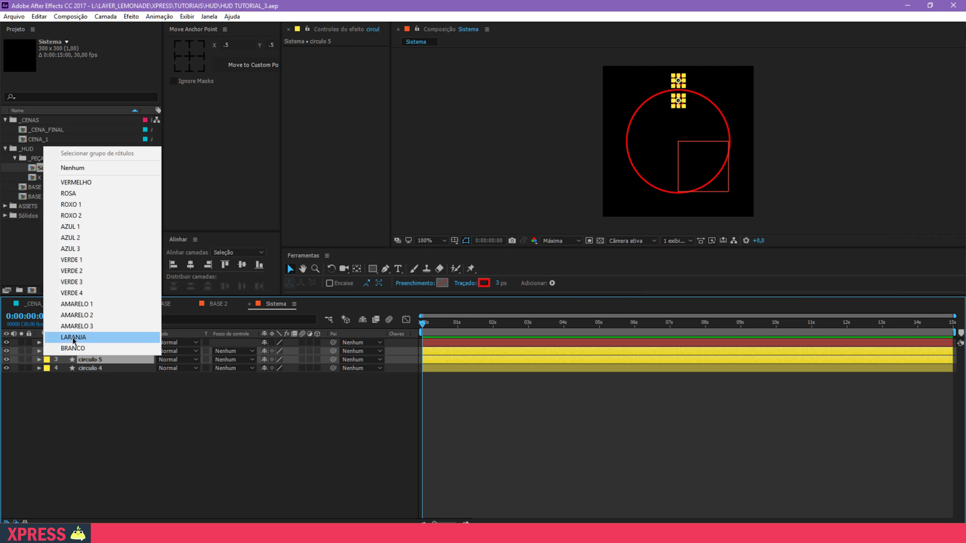
pyautogui.click(95, 260)
pyautogui.moveTo(333, 359); pyautogui.dragTo(108, 345)
# Step: Add the expression time*45 to the rotation of CTRL+ROT and preview the motion
pyautogui.click(108, 344)
pyautogui.press('r')
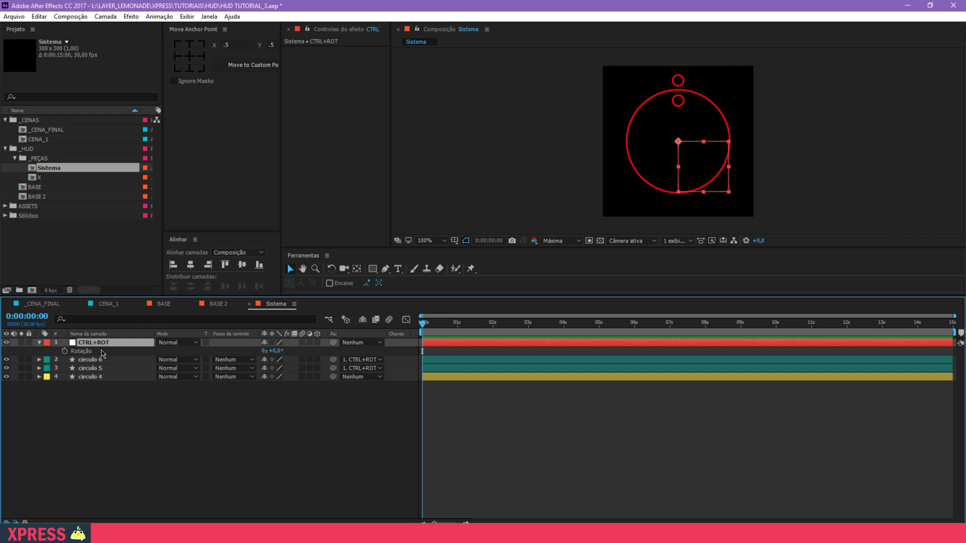
pyautogui.keyDown('alt'); pyautogui.click(65, 351); pyautogui.keyUp('alt')
pyautogui.write('time*45')
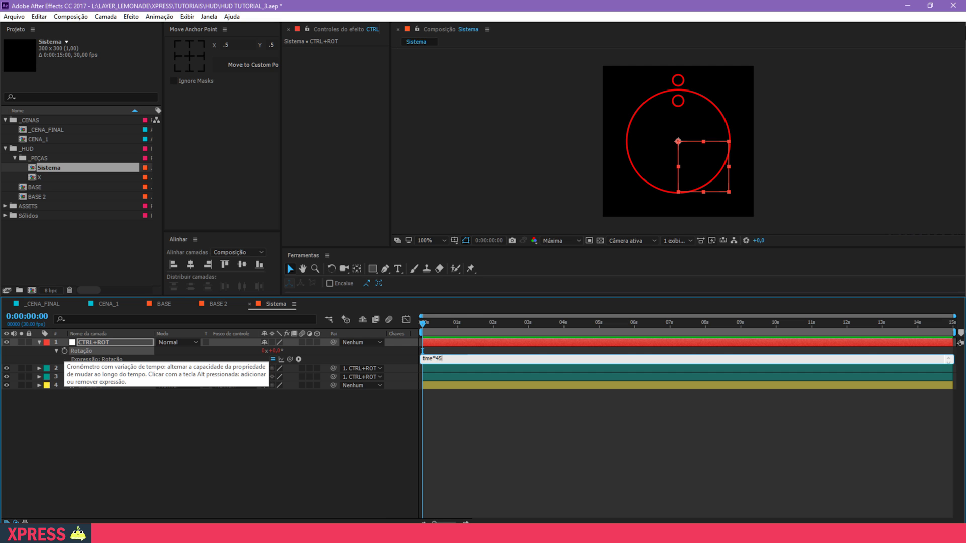
pyautogui.click(191, 425)
pyautogui.press('space')
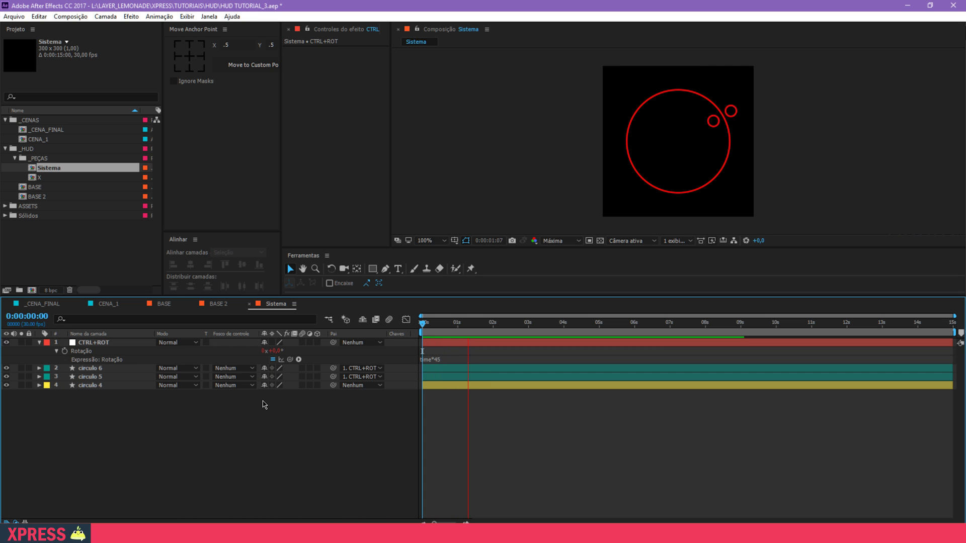
# Step: Speed up the null's rotation by changing its expression to time*65
pyautogui.click(440, 359)
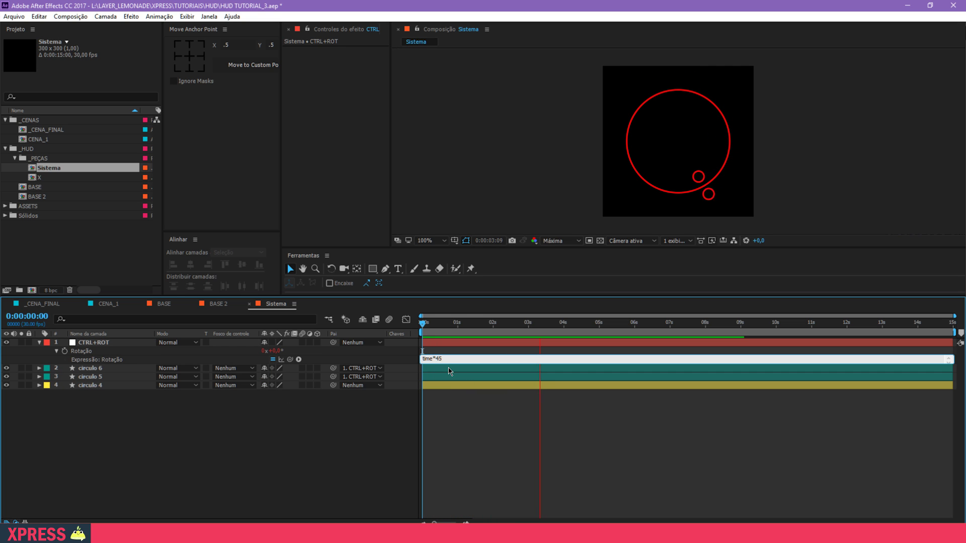
pyautogui.press('BackSpace')
pyautogui.write('6')
pyautogui.click(451, 459)
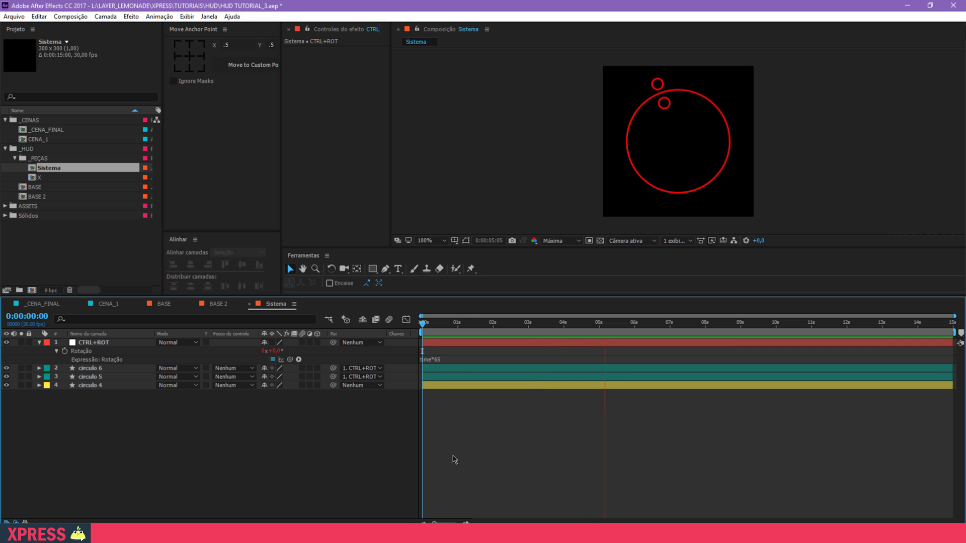
# Step: Insert the Sistema composition into BASE above the circulo layer and center it on the corner circle
pyautogui.click(217, 305)
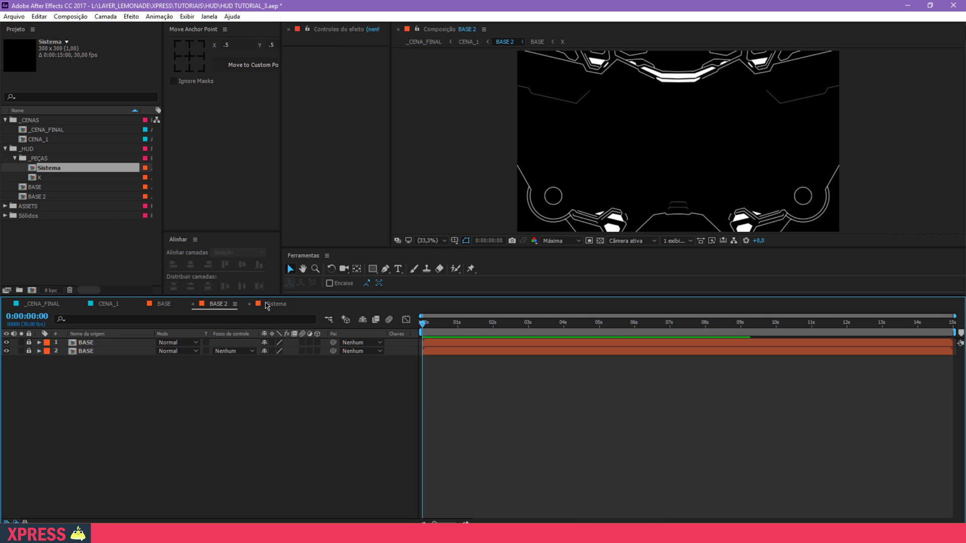
pyautogui.click(168, 307)
pyautogui.moveTo(56, 174); pyautogui.dragTo(114, 400)
pyautogui.moveTo(808, 67); pyautogui.dragTo(676, 220)
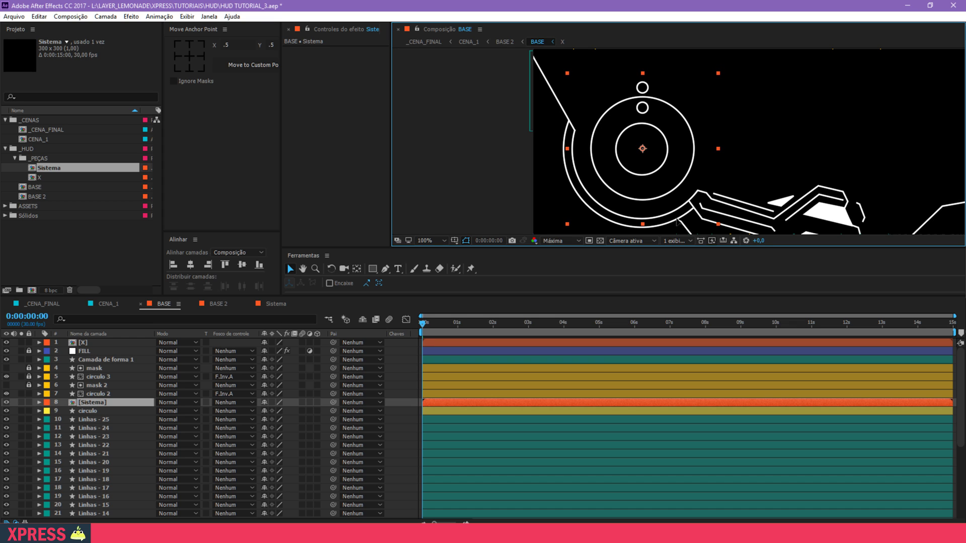
# Step: Scale the Sistema layer to about 84.4%, fine-tune its position around the corner circle, and save the project
pyautogui.press('Return')
pyautogui.press('s')
pyautogui.moveTo(291, 411); pyautogui.dragTo(241, 435)
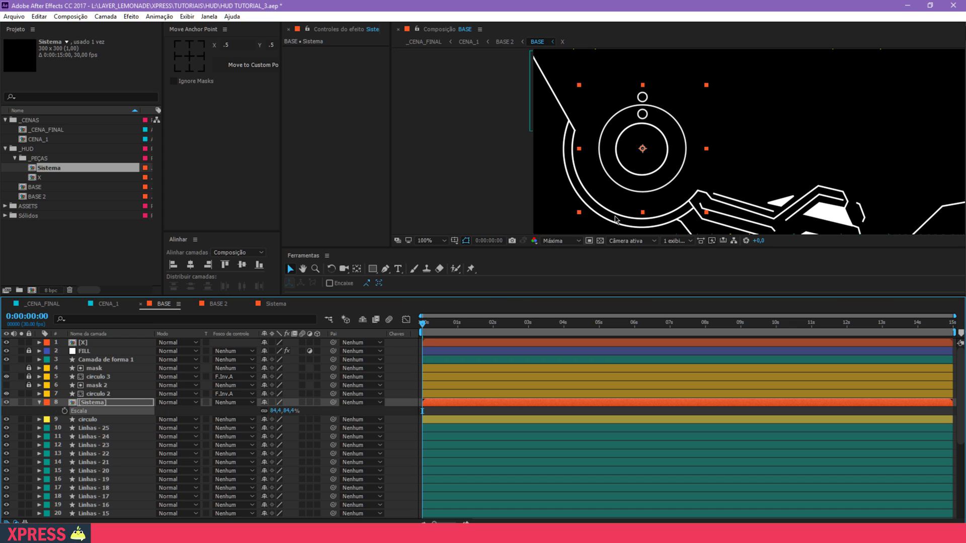
pyautogui.moveTo(651, 187); pyautogui.dragTo(650, 189)
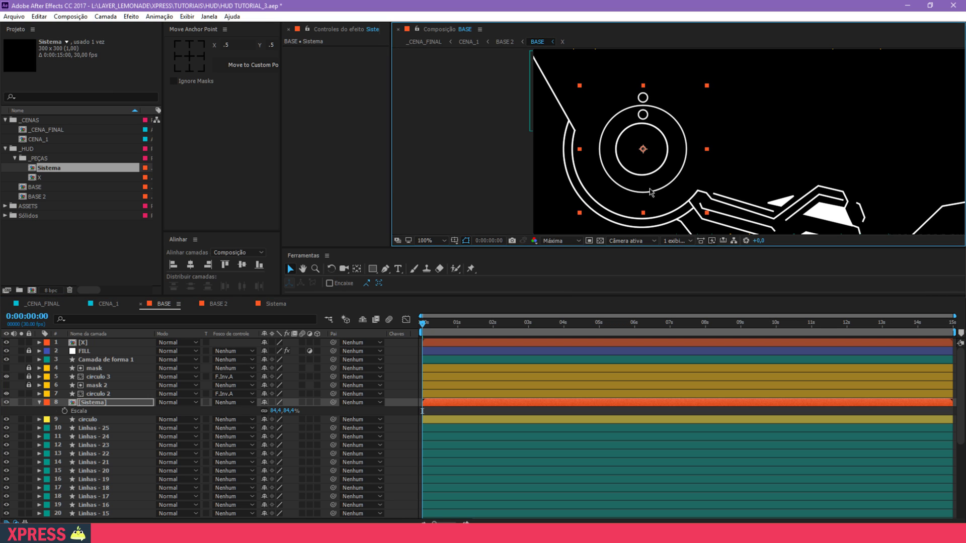
pyautogui.hotkey('ctrl', 's')
# Step: Preview the rotating circle parts in the BASE 2 composition
pyautogui.click(218, 304)
pyautogui.press('space')
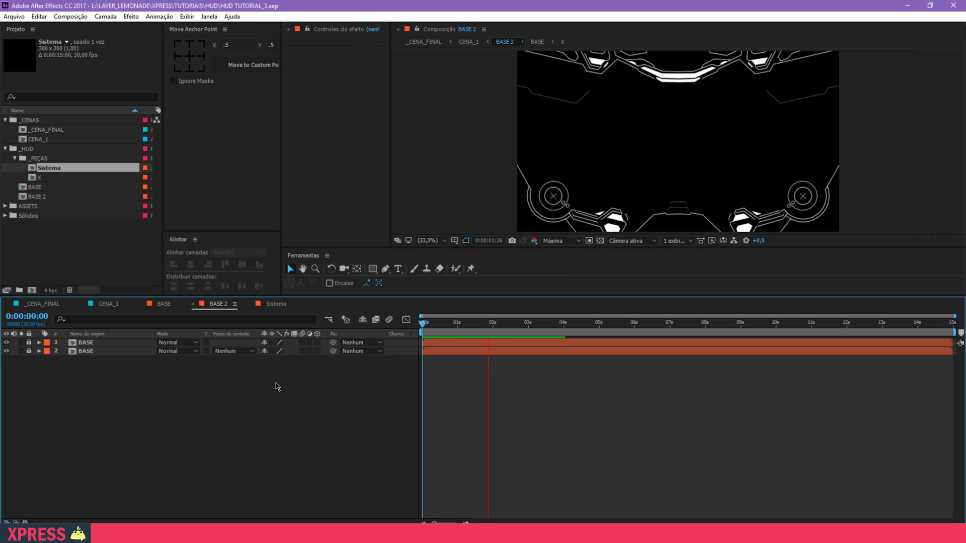
pyautogui.press('space')
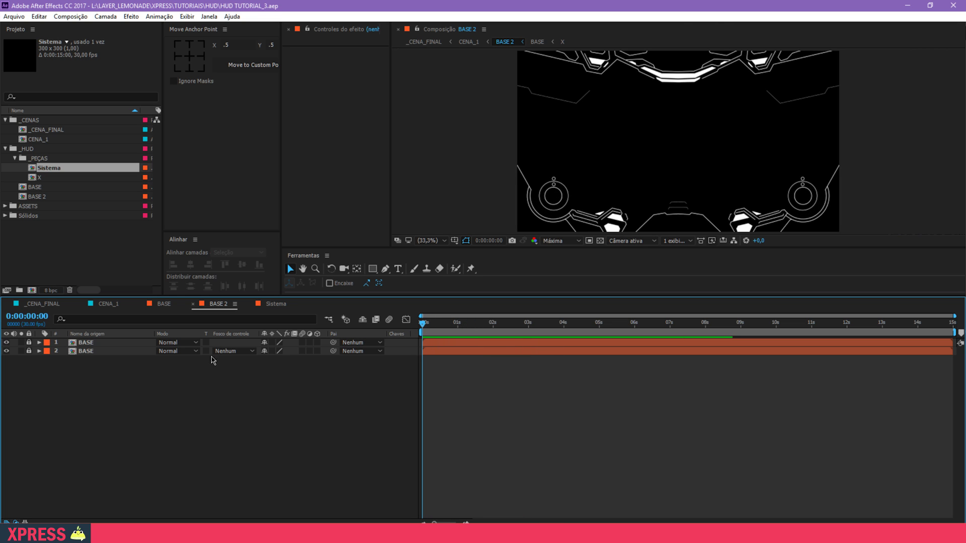
# Step: Create a 600 × 300 px composition named Texto_Combat_visor inside the _PEÇAS folder
pyautogui.click(38, 160)
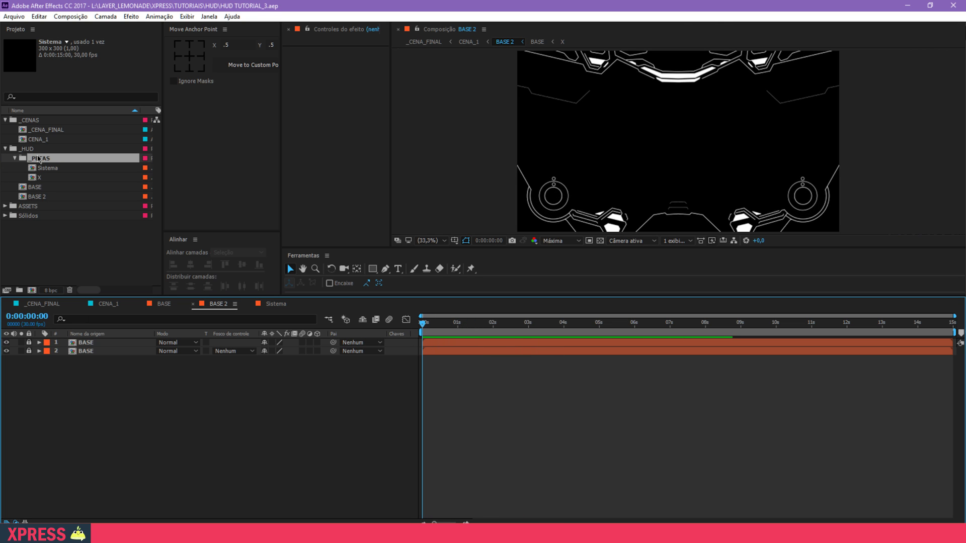
pyautogui.click(32, 291)
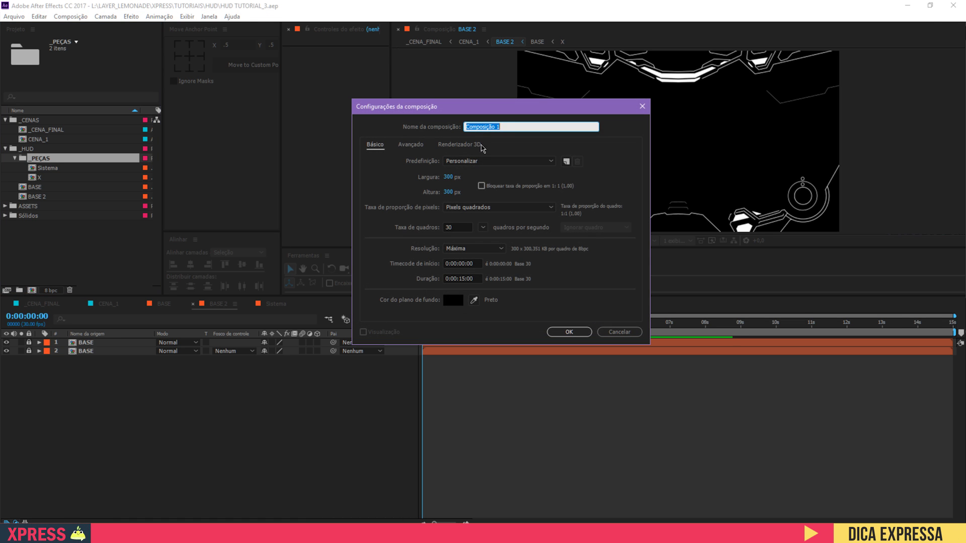
pyautogui.write('Texto_Combat_visor')
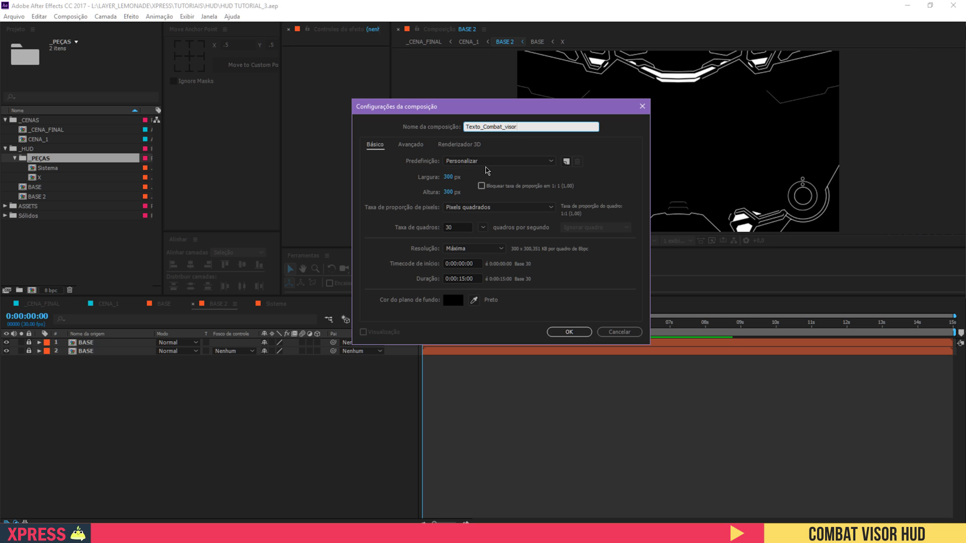
pyautogui.click(449, 177)
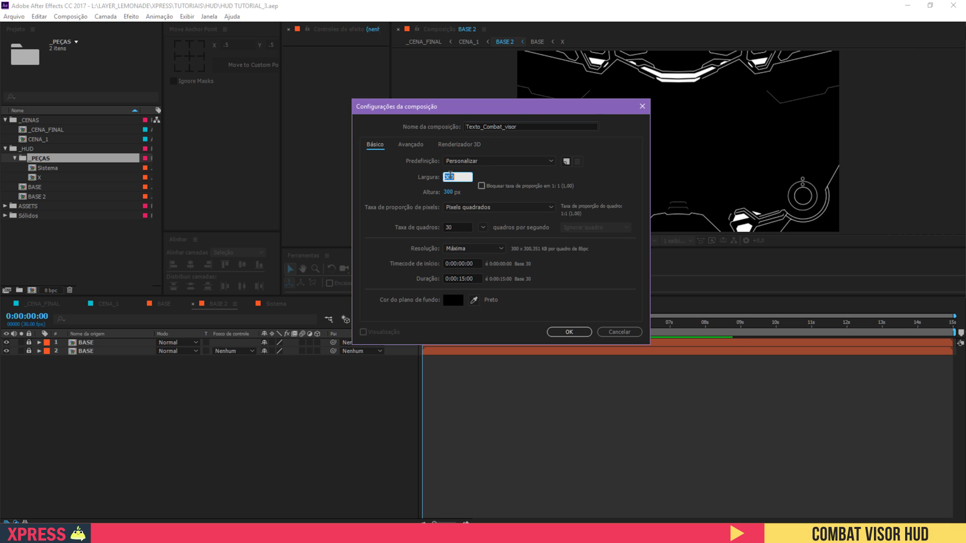
pyautogui.write('600')
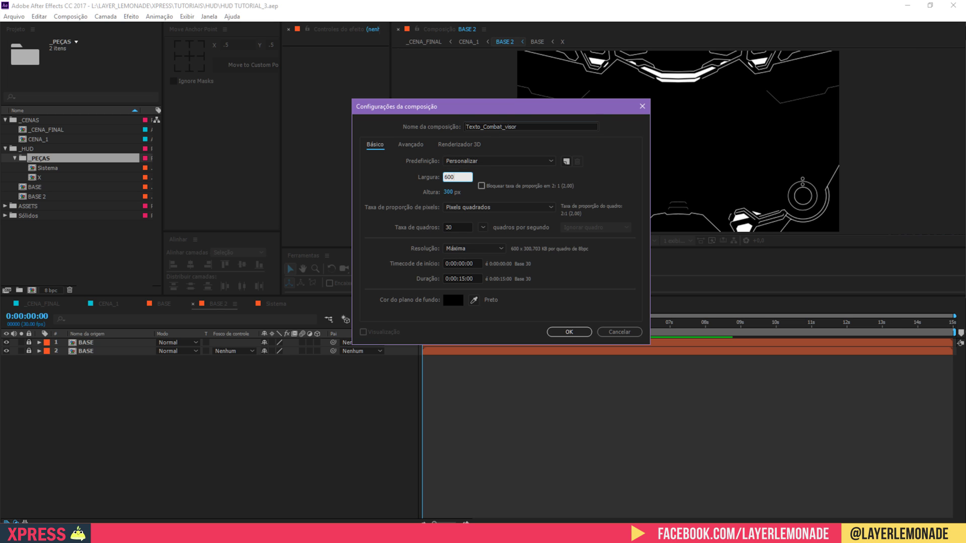
pyautogui.press('Return')
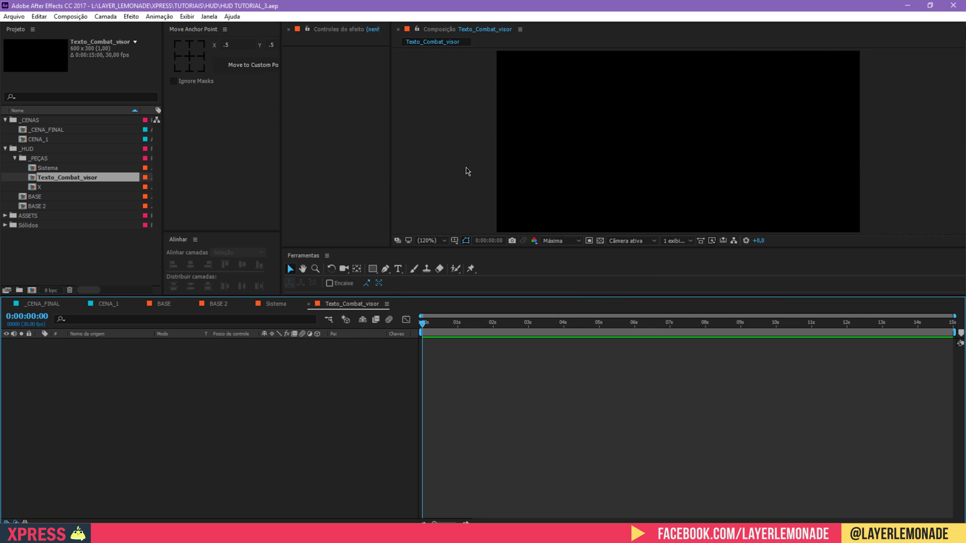
# Step: Add a text layer reading COMBAT VISOR to the new composition
pyautogui.hotkey('ctrl', 't')
pyautogui.moveTo(471, 64); pyautogui.dragTo(854, 199)
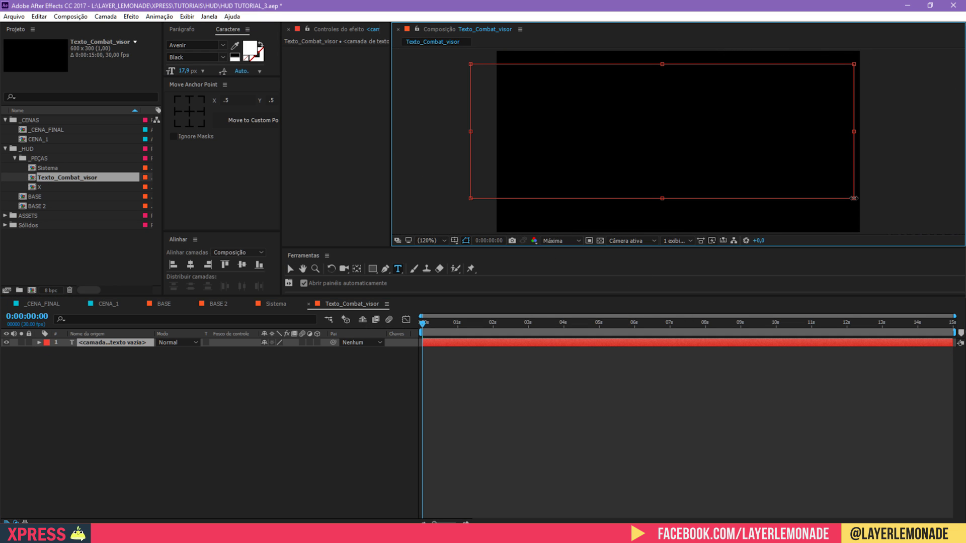
pyautogui.write('COM')
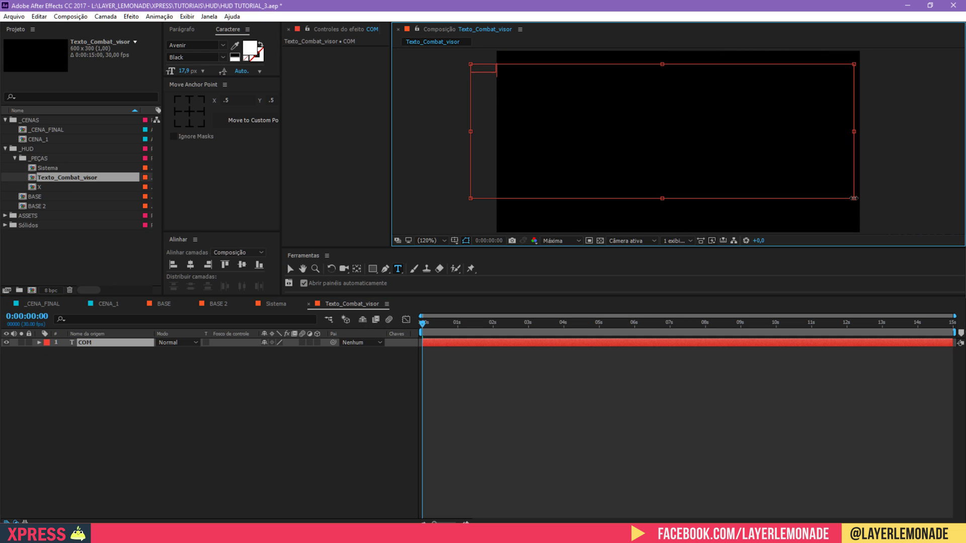
pyautogui.write('BAT VISOR')
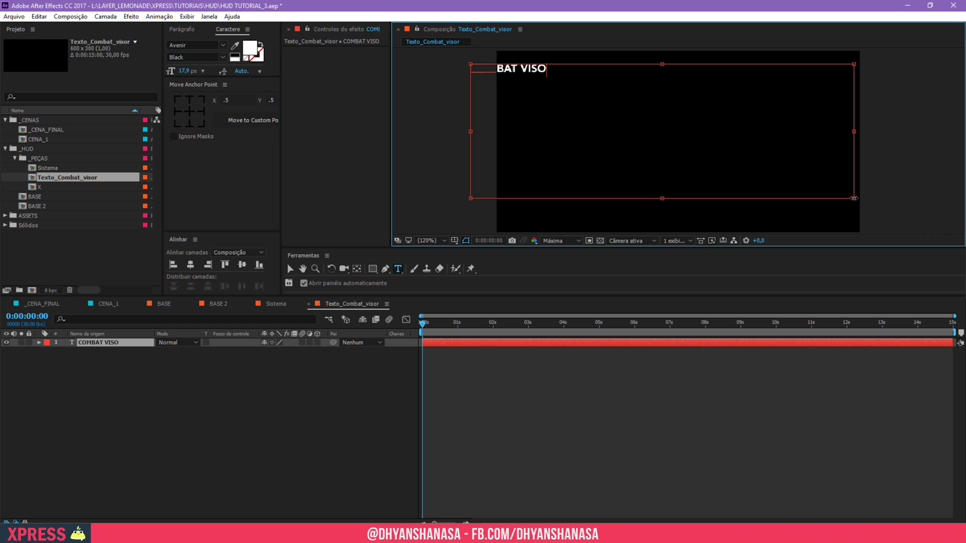
# Step: Center the COMBAT VISOR text and its anchor point in the composition, and scale the layer to 343%
pyautogui.click(111, 343)
pyautogui.click(191, 265)
pyautogui.click(242, 265)
pyautogui.click(189, 112)
pyautogui.moveTo(220, 77); pyautogui.dragTo(223, 162)
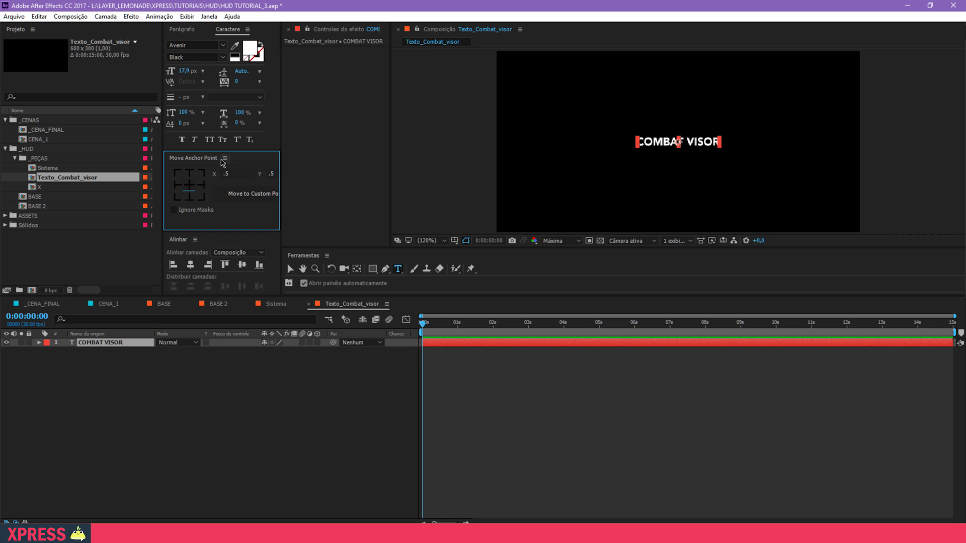
pyautogui.press('s')
pyautogui.moveTo(297, 351); pyautogui.dragTo(420, 351)
# Step: Try the Bombardier font on the COMBAT VISOR text
pyautogui.click(198, 42)
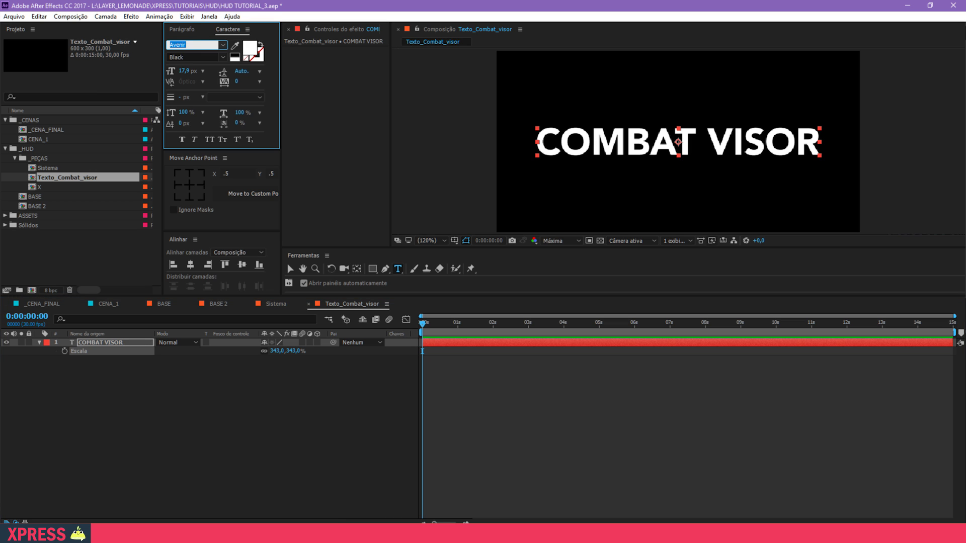
pyautogui.write('Bamq')
pyautogui.write('ombardier')
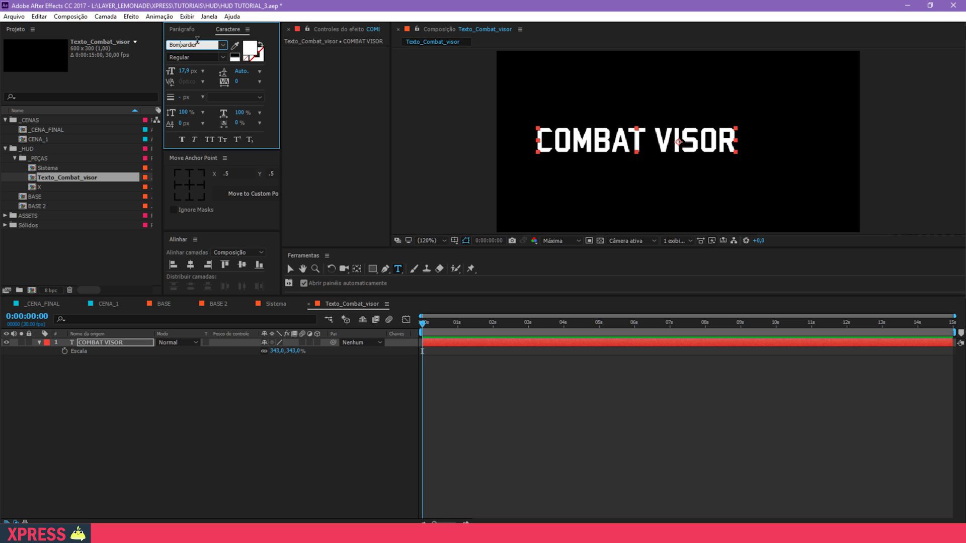
# Step: Set the COMBAT VISOR text's font to OCR A Extended
pyautogui.click(192, 57)
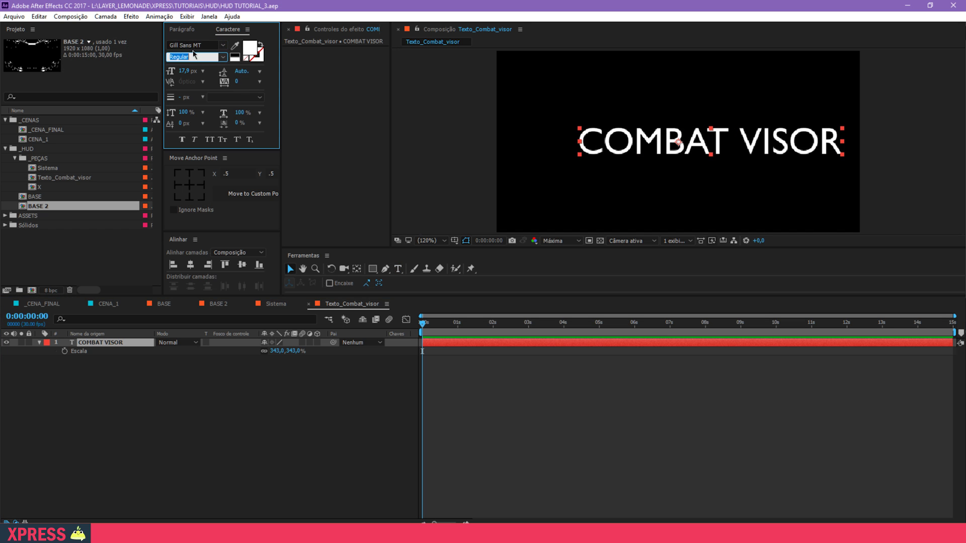
pyautogui.click(193, 45)
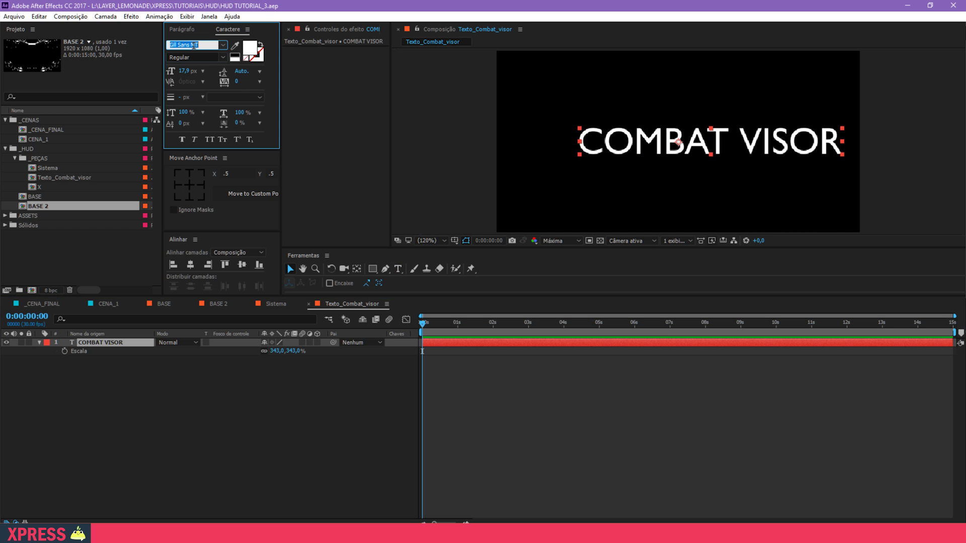
pyautogui.write('OCR A Extended')
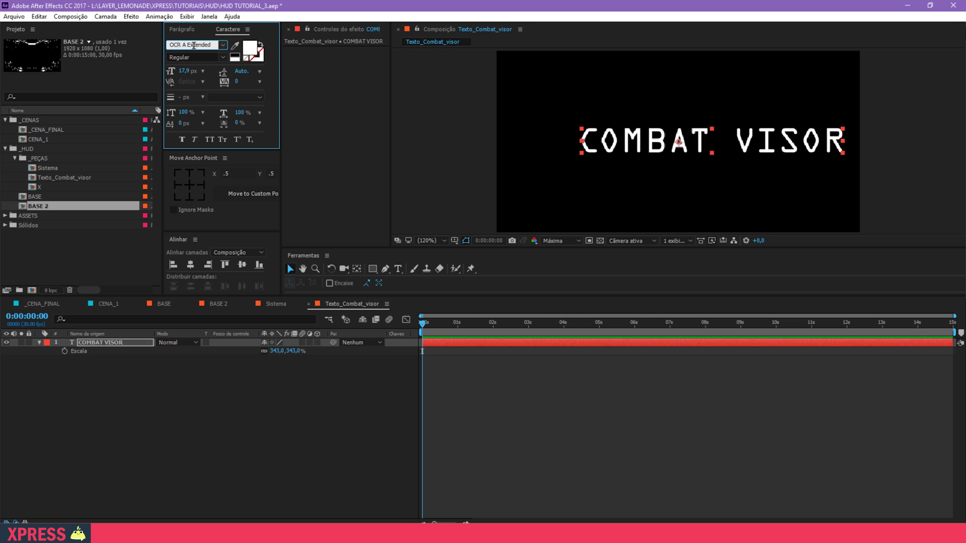
# Step: Recenter the COMBAT VISOR layer's anchor point and realign the text to the middle of the composition
pyautogui.click(115, 367)
pyautogui.click(119, 343)
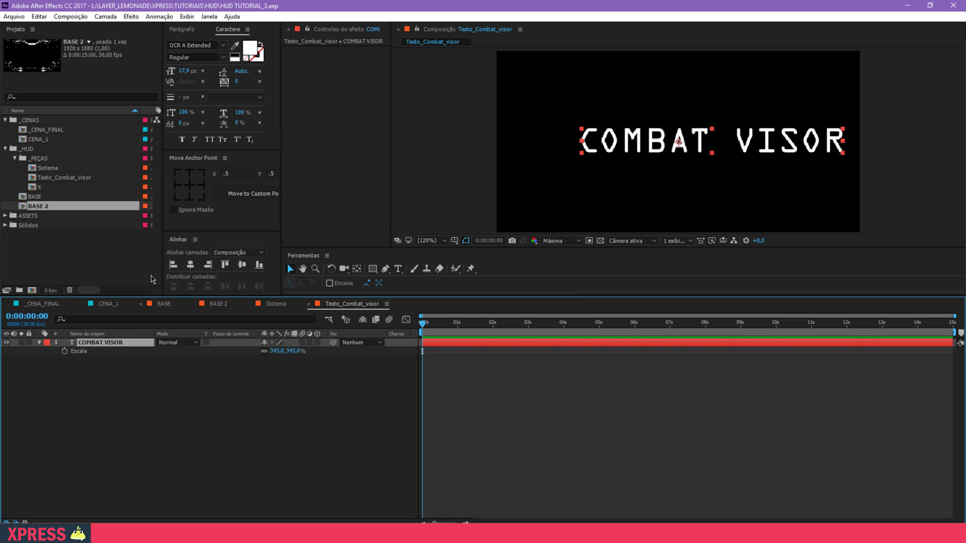
pyautogui.click(192, 177)
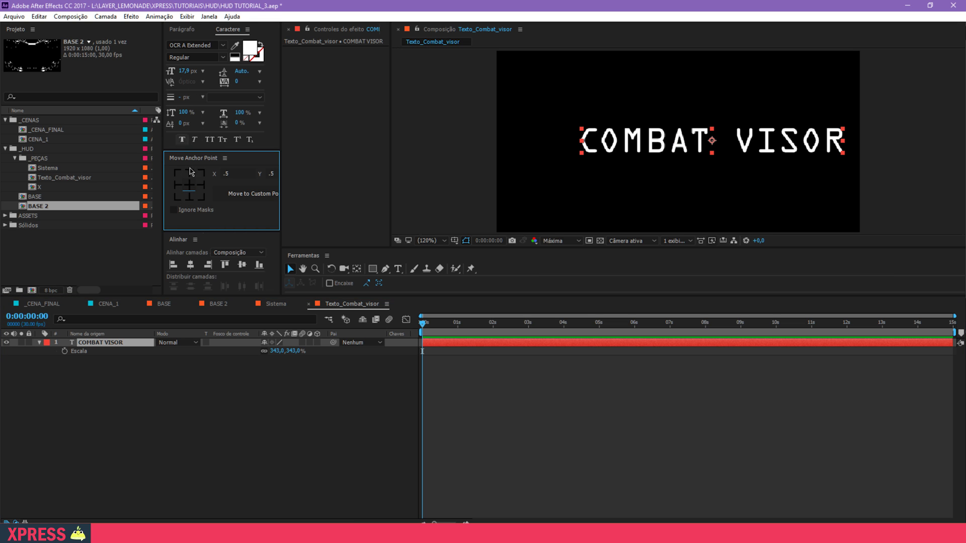
pyautogui.click(191, 265)
pyautogui.click(245, 262)
pyautogui.click(243, 403)
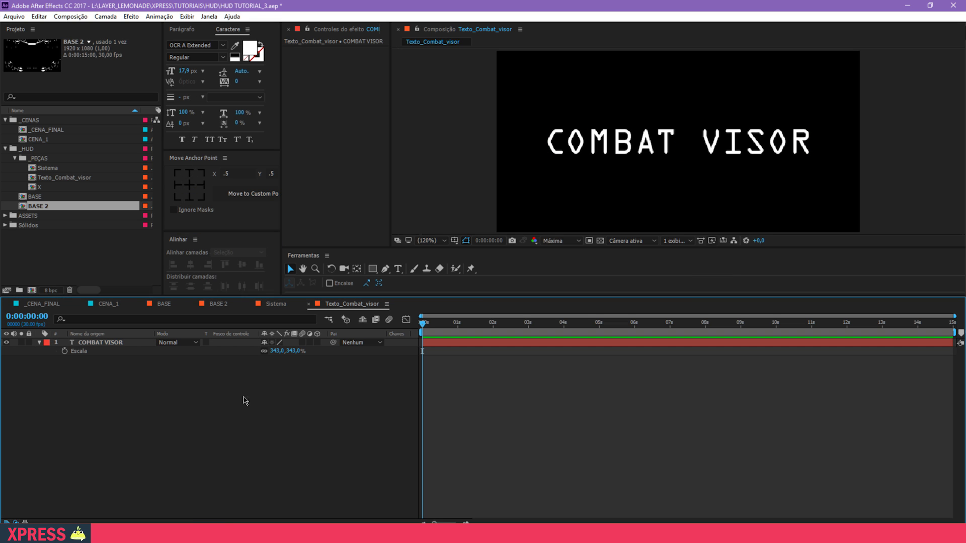
# Step: Scale the COMBAT VISOR layer to 438.4% and save the project
pyautogui.click(143, 343)
pyautogui.press('s')
pyautogui.moveTo(287, 351); pyautogui.dragTo(738, 355)
pyautogui.hotkey('ctrl', 's')
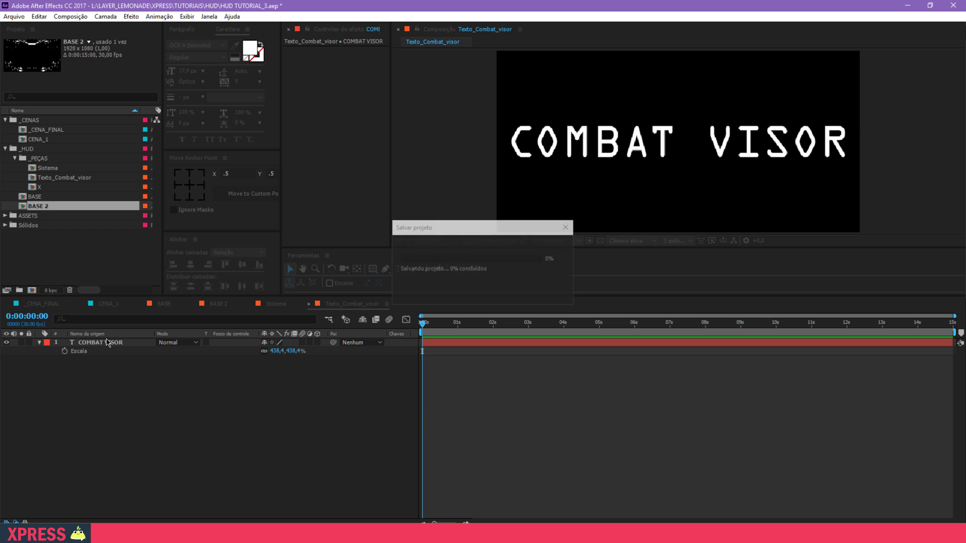
pyautogui.press('s')
# Step: Draw a full-width white rectangle above the COMBAT VISOR text as a new shape layer and rename it linhas
pyautogui.click(220, 405)
pyautogui.click(372, 269)
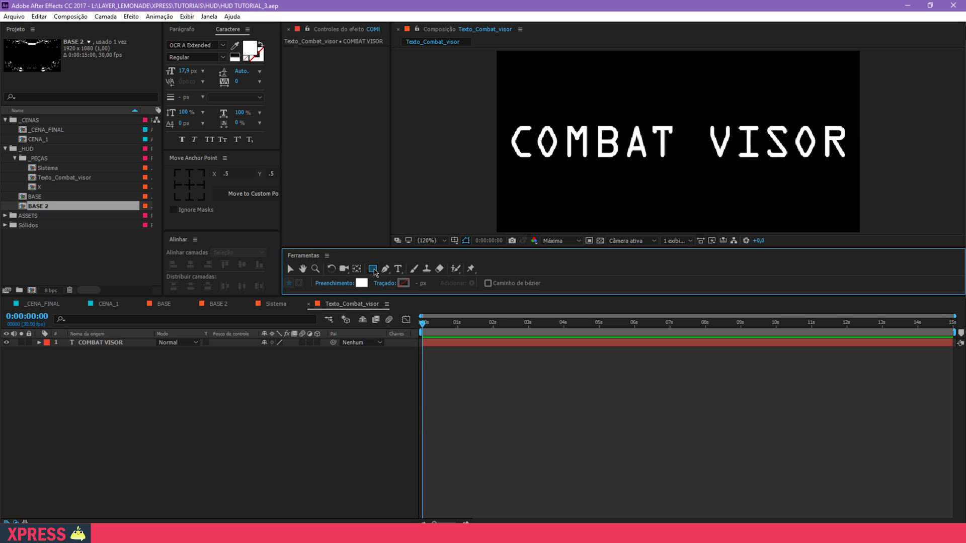
pyautogui.moveTo(489, 91); pyautogui.dragTo(884, 119)
pyautogui.click(119, 344)
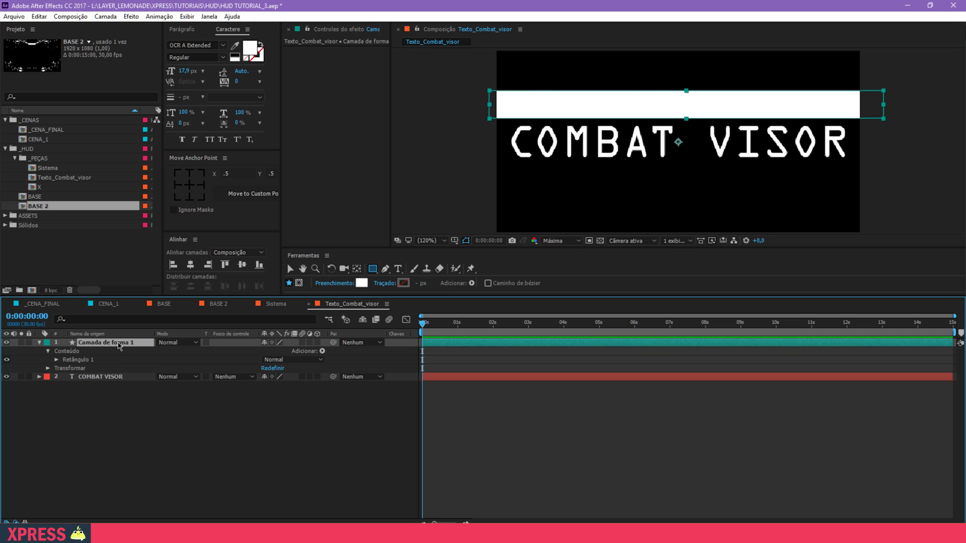
pyautogui.press('Return')
pyautogui.write('l')
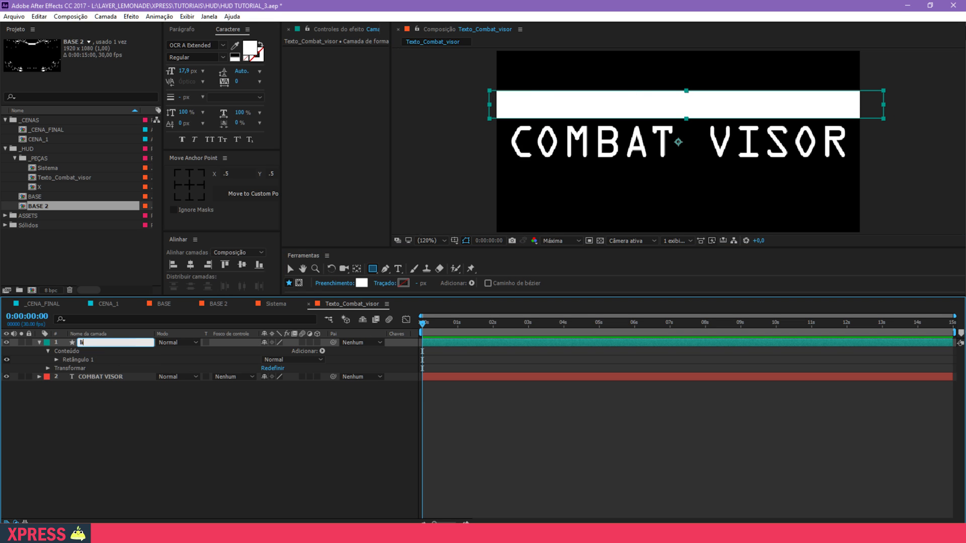
pyautogui.write('inhas')
pyautogui.press('Return')
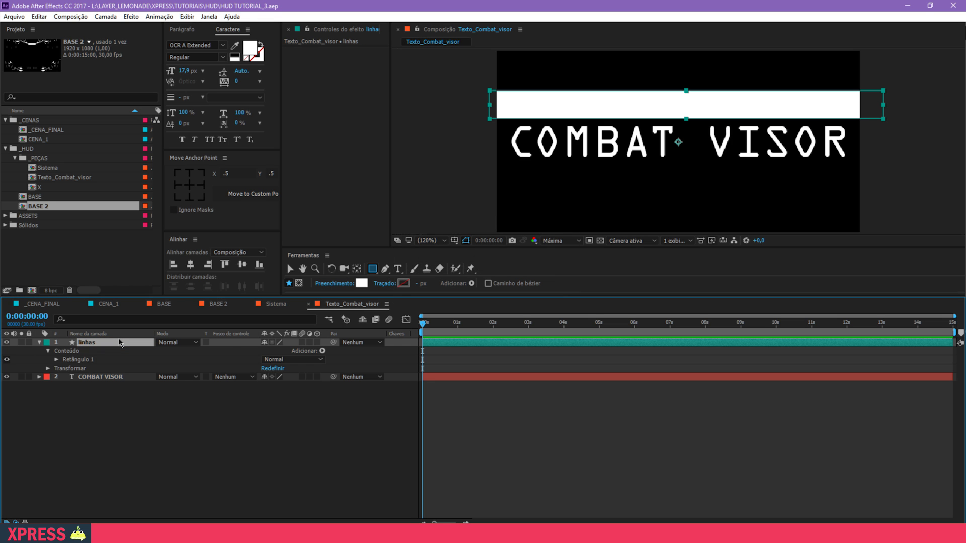
pyautogui.press('u')
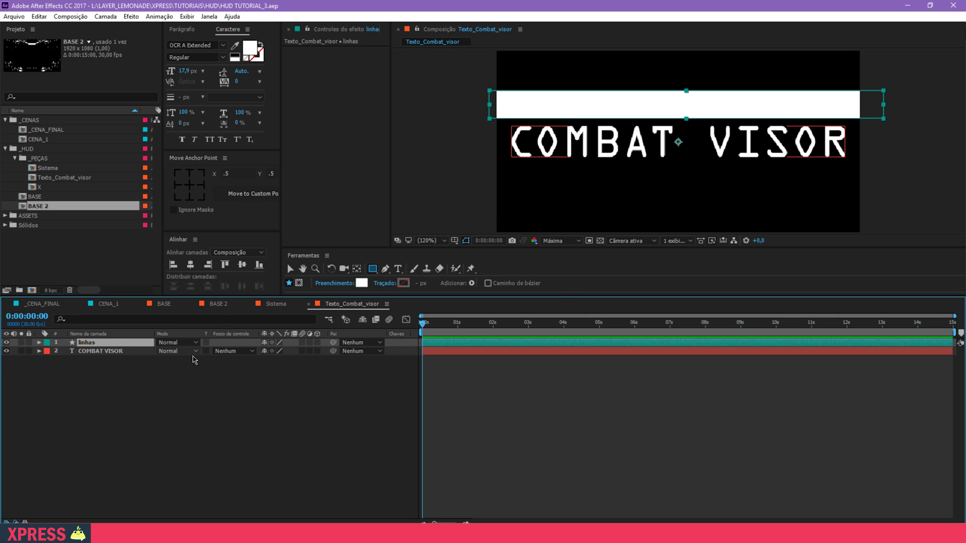
# Step: Center the linhas layer's anchor point and scale it non-proportionally to 82.0% width and 16.1% height
pyautogui.press('s')
pyautogui.click(264, 351)
pyautogui.moveTo(289, 351); pyautogui.dragTo(183, 297)
pyautogui.click(190, 186)
pyautogui.moveTo(294, 352); pyautogui.dragTo(267, 350)
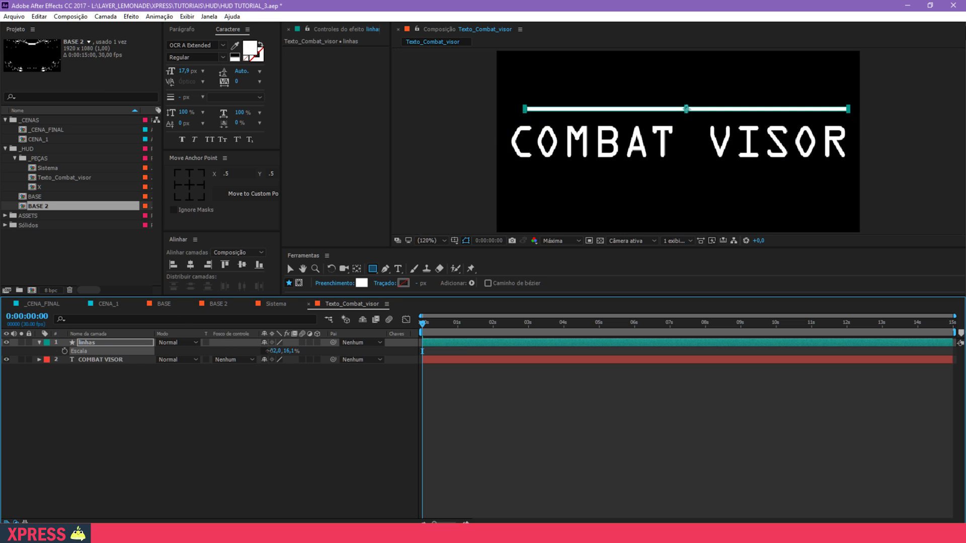
# Step: Center the linhas bar horizontally, move it slightly closer to the text, and reduce its height scale to 7.7%
pyautogui.click(190, 265)
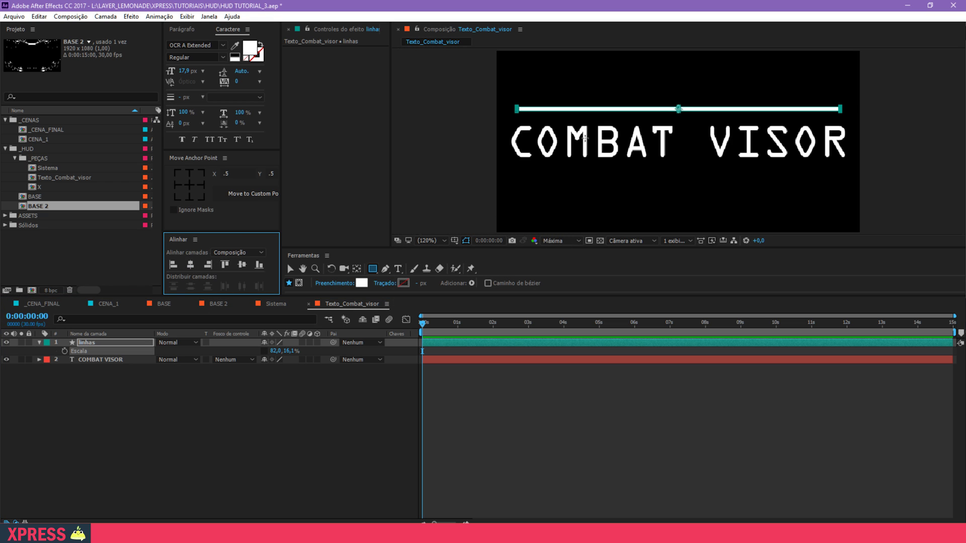
pyautogui.press('v')
pyautogui.moveTo(681, 110); pyautogui.dragTo(681, 113)
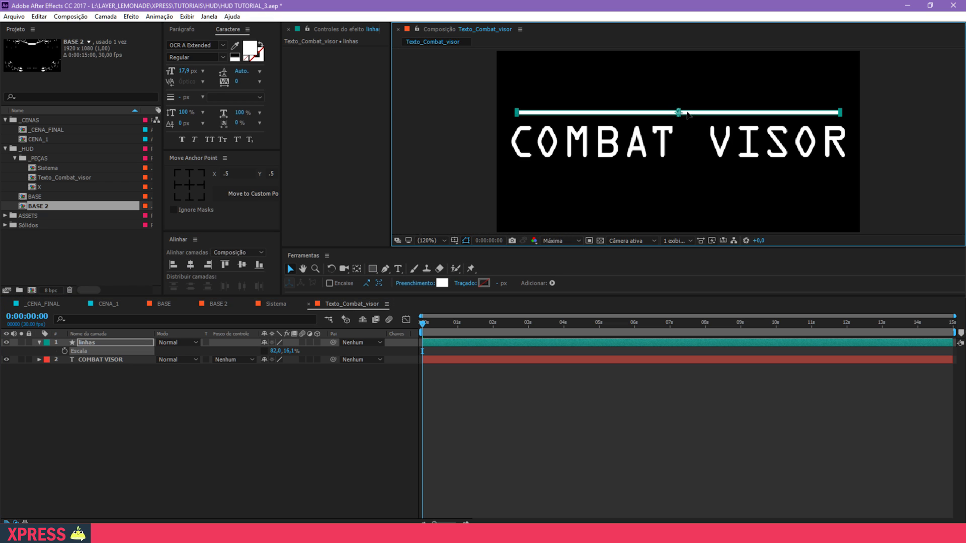
pyautogui.moveTo(290, 350); pyautogui.dragTo(88, 351)
pyautogui.press('s')
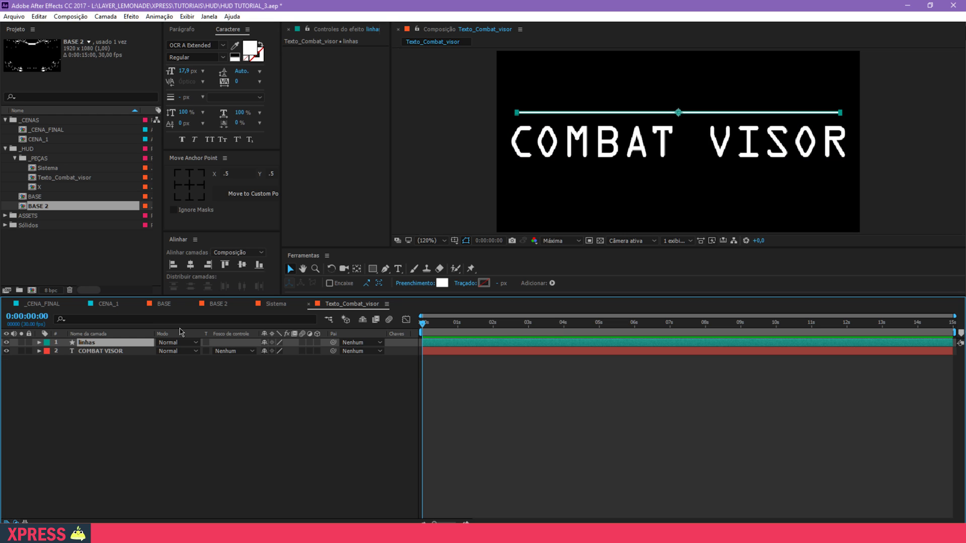
# Step: Keyframe the linhas layer's scale so its width grows from 0% at 0 s to 82.0% at 1 s
pyautogui.press('s')
pyautogui.hotkey('shift', 'pagedown')
pyautogui.hotkey('shift', 'pagedown')
pyautogui.hotkey('shift', 'pagedown')
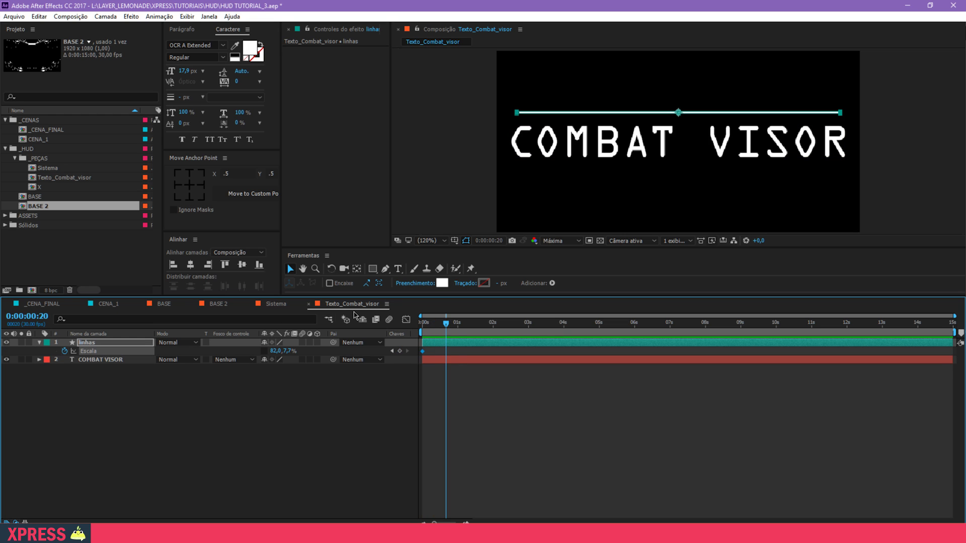
pyautogui.hotkey('alt', 'shift', 's')
pyautogui.hotkey('shift', 'pageup')
pyautogui.hotkey('shift', 'pageup')
pyautogui.press('Home')
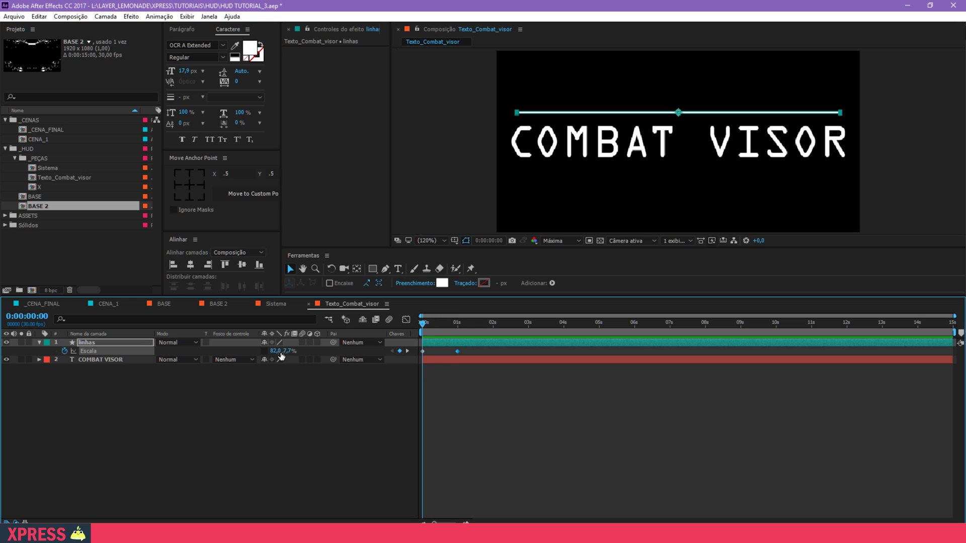
pyautogui.click(275, 351)
pyautogui.write('0')
pyautogui.click(305, 409)
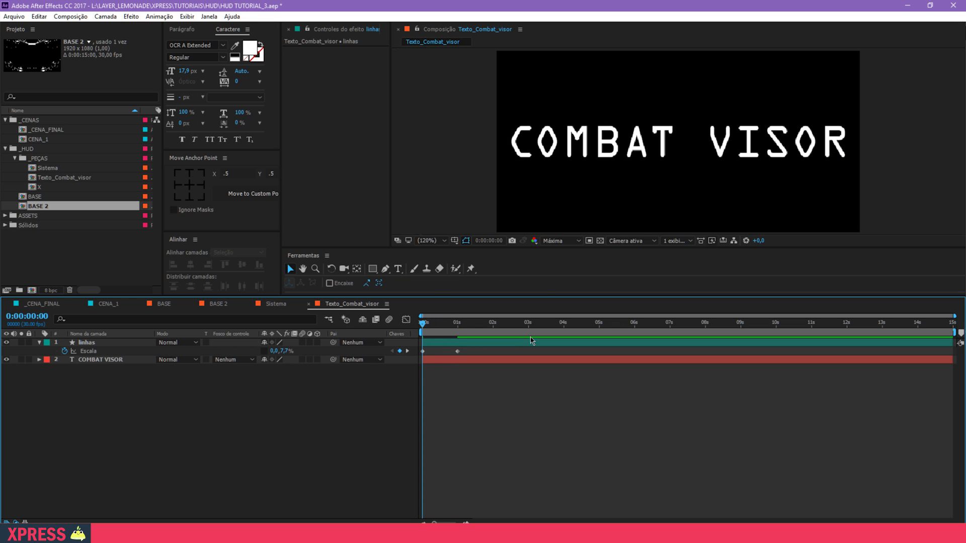
# Step: Ease the linhas scale keyframes, shape the speed curve to start fast and settle slowly, and preview the animation
pyautogui.moveTo(469, 354); pyautogui.dragTo(394, 340)
pyautogui.press('F9')
pyautogui.hotkey('shift', 'F3')
pyautogui.click(458, 492)
pyautogui.moveTo(453, 492); pyautogui.dragTo(437, 492)
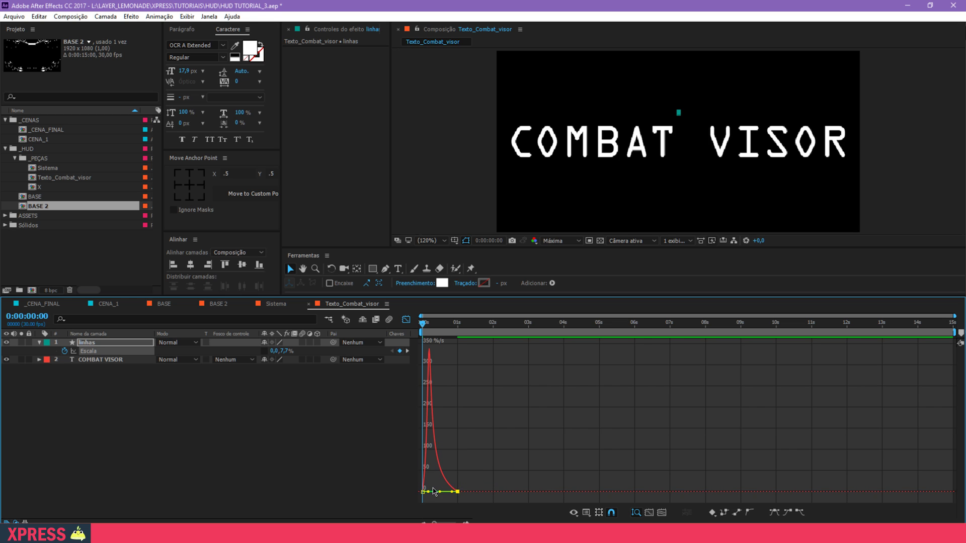
pyautogui.hotkey('shift', 'F3')
pyautogui.press('space')
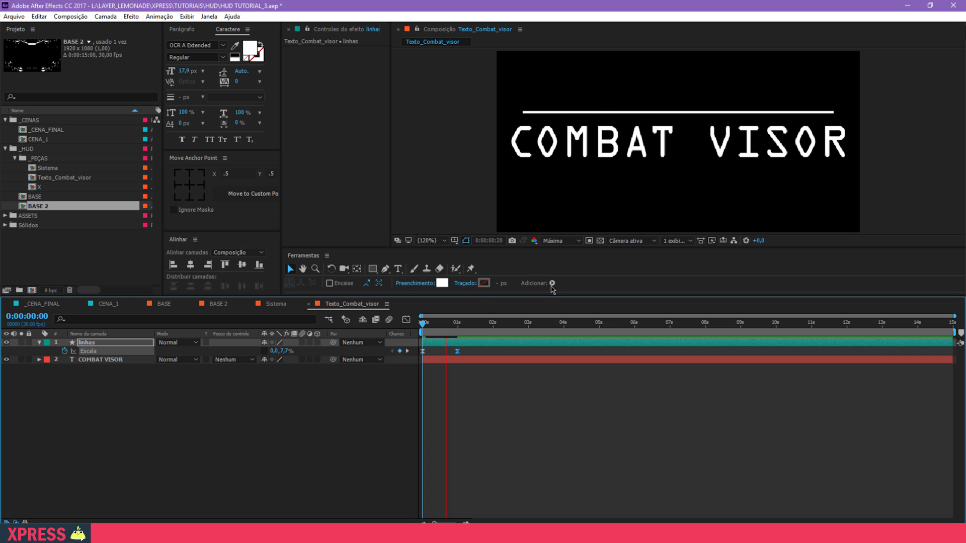
# Step: Duplicate the linhas layer and delay the copy's scale animation by about 3 frames
pyautogui.hotkey('ctrl', 'd')
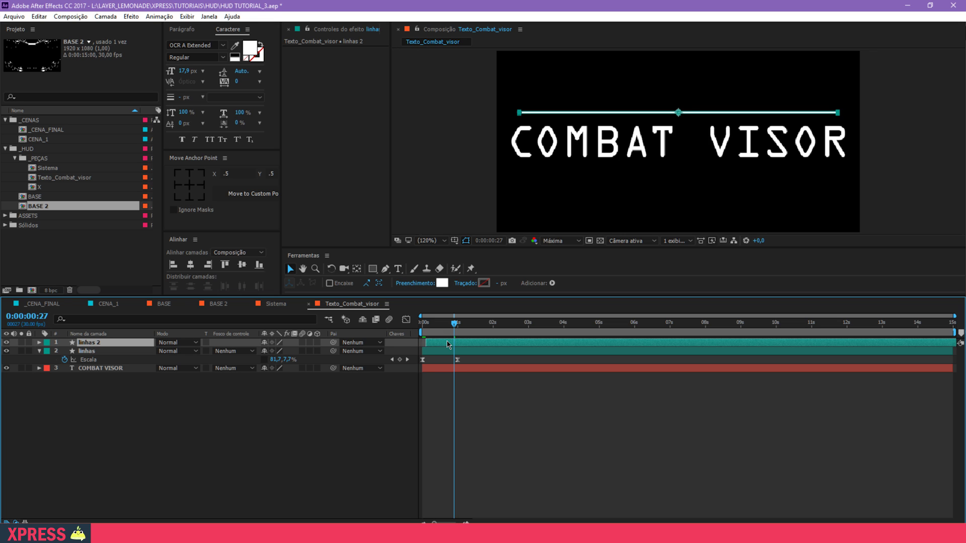
pyautogui.press('s')
pyautogui.click(449, 349)
pyautogui.click(460, 332)
pyautogui.moveTo(461, 336); pyautogui.dragTo(463, 339)
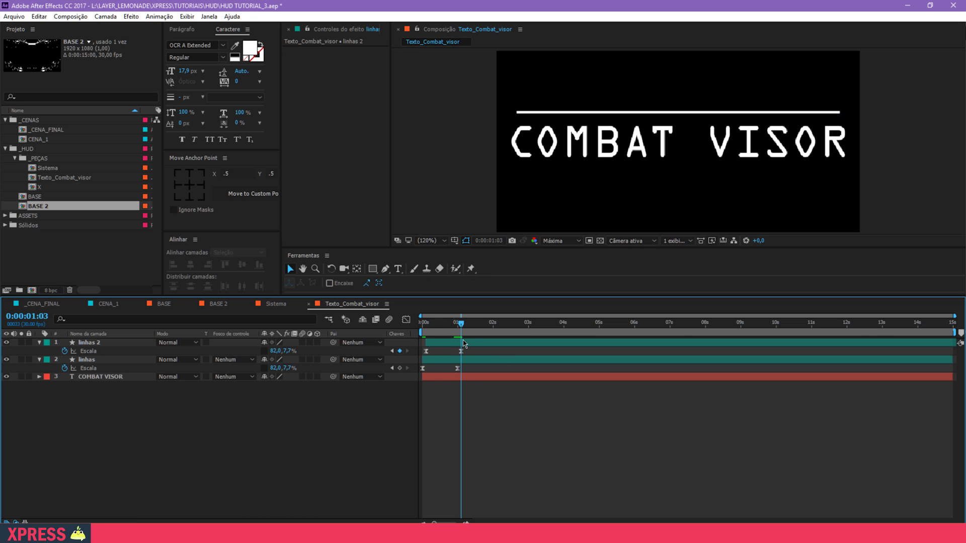
# Step: Make the linhas 2 bar narrower, raise it above the first bar, and preview the animation
pyautogui.moveTo(273, 351)
pyautogui.mouseDown()
pyautogui.moveTo(264, 351)
pyautogui.moveTo(284, 351)
pyautogui.moveTo(274, 352)
pyautogui.mouseUp()
pyautogui.press('p')
pyautogui.press('space')
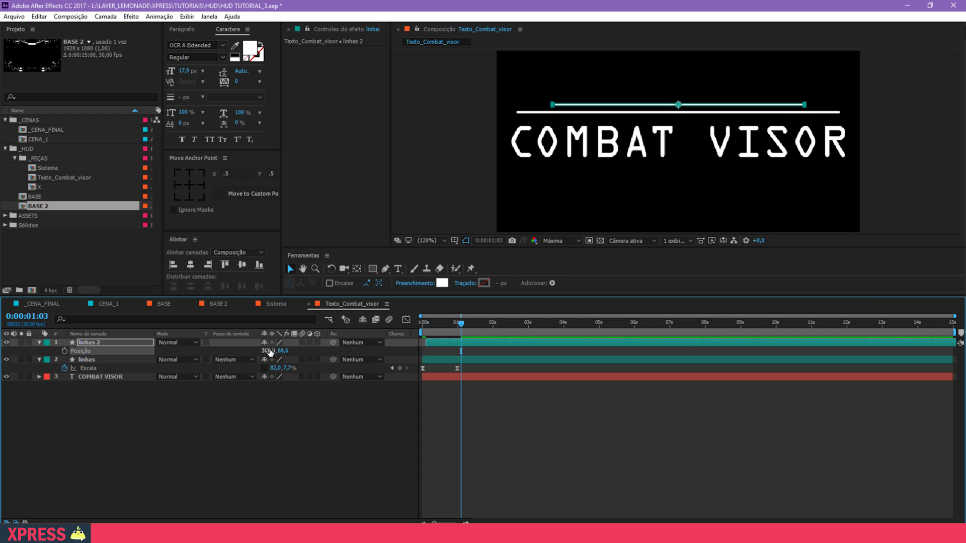
pyautogui.press('space')
# Step: Collapse the properties of all layers and close the Texto_Combat_visor and Sistema compositions
pyautogui.hotkey('ctrl', 'a')
pyautogui.press('u')
pyautogui.press('u')
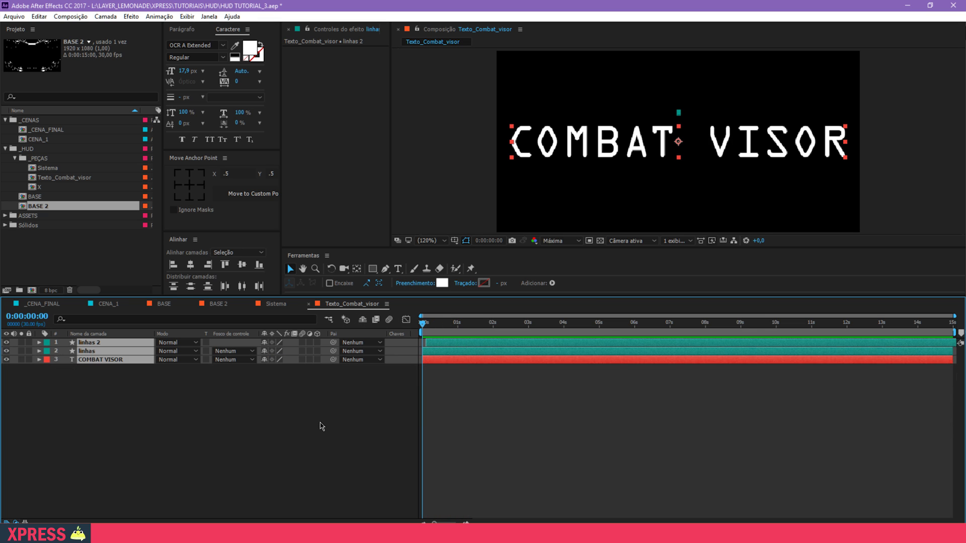
pyautogui.click(320, 422)
pyautogui.hotkey('ctrl', 'w')
pyautogui.hotkey('ctrl', 'w')
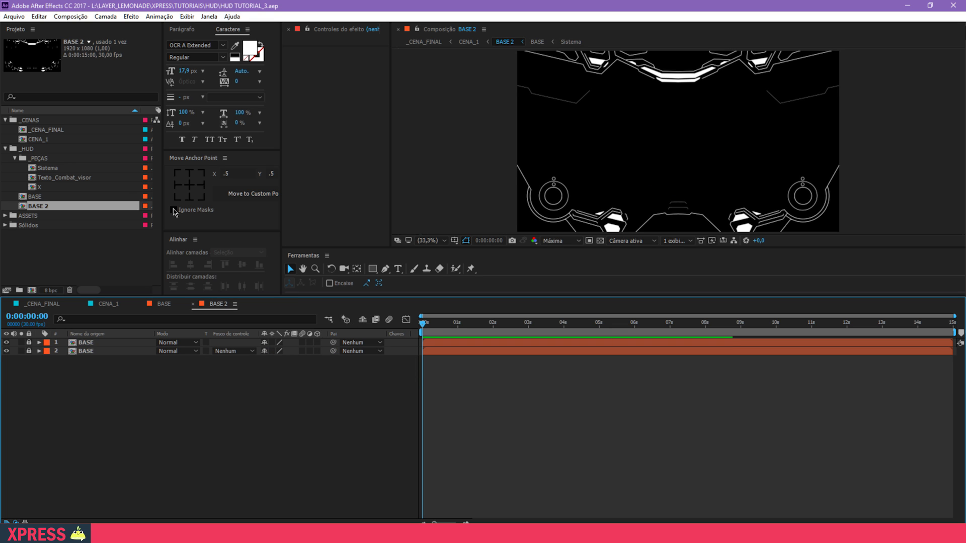
# Step: Add the Texto_Combat_visor composition above the two BASE layers in BASE 2 and place it at the visor's upper centre
pyautogui.click(78, 178)
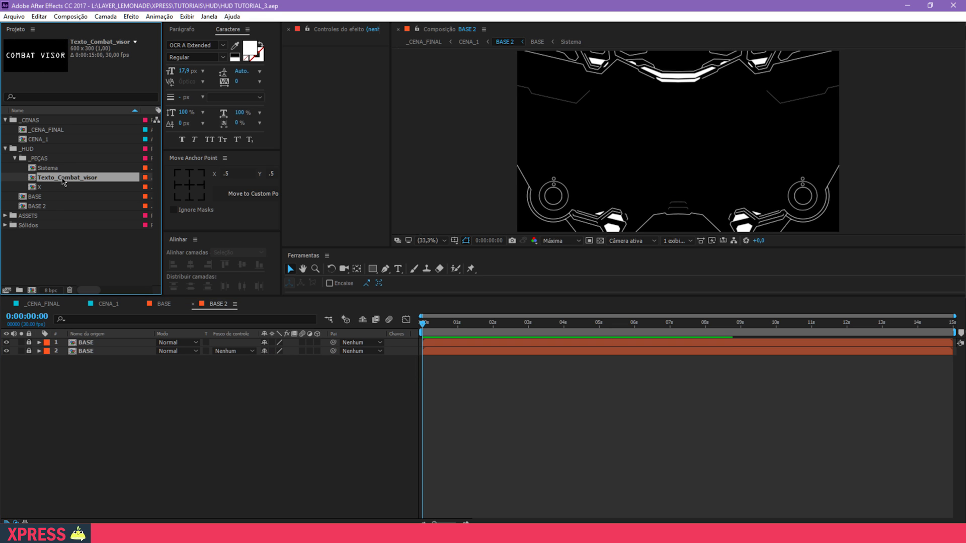
pyautogui.moveTo(78, 177); pyautogui.dragTo(120, 341)
pyautogui.moveTo(703, 145); pyautogui.dragTo(701, 64)
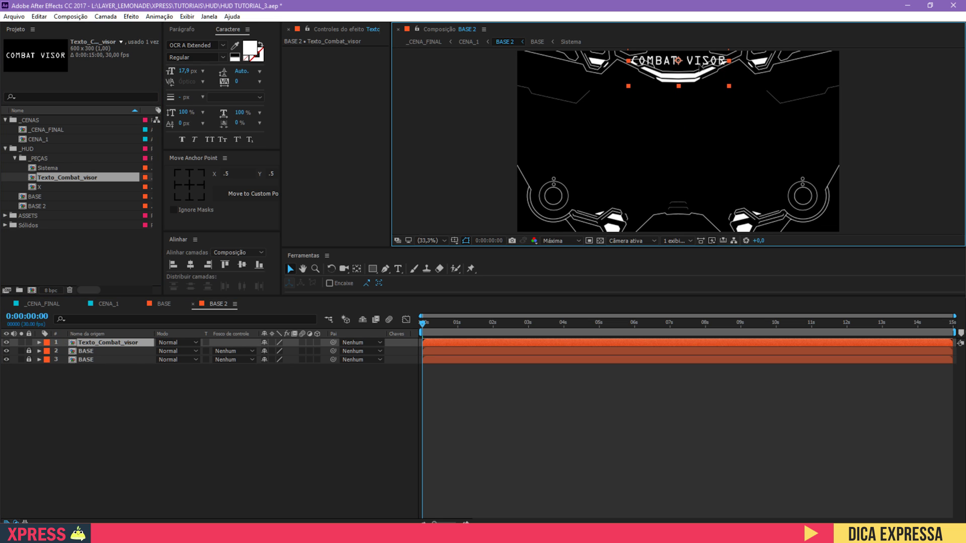
# Step: Scale Texto_Combat_visor to 34.4%, lower it slightly to fit the visor frame, and preview the animation
pyautogui.press('s')
pyautogui.moveTo(288, 353); pyautogui.dragTo(33, 422)
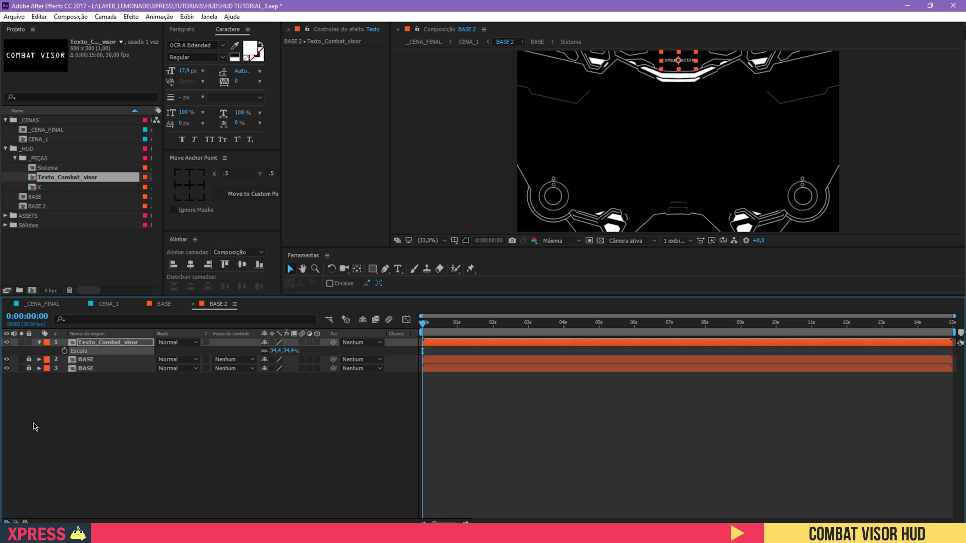
pyautogui.moveTo(682, 77); pyautogui.dragTo(684, 89)
pyautogui.press('space')
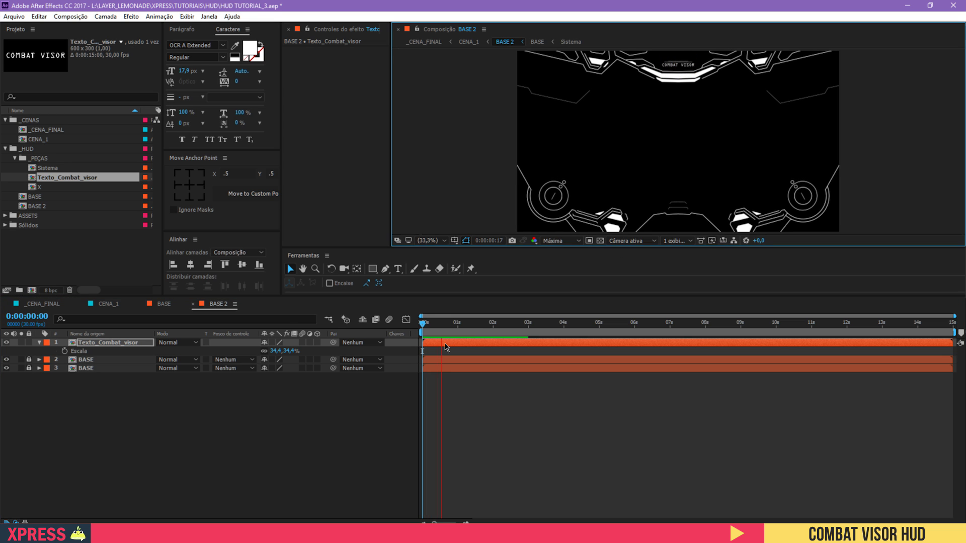
pyautogui.press('space')
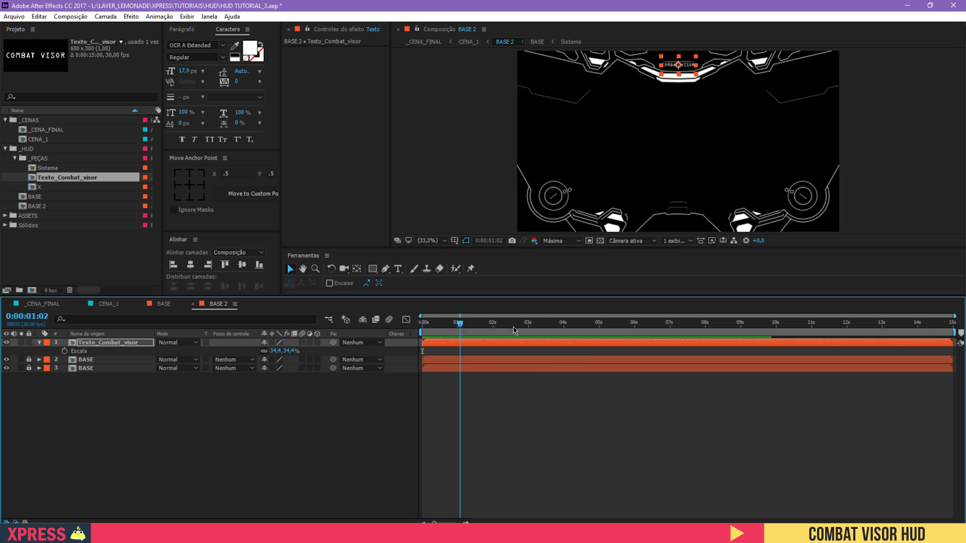
# Step: Set the Texto_Combat_visor layer's label colour to AZUL 1 and collapse its properties
pyautogui.click(47, 342)
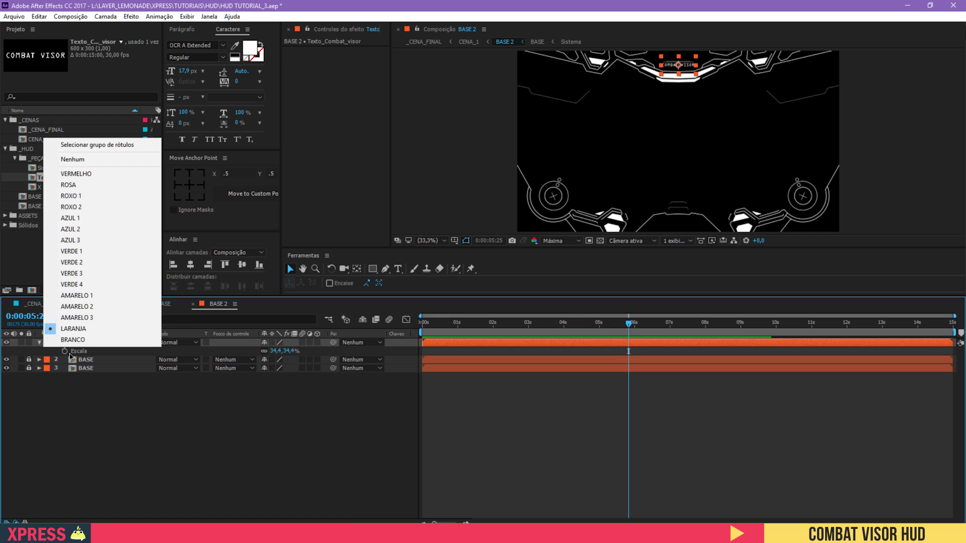
pyautogui.click(76, 219)
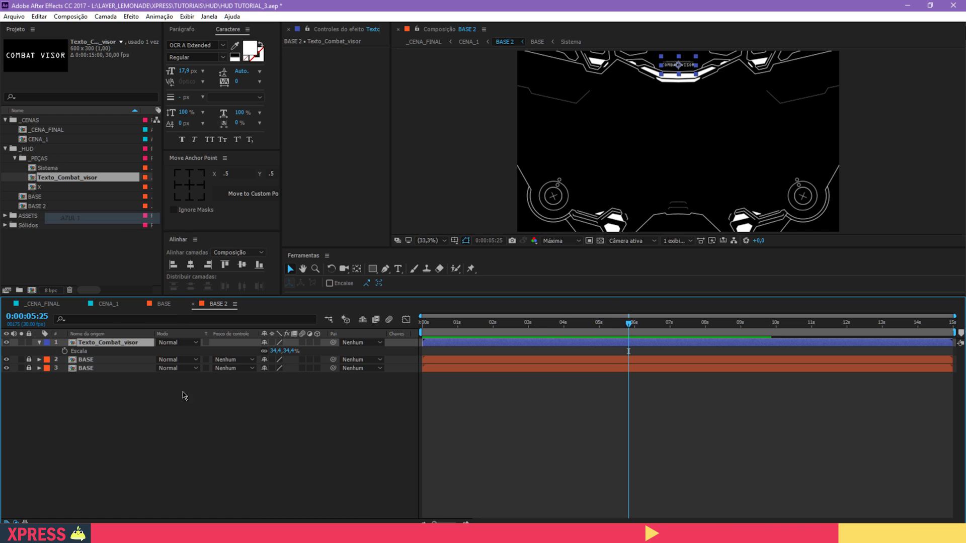
pyautogui.press('s')
pyautogui.click(203, 416)
# Step: Nudge the COMBAT VISOR title slightly upward within the upper visor frame in BASE 2
pyautogui.press('z')
pyautogui.click(699, 70)
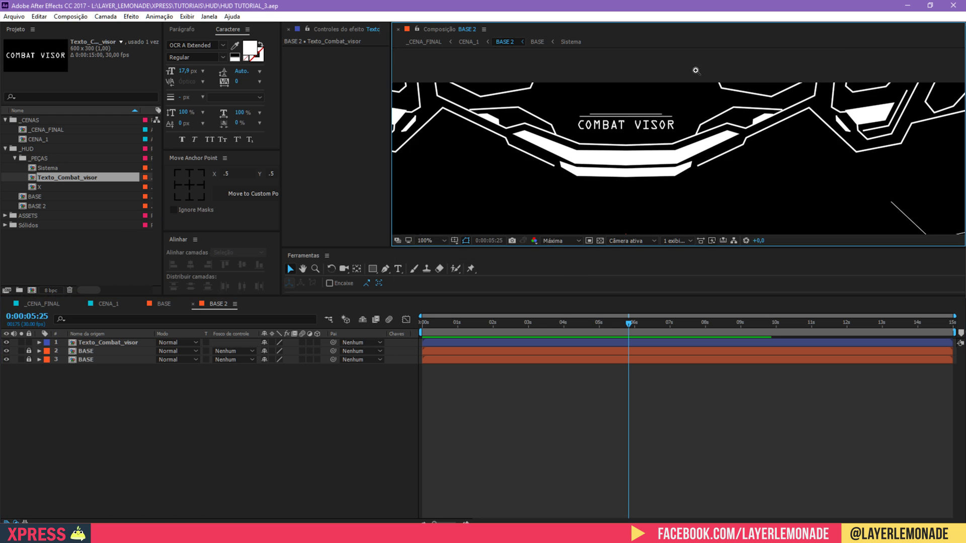
pyautogui.press('v')
pyautogui.moveTo(626, 123); pyautogui.dragTo(626, 120)
pyautogui.click(431, 240)
pyautogui.click(440, 252)
pyautogui.click(490, 378)
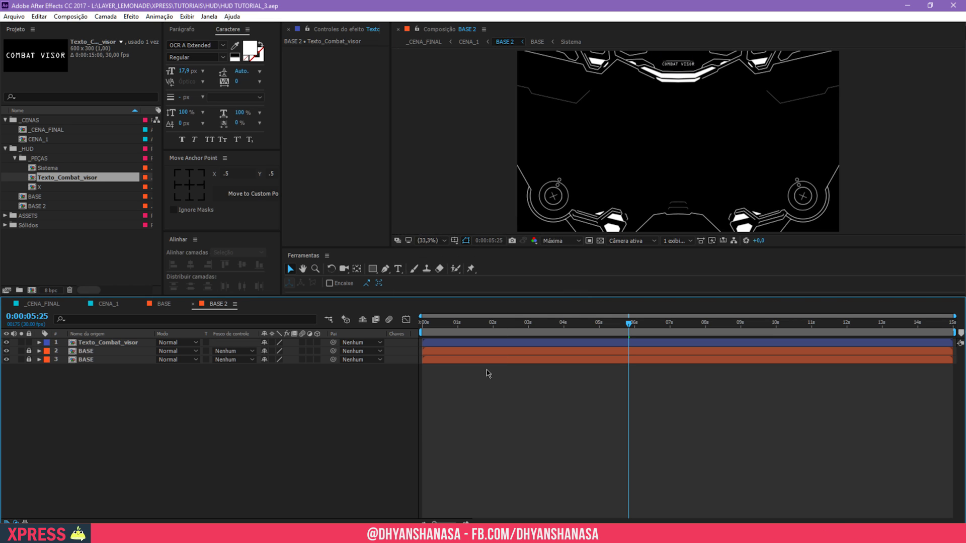
# Step: Open the Texto_Combat_visor composition and add position and opacity keyframes to the COMBAT VISOR text at 0 s
pyautogui.press('Home')
pyautogui.doubleClick(111, 344)
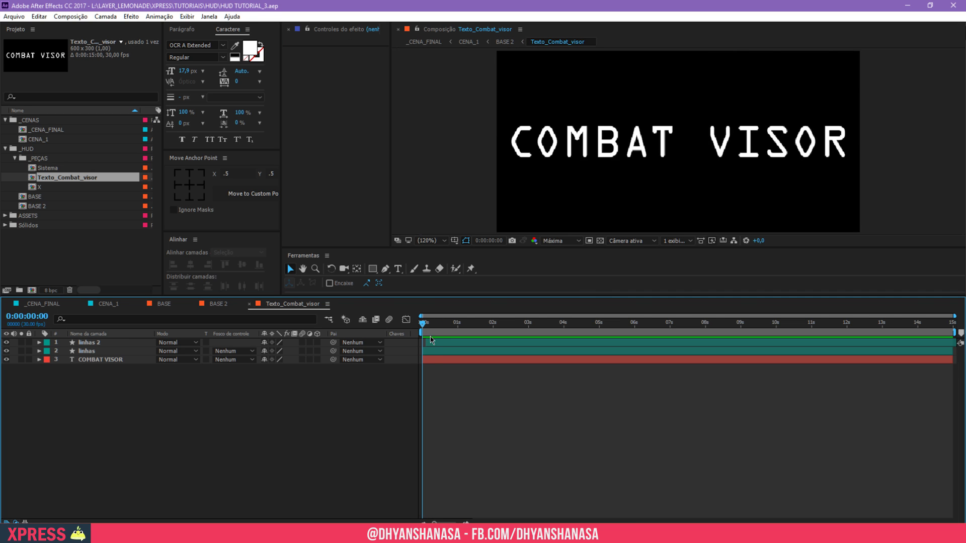
pyautogui.click(436, 359)
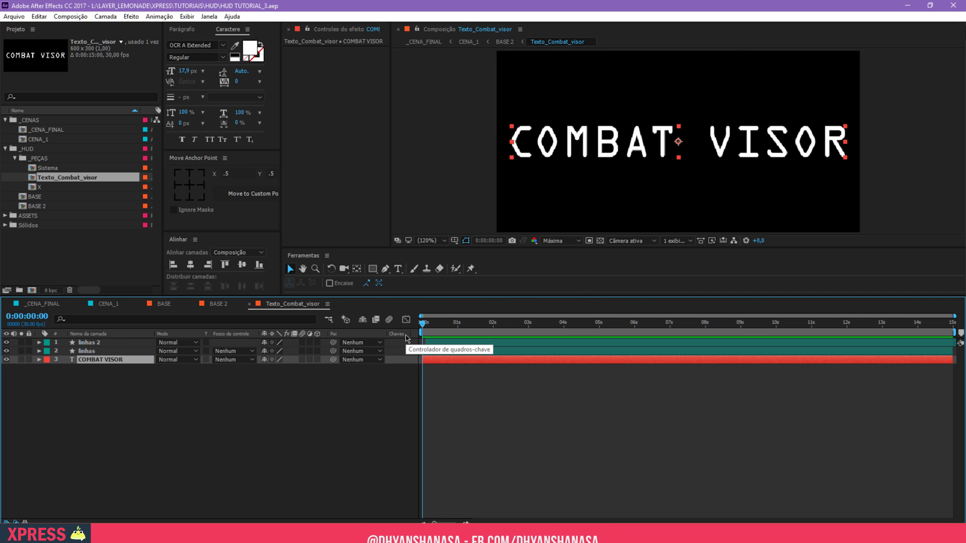
pyautogui.hotkey('ctrl', 'alt', 'y')
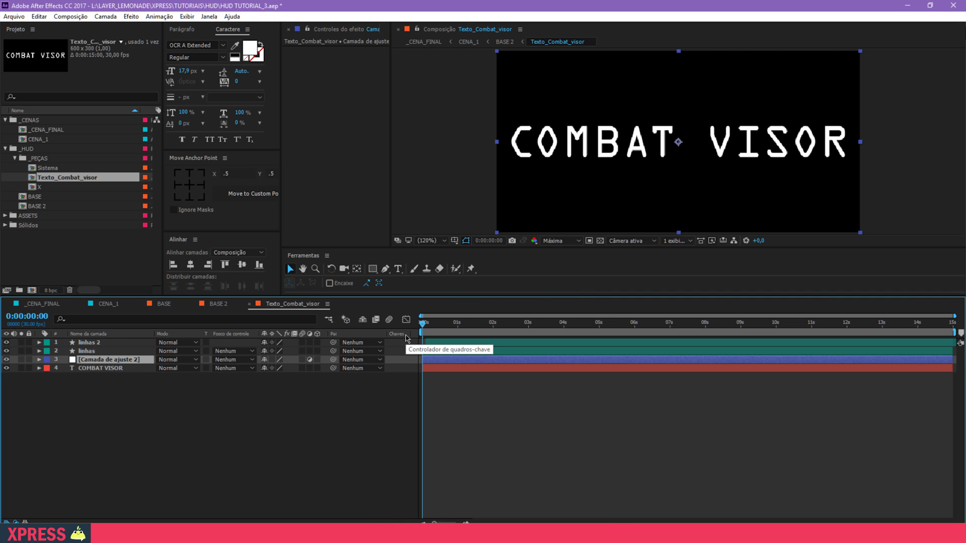
pyautogui.press('Delete')
pyautogui.hotkey('alt', 'shift', 'p')
pyautogui.hotkey('alt', 'shift', 't')
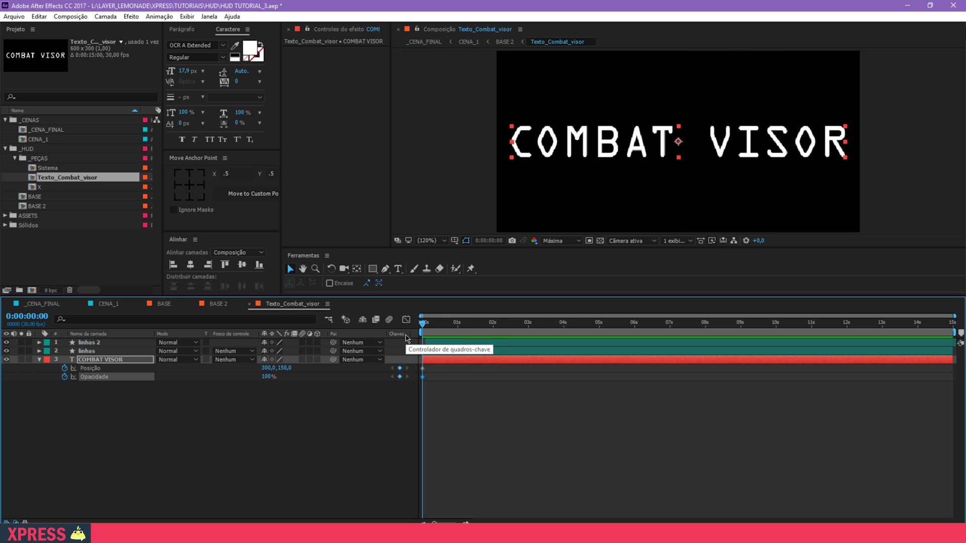
# Step: Add position and opacity keyframes at 1 s, and set the text's starting values to Y position 259 and opacity 0%
pyautogui.hotkey('shift', 'pagedown')
pyautogui.hotkey('shift', 'pagedown')
pyautogui.hotkey('shift', 'pagedown')
pyautogui.hotkey('alt', 'shift', 'p')
pyautogui.hotkey('alt', 'shift', 't')
pyautogui.press('Home')
pyautogui.moveTo(287, 369); pyautogui.dragTo(216, 378)
# Step: Ease the text's position and opacity keyframes and shape their speed curves to start fast and settle slowly
pyautogui.moveTo(503, 394); pyautogui.dragTo(364, 348)
pyautogui.click(406, 319)
pyautogui.click(456, 491)
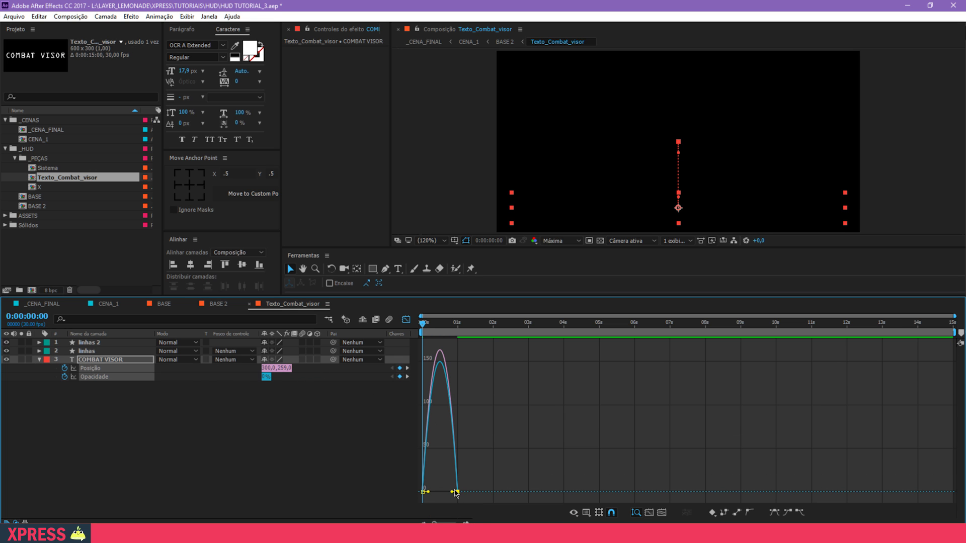
pyautogui.moveTo(446, 491); pyautogui.dragTo(413, 494)
pyautogui.press('space')
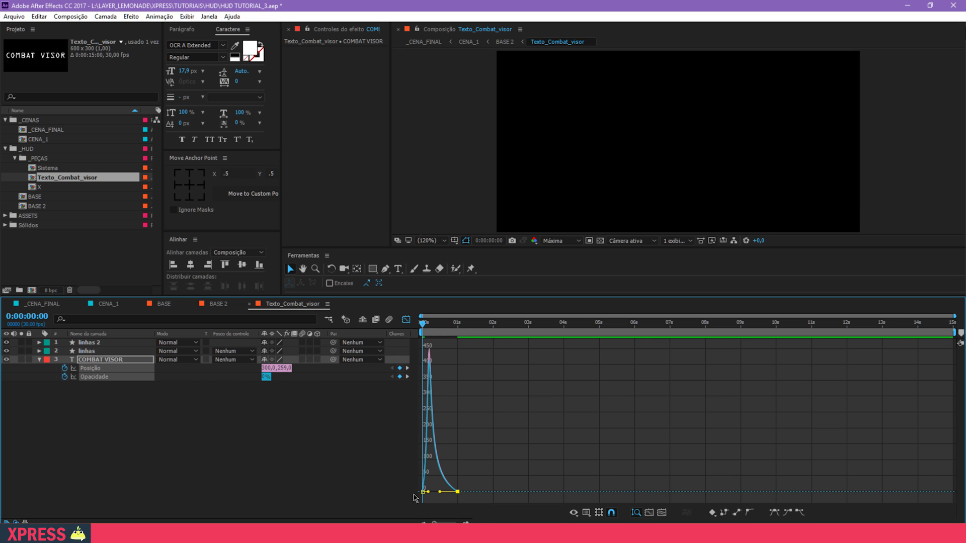
# Step: Preview the title animation in BASE 2, check it in Texto_Combat_visor, and close that composition
pyautogui.click(230, 308)
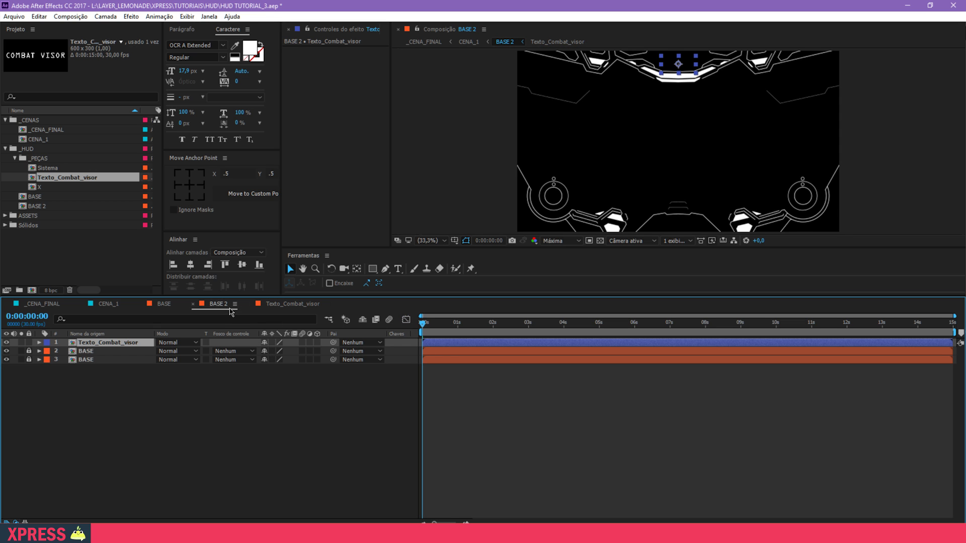
pyautogui.press('space')
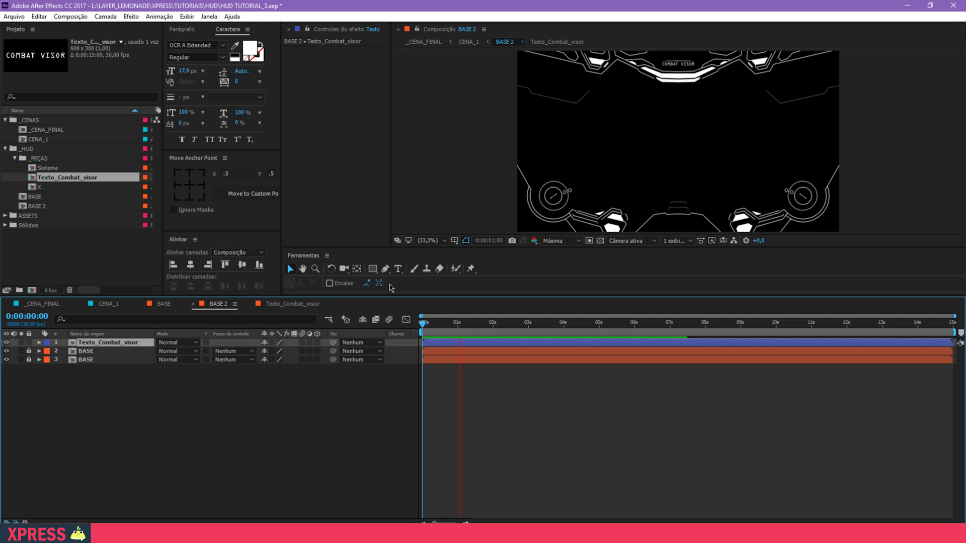
pyautogui.click(294, 304)
pyautogui.click(406, 320)
pyautogui.moveTo(442, 325); pyautogui.dragTo(475, 332)
pyautogui.hotkey('ctrl', 'w')
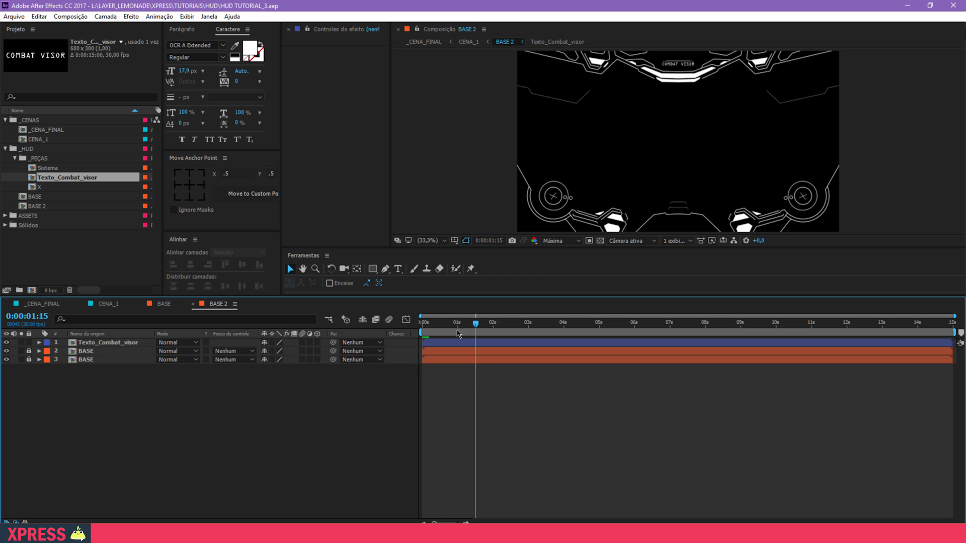
# Step: In the BASE composition, collapse Sistema, unlock the mask and circle layers, and lock the X and FILL layers
pyautogui.click(164, 304)
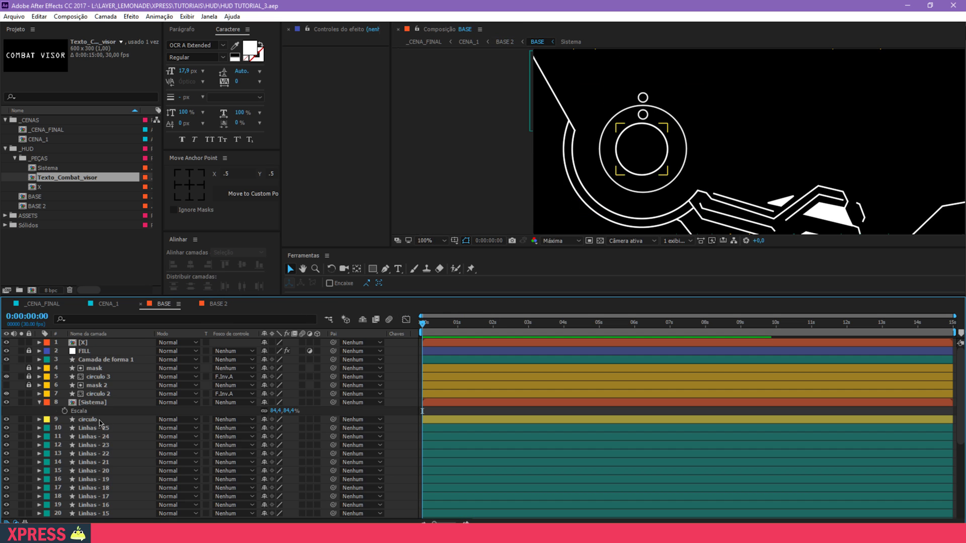
pyautogui.click(41, 403)
pyautogui.moveTo(28, 351); pyautogui.dragTo(29, 385)
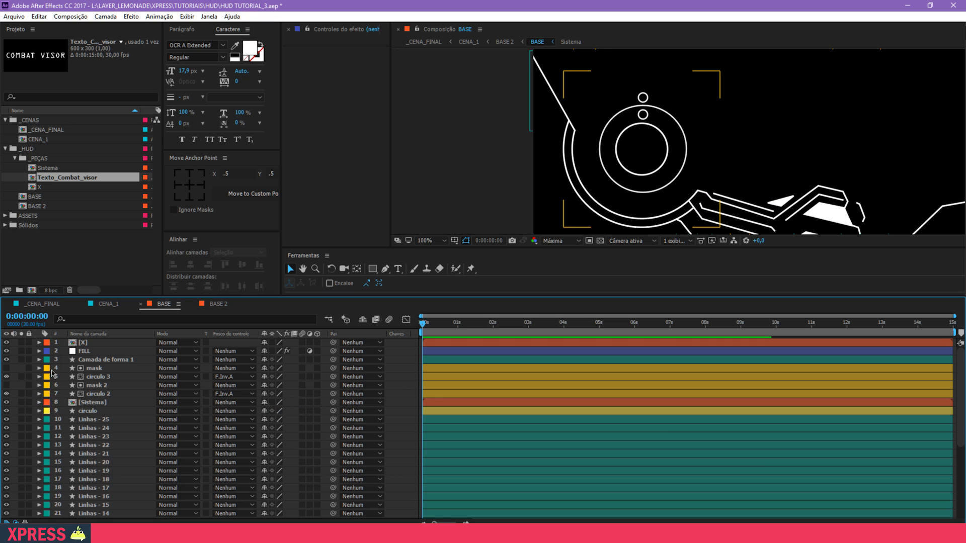
pyautogui.click(103, 360)
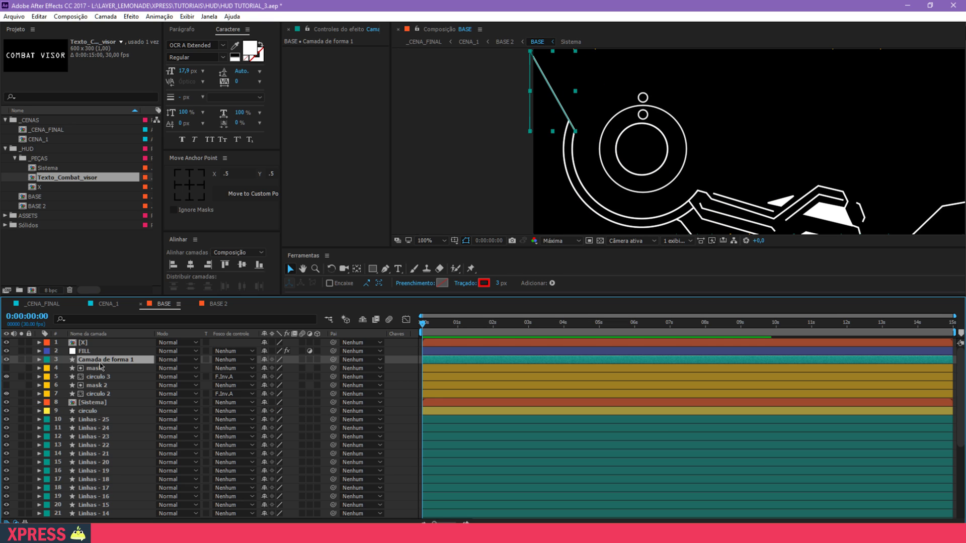
pyautogui.moveTo(29, 350); pyautogui.dragTo(28, 342)
# Step: Enlarge the timeline and look through the Linhas and circle layers to identify which HUD parts they hold
pyautogui.moveTo(490, 298); pyautogui.dragTo(491, 265)
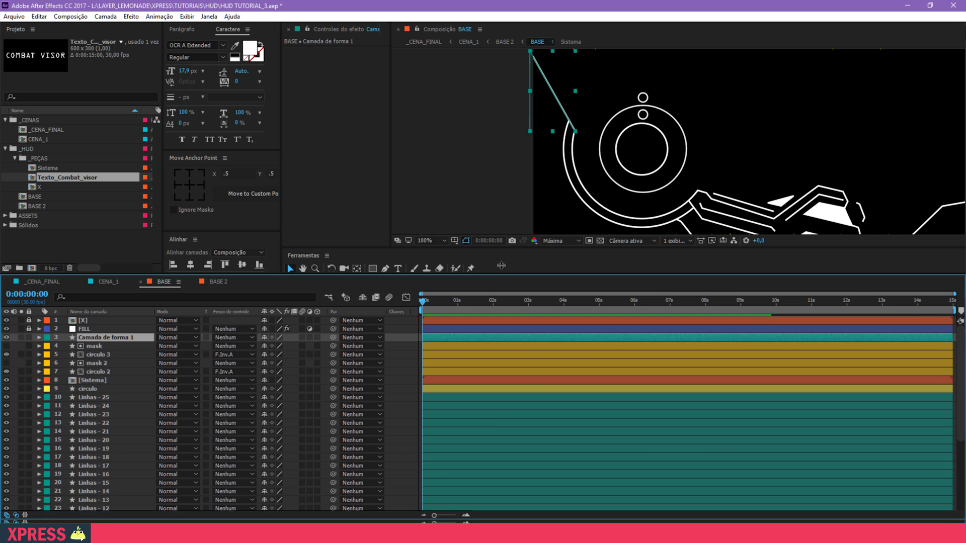
pyautogui.scroll(-5, 479, 349)
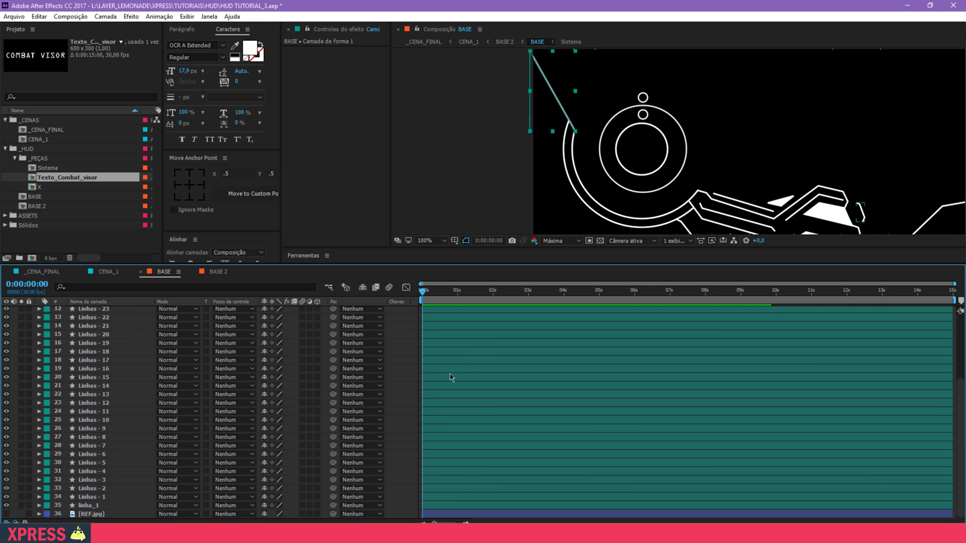
pyautogui.click(100, 506)
pyautogui.click(140, 368)
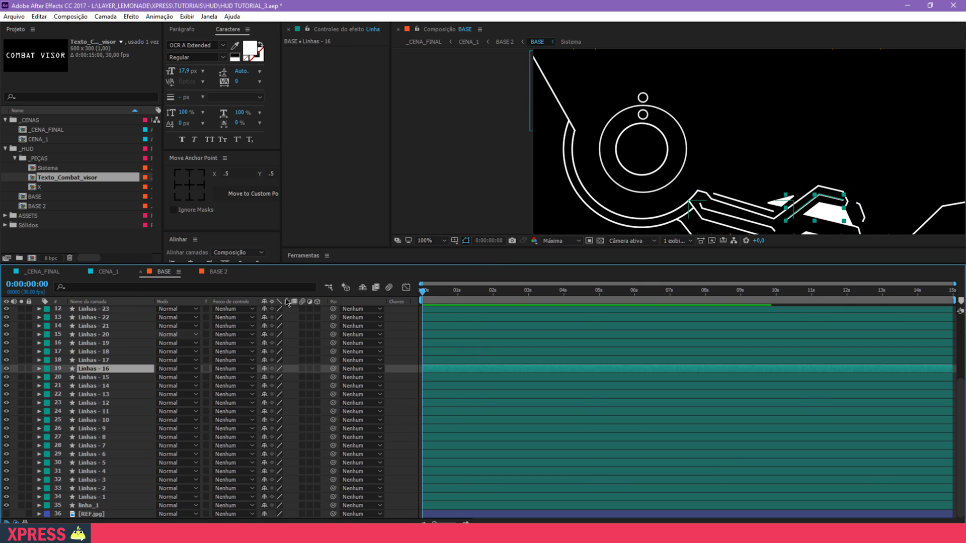
pyautogui.click(628, 159)
pyautogui.scroll(4, 227, 399)
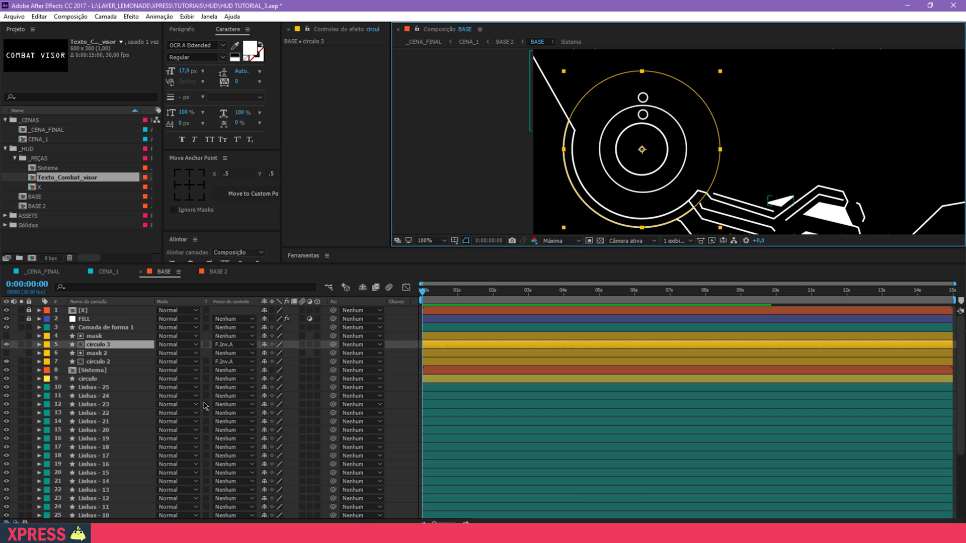
pyautogui.click(140, 397)
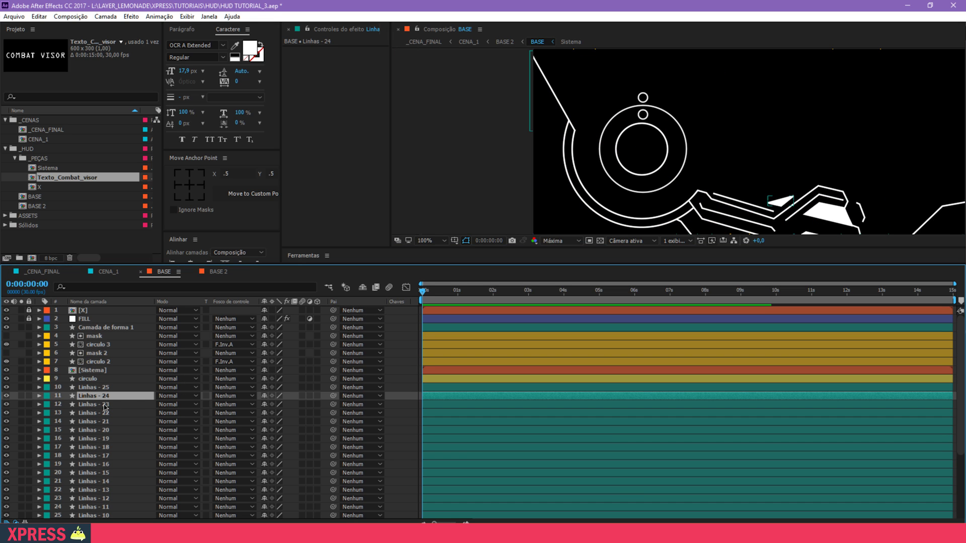
pyautogui.scroll(-2, 696, 110)
pyautogui.scroll(1, 698, 83)
# Step: Select the Linhas - 22 and Linhas - 21 layers holding the filled shapes at the visor's lower edge and hide them
pyautogui.moveTo(698, 126); pyautogui.dragTo(711, 37)
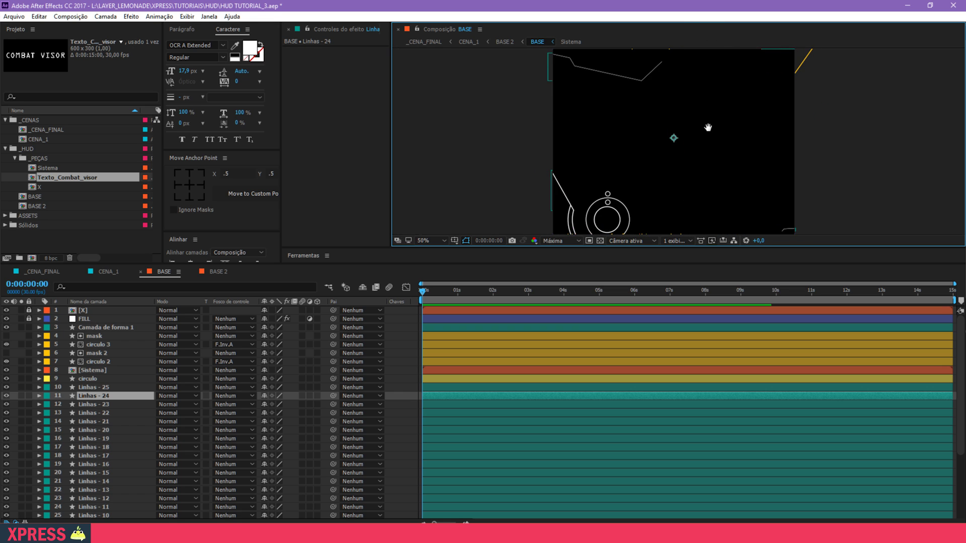
pyautogui.moveTo(708, 135); pyautogui.dragTo(702, 57)
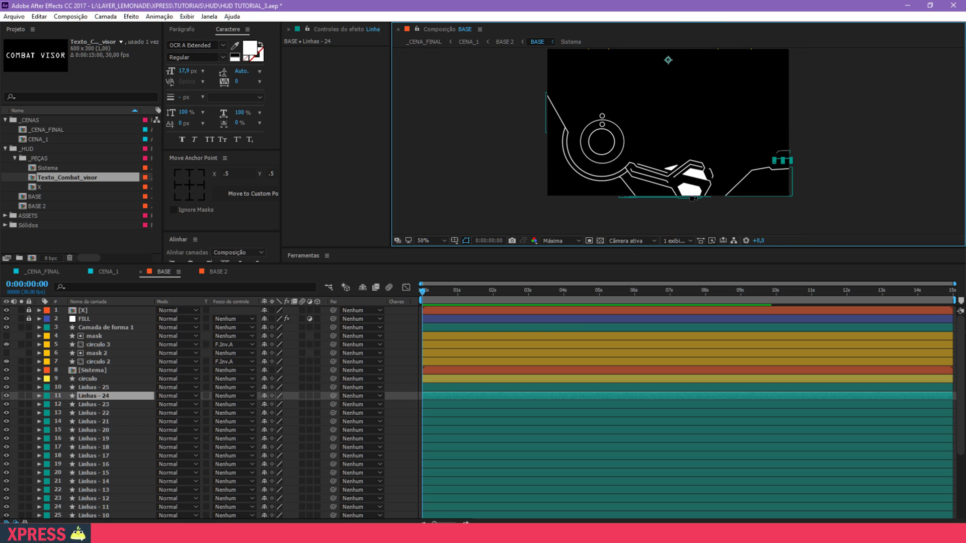
pyautogui.click(690, 189)
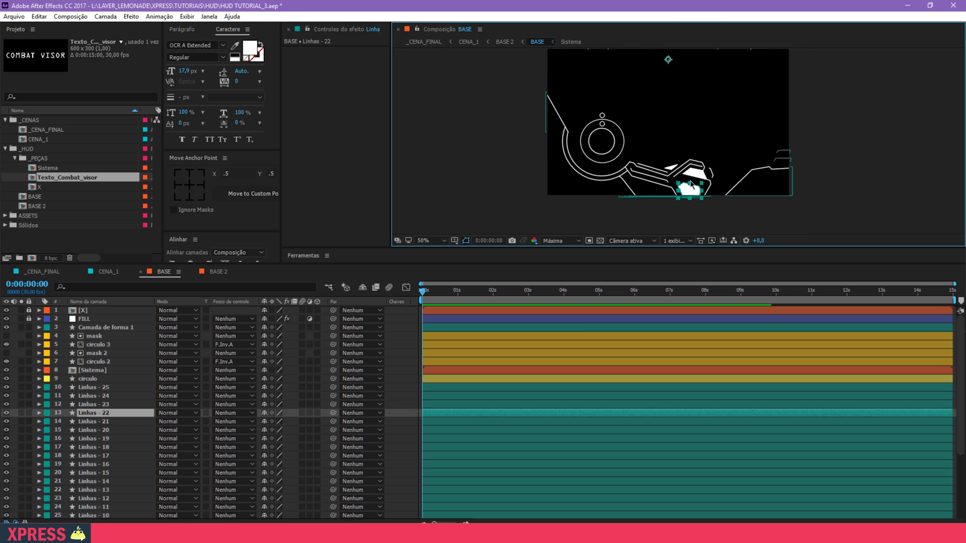
pyautogui.click(694, 185)
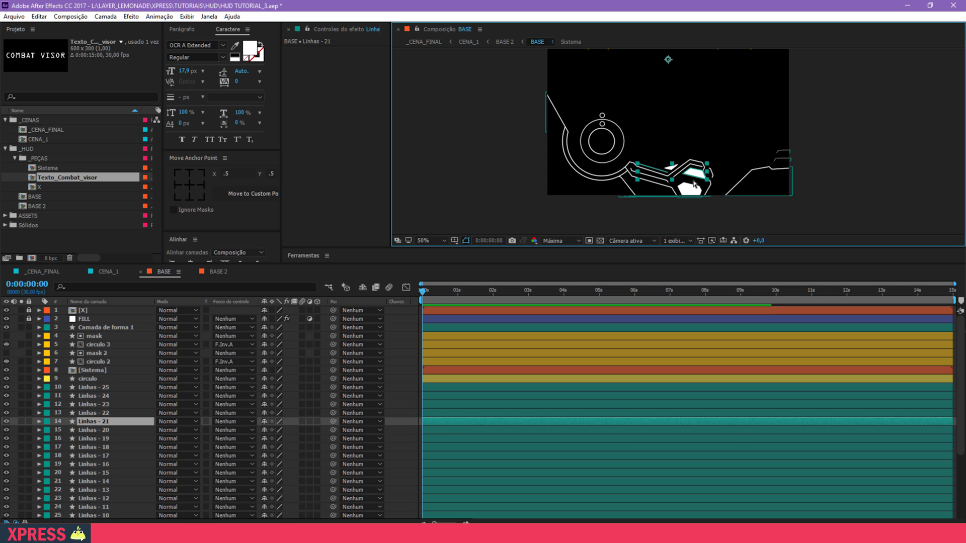
pyautogui.keyDown('shift'); pyautogui.click(690, 192); pyautogui.keyUp('shift')
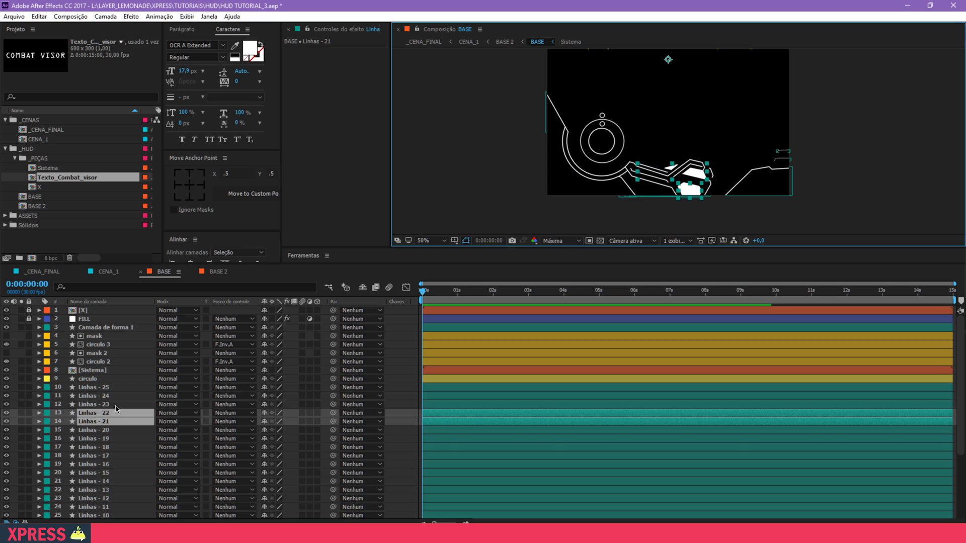
pyautogui.moveTo(6, 416); pyautogui.dragTo(6, 421)
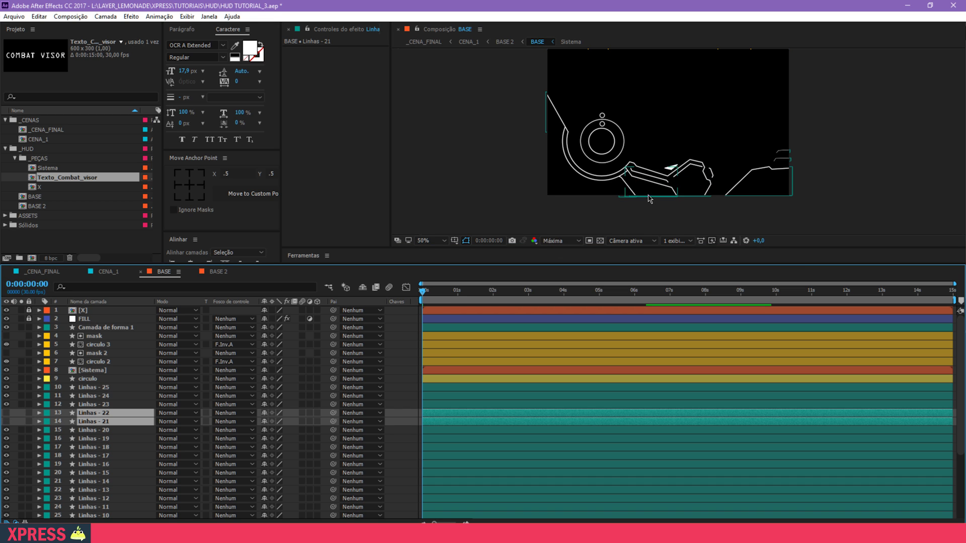
# Step: Hide the Linhas - 23 and Linhas - 9 layers that hold filled shapes in the visor artwork
pyautogui.click(665, 176)
pyautogui.click(6, 404)
pyautogui.scroll(5, 674, 187)
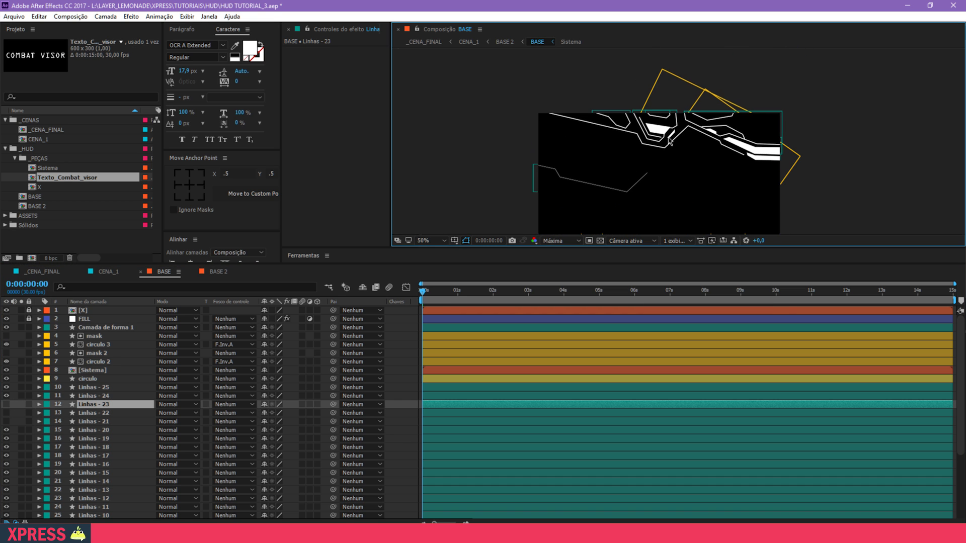
pyautogui.click(663, 136)
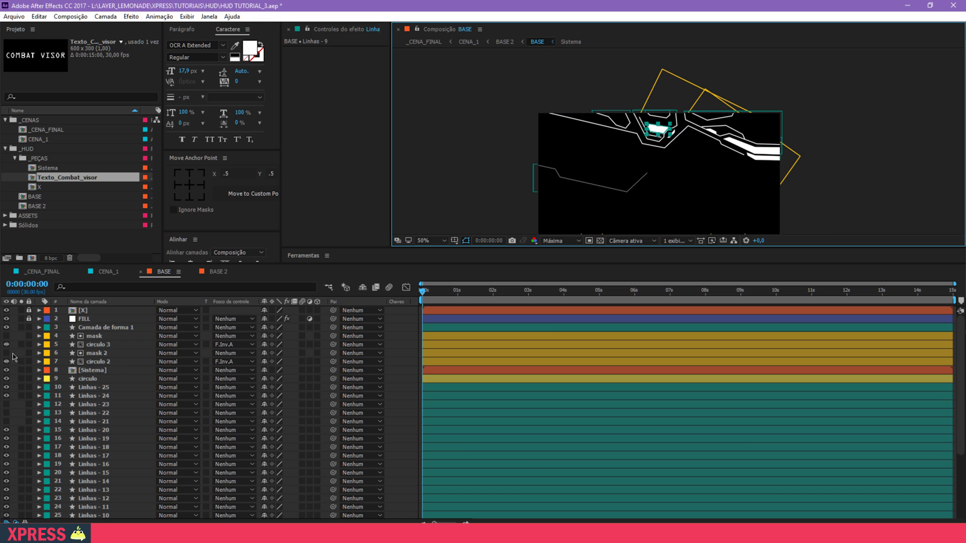
pyautogui.scroll(-4, 18, 409)
pyautogui.click(6, 429)
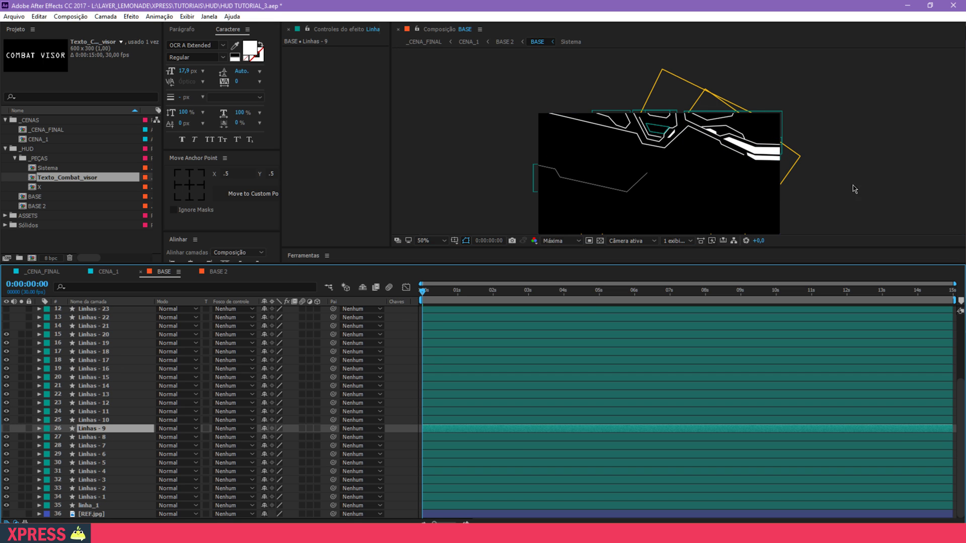
# Step: Select the Linhas - 12, Linhas - 11 and Linhas - 10 filled shapes at the visor's upper right and hide their layers
pyautogui.click(766, 159)
pyautogui.keyDown('shift'); pyautogui.click(741, 147); pyautogui.keyUp('shift')
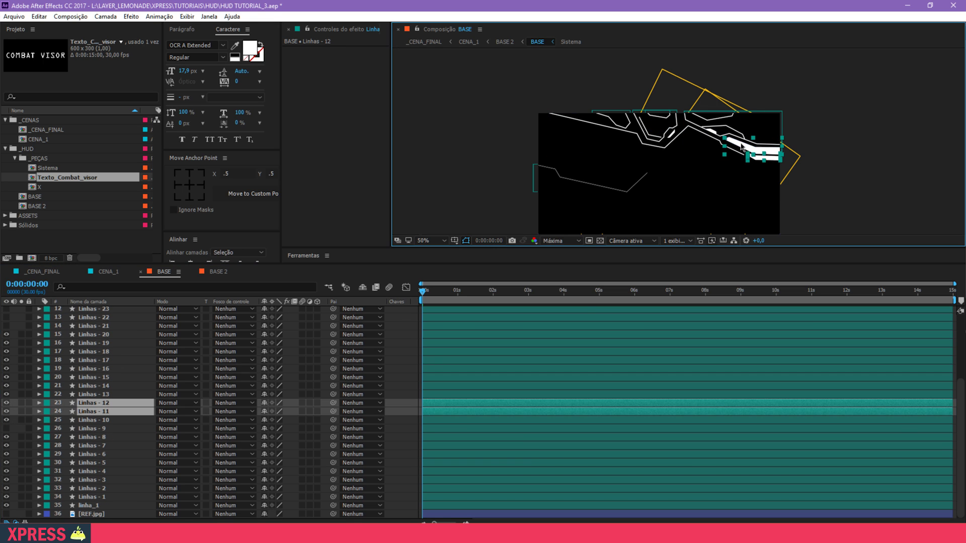
pyautogui.keyDown('shift'); pyautogui.click(715, 136); pyautogui.keyUp('shift')
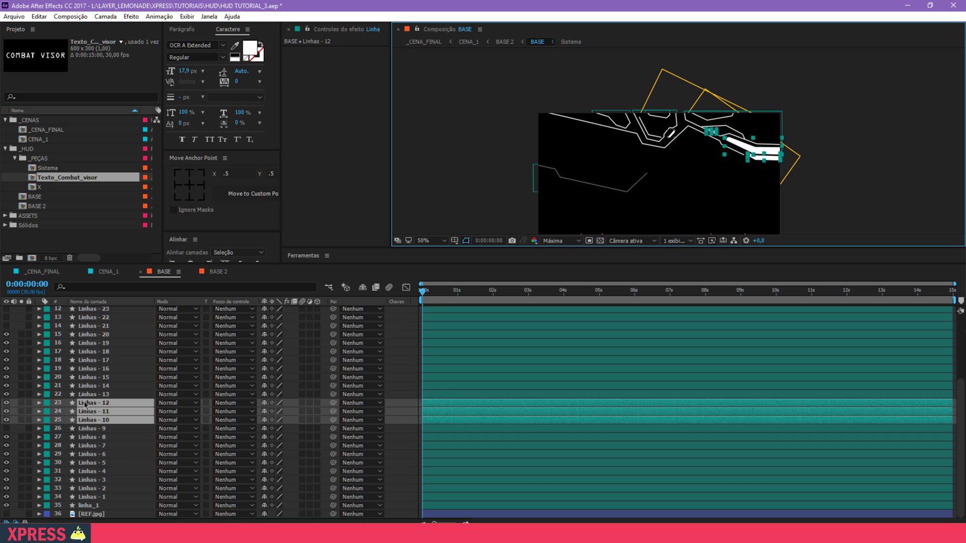
pyautogui.moveTo(11, 404); pyautogui.dragTo(7, 420)
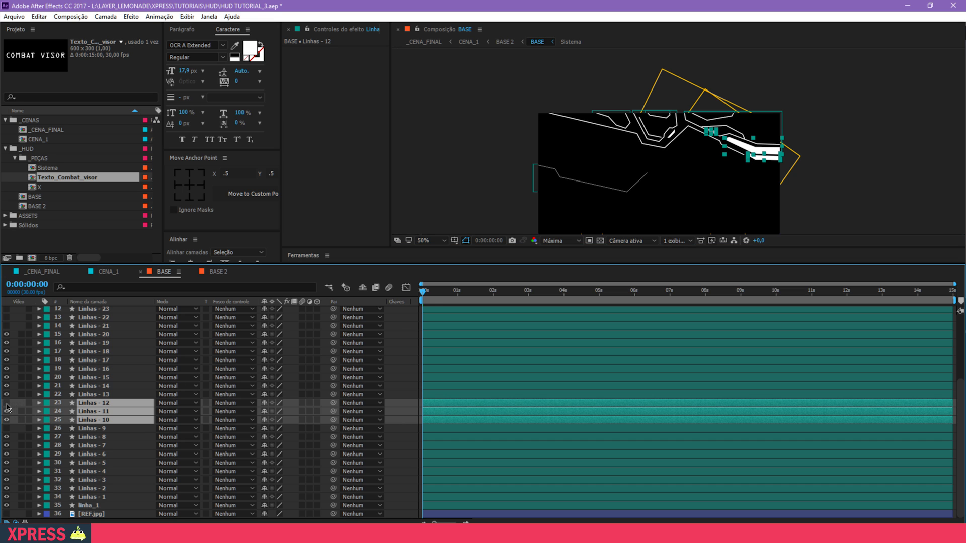
# Step: Add Linhas - 9 to the selected layers and give Linhas - 12 to Linhas - 9 an orange label colour
pyautogui.keyDown('shift'); pyautogui.click(88, 429); pyautogui.keyUp('shift')
pyautogui.click(45, 421)
pyautogui.click(83, 398)
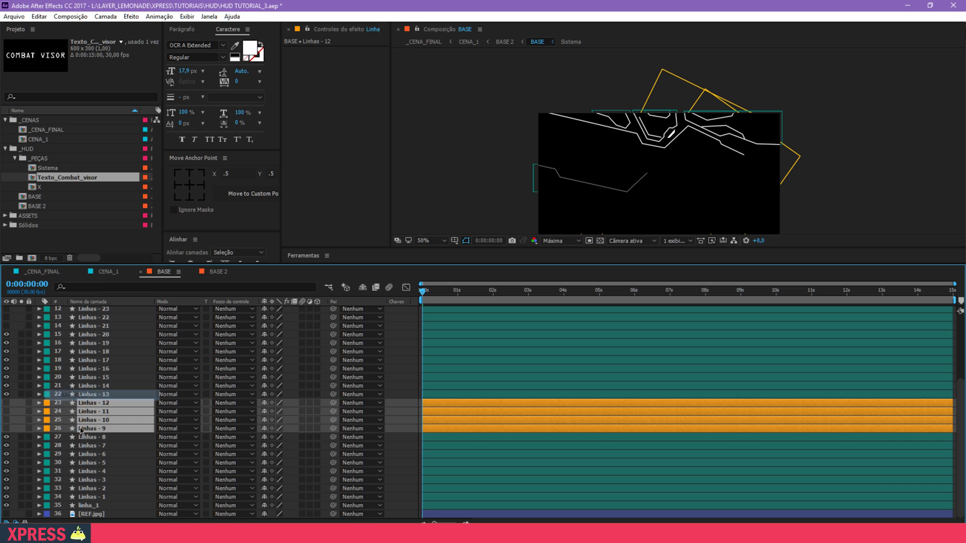
# Step: Give the hidden layers Linhas - 23 to Linhas - 21 a green label colour
pyautogui.scroll(4, 80, 427)
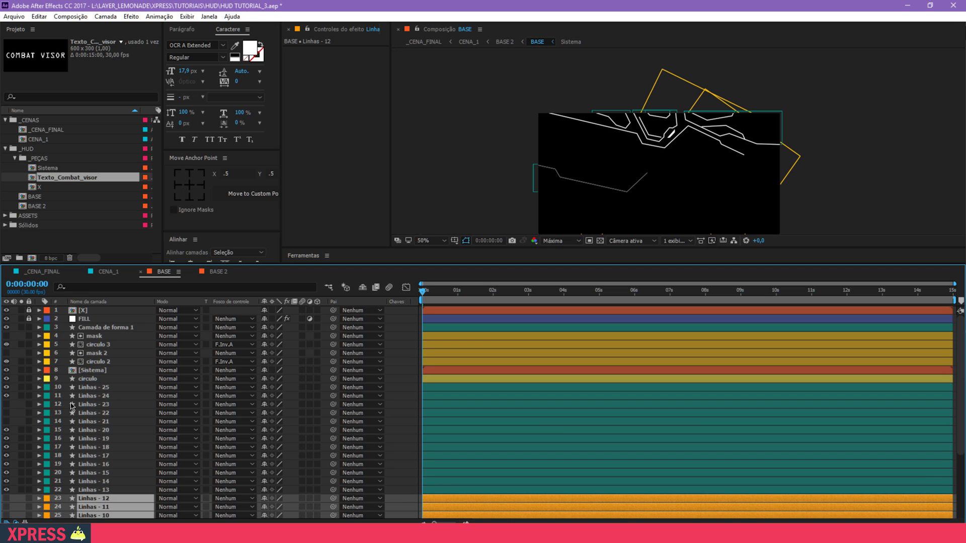
pyautogui.click(78, 406)
pyautogui.keyDown('shift'); pyautogui.click(85, 422); pyautogui.keyUp('shift')
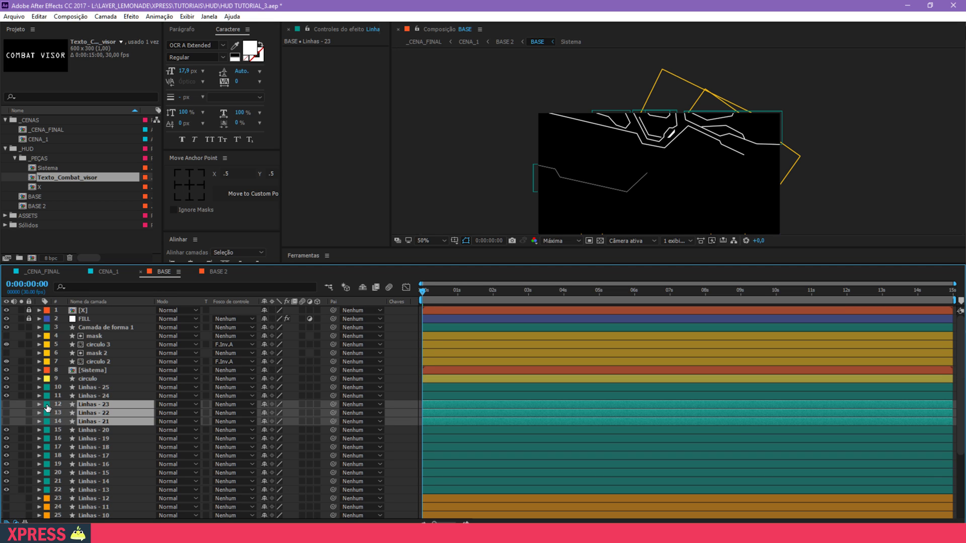
pyautogui.click(47, 408)
pyautogui.click(91, 335)
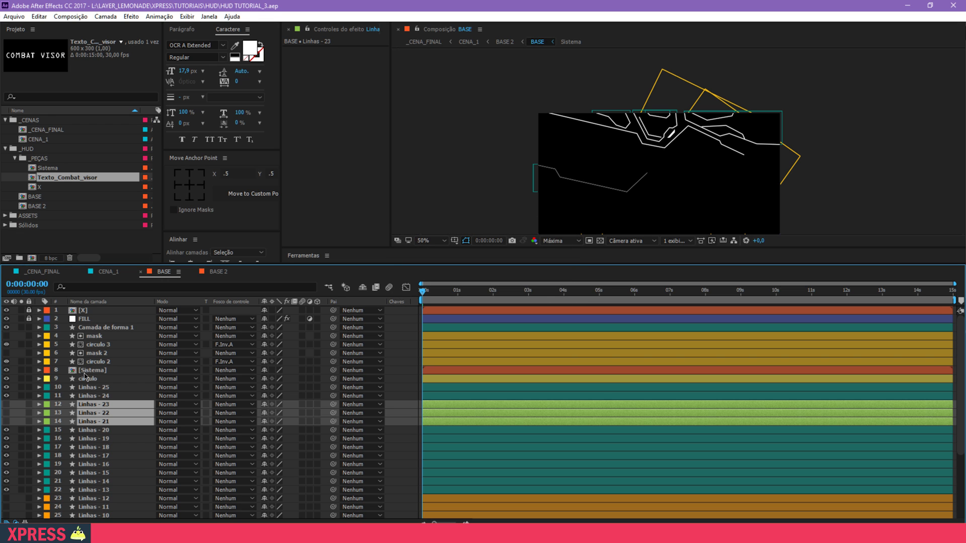
# Step: Move the Linhas - 23, Linhas - 22 and Linhas - 21 layers directly above Linhas - 12 in the layer stack
pyautogui.scroll(-5, 94, 409)
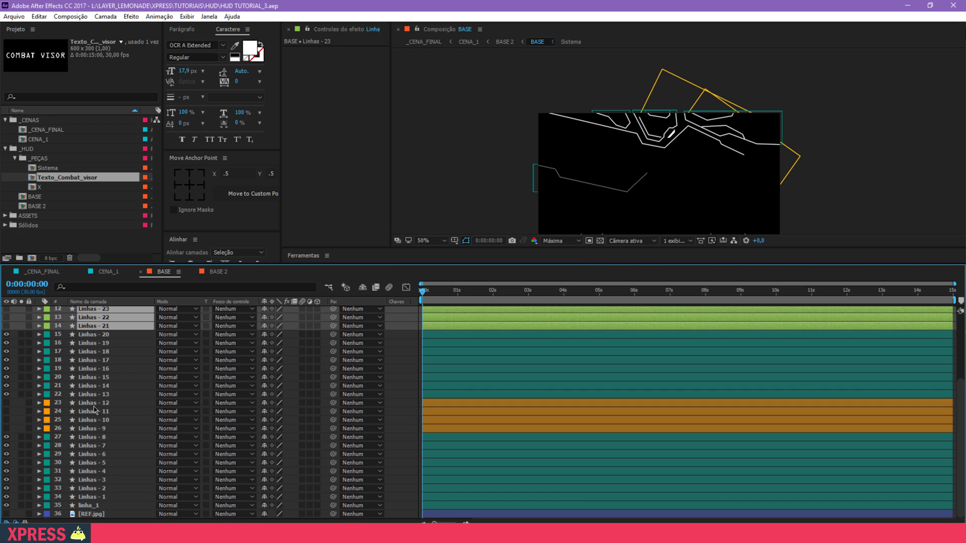
pyautogui.scroll(5, 86, 426)
pyautogui.scroll(-4, 87, 427)
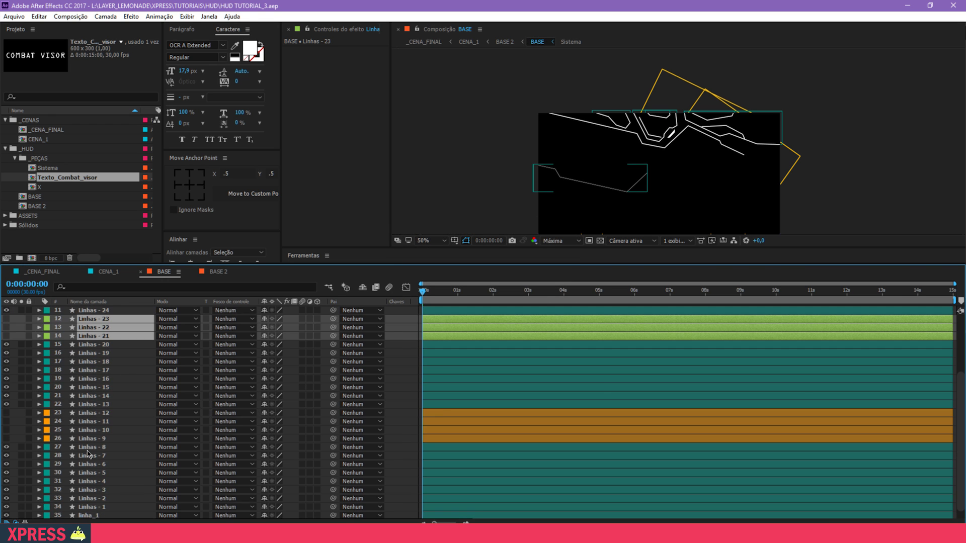
pyautogui.moveTo(100, 336); pyautogui.dragTo(94, 413)
# Step: Extend the selection down to Linhas - 9 and give all seven hidden layers a blue label colour
pyautogui.keyDown('shift'); pyautogui.click(95, 438); pyautogui.keyUp('shift')
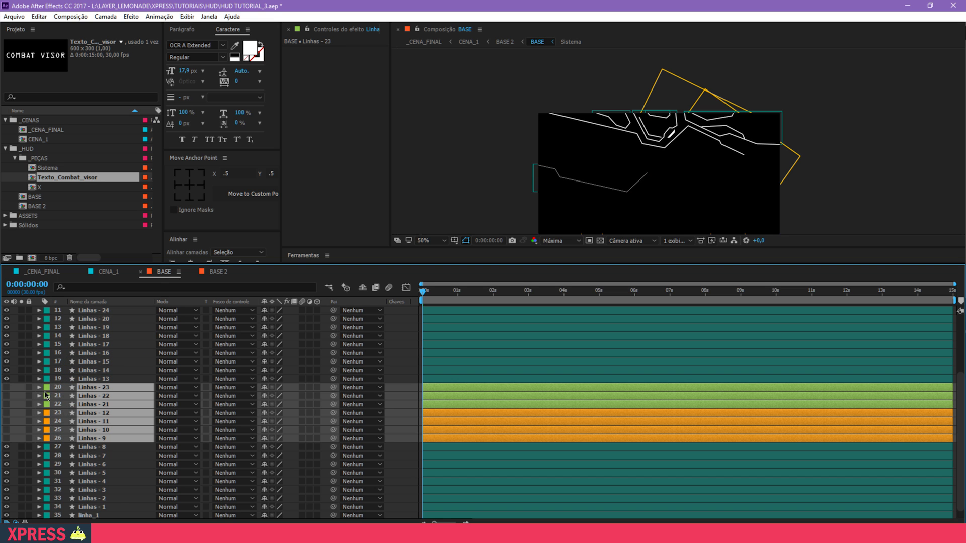
pyautogui.click(45, 395)
pyautogui.click(91, 262)
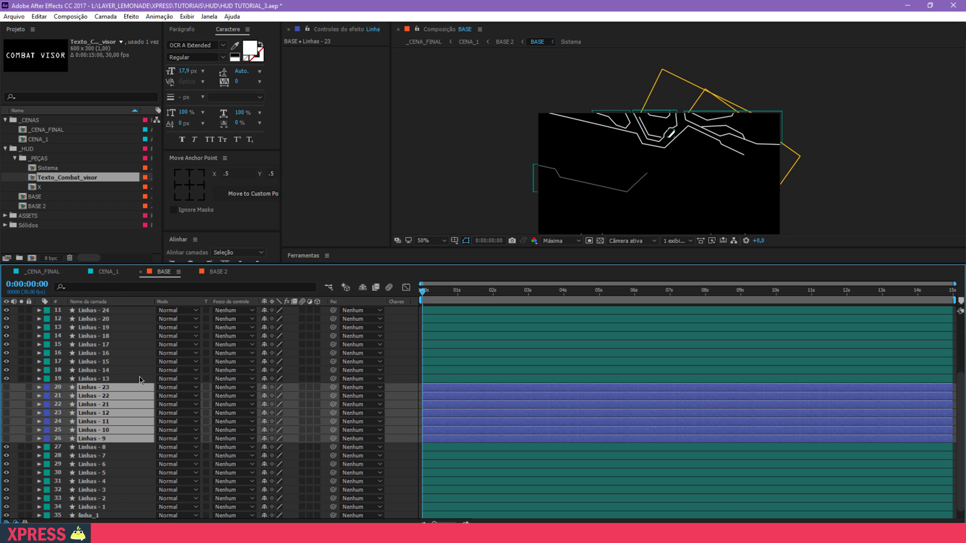
# Step: Lock the seven hidden blue-labelled layers, from Linhas - 23 down to Linhas - 9
pyautogui.click(139, 377)
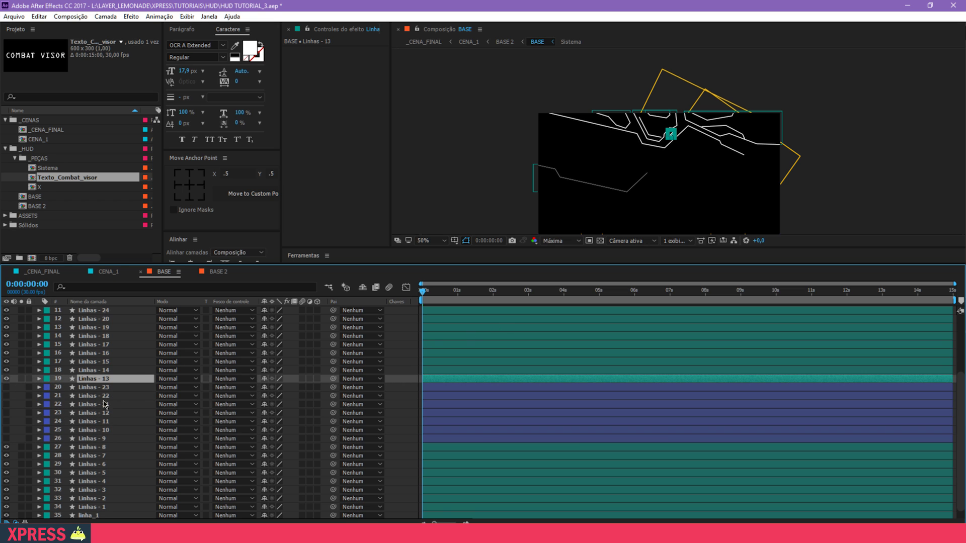
pyautogui.moveTo(29, 391); pyautogui.dragTo(32, 443)
pyautogui.scroll(4, 627, 352)
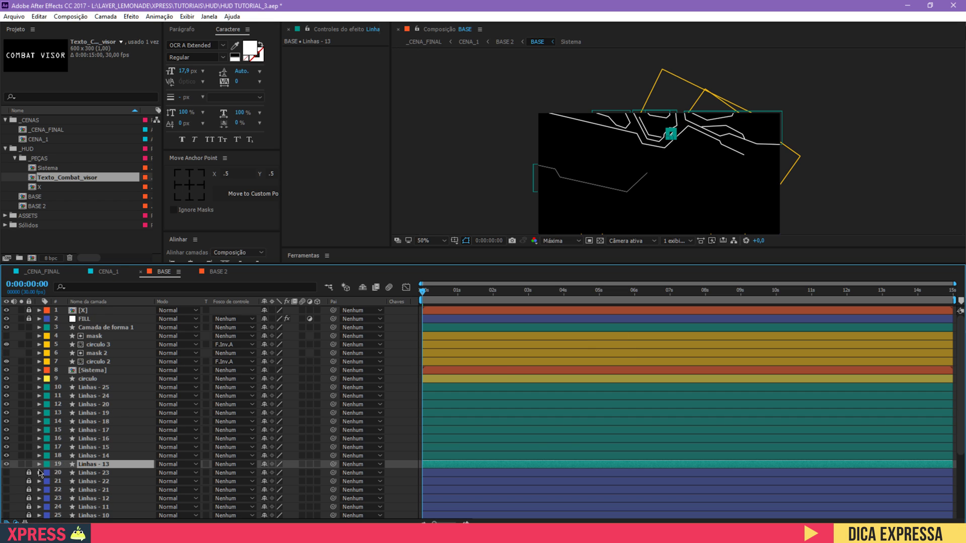
pyautogui.scroll(-4, 31, 474)
pyautogui.scroll(4, 31, 437)
# Step: Select the Linhas - 4 line near the visor's upper right, save the project, and add Aparar caminhos (Trim Paths) to it
pyautogui.click(709, 132)
pyautogui.click(726, 131)
pyautogui.hotkey('ctrl', 's')
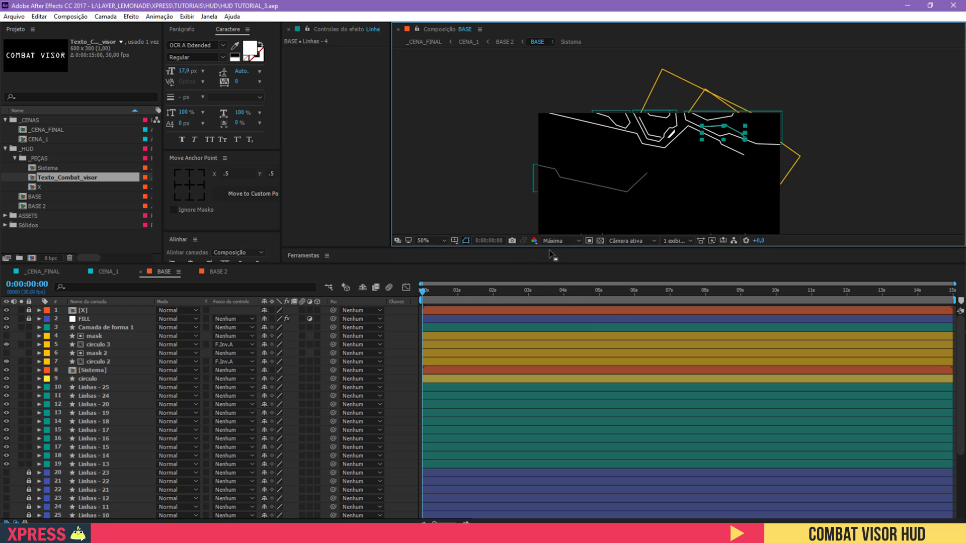
pyautogui.click(558, 241)
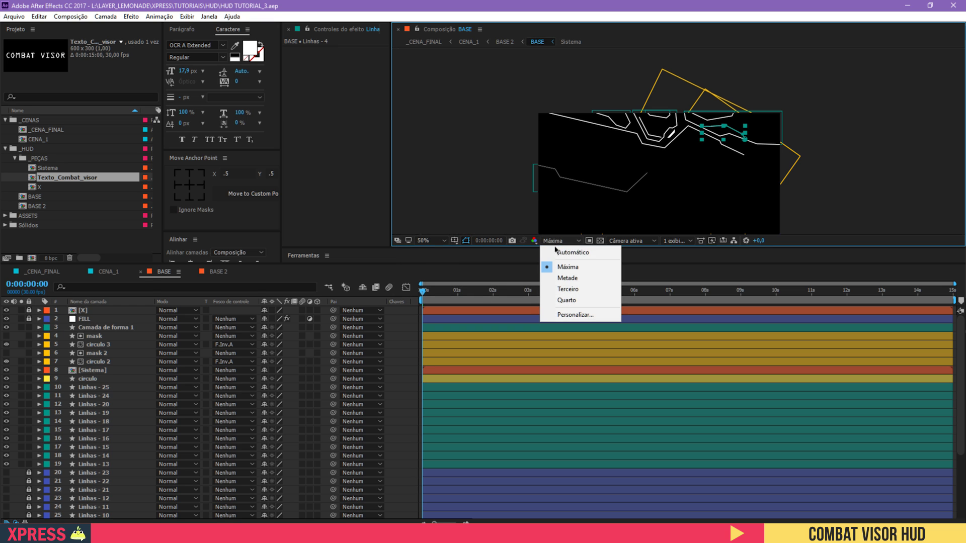
pyautogui.click(525, 256)
pyautogui.moveTo(526, 248); pyautogui.dragTo(534, 216)
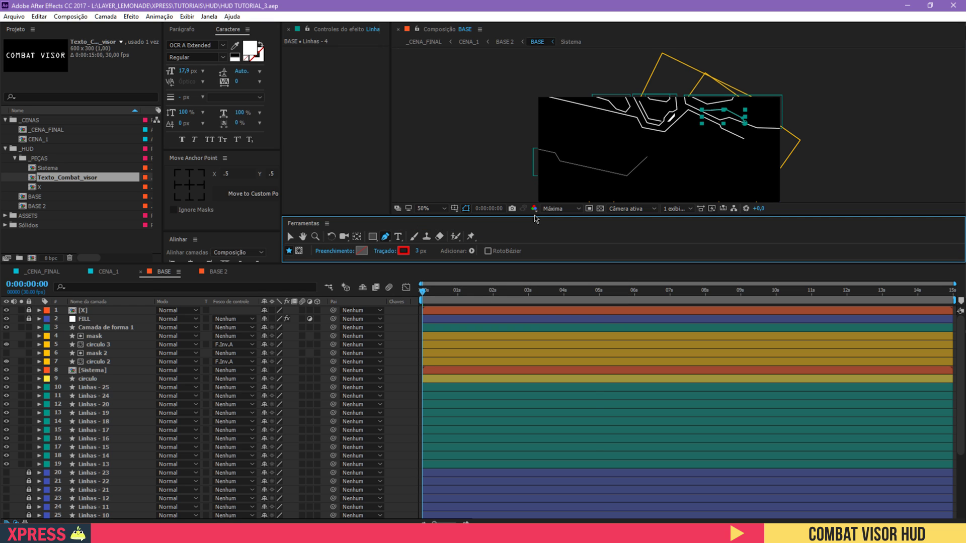
pyautogui.click(472, 251)
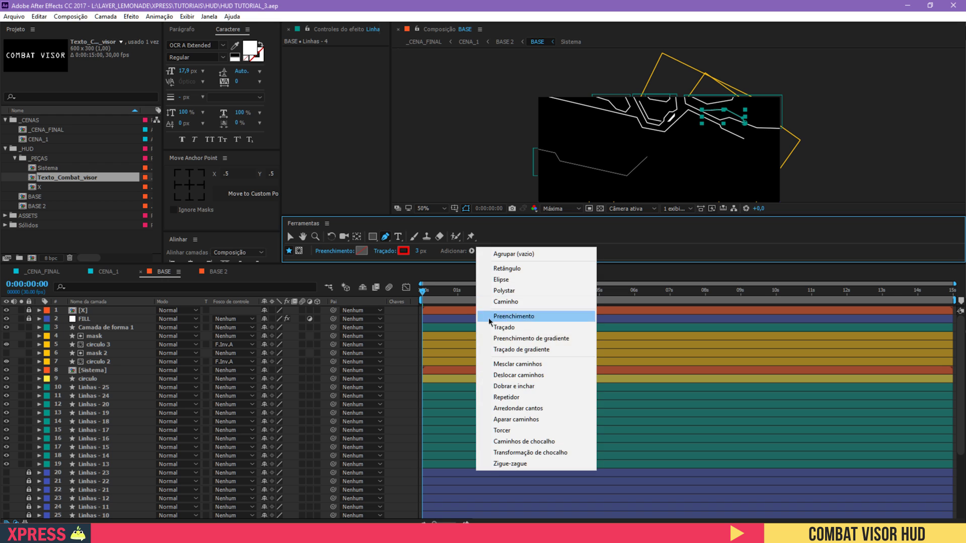
pyautogui.click(508, 418)
pyautogui.scroll(-2, 252, 384)
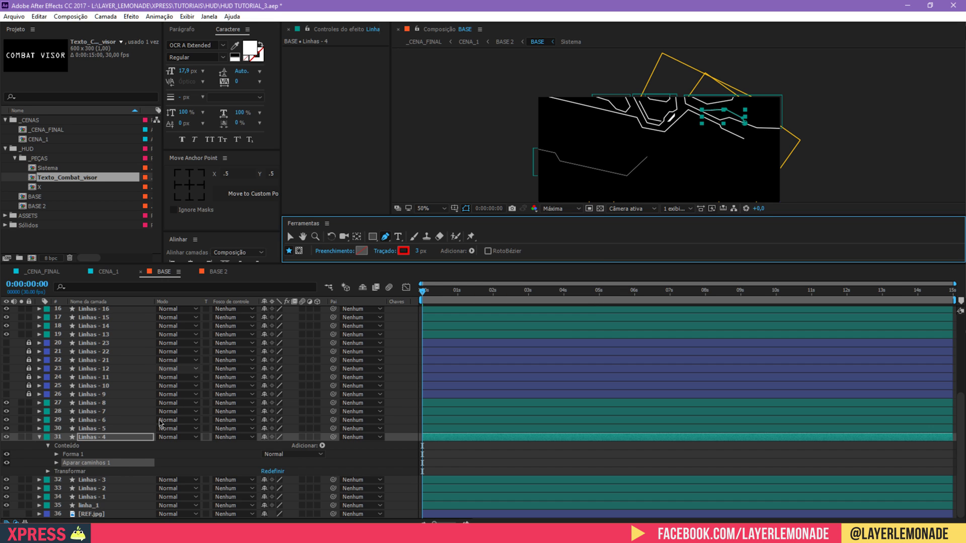
# Step: Keyframe the Início property of Linhas - 4's Aparar caminhos from 100% at 0 seconds to 0% at 1 second
pyautogui.click(56, 463)
pyautogui.moveTo(264, 482); pyautogui.dragTo(251, 479)
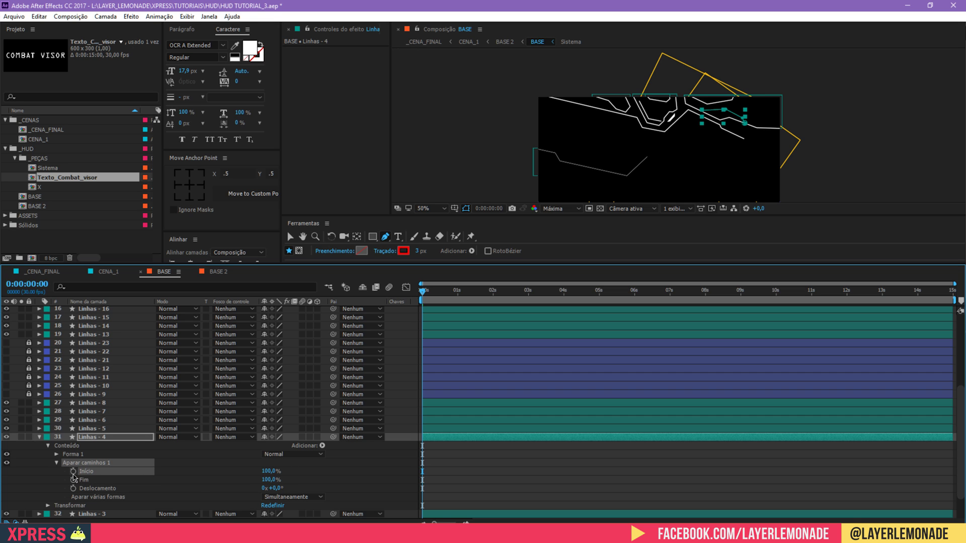
pyautogui.click(74, 471)
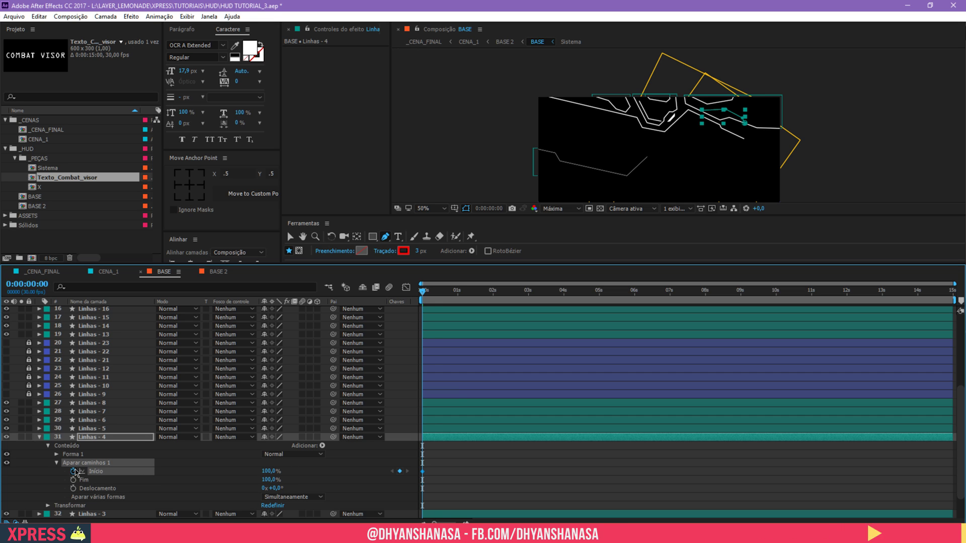
pyautogui.hotkey('shift', 'pagedown')
pyautogui.hotkey('shift', 'pagedown')
pyautogui.hotkey('shift', 'pagedown')
pyautogui.click(271, 472)
pyautogui.write('0')
pyautogui.press('Return')
# Step: Ease the two Início keyframes, shape their curve in the graph editor, and preview the line's reveal
pyautogui.moveTo(472, 468); pyautogui.dragTo(412, 471)
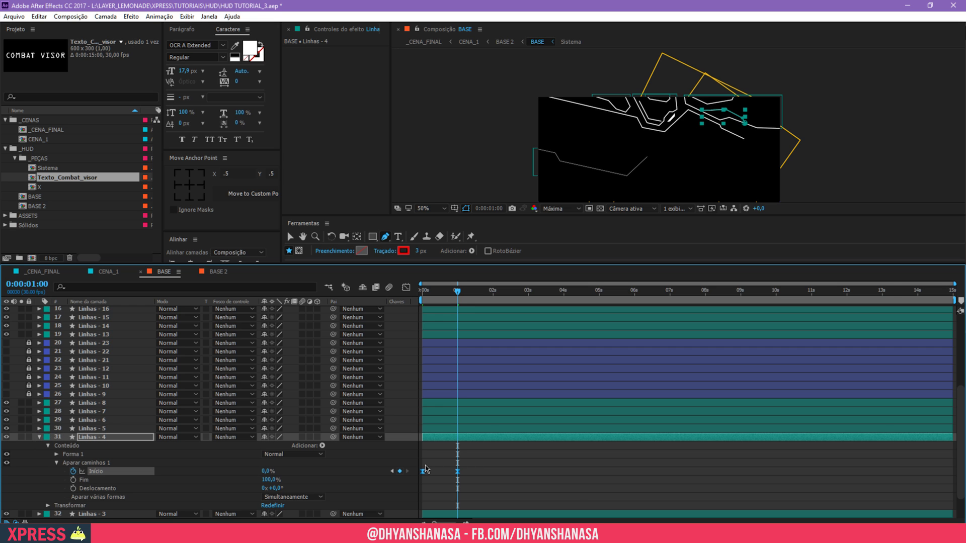
pyautogui.hotkey('shift', 'F3')
pyautogui.press('v')
pyautogui.moveTo(486, 353); pyautogui.dragTo(435, 322)
pyautogui.press('space')
pyautogui.press('space')
# Step: Copy the animated Aparar caminhos 1 from Linhas - 4 to the Linhas - 7 layer and preview it with the composition at 100% zoom
pyautogui.click(102, 463)
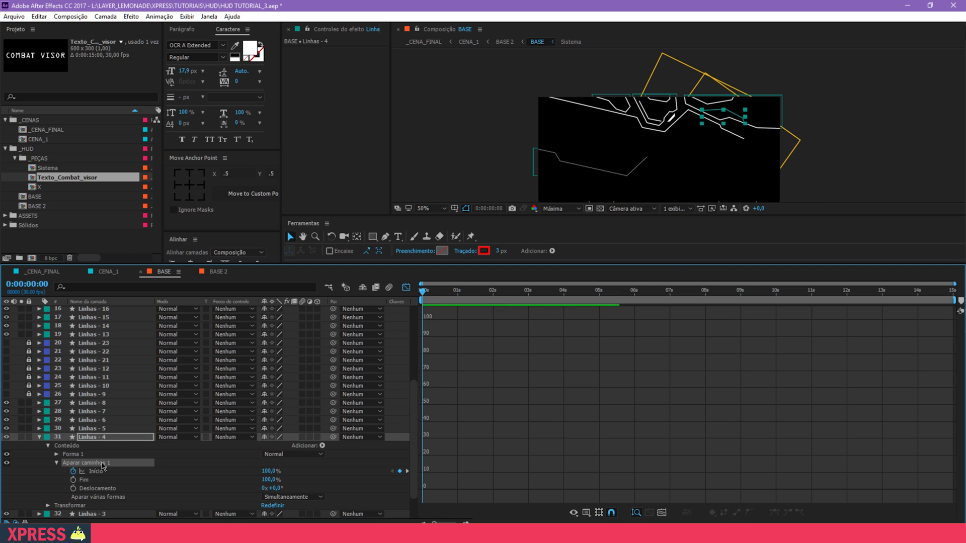
pyautogui.click(90, 413)
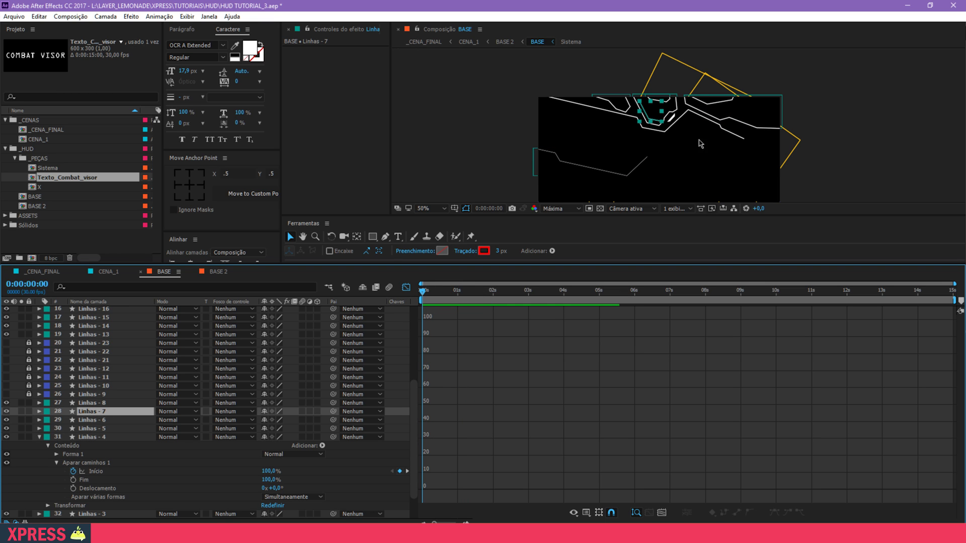
pyautogui.press('z')
pyautogui.click(707, 121)
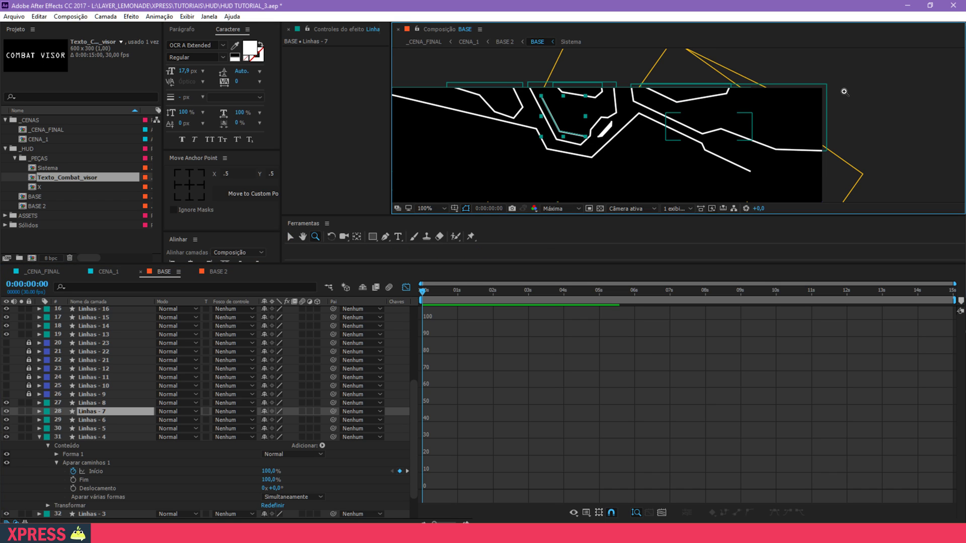
pyautogui.press('v')
pyautogui.click(135, 410)
pyautogui.press('space')
pyautogui.press('space')
# Step: Collapse Linhas - 4 and paste the animated Aparar caminhos onto the layers from Linhas - 13 up to circulo
pyautogui.click(91, 437)
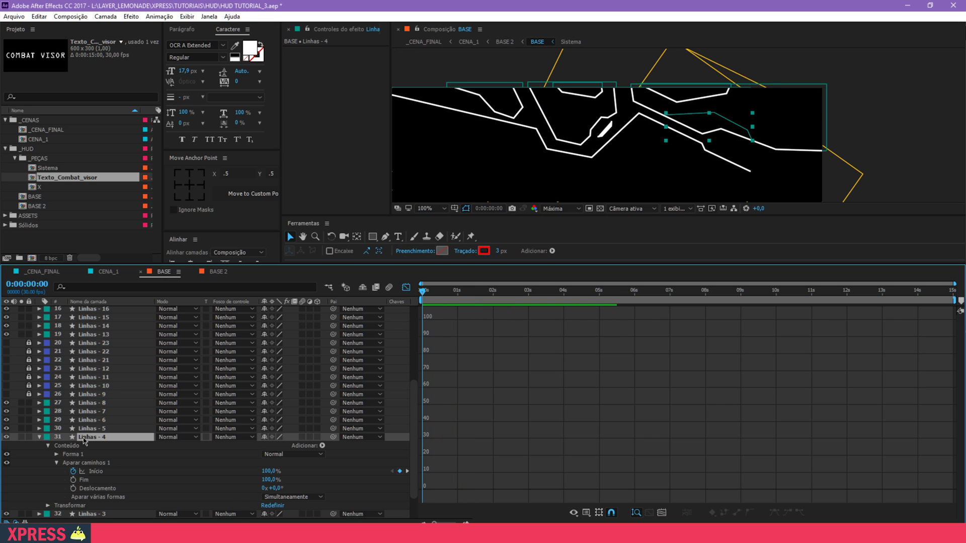
pyautogui.press('u')
pyautogui.press('u')
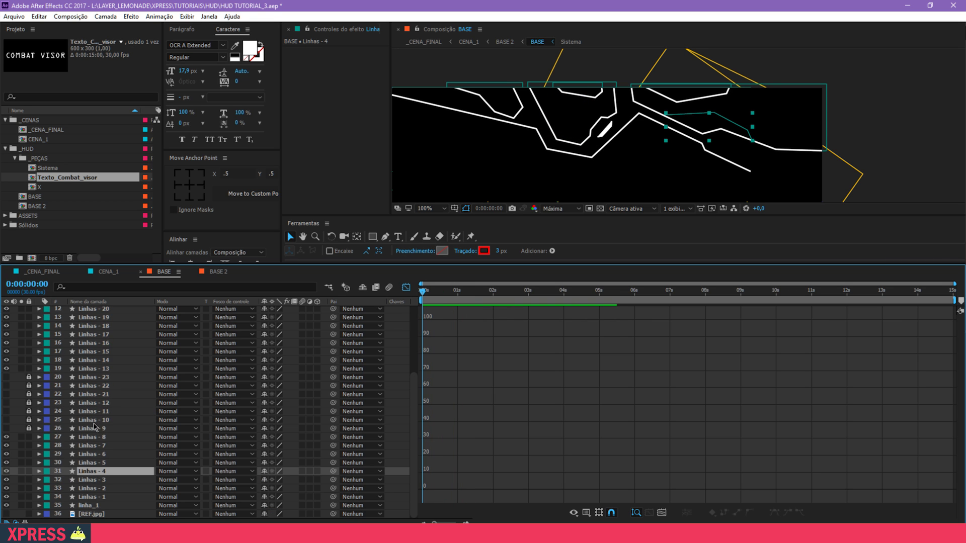
pyautogui.click(91, 371)
pyautogui.scroll(4, 86, 376)
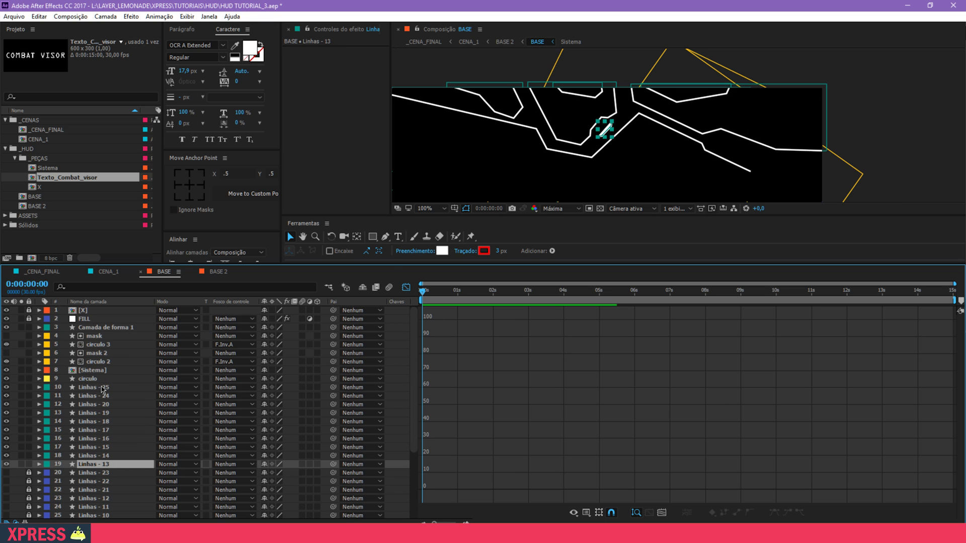
pyautogui.keyDown('shift'); pyautogui.click(98, 379); pyautogui.keyUp('shift')
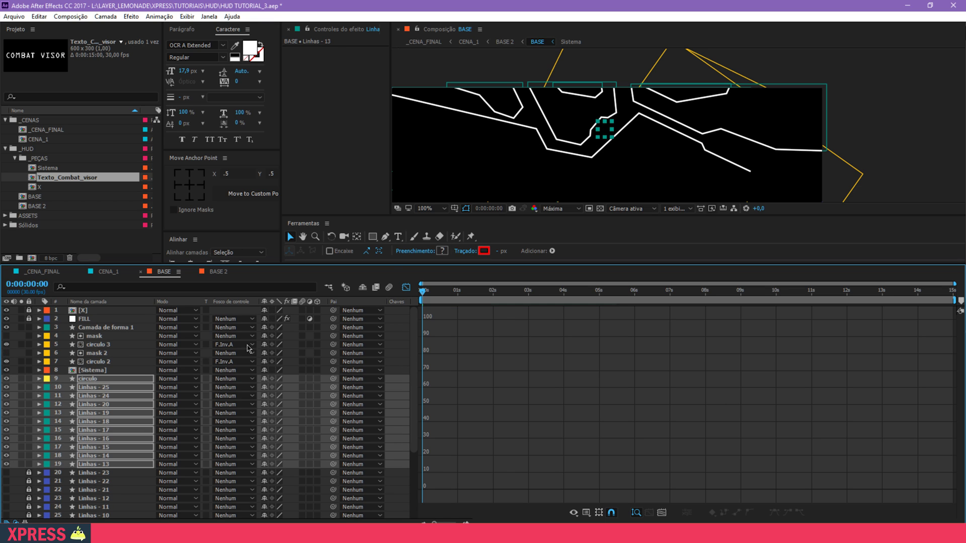
# Step: Fit the whole composition in the viewer, preview the line animation, and switch the graph editor back to layer bars
pyautogui.click(426, 209)
pyautogui.click(425, 221)
pyautogui.press('space')
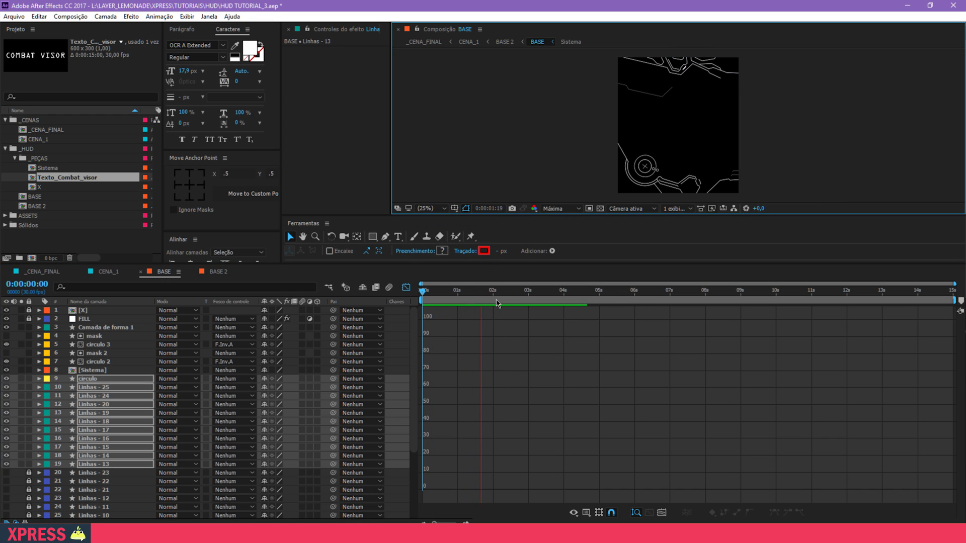
pyautogui.click(407, 289)
pyautogui.click(407, 289)
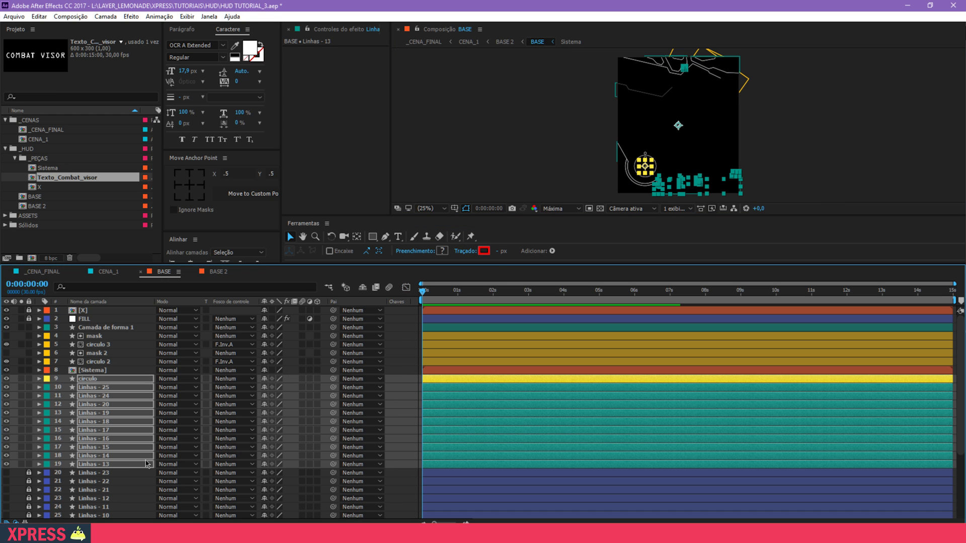
# Step: Select the layers Linhas - 8 to Linhas - 1 and paste the animated Aparar caminhos onto them
pyautogui.scroll(-3, 136, 467)
pyautogui.click(108, 437)
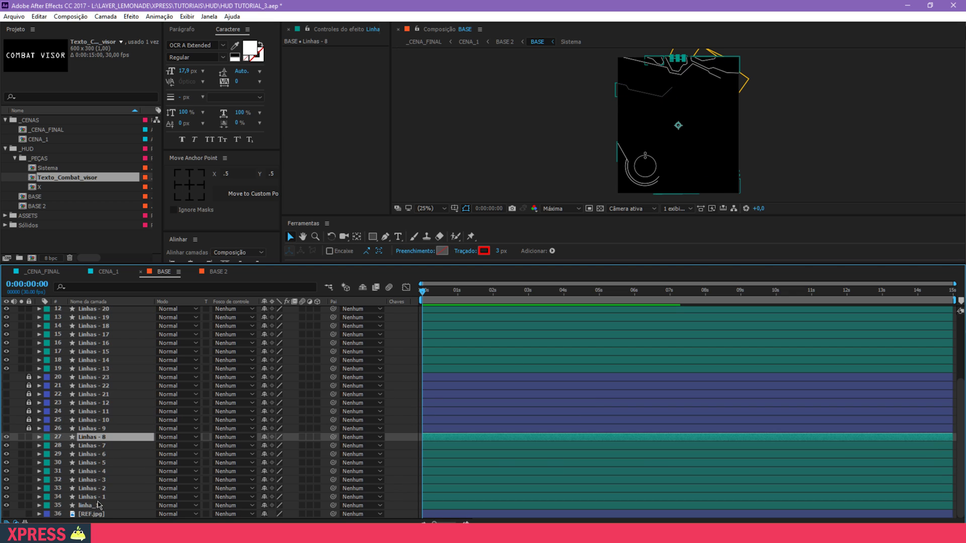
pyautogui.keyDown('shift'); pyautogui.click(99, 498); pyautogui.keyUp('shift')
pyautogui.hotkey('ctrl', 'v')
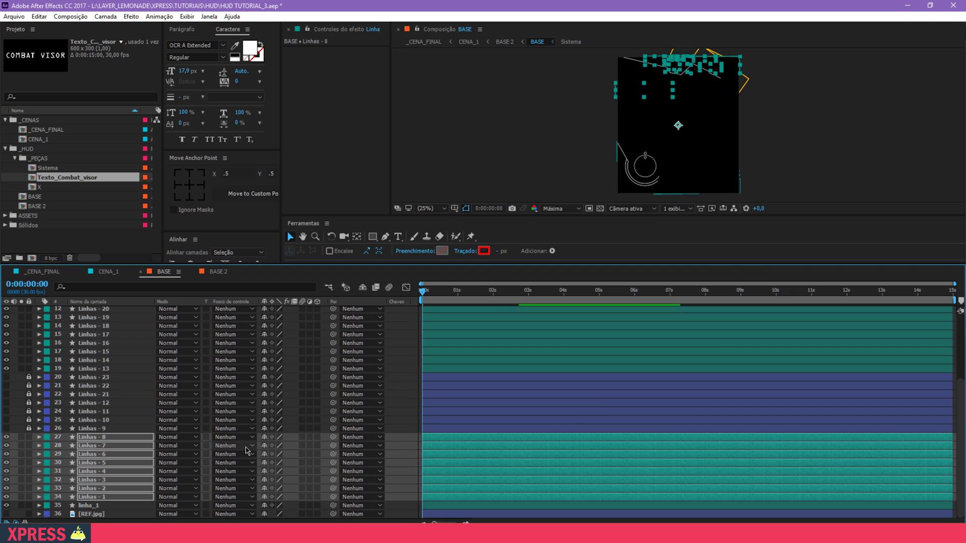
# Step: Preview the line animation of the BASE composition from the first frame
pyautogui.moveTo(444, 294); pyautogui.dragTo(375, 324)
pyautogui.click(848, 189)
pyautogui.press('space')
pyautogui.moveTo(462, 296); pyautogui.dragTo(426, 302)
pyautogui.press('space')
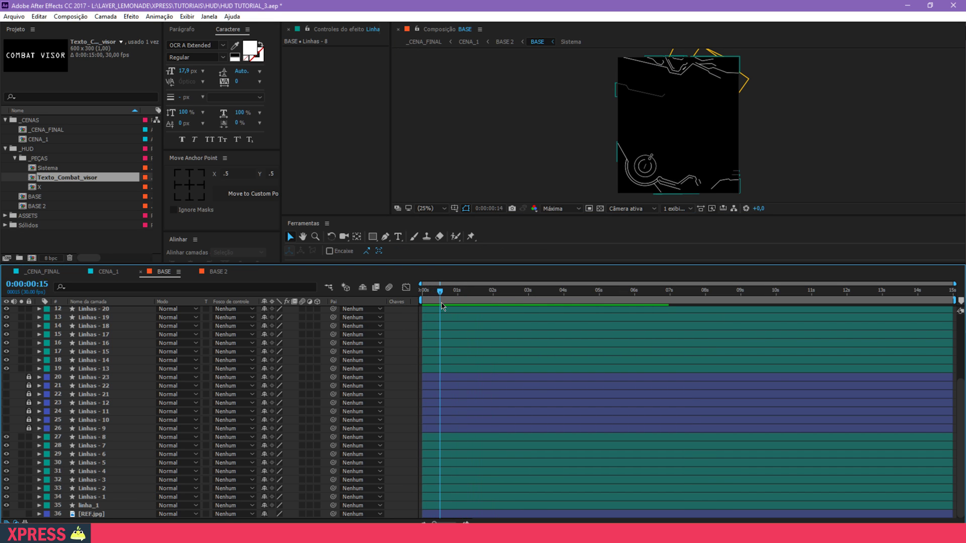
pyautogui.press('space')
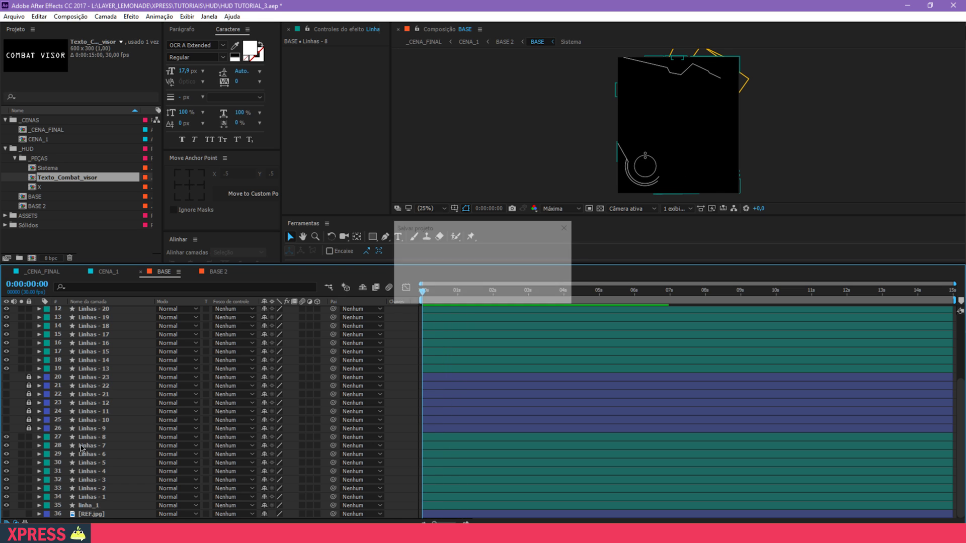
# Step: Paste the animated Aparar caminhos onto linha_1 and Camada de forma 1, previewing the BASE animation in between
pyautogui.click(680, 77)
pyautogui.press('space')
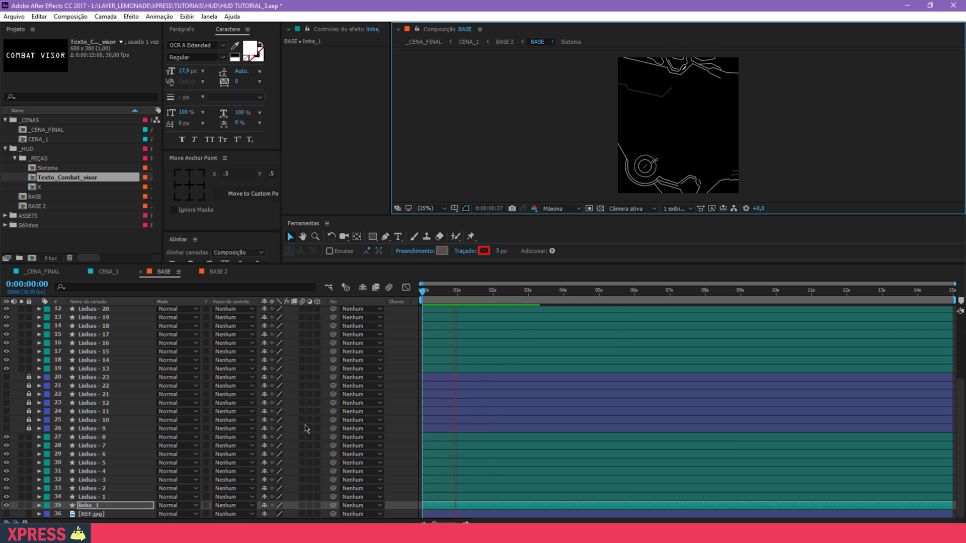
pyautogui.press('space')
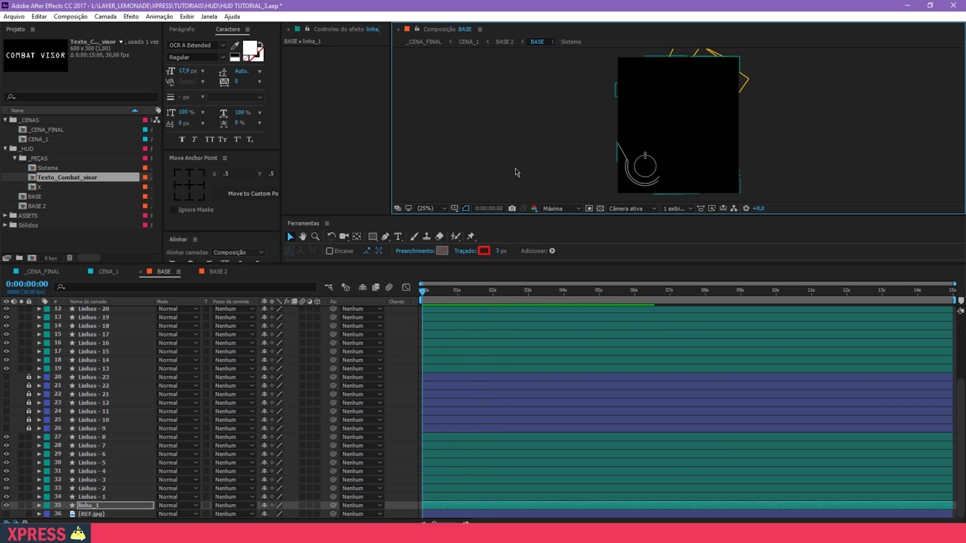
pyautogui.click(517, 172)
pyautogui.hotkey('ctrl', 'v')
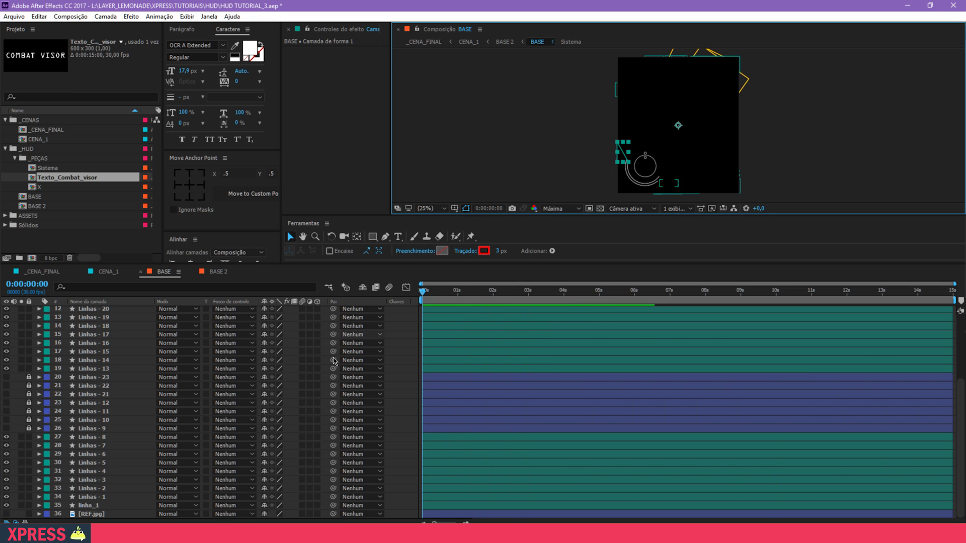
# Step: Paste the animated Aparar caminhos onto the circulo 3 and circulo 2 layers and preview BASE from the first frame
pyautogui.scroll(5, 119, 435)
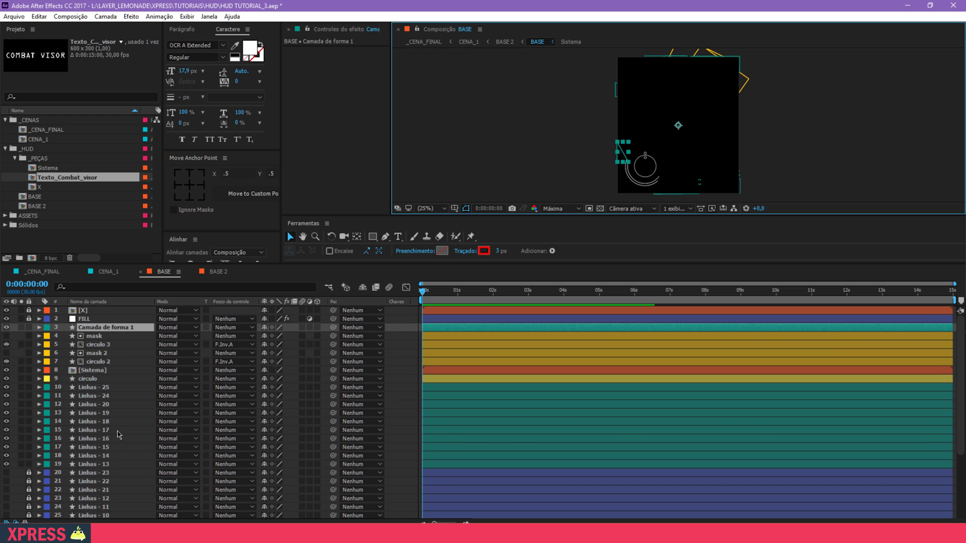
pyautogui.click(107, 346)
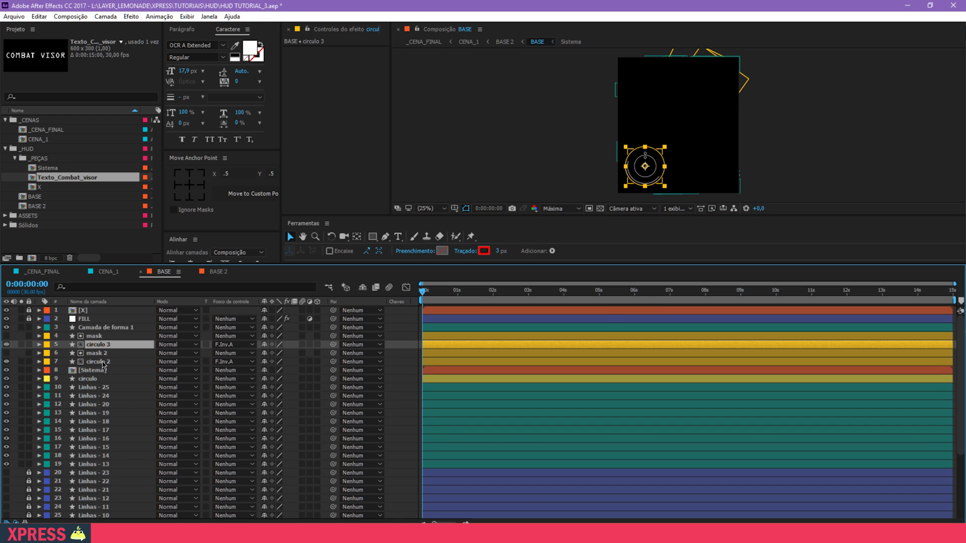
pyautogui.keyDown('ctrl'); pyautogui.click(102, 362); pyautogui.keyUp('ctrl')
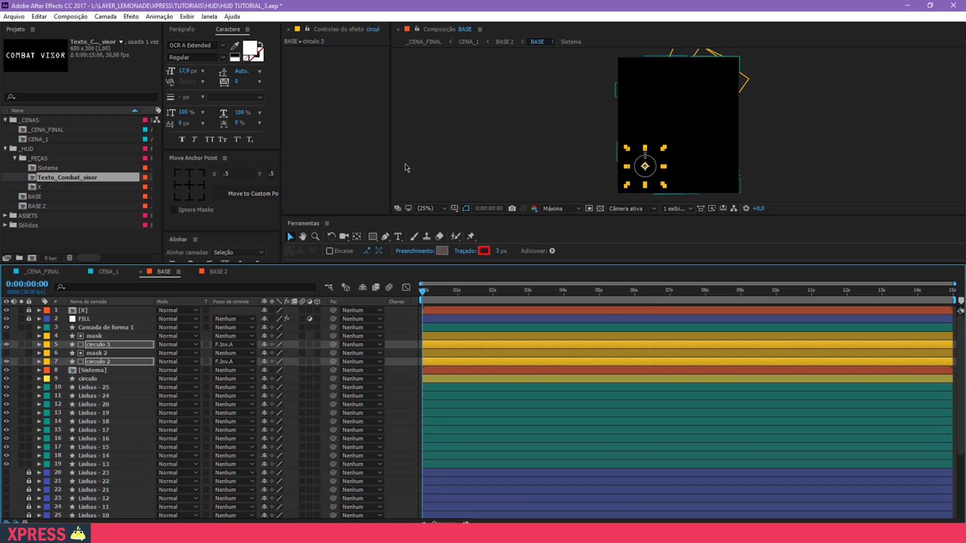
pyautogui.click(425, 183)
pyautogui.press('space')
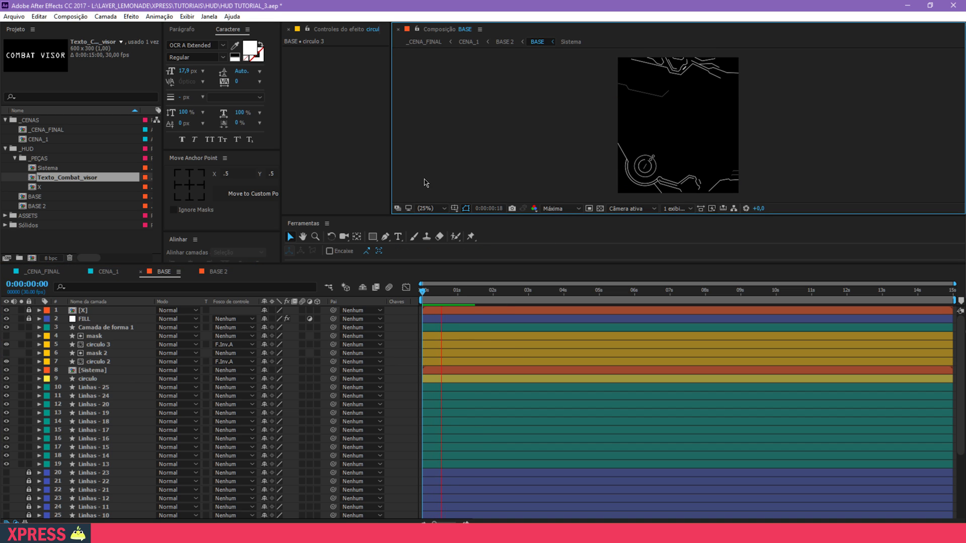
pyautogui.click(417, 305)
pyautogui.press('space')
pyautogui.press('space')
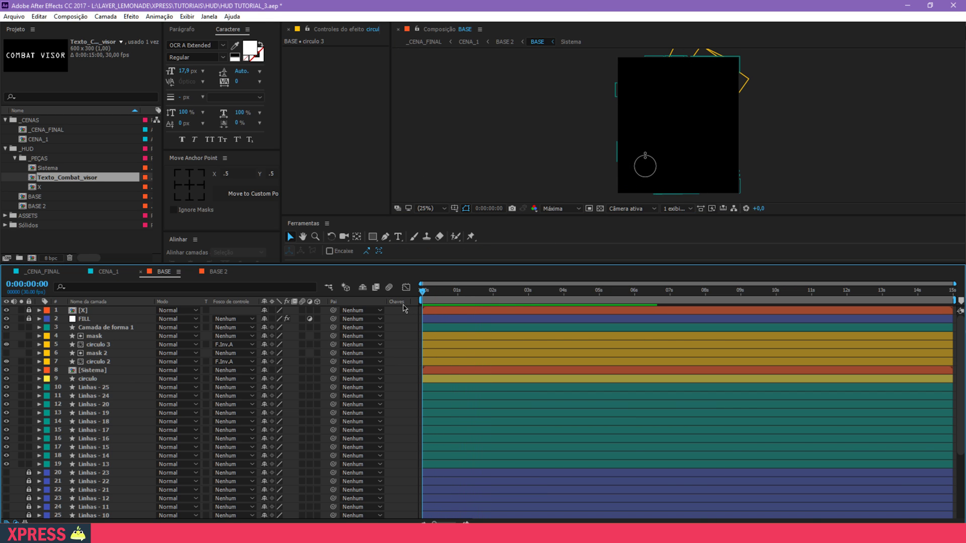
pyautogui.press('space')
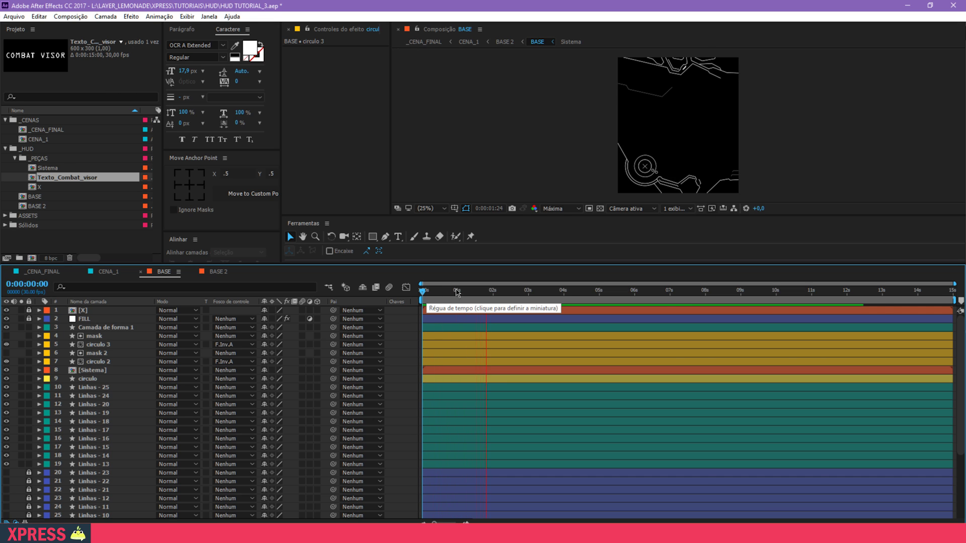
pyautogui.press('space')
# Step: Open the Sistema composition, paste the animated Aparar caminhos onto circulo 6, circulo 5 and circulo 4, and preview it
pyautogui.click(641, 169)
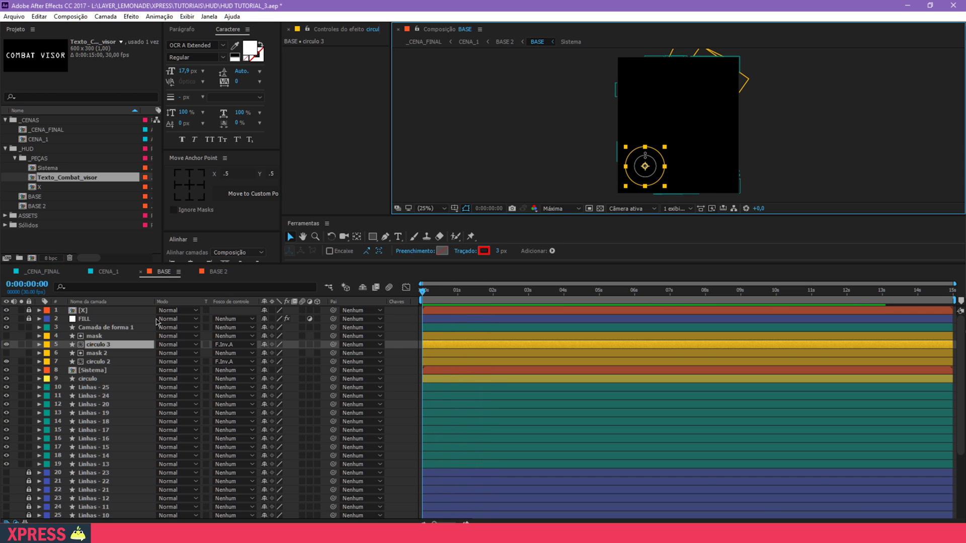
pyautogui.doubleClick(92, 372)
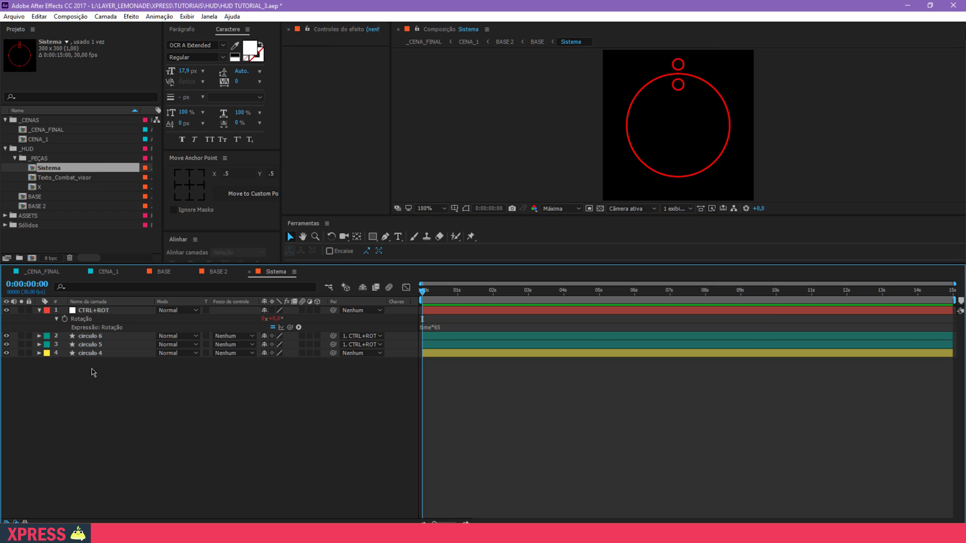
pyautogui.click(116, 338)
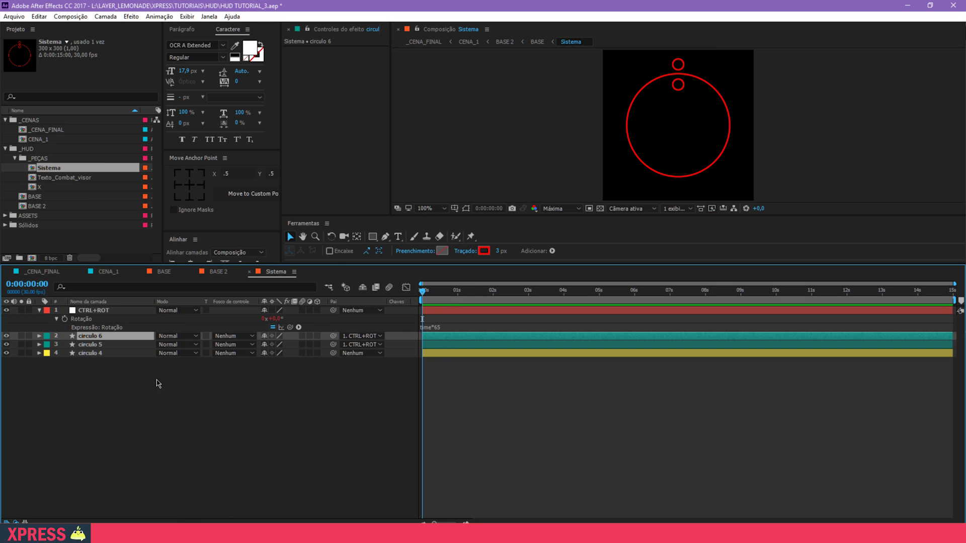
pyautogui.click(96, 345)
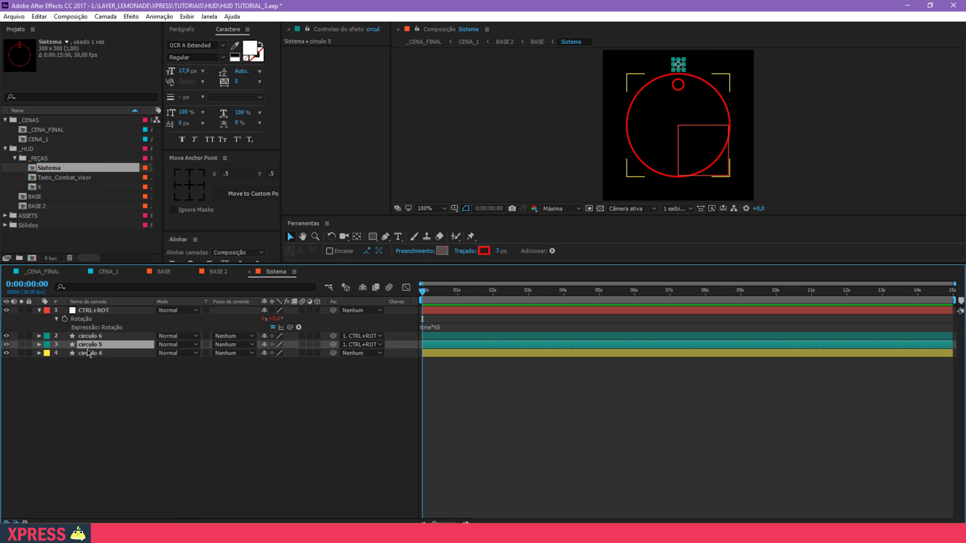
pyautogui.moveTo(95, 374); pyautogui.dragTo(90, 309)
pyautogui.click(108, 380)
pyautogui.click(109, 337)
pyautogui.keyDown('shift'); pyautogui.click(113, 354); pyautogui.keyUp('shift')
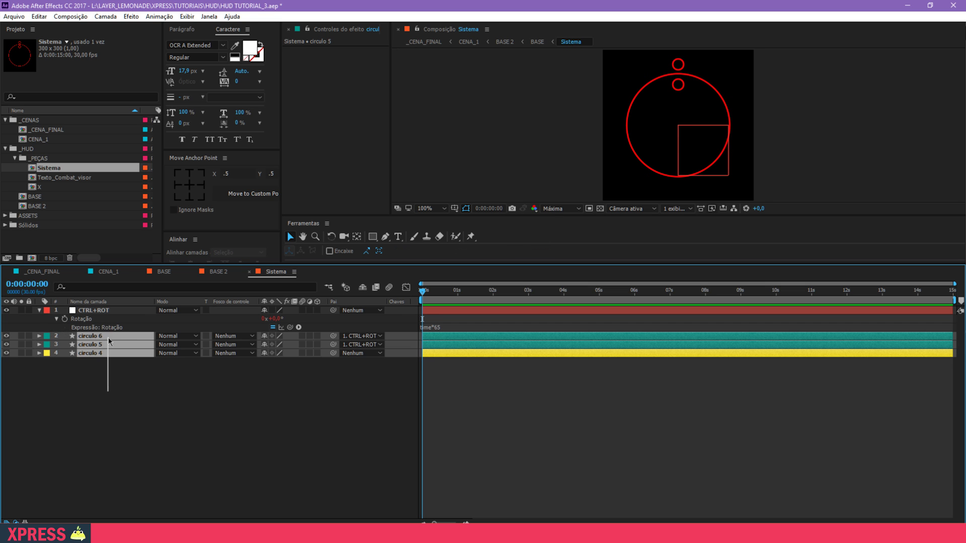
pyautogui.hotkey('ctrl', 'v')
pyautogui.press('space')
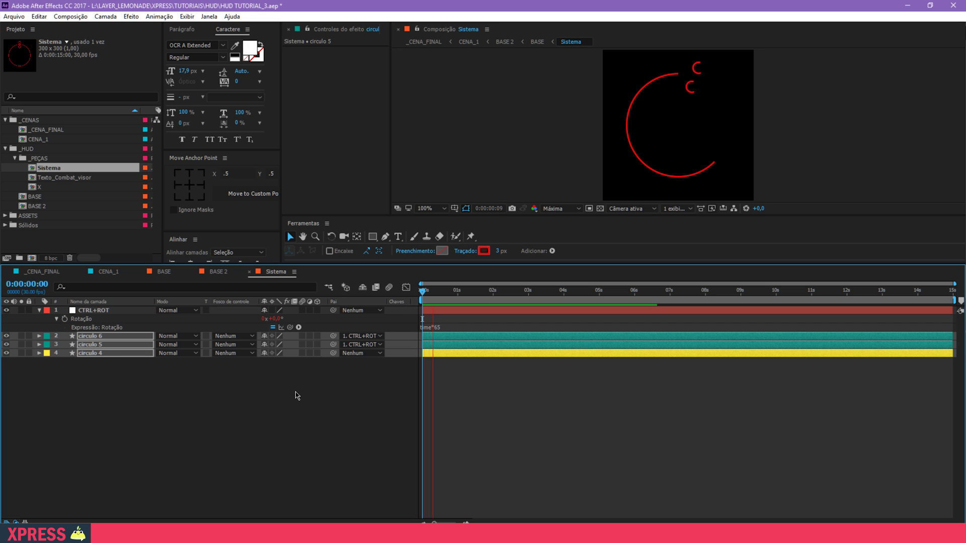
# Step: Save the project and preview the whole mirrored HUD animation in the BASE 2 composition
pyautogui.click(220, 275)
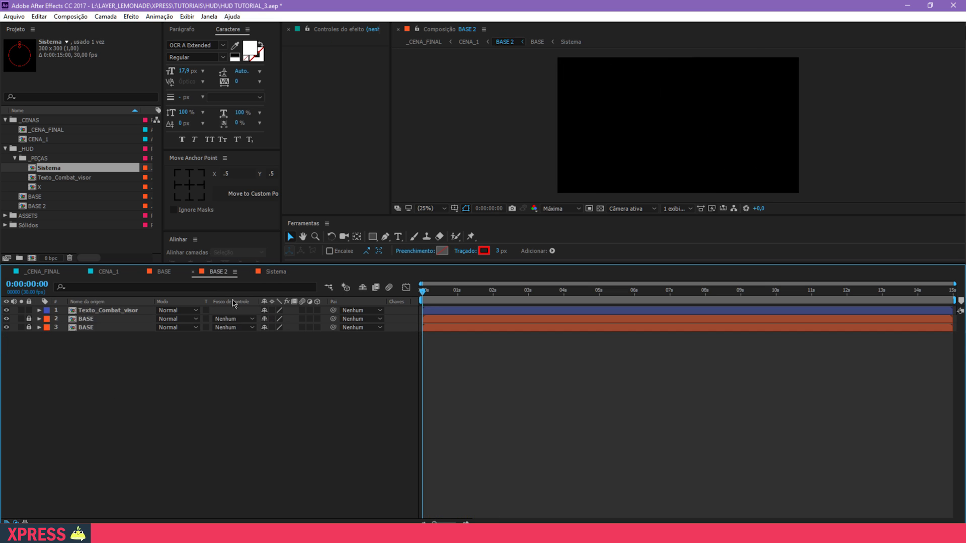
pyautogui.hotkey('ctrl', 's')
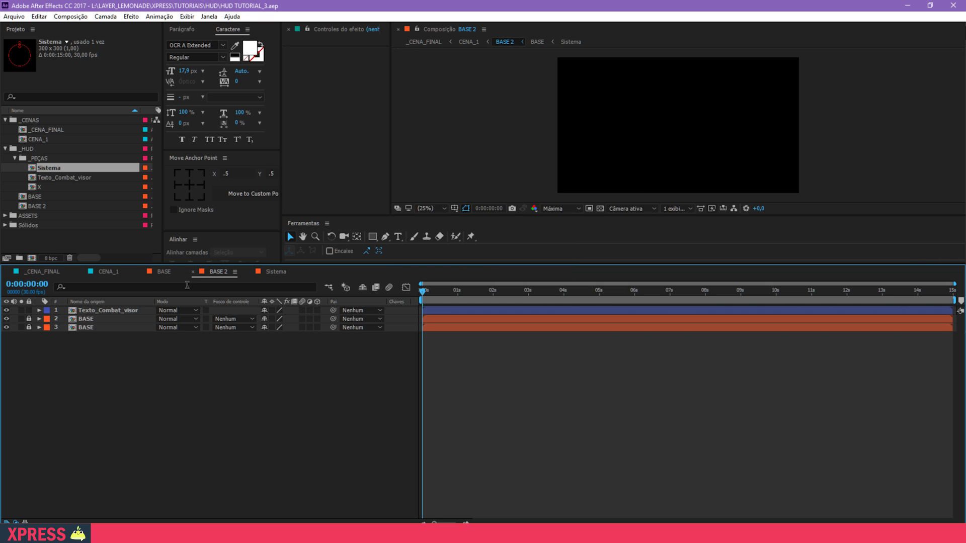
pyautogui.press('space')
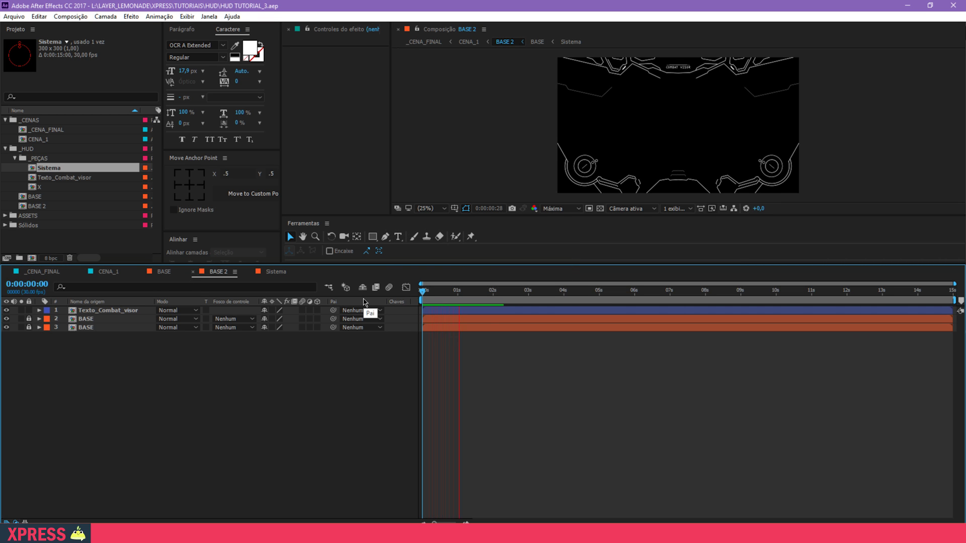
pyautogui.press('space')
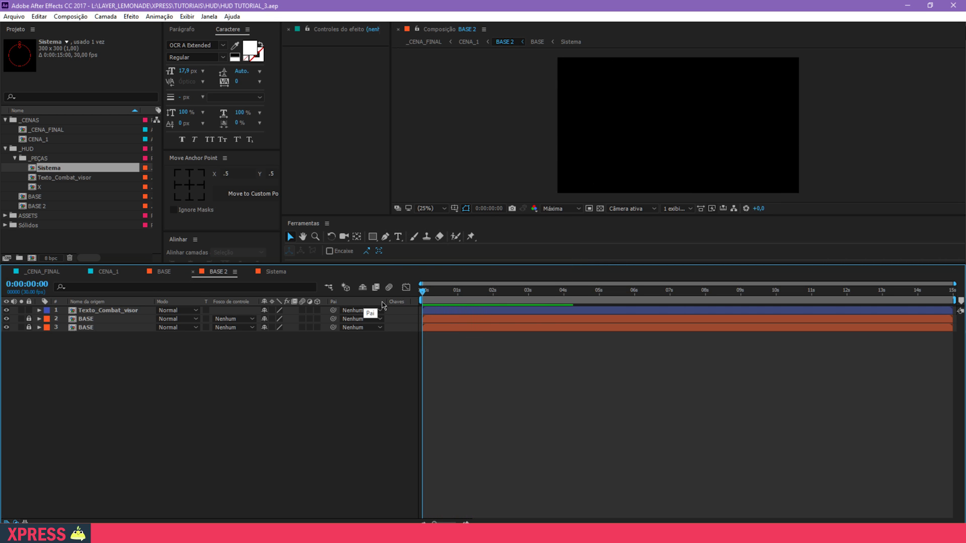
pyautogui.press('space')
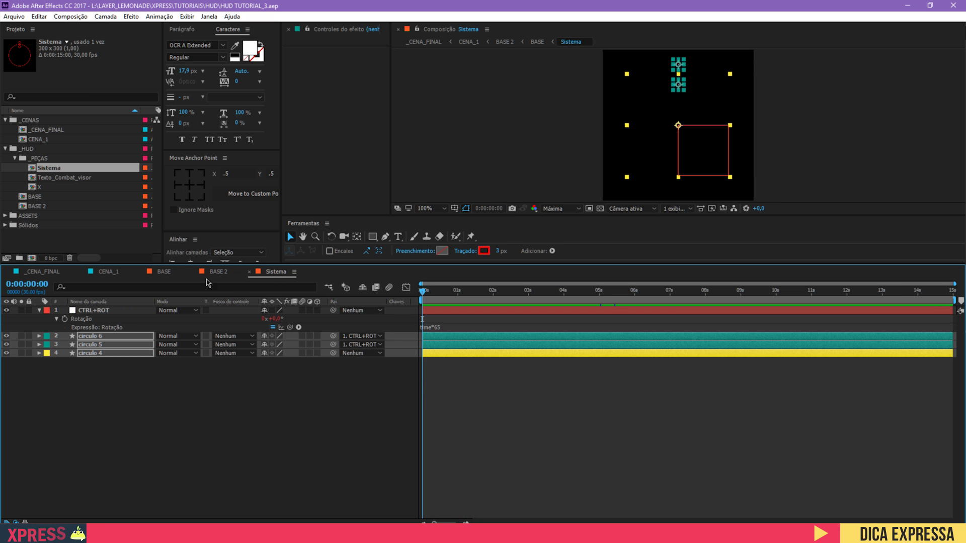
# Step: Examine the fully drawn upper lines of BASE at 0:00:00:26 with the viewer magnified to 50%
pyautogui.click(164, 271)
pyautogui.moveTo(422, 291); pyautogui.dragTo(454, 292)
pyautogui.click(856, 116)
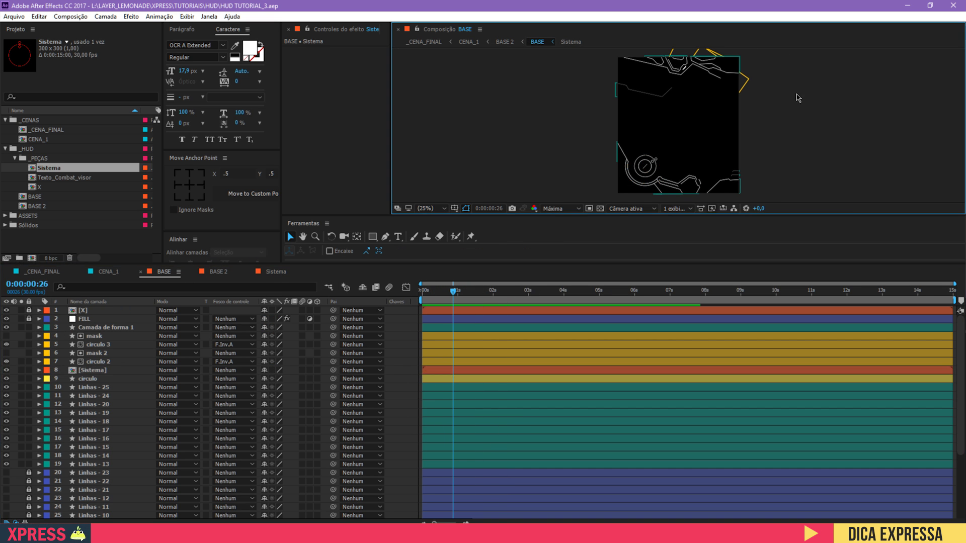
pyautogui.click(522, 404)
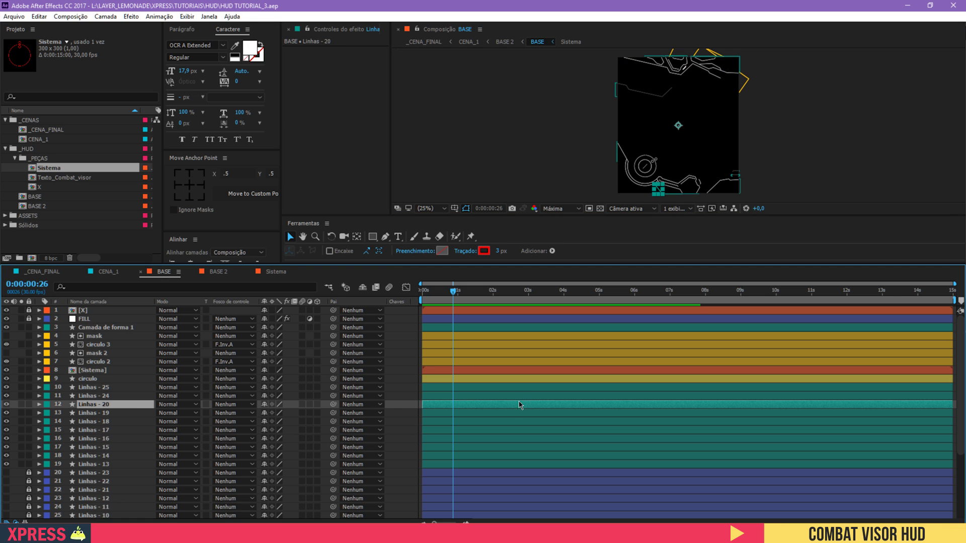
pyautogui.click(793, 130)
pyautogui.scroll(2, 659, 181)
pyautogui.press('space')
pyautogui.moveTo(648, 184); pyautogui.dragTo(647, 292)
pyautogui.press('z')
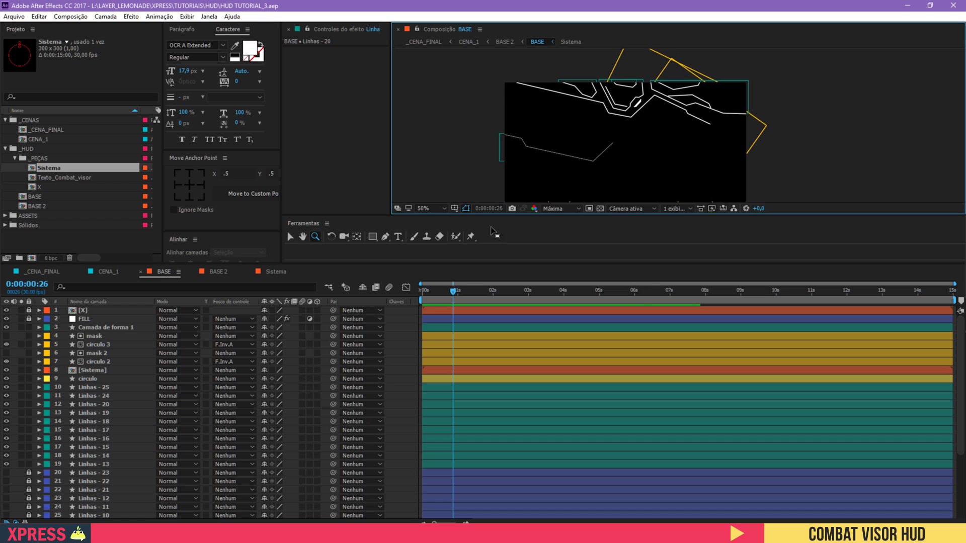
# Step: Return to BASE 2 and replay the complete HUD reveal from the first frame
pyautogui.click(216, 271)
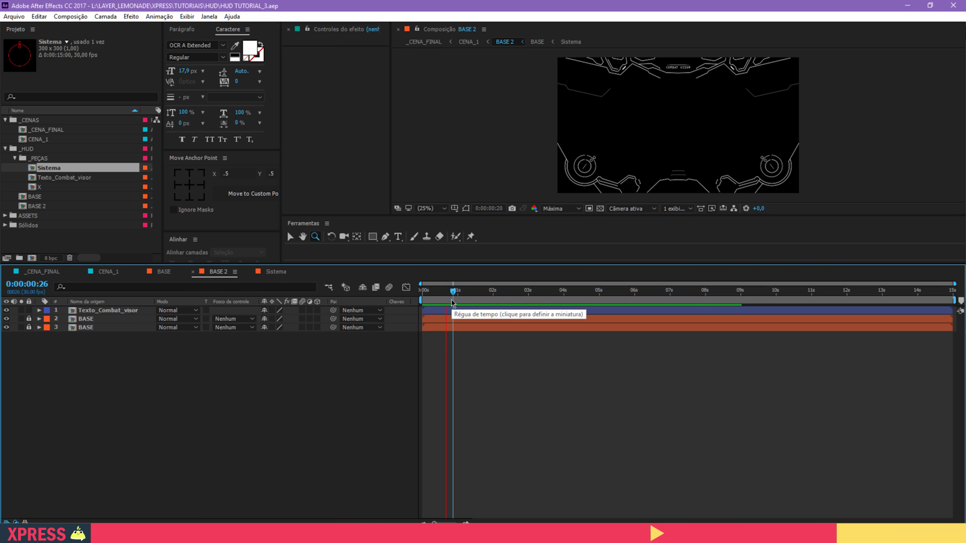
pyautogui.press('space')
pyautogui.moveTo(454, 292); pyautogui.dragTo(391, 303)
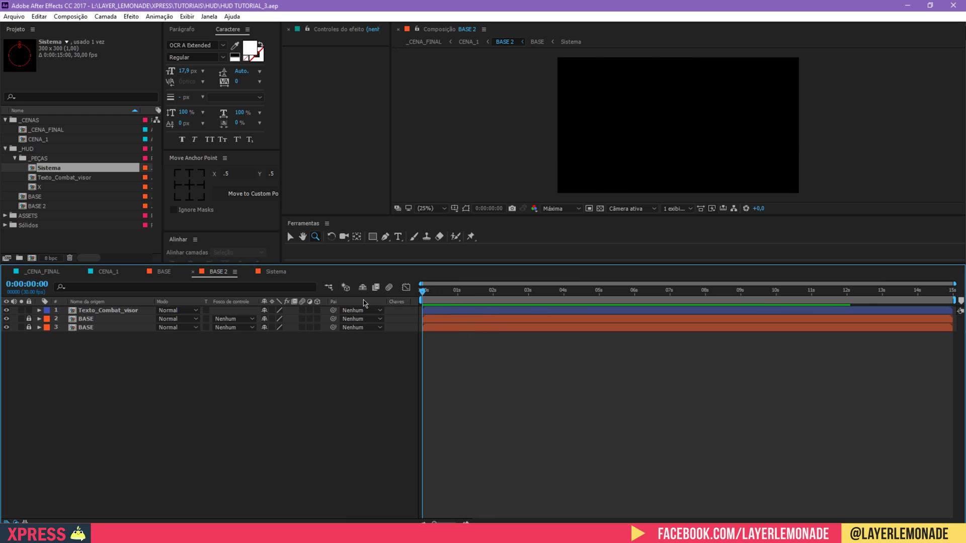
pyautogui.press('space')
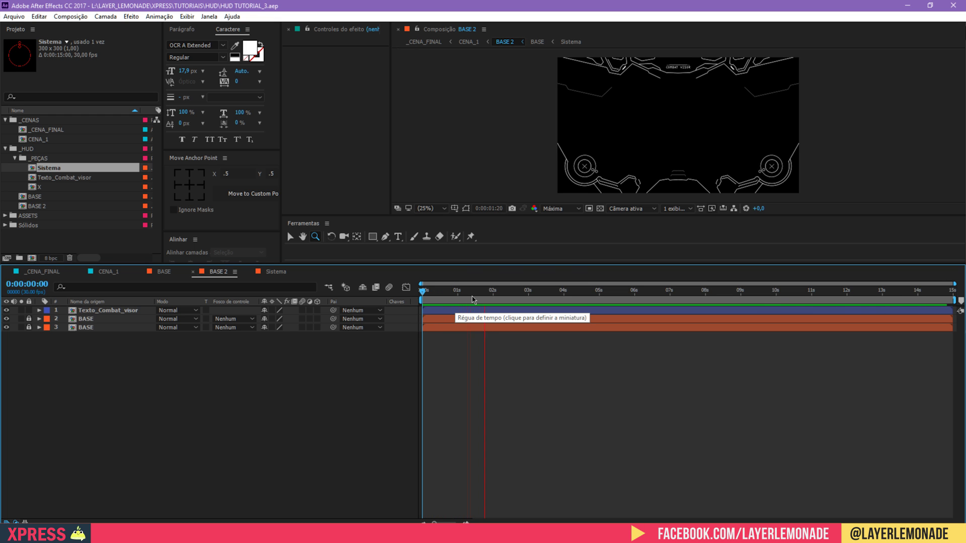
pyautogui.press('space')
# Step: Switch to Filmes e TV and replay several parts of the finished combat visor video as reference
pyautogui.press('super+Tab')
pyautogui.click(522, 293)
pyautogui.press('space')
pyautogui.click(327, 380)
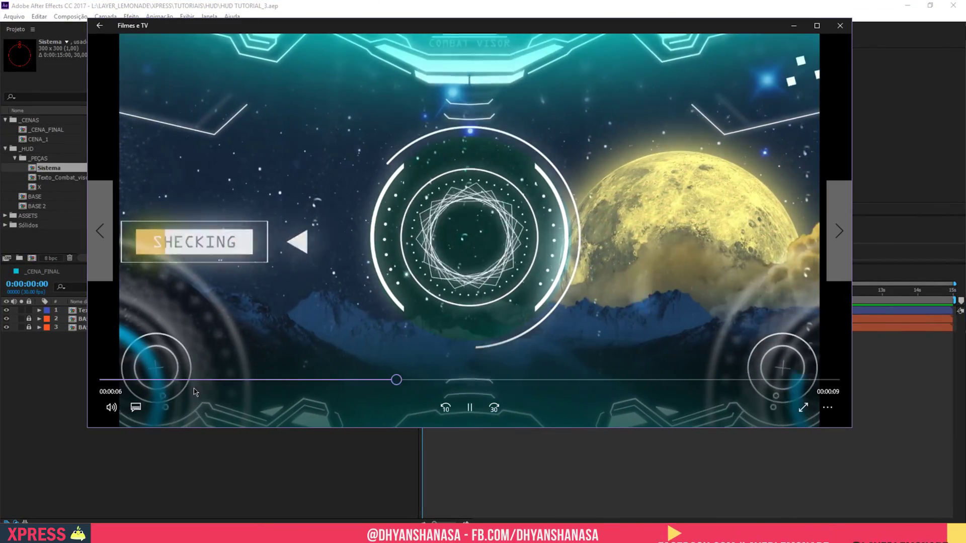
pyautogui.click(160, 381)
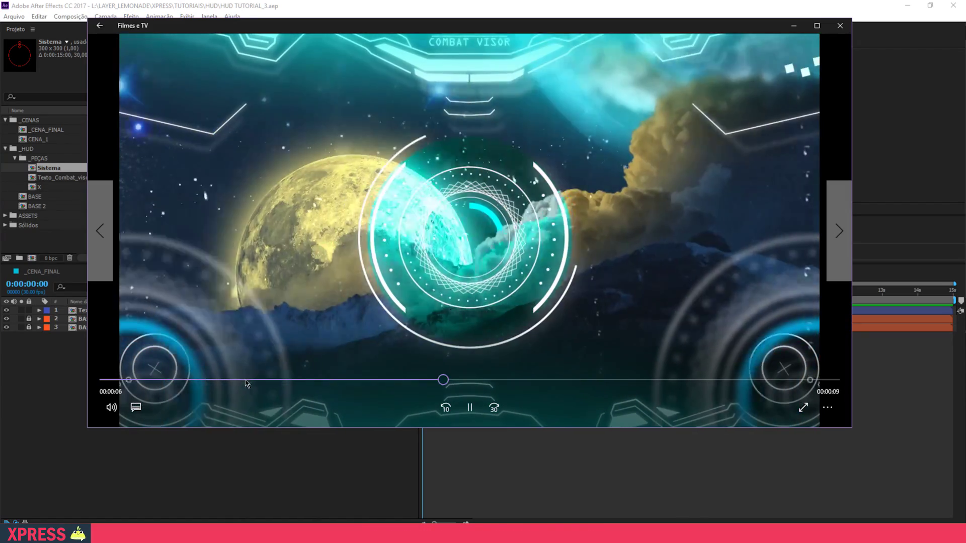
pyautogui.click(247, 380)
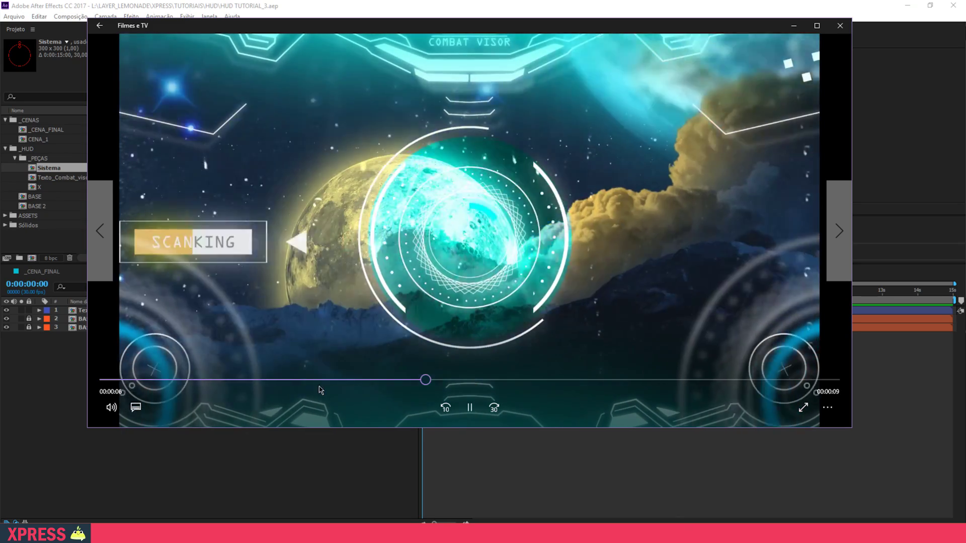
pyautogui.click(187, 380)
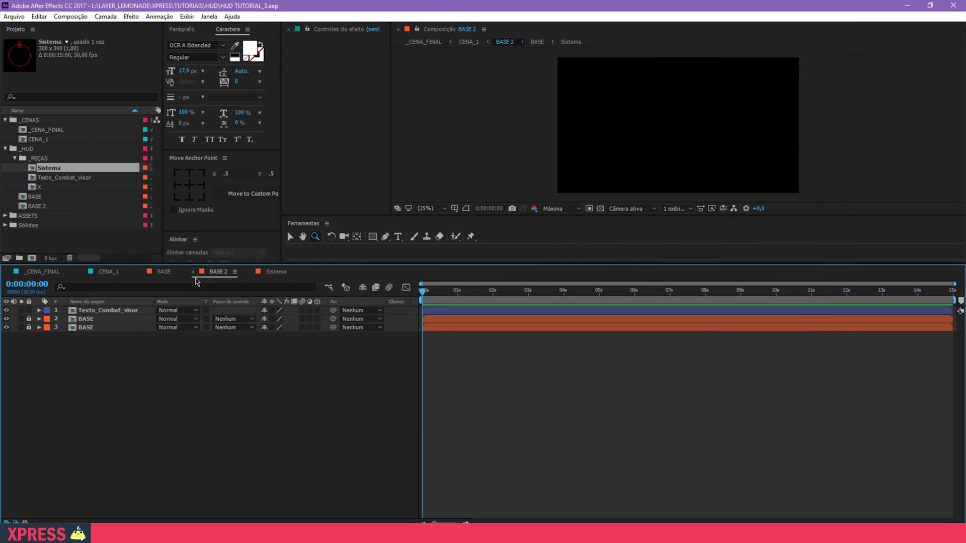
# Step: Replay the BASE 2 reveal, and examine the whole BASE composition at 0:00:02:26 with its frame fitted in the viewer
pyautogui.moveTo(448, 296); pyautogui.dragTo(402, 305)
pyautogui.press('space')
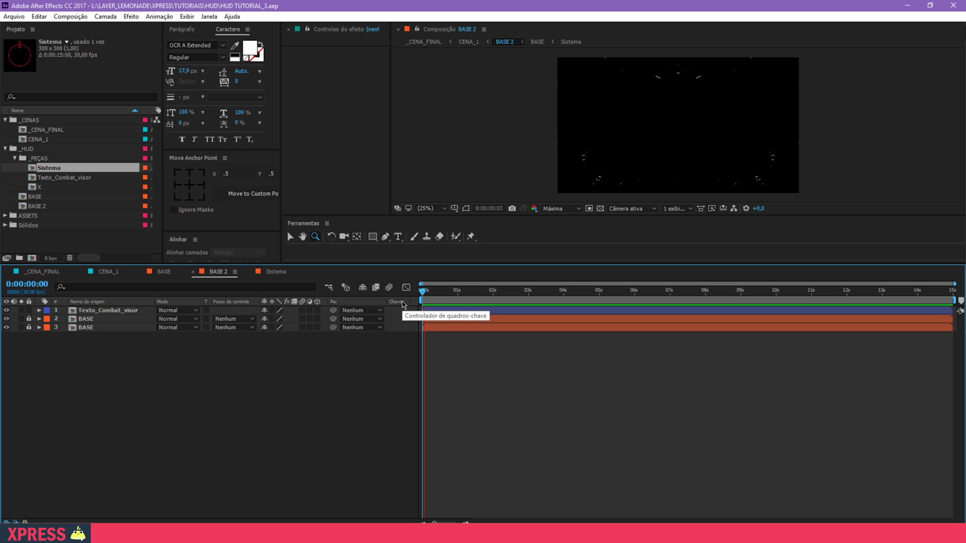
pyautogui.click(165, 272)
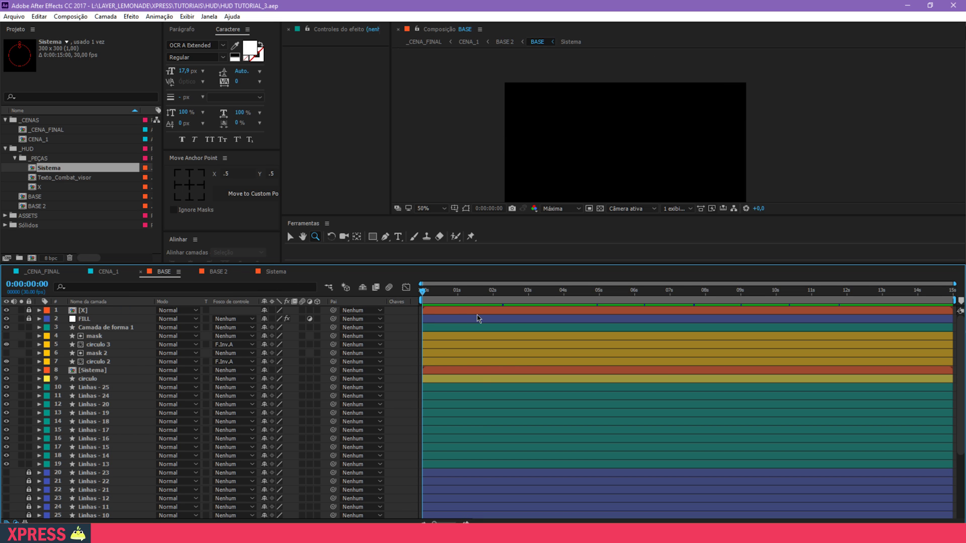
pyautogui.click(430, 208)
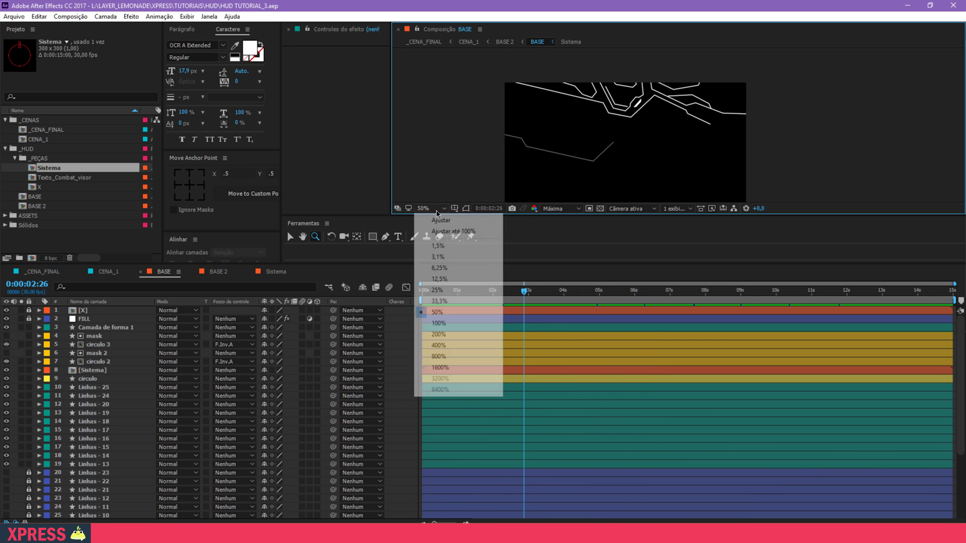
pyautogui.click(433, 284)
# Step: Center the anchor points of the Linhas - 24 and Linhas - 25 lines and shift both layers a few frames later in BASE
pyautogui.press('v')
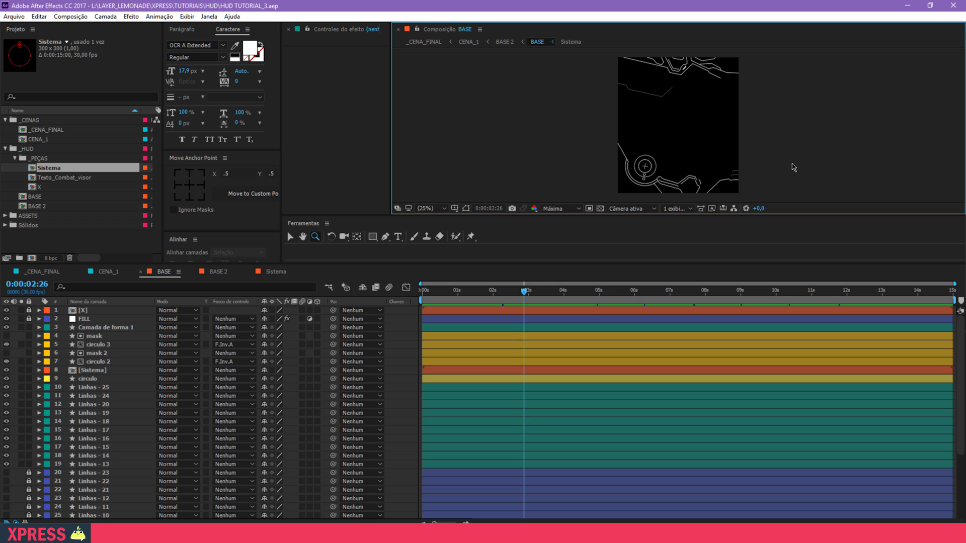
pyautogui.moveTo(729, 174); pyautogui.dragTo(731, 176)
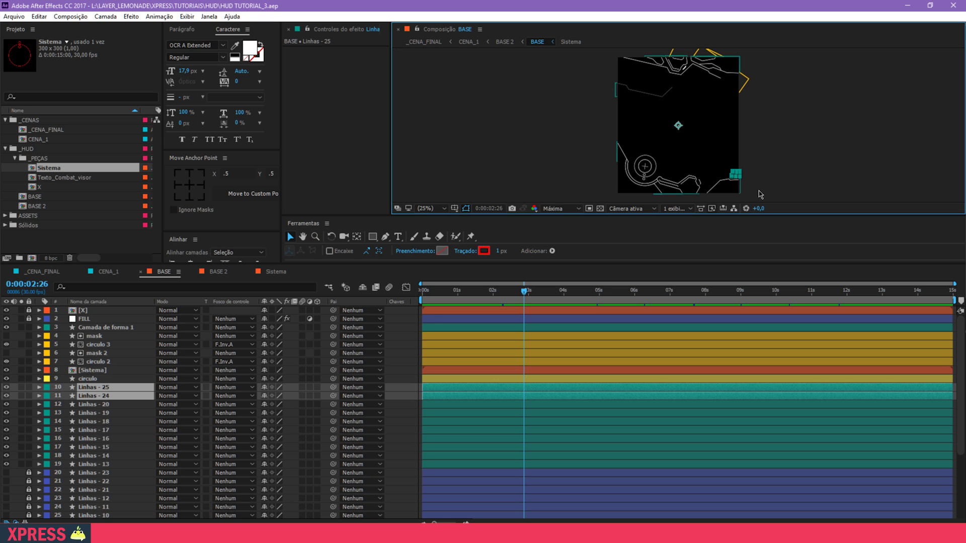
pyautogui.click(189, 186)
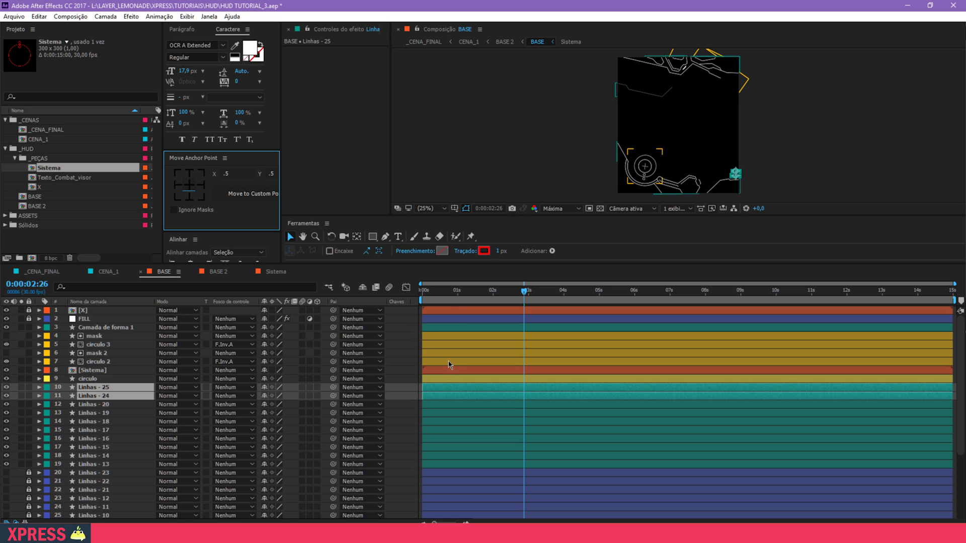
pyautogui.hotkey('alt', 'pagedown')
pyautogui.hotkey('alt', 'pagedown')
pyautogui.hotkey('alt', 'pagedown')
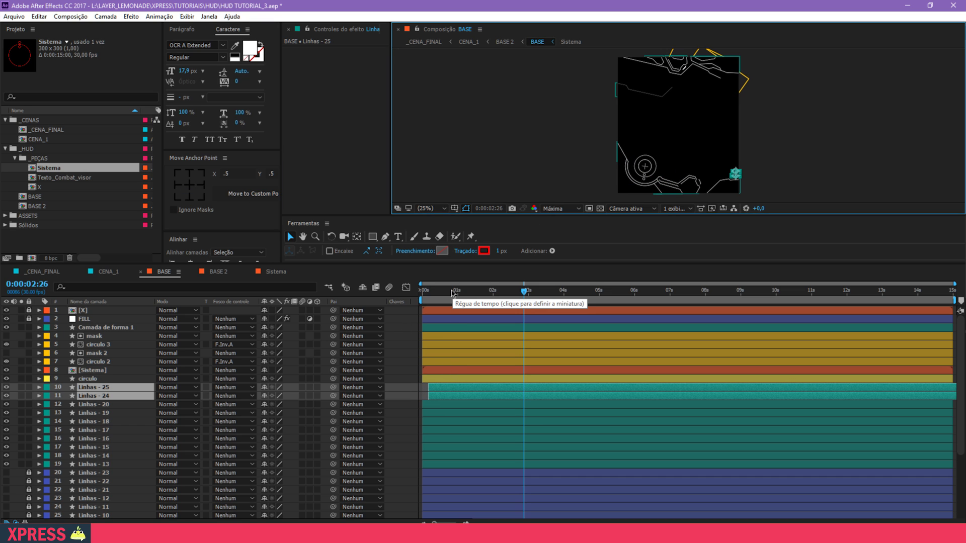
# Step: Preview the delayed lines up to 0:00:01:10, then duplicate Linhas - 24 and Linhas - 25 with both copies stacked above the originals
pyautogui.click(453, 294)
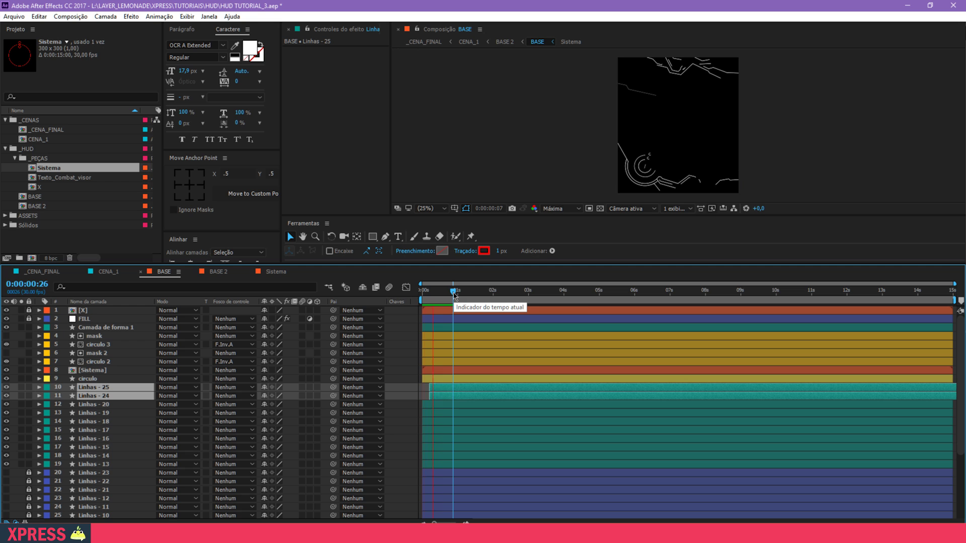
pyautogui.moveTo(453, 294); pyautogui.dragTo(471, 292)
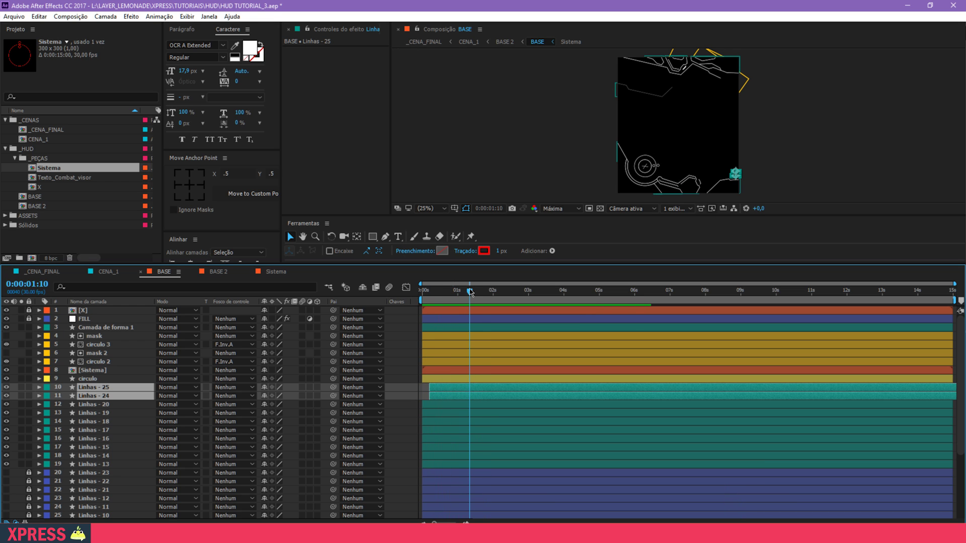
pyautogui.hotkey('ctrl', 'd')
pyautogui.moveTo(93, 405); pyautogui.dragTo(94, 396)
# Step: Set the rotation of the duplicated layers Linhas - 26 and Linhas - 27 to 180°
pyautogui.press('r')
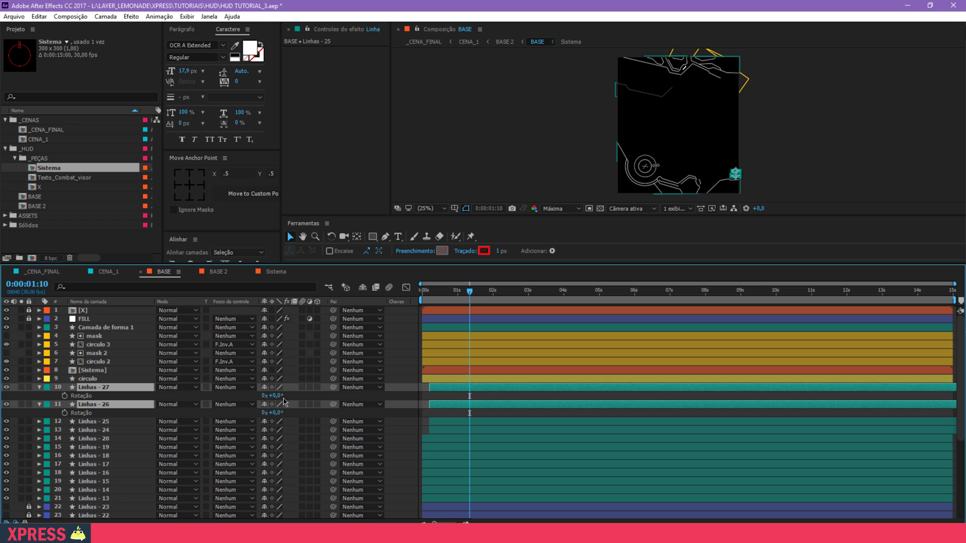
pyautogui.click(281, 397)
pyautogui.click(121, 388)
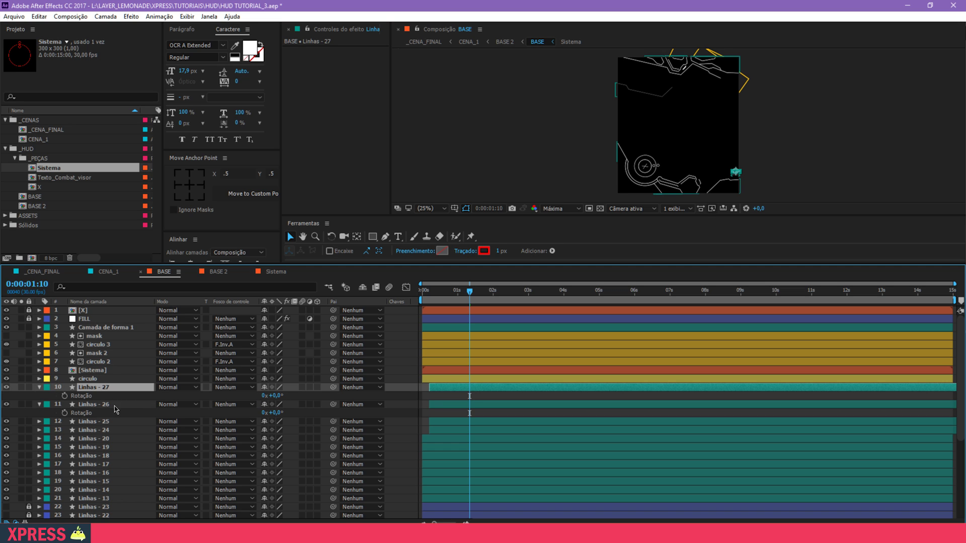
pyautogui.keyDown('shift'); pyautogui.click(116, 405); pyautogui.keyUp('shift')
pyautogui.click(274, 396)
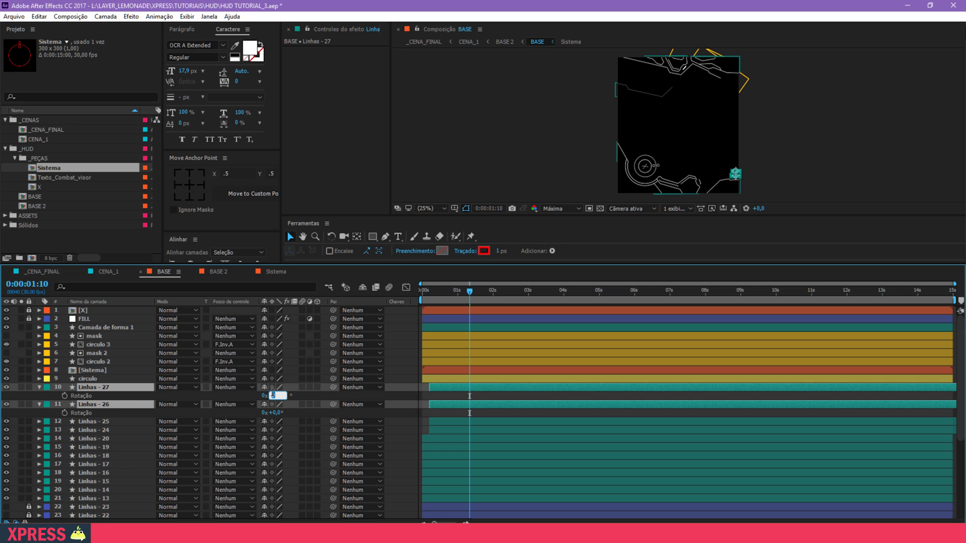
pyautogui.press('Return')
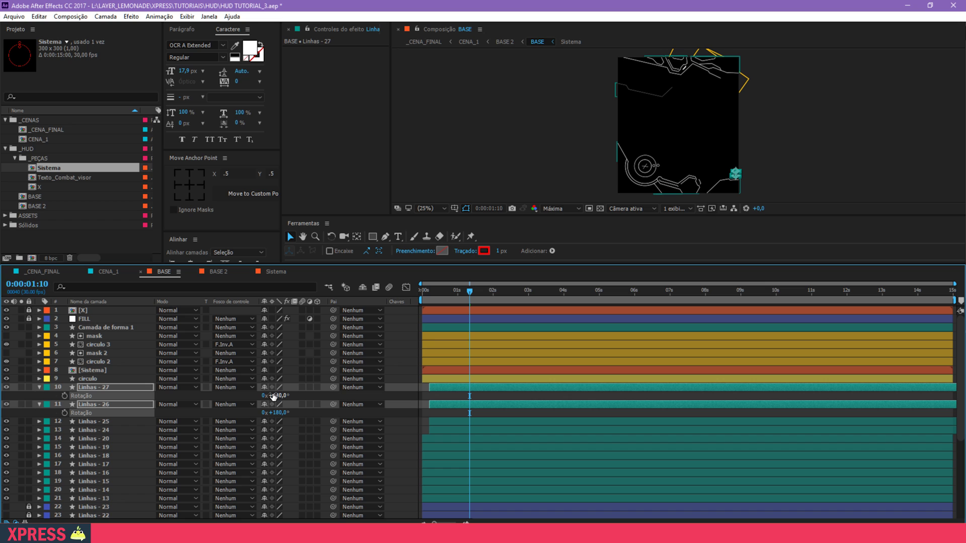
# Step: Raise the two duplicated lines toward the upper edge, to Y position 296,8 for Linhas - 27 and 329,8 for Linhas - 26
pyautogui.press('p')
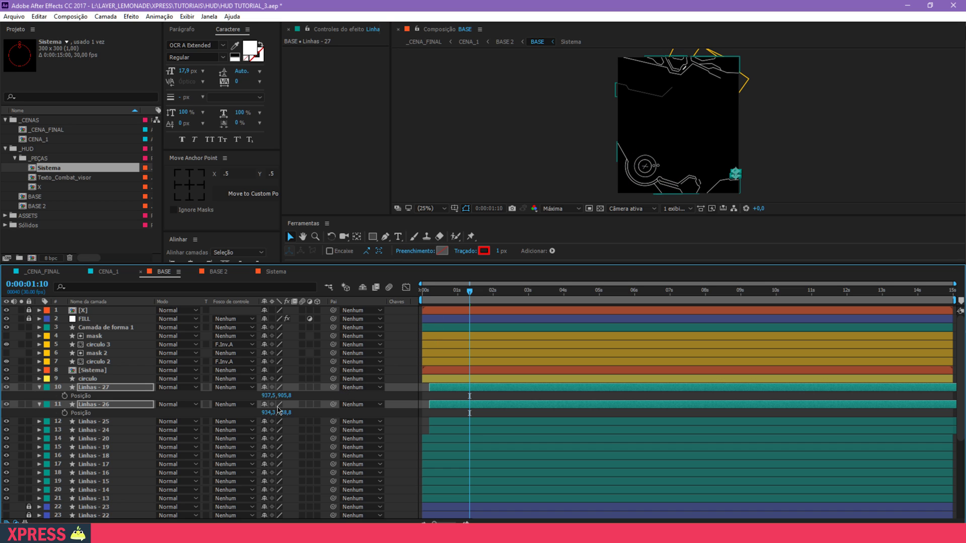
pyautogui.moveTo(290, 397); pyautogui.dragTo(340, 316)
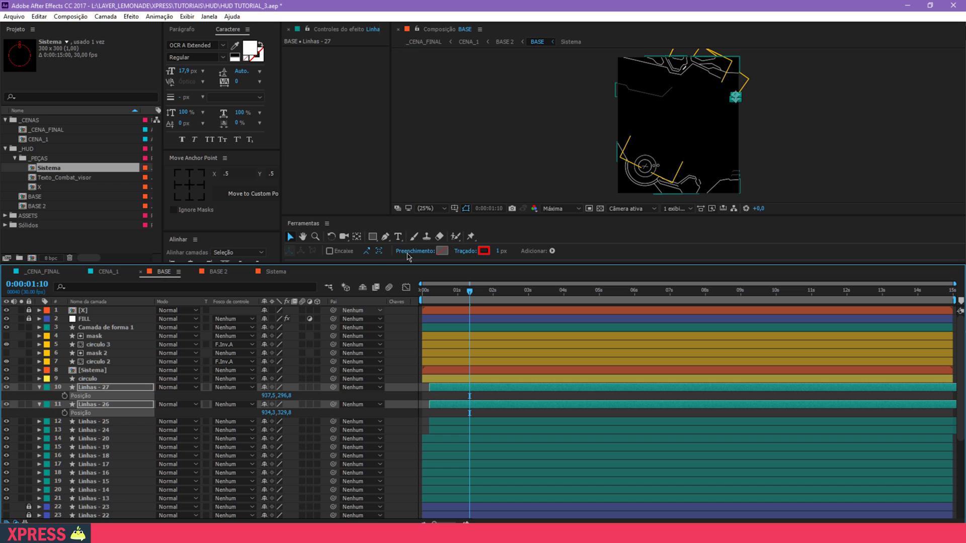
# Step: Make the hidden locked filled layers from Linhas - 23 down to Linhas - 9 visible in BASE
pyautogui.click(518, 147)
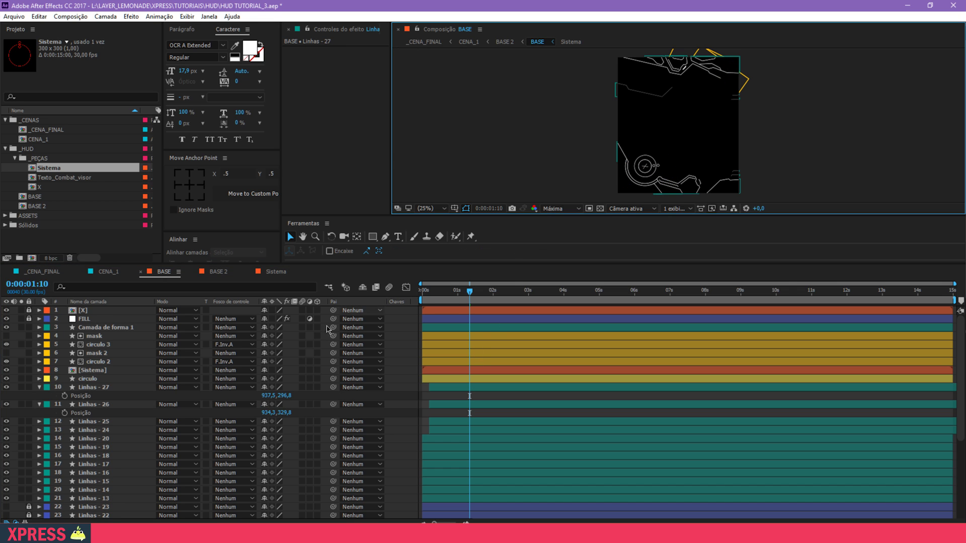
pyautogui.scroll(-4, 36, 419)
pyautogui.moveTo(4, 378); pyautogui.dragTo(6, 429)
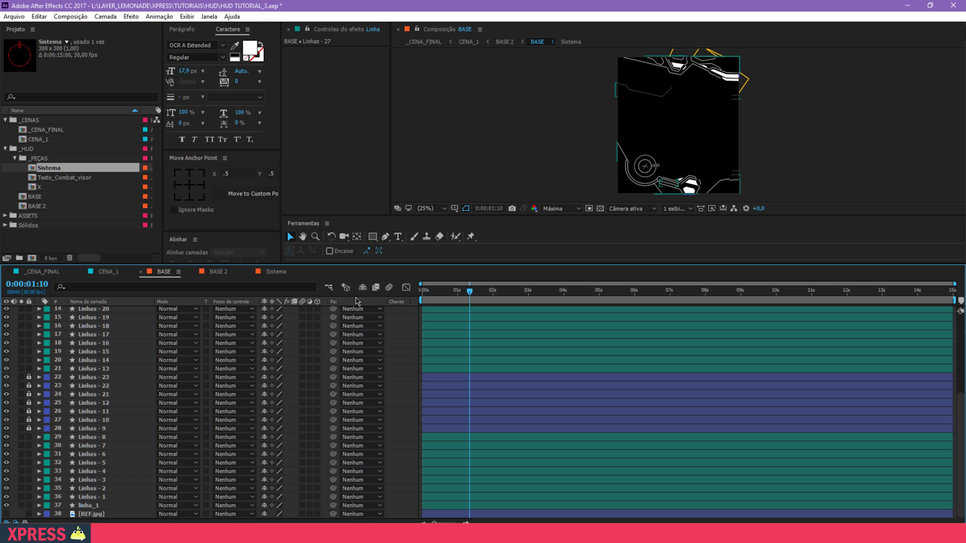
# Step: Reset the rotation of Linhas - 26 and Linhas - 27 to 0° while viewing the lines close up
pyautogui.press('z')
pyautogui.click(740, 102)
pyautogui.click(679, 136)
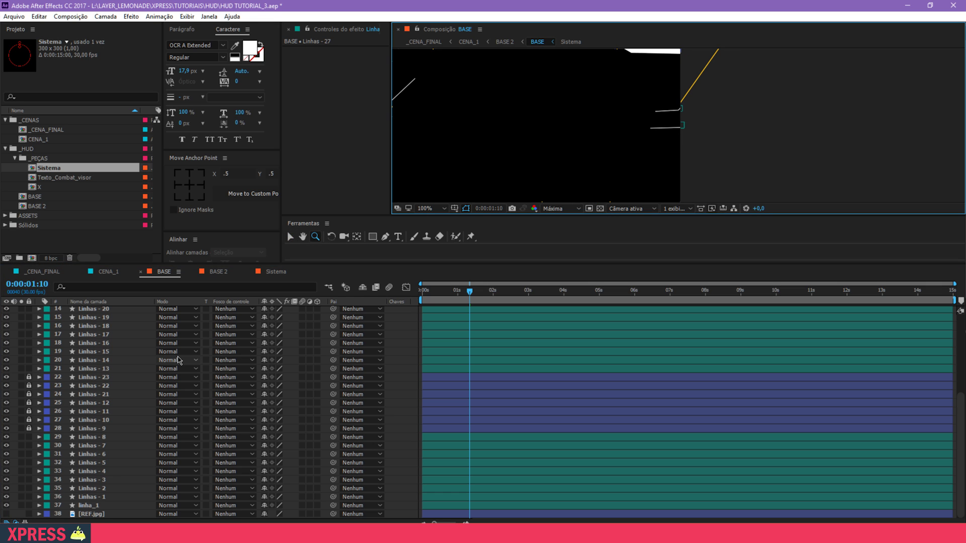
pyautogui.press('p')
pyautogui.press('v')
pyautogui.moveTo(722, 130); pyautogui.dragTo(631, 111)
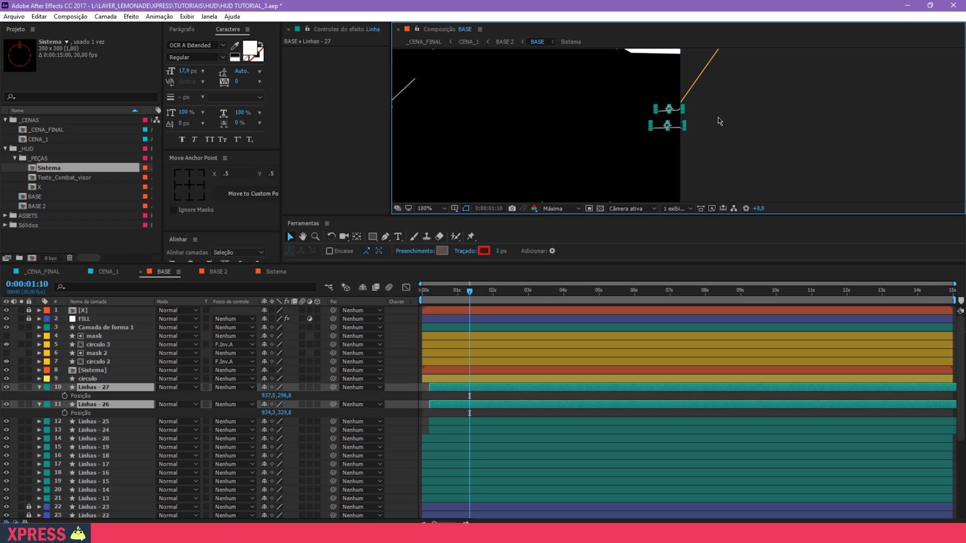
pyautogui.press('r')
pyautogui.click(278, 395)
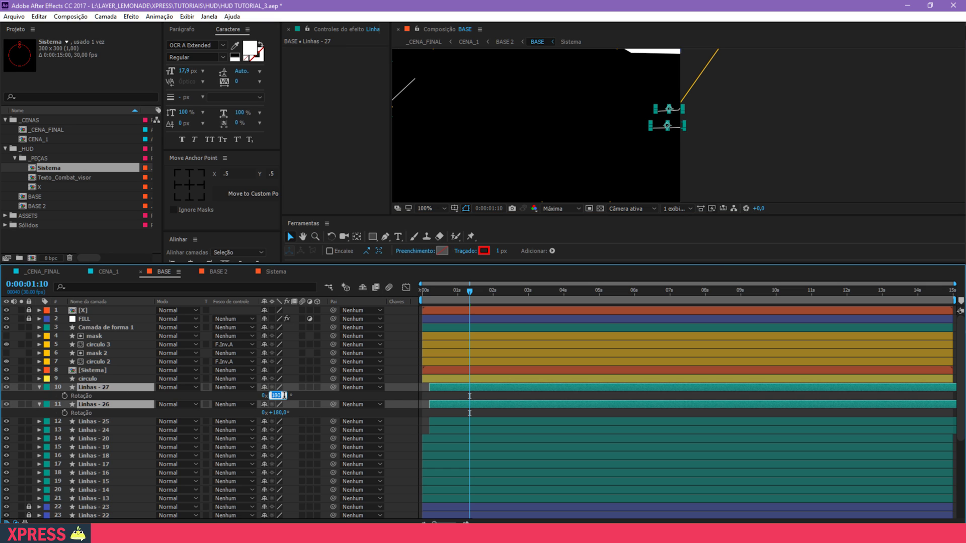
pyautogui.write('0')
pyautogui.press('Return')
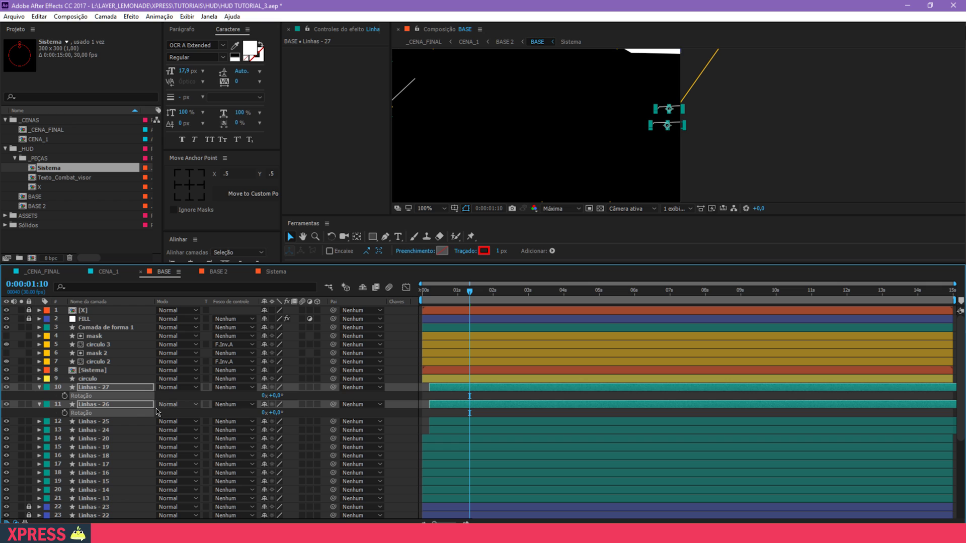
# Step: Flip Linhas - 27 vertically by unlinking its scale and setting the Y value to -100%
pyautogui.click(101, 388)
pyautogui.press('s')
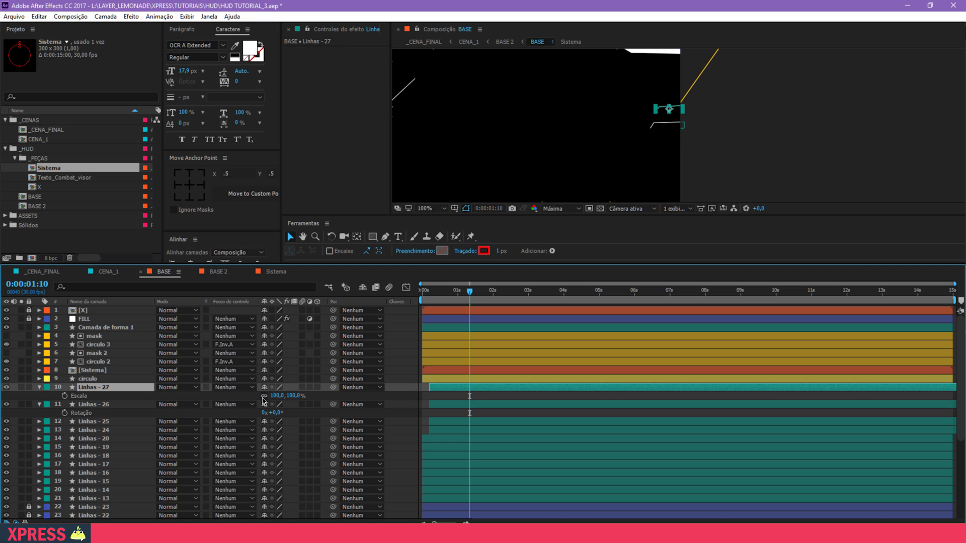
pyautogui.moveTo(290, 398); pyautogui.dragTo(291, 407)
pyautogui.click(290, 395)
pyautogui.write('-100')
pyautogui.press('Return')
pyautogui.click(291, 395)
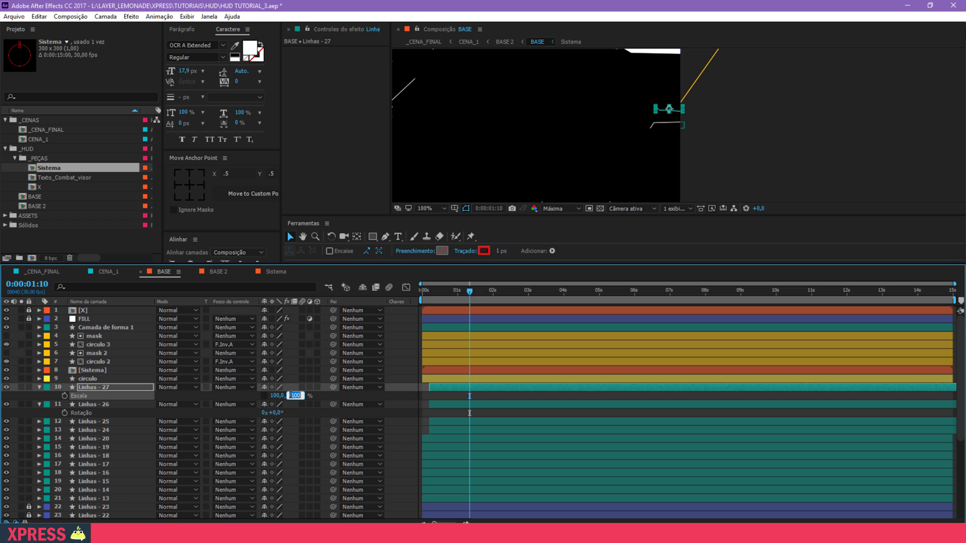
# Step: Flip Linhas - 26 vertically with an independent Y scale of -100%
pyautogui.click(102, 405)
pyautogui.press('s')
pyautogui.click(295, 413)
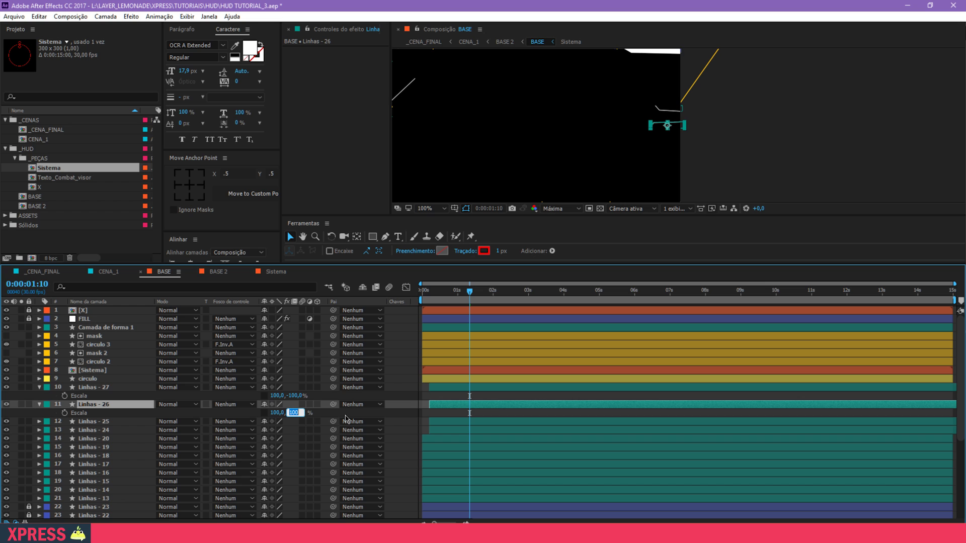
pyautogui.click(339, 417)
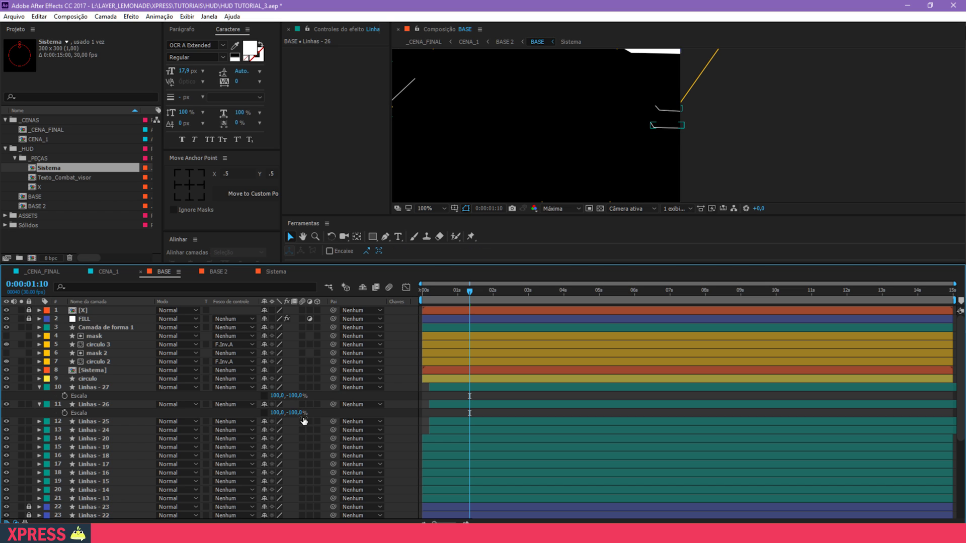
# Step: Move both flipped lines farther up, to Y position 236,8 for Linhas - 27 and 269,8 for Linhas - 26
pyautogui.click(96, 405)
pyautogui.keyDown('shift'); pyautogui.click(106, 388); pyautogui.keyUp('shift')
pyautogui.press('p')
pyautogui.moveTo(284, 396); pyautogui.dragTo(255, 396)
pyautogui.click(165, 390)
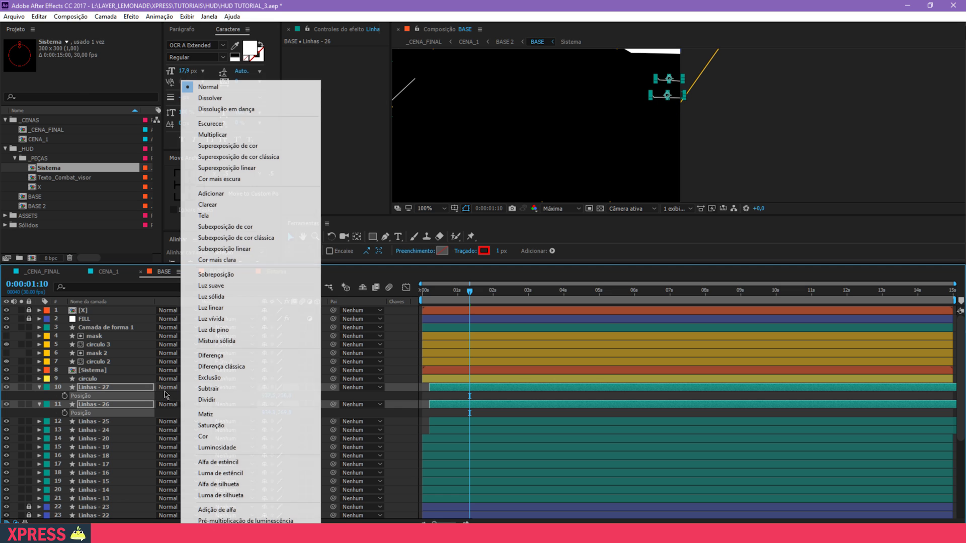
pyautogui.click(736, 173)
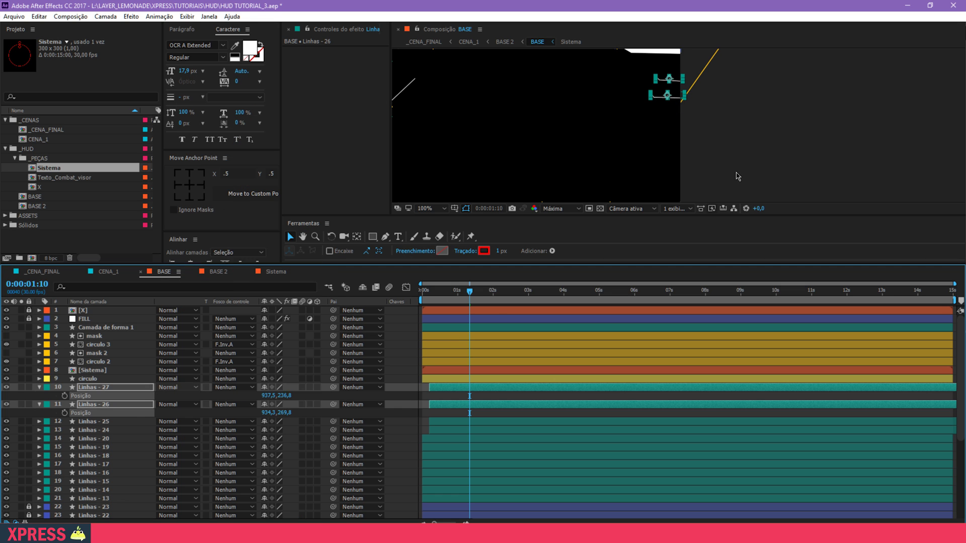
# Step: Nudge Linhas - 26 up past Linhas - 27 to Y position 206,8
pyautogui.click(663, 96)
pyautogui.press('Up')
pyautogui.press('Up')
pyautogui.press('Up')
pyautogui.press('Up')
pyautogui.press('Up')
pyautogui.press('Up')
pyautogui.press('Up')
pyautogui.press('Up')
pyautogui.press('Up')
pyautogui.press('Up')
pyautogui.press('Up')
pyautogui.press('Up')
pyautogui.press('Up')
pyautogui.press('Up')
pyautogui.press('Up')
pyautogui.press('Up')
pyautogui.press('Up')
pyautogui.press('Up')
pyautogui.press('Up')
pyautogui.press('Up')
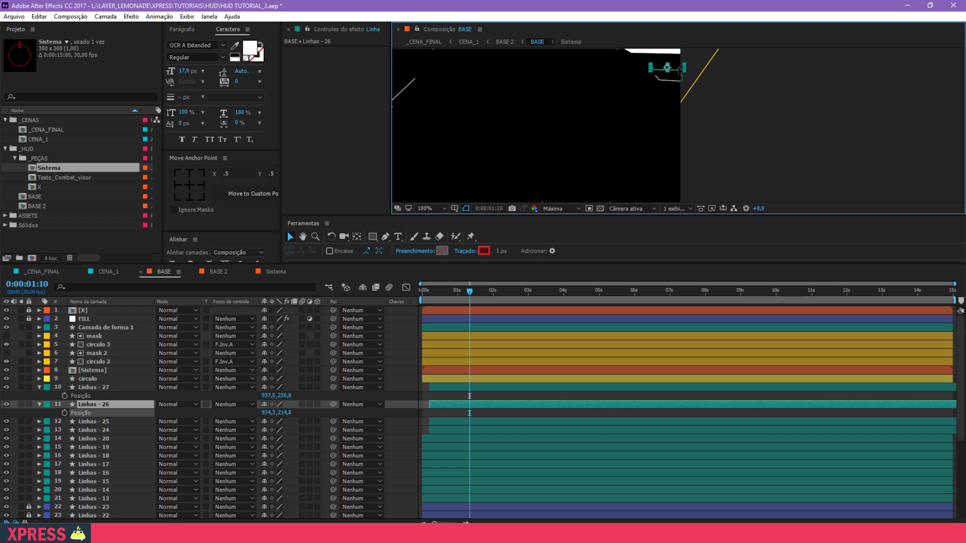
pyautogui.click(544, 155)
# Step: Check the full BASE frame with the new upper lines, and preview the mirrored HUD animation in BASE 2
pyautogui.click(437, 208)
pyautogui.click(440, 219)
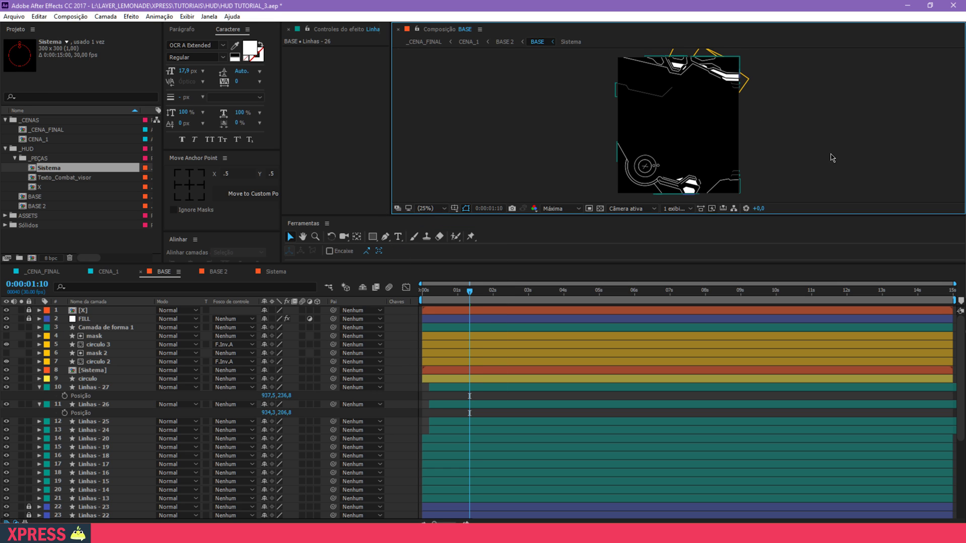
pyautogui.click(213, 272)
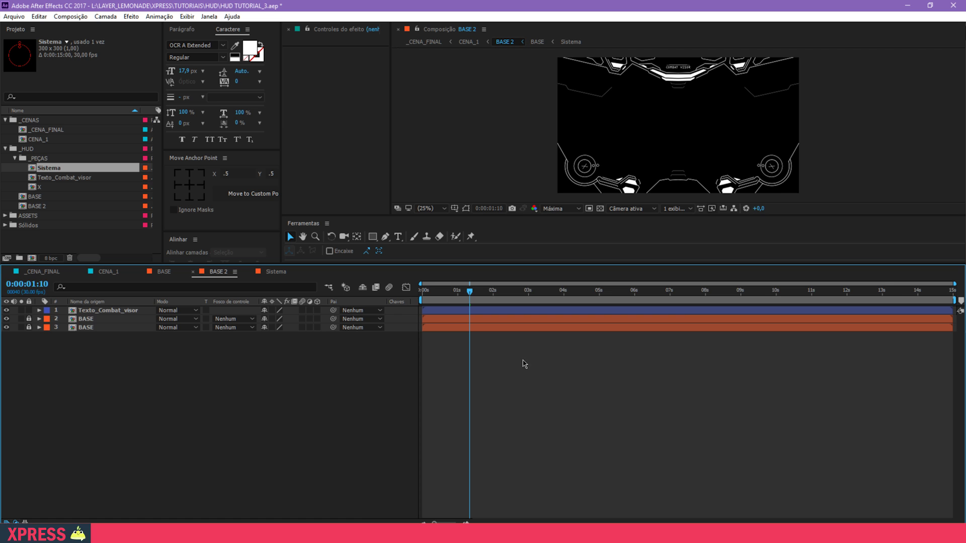
pyautogui.press('space')
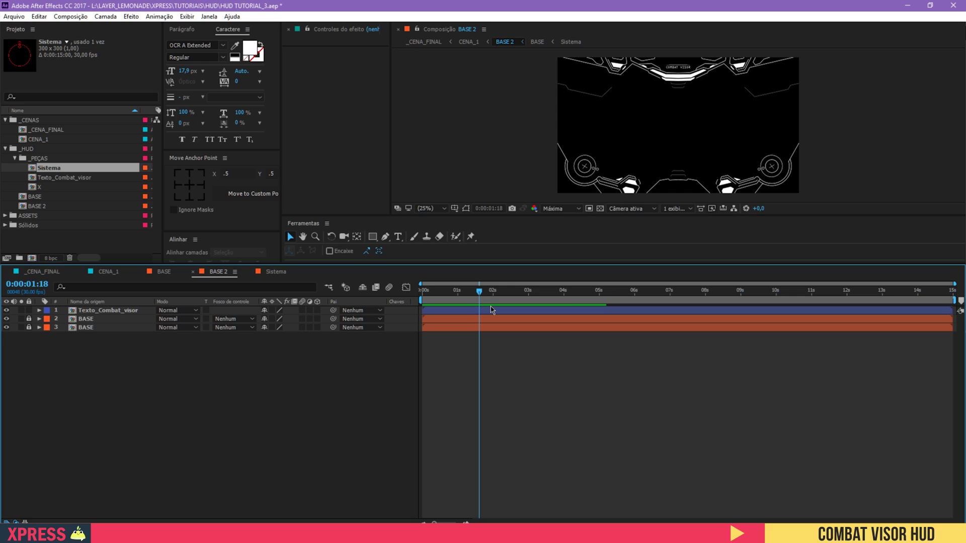
# Step: Switch to Filmes e TV and replay the opening seconds of the finished combat visor video for comparison
pyautogui.press('super+Tab')
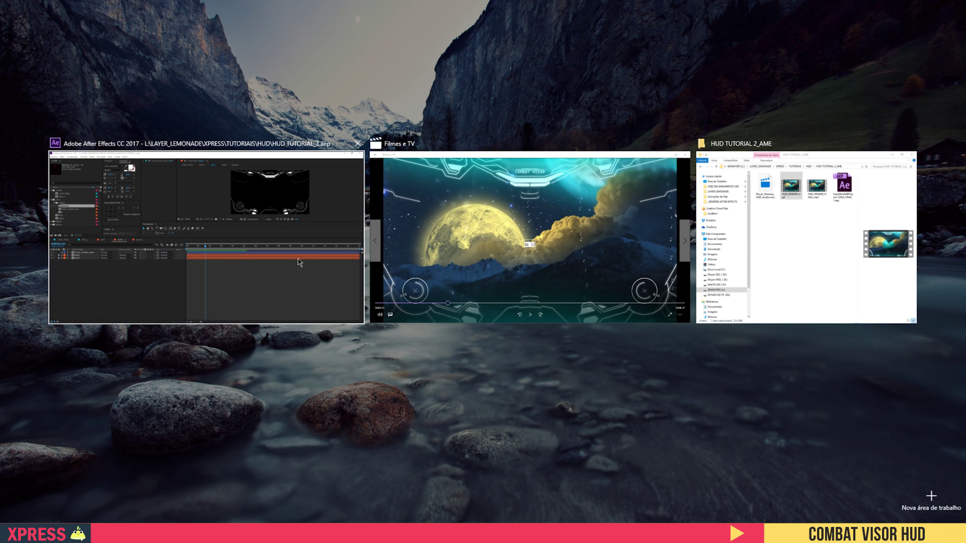
pyautogui.click(542, 255)
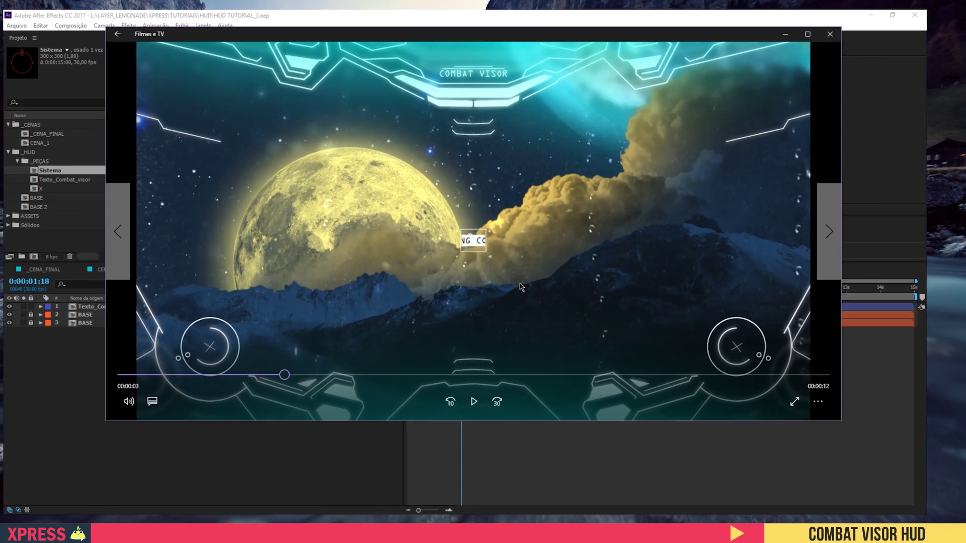
pyautogui.moveTo(272, 381); pyautogui.dragTo(180, 380)
pyautogui.click(469, 407)
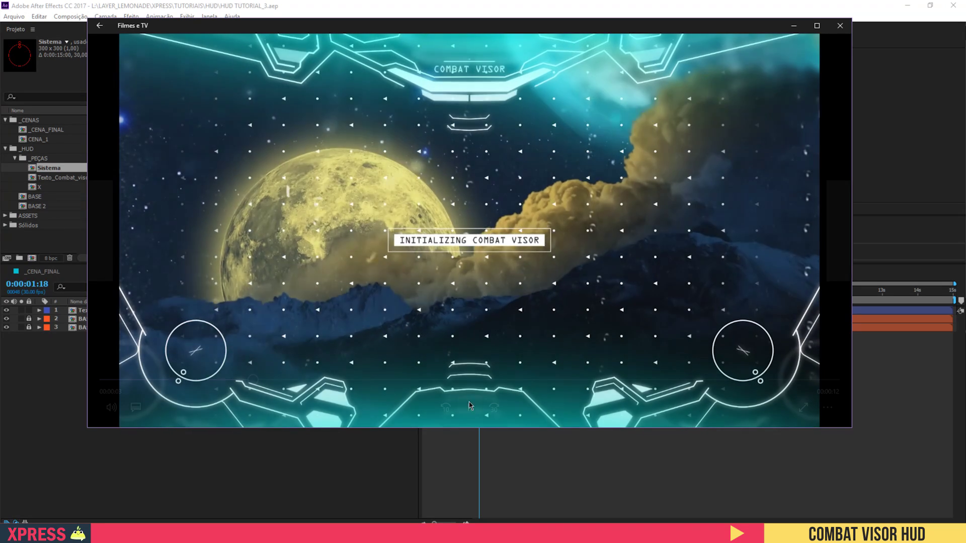
pyautogui.click(469, 409)
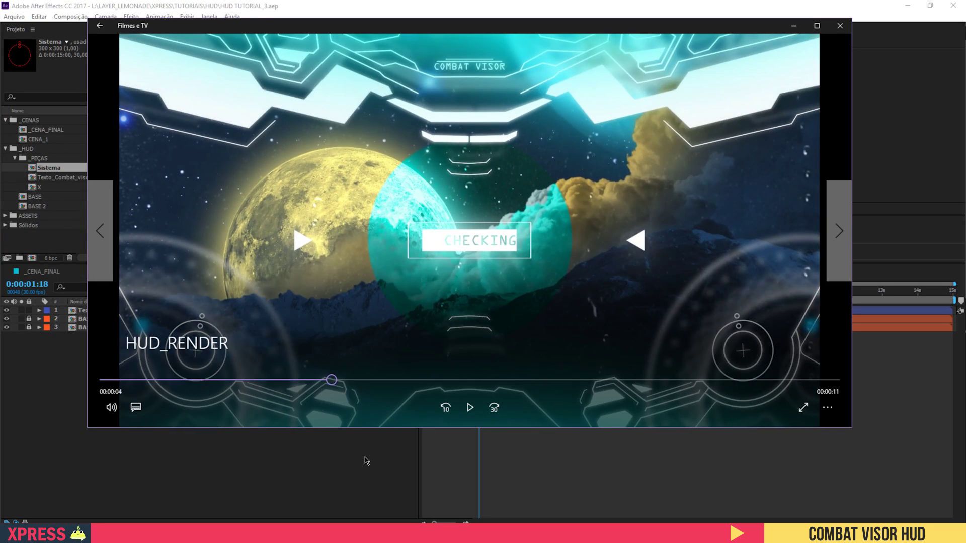
# Step: Switch back to After Effects, close the Sistema composition and bring up the BASE composition
pyautogui.click(367, 458)
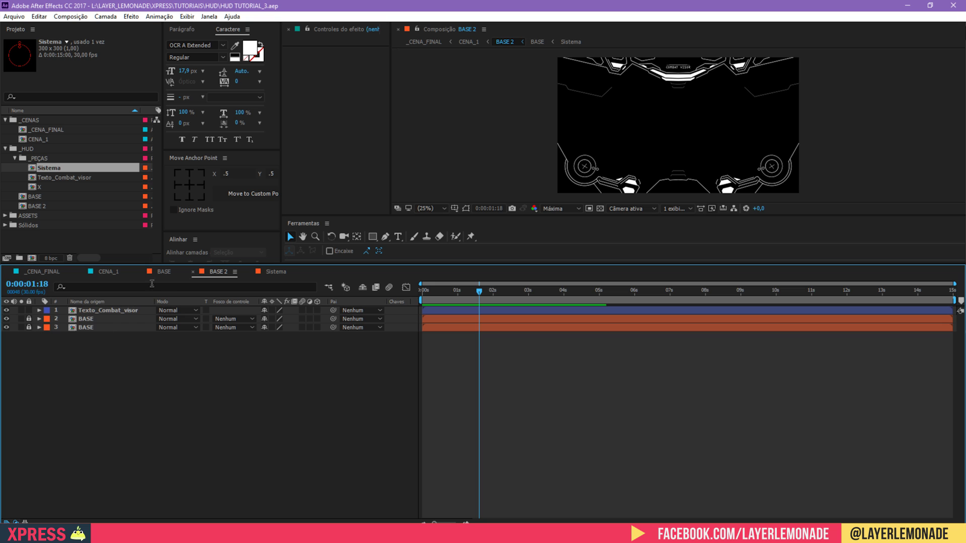
pyautogui.click(276, 272)
pyautogui.click(334, 388)
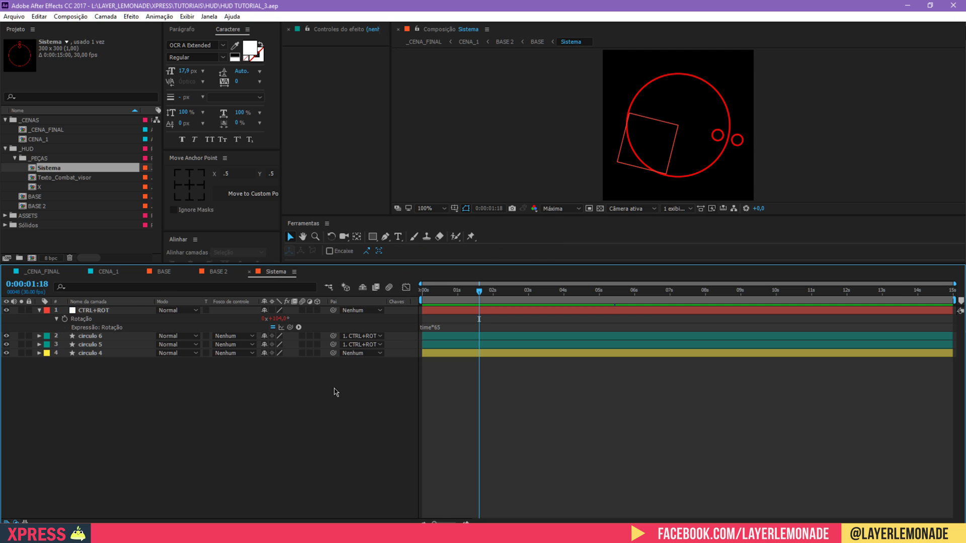
pyautogui.hotkey('ctrl', 'w')
pyautogui.click(163, 272)
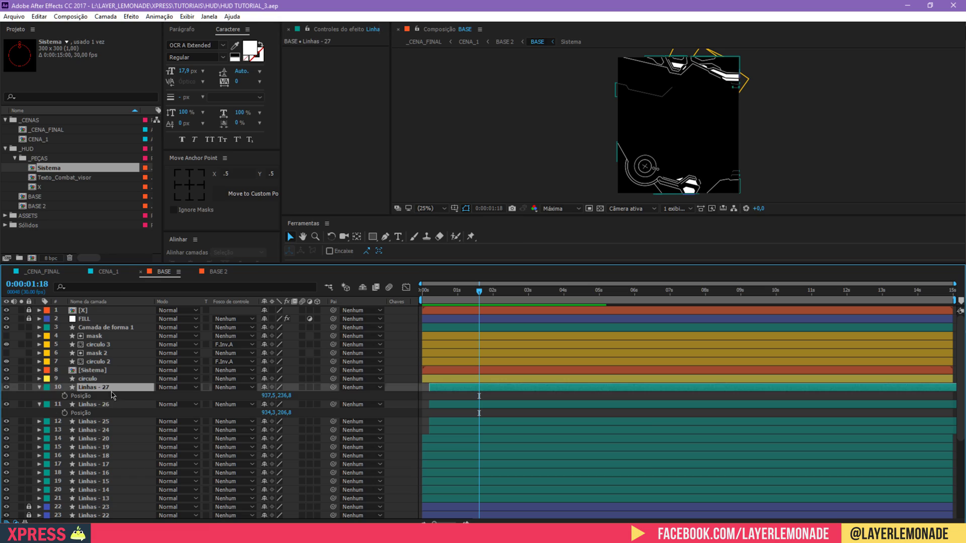
# Step: Switch to Filmes e TV and replay the finished visor video from near its beginning to study how the HUD shapes appear
pyautogui.press('super+Tab')
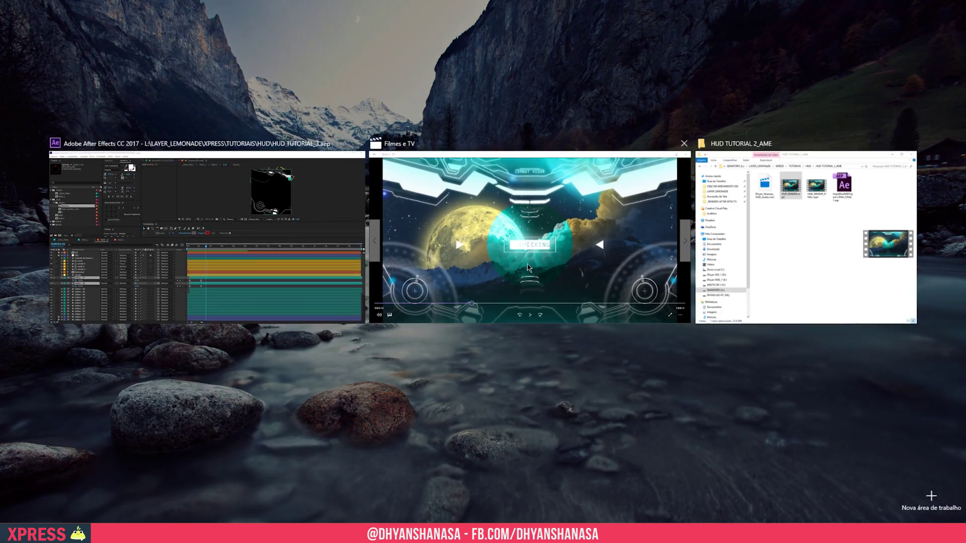
pyautogui.click(456, 301)
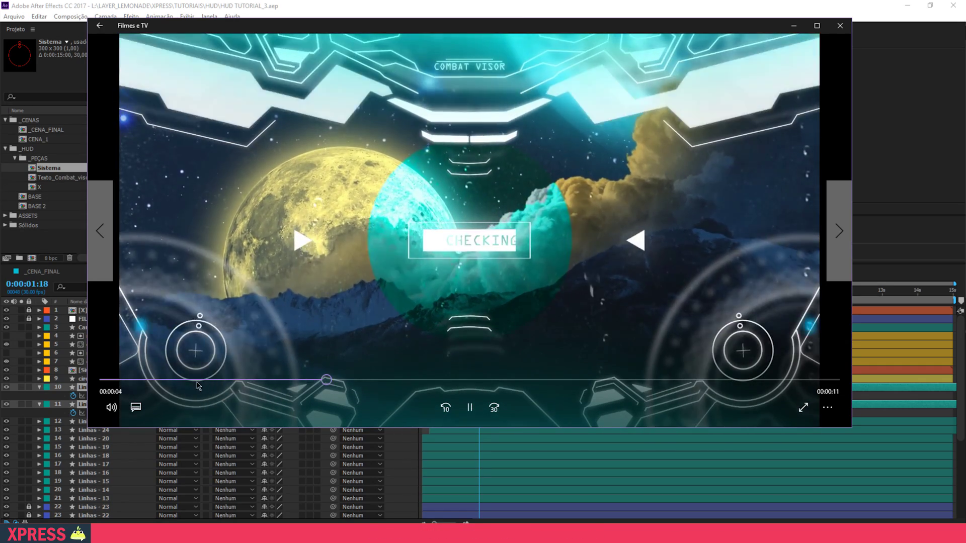
pyautogui.click(162, 380)
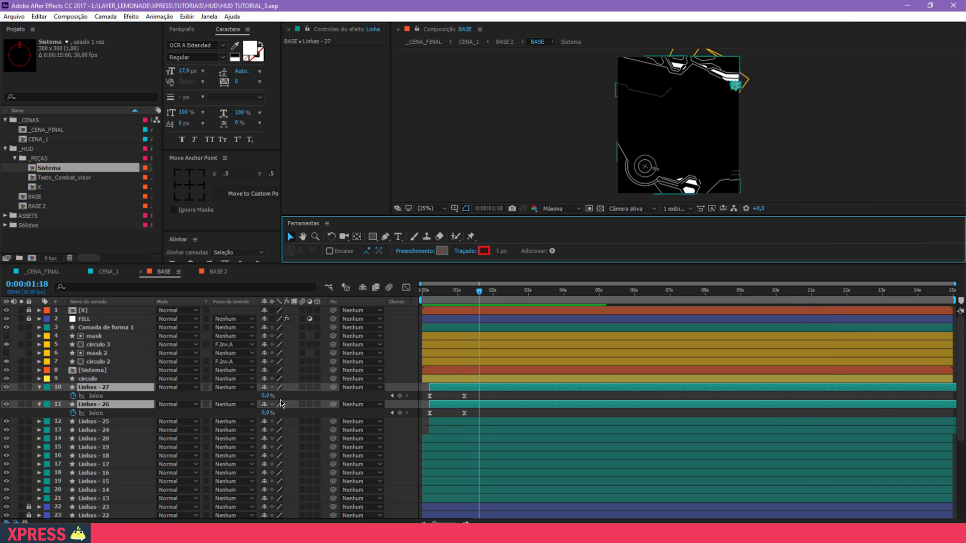
# Step: In BASE, unlock and select the blue-labelled filled shape layers from Linhas - 23 down to Linhas - 9
pyautogui.scroll(-5, 83, 435)
pyautogui.moveTo(6, 378); pyautogui.dragTo(6, 429)
pyautogui.moveTo(3, 376); pyautogui.dragTo(27, 432)
pyautogui.click(68, 428)
pyautogui.keyDown('shift'); pyautogui.click(91, 377); pyautogui.keyUp('shift')
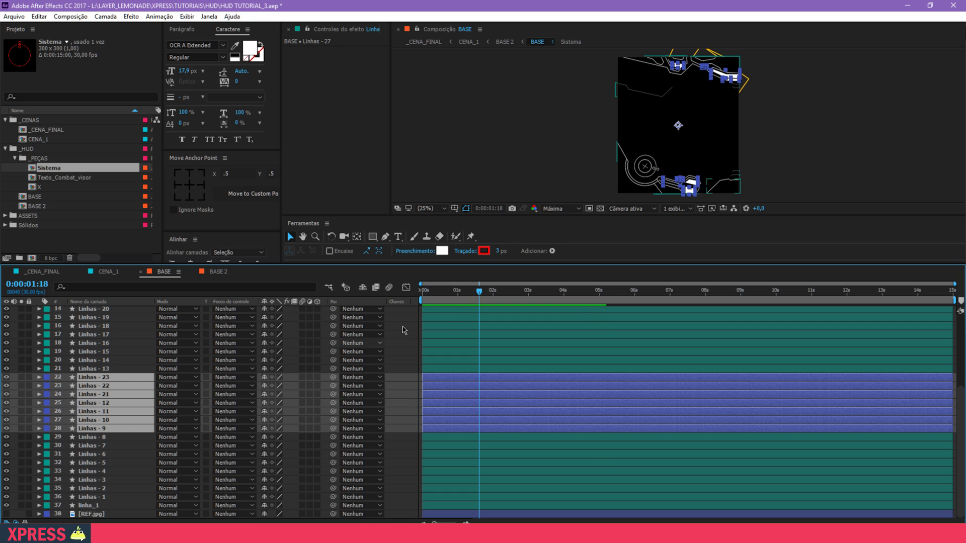
# Step: Keyframe the selected layers' opacity to fade in from 0% at 0:00:00:00 to 100% at one second
pyautogui.moveTo(478, 291); pyautogui.dragTo(403, 300)
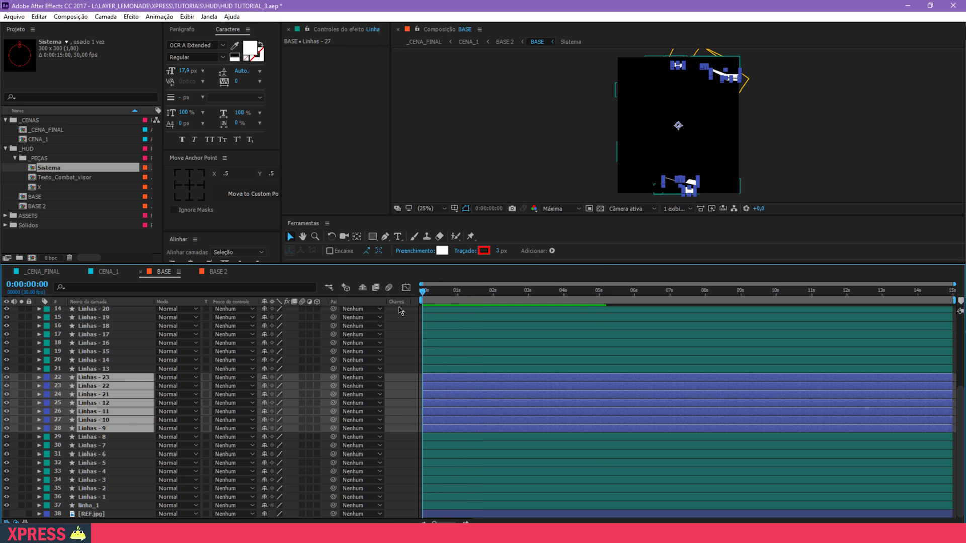
pyautogui.hotkey('alt', 'shift', 't')
pyautogui.hotkey('shift', 'pagedown')
pyautogui.hotkey('shift', 'pagedown')
pyautogui.hotkey('shift', 'pagedown')
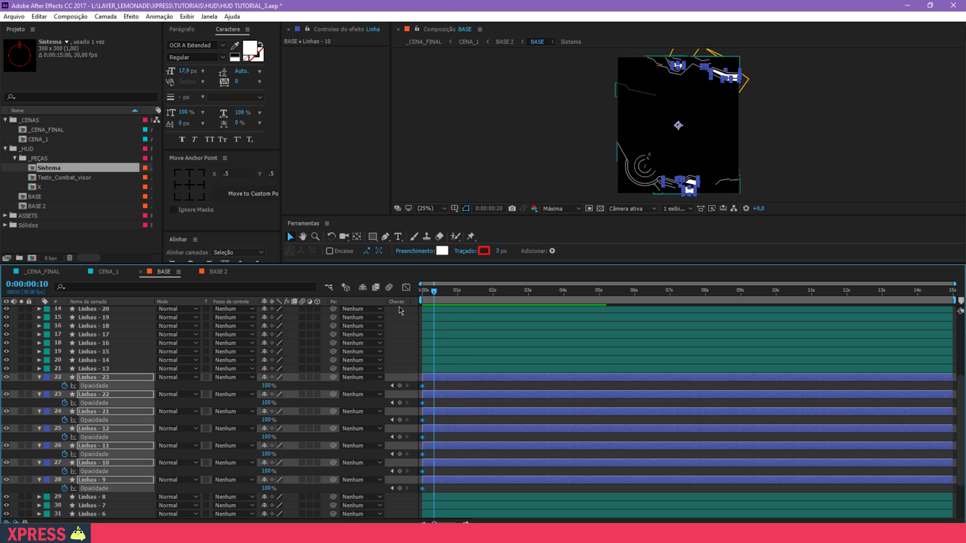
pyautogui.hotkey('alt', 'shift', 't')
pyautogui.press('Home')
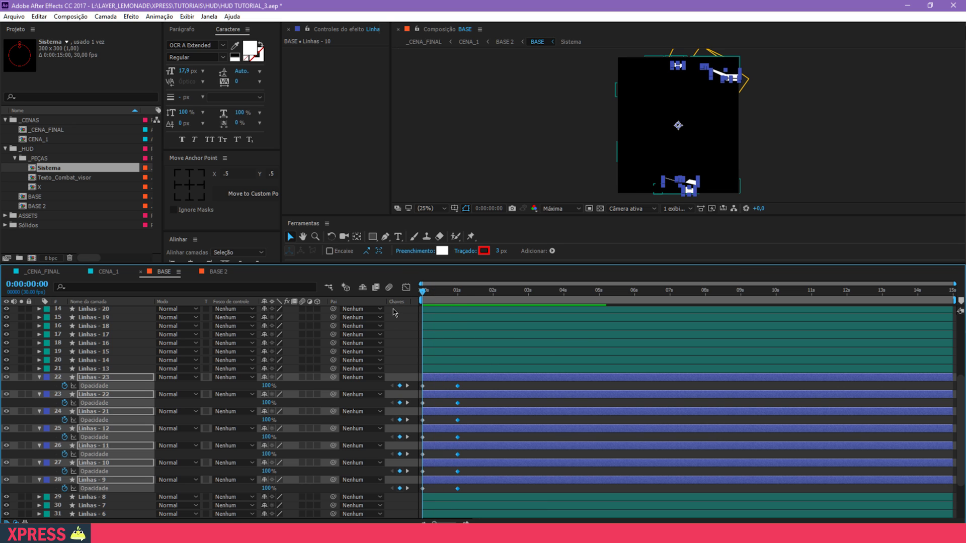
pyautogui.moveTo(265, 386); pyautogui.dragTo(170, 400)
# Step: Apply Easy Ease to all the opacity keyframes and shape the speed curve in the Graph Editor to peak near the start
pyautogui.moveTo(476, 488); pyautogui.dragTo(418, 382)
pyautogui.press('F9')
pyautogui.hotkey('shift', 'F3')
pyautogui.moveTo(445, 476); pyautogui.dragTo(424, 490)
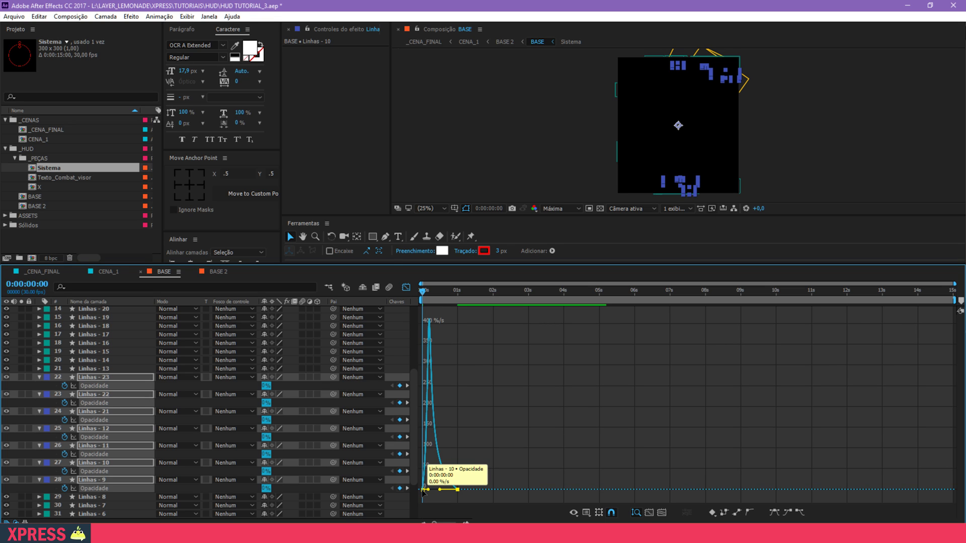
# Step: Preview the opacity animation, then leave the graph view at 0:00:00:17 with the blue Linhas layers' Opacity keyframes collapsed
pyautogui.press('space')
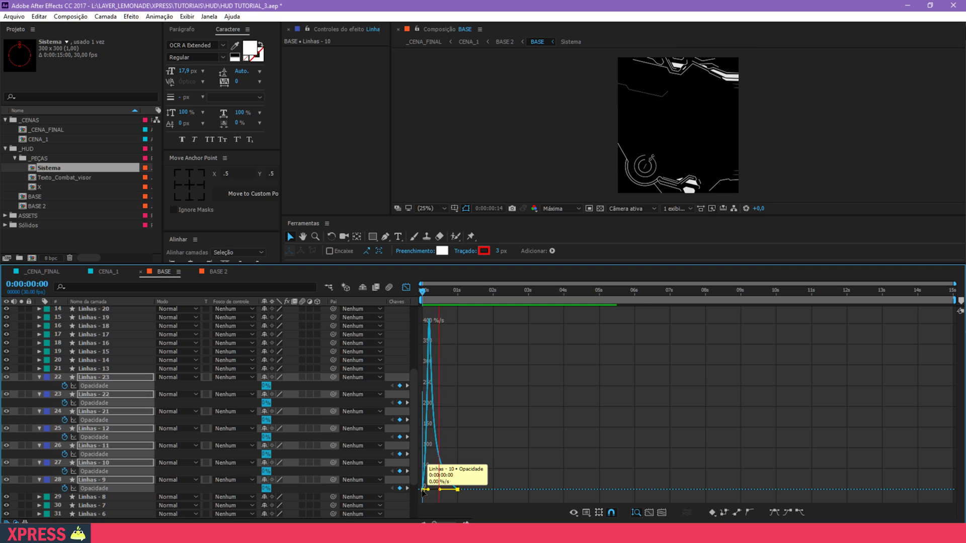
pyautogui.click(406, 288)
pyautogui.moveTo(462, 290); pyautogui.dragTo(443, 312)
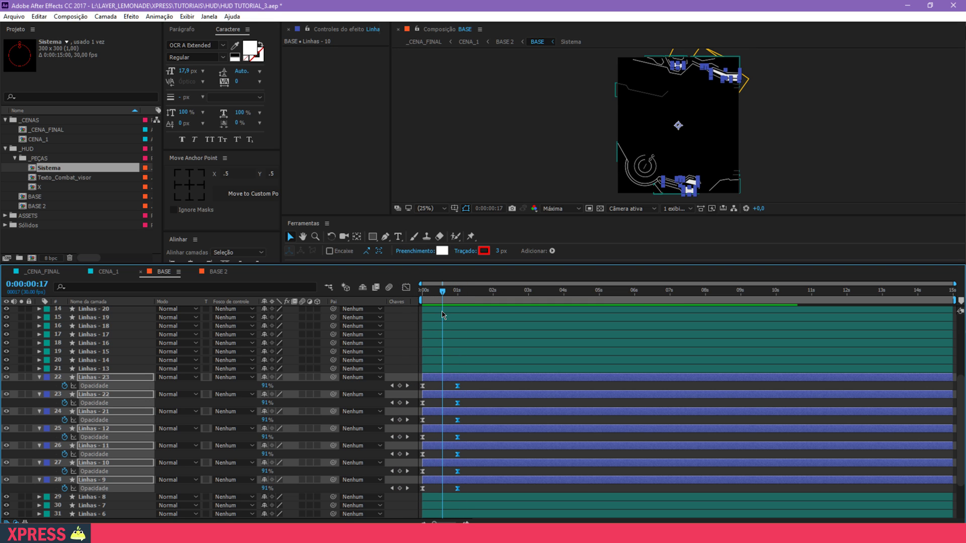
pyautogui.press('u')
pyautogui.click(824, 158)
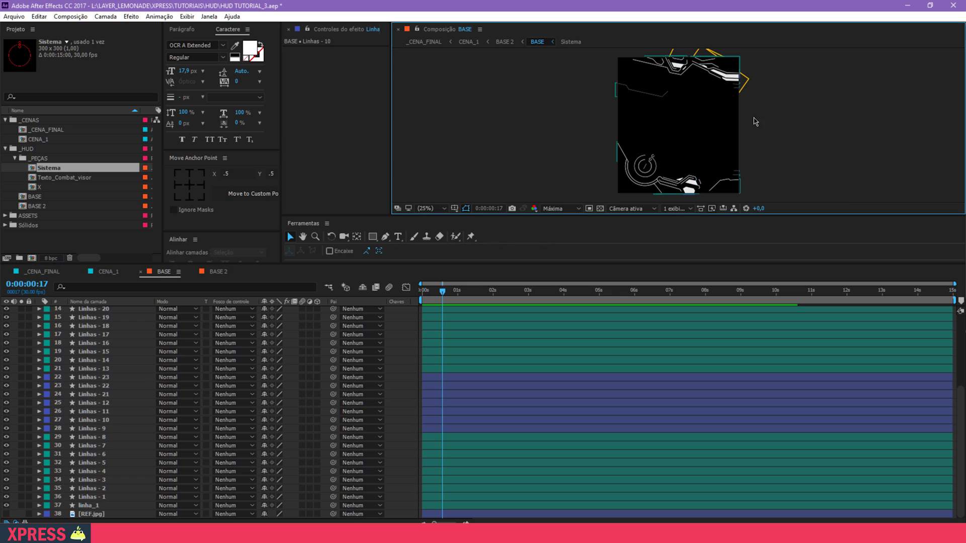
# Step: Shift the Linhas - 12 layer a few frames later in the BASE composition and preview the new timing
pyautogui.click(699, 77)
pyautogui.press('v')
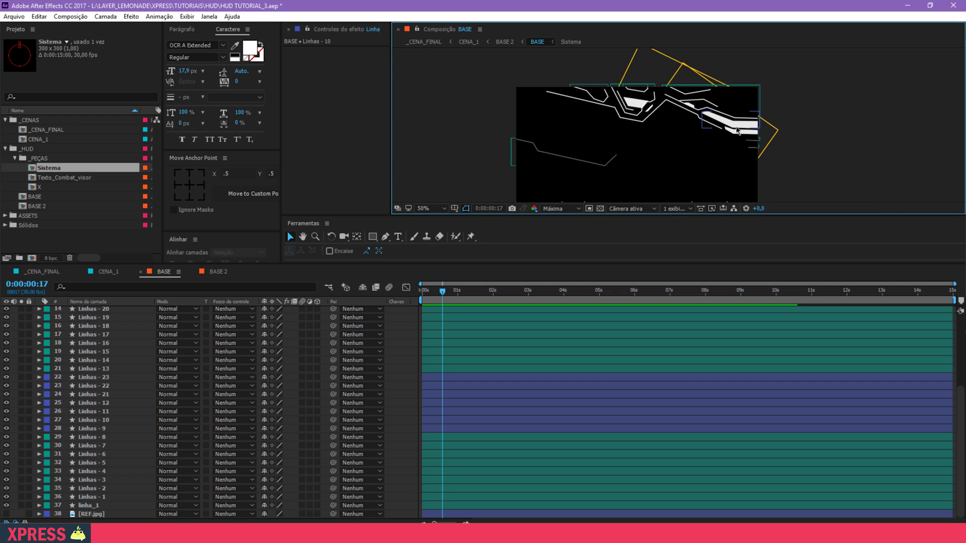
pyautogui.click(490, 411)
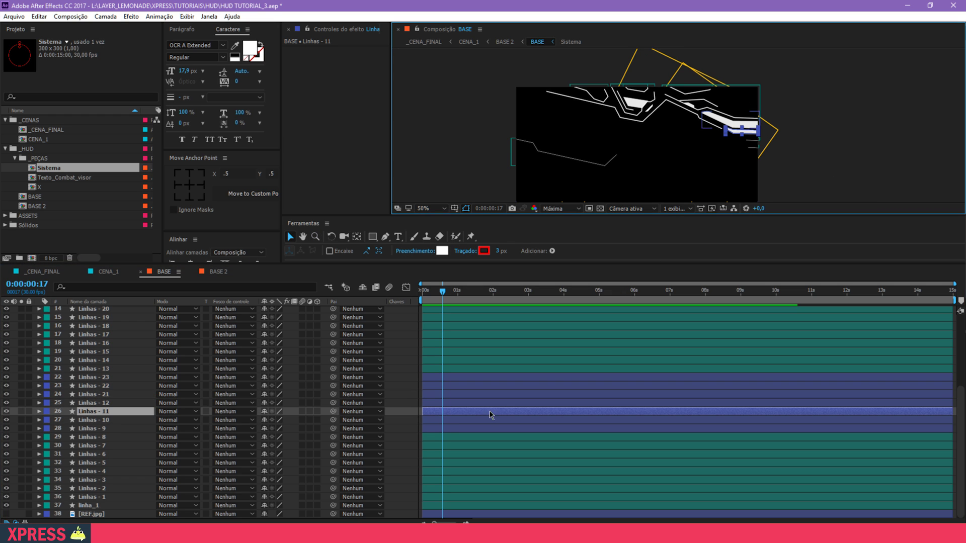
pyautogui.click(449, 402)
pyautogui.hotkey('alt', 'pagedown')
pyautogui.hotkey('alt', 'pagedown')
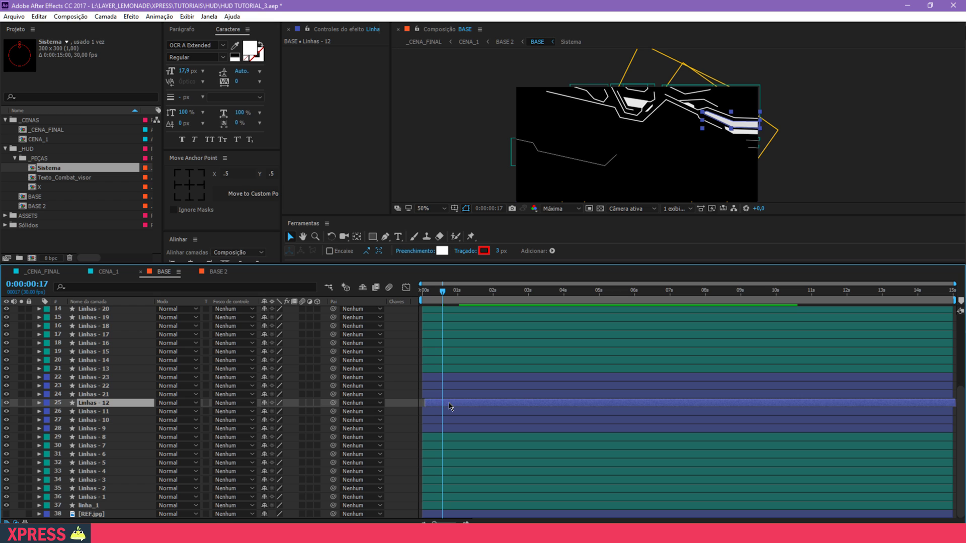
pyautogui.hotkey('alt', 'pagedown')
pyautogui.hotkey('alt', 'pagedown')
pyautogui.press('space')
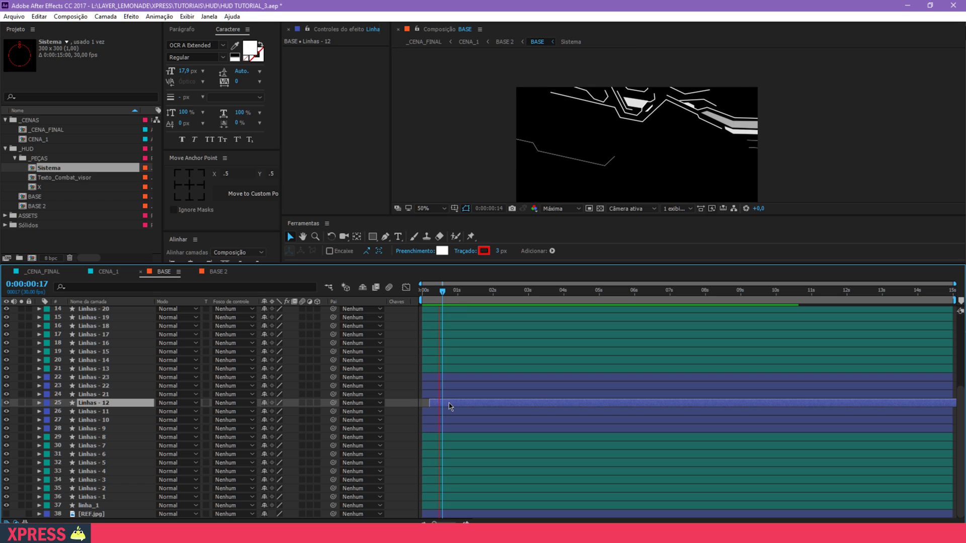
# Step: Open the BASE 2 composition and play its HUD animation from the first frame
pyautogui.click(219, 272)
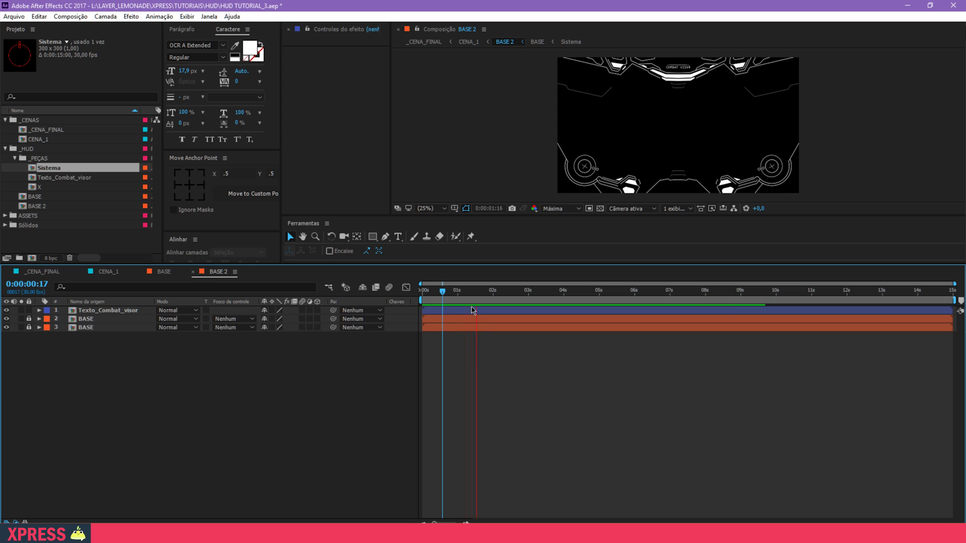
pyautogui.moveTo(443, 291); pyautogui.dragTo(392, 303)
pyautogui.press('space')
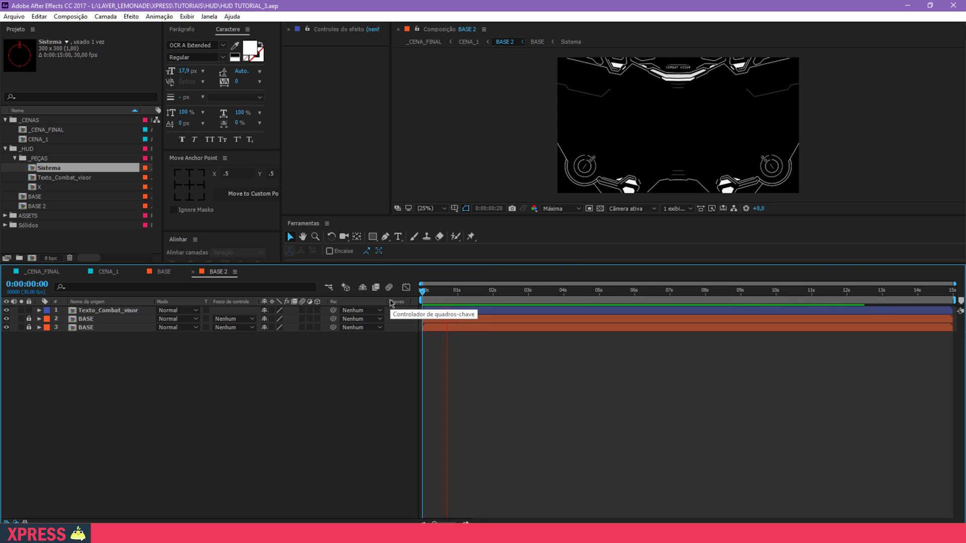
pyautogui.moveTo(466, 292); pyautogui.dragTo(487, 293)
# Step: Shift the Texto_Combat_visor layer a few frames later in BASE 2 and preview the timing
pyautogui.click(117, 305)
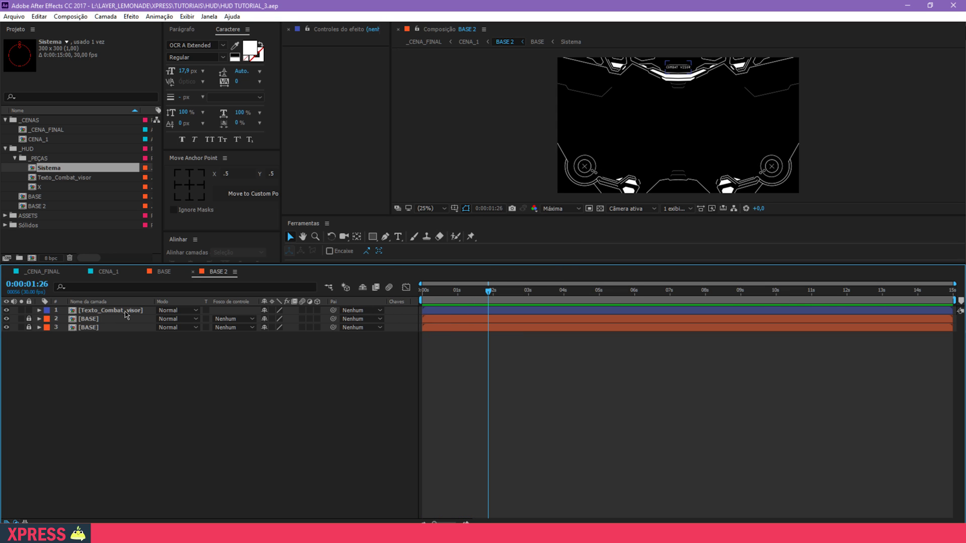
pyautogui.click(124, 303)
pyautogui.click(124, 310)
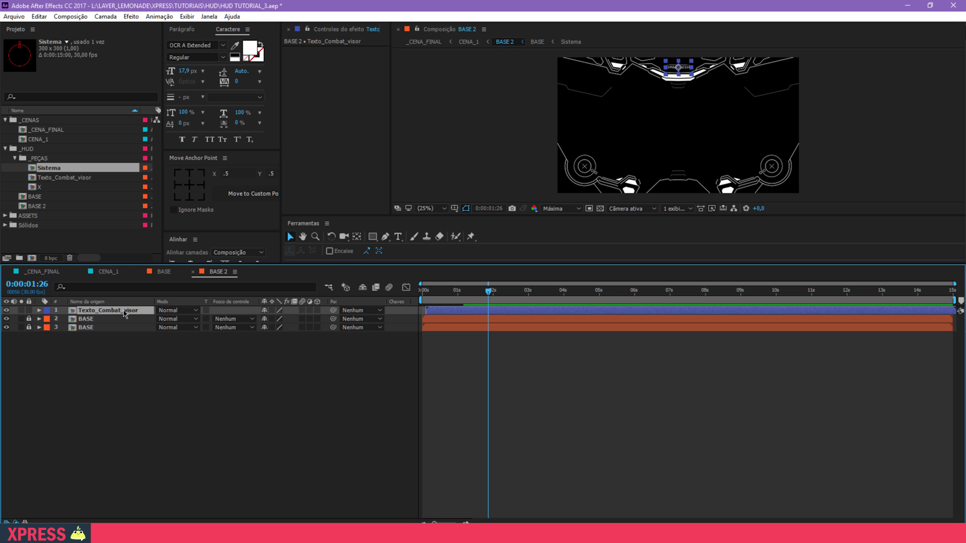
pyautogui.press('space')
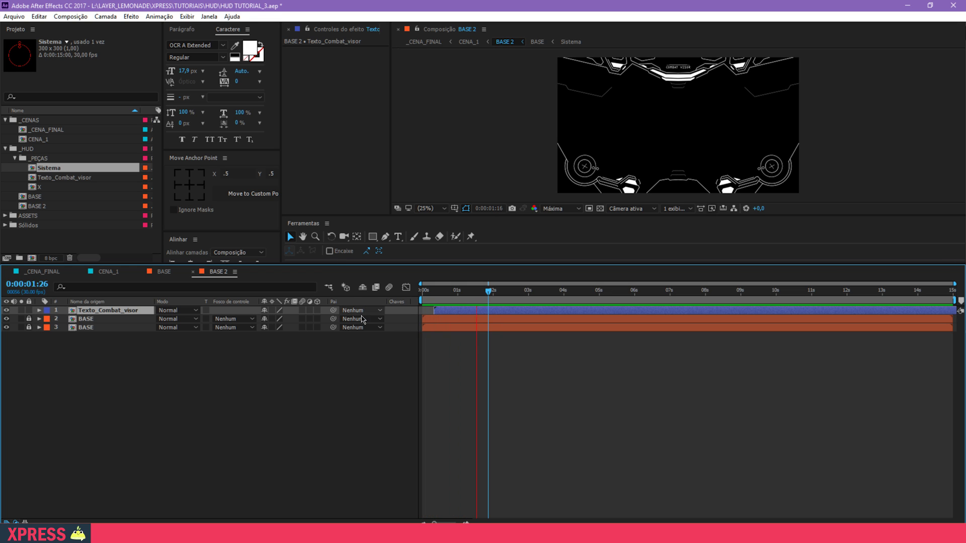
pyautogui.press('space')
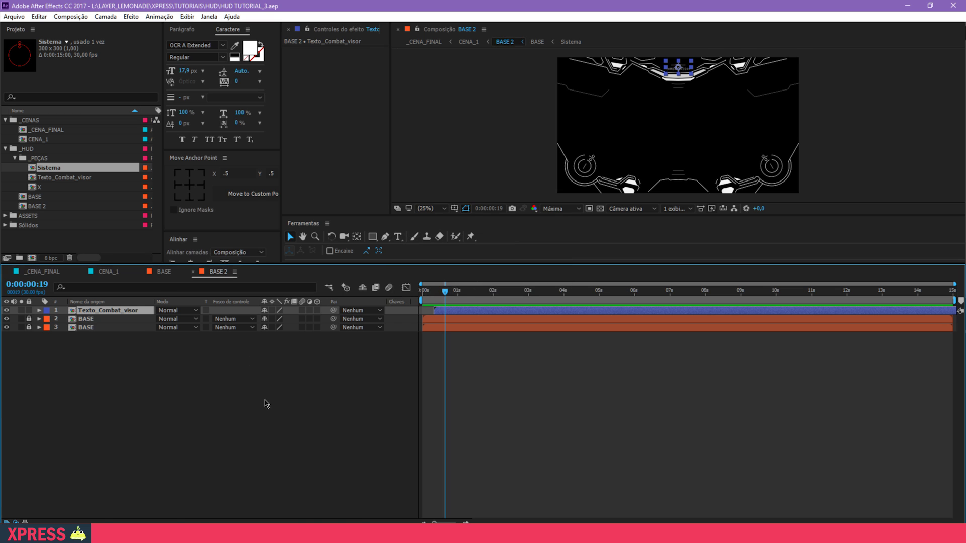
# Step: Return to the BASE composition and look through its layer stack
pyautogui.click(164, 271)
pyautogui.scroll(5, 175, 385)
pyautogui.scroll(-5, 128, 394)
pyautogui.scroll(5, 128, 394)
pyautogui.scroll(-5, 103, 390)
pyautogui.scroll(5, 99, 408)
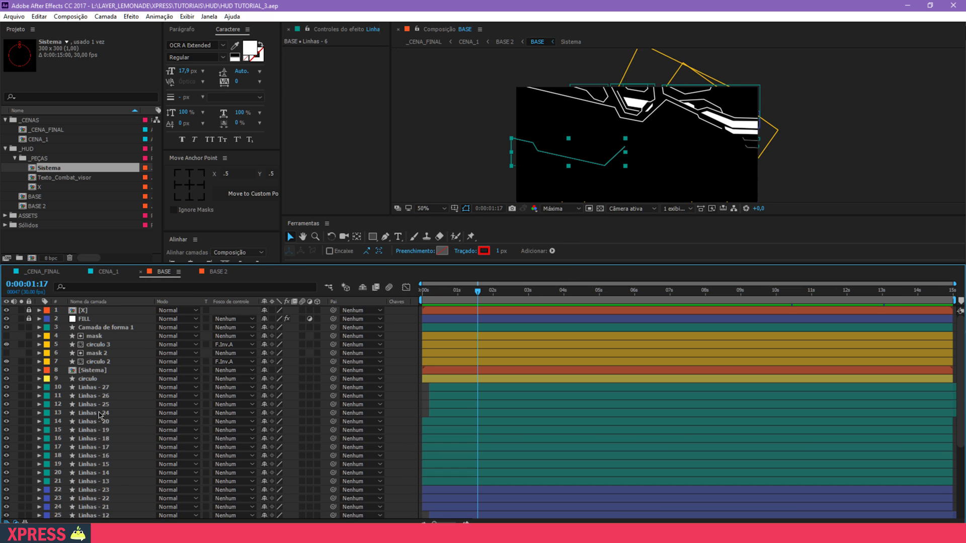
pyautogui.click(89, 481)
pyautogui.keyDown('shift'); pyautogui.click(96, 391); pyautogui.keyUp('shift')
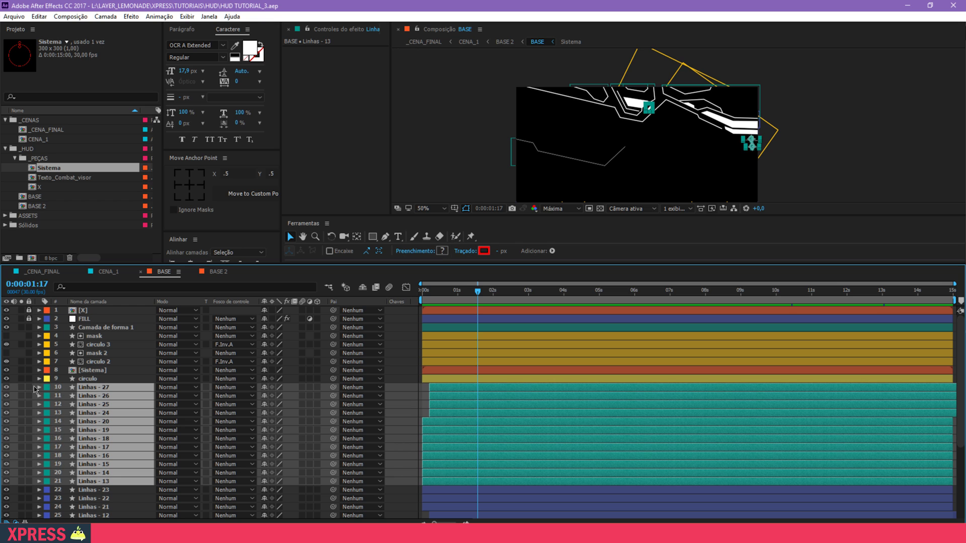
pyautogui.keyDown('shift'); pyautogui.click(104, 328); pyautogui.keyUp('shift')
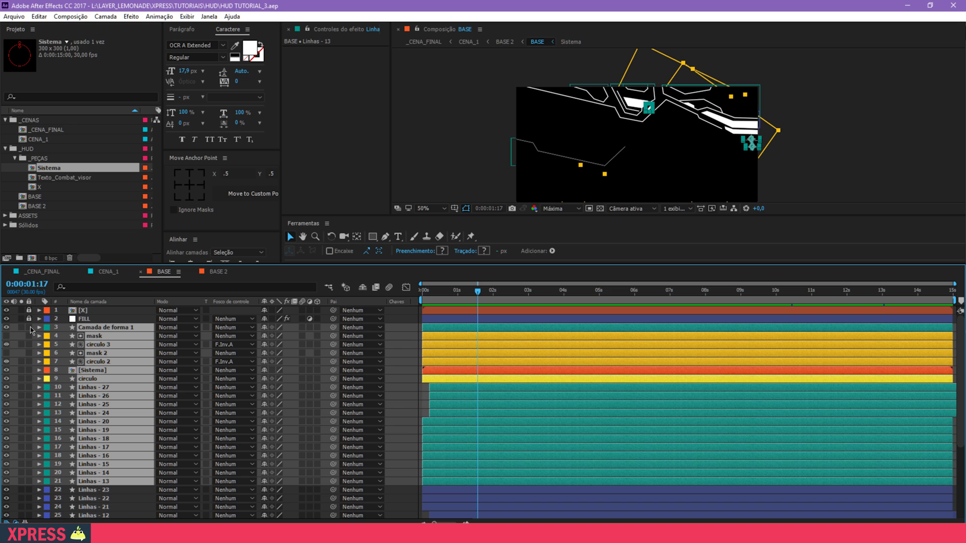
pyautogui.click(121, 491)
# Step: Select the four small line layers Linhas - 24 to Linhas - 27 and set their label colour to ROXO 2
pyautogui.moveTo(804, 162); pyautogui.dragTo(746, 145)
pyautogui.keyDown('ctrl'); pyautogui.click(86, 405); pyautogui.keyUp('ctrl')
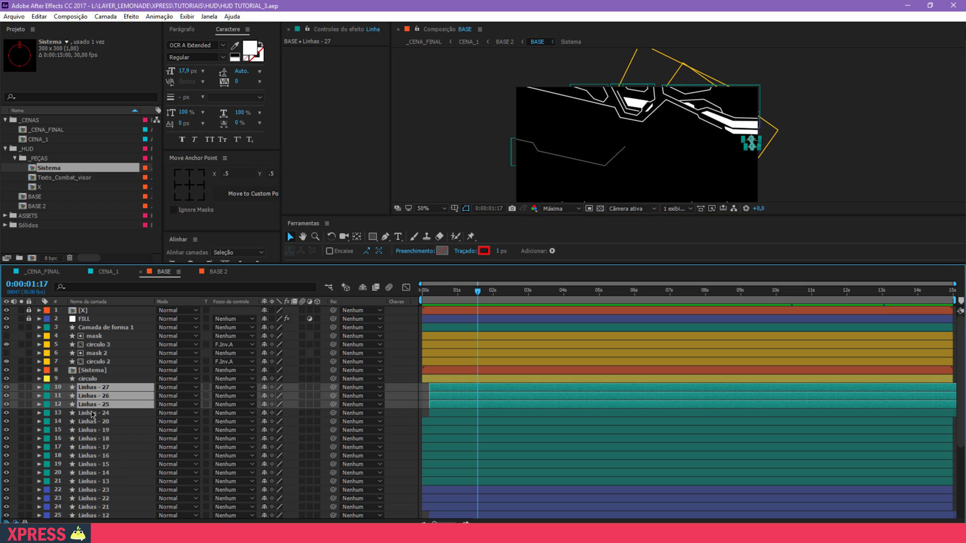
pyautogui.keyDown('ctrl'); pyautogui.click(90, 412); pyautogui.keyUp('ctrl')
pyautogui.press('space')
pyautogui.moveTo(643, 142); pyautogui.dragTo(649, 74)
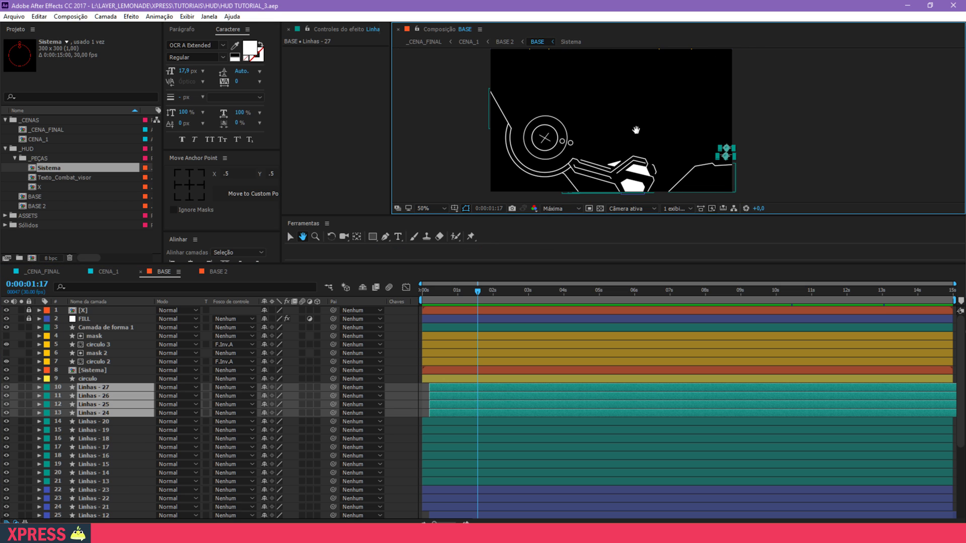
pyautogui.click(46, 390)
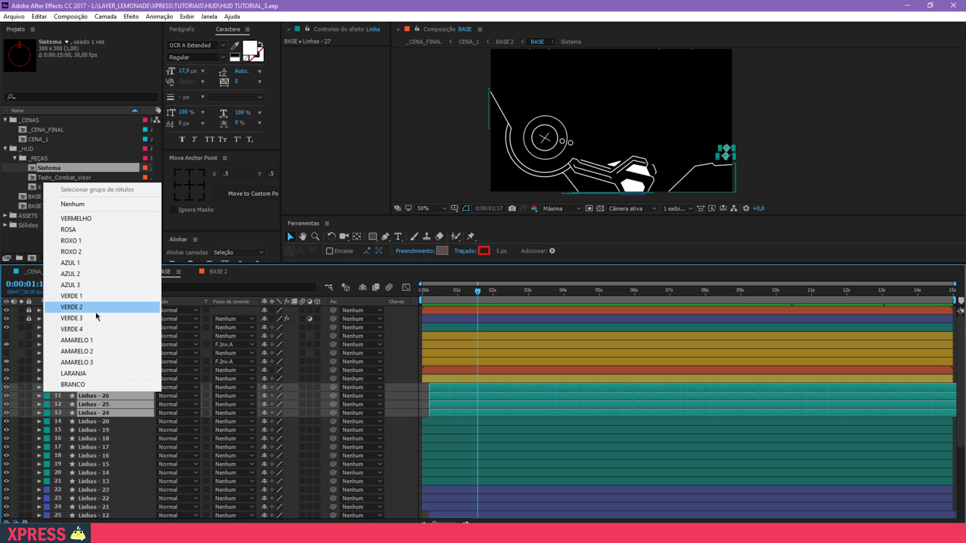
pyautogui.click(97, 310)
pyautogui.click(46, 395)
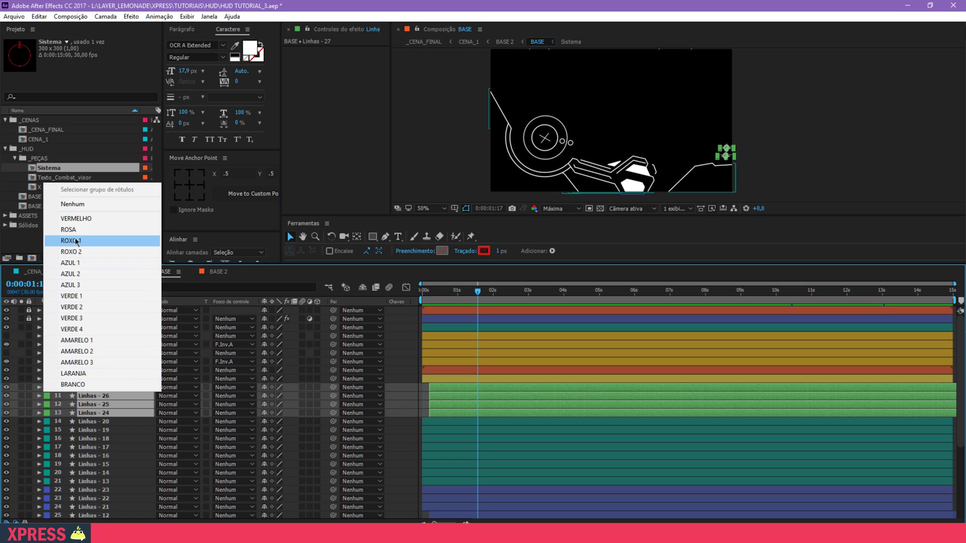
pyautogui.click(74, 253)
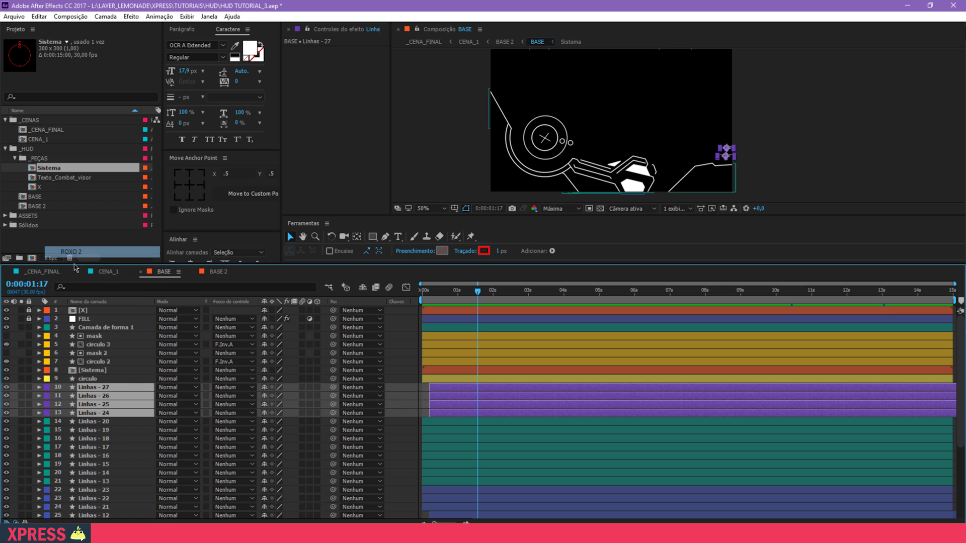
# Step: Lock the layers from Camada de forma 1 down to circulo
pyautogui.click(80, 378)
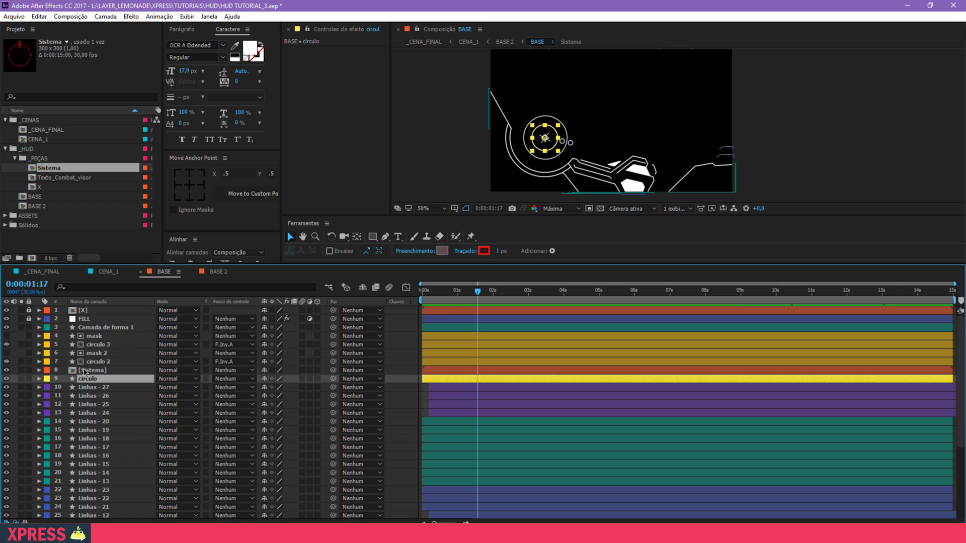
pyautogui.keyDown('shift'); pyautogui.click(85, 328); pyautogui.keyUp('shift')
pyautogui.keyDown('ctrl'); pyautogui.click(83, 328); pyautogui.keyUp('ctrl')
pyautogui.press('F2')
# Step: Select the two thick white bars, Linhas - 11 and Linhas - 12, and set their label colour to VERMELHO
pyautogui.scroll(-3, 83, 383)
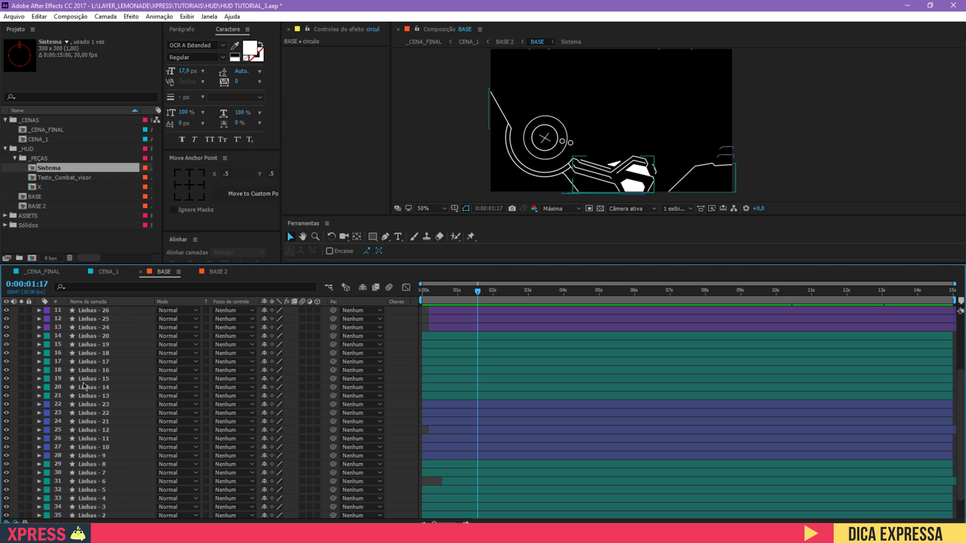
pyautogui.scroll(5, 634, 142)
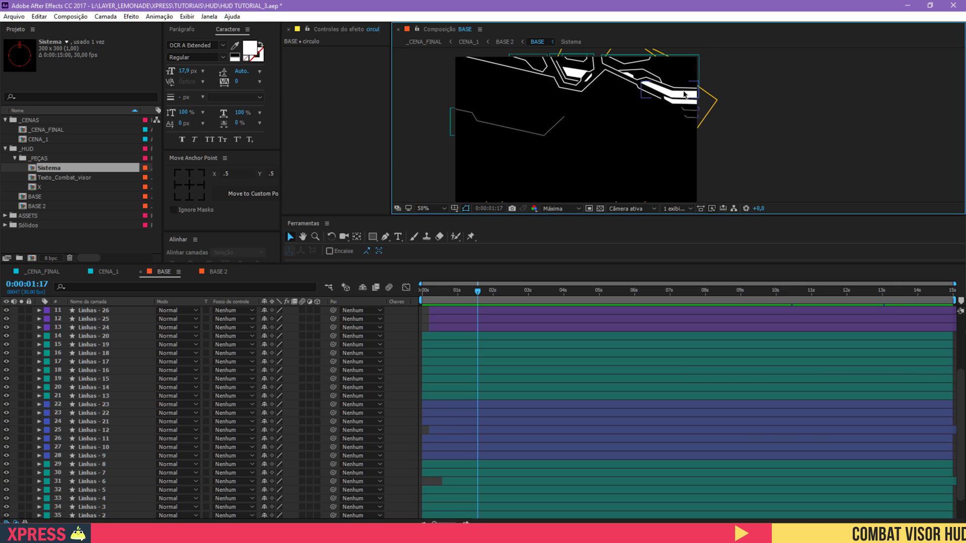
pyautogui.click(679, 103)
pyautogui.keyDown('shift'); pyautogui.click(675, 110); pyautogui.keyUp('shift')
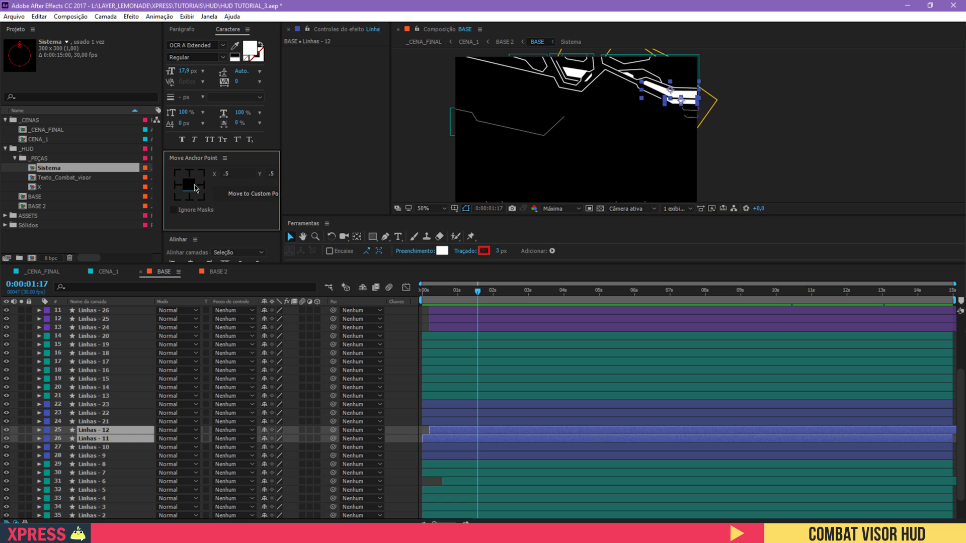
pyautogui.click(699, 156)
pyautogui.moveTo(738, 151); pyautogui.dragTo(720, 234)
pyautogui.press('v')
pyautogui.click(682, 107)
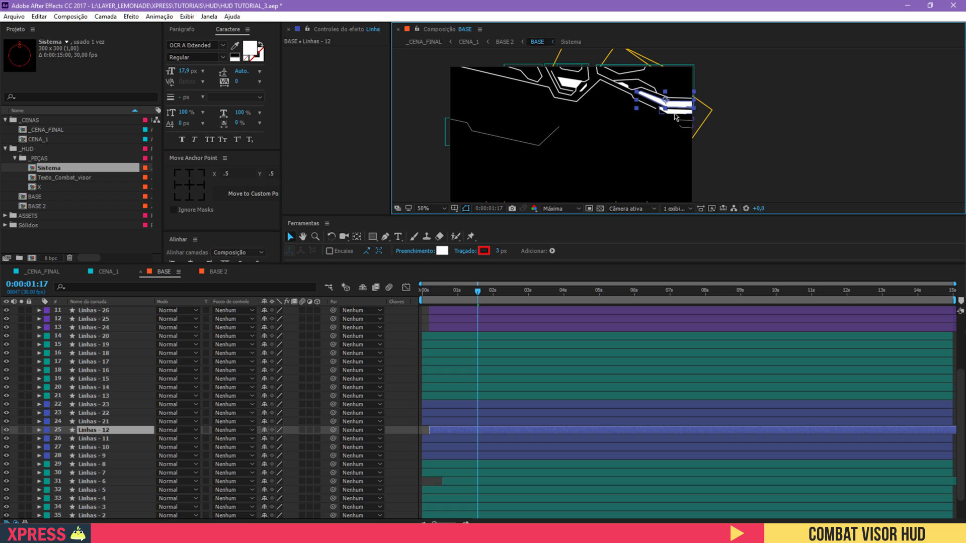
pyautogui.keyDown('shift'); pyautogui.click(676, 115); pyautogui.keyUp('shift')
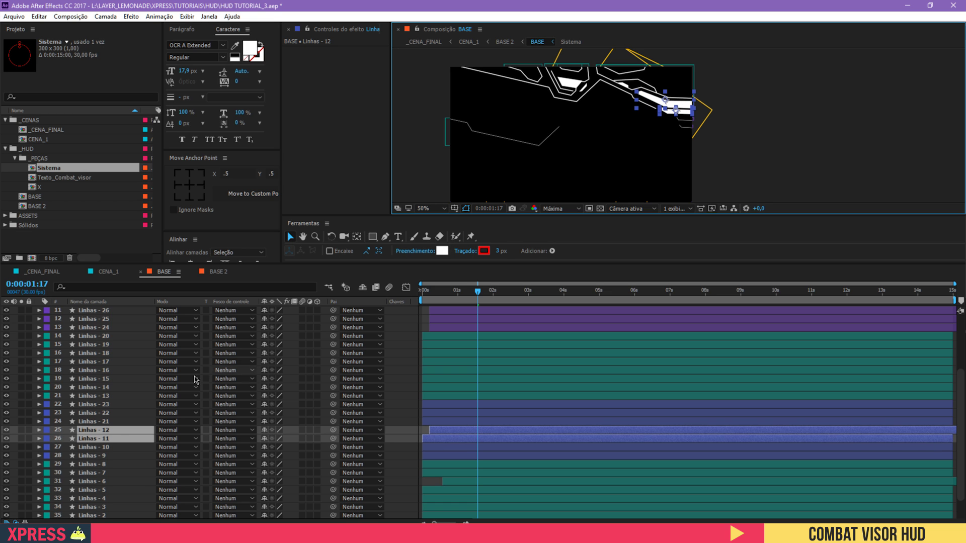
pyautogui.click(46, 430)
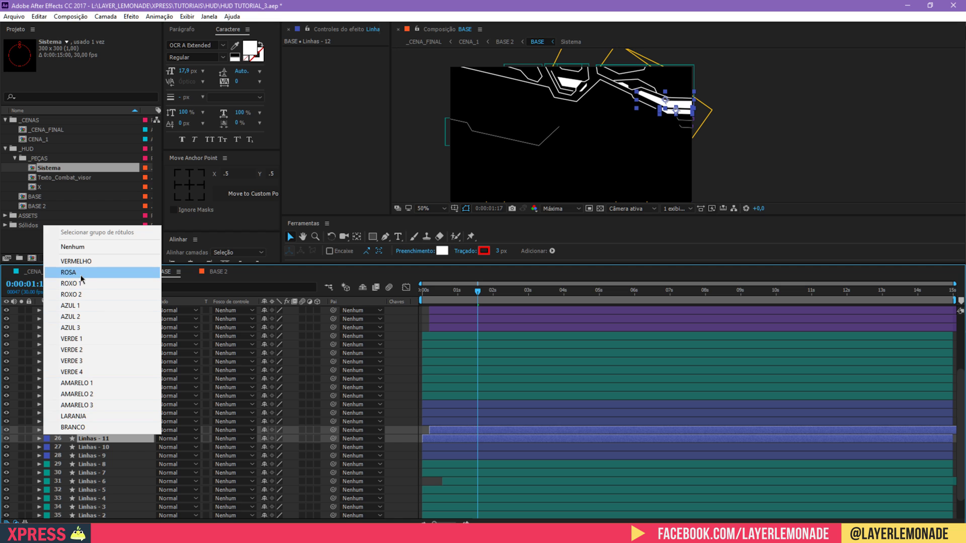
pyautogui.click(71, 261)
# Step: Lock all the line layers from Linhas - 27 down to Linhas - 21
pyautogui.click(80, 423)
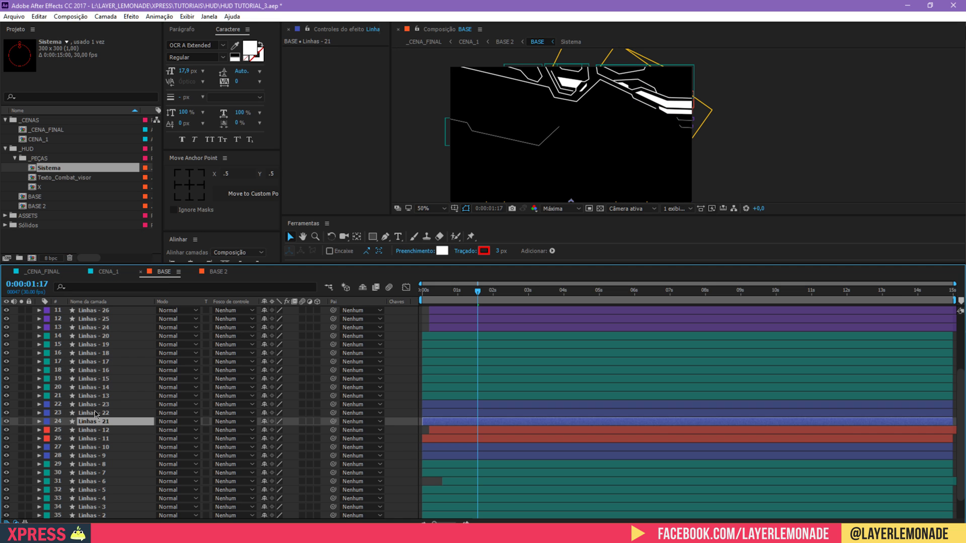
pyautogui.scroll(5, 95, 411)
pyautogui.keyDown('shift'); pyautogui.click(74, 390); pyautogui.keyUp('shift')
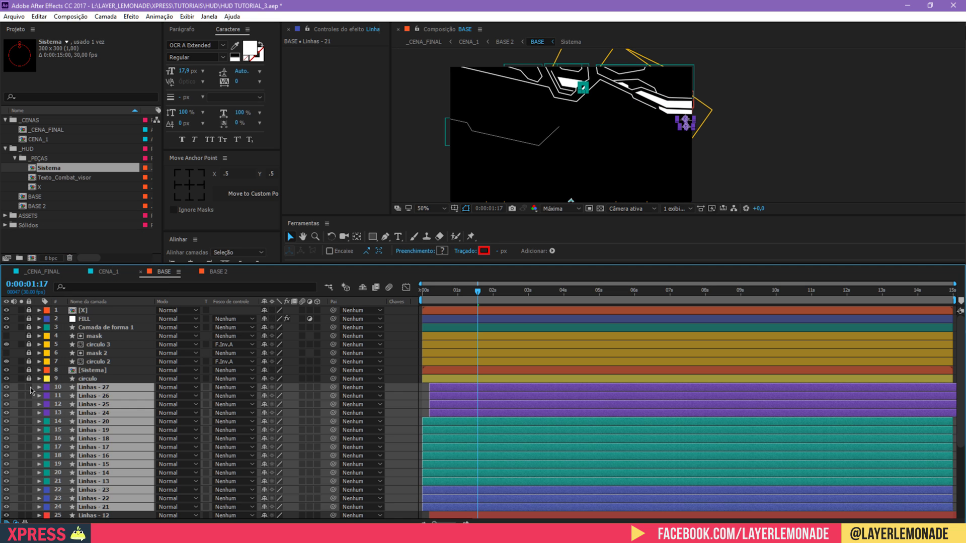
pyautogui.click(29, 388)
# Step: Lock every layer below Linhas - 11, from Linhas - 10 down to [REF.jpg]
pyautogui.scroll(-4, 84, 423)
pyautogui.click(84, 424)
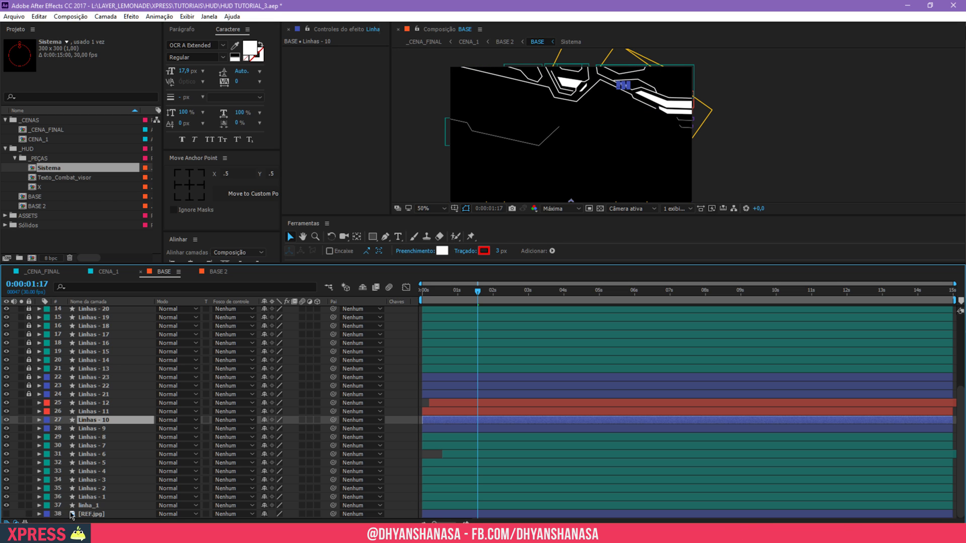
pyautogui.keyDown('shift'); pyautogui.click(35, 514); pyautogui.keyUp('shift')
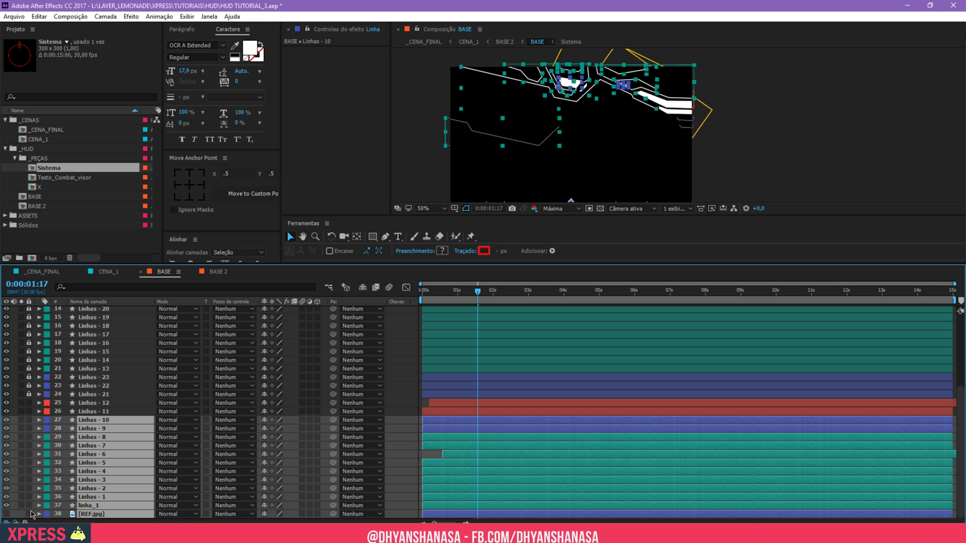
pyautogui.click(28, 514)
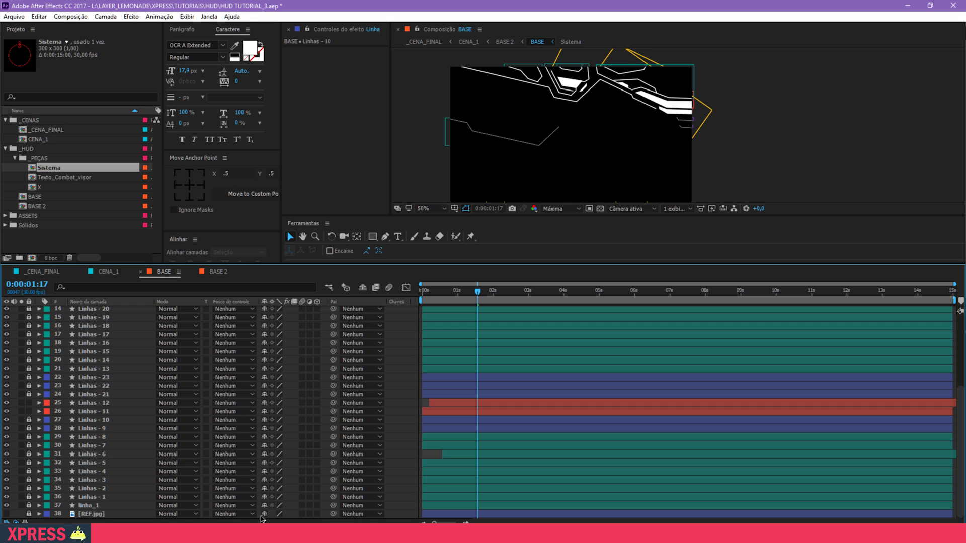
# Step: Turn on hiding of shy layers and mark [REF.jpg] and the locked line layers from Linhas - 10 downward as shy
pyautogui.click(362, 288)
pyautogui.click(272, 513)
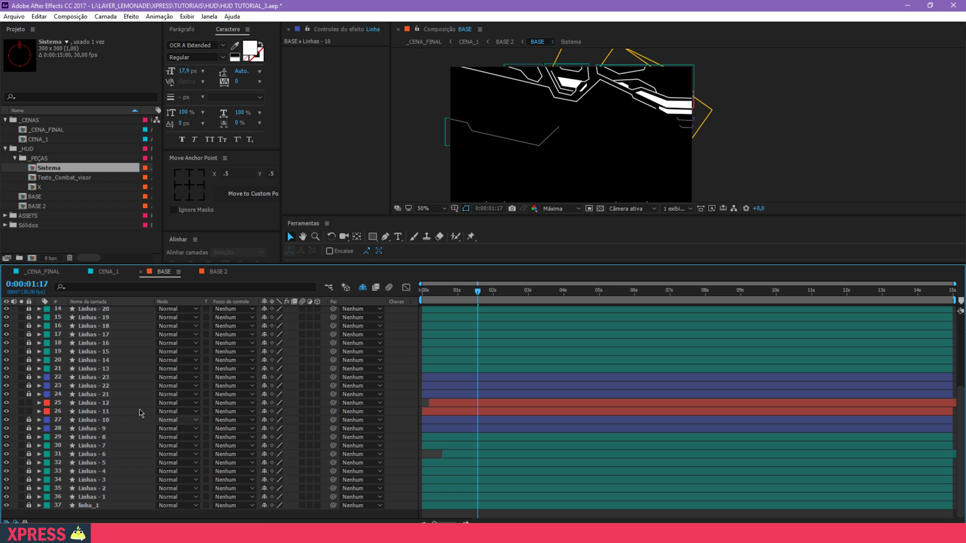
pyautogui.click(264, 420)
pyautogui.click(264, 420)
pyautogui.click(264, 420)
pyautogui.click(265, 421)
pyautogui.click(265, 421)
pyautogui.click(265, 421)
pyautogui.click(265, 421)
pyautogui.click(265, 420)
pyautogui.click(265, 421)
pyautogui.click(265, 421)
pyautogui.scroll(5, 259, 421)
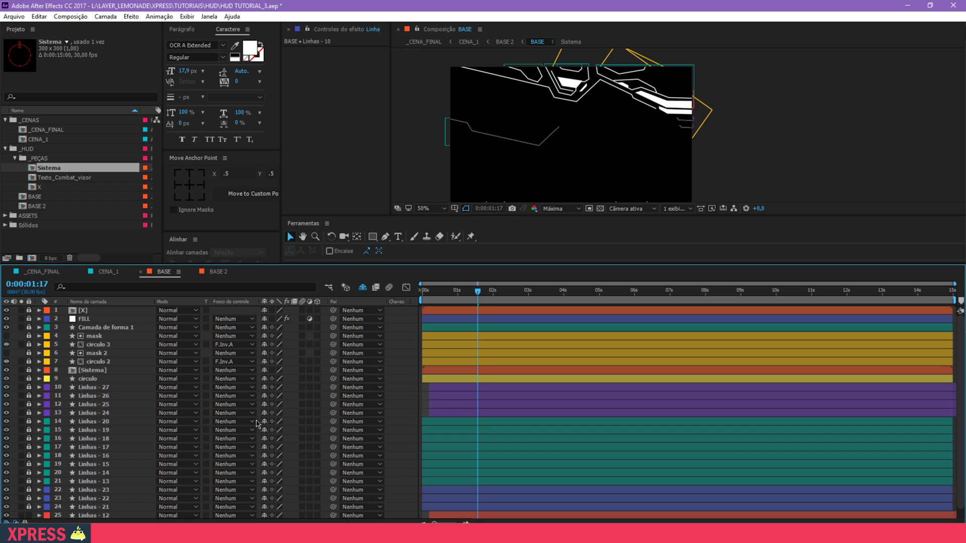
# Step: Mark every layer from [X] down to Linhas - 12 as shy
pyautogui.click(265, 311)
pyautogui.click(266, 311)
pyautogui.click(266, 311)
pyautogui.click(266, 311)
pyautogui.click(266, 311)
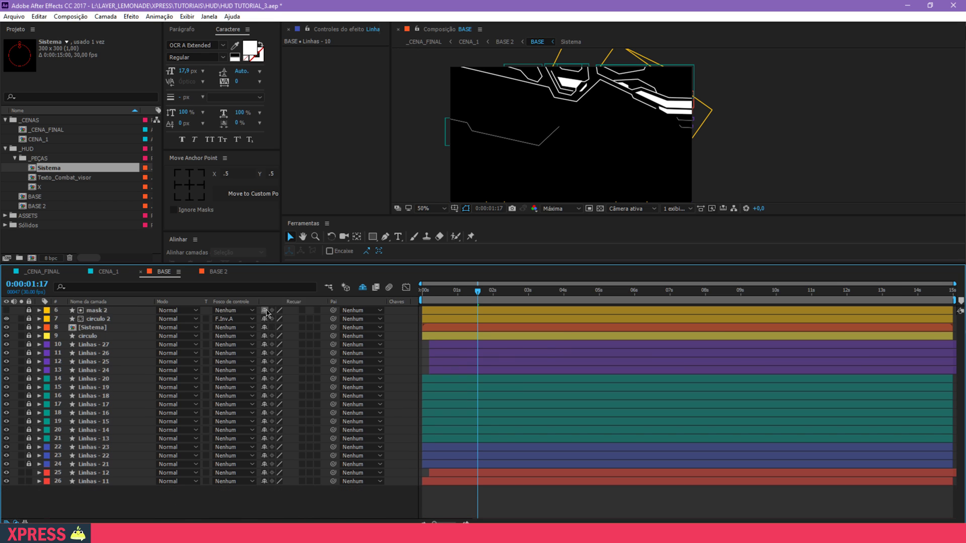
pyautogui.click(264, 311)
pyautogui.click(265, 311)
pyautogui.click(264, 311)
pyautogui.click(265, 311)
pyautogui.click(264, 310)
pyautogui.click(265, 311)
pyautogui.click(265, 311)
pyautogui.click(264, 310)
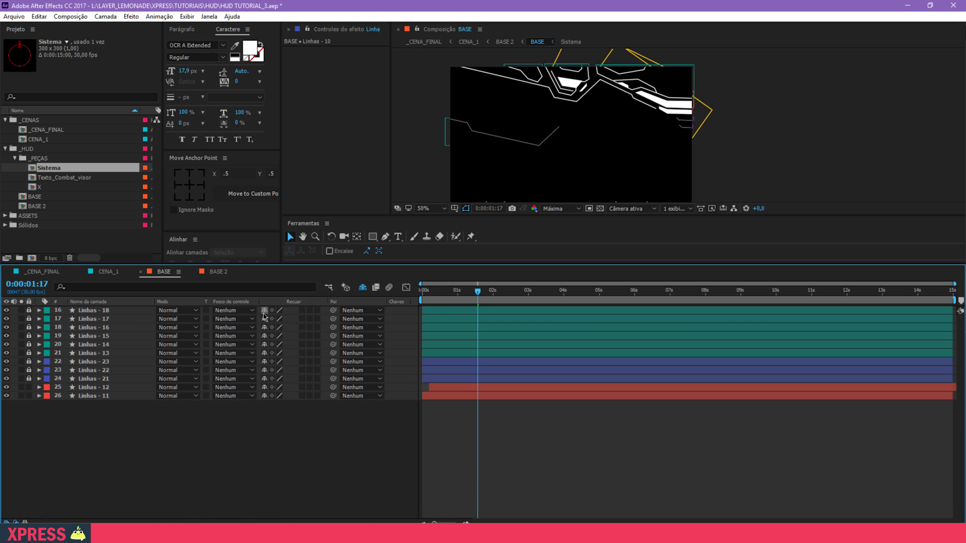
pyautogui.click(264, 311)
pyautogui.click(263, 311)
pyautogui.click(264, 311)
pyautogui.click(263, 311)
pyautogui.click(264, 311)
pyautogui.click(264, 311)
pyautogui.click(264, 311)
pyautogui.click(264, 311)
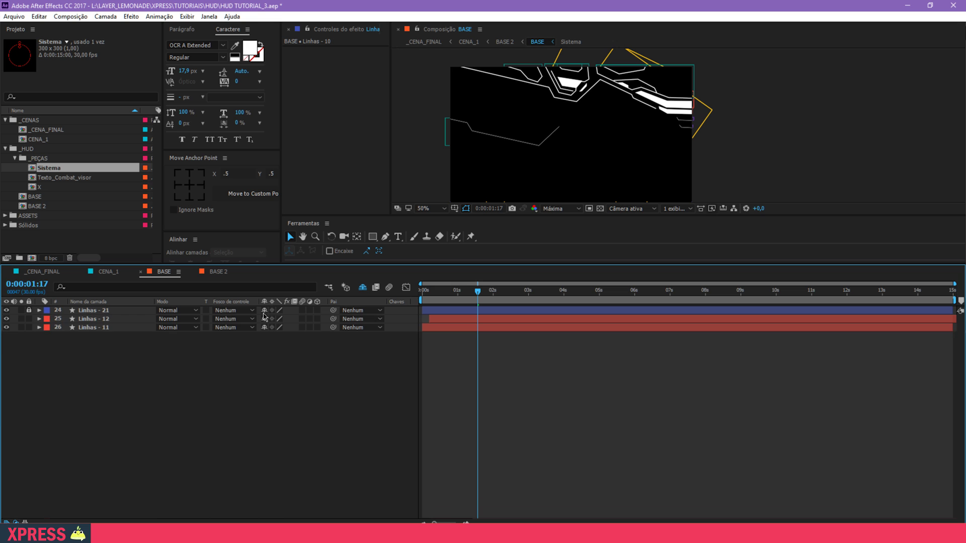
pyautogui.click(264, 310)
pyautogui.click(264, 311)
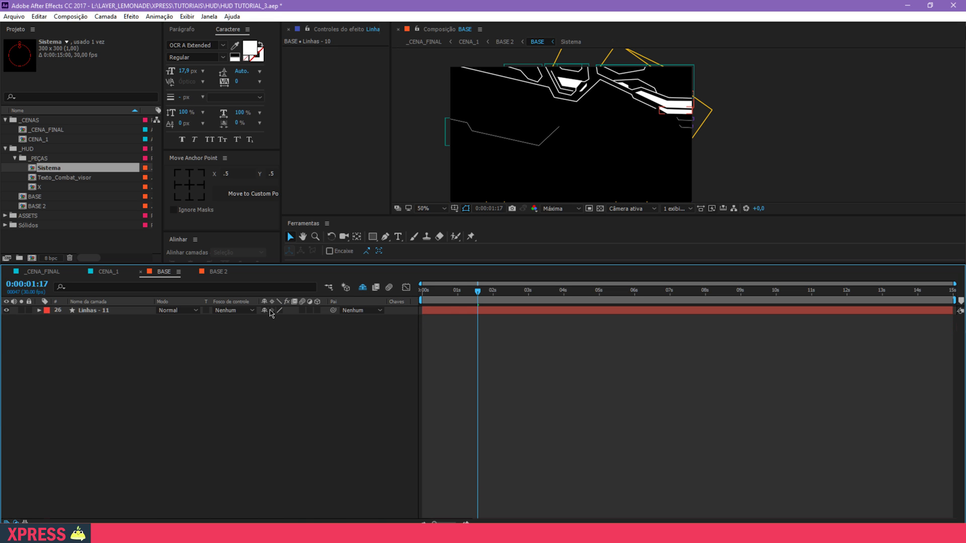
# Step: Reveal the shy layers, then unlock Linhas - 27 through Linhas - 24 and remove their shy setting
pyautogui.click(362, 287)
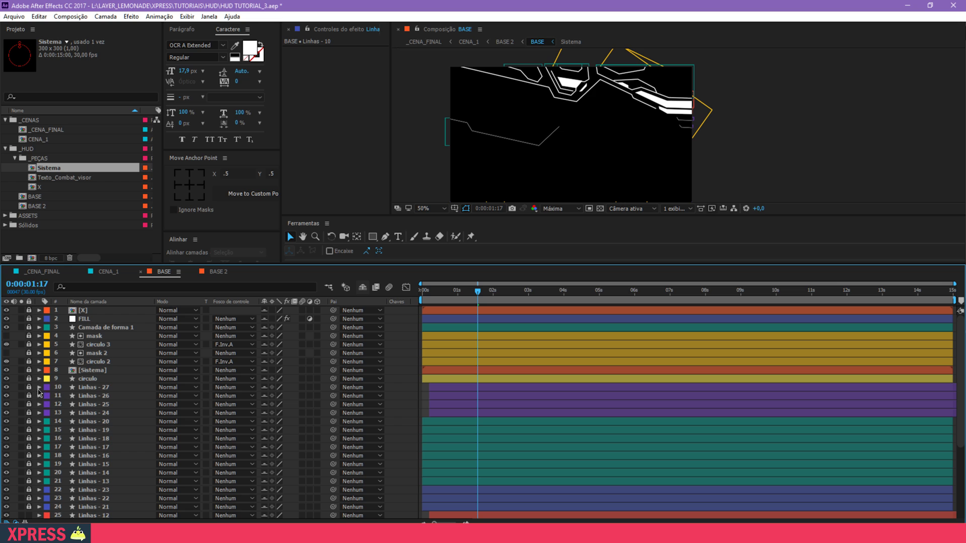
pyautogui.moveTo(28, 387); pyautogui.dragTo(29, 413)
pyautogui.click(93, 387)
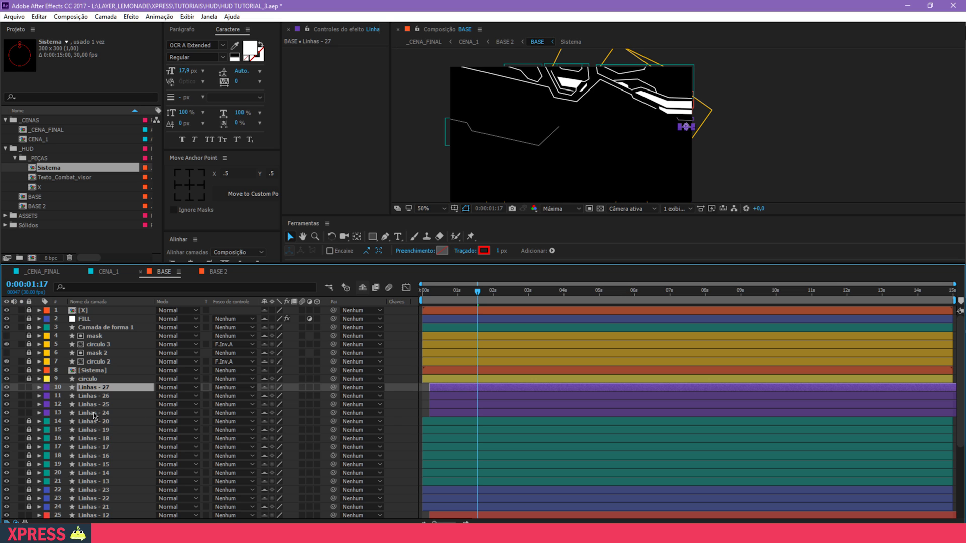
pyautogui.keyDown('shift'); pyautogui.click(93, 412); pyautogui.keyUp('shift')
pyautogui.moveTo(264, 388); pyautogui.dragTo(264, 412)
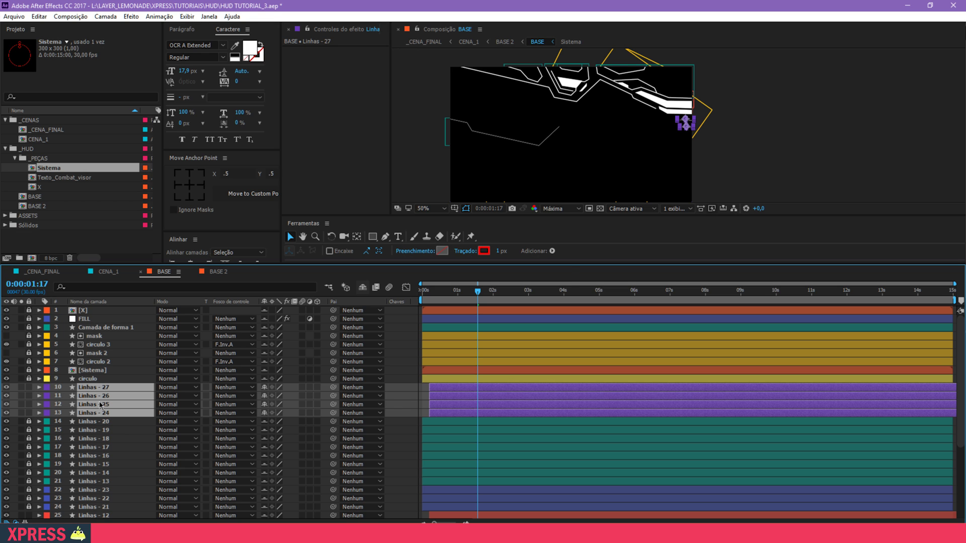
# Step: Remove the shy setting from Linhas - 12 and hide the shy layers again
pyautogui.scroll(-5, 100, 423)
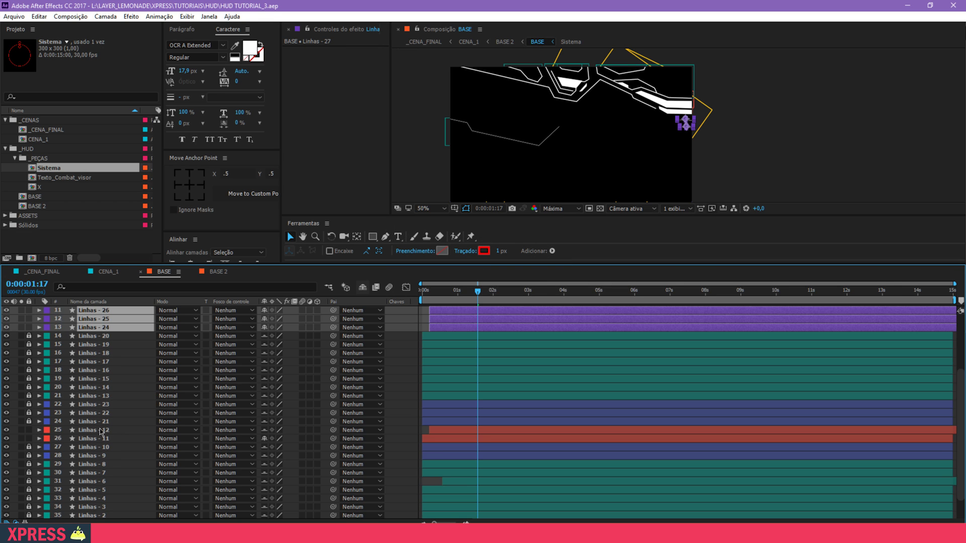
pyautogui.scroll(-2, 100, 431)
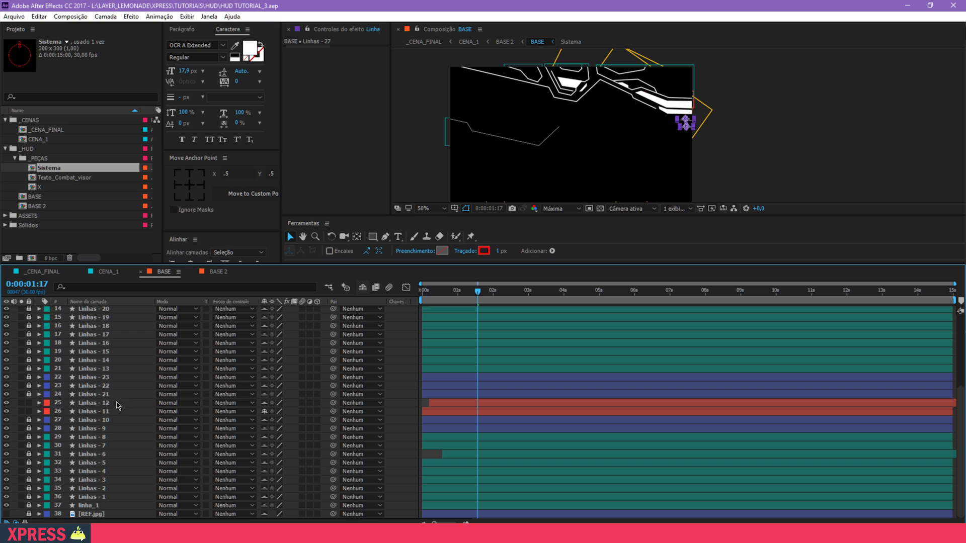
pyautogui.click(106, 404)
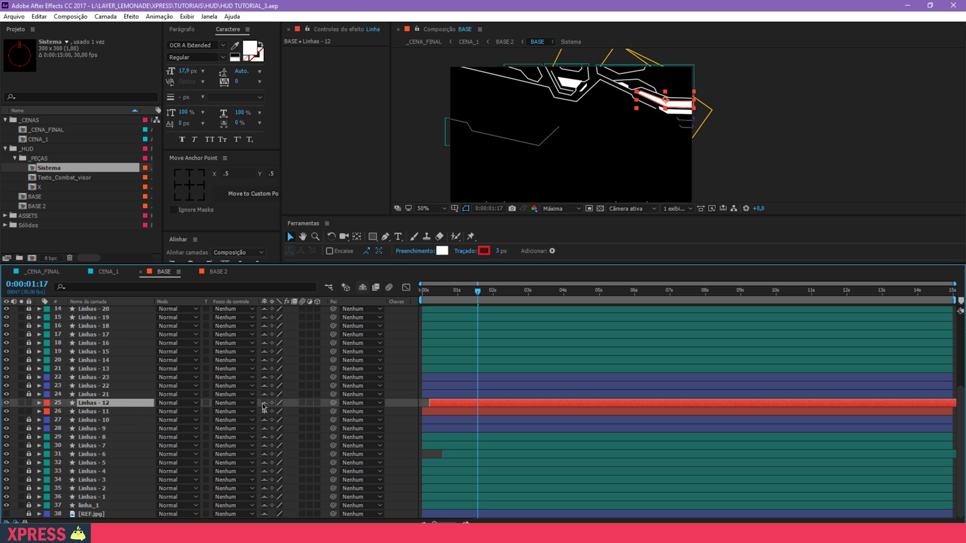
pyautogui.click(362, 287)
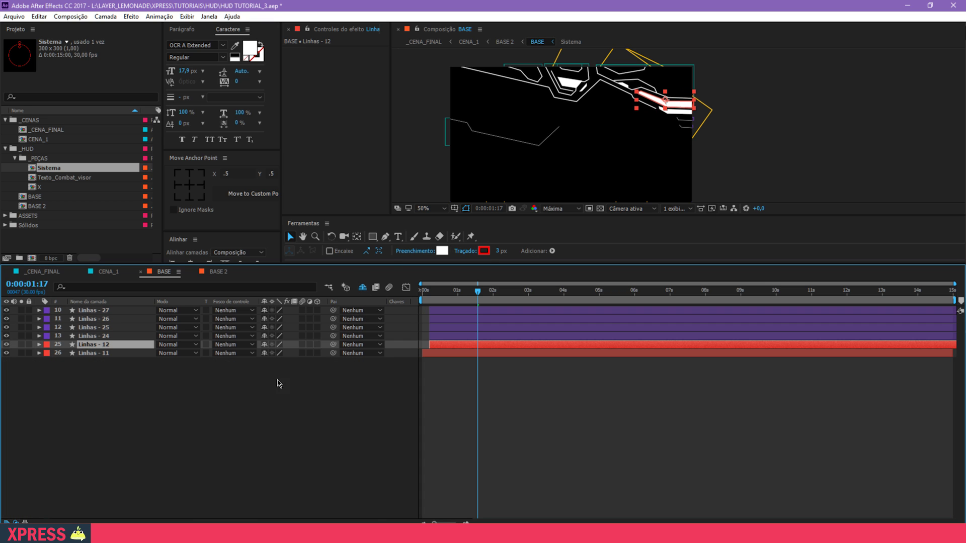
pyautogui.click(195, 411)
# Step: Add Position keyframes at 0:00:01:20 to the six layers Linhas - 27 to Linhas - 24, Linhas - 12 and Linhas - 11
pyautogui.moveTo(485, 298); pyautogui.dragTo(417, 308)
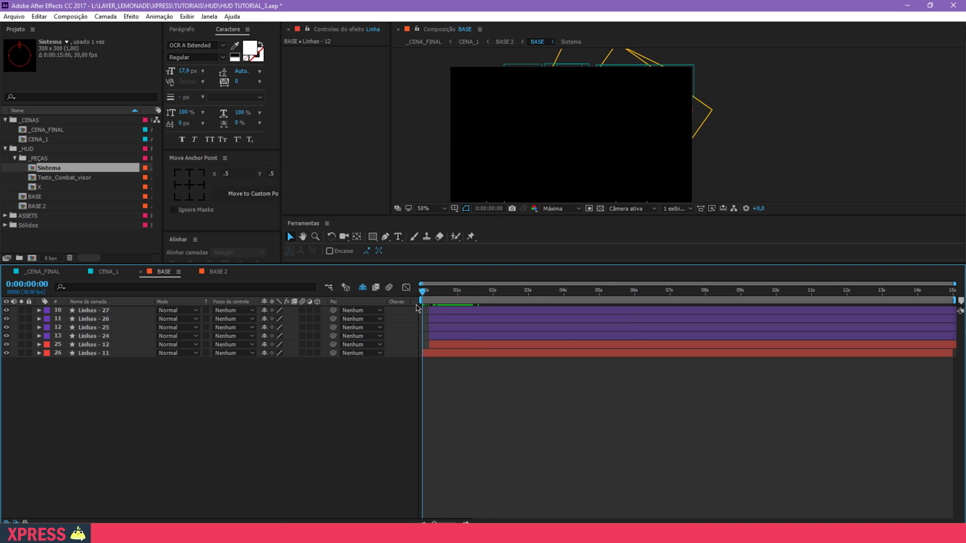
pyautogui.hotkey('shift', 'pagedown')
pyautogui.hotkey('shift', 'pagedown')
pyautogui.hotkey('shift', 'pagedown')
pyautogui.hotkey('shift', 'pagedown')
pyautogui.hotkey('shift', 'pagedown')
pyautogui.hotkey('shift', 'pageup')
pyautogui.hotkey('shift', 'pageup')
pyautogui.hotkey('shift', 'pageup')
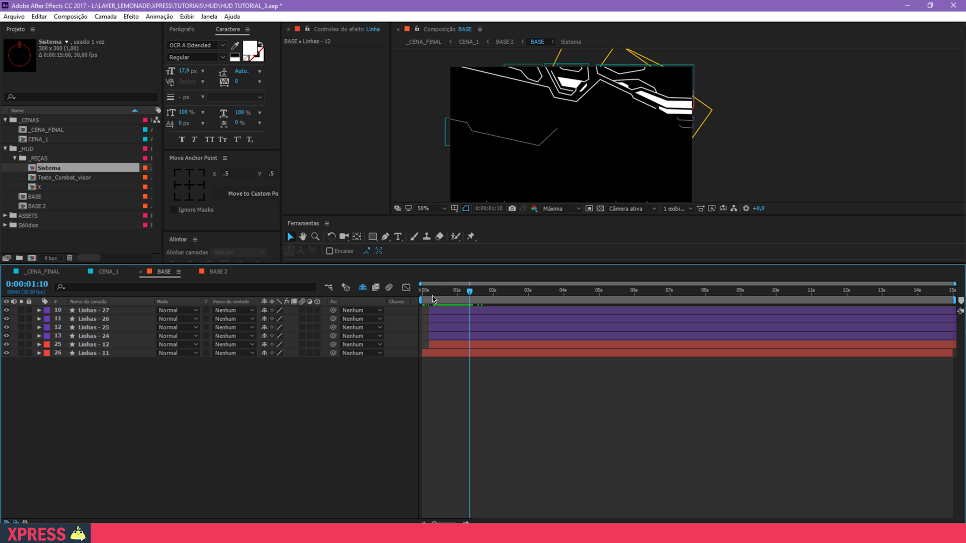
pyautogui.hotkey('shift', 'pagedown')
pyautogui.hotkey('shift', 'pagedown')
pyautogui.hotkey('shift', 'pagedown')
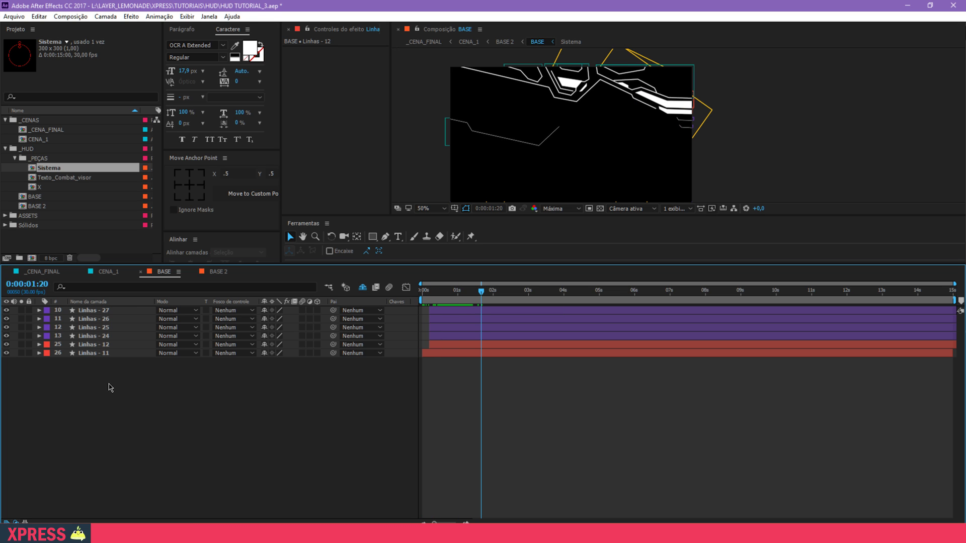
pyautogui.moveTo(108, 384); pyautogui.dragTo(98, 308)
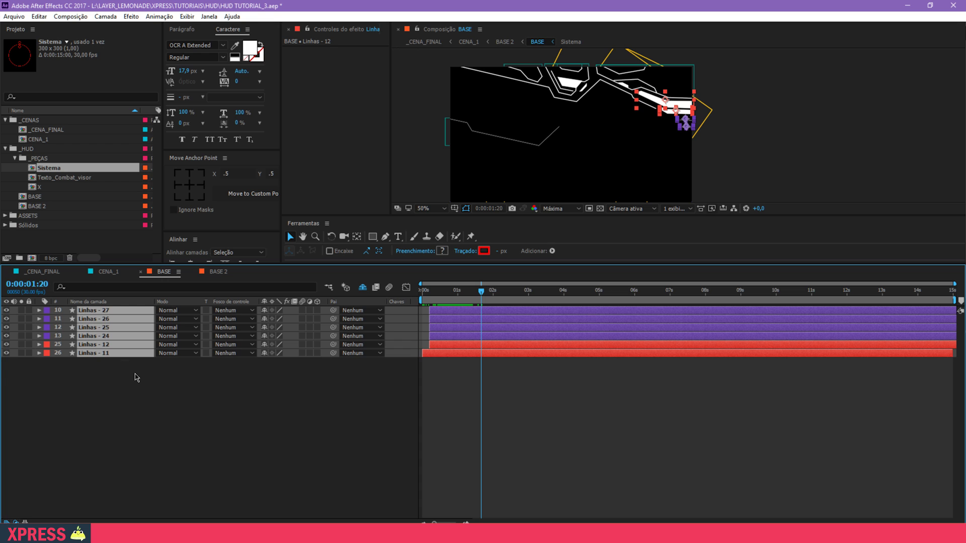
pyautogui.hotkey('alt', 'shift', 'p')
# Step: At 0:00:02:20, move the six selected layers down together by 88 px, placing Linhas - 27 at Position 937,5, 324,8
pyautogui.hotkey('shift', 'pagedown')
pyautogui.hotkey('shift', 'pagedown')
pyautogui.hotkey('shift', 'pagedown')
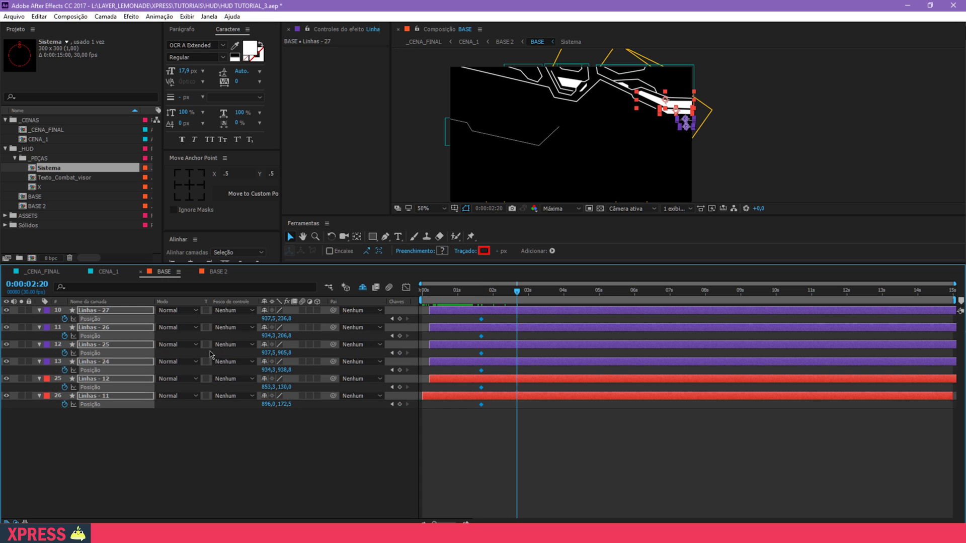
pyautogui.moveTo(283, 320); pyautogui.dragTo(329, 318)
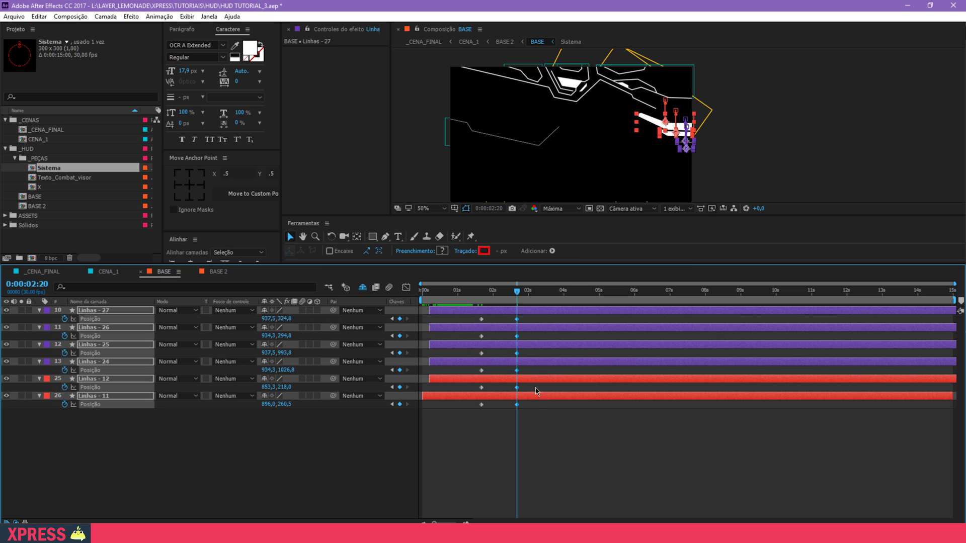
# Step: Add Position keyframes at 0:00:03:20 to the six layers to hold their lowered position
pyautogui.hotkey('shift', 'pagedown')
pyautogui.hotkey('shift', 'pagedown')
pyautogui.hotkey('shift', 'pagedown')
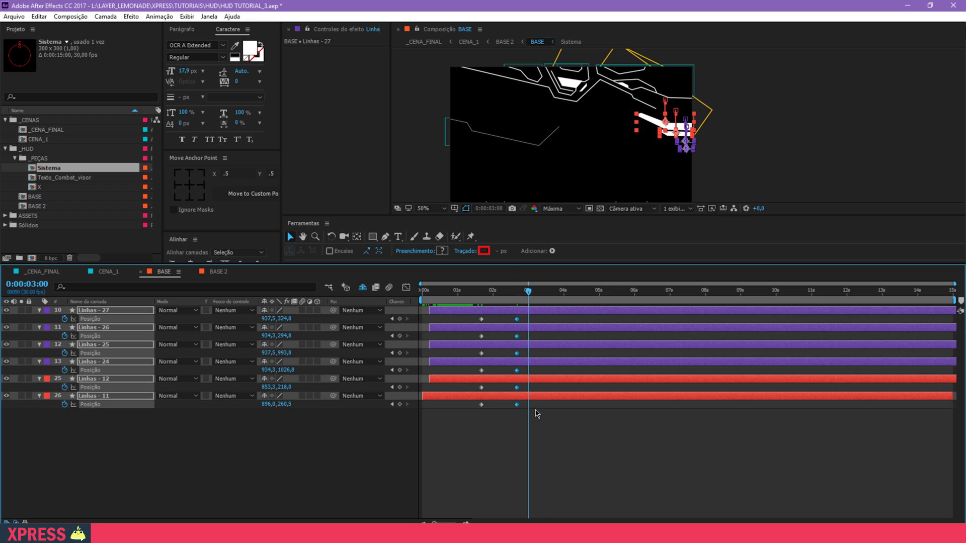
pyautogui.hotkey('alt', 'shift', 'p')
# Step: Copy the first Position keyframes of all six layers to 0:00:04:20 using Motion 2's Clone
pyautogui.hotkey('shift', 'pagedown')
pyautogui.hotkey('shift', 'pagedown')
pyautogui.hotkey('shift', 'pagedown')
pyautogui.moveTo(496, 413); pyautogui.dragTo(463, 320)
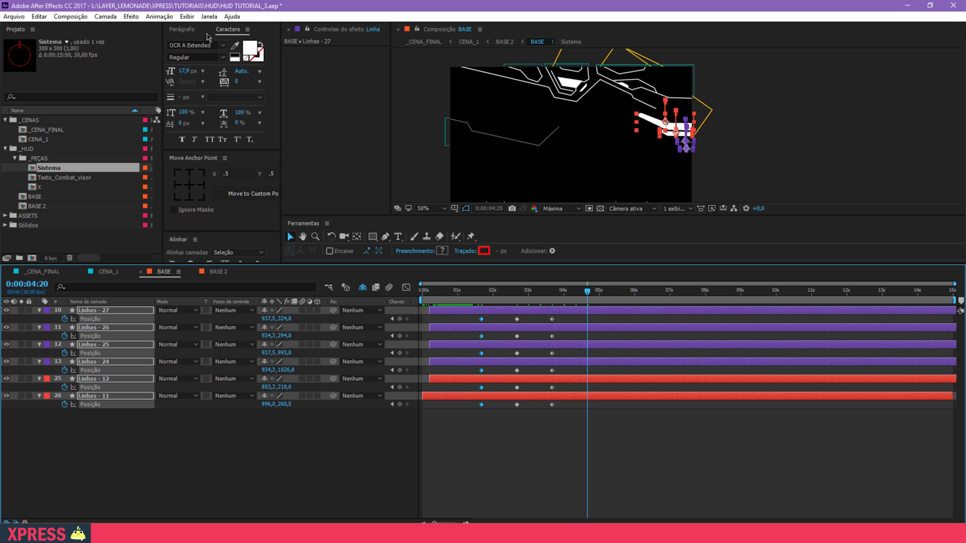
pyautogui.click(209, 16)
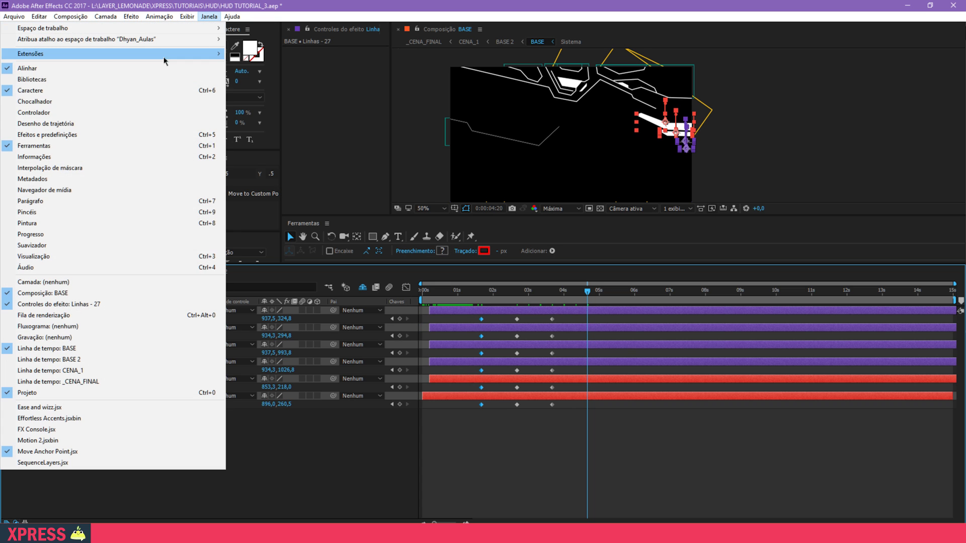
pyautogui.click(99, 439)
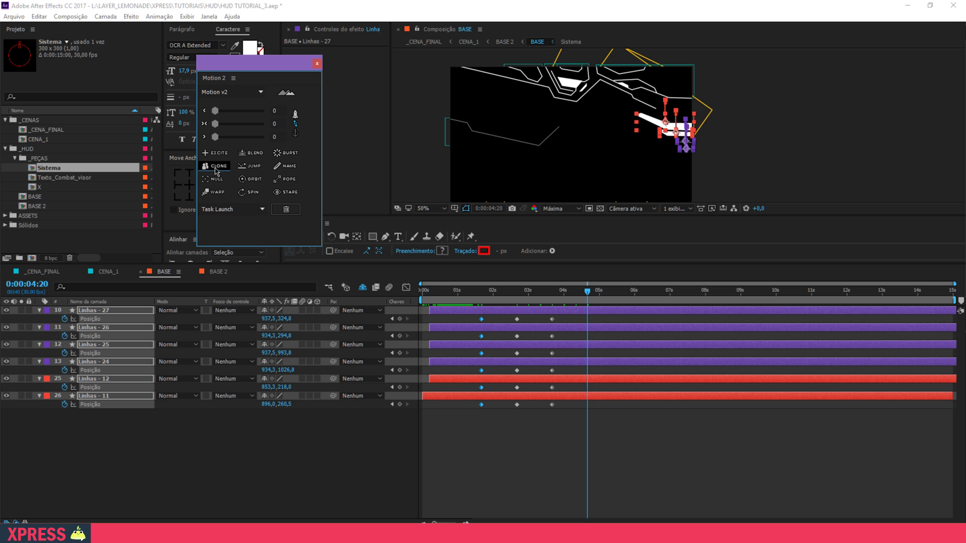
pyautogui.click(215, 166)
pyautogui.click(316, 63)
# Step: Ease all Position keyframes of the six layers and sharpen their speed curves to peaks of about 390 px/s
pyautogui.moveTo(669, 428); pyautogui.dragTo(452, 314)
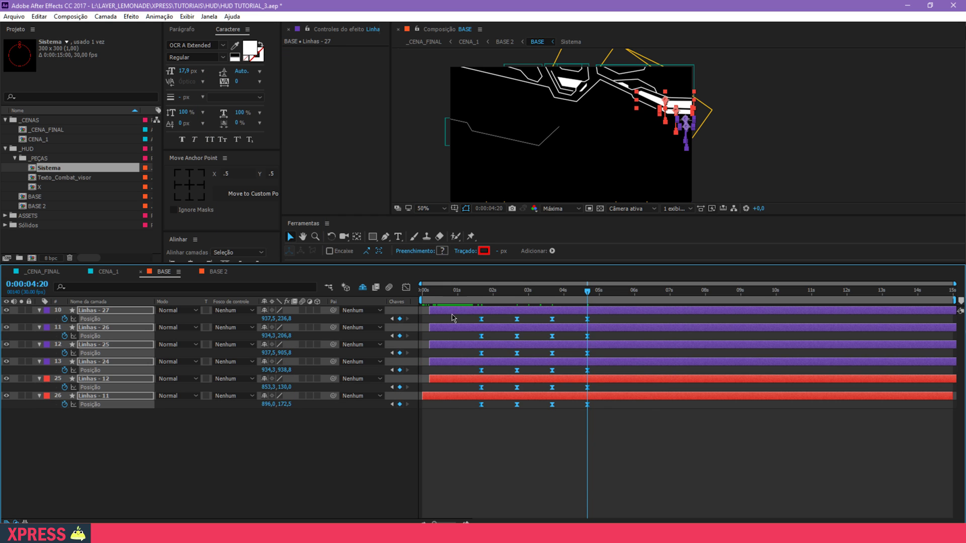
pyautogui.hotkey('shift', 'F3')
pyautogui.moveTo(455, 460); pyautogui.dragTo(638, 503)
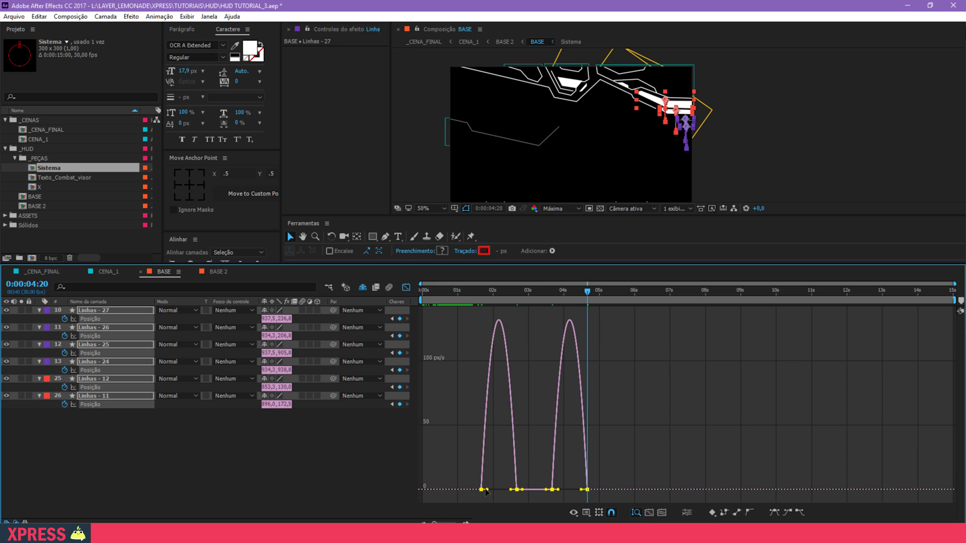
pyautogui.moveTo(488, 490); pyautogui.dragTo(459, 425)
# Step: Preview the eased movement, check it with the whole composition in view, and close the graph editor
pyautogui.press('space')
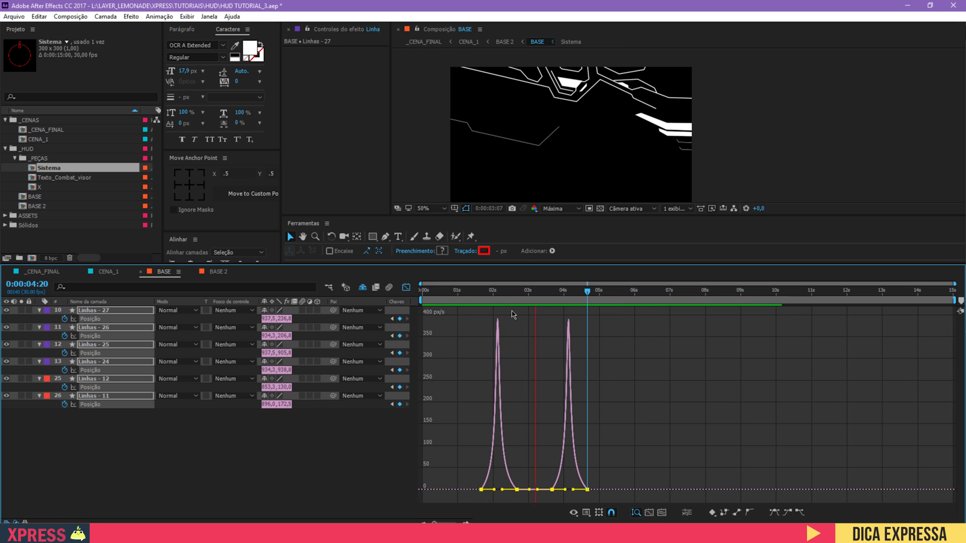
pyautogui.click(427, 209)
pyautogui.click(438, 221)
pyautogui.moveTo(504, 294); pyautogui.dragTo(514, 300)
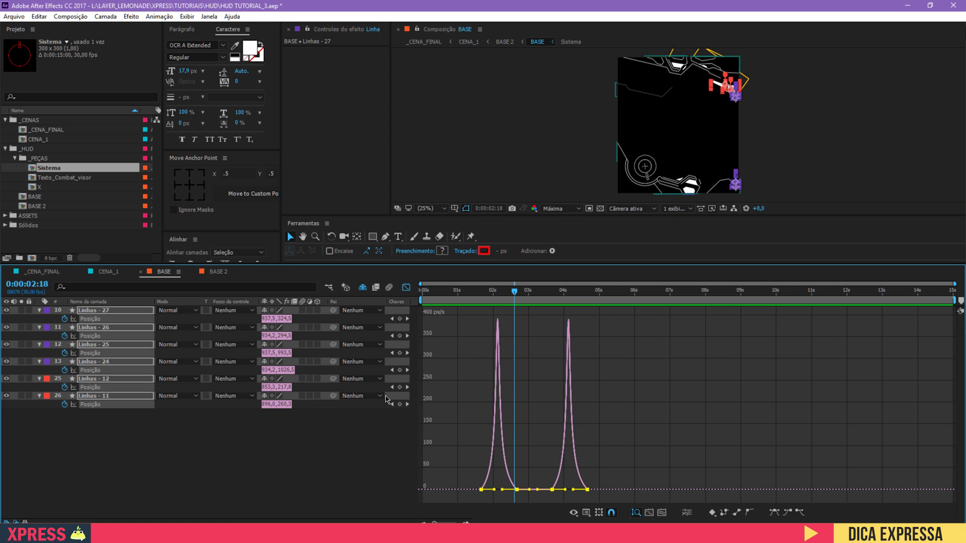
pyautogui.click(405, 287)
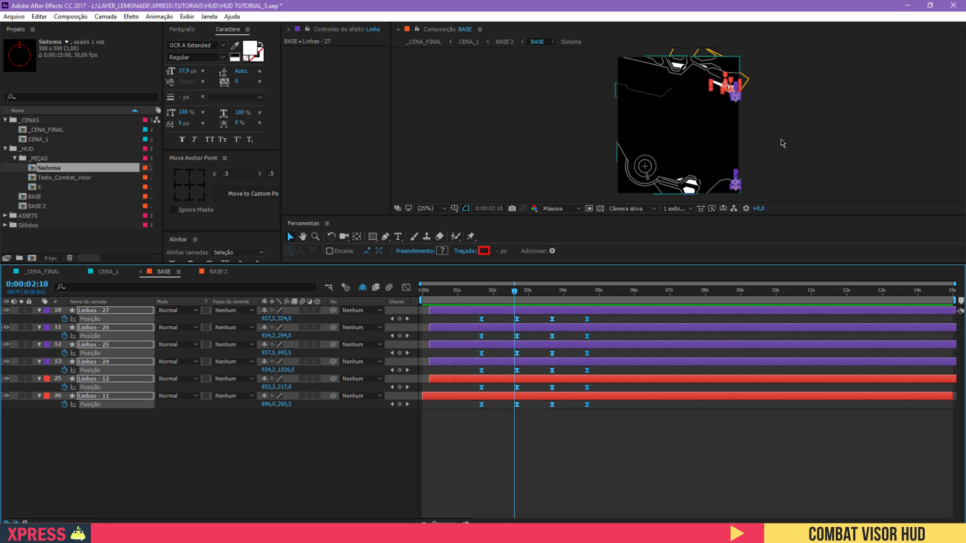
pyautogui.click(776, 121)
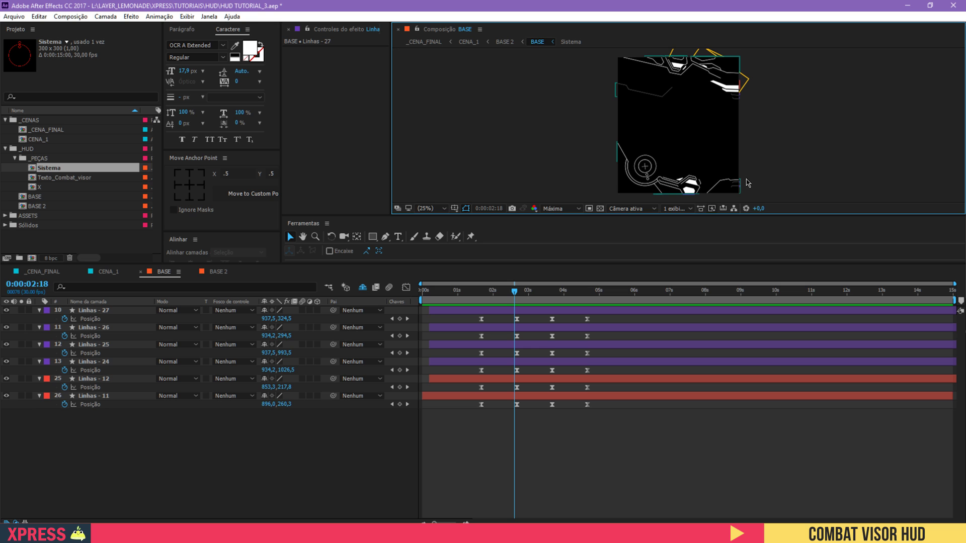
# Step: Delete the Position keyframes at 0:00:03:20 and 0:00:04:20 from Linhas - 25 and Linhas - 24
pyautogui.press('z')
pyautogui.moveTo(529, 291); pyautogui.dragTo(516, 309)
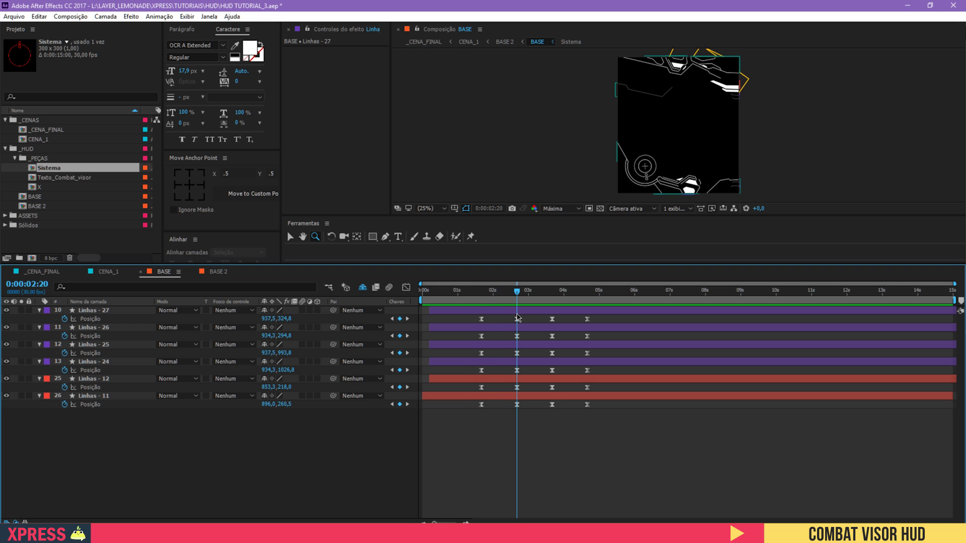
pyautogui.press('v')
pyautogui.click(739, 189)
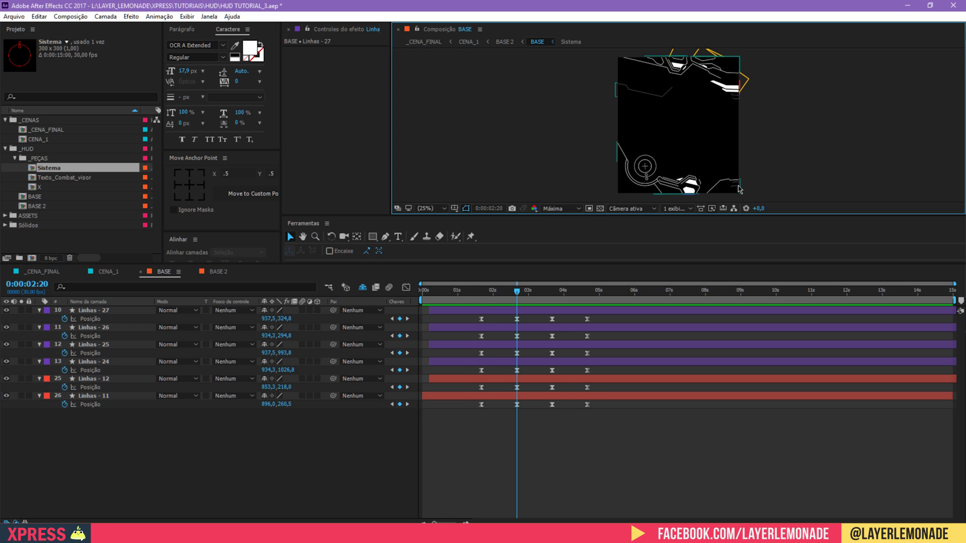
pyautogui.click(737, 189)
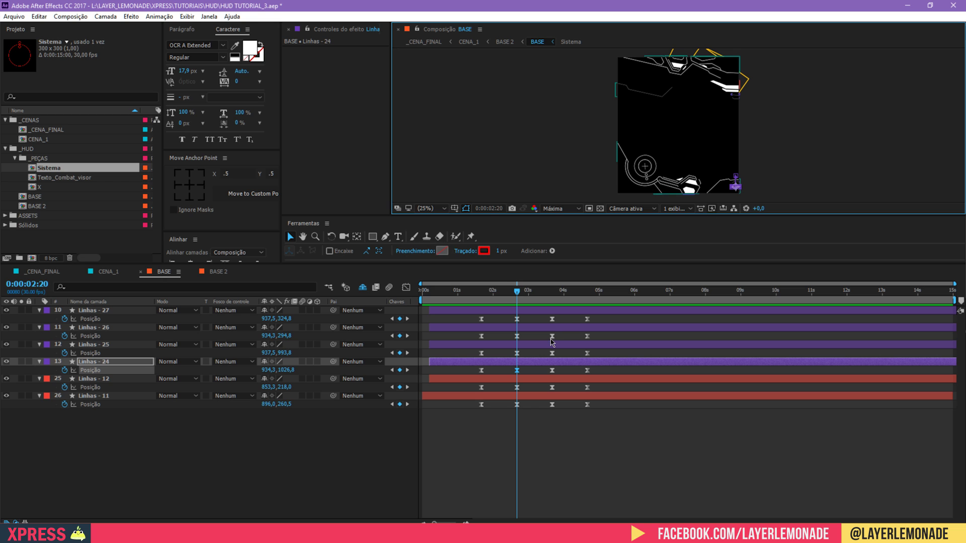
pyautogui.keyDown('ctrl'); pyautogui.click(517, 346); pyautogui.keyUp('ctrl')
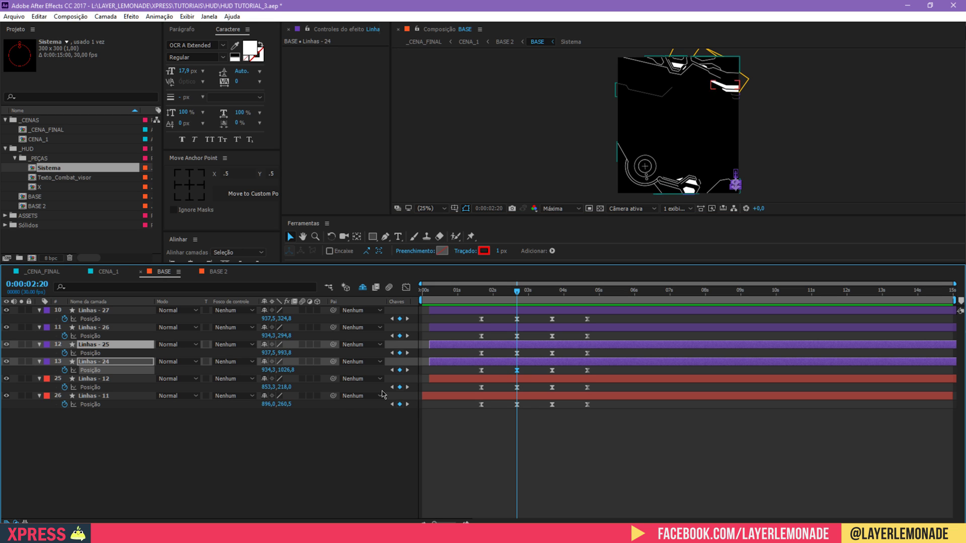
pyautogui.moveTo(535, 349); pyautogui.dragTo(600, 373)
pyautogui.press('Delete')
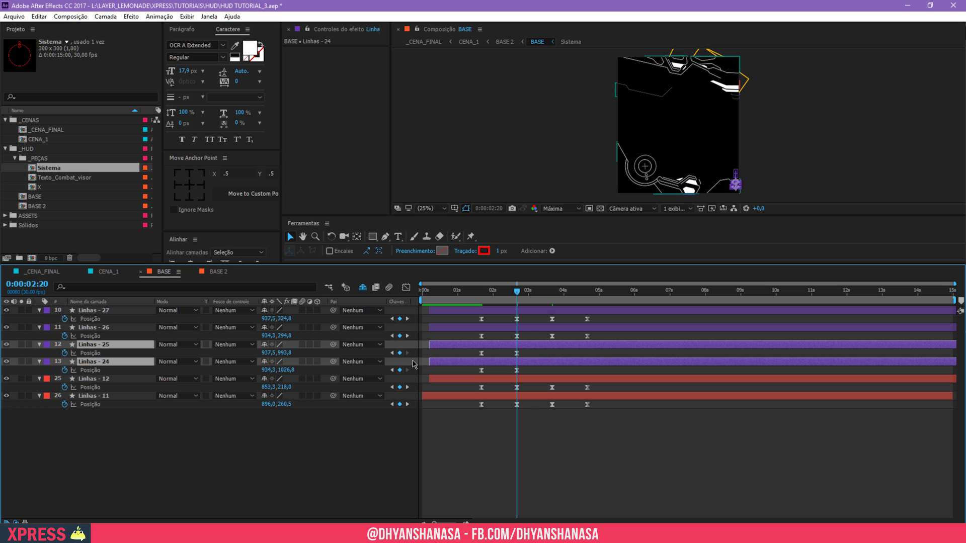
# Step: At 0:00:02:20, move Linhas - 25 and Linhas - 24 up to Y positions 825,8 and 858,8
pyautogui.moveTo(282, 354); pyautogui.dragTo(183, 374)
pyautogui.click(261, 440)
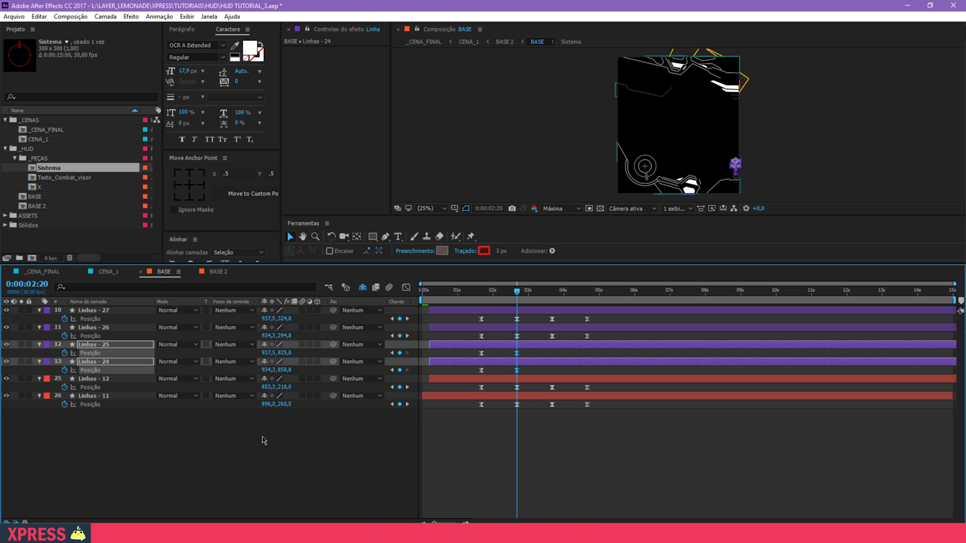
# Step: At 0:00:03:20, add Position keyframes to Linhas - 25 and Linhas - 24 that hold their raised position
pyautogui.click(476, 292)
pyautogui.moveTo(478, 293); pyautogui.dragTo(552, 292)
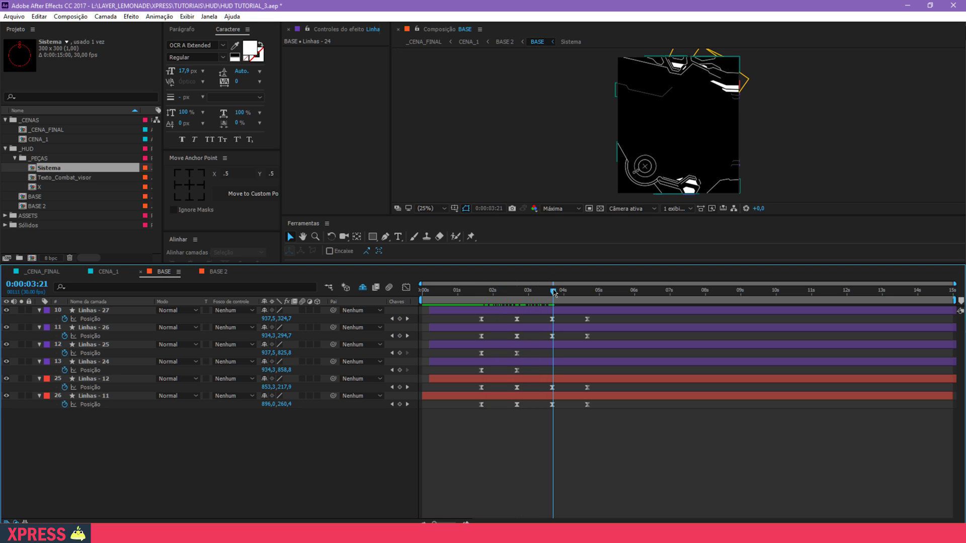
pyautogui.click(529, 361)
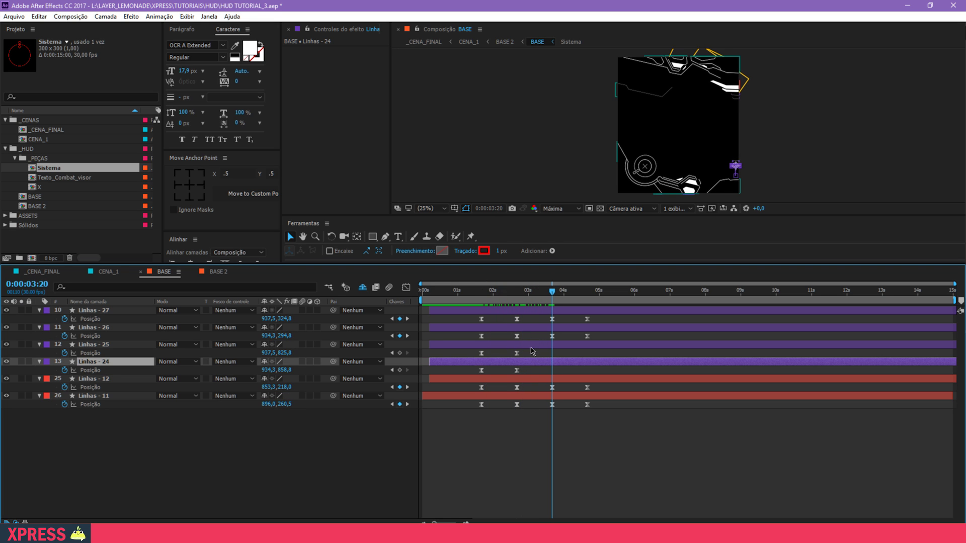
pyautogui.keyDown('shift'); pyautogui.click(531, 347); pyautogui.keyUp('shift')
pyautogui.hotkey('alt', 'shift', 'p')
# Step: At 0:00:04:20, paste the first Position keyframes of Linhas - 24 and Linhas - 25 so both lines return to their starting positions
pyautogui.hotkey('shift', 'pagedown')
pyautogui.hotkey('shift', 'pagedown')
pyautogui.hotkey('shift', 'pagedown')
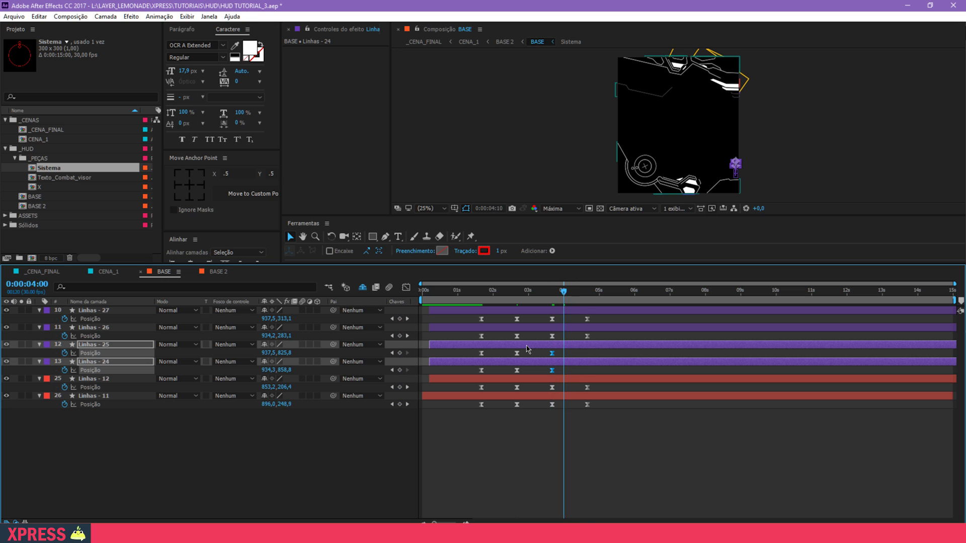
pyautogui.moveTo(491, 372); pyautogui.dragTo(466, 358)
pyautogui.hotkey('ctrl', 'c')
pyautogui.hotkey('ctrl', 'v')
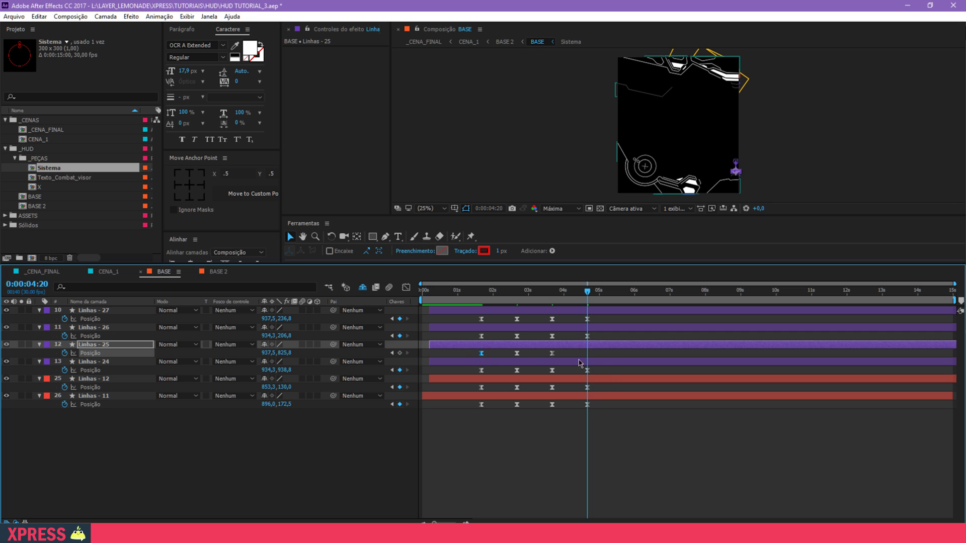
# Step: Lengthen the easing handles of all Position keyframes on the six layers to sharpen their speed curves in the graph editor
pyautogui.moveTo(595, 409); pyautogui.dragTo(431, 303)
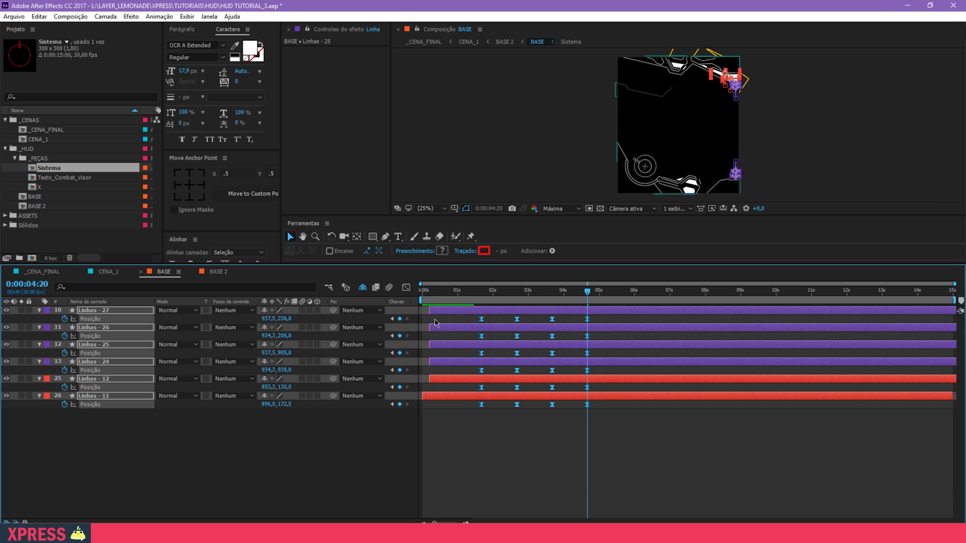
pyautogui.hotkey('shift', 'F3')
pyautogui.moveTo(448, 441); pyautogui.dragTo(721, 502)
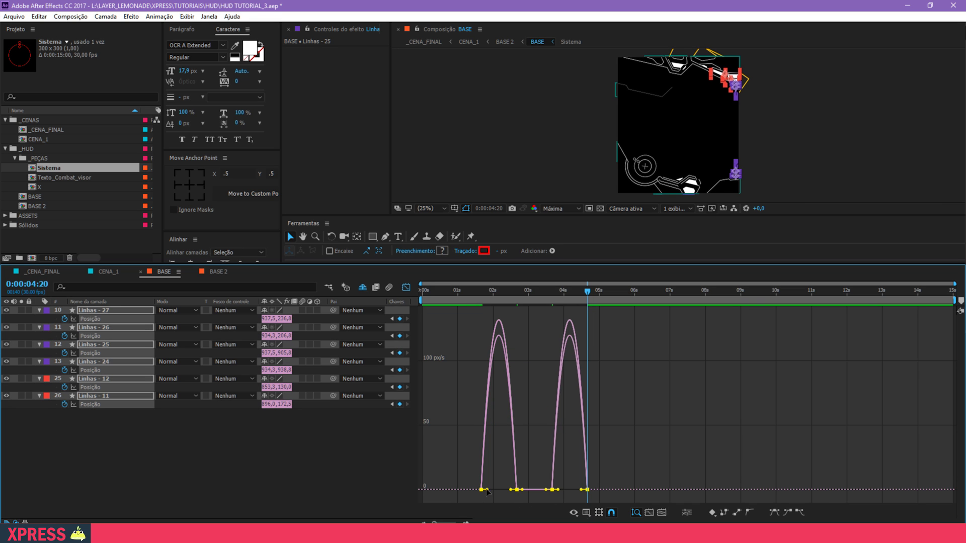
pyautogui.moveTo(487, 492)
pyautogui.mouseDown()
pyautogui.moveTo(512, 493)
pyautogui.moveTo(502, 493)
pyautogui.mouseUp()
pyautogui.hotkey('shift', 'F3')
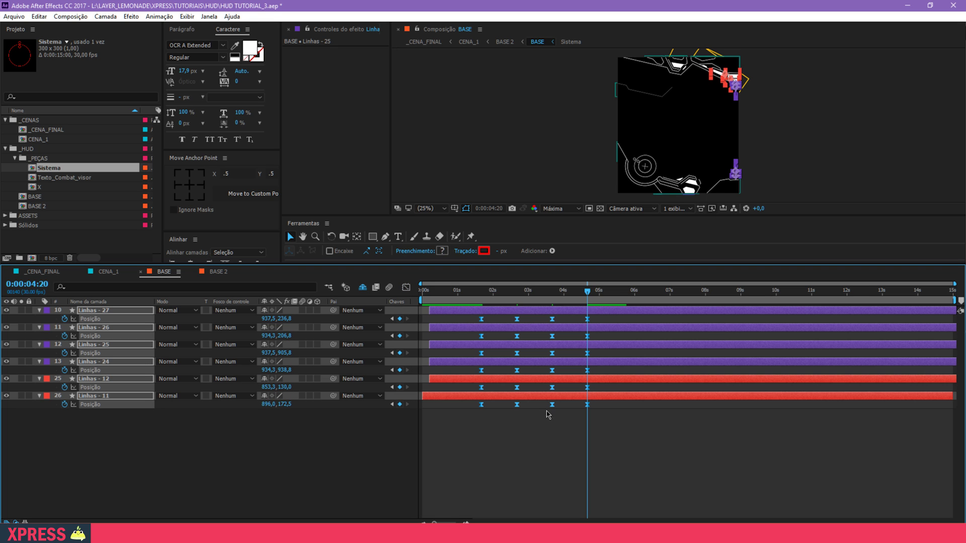
# Step: Delay all Position keyframes of Linhas - 12, the upper side bar, by three frames
pyautogui.click(539, 422)
pyautogui.moveTo(489, 292); pyautogui.dragTo(520, 291)
pyautogui.click(725, 90)
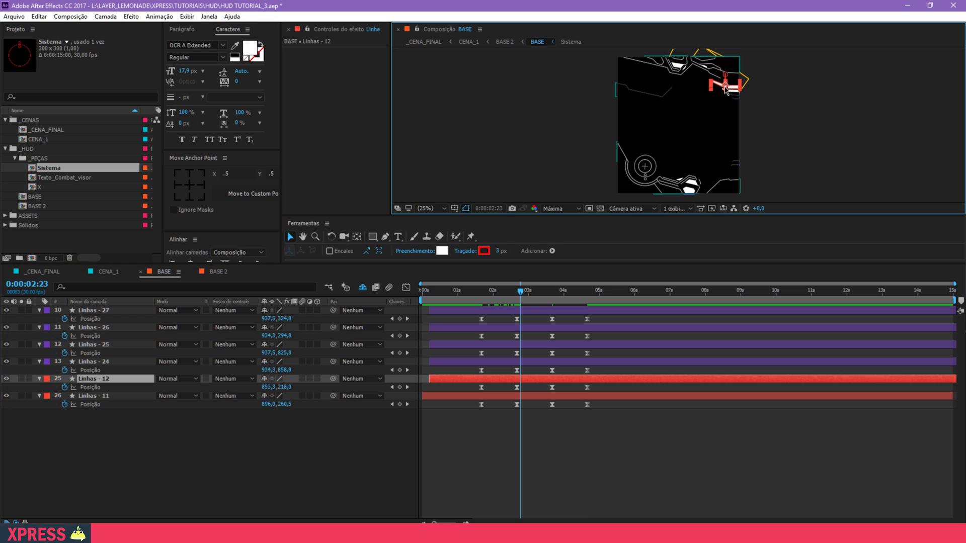
pyautogui.moveTo(598, 390); pyautogui.dragTo(461, 386)
pyautogui.hotkey('alt', 'Right')
pyautogui.hotkey('alt', 'Right')
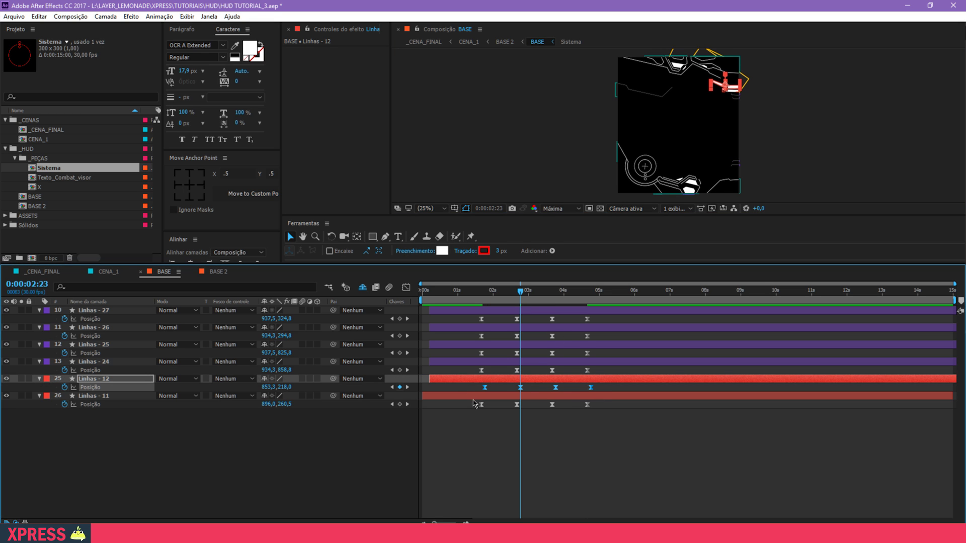
# Step: Delay all Position keyframes of Linhas - 26, the small line just below the side bars, by three frames
pyautogui.moveTo(482, 291); pyautogui.dragTo(519, 302)
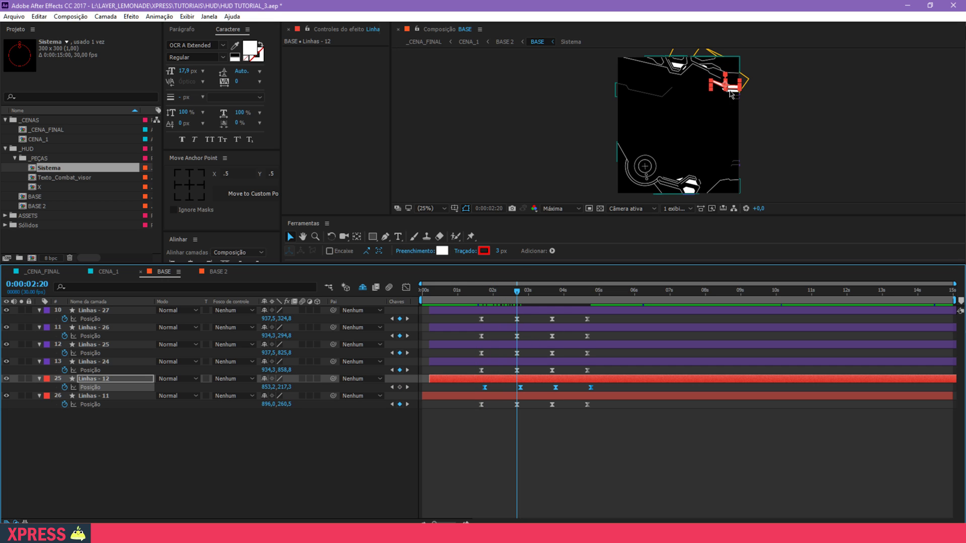
pyautogui.click(737, 103)
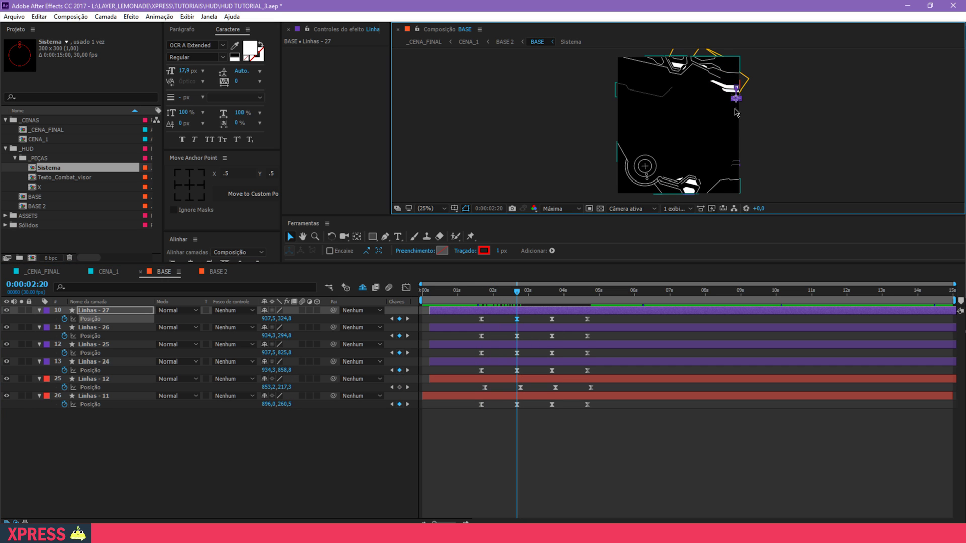
pyautogui.press('z')
pyautogui.click(736, 98)
pyautogui.click(668, 130)
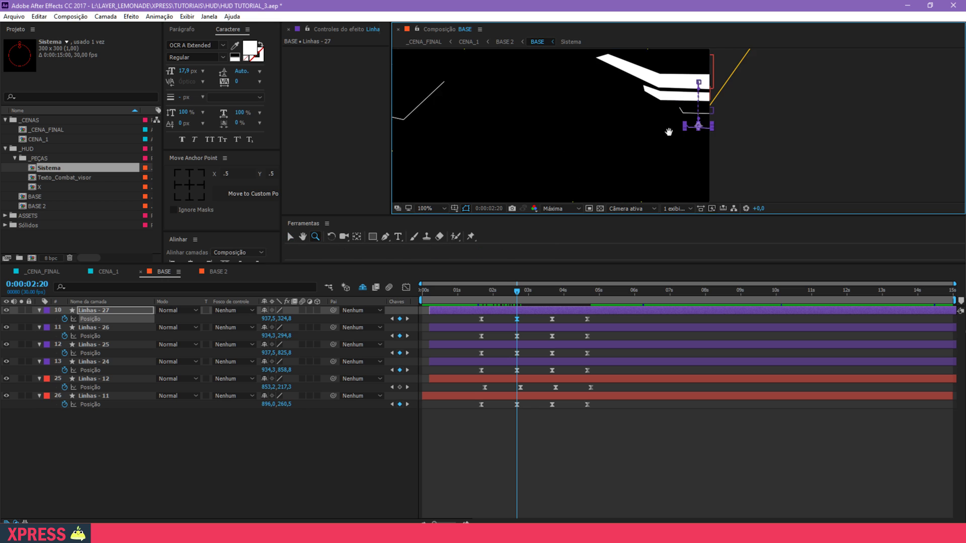
pyautogui.moveTo(675, 134); pyautogui.dragTo(704, 140)
pyautogui.press('v')
pyautogui.click(711, 134)
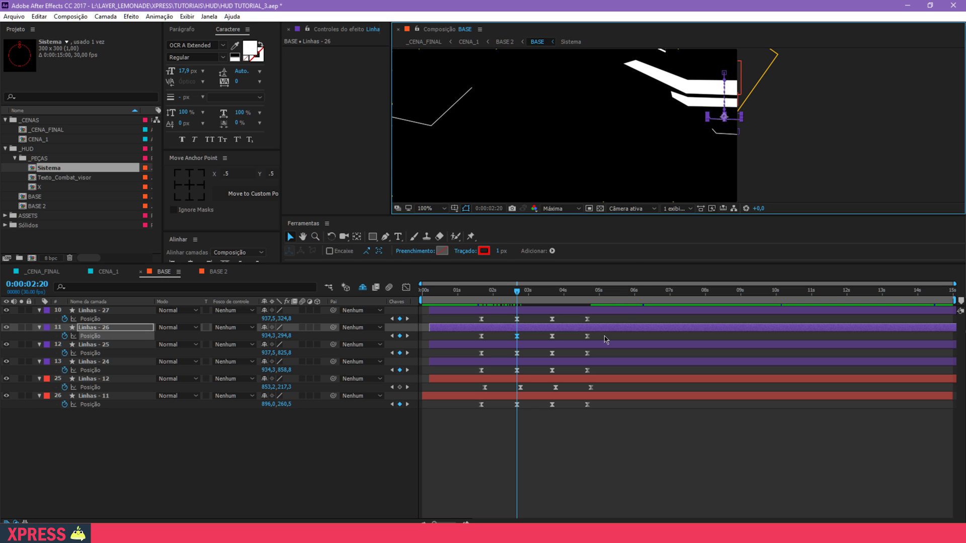
pyautogui.moveTo(595, 337); pyautogui.dragTo(426, 338)
pyautogui.hotkey('alt', 'Right')
pyautogui.hotkey('alt', 'Right')
# Step: Shift all Position keyframes of Linhas - 12 another three frames to start at 0:00:01:26, and preview the staggered movement
pyautogui.moveTo(599, 391); pyautogui.dragTo(462, 383)
pyautogui.hotkey('alt', 'Right')
pyautogui.hotkey('alt', 'Right')
pyautogui.hotkey('alt', 'Right')
pyautogui.press('space')
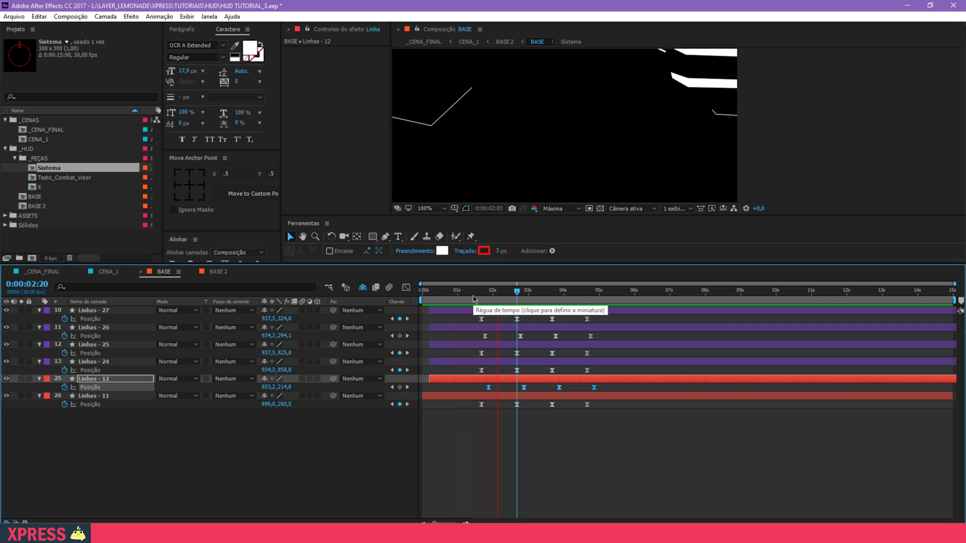
# Step: Delay all Position keyframes of Linhas - 11, the lower side bar, by six frames
pyautogui.moveTo(484, 294); pyautogui.dragTo(531, 295)
pyautogui.click(688, 105)
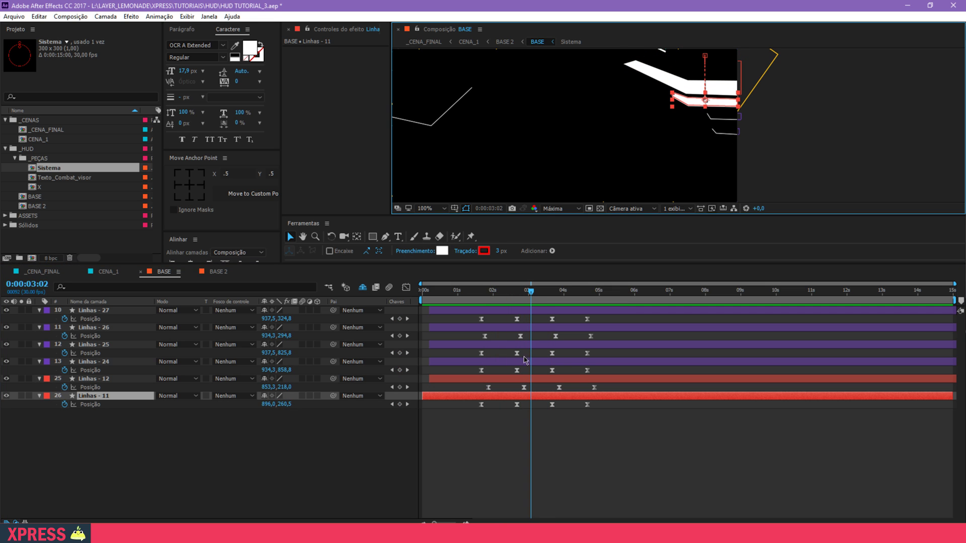
pyautogui.click(599, 406)
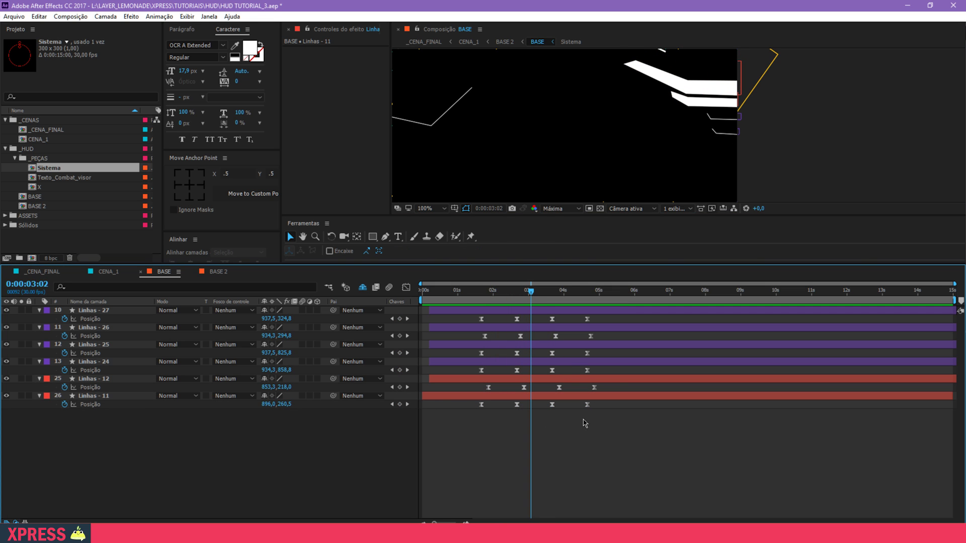
pyautogui.moveTo(586, 404); pyautogui.dragTo(461, 396)
pyautogui.hotkey('ctrl', 'z')
pyautogui.moveTo(652, 417); pyautogui.dragTo(457, 396)
pyautogui.hotkey('alt', 'Right')
pyautogui.hotkey('alt', 'Right')
pyautogui.hotkey('alt', 'Right')
pyautogui.hotkey('alt', 'Right')
pyautogui.hotkey('alt', 'Right')
# Step: Shift all Position keyframes of Linhas - 12 a further three frames to start at 0:00:01:29, then preview and save the project
pyautogui.moveTo(603, 384); pyautogui.dragTo(451, 390)
pyautogui.hotkey('alt', 'Right')
pyautogui.hotkey('alt', 'Right')
pyautogui.hotkey('alt', 'Right')
pyautogui.press('space')
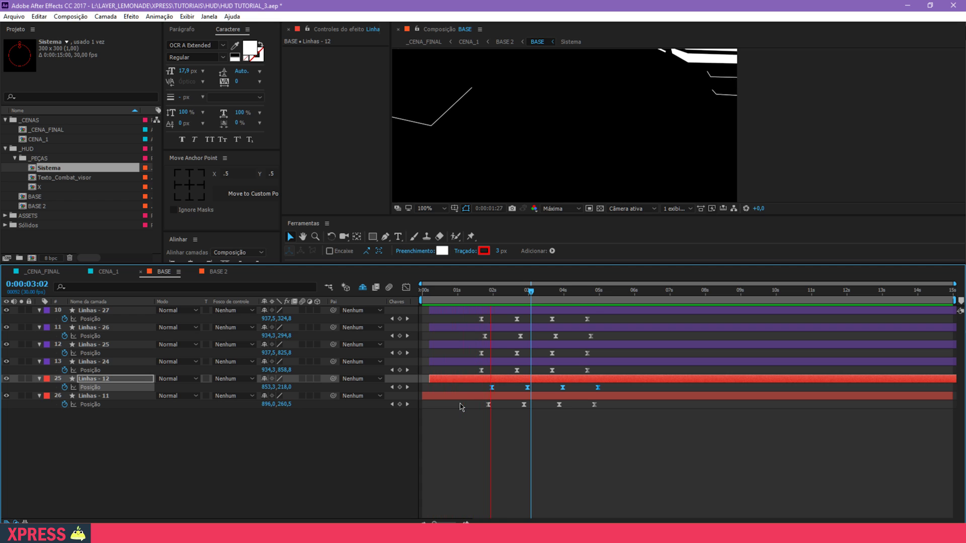
pyautogui.moveTo(509, 291); pyautogui.dragTo(563, 318)
pyautogui.hotkey('ctrl', 's')
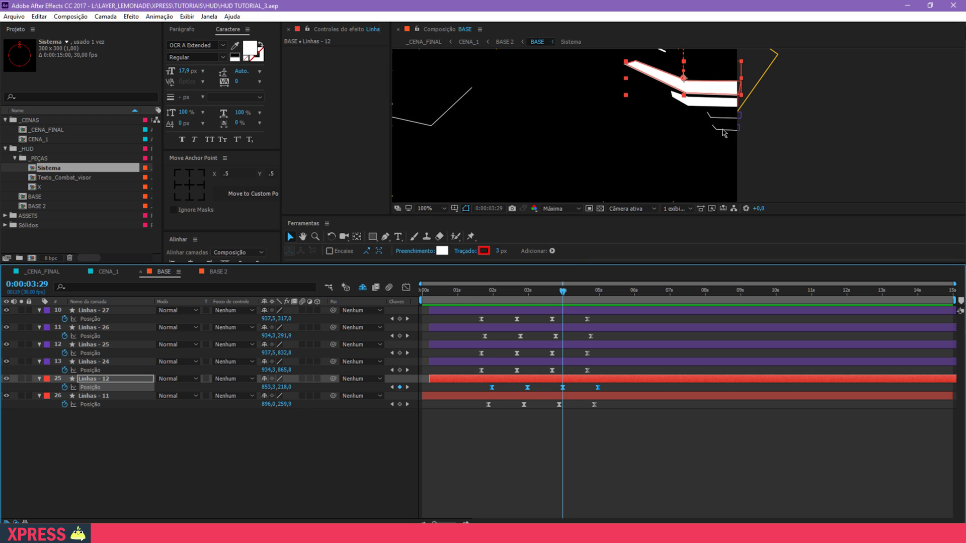
# Step: Delay the last two Position keyframes of Linhas - 27 by about seven frames
pyautogui.moveTo(604, 321); pyautogui.dragTo(543, 319)
pyautogui.hotkey('alt', 'Right')
pyautogui.hotkey('alt', 'Right')
pyautogui.hotkey('alt', 'Right')
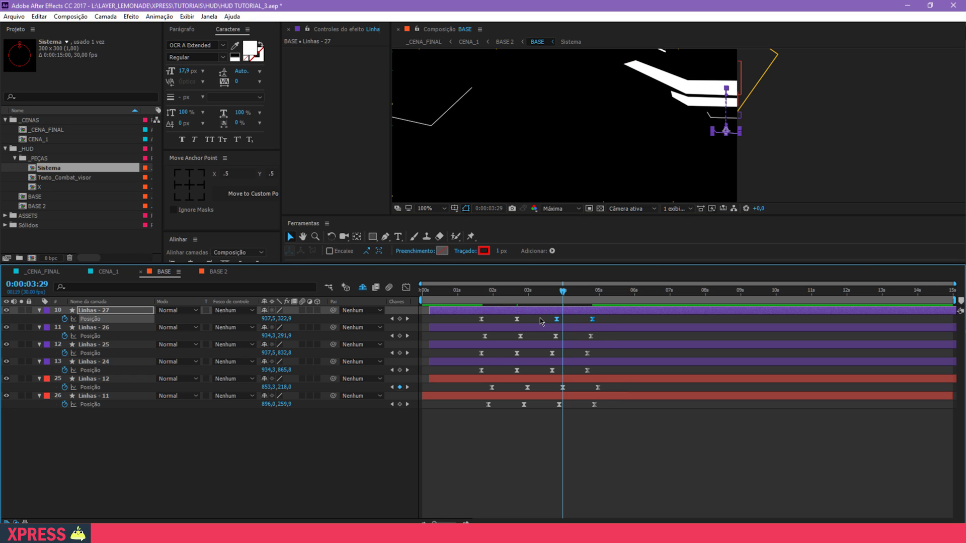
pyautogui.hotkey('alt', 'Right')
pyautogui.hotkey('alt', 'Right')
pyautogui.hotkey('alt', 'Right')
# Step: Adjust the last two Position keyframes of Linhas - 26 to 0:00:03:24 and 0:00:04:24
pyautogui.click(711, 119)
pyautogui.moveTo(606, 338); pyautogui.dragTo(514, 322)
pyautogui.moveTo(611, 334); pyautogui.dragTo(554, 347)
pyautogui.hotkey('alt', 'Right')
pyautogui.hotkey('alt', 'Right')
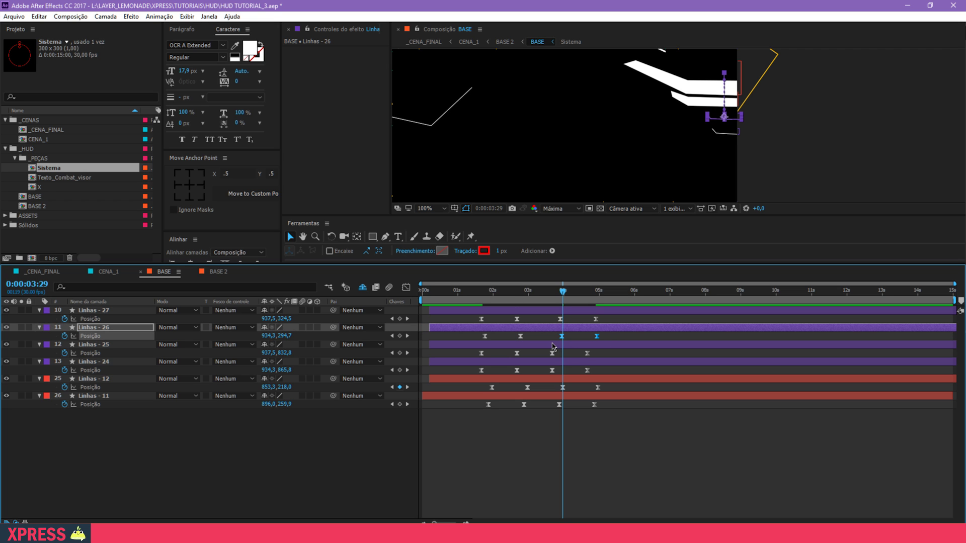
pyautogui.hotkey('alt', 'Left')
pyautogui.hotkey('alt', 'Left')
pyautogui.hotkey('alt', 'Left')
# Step: Try to delay the last two Position keyframes of Linhas - 11 by a few frames
pyautogui.click(685, 105)
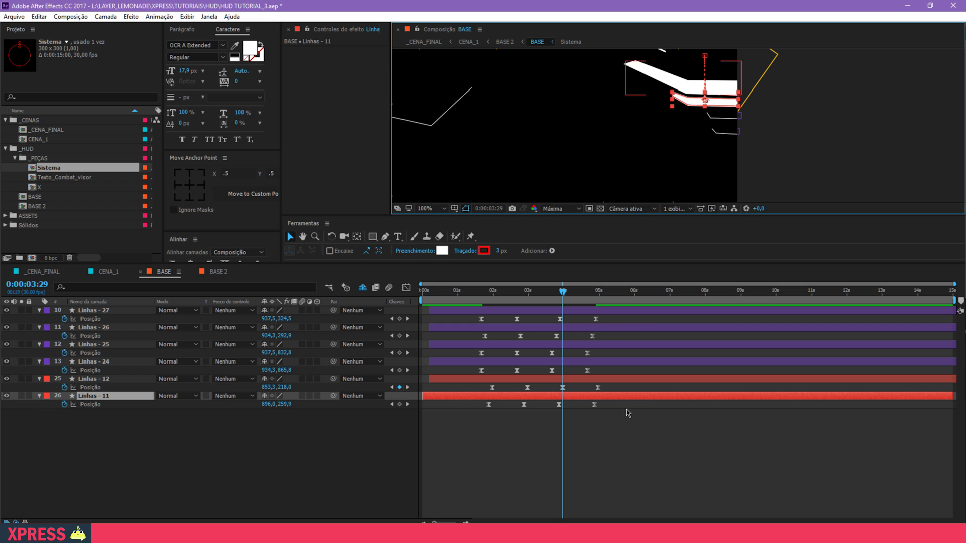
pyautogui.moveTo(615, 407); pyautogui.dragTo(556, 409)
pyautogui.hotkey('alt', 'Right')
pyautogui.hotkey('alt', 'Right')
pyautogui.hotkey('alt', 'Right')
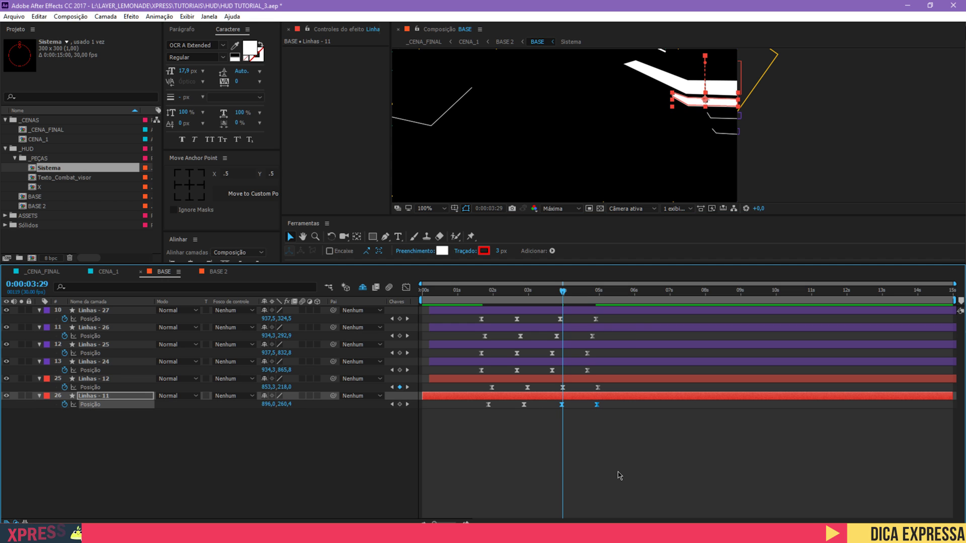
pyautogui.moveTo(561, 295); pyautogui.dragTo(554, 305)
# Step: Bring the last two Position keyframes of Linhas - 11 forward to about 0:00:03:21 and 0:00:04:21
pyautogui.moveTo(614, 415); pyautogui.dragTo(555, 407)
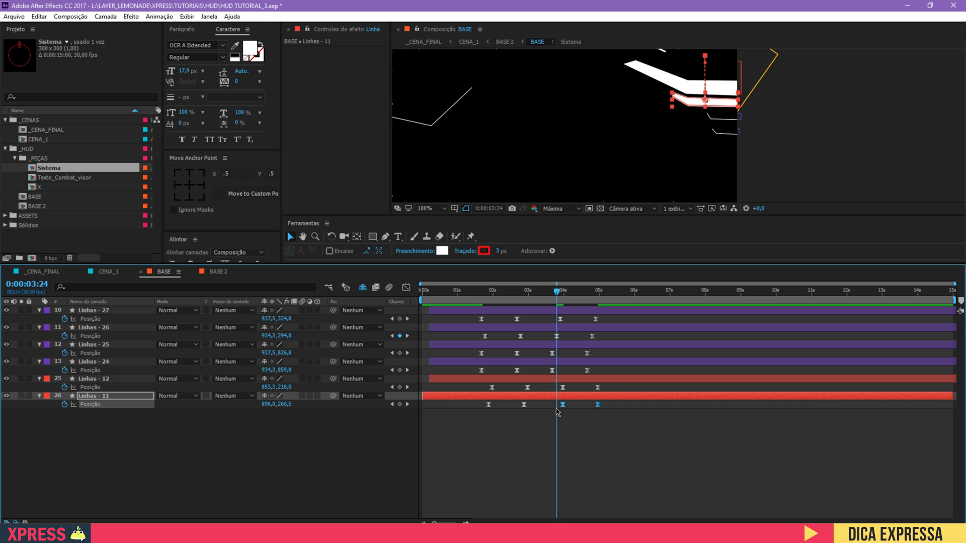
pyautogui.hotkey('alt', 'Left')
pyautogui.hotkey('alt', 'Left')
pyautogui.hotkey('alt', 'Left')
pyautogui.hotkey('alt', 'Left')
pyautogui.hotkey('alt', 'Left')
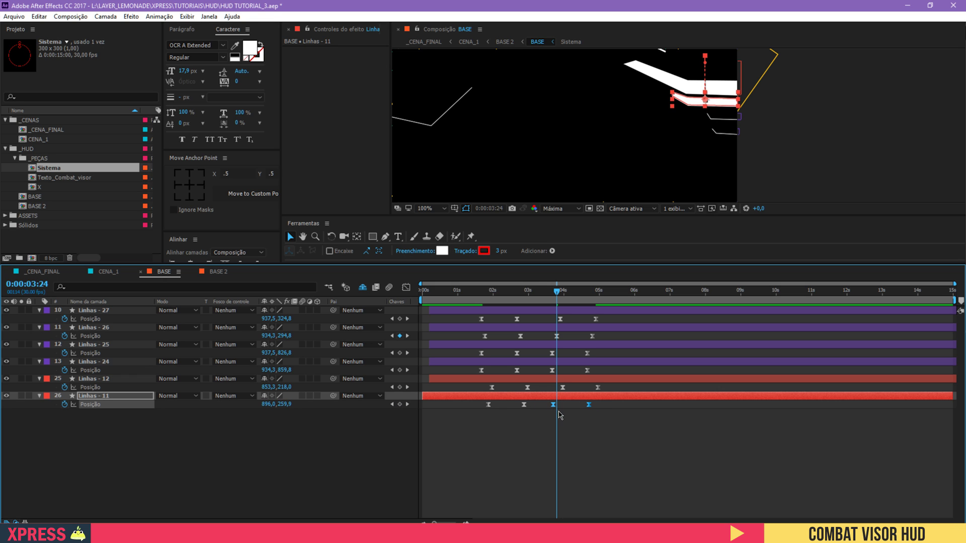
# Step: Bring the last two Position keyframes of Linhas - 12 forward by about 12 frames and preview the staggered return
pyautogui.moveTo(618, 389); pyautogui.dragTo(549, 390)
pyautogui.hotkey('alt', 'Left')
pyautogui.hotkey('alt', 'Left')
pyautogui.hotkey('alt', 'Left')
pyautogui.hotkey('alt', 'Left')
pyautogui.hotkey('alt', 'Left')
pyautogui.hotkey('alt', 'Left')
pyautogui.hotkey('alt', 'Left')
pyautogui.hotkey('alt', 'Left')
pyautogui.hotkey('alt', 'Left')
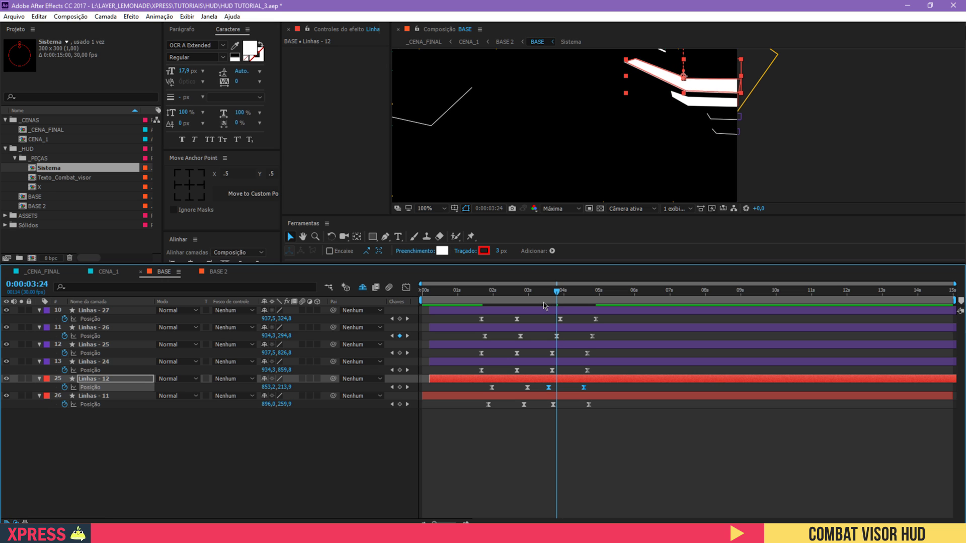
pyautogui.press('space')
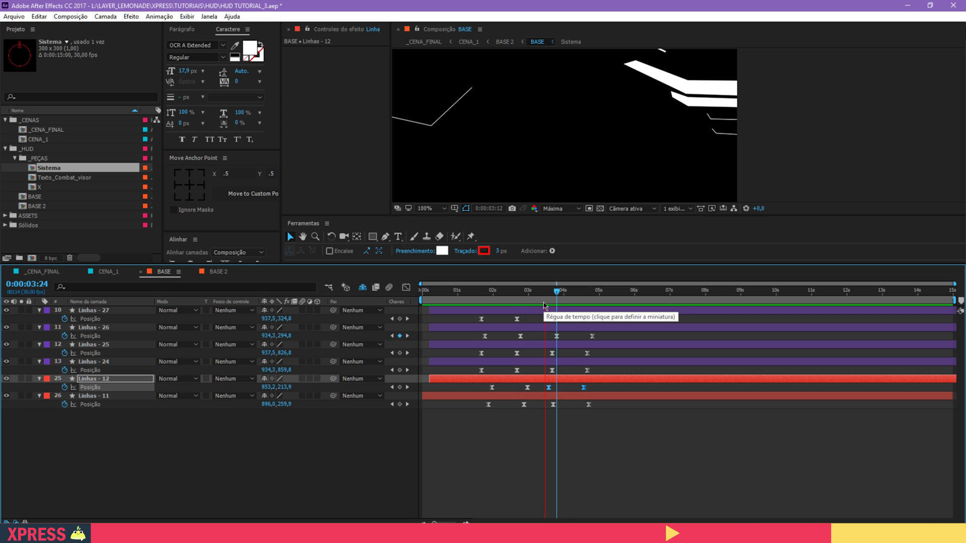
# Step: Save the project and collapse the properties of all visible BASE layers
pyautogui.click(214, 277)
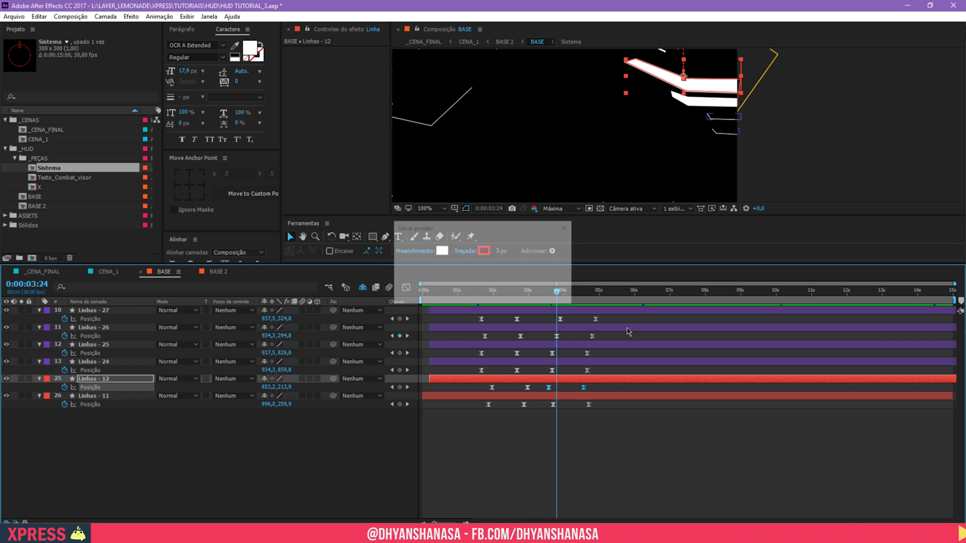
pyautogui.hotkey('ctrl', 'a')
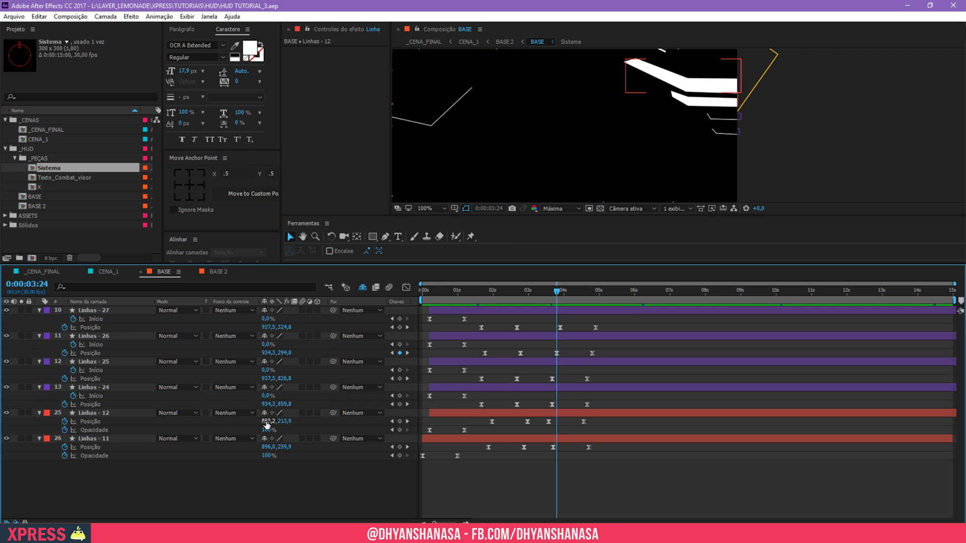
pyautogui.press('u')
pyautogui.click(264, 436)
# Step: Reveal the keyframes of Linhas - 25 and Linhas - 24, the small lower lines, and set the current time to 0:00:03:20
pyautogui.press('space')
pyautogui.moveTo(670, 150); pyautogui.dragTo(644, 58)
pyautogui.moveTo(680, 168); pyautogui.dragTo(673, 95)
pyautogui.moveTo(534, 292); pyautogui.dragTo(547, 292)
pyautogui.press('space')
pyautogui.moveTo(676, 164); pyautogui.dragTo(691, 120)
pyautogui.moveTo(805, 122); pyautogui.dragTo(661, 71)
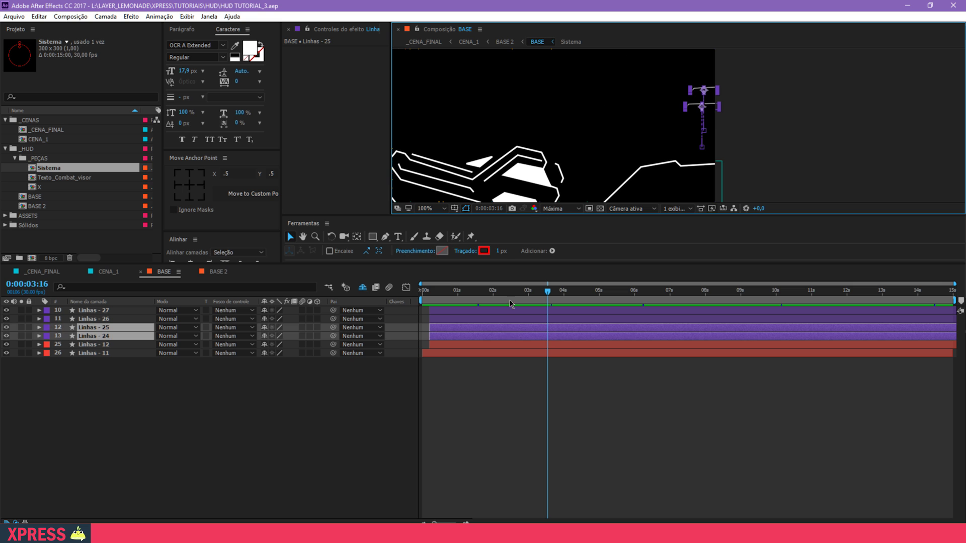
pyautogui.press('u')
pyautogui.moveTo(547, 293)
pyautogui.mouseDown()
pyautogui.moveTo(506, 303)
pyautogui.moveTo(594, 305)
pyautogui.moveTo(550, 311)
pyautogui.mouseUp()
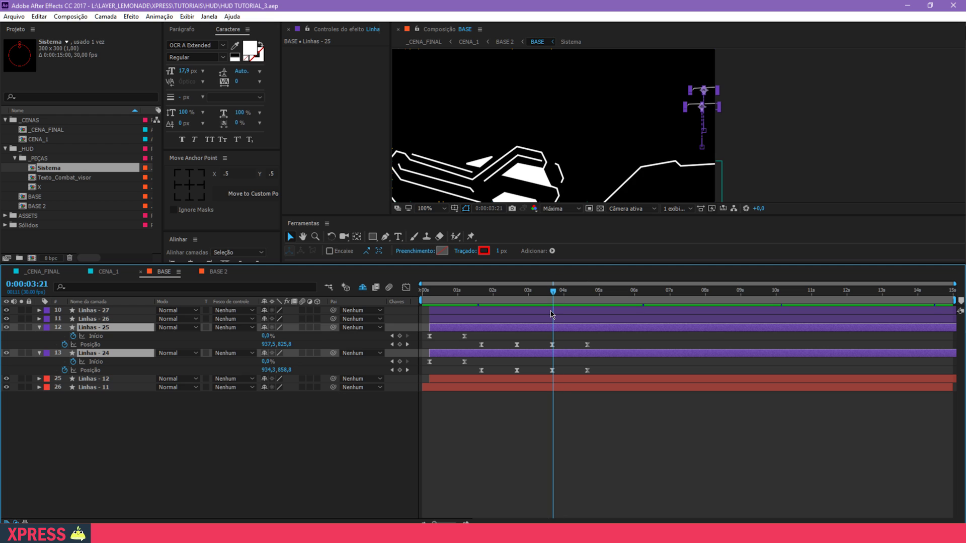
pyautogui.click(553, 293)
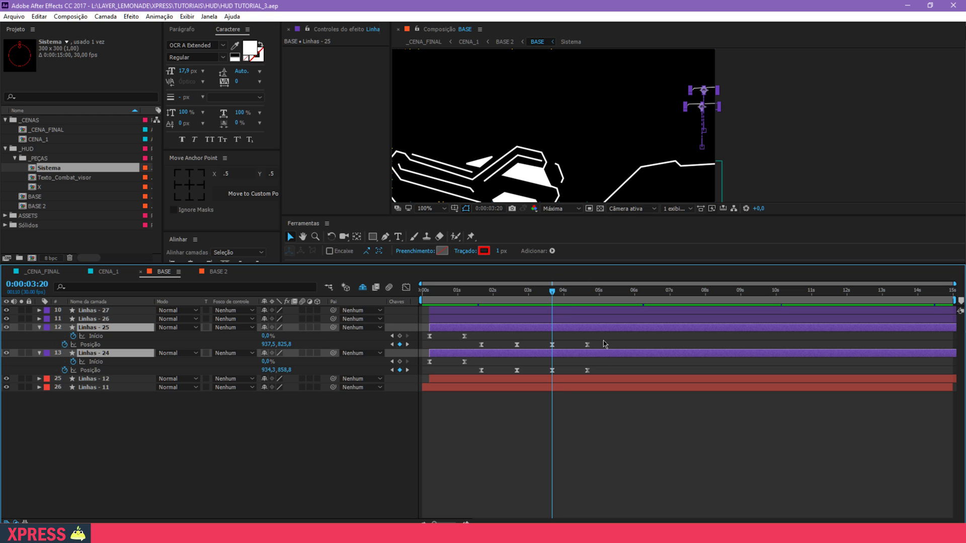
# Step: Delay the last two Position keyframes of Linhas - 25 by three frames and save the project
pyautogui.click(606, 328)
pyautogui.moveTo(591, 347); pyautogui.dragTo(551, 363)
pyautogui.hotkey('ctrl', 'c')
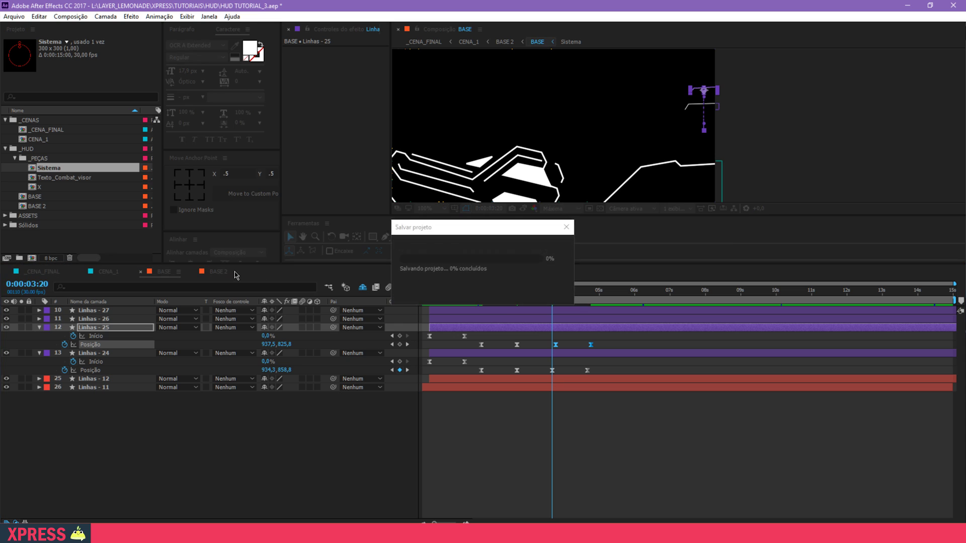
# Step: Preview the mirrored HUD animation in the BASE 2 composition and return to BASE
pyautogui.click(220, 272)
pyautogui.press('space')
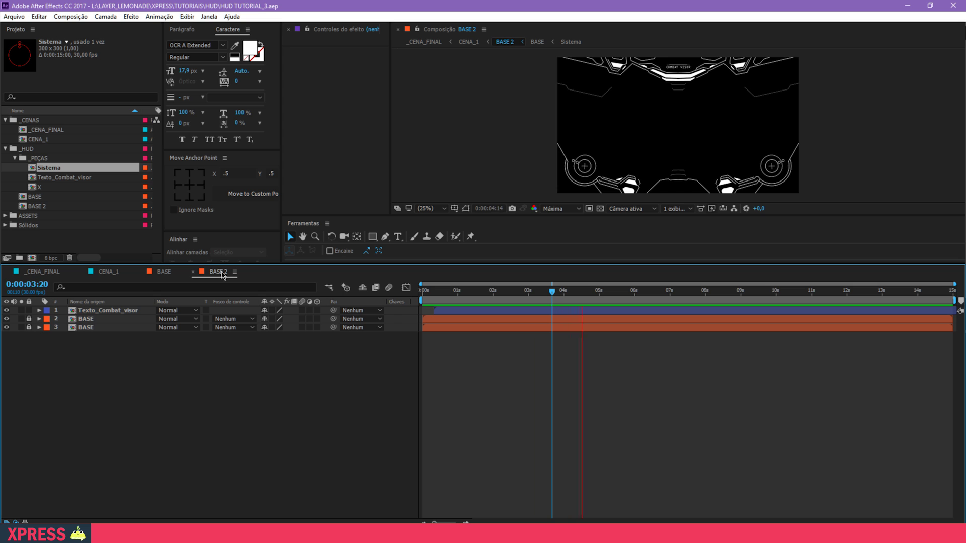
pyautogui.press('space')
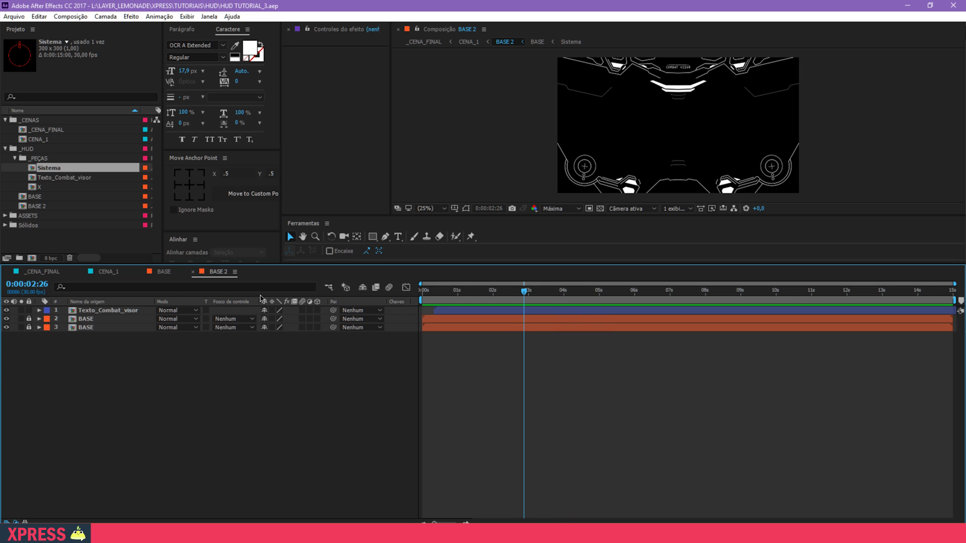
pyautogui.click(169, 272)
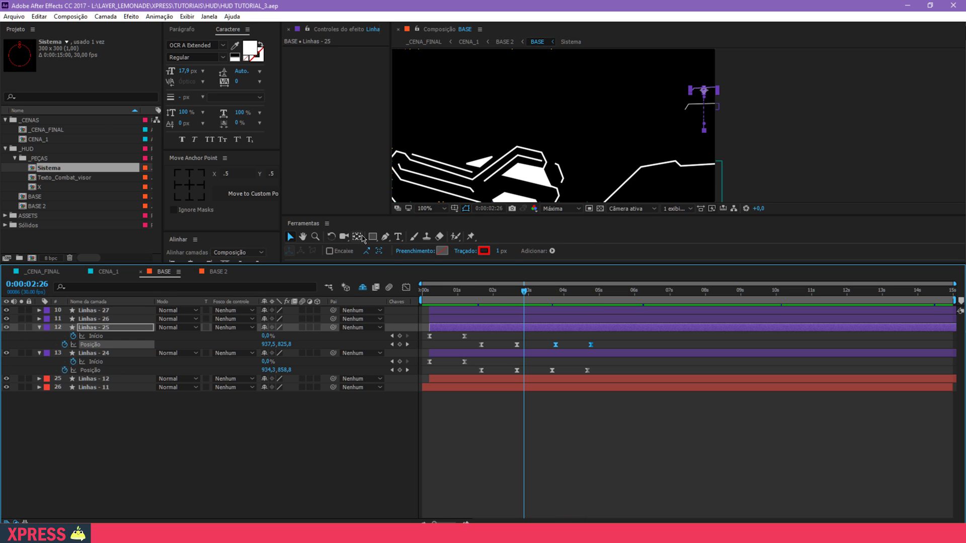
# Step: Fit the composition view to its panel and set the current time to 0:00:02:20
pyautogui.click(430, 209)
pyautogui.click(425, 218)
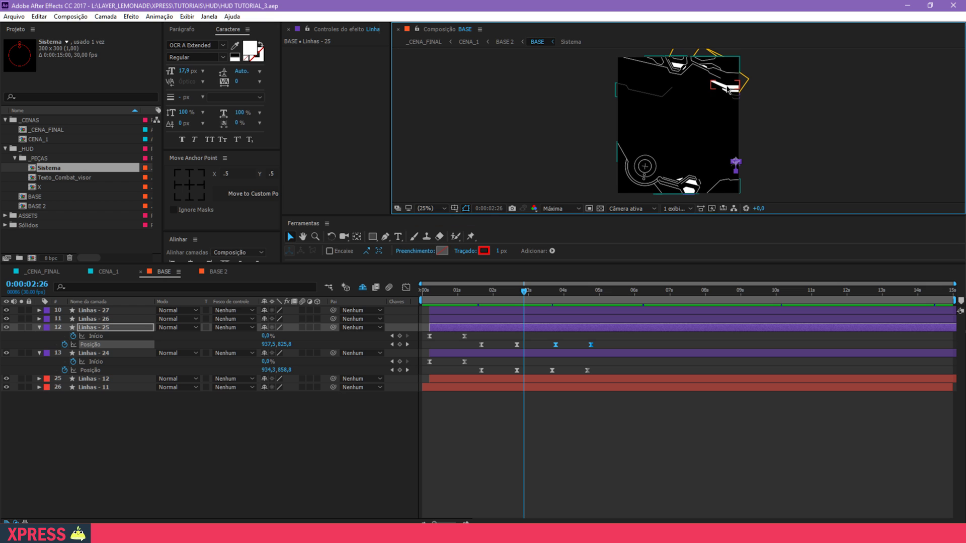
pyautogui.moveTo(519, 295); pyautogui.dragTo(517, 301)
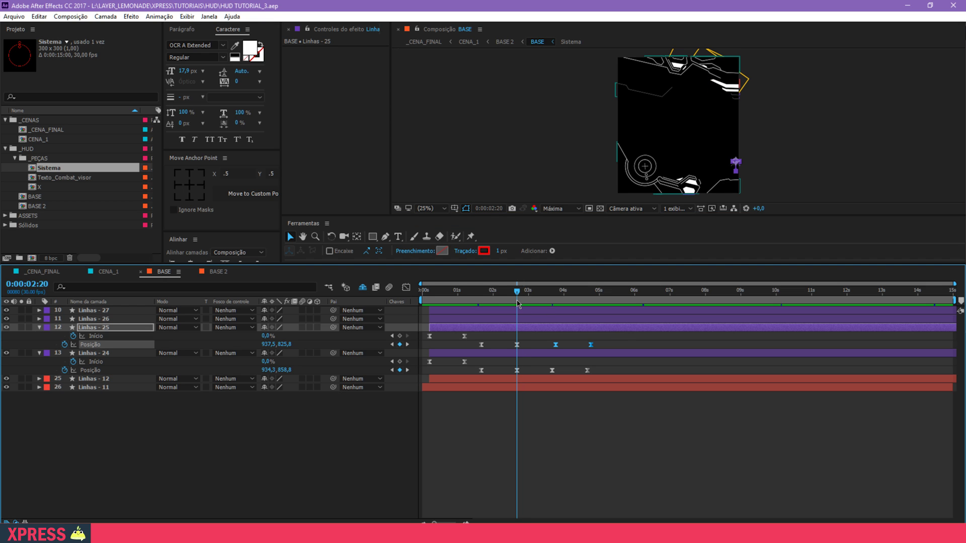
# Step: With nothing selected, draw a closed white angular panel with the Pen tool between the upper HUD lines, extending past the composition's left edge
pyautogui.press('z')
pyautogui.click(710, 77)
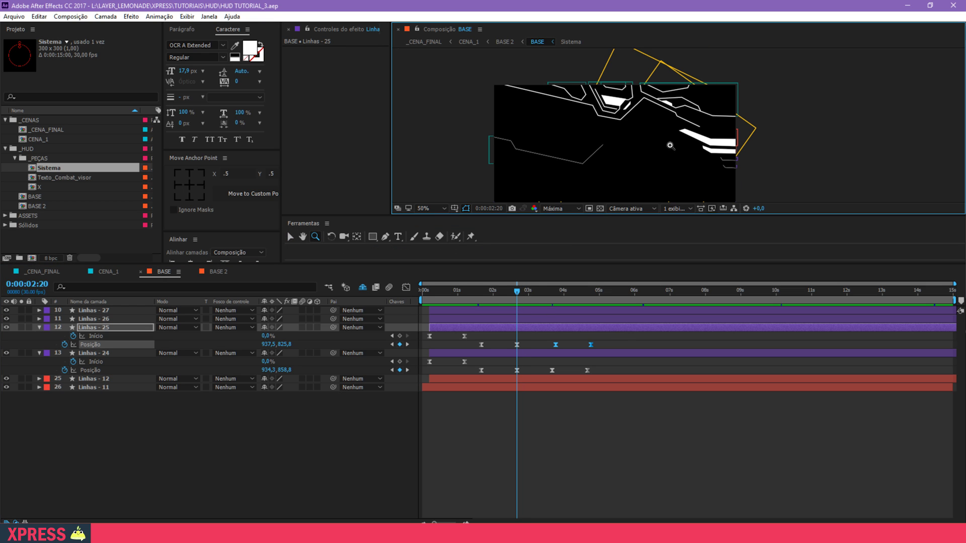
pyautogui.press('space')
pyautogui.moveTo(669, 145); pyautogui.dragTo(710, 130)
pyautogui.press('g')
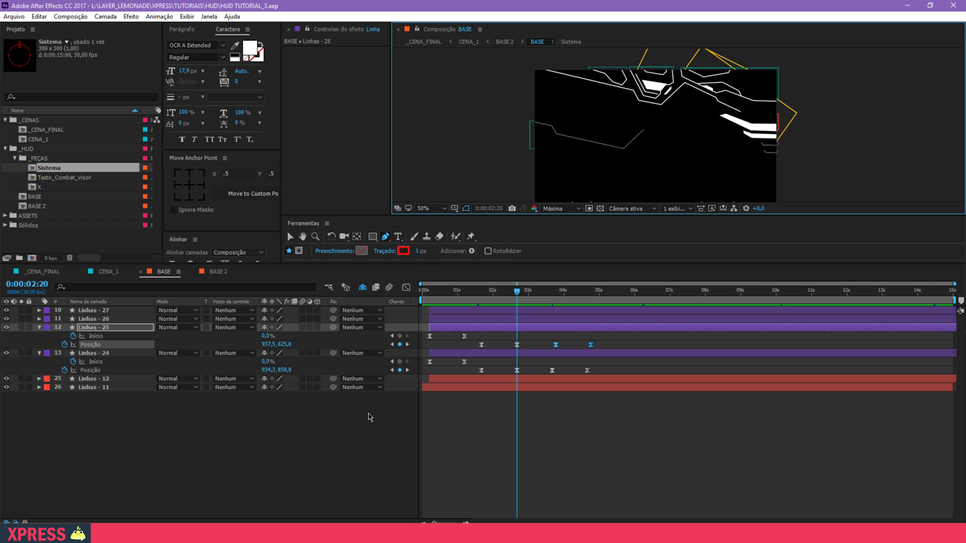
pyautogui.click(346, 433)
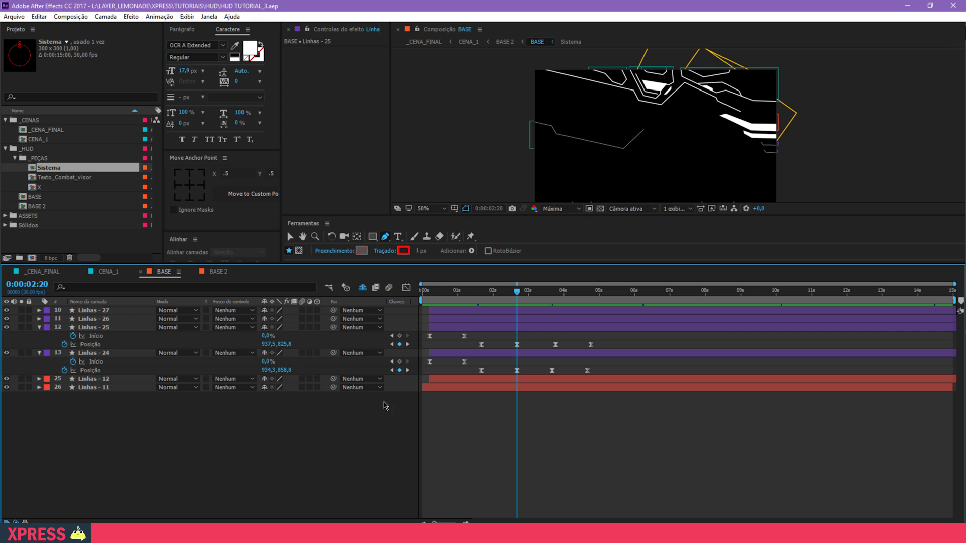
pyautogui.click(527, 105)
pyautogui.click(563, 115)
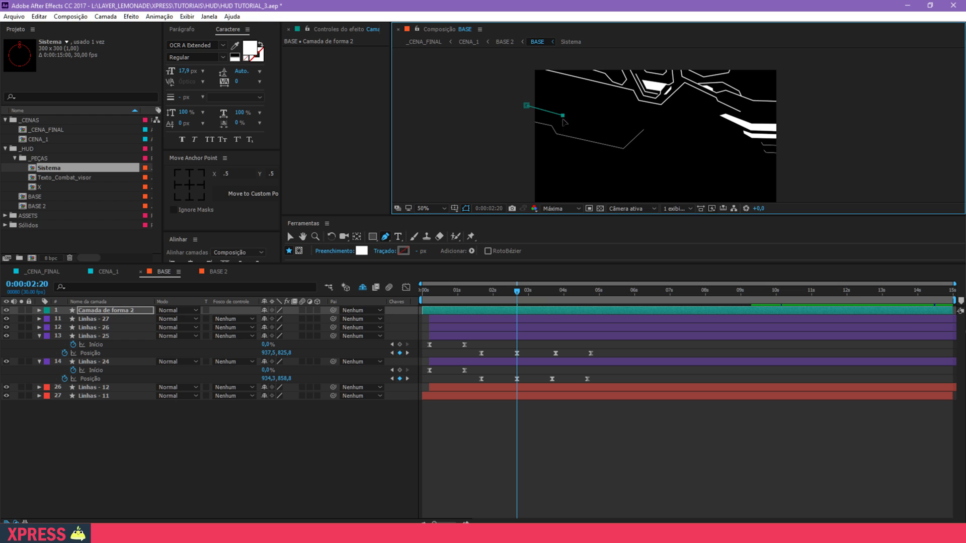
pyautogui.click(616, 138)
pyautogui.click(647, 120)
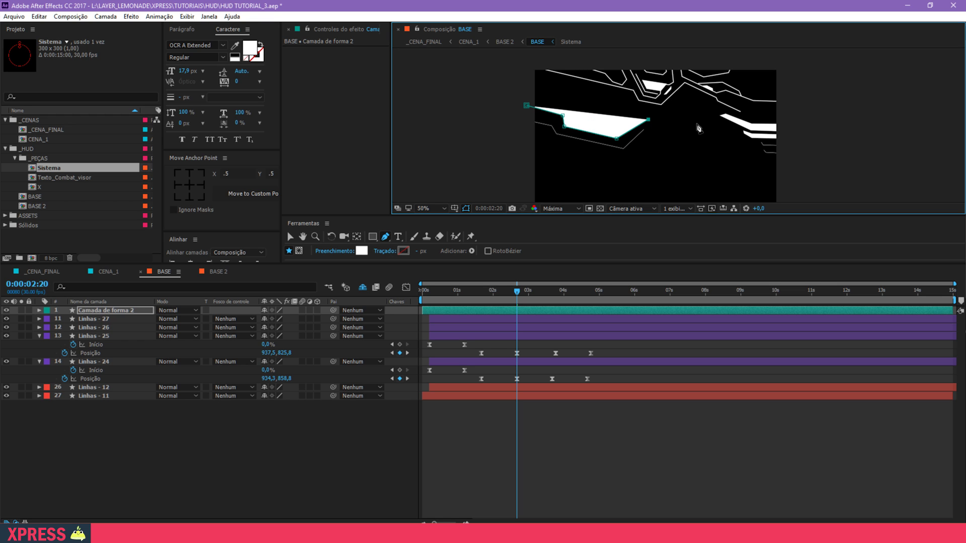
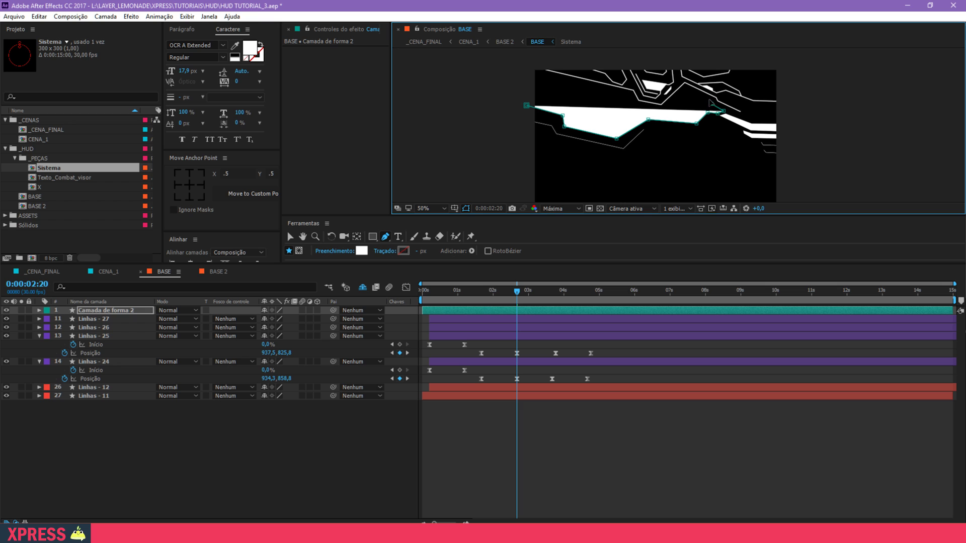
pyautogui.click(707, 96)
pyautogui.click(685, 92)
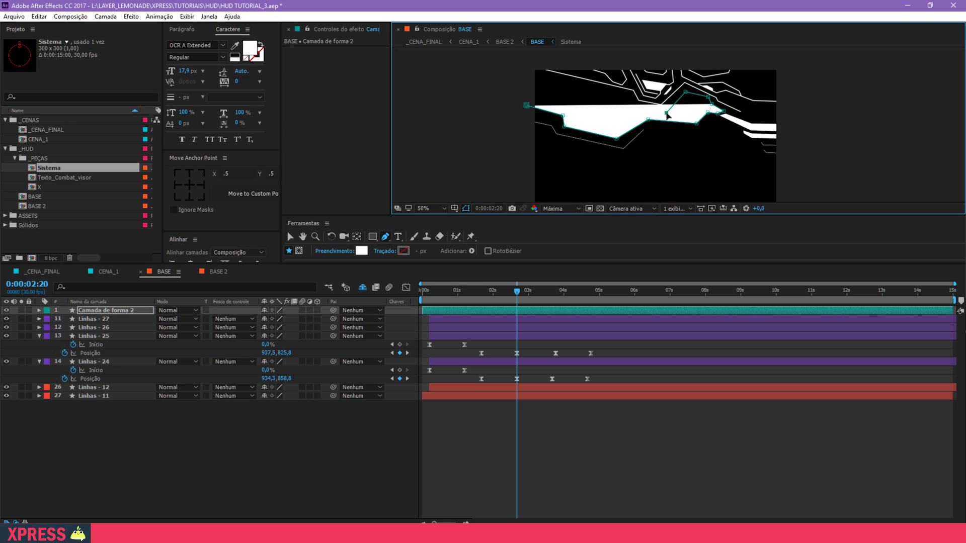
pyautogui.click(632, 104)
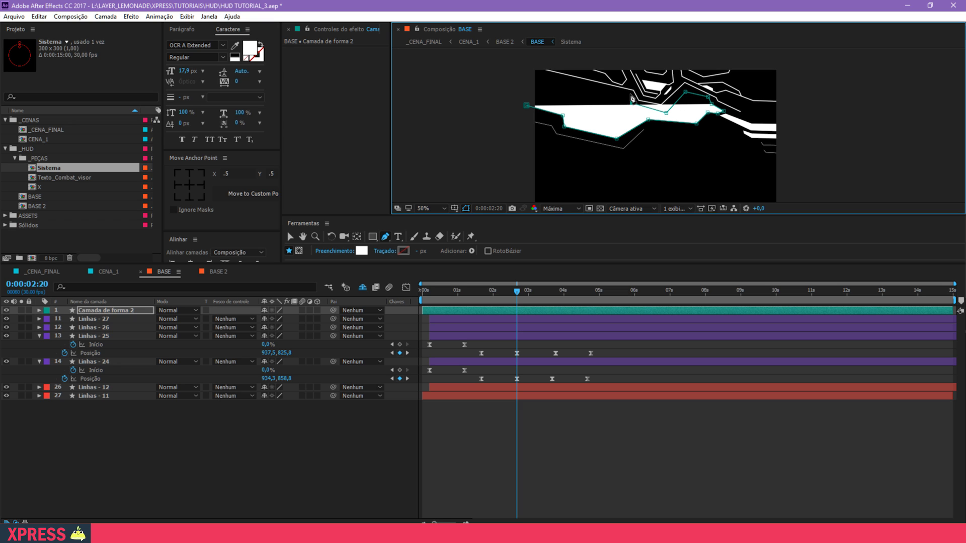
pyautogui.click(524, 73)
pyautogui.click(527, 105)
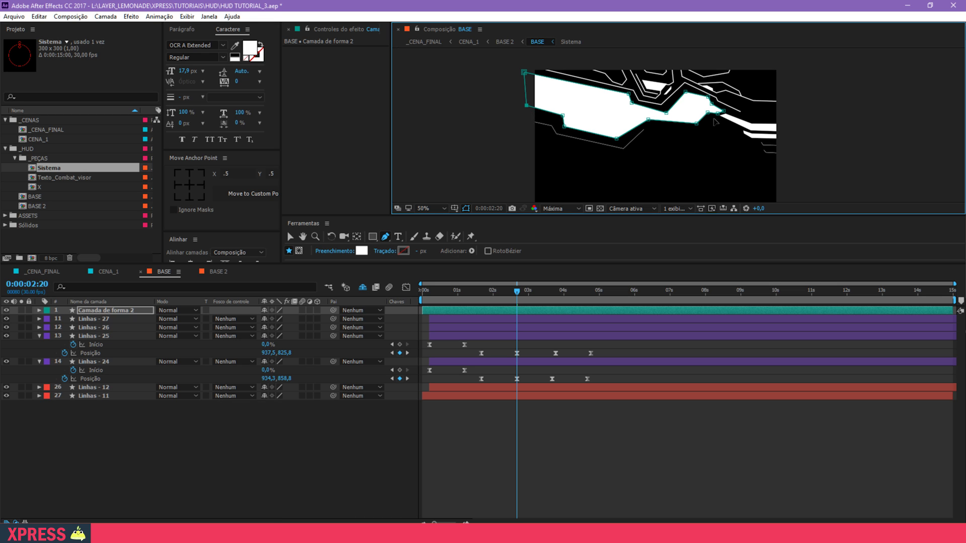
# Step: Adjust the upper peak vertex near the white panel's right end to follow the neighbouring HUD line
pyautogui.press('z')
pyautogui.click(728, 117)
pyautogui.click(670, 131)
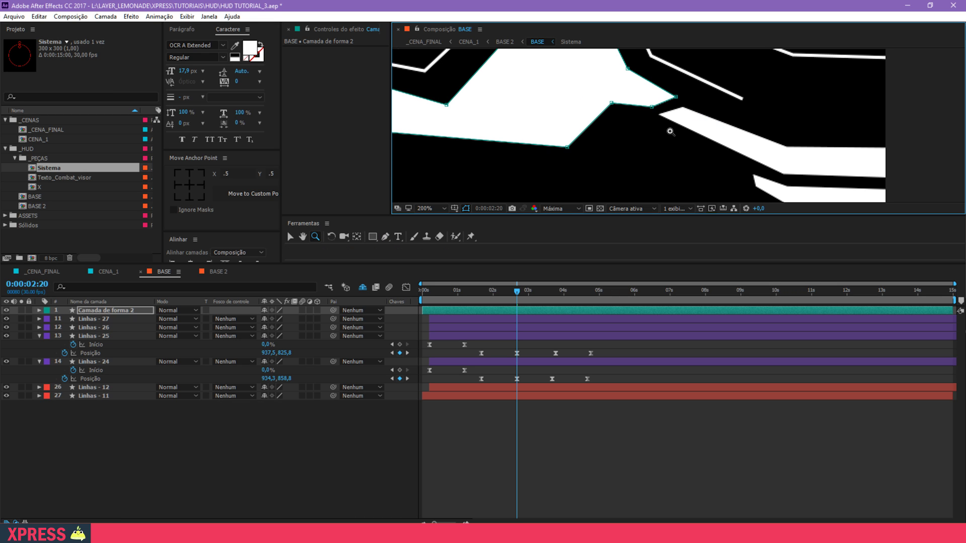
pyautogui.press('v')
pyautogui.moveTo(678, 98); pyautogui.dragTo(703, 157)
pyautogui.press('space')
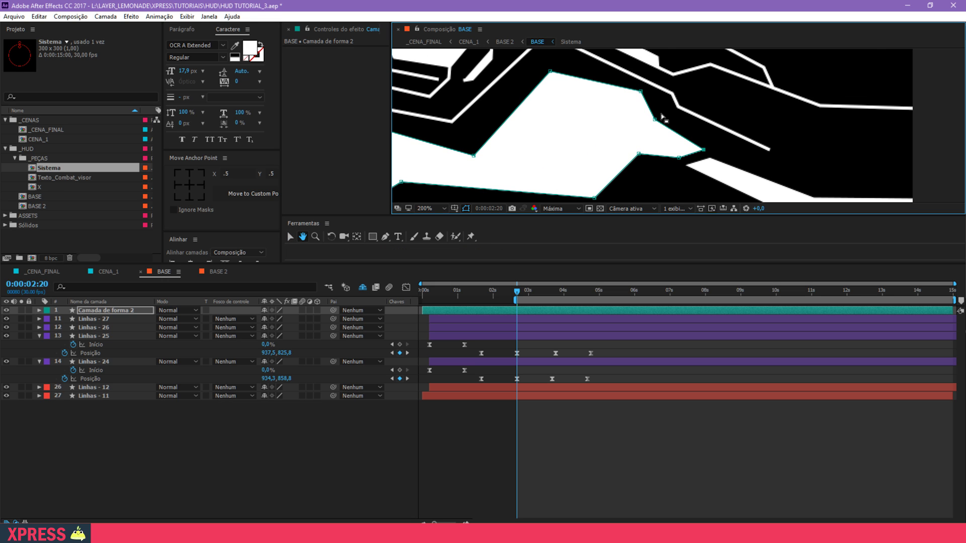
pyautogui.press('space')
pyautogui.moveTo(562, 94); pyautogui.dragTo(583, 79)
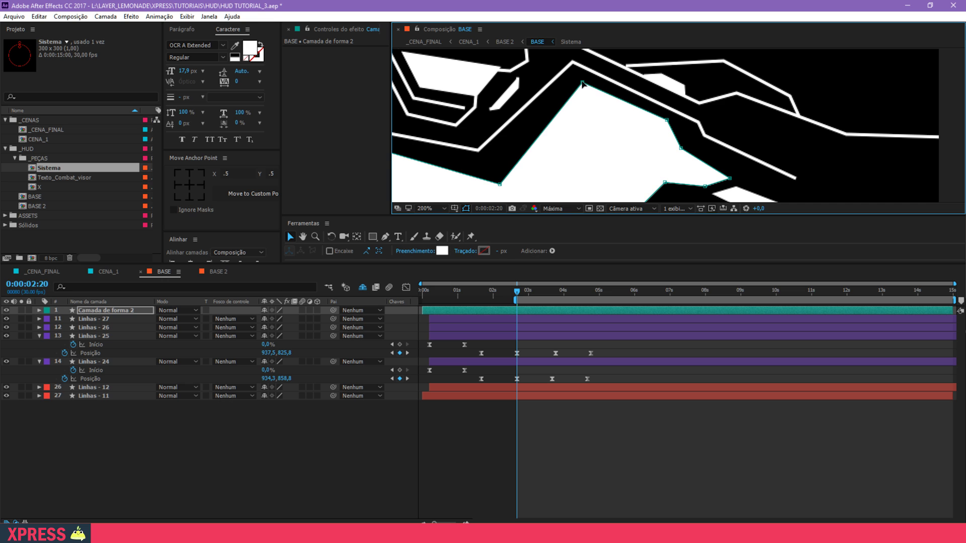
pyautogui.press('space')
pyautogui.moveTo(582, 133); pyautogui.dragTo(617, 93)
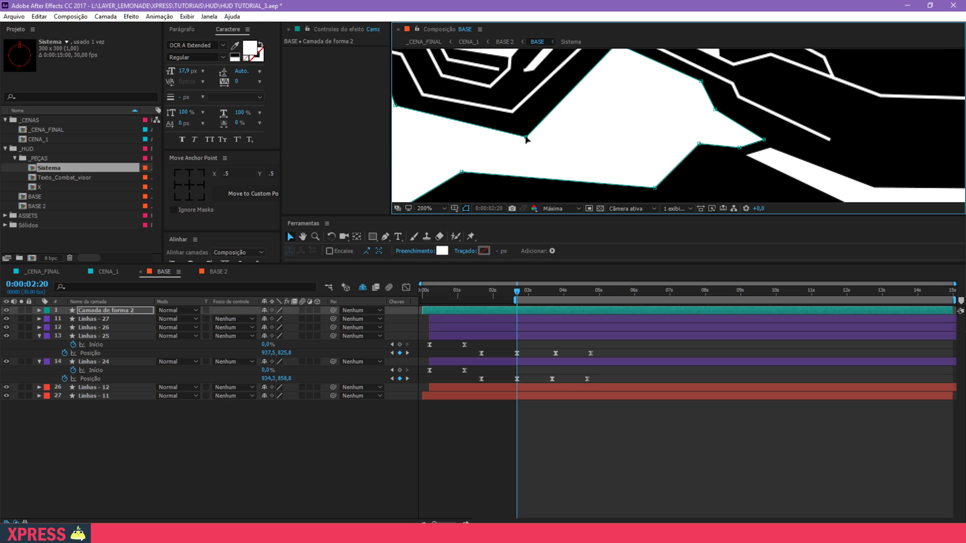
# Step: Reposition vertices along the white panel's outline, slanting the notch near its lower left to match the thin line below
pyautogui.press('space')
pyautogui.moveTo(553, 150); pyautogui.dragTo(652, 182)
pyautogui.moveTo(499, 142); pyautogui.dragTo(639, 183)
pyautogui.press('space')
pyautogui.moveTo(501, 151); pyautogui.dragTo(694, 176)
pyautogui.moveTo(507, 136); pyautogui.dragTo(644, 173)
pyautogui.moveTo(549, 141); pyautogui.dragTo(551, 141)
pyautogui.moveTo(517, 101); pyautogui.dragTo(532, 94)
pyautogui.press('space')
pyautogui.moveTo(751, 196); pyautogui.dragTo(632, 68)
pyautogui.moveTo(642, 119); pyautogui.dragTo(649, 75)
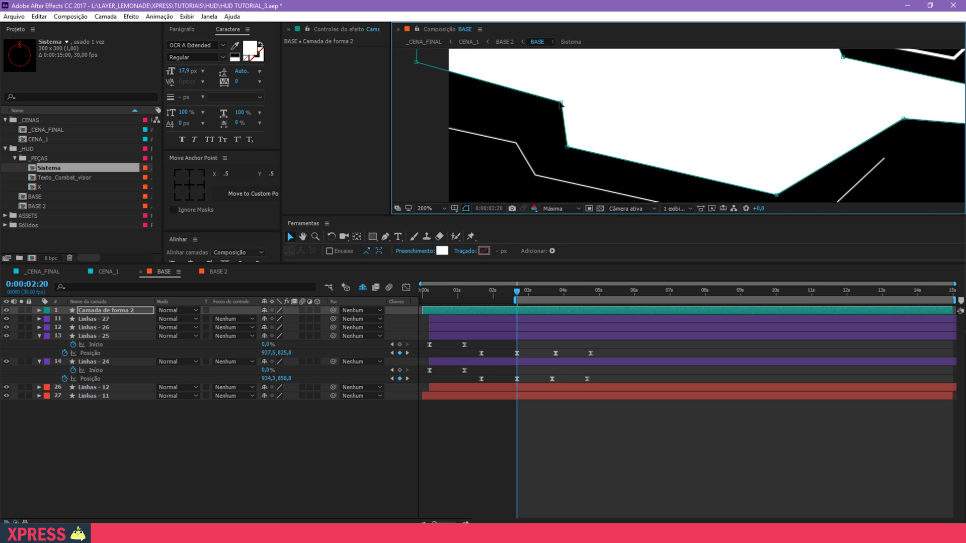
pyautogui.moveTo(560, 103); pyautogui.dragTo(541, 104)
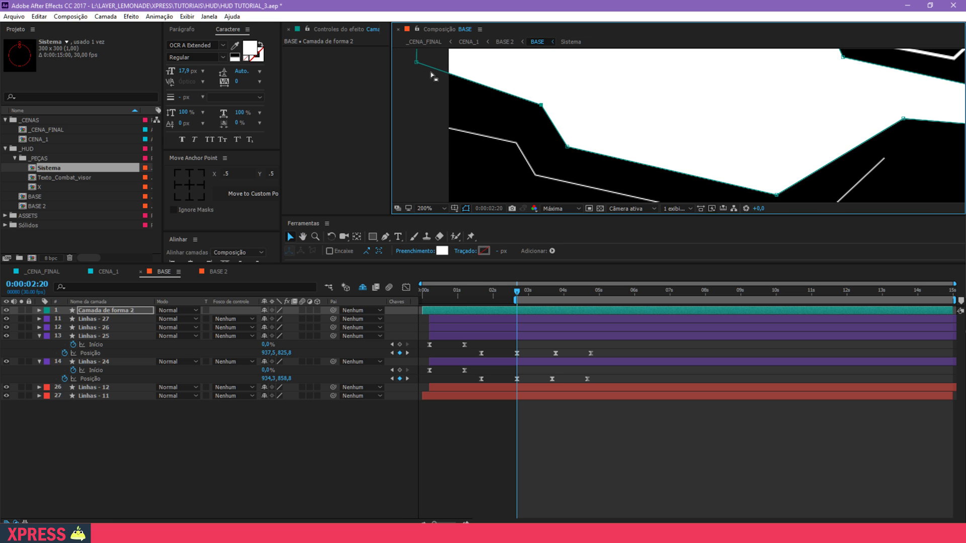
# Step: Check and finish adjusting the white panel's remaining outline, deselect it, fit the composition view and save the project
pyautogui.press('space')
pyautogui.moveTo(760, 163); pyautogui.dragTo(631, 131)
pyautogui.moveTo(760, 93); pyautogui.dragTo(582, 184)
pyautogui.press('space')
pyautogui.press('space')
pyautogui.moveTo(700, 169); pyautogui.dragTo(727, 135)
pyautogui.moveTo(812, 141); pyautogui.dragTo(757, 160)
pyautogui.click(430, 208)
pyautogui.click(437, 218)
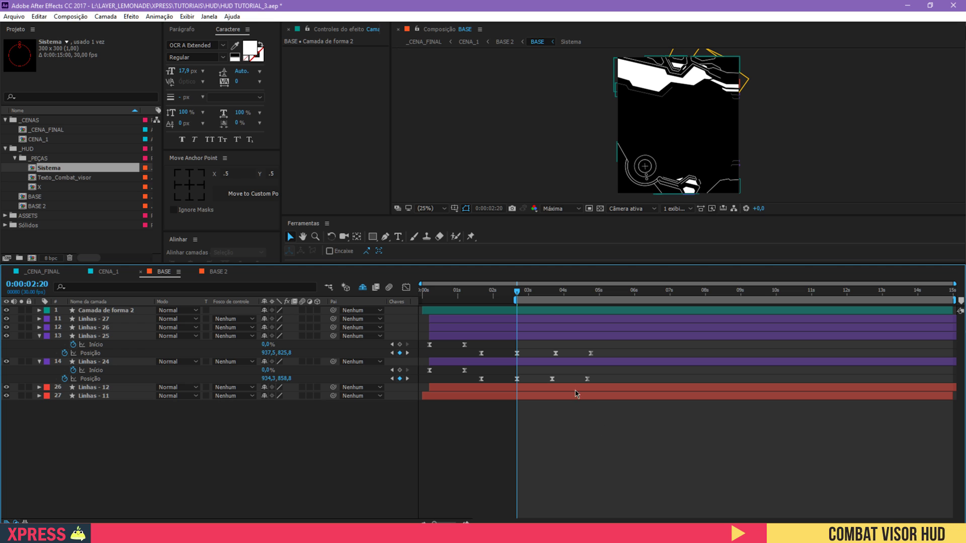
pyautogui.hotkey('ctrl', 's')
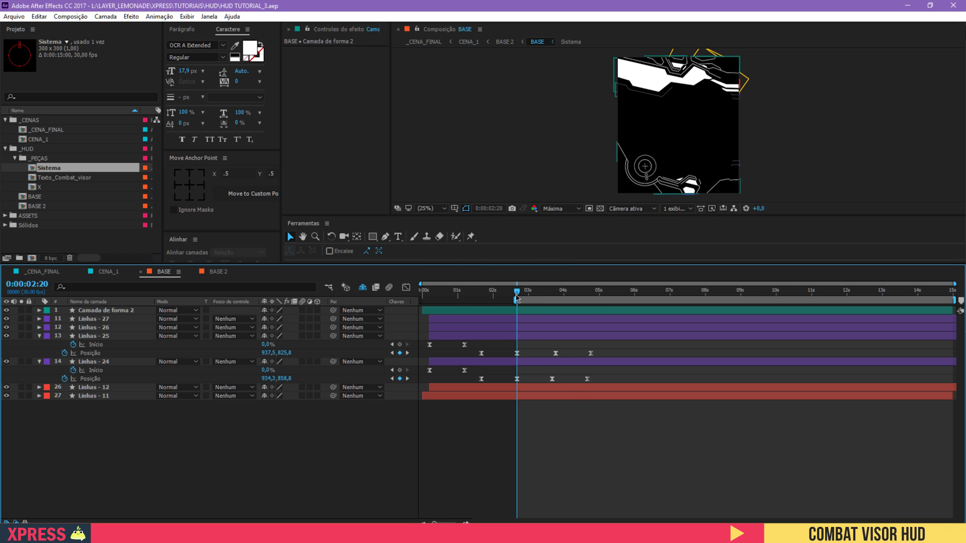
# Step: Rename the new shape layer as Detalhe_1
pyautogui.click(106, 311)
pyautogui.press('Return')
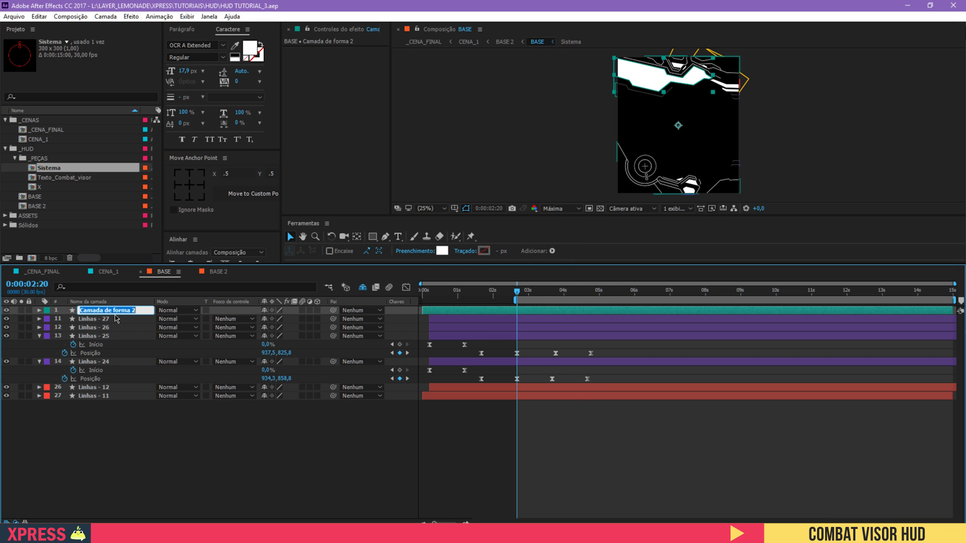
pyautogui.write('Detalhe_1')
pyautogui.press('Return')
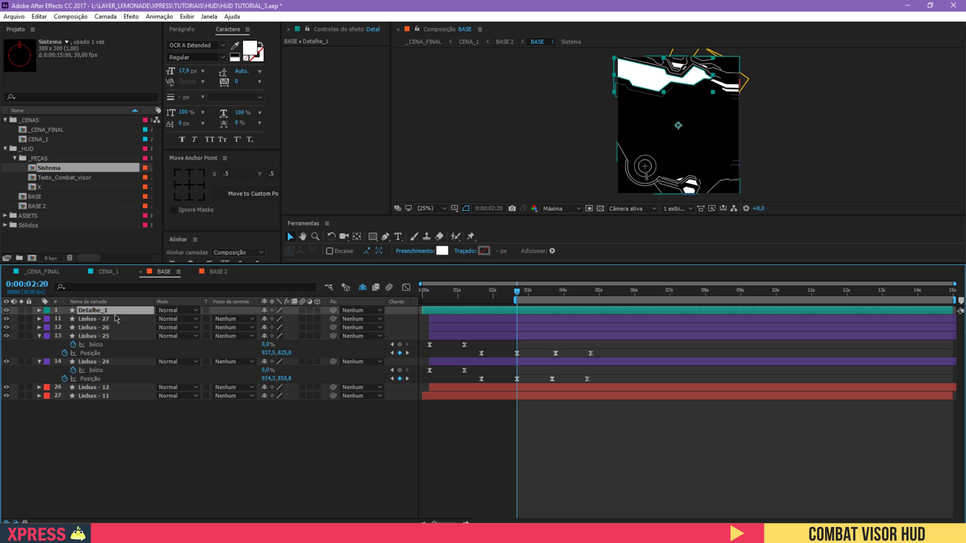
# Step: Collapse the properties of all visible BASE layers, deselect them and save the project
pyautogui.hotkey('ctrl', 'a')
pyautogui.press('u')
pyautogui.press('u')
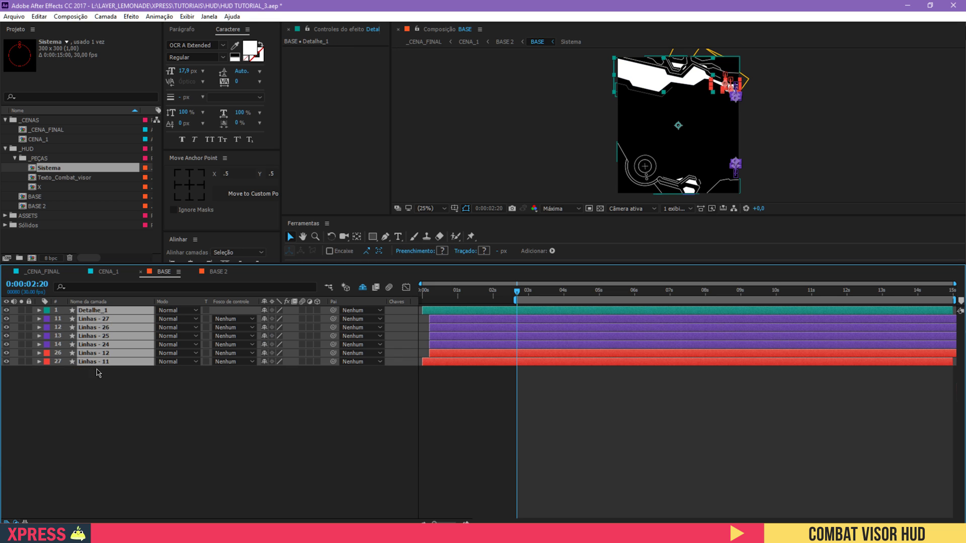
pyautogui.click(127, 477)
pyautogui.hotkey('ctrl', 's')
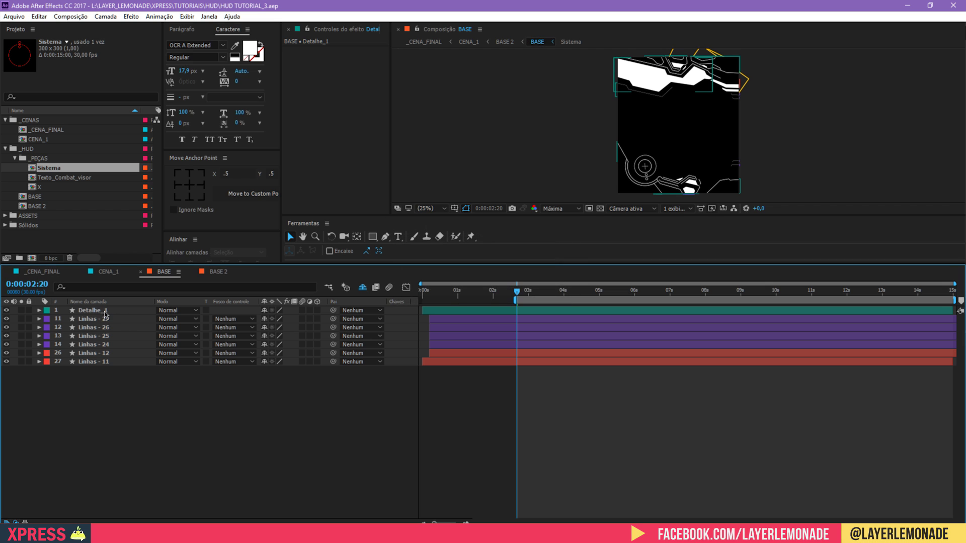
# Step: Reveal the visible layers' keyframes and add an Opacity keyframe to Detalhe_1 at 0:00:02:20
pyautogui.click(105, 311)
pyautogui.moveTo(528, 294)
pyautogui.mouseDown()
pyautogui.moveTo(548, 297)
pyautogui.moveTo(483, 297)
pyautogui.moveTo(526, 304)
pyautogui.mouseUp()
pyautogui.click(244, 388)
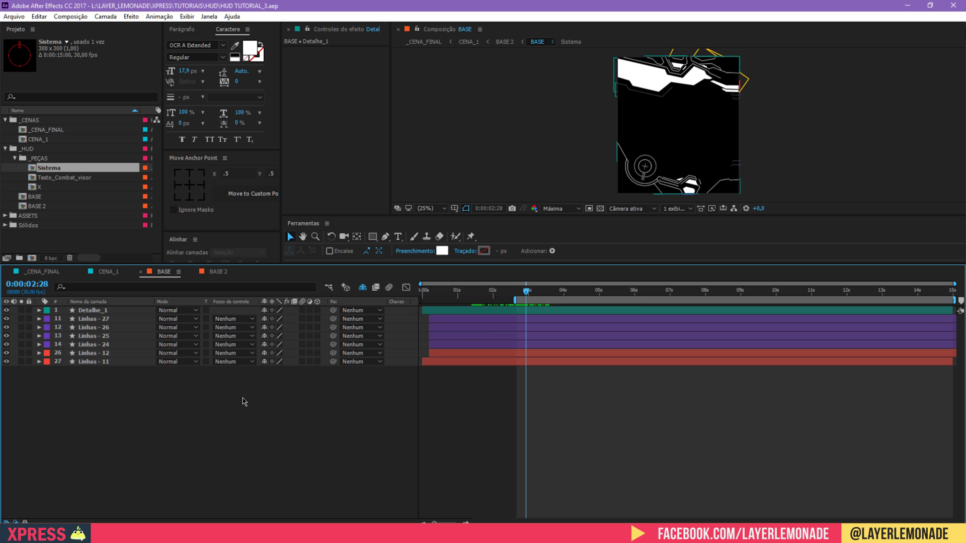
pyautogui.press('u')
pyautogui.moveTo(526, 292); pyautogui.dragTo(515, 312)
pyautogui.click(516, 311)
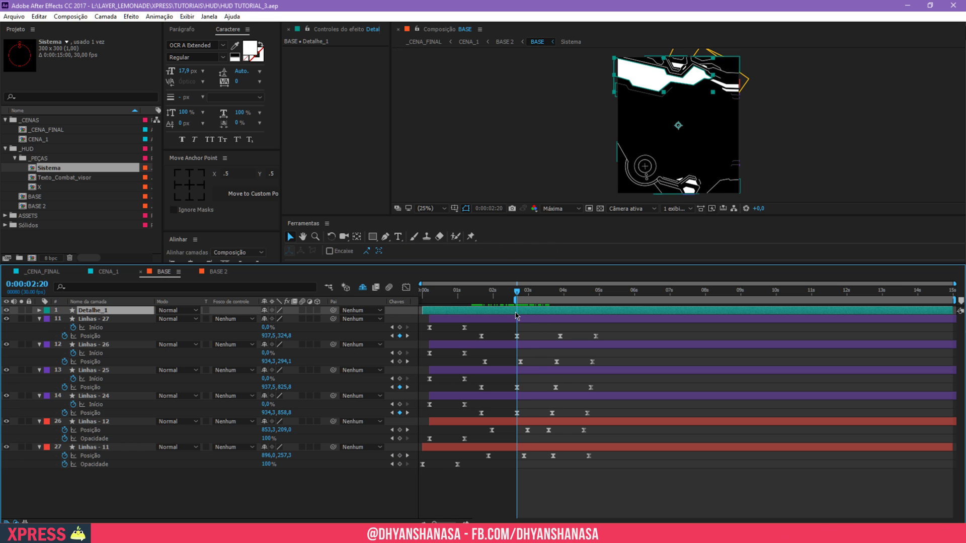
pyautogui.hotkey('alt', 'shift', 't')
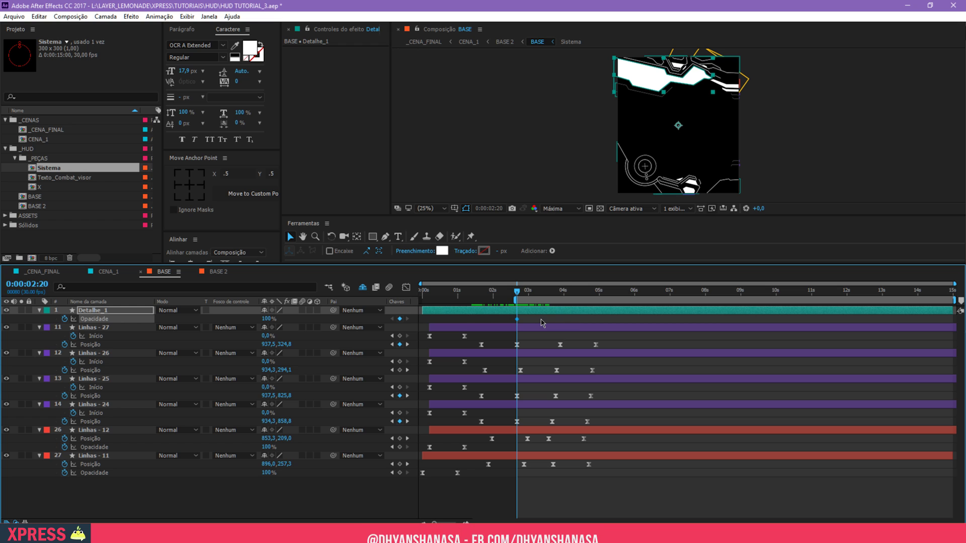
# Step: Fade in Detalhe_1 with Opacity keyframes of 0% at 0:00:02:20 and 100% at 0:00:03:10
pyautogui.hotkey('shift', 'pagedown')
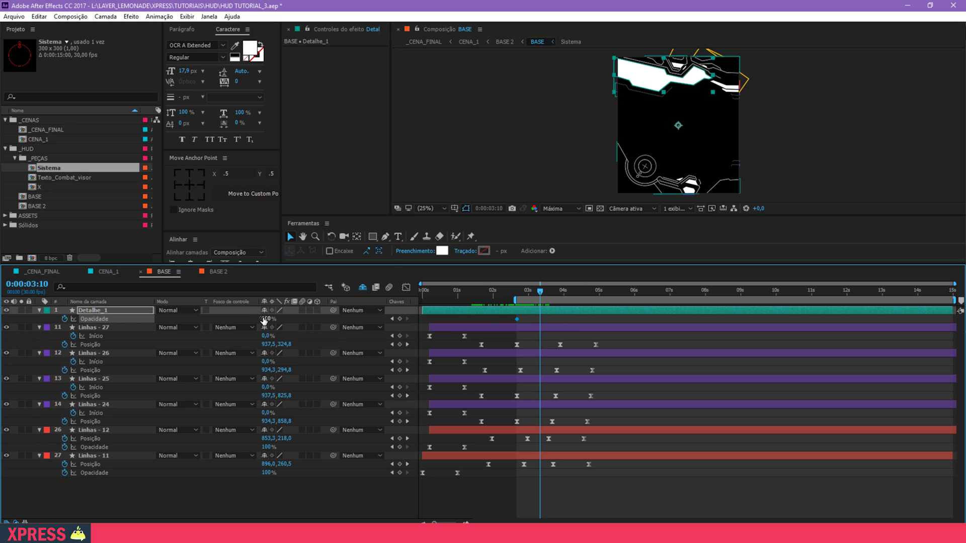
pyautogui.hotkey('shift', 'pageup')
pyautogui.hotkey('shift', 'pageup')
pyautogui.hotkey('shift', 'pageup')
pyautogui.hotkey('shift', 'pagedown')
pyautogui.moveTo(265, 321); pyautogui.dragTo(205, 328)
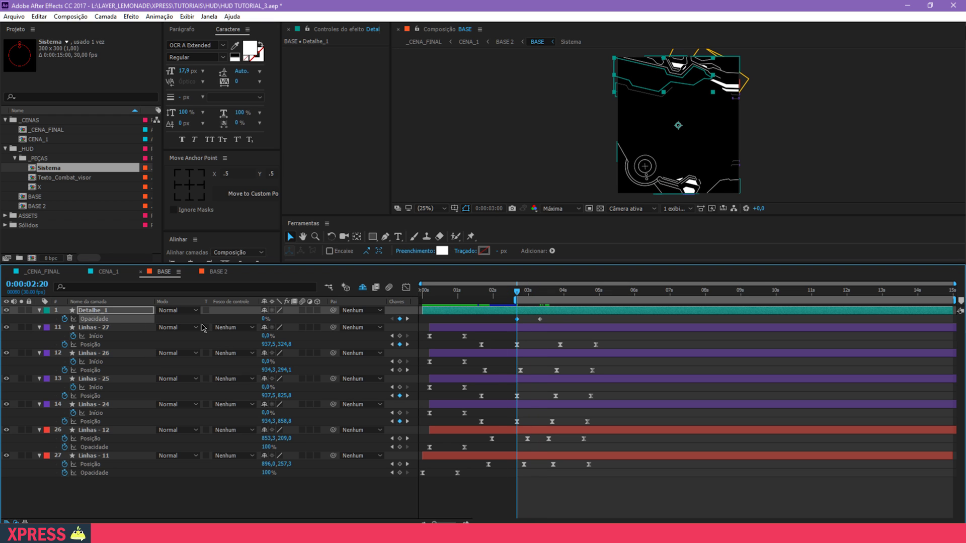
# Step: Set Detalhe_1's Opacity to 0% at 0:00:04:00, repeat the blink through 0:00:05:10 and apply Easy Ease to all five keyframes
pyautogui.hotkey('shift', 'pagedown')
pyautogui.hotkey('shift', 'pagedown')
pyautogui.hotkey('shift', 'pagedown')
pyautogui.click(266, 319)
pyautogui.write('0')
pyautogui.press('Return')
pyautogui.moveTo(581, 325); pyautogui.dragTo(498, 314)
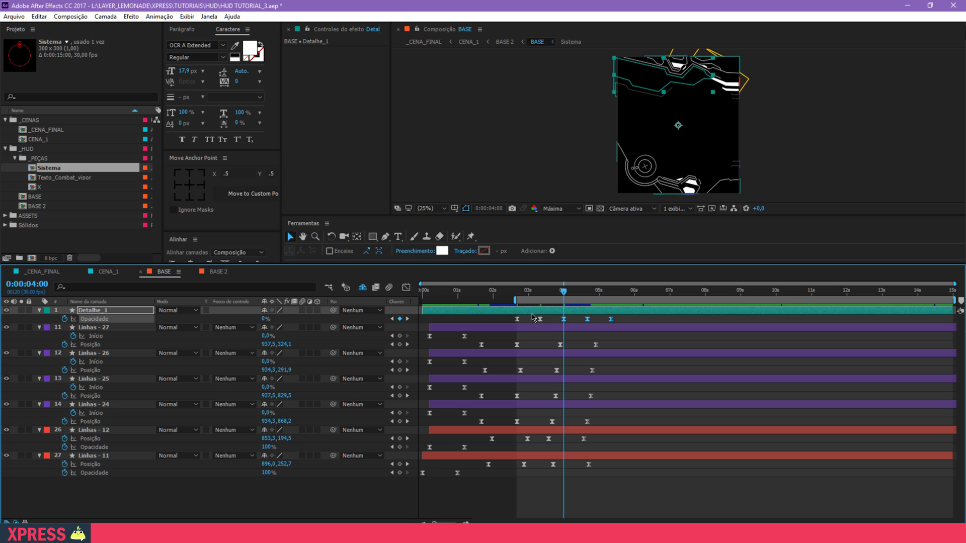
# Step: Preview Detalhe_1's blinking, return to 0:00:02:20, enlarge the timeline scale around the keyframes and save the project
pyautogui.press('space')
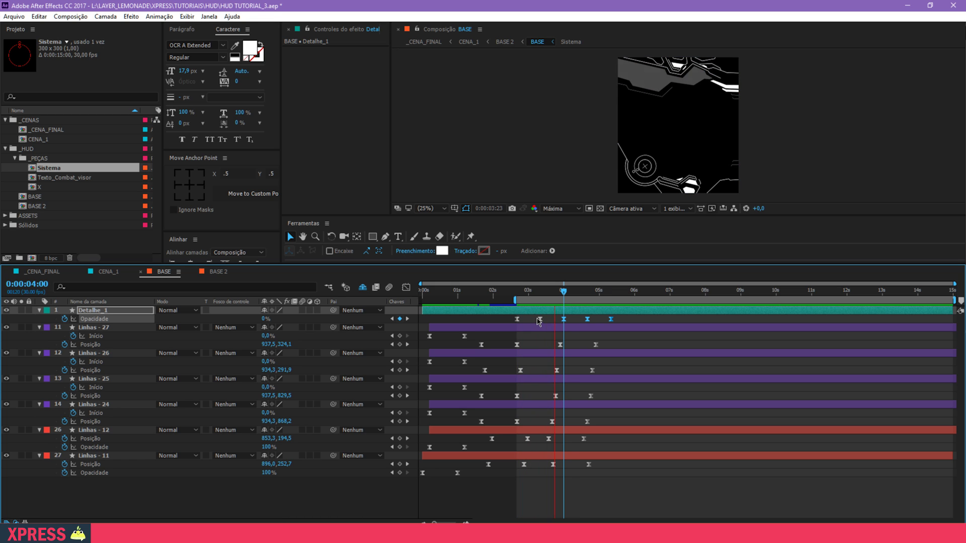
pyautogui.click(517, 299)
pyautogui.moveTo(517, 299); pyautogui.dragTo(517, 313)
pyautogui.press('=')
pyautogui.press('=')
pyautogui.hotkey('ctrl', 's')
pyautogui.press('-')
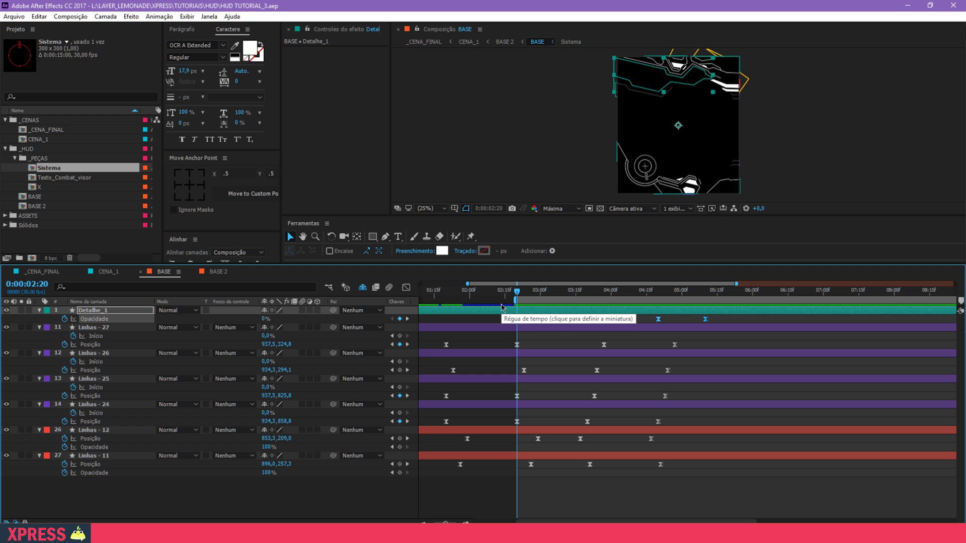
# Step: Compress Detalhe_1's five Opacity keyframes to 10-frame spacing, ending at 0:00:04:00, and preview the faster blink
pyautogui.press('space')
pyautogui.moveTo(705, 320); pyautogui.dragTo(610, 333)
pyautogui.press('space')
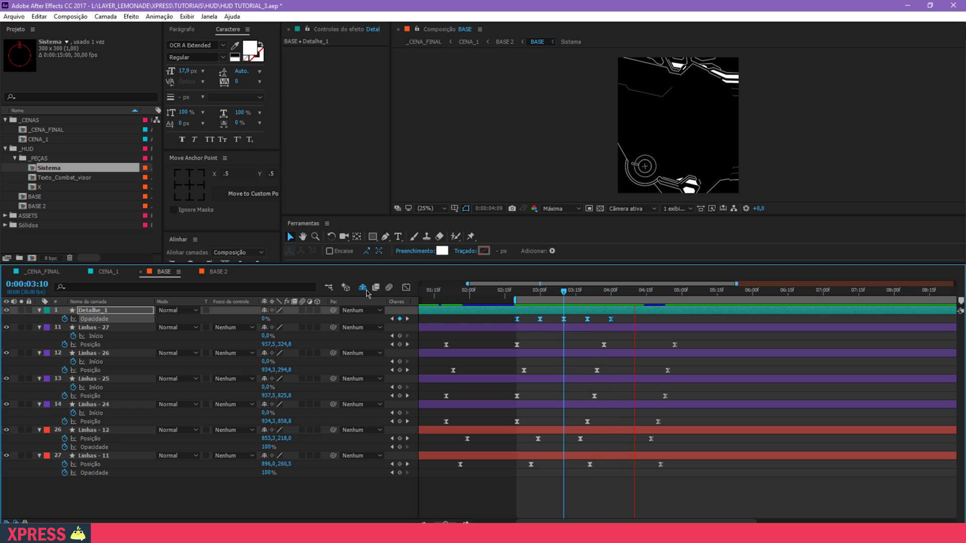
# Step: Preview the mirrored panel blink in BASE 2 from 0:00:02:15, save the project and return to BASE
pyautogui.click(221, 272)
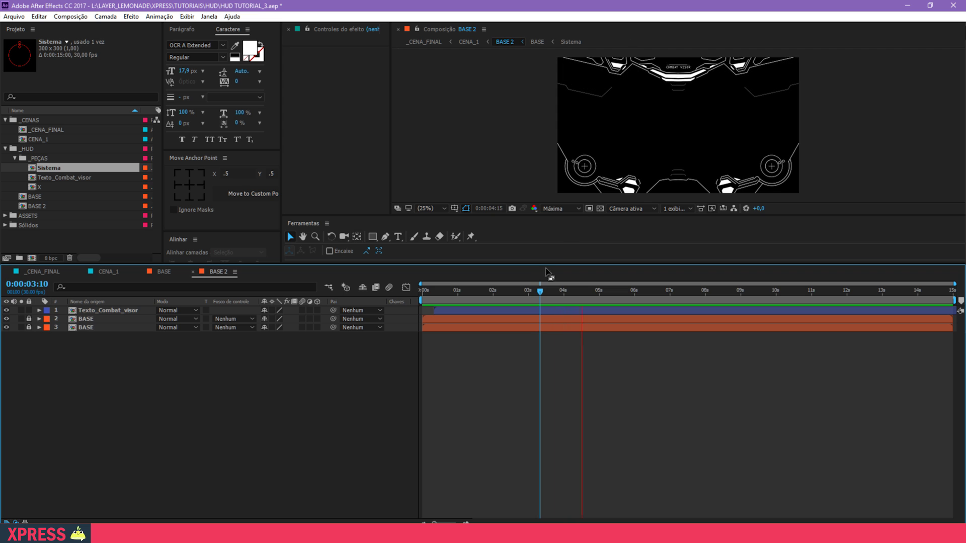
pyautogui.click(511, 298)
pyautogui.hotkey('ctrl', 's')
pyautogui.press('space')
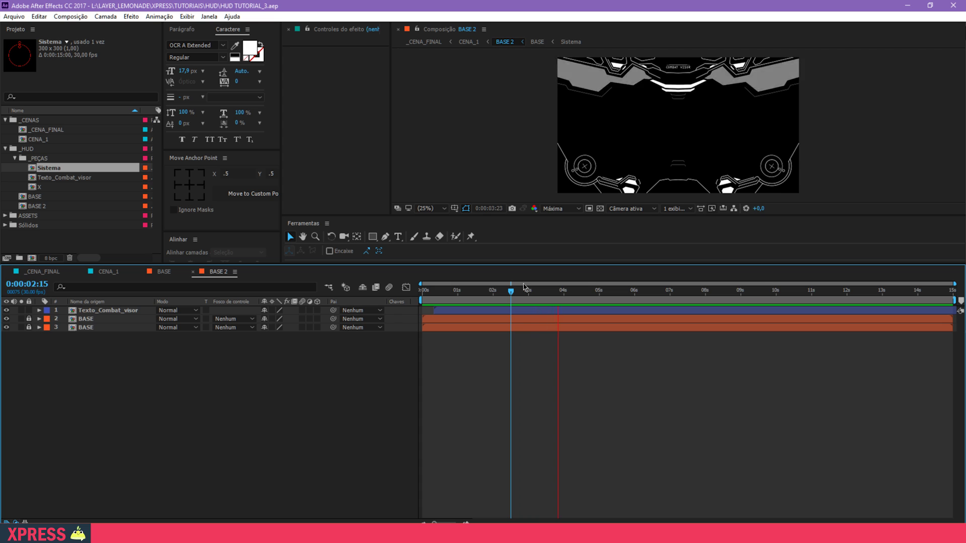
pyautogui.click(167, 272)
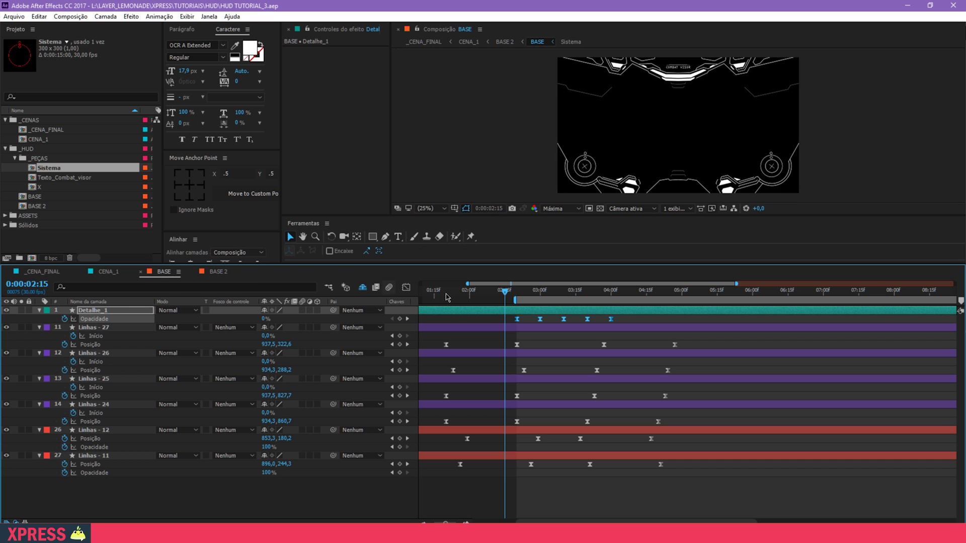
# Step: Tighten Detalhe_1's Opacity keyframes slightly from 0:00:02:20, preview the faster blink, check it mirrored in BASE 2 and save the project
pyautogui.moveTo(511, 295); pyautogui.dragTo(517, 304)
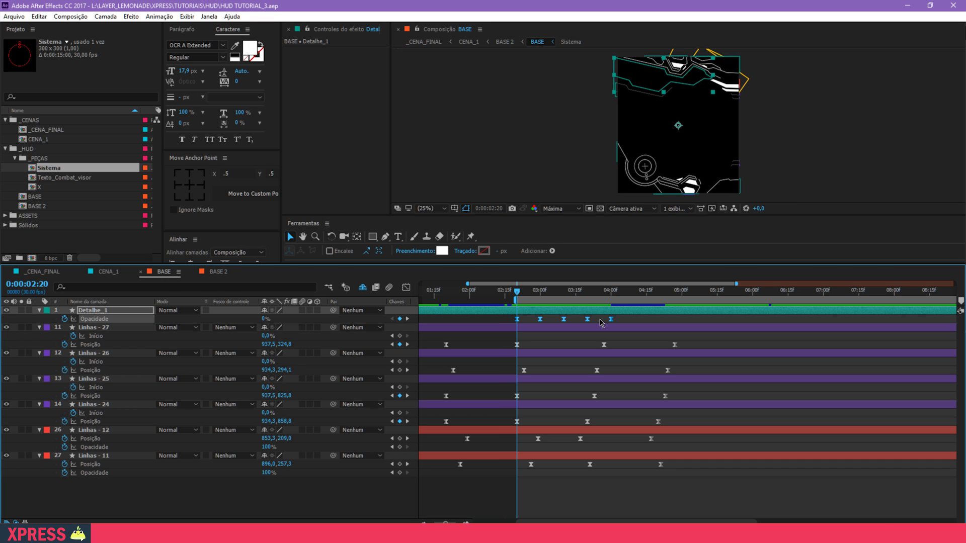
pyautogui.press('space')
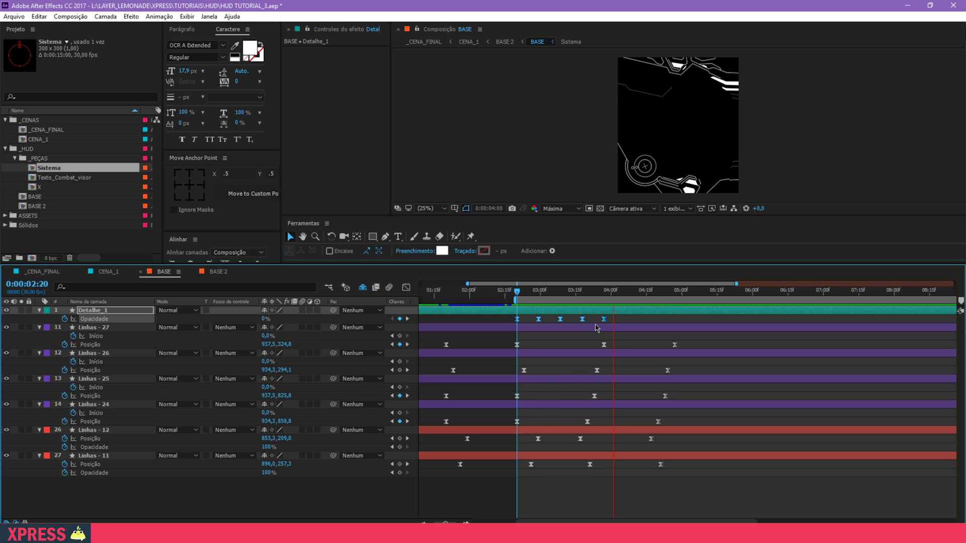
pyautogui.click(206, 274)
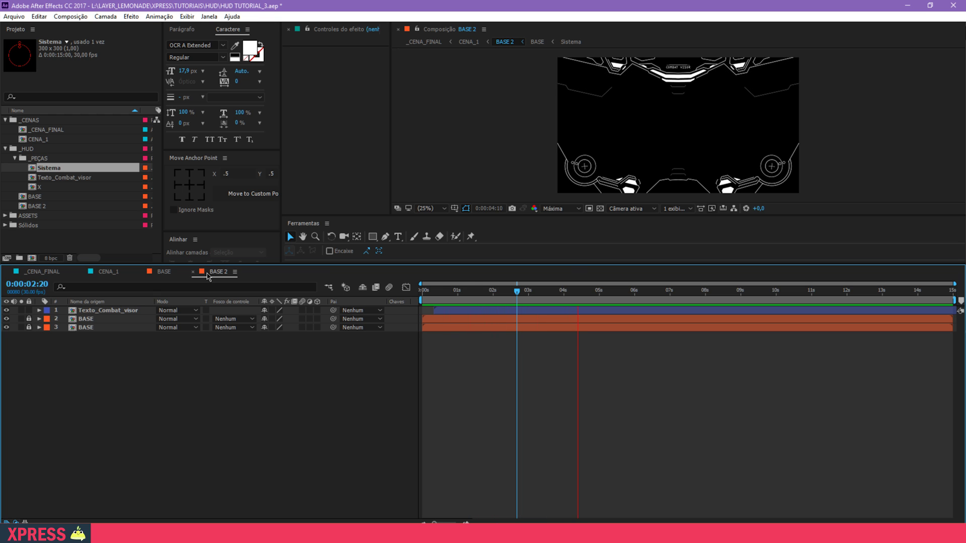
pyautogui.click(429, 292)
pyautogui.moveTo(429, 294); pyautogui.dragTo(567, 295)
pyautogui.hotkey('ctrl', 's')
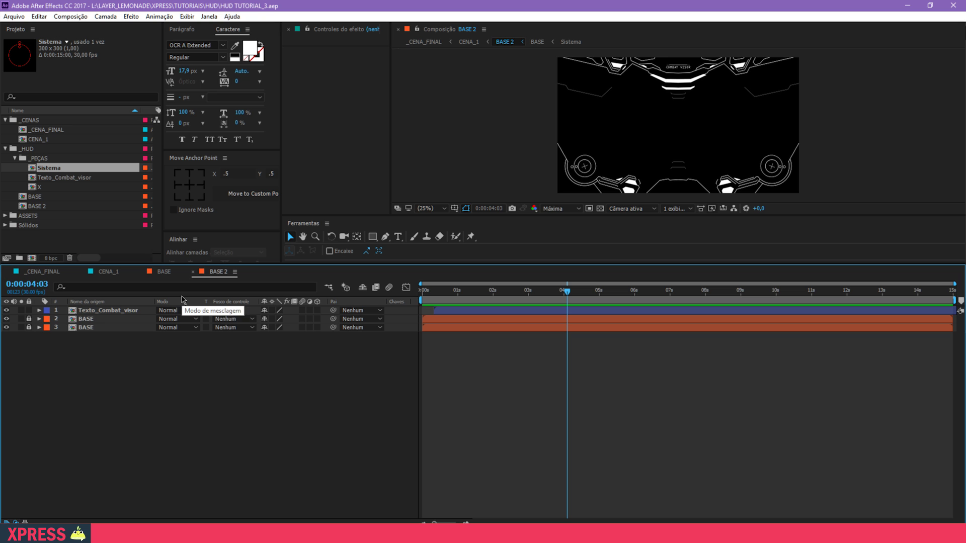
# Step: Create a 600 × 200 px composition named BOX_1 in the _PEÇAS folder
pyautogui.click(40, 160)
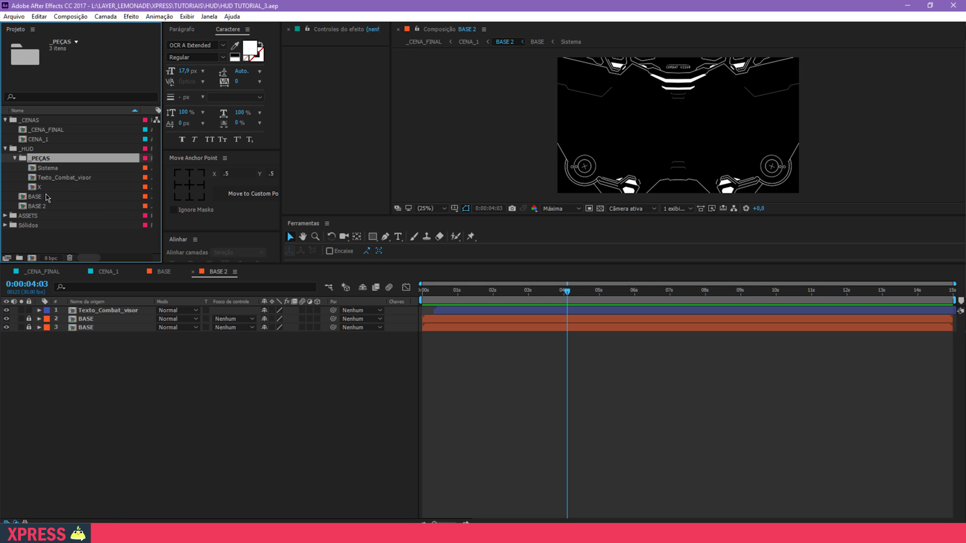
pyautogui.click(32, 258)
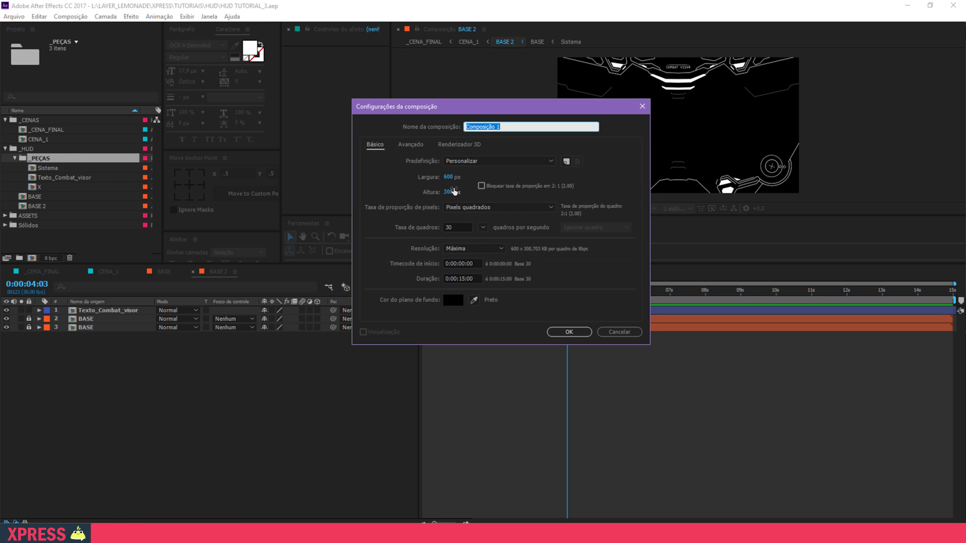
pyautogui.write('BOX_1')
pyautogui.click(450, 192)
pyautogui.write('200')
pyautogui.press('Return')
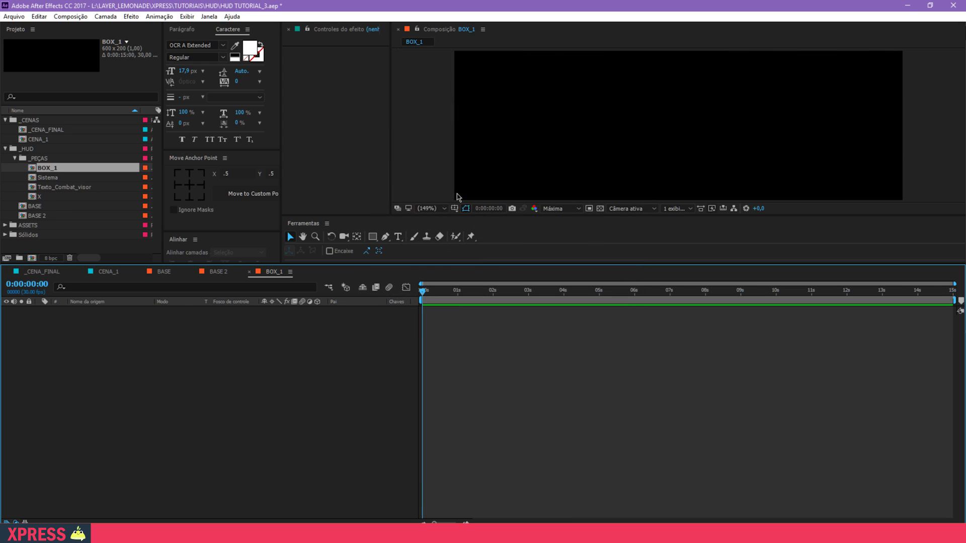
# Step: Add the text CHECKING to BOX_1, centre its anchor point and align the layer to the middle of the composition
pyautogui.hotkey('ctrl', 't')
pyautogui.moveTo(429, 77); pyautogui.dragTo(939, 154)
pyautogui.write('CHECKING')
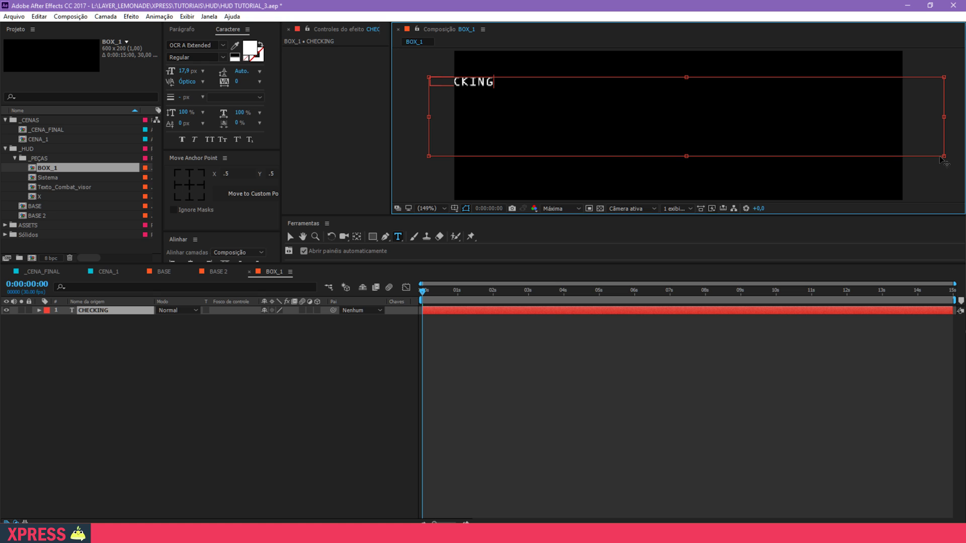
pyautogui.click(97, 333)
pyautogui.click(104, 311)
pyautogui.click(190, 191)
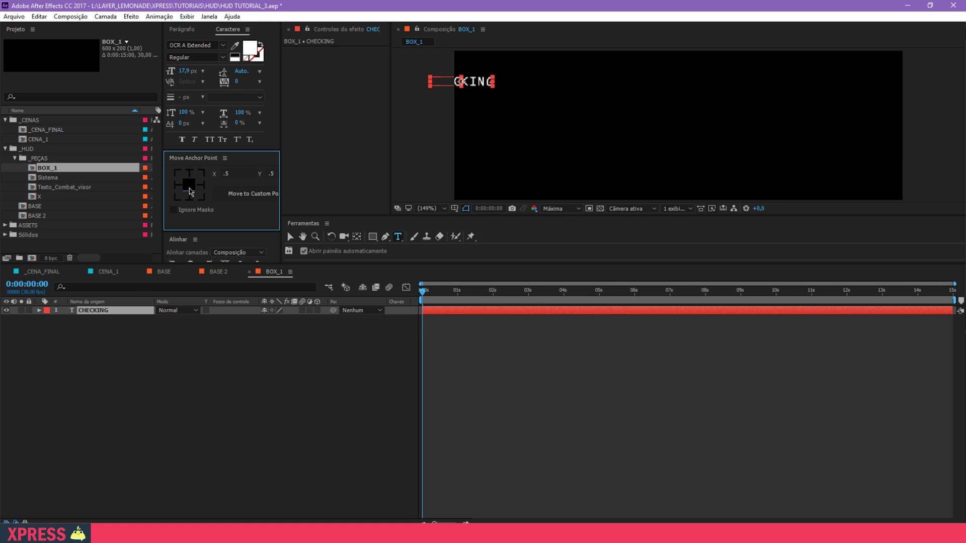
pyautogui.click(194, 260)
pyautogui.moveTo(239, 231); pyautogui.dragTo(238, 198)
pyautogui.click(243, 231)
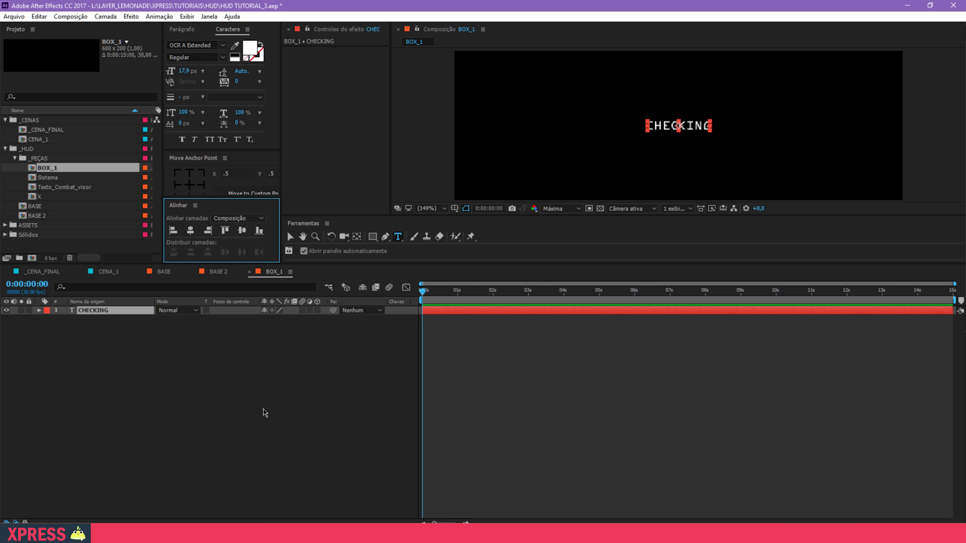
pyautogui.click(263, 408)
# Step: Switch to Filmes e TV, examine the CHECKING box in the reference video and return to After Effects
pyautogui.press('super+Tab')
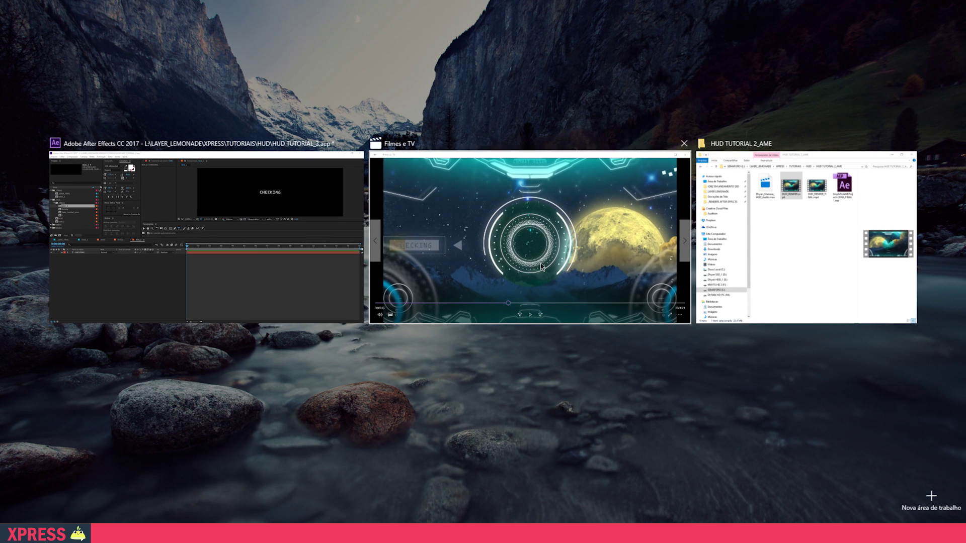
pyautogui.click(584, 249)
pyautogui.moveTo(417, 380); pyautogui.dragTo(346, 384)
pyautogui.click(295, 383)
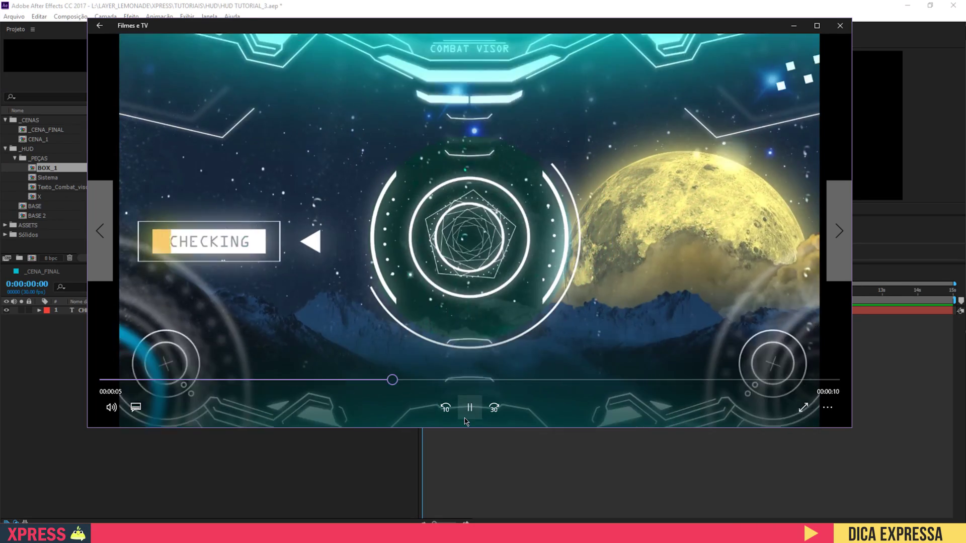
pyautogui.click(337, 467)
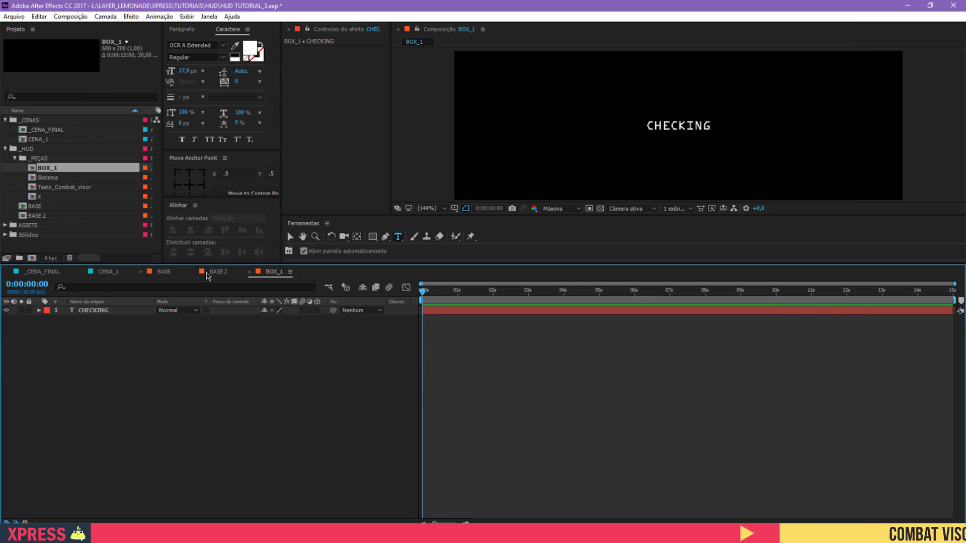
# Step: View BOX_1 at 100% magnification and try scaling the CHECKING text to 484%
pyautogui.click(427, 208)
pyautogui.click(439, 231)
pyautogui.press('s')
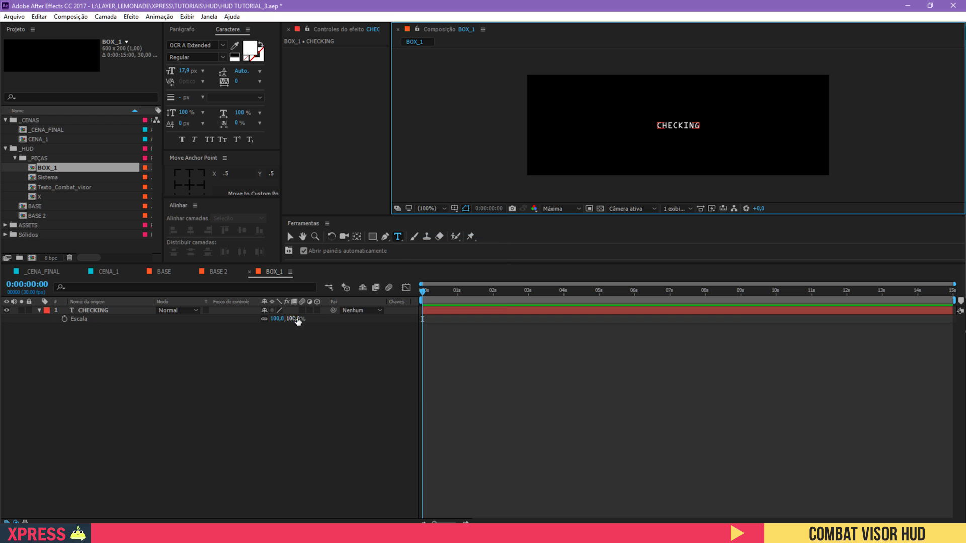
pyautogui.moveTo(292, 320); pyautogui.dragTo(471, 301)
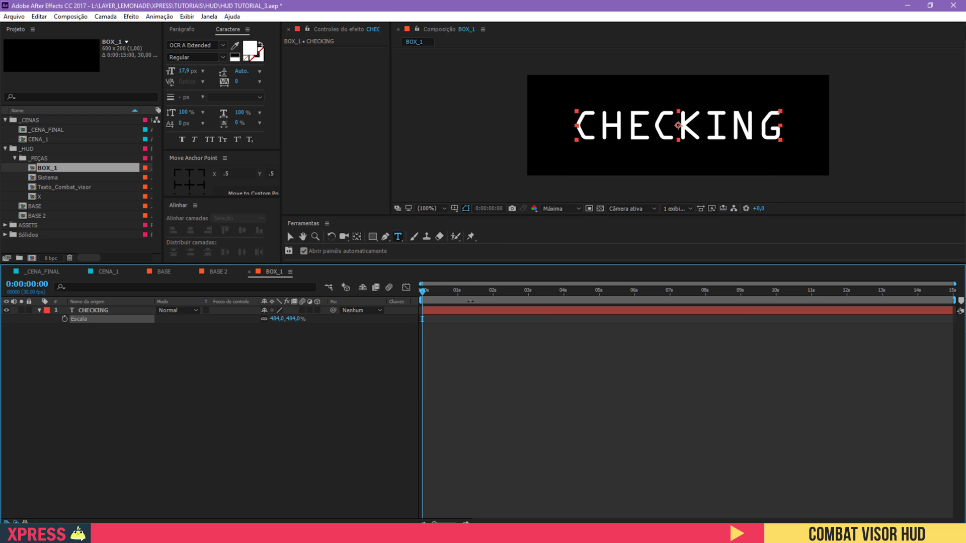
pyautogui.hotkey('ctrl', 'z')
# Step: Resize the BOX_1 composition to 350 × 100 px
pyautogui.hotkey('ctrl', 'k')
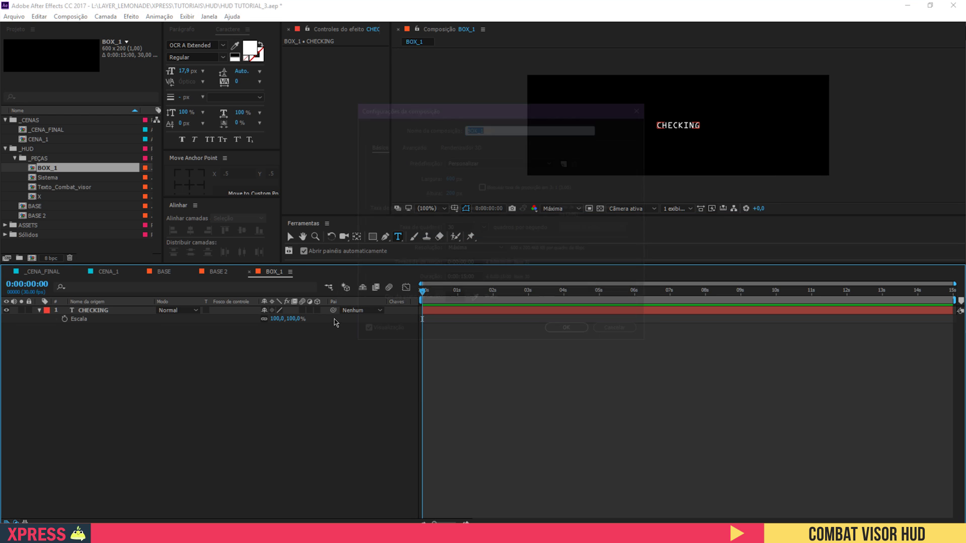
pyautogui.moveTo(449, 179); pyautogui.dragTo(372, 188)
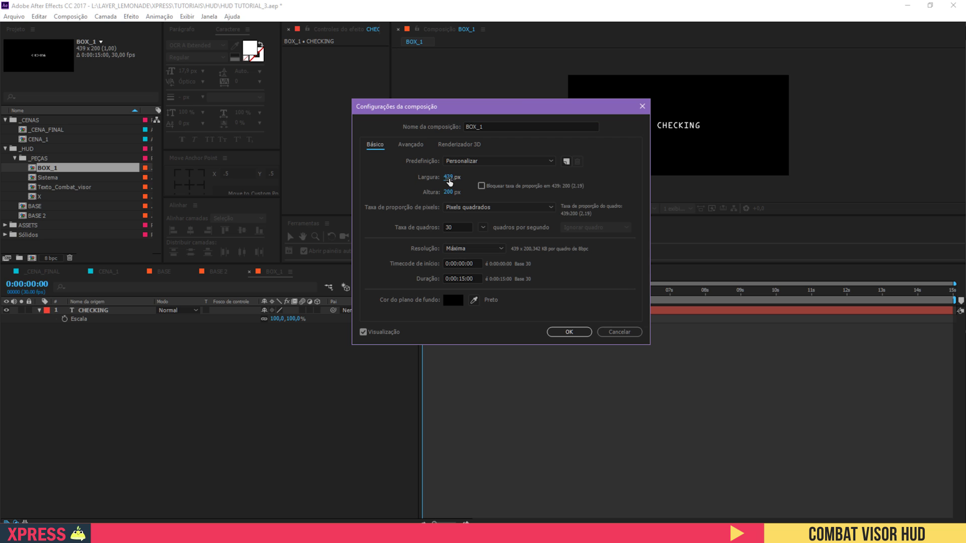
pyautogui.moveTo(449, 192)
pyautogui.mouseDown()
pyautogui.moveTo(412, 192)
pyautogui.moveTo(444, 179)
pyautogui.mouseUp()
pyautogui.click(446, 178)
pyautogui.write('3')
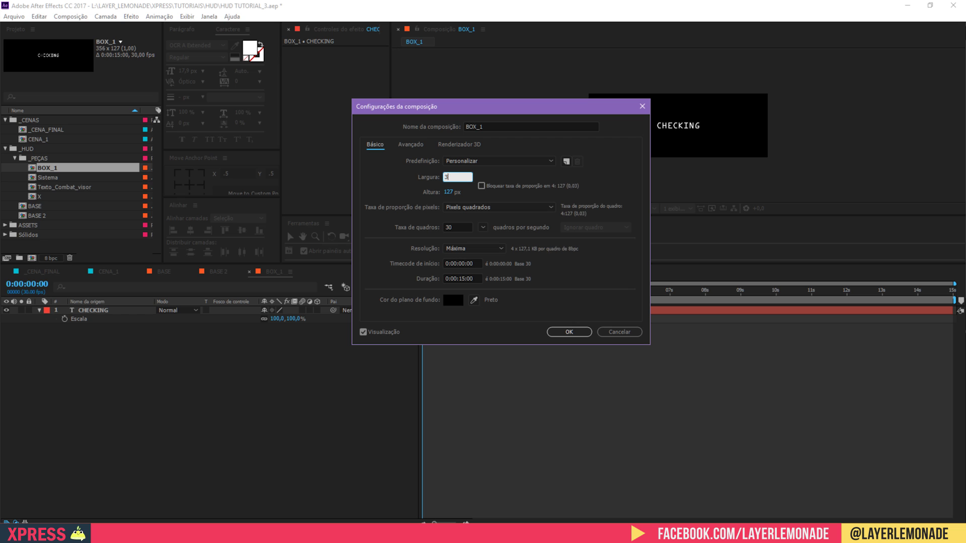
pyautogui.write('60')
pyautogui.click(448, 192)
pyautogui.write('100')
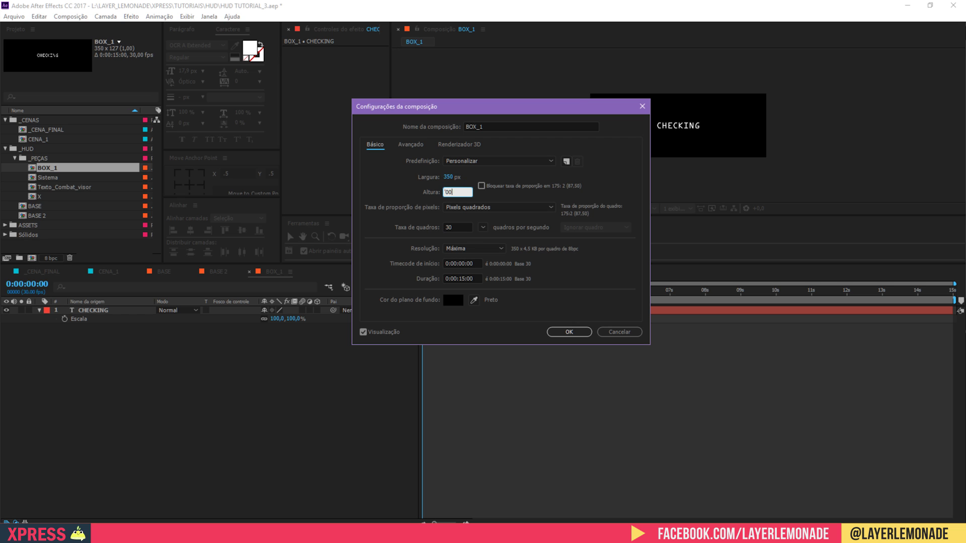
pyautogui.press('Return')
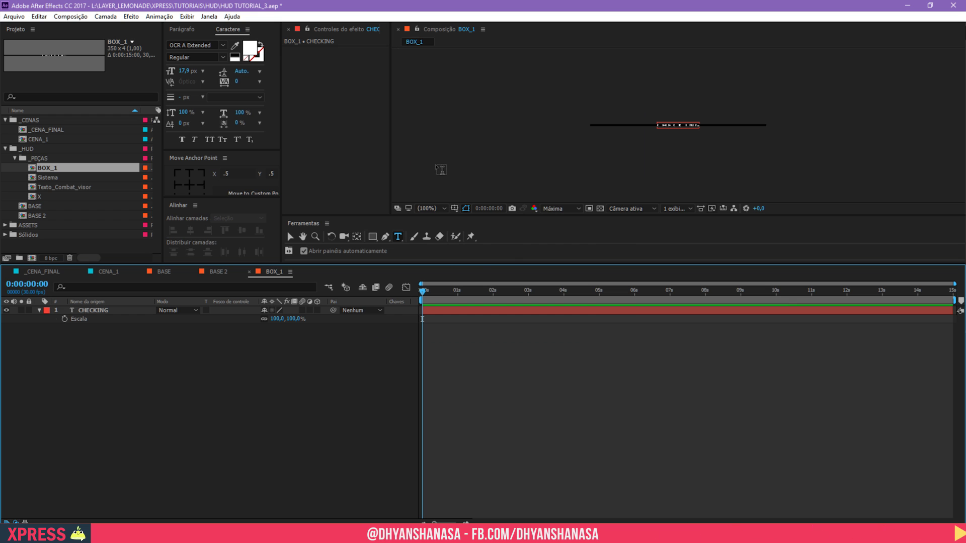
pyautogui.hotkey('ctrl', 'k')
pyautogui.click(449, 192)
pyautogui.write('100')
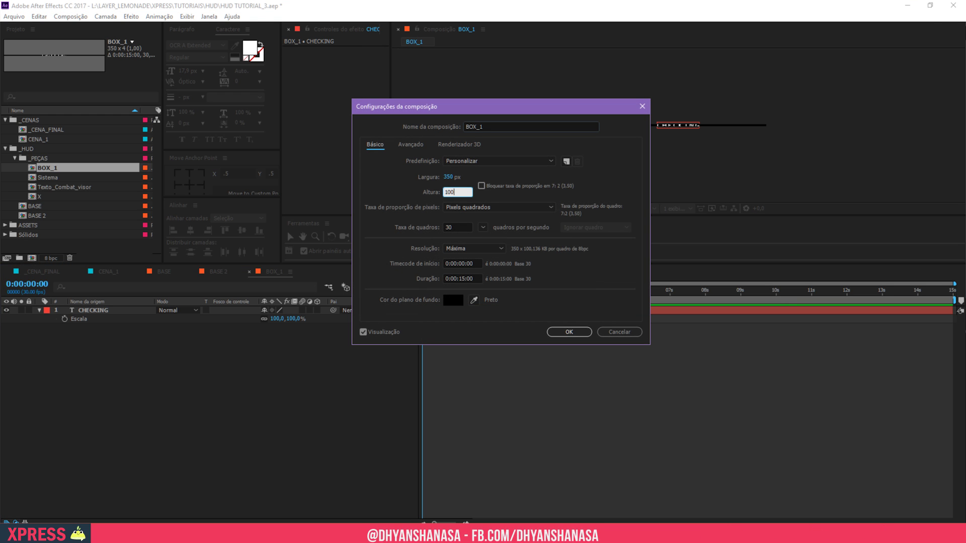
pyautogui.press('Return')
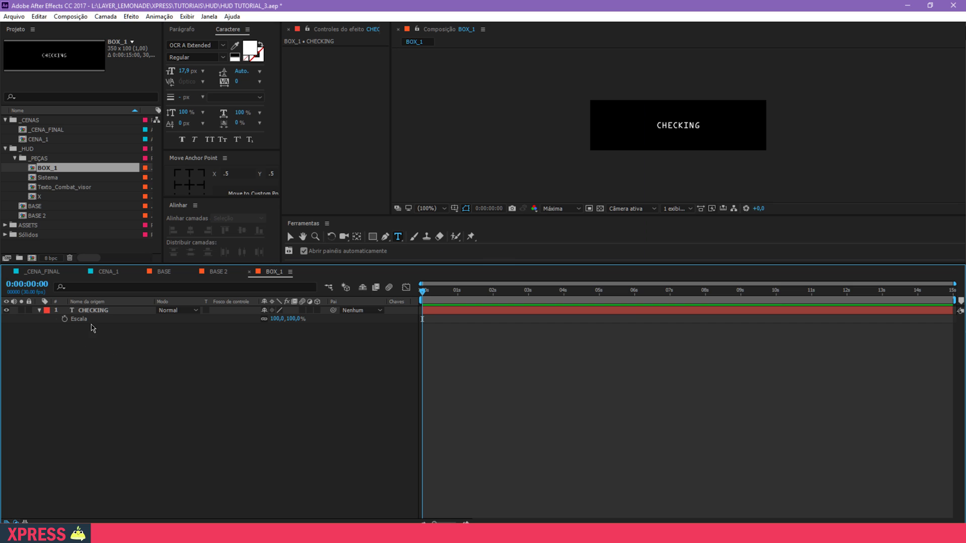
# Step: Scale the CHECKING text to 266%, comparing it with the reference video, and save the project
pyautogui.click(100, 311)
pyautogui.press('s')
pyautogui.press('s')
pyautogui.moveTo(294, 320); pyautogui.dragTo(301, 318)
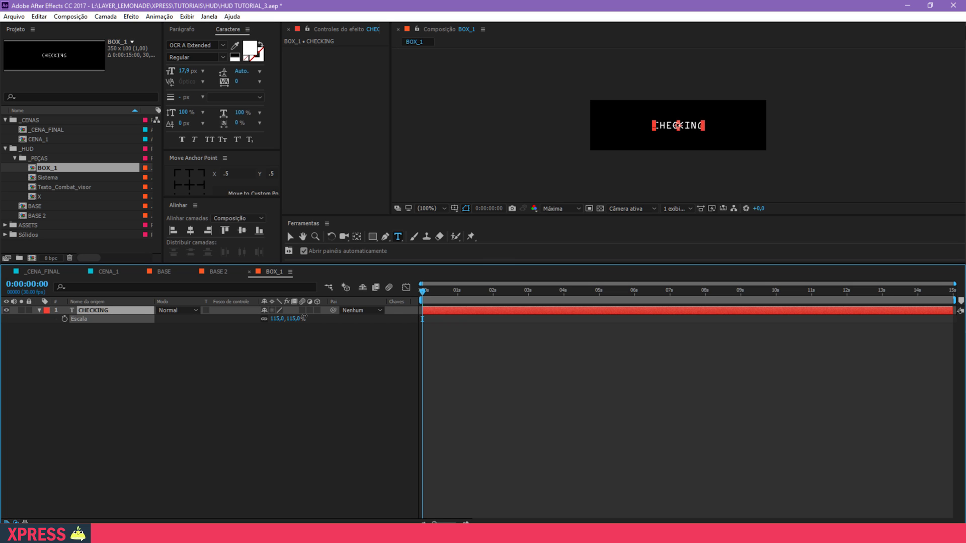
pyautogui.press('super+Tab')
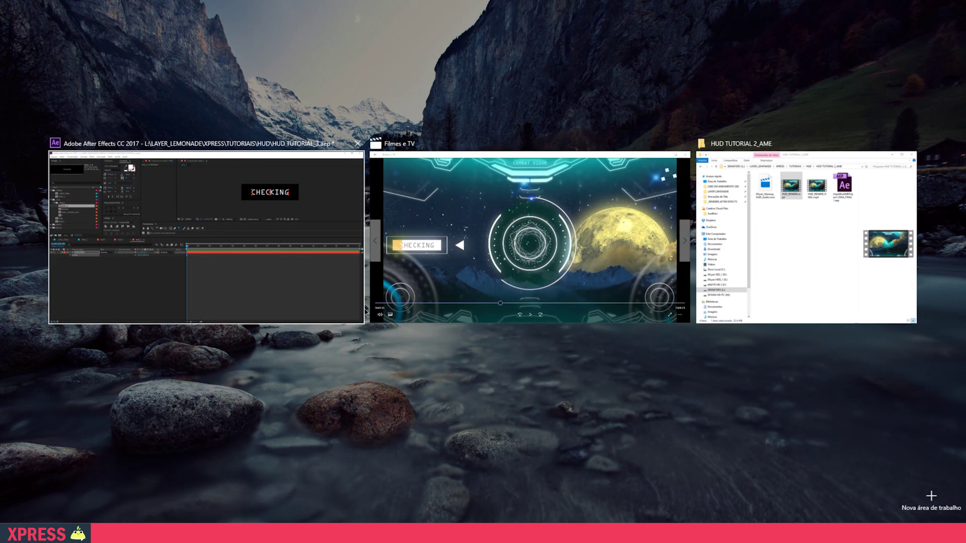
pyautogui.click(302, 270)
pyautogui.hotkey('ctrl', 's')
# Step: Set the CHECKING text's tracking to 186 and recentre its anchor point
pyautogui.click(222, 56)
pyautogui.click(215, 46)
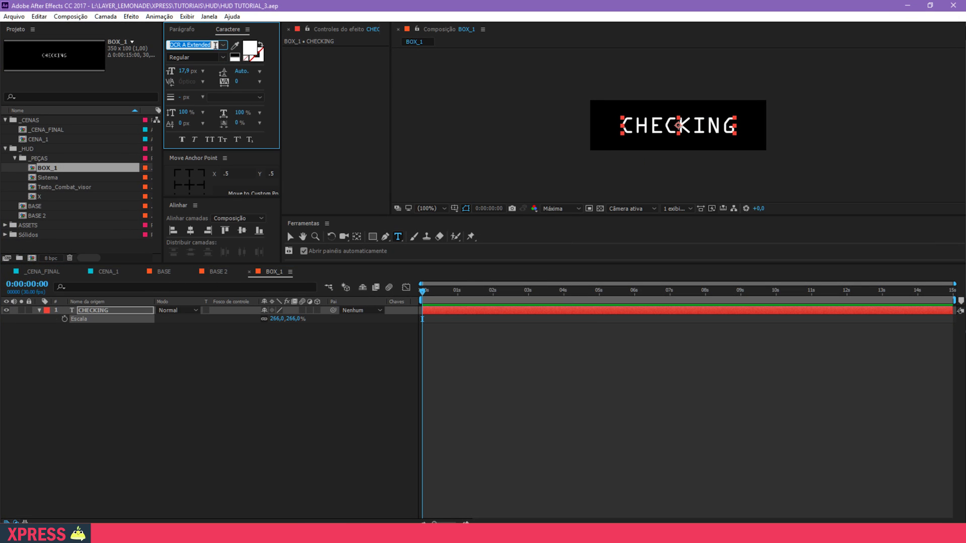
pyautogui.moveTo(236, 85); pyautogui.dragTo(330, 86)
pyautogui.click(194, 188)
pyautogui.click(206, 415)
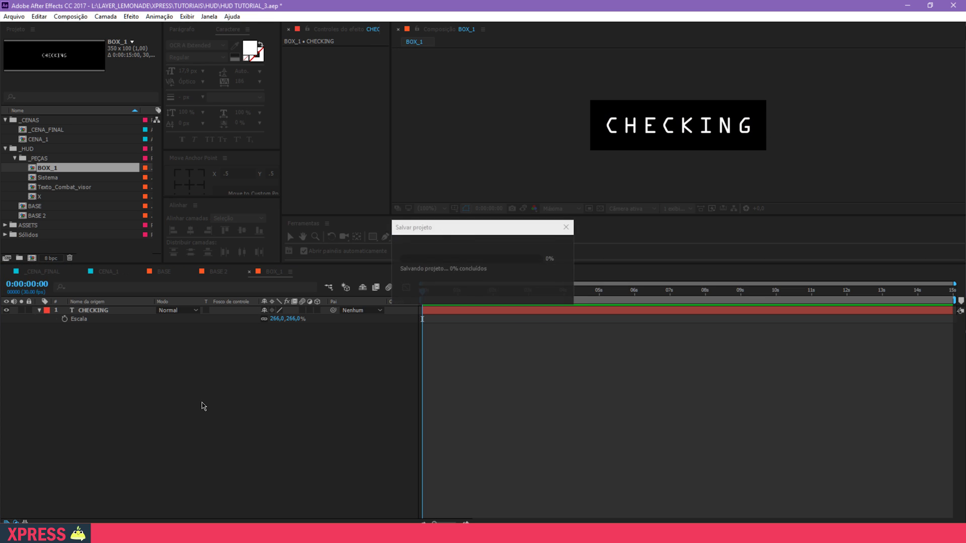
# Step: Set the CHECKING text's Scale to 222%
pyautogui.click(117, 311)
pyautogui.press('s')
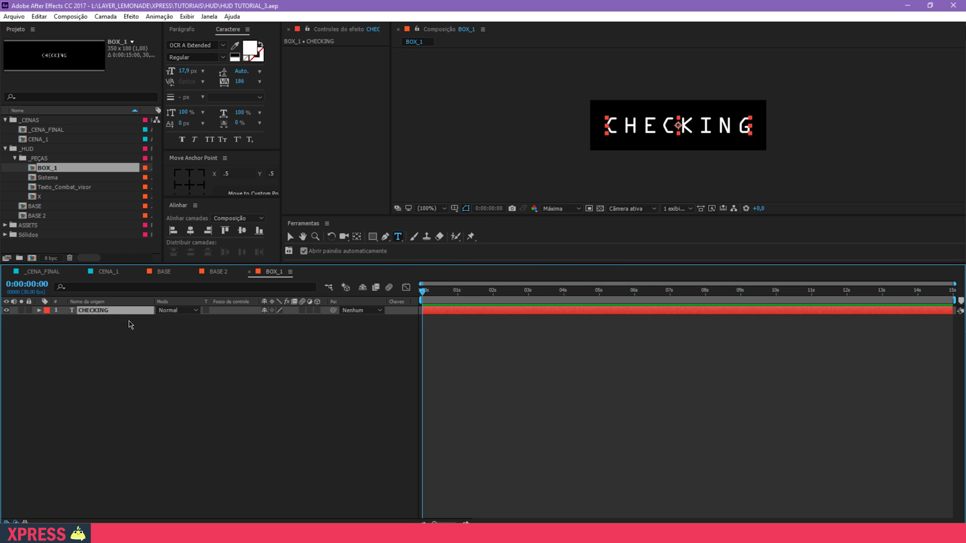
pyautogui.press('s')
pyautogui.moveTo(282, 319); pyautogui.dragTo(274, 321)
pyautogui.click(260, 334)
# Step: Add a white rectangle shape filling BOX_1, place it beneath the CHECKING text and name the layer base
pyautogui.click(372, 237)
pyautogui.doubleClick(372, 237)
pyautogui.moveTo(140, 310); pyautogui.dragTo(137, 374)
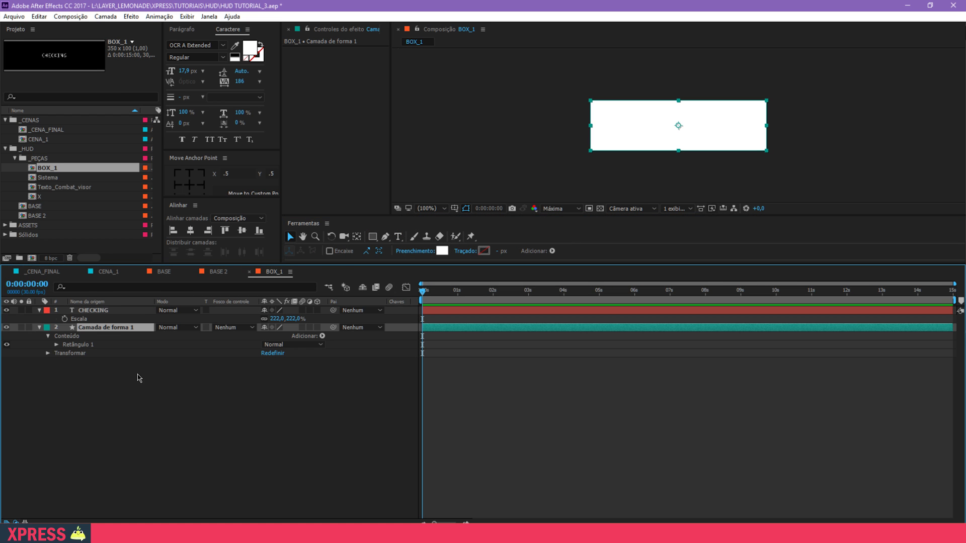
pyautogui.press('u')
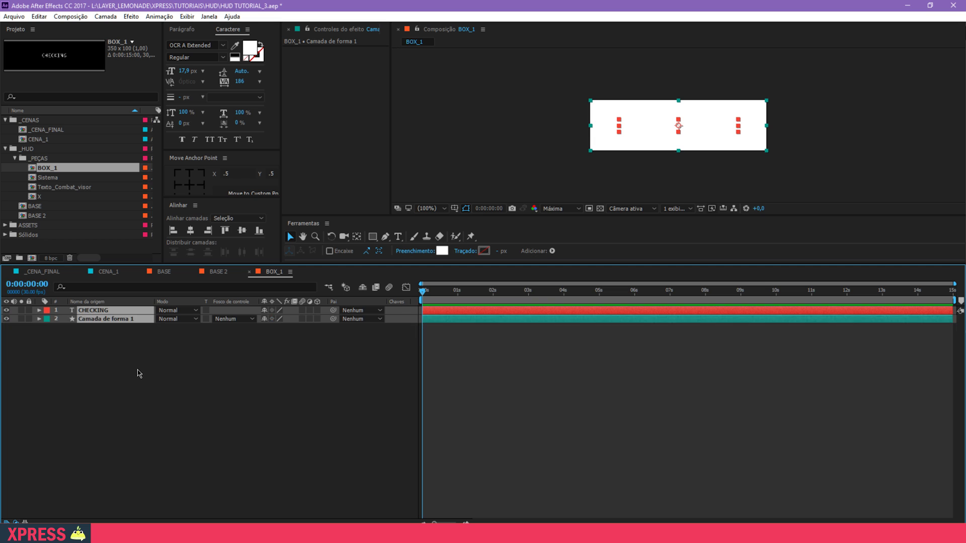
pyautogui.click(138, 371)
pyautogui.click(127, 319)
pyautogui.press('Return')
pyautogui.write('base')
pyautogui.press('Return')
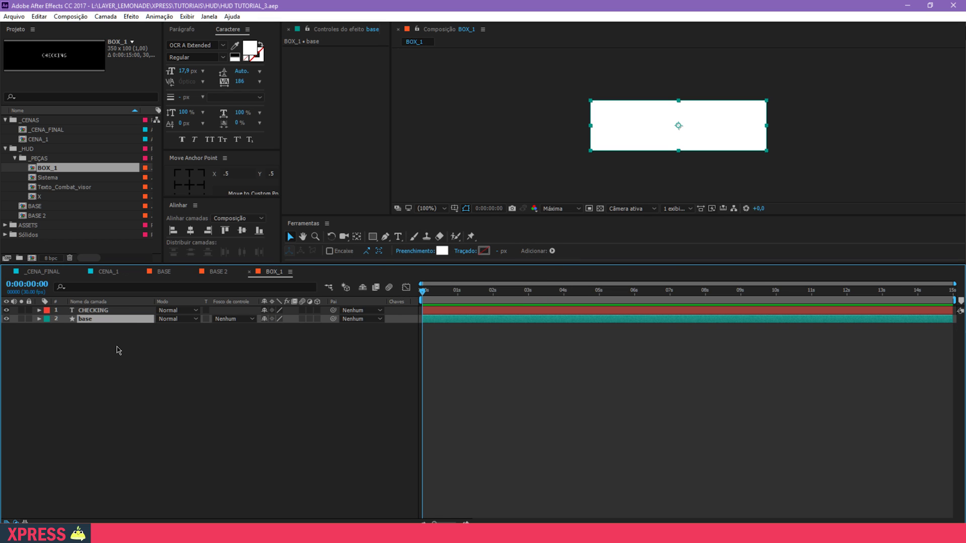
# Step: Set base's track matte to the inverted alpha of CHECKING so the letters are cut out of the rectangle
pyautogui.click(112, 312)
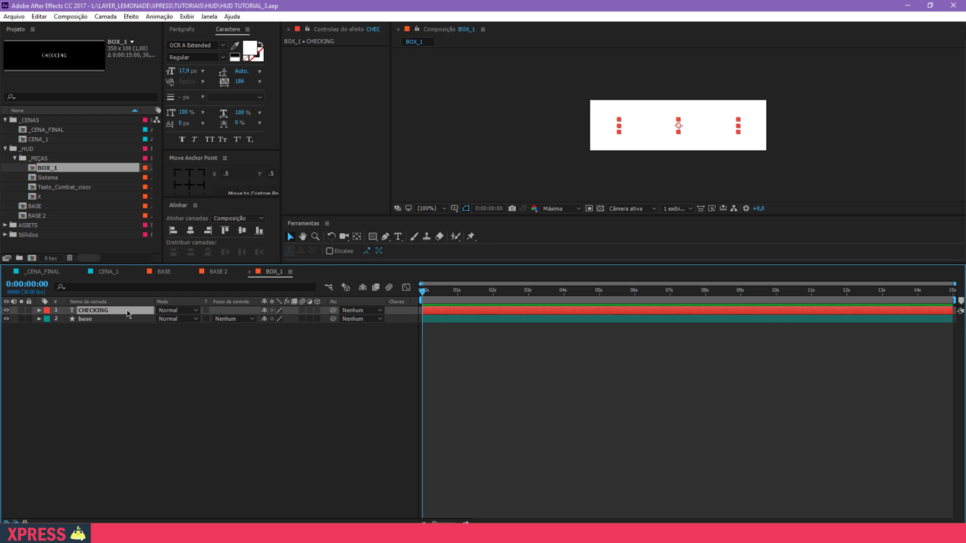
pyautogui.click(162, 310)
pyautogui.click(116, 397)
pyautogui.click(110, 319)
pyautogui.click(234, 319)
pyautogui.click(237, 355)
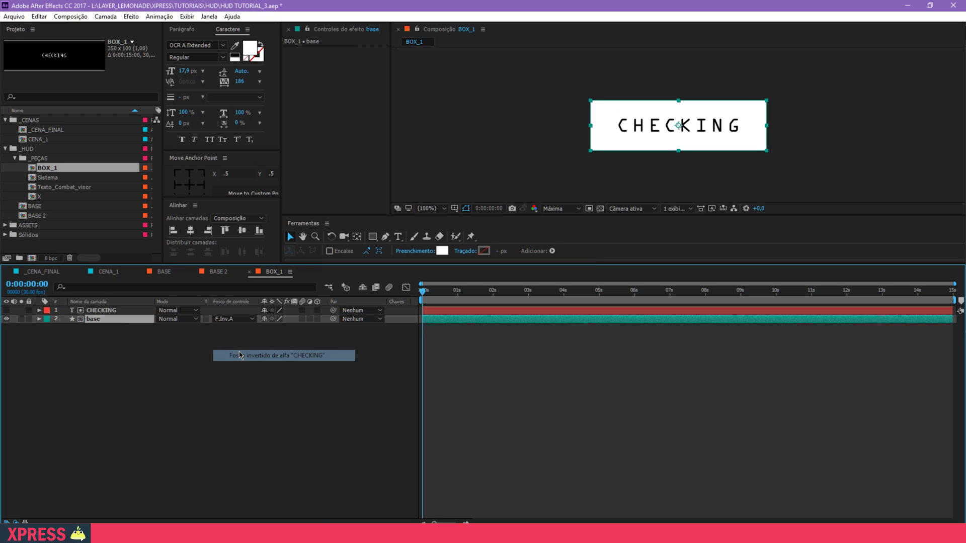
pyautogui.click(236, 355)
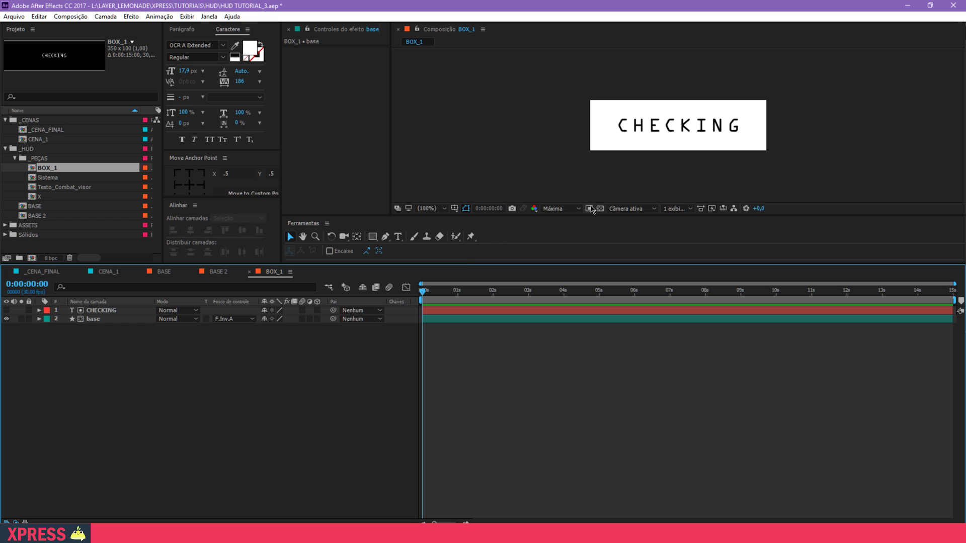
# Step: Inspect the cut-out CHECKING letters up close and check base's inverted alpha track matte
pyautogui.click(671, 126)
pyautogui.click(688, 128)
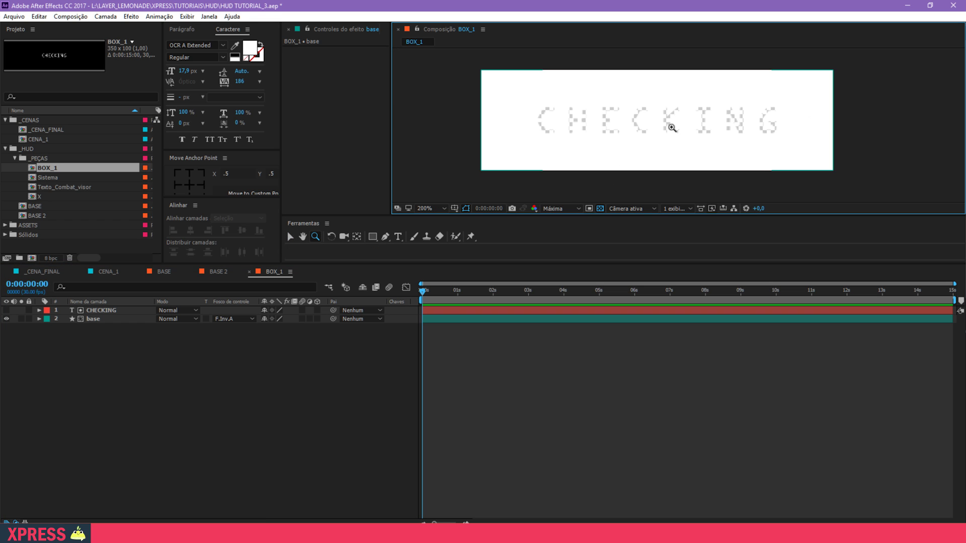
pyautogui.click(98, 321)
pyautogui.click(229, 319)
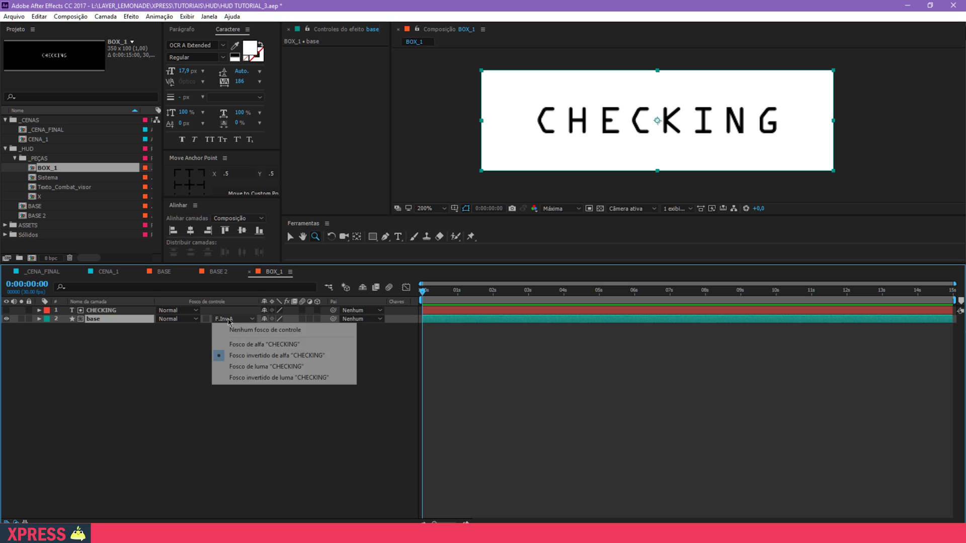
pyautogui.click(286, 356)
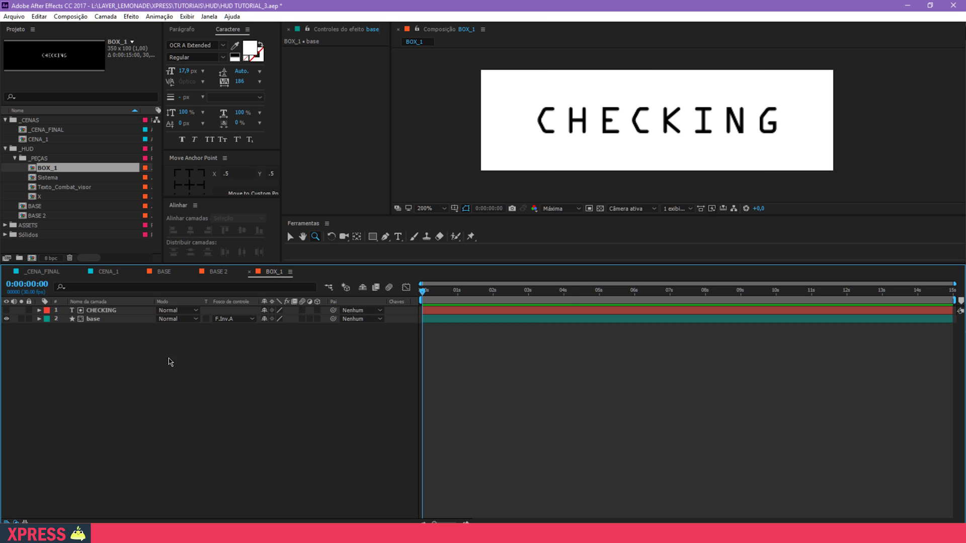
pyautogui.click(432, 209)
pyautogui.click(443, 218)
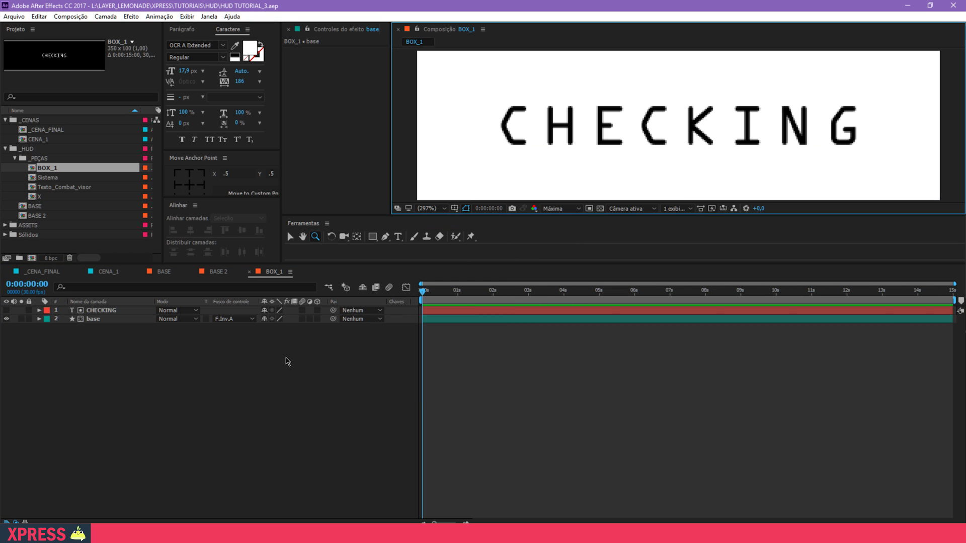
pyautogui.keyDown('alt'); pyautogui.click(702, 109); pyautogui.keyUp('alt')
pyautogui.keyDown('alt'); pyautogui.click(701, 109); pyautogui.keyUp('alt')
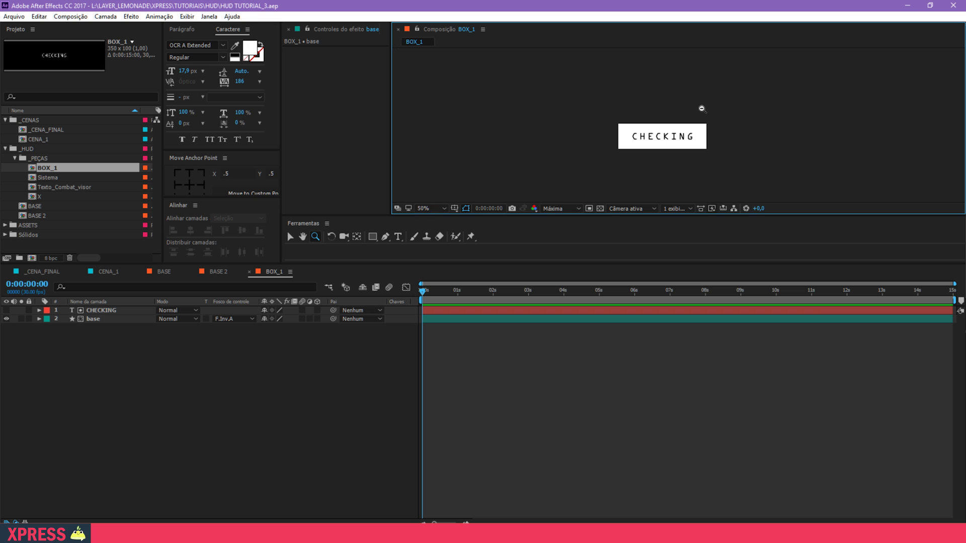
pyautogui.click(673, 138)
# Step: Scale the base layer uniformly to 82%
pyautogui.click(113, 319)
pyautogui.press('s')
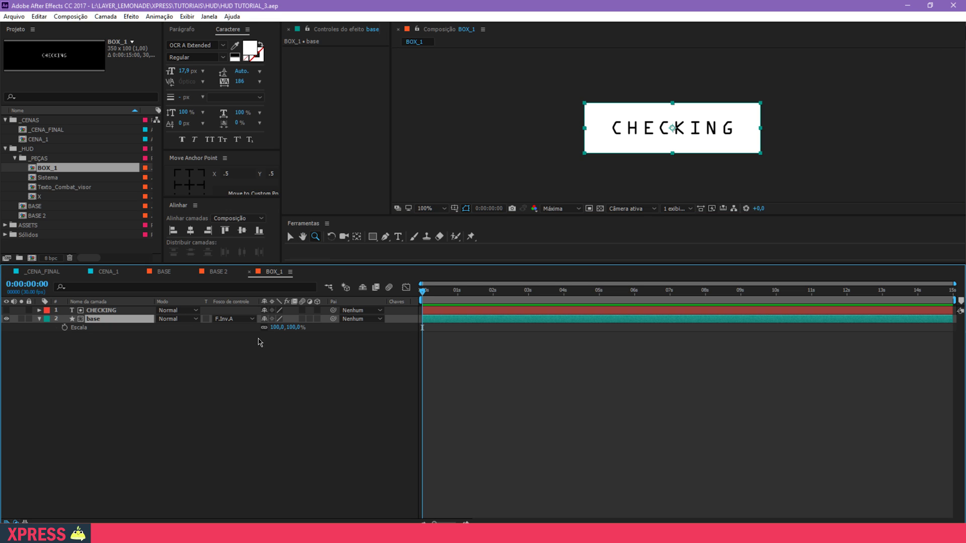
pyautogui.click(277, 328)
pyautogui.write('82')
pyautogui.press('Return')
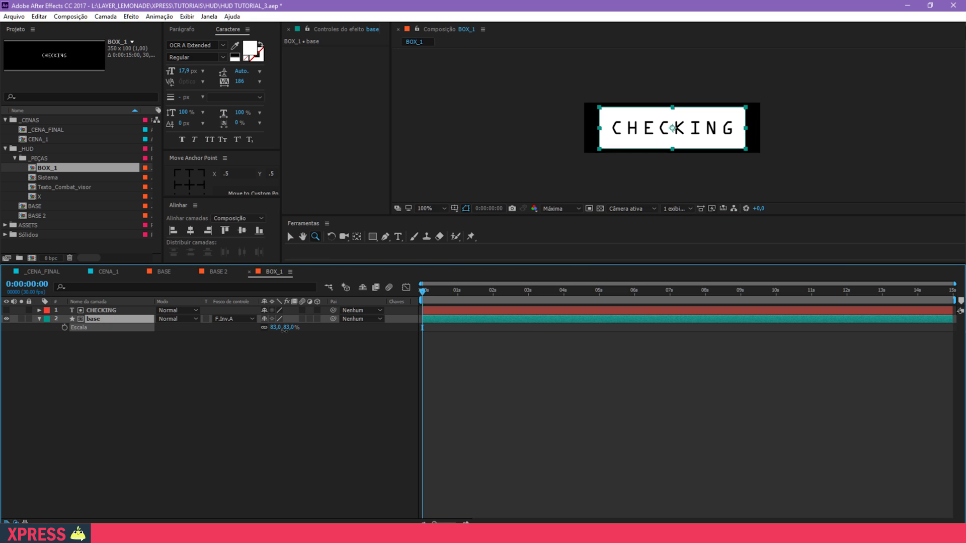
# Step: Unlink base's Scale proportions and reduce only its vertical scale to 56.4%
pyautogui.press('u')
pyautogui.press('u')
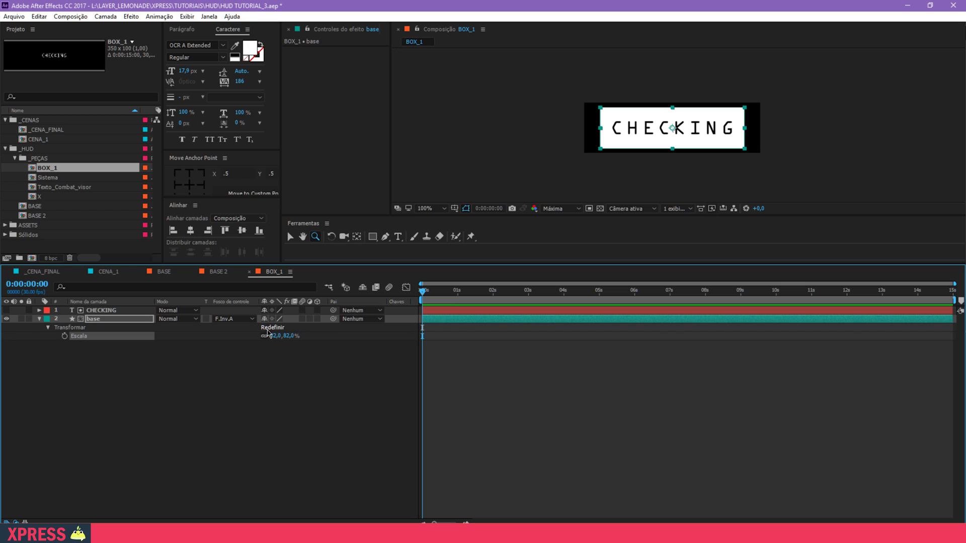
pyautogui.moveTo(284, 336); pyautogui.dragTo(218, 397)
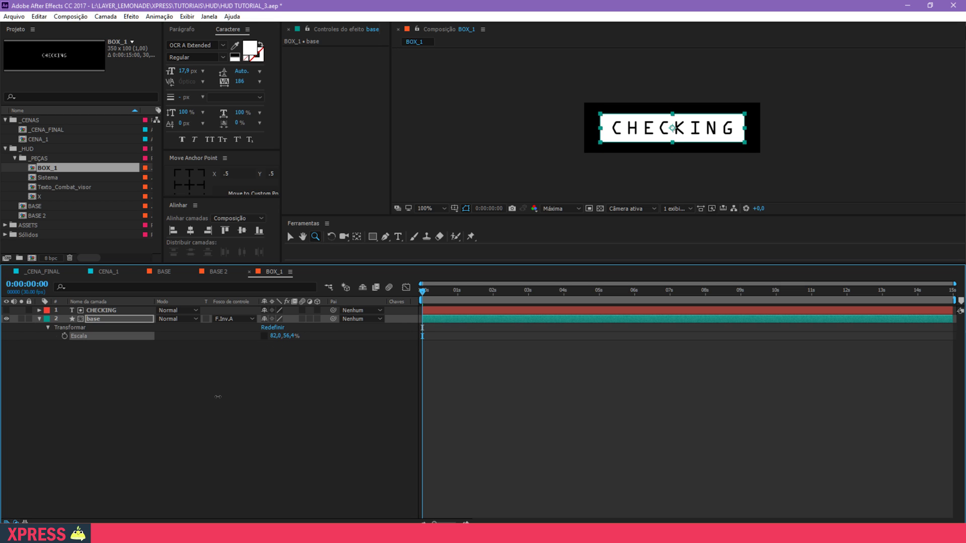
pyautogui.click(120, 320)
pyautogui.press('u')
pyautogui.press('F2')
# Step: Configure the Rectangle tool for an outline only, with a solid red stroke and no fill
pyautogui.click(372, 237)
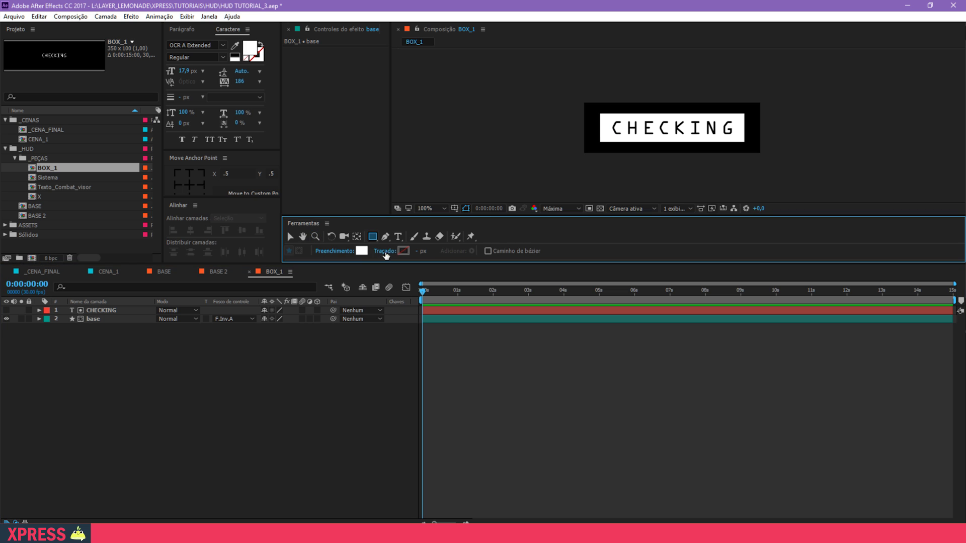
pyautogui.click(385, 251)
pyautogui.click(343, 296)
pyautogui.click(364, 351)
pyautogui.click(344, 251)
pyautogui.click(331, 294)
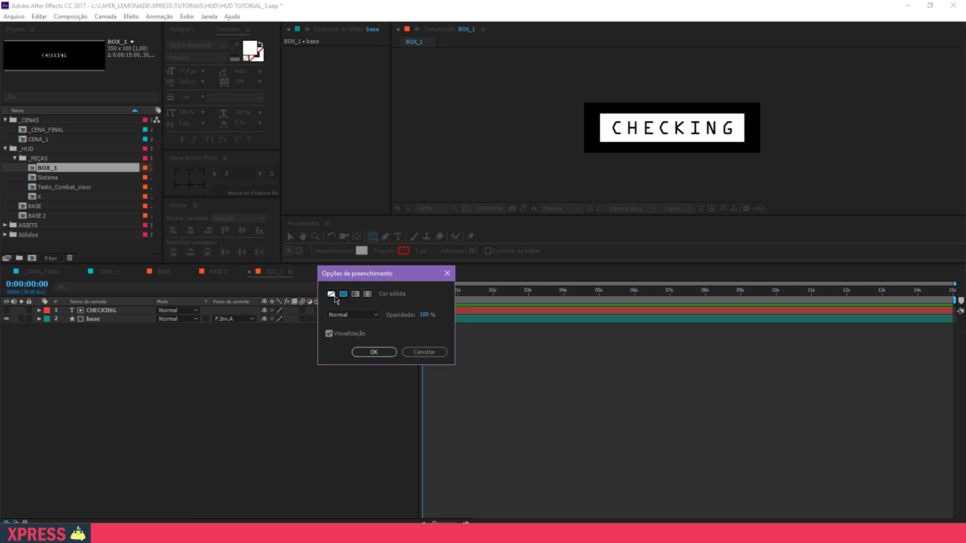
pyautogui.click(372, 352)
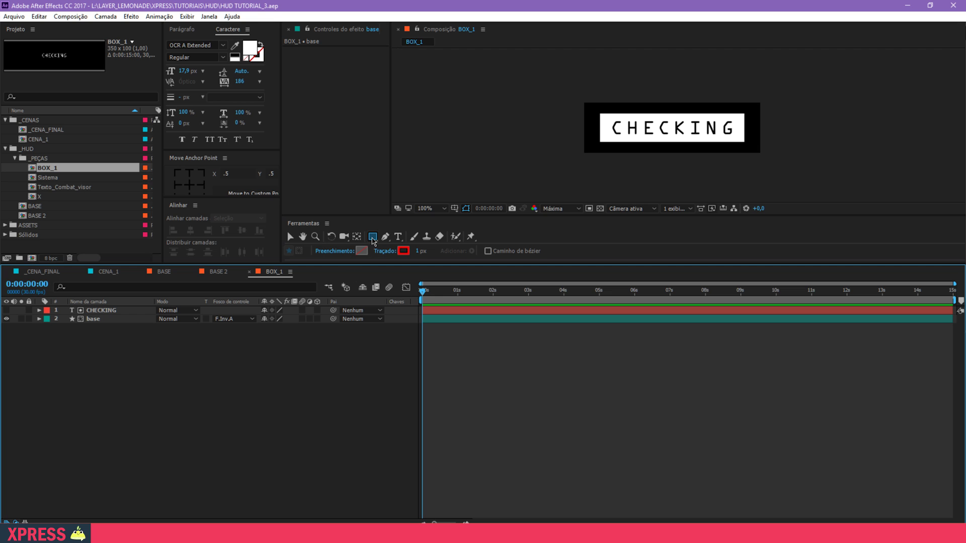
# Step: Add an outlined rectangle shape filling BOX_1 and set its stroke width to 3 px
pyautogui.doubleClick(373, 236)
pyautogui.press('v')
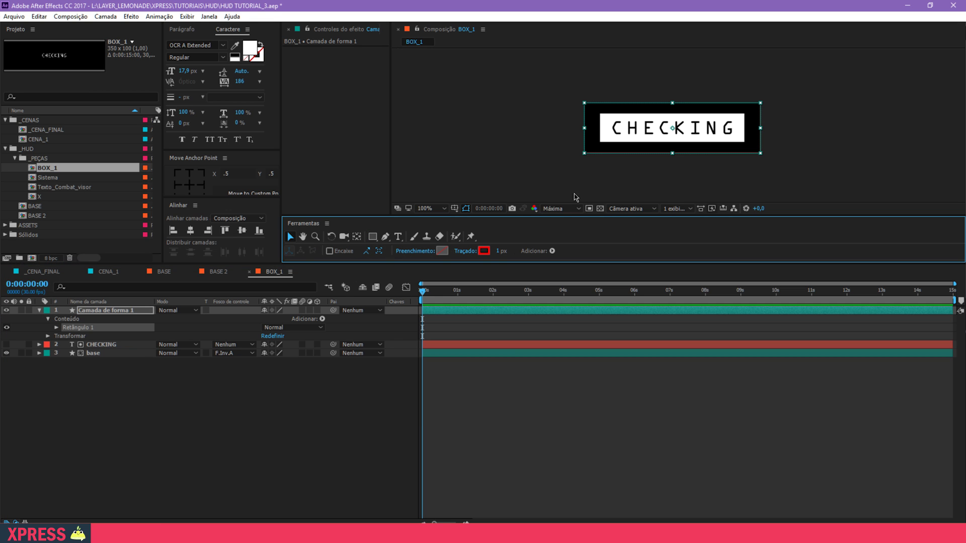
pyautogui.click(497, 253)
pyautogui.write('2')
pyautogui.press('Return')
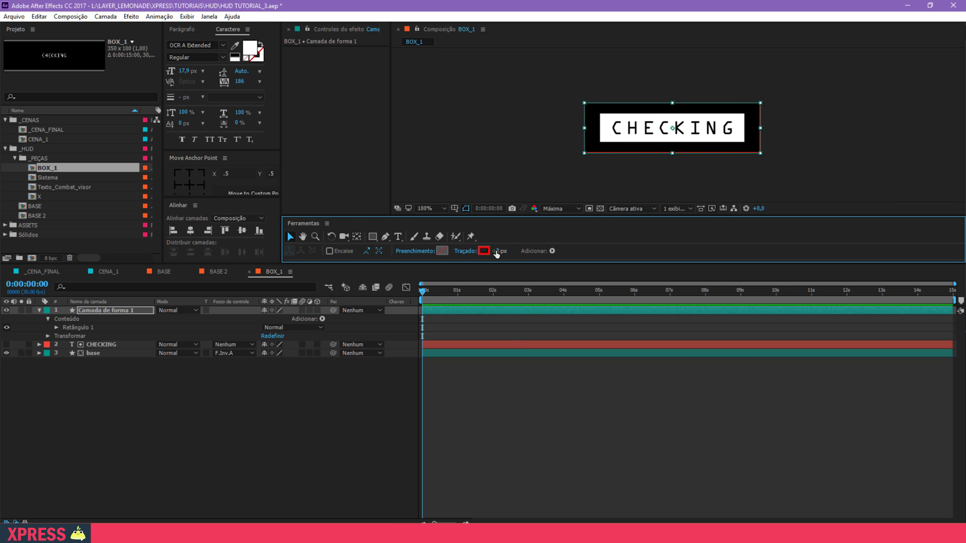
# Step: Collapse the layer properties and rename the new outline shape layer moldura
pyautogui.click(296, 449)
pyautogui.hotkey('ctrl', 'a')
pyautogui.press('u')
pyautogui.click(190, 446)
pyautogui.click(105, 312)
pyautogui.press('Return')
pyautogui.write('ml')
pyautogui.press('Return')
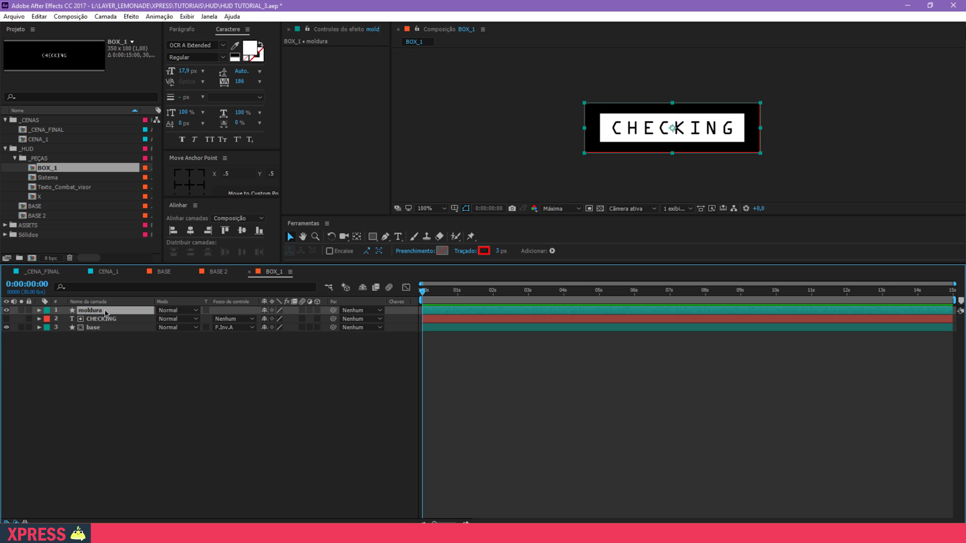
pyautogui.click(213, 388)
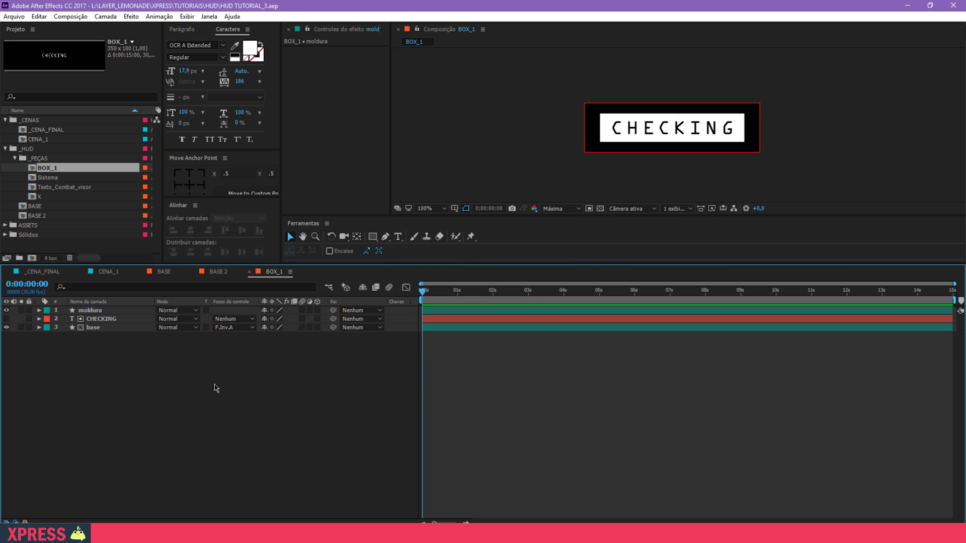
# Step: Add the BOX_1 composition to BASE 2 as the uppermost layer and check it against the HUD
pyautogui.click(217, 274)
pyautogui.moveTo(51, 171); pyautogui.dragTo(104, 313)
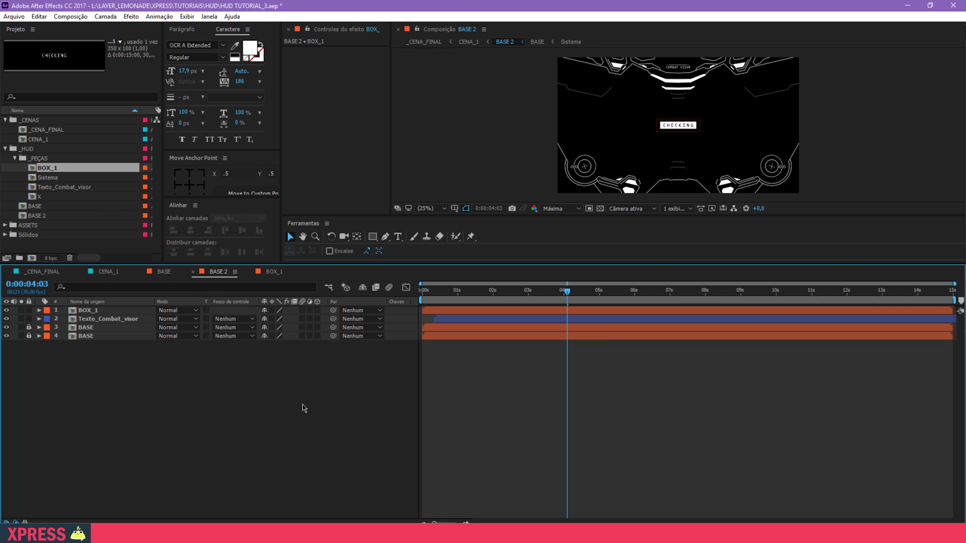
pyautogui.press('z')
pyautogui.click(674, 126)
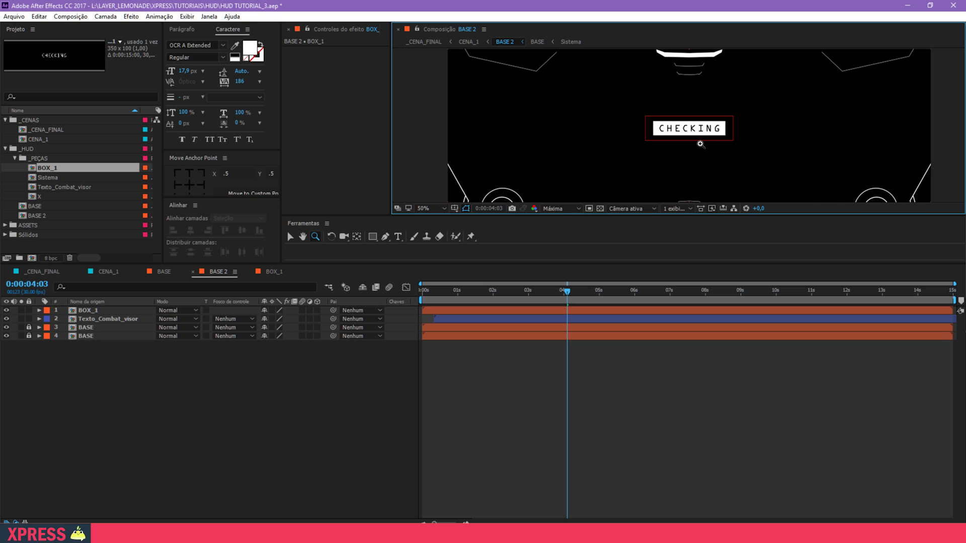
pyautogui.moveTo(701, 129); pyautogui.dragTo(684, 96)
pyautogui.click(431, 208)
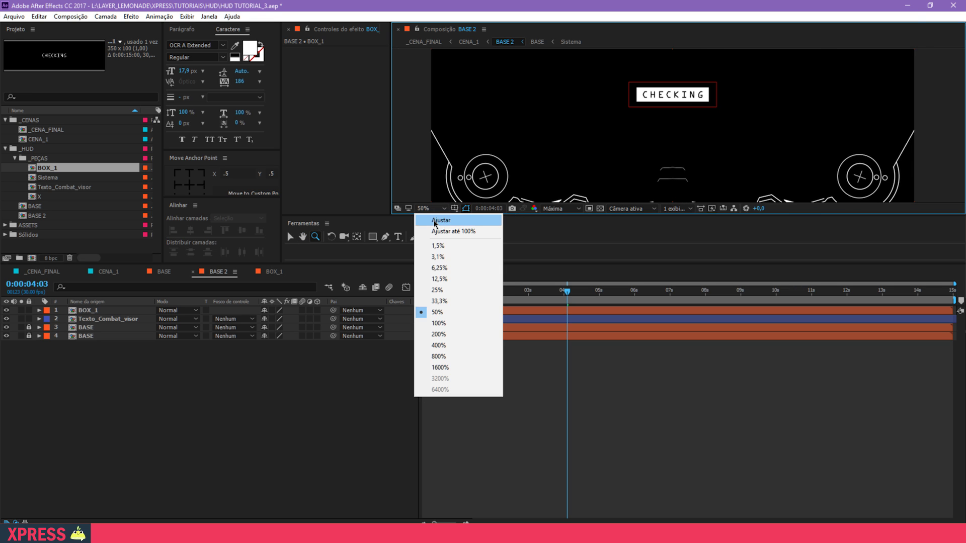
pyautogui.click(432, 220)
# Step: Move BOX_1 slightly below the centre of the visor and save the project
pyautogui.press('v')
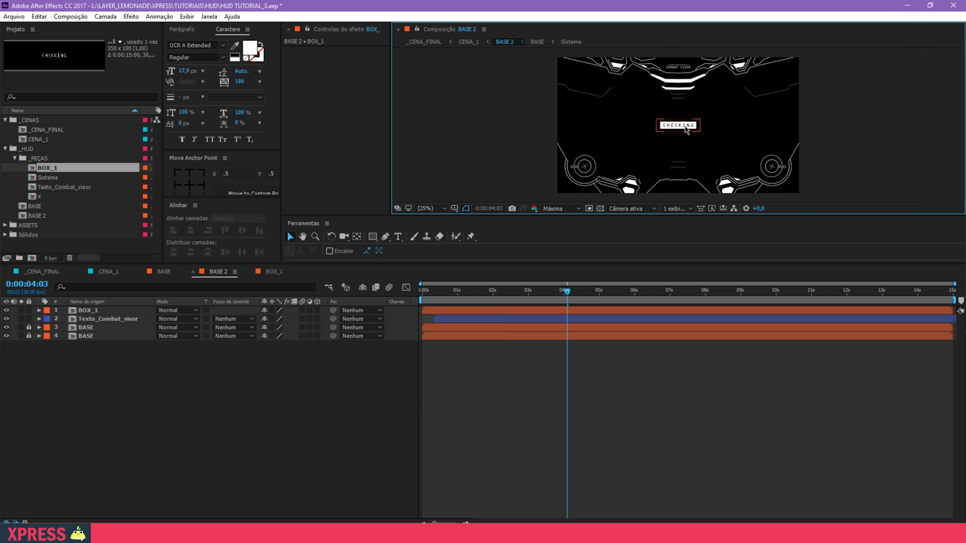
pyautogui.click(684, 127)
pyautogui.moveTo(685, 126); pyautogui.dragTo(687, 132)
pyautogui.click(625, 409)
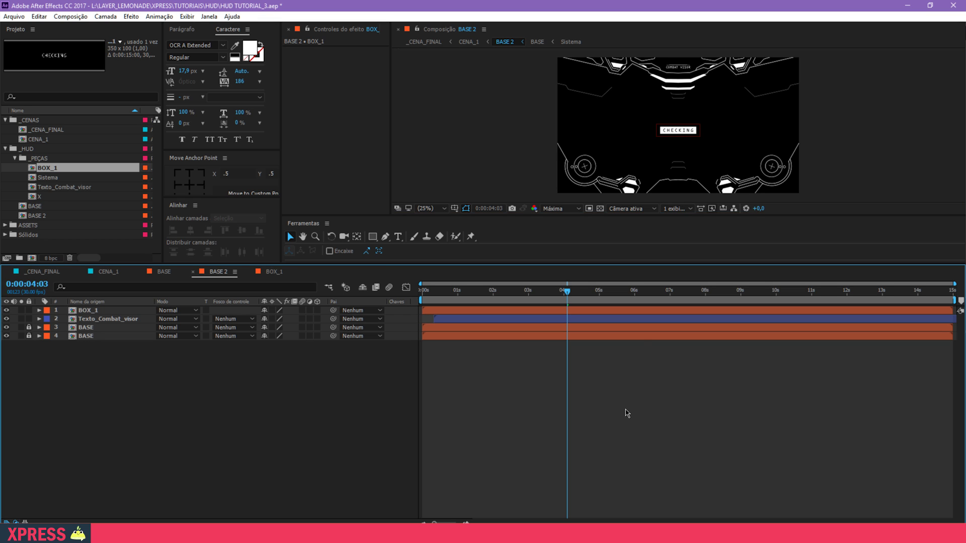
pyautogui.hotkey('ctrl', 's')
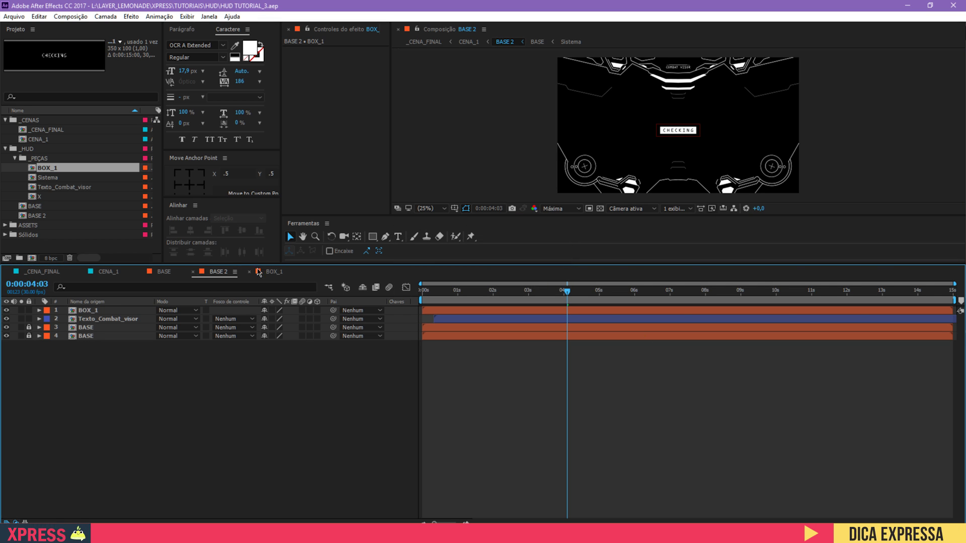
# Step: Change the stroke colour of moldura inside BOX_1 to white and save the project
pyautogui.doubleClick(101, 310)
pyautogui.click(125, 313)
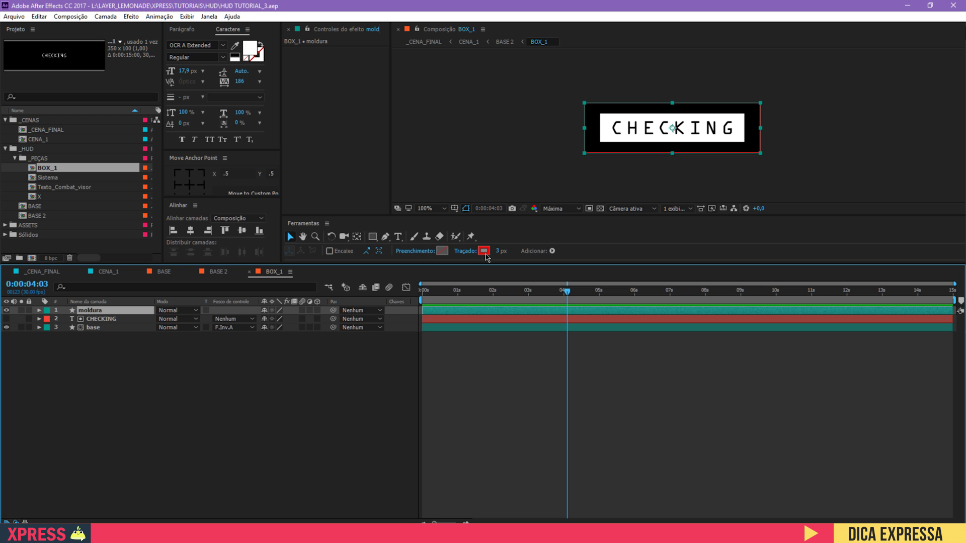
pyautogui.click(485, 253)
pyautogui.moveTo(403, 98); pyautogui.dragTo(349, 49)
pyautogui.click(592, 75)
pyautogui.click(260, 390)
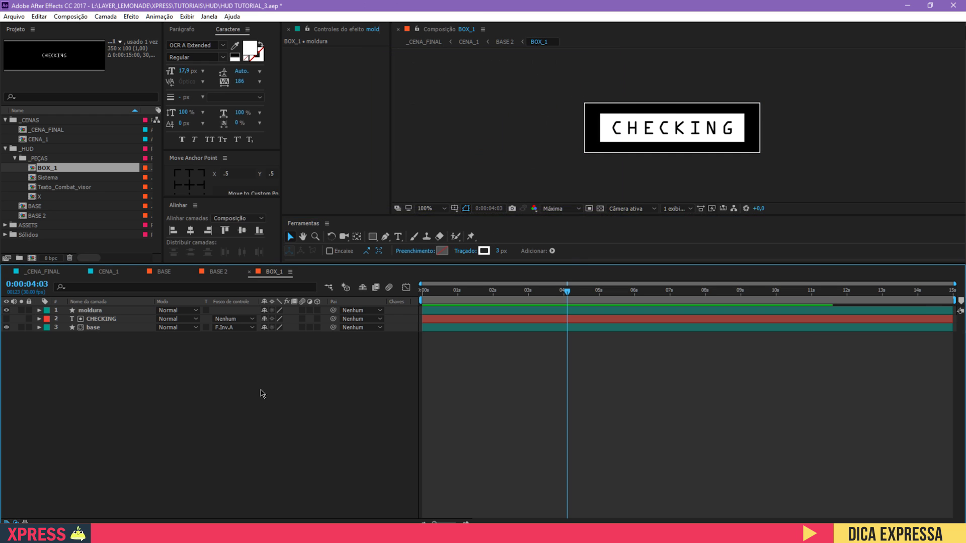
pyautogui.hotkey('ctrl', 's')
# Step: Keyframe moldura's rectangle size at 350 by 100 at both 0 and 1 second
pyautogui.click(94, 327)
pyautogui.press('Home')
pyautogui.click(125, 312)
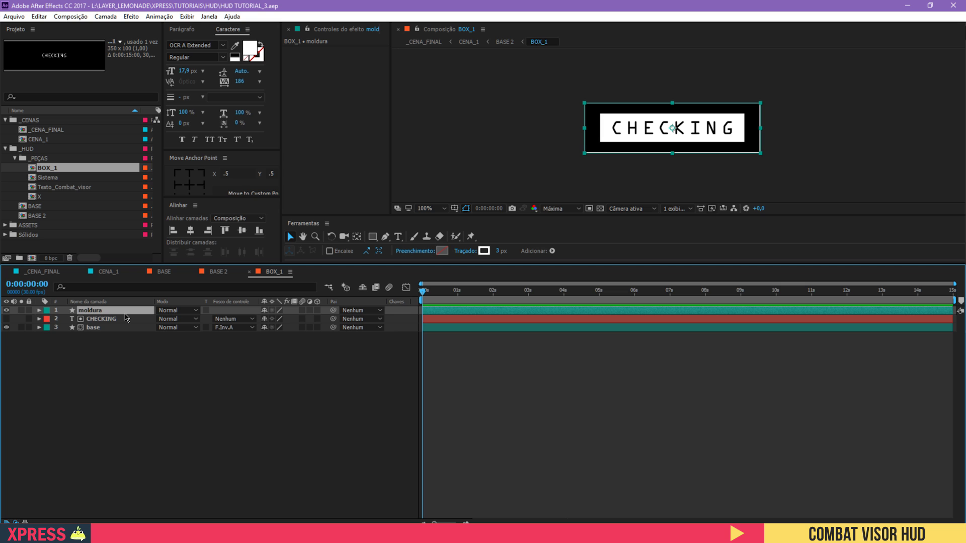
pyautogui.press('u')
pyautogui.press('u')
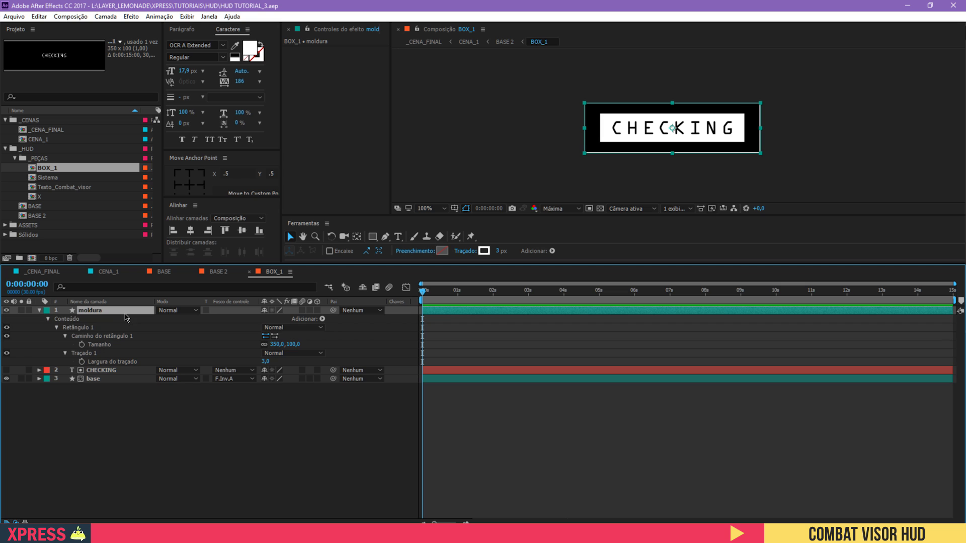
pyautogui.click(82, 345)
pyautogui.hotkey('shift', 'pagedown')
pyautogui.hotkey('shift', 'pagedown')
pyautogui.hotkey('shift', 'pagedown')
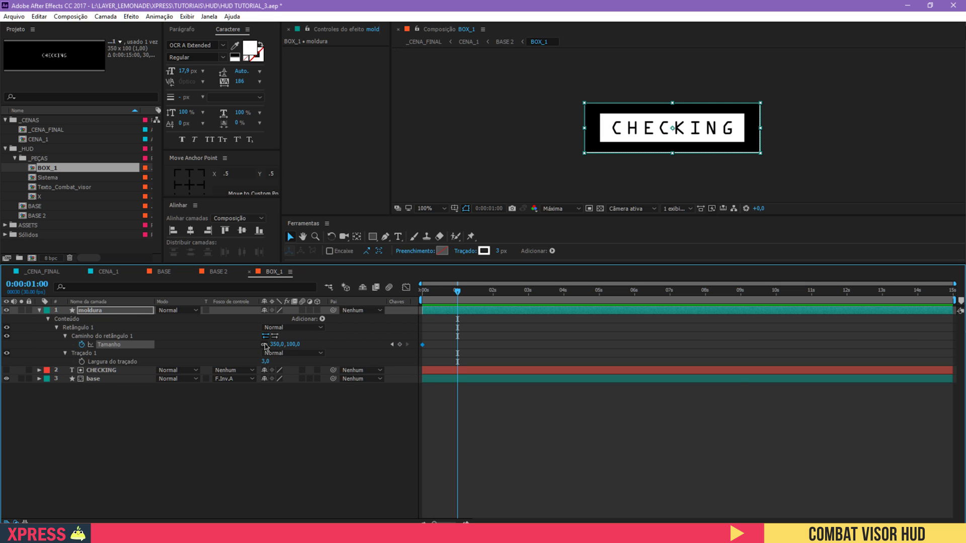
pyautogui.click(393, 345)
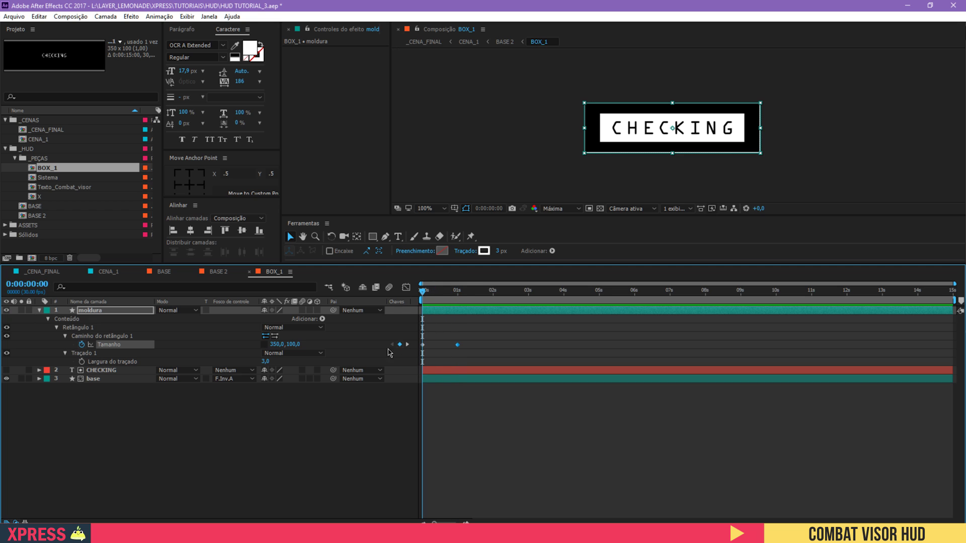
# Step: Set moldura's rectangle width to 0 at the first keyframe, keeping the height at 100
pyautogui.moveTo(273, 345); pyautogui.dragTo(196, 345)
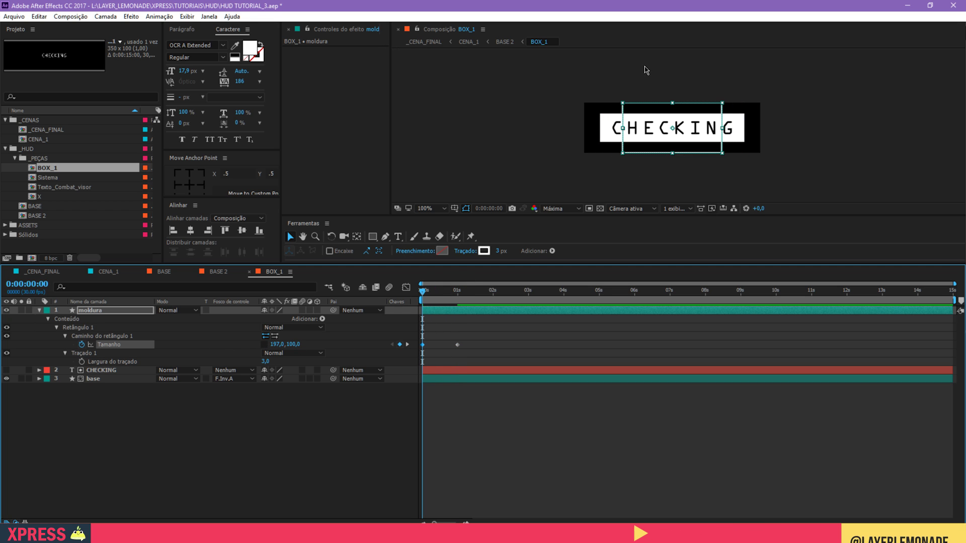
pyautogui.click(276, 345)
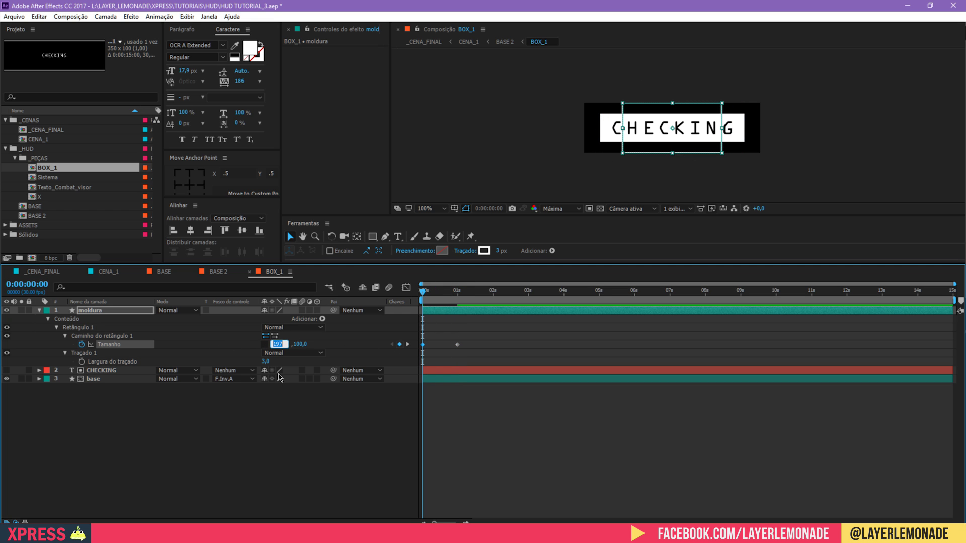
pyautogui.click(509, 405)
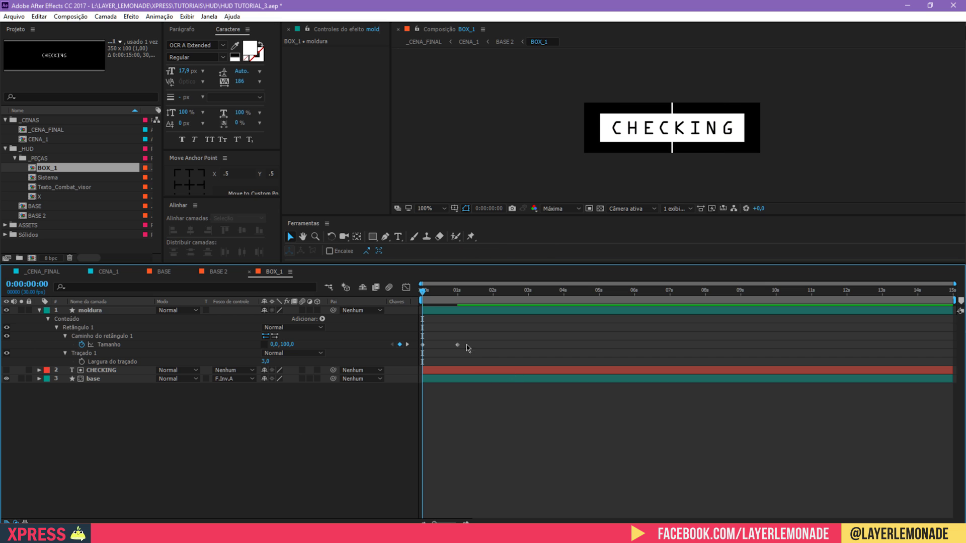
# Step: Apply Easy Ease to moldura's size keyframes, adjust their easing curve and collapse the layer
pyautogui.moveTo(474, 349); pyautogui.dragTo(403, 332)
pyautogui.press('F9')
pyautogui.click(406, 287)
pyautogui.moveTo(446, 441); pyautogui.dragTo(433, 492)
pyautogui.hotkey('shift', 'F3')
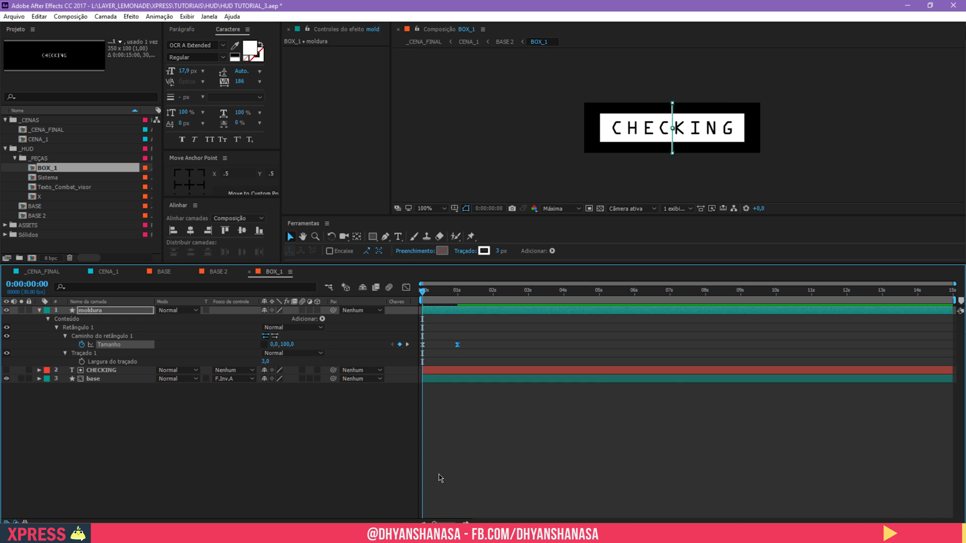
pyautogui.press('u')
pyautogui.click(322, 408)
# Step: Keyframe base's Scale at 82% by 56.4% at both 0 and 1 second
pyautogui.click(96, 329)
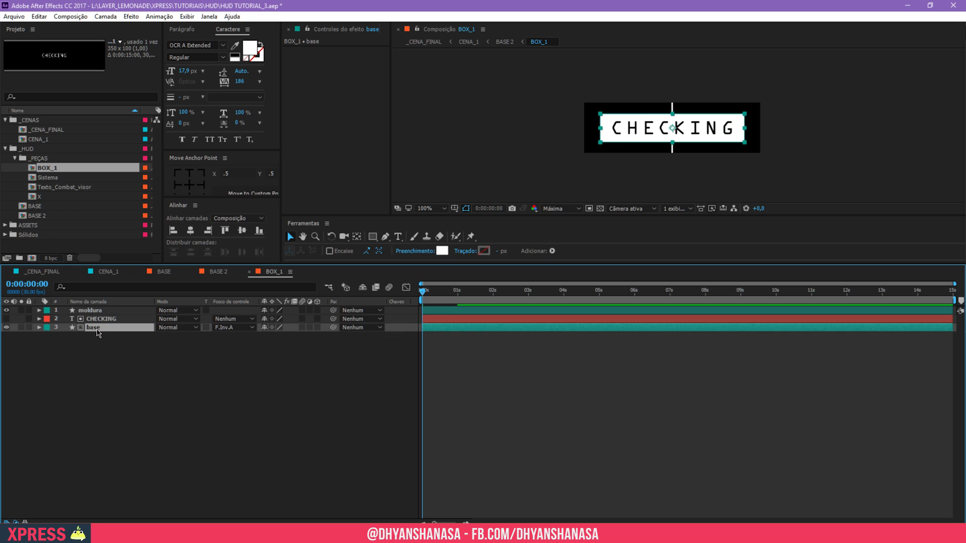
pyautogui.press('u')
pyautogui.hotkey('shift', 'pagedown')
pyautogui.hotkey('shift', 'pagedown')
pyautogui.hotkey('shift', 'pagedown')
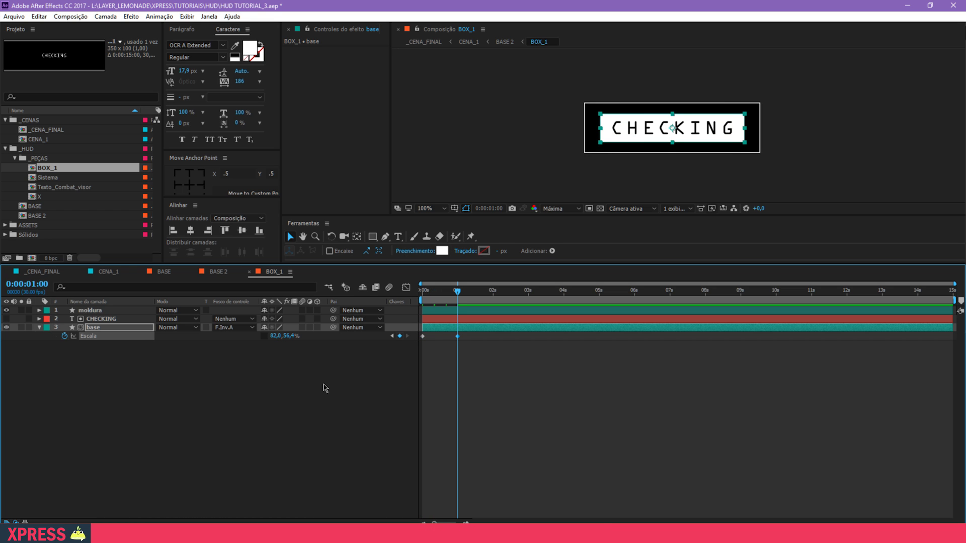
# Step: Set the base layer's horizontal scale to 0% at the first keyframe, keeping the height at 56.4%
pyautogui.hotkey('shift', 'pageup')
pyautogui.hotkey('shift', 'pageup')
pyautogui.hotkey('shift', 'pageup')
pyautogui.click(275, 336)
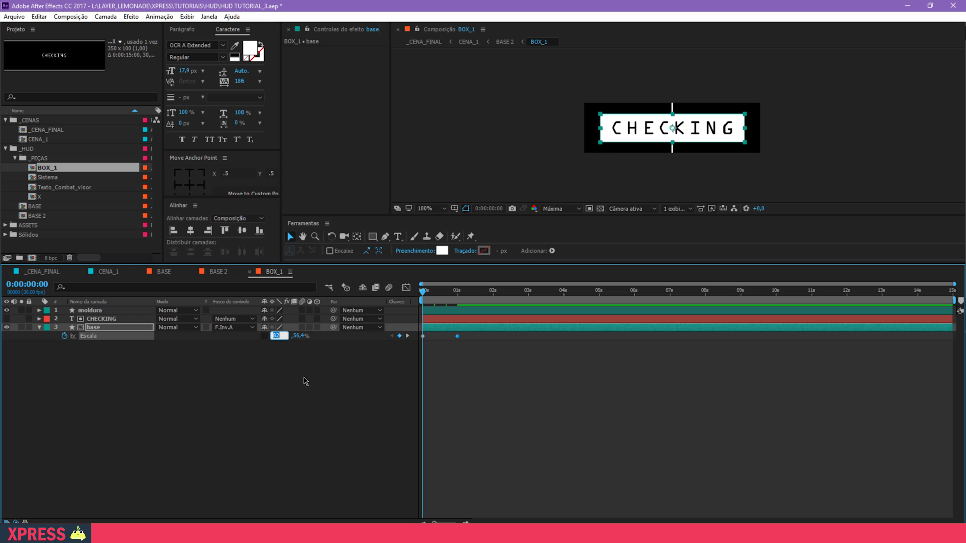
pyautogui.write('0')
pyautogui.click(303, 379)
# Step: Apply Easy Ease to base's scale keyframes, shape the speed curve to peak early, and collapse the layer
pyautogui.moveTo(553, 341); pyautogui.dragTo(386, 309)
pyautogui.press('F9')
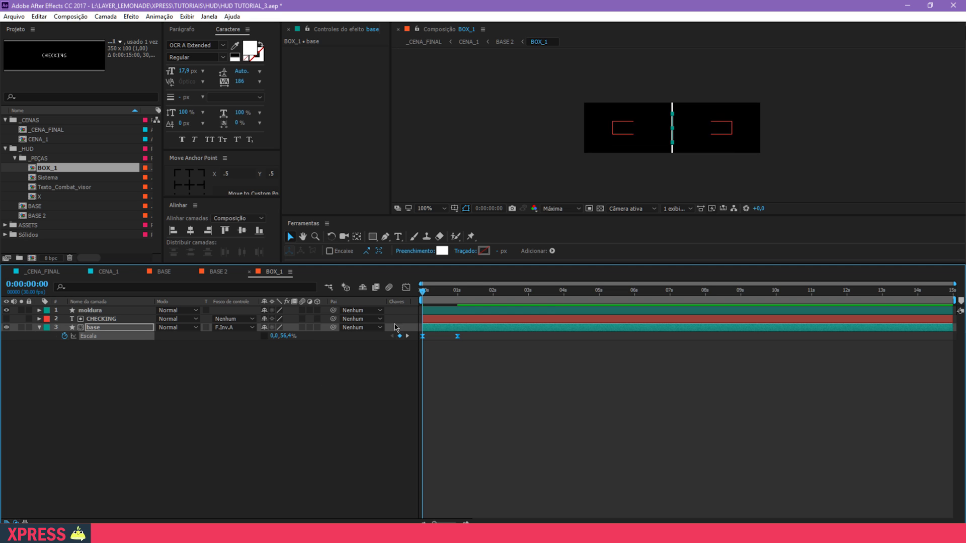
pyautogui.click(406, 288)
pyautogui.moveTo(438, 469); pyautogui.dragTo(411, 495)
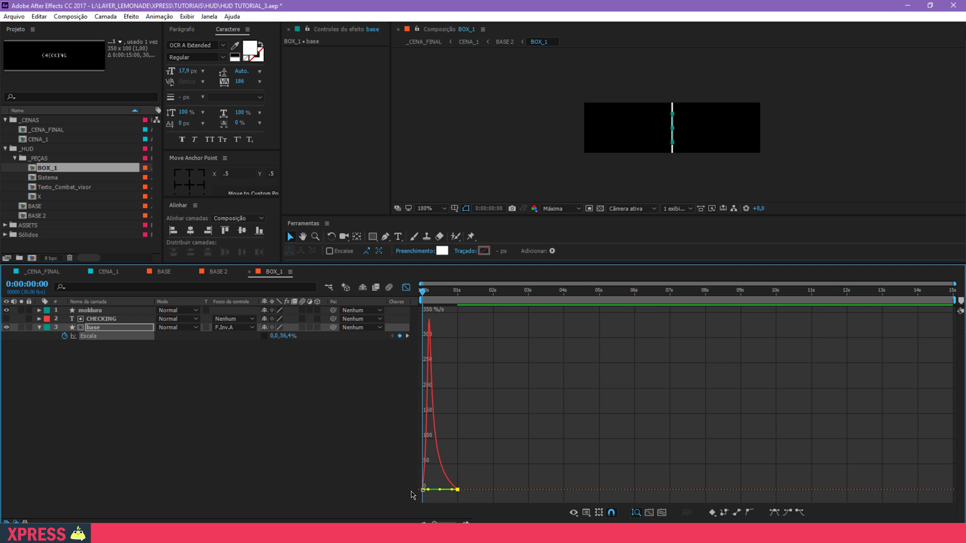
pyautogui.hotkey('shift', 'F3')
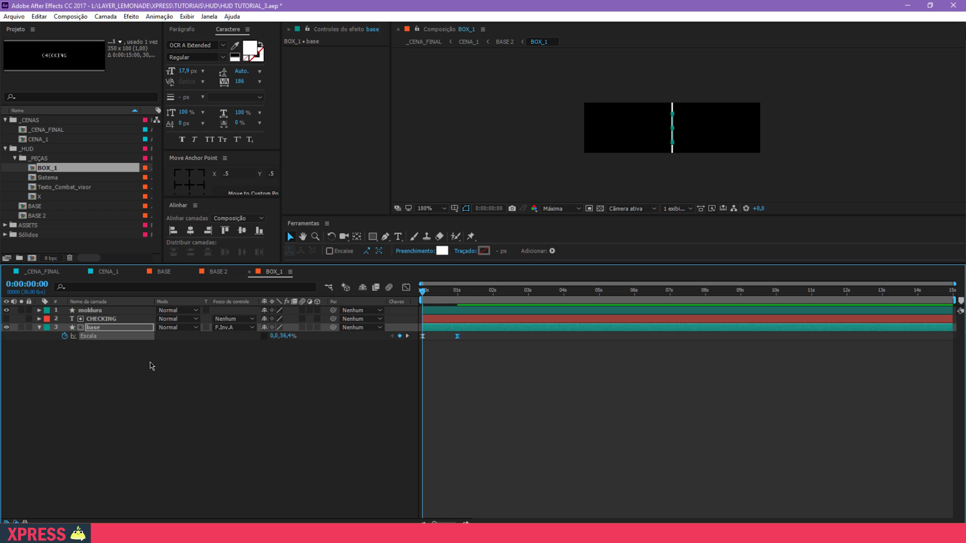
pyautogui.press('u')
# Step: Give the CHECKING and base layers a matching amber label color and save the project
pyautogui.moveTo(90, 362); pyautogui.dragTo(95, 322)
pyautogui.click(48, 319)
pyautogui.click(97, 296)
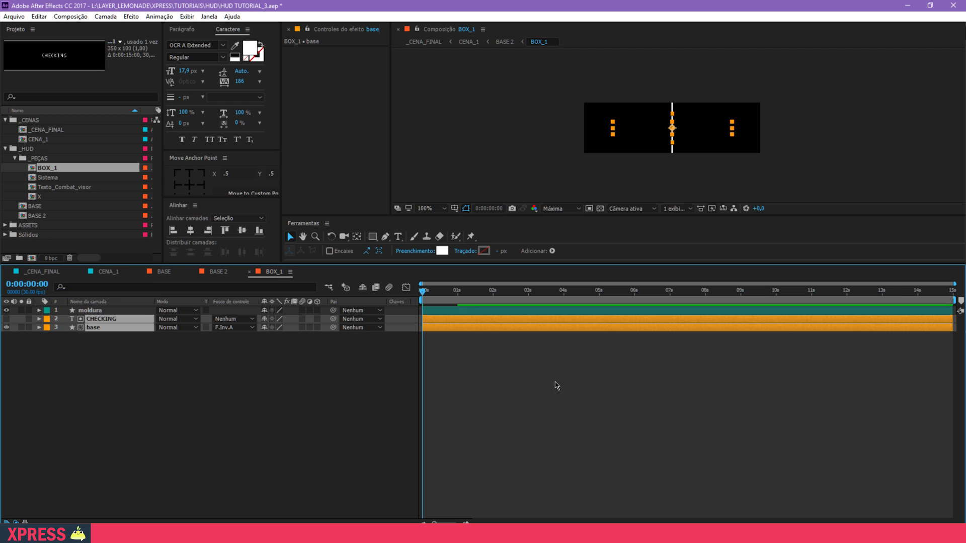
pyautogui.click(554, 382)
pyautogui.hotkey('ctrl', 's')
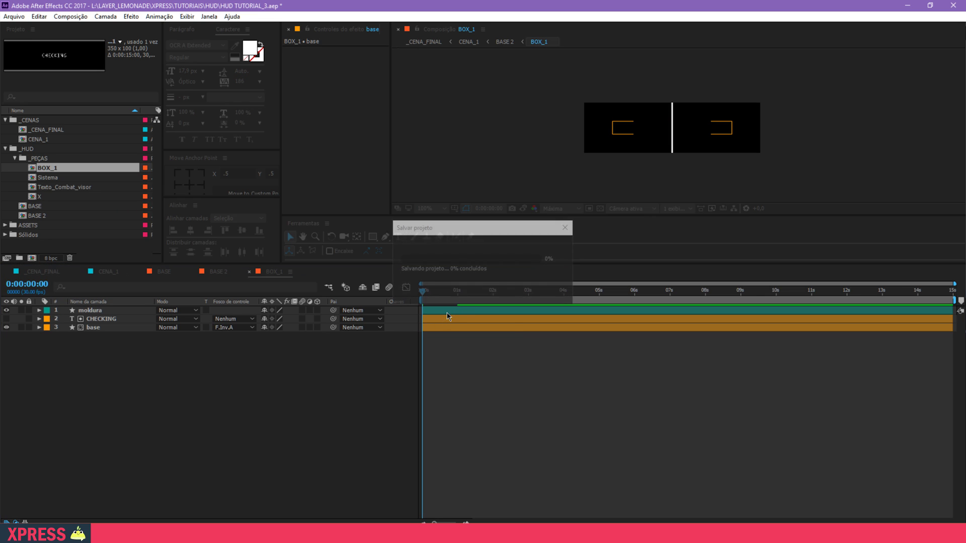
# Step: Delay the CHECKING and base layers by three frames and preview the animation
pyautogui.moveTo(114, 338); pyautogui.dragTo(108, 321)
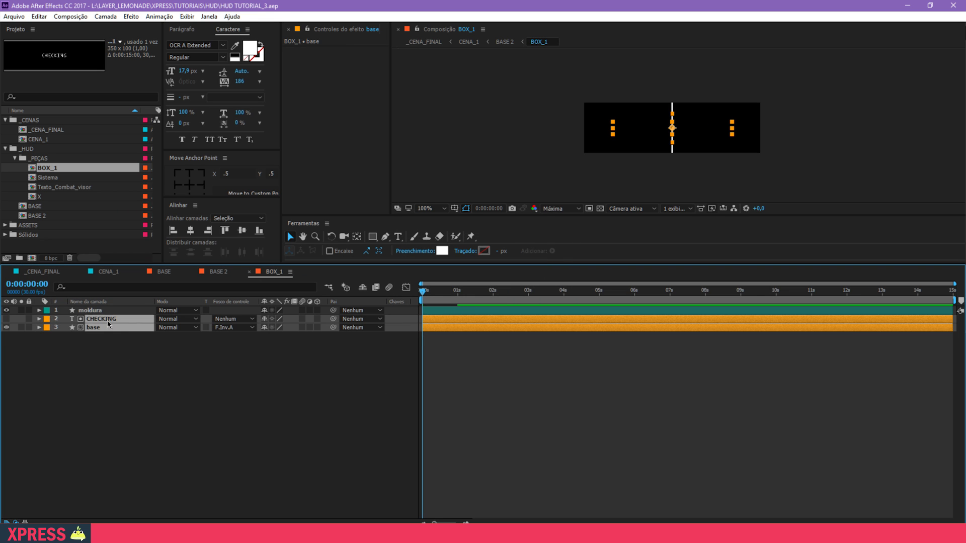
pyautogui.hotkey('alt', 'pagedown')
pyautogui.hotkey('alt', 'pagedown')
pyautogui.hotkey('alt', 'pagedown')
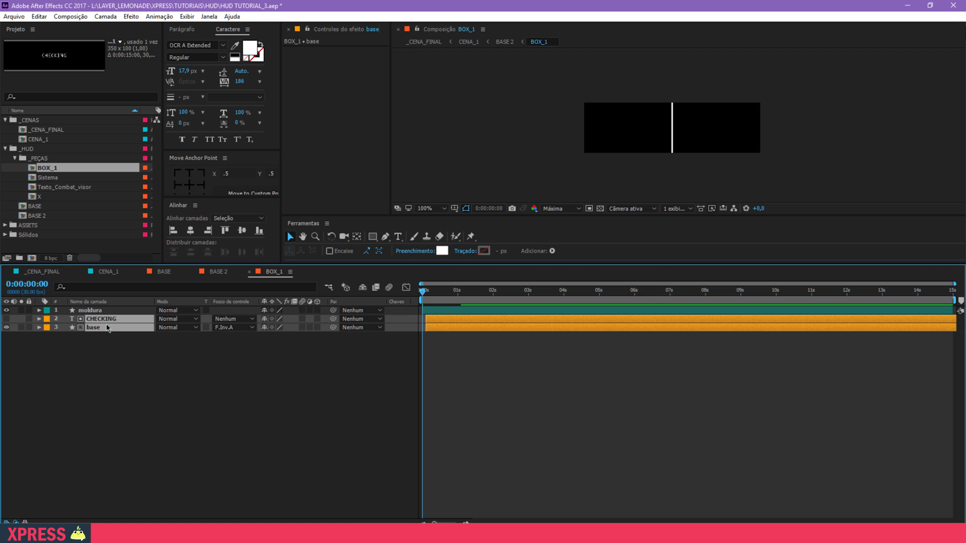
pyautogui.press('space')
pyautogui.press('space')
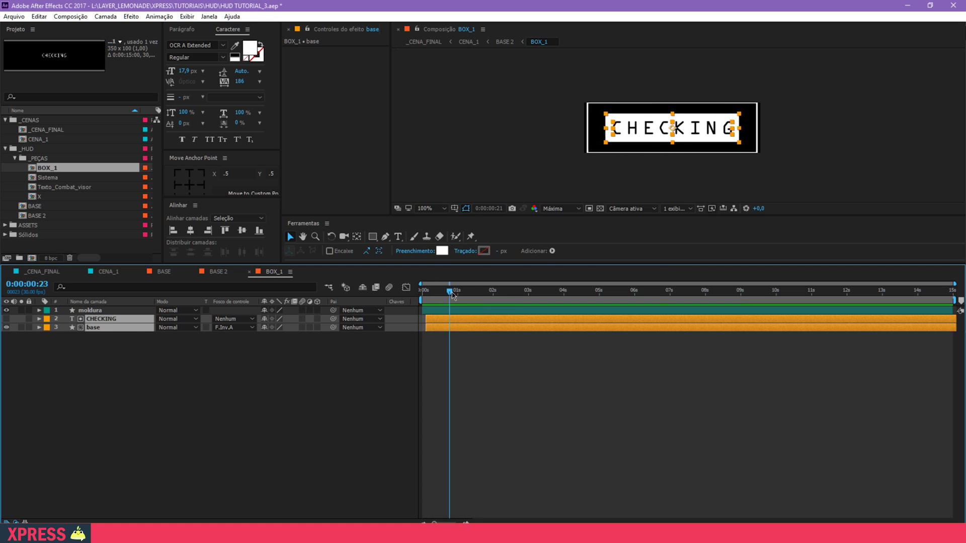
pyautogui.click(457, 354)
# Step: Keyframe the CHECKING layer's position at 175, 50 at both 0 and 1 second
pyautogui.click(101, 319)
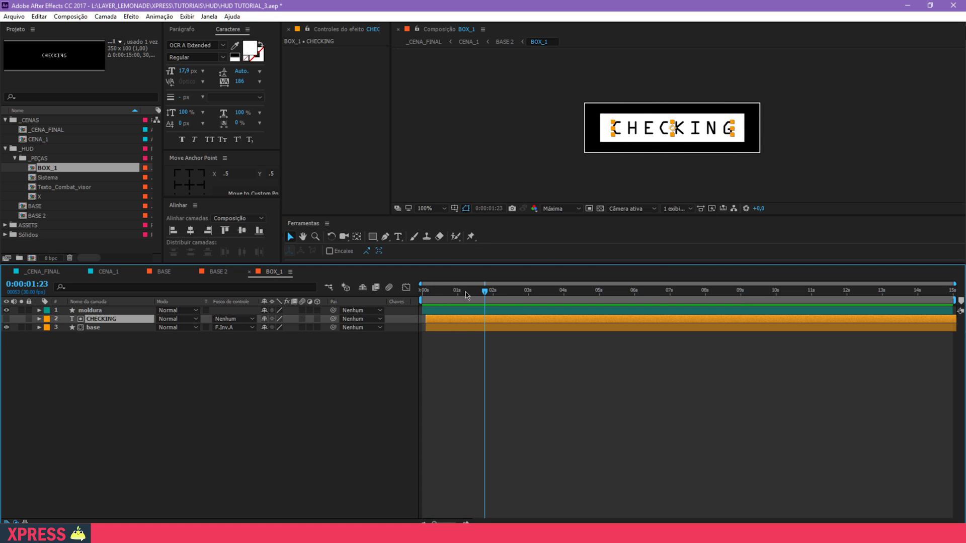
pyautogui.press('Home')
pyautogui.hotkey('alt', 'shift', 'p')
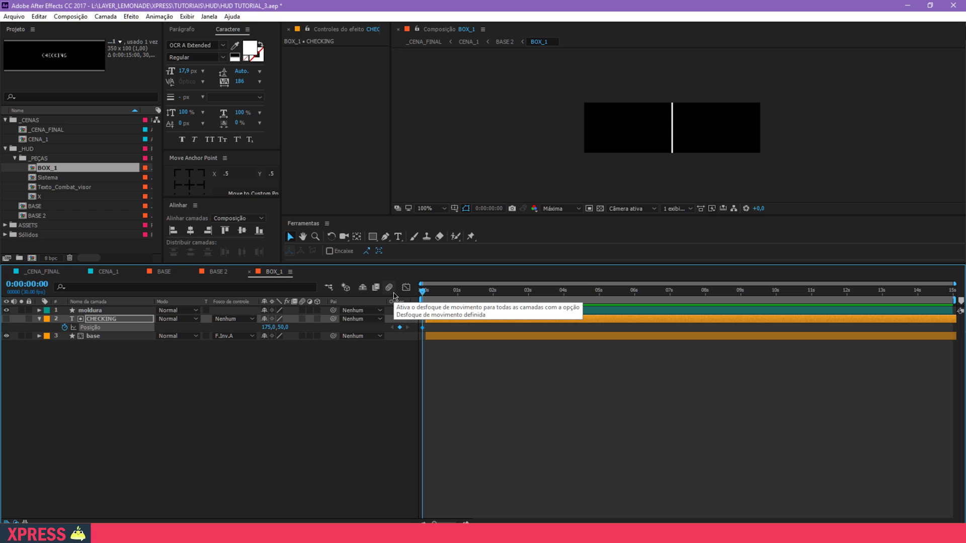
pyautogui.hotkey('shift', 'pagedown')
pyautogui.hotkey('shift', 'pagedown')
pyautogui.hotkey('shift', 'pagedown')
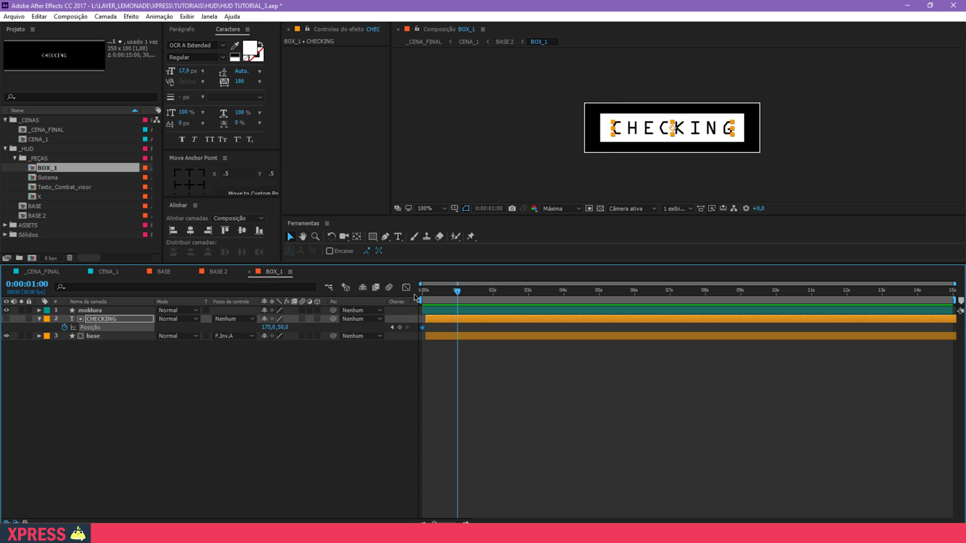
pyautogui.click(399, 328)
pyautogui.press('Home')
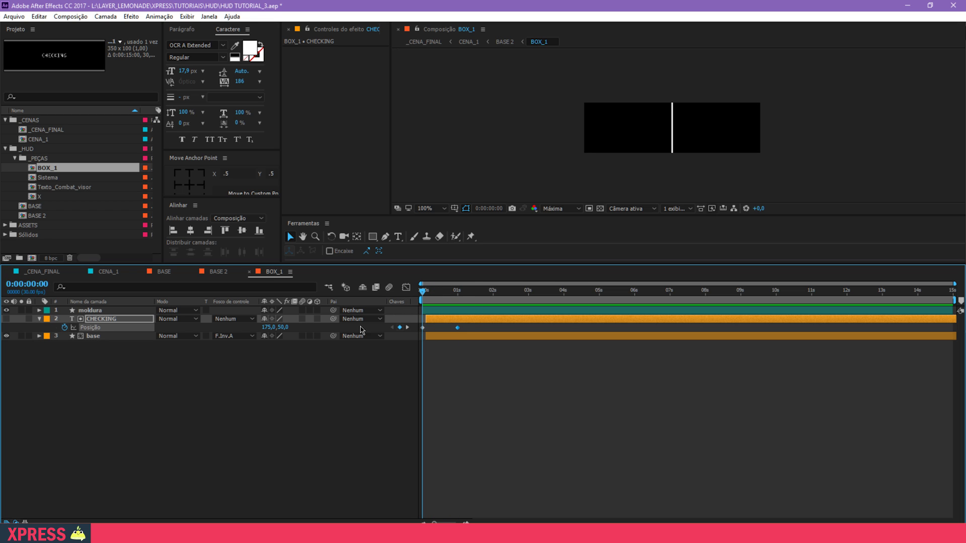
# Step: Extend CHECKING's start to before the first frame and set its first position keyframe to 175, -19
pyautogui.moveTo(284, 328); pyautogui.dragTo(316, 322)
pyautogui.moveTo(426, 322); pyautogui.dragTo(396, 324)
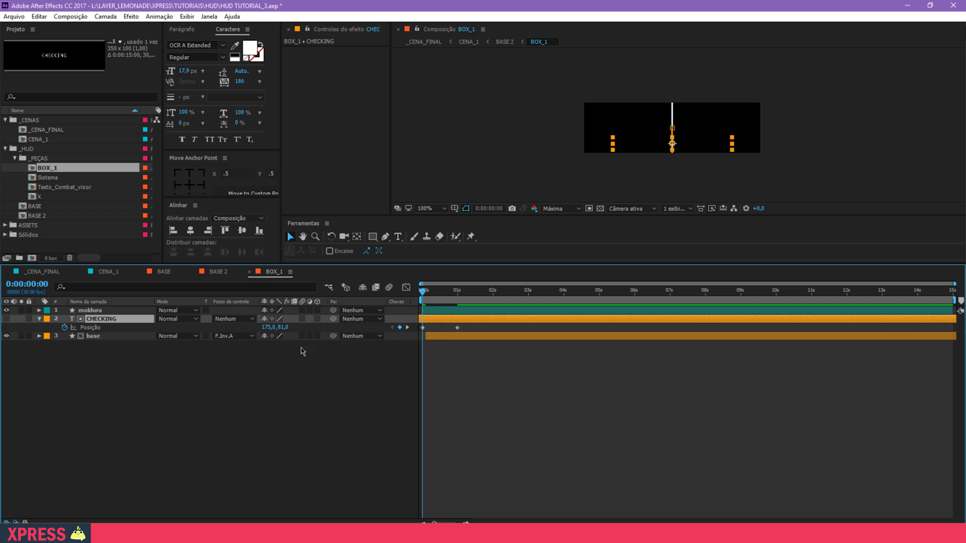
pyautogui.moveTo(283, 330); pyautogui.dragTo(233, 330)
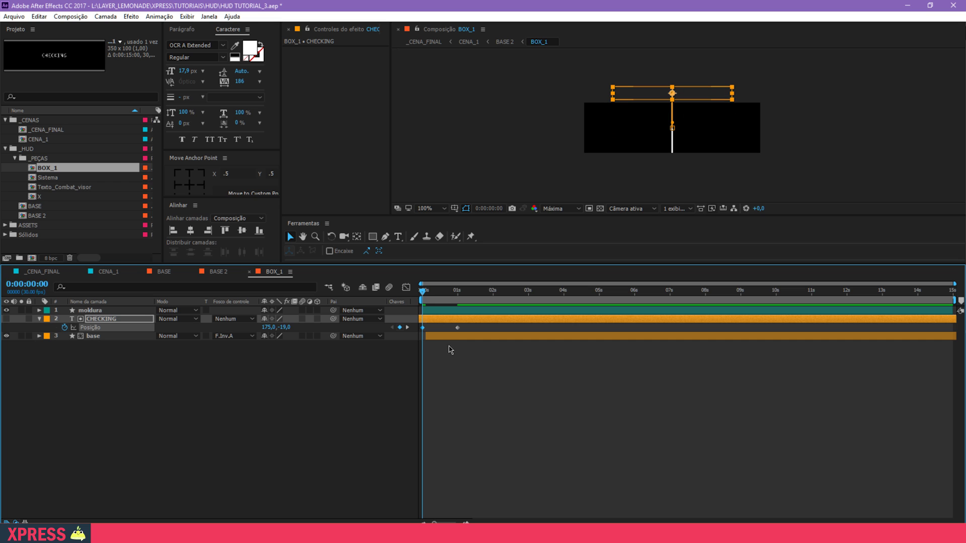
# Step: Ease CHECKING's position keyframes, shape the speed curve to peak early, and preview the motion
pyautogui.moveTo(460, 328); pyautogui.dragTo(418, 332)
pyautogui.hotkey('shift', 'F3')
pyautogui.moveTo(451, 491); pyautogui.dragTo(420, 492)
pyautogui.press('space')
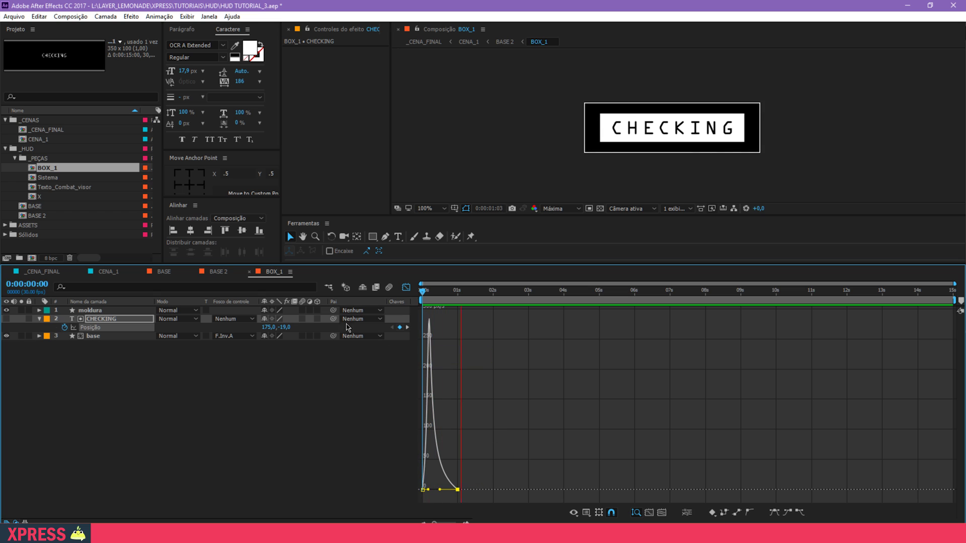
# Step: In the BASE 2 composition, shift the BOX_1 layer so it starts at 2 seconds
pyautogui.click(218, 272)
pyautogui.press('space')
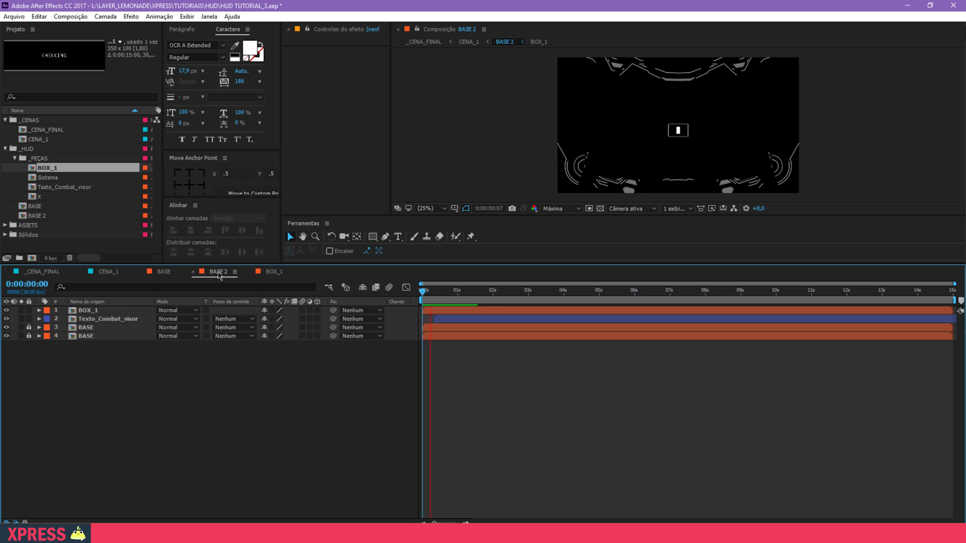
pyautogui.click(492, 293)
pyautogui.moveTo(492, 295); pyautogui.dragTo(545, 312)
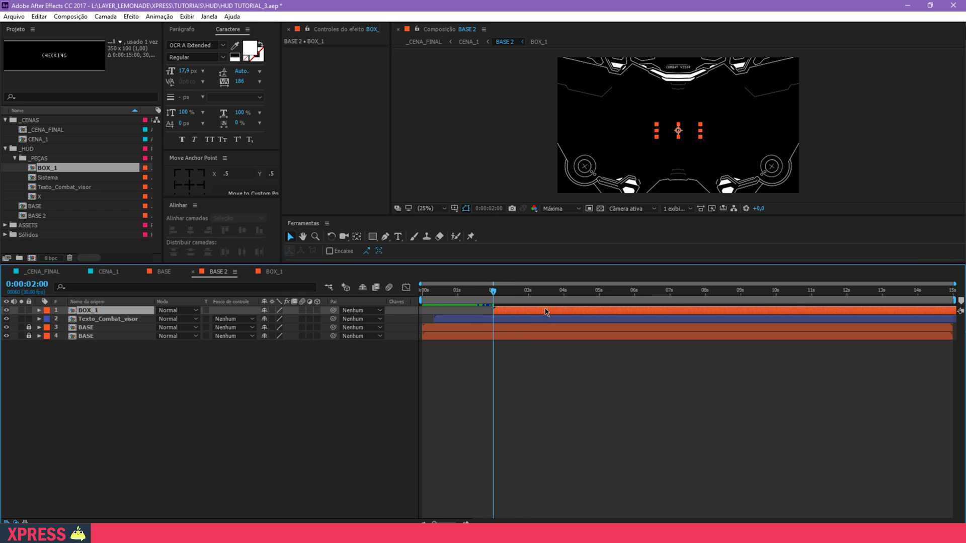
# Step: Set the BOX_1 layer's label color to ROSA and preview its entrance in BASE 2
pyautogui.click(46, 311)
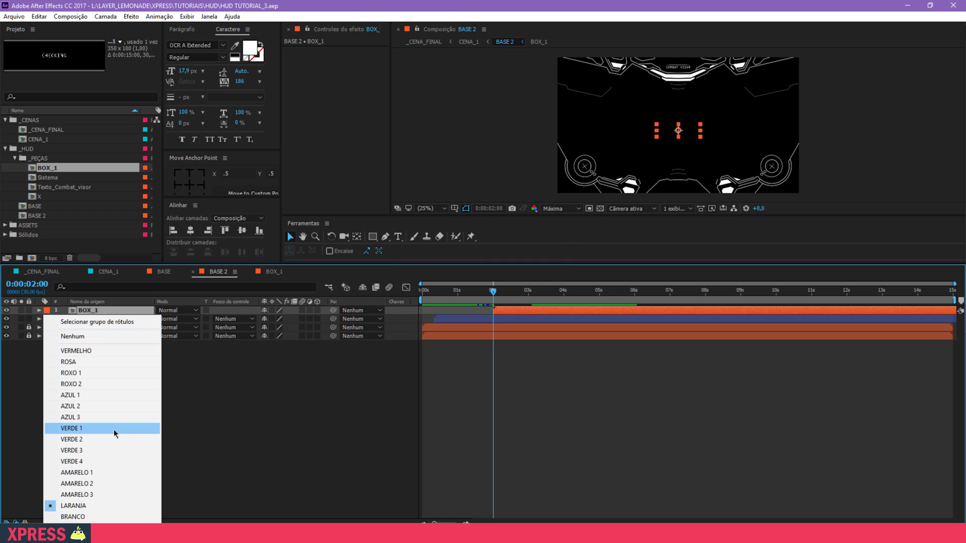
pyautogui.click(103, 362)
pyautogui.press('space')
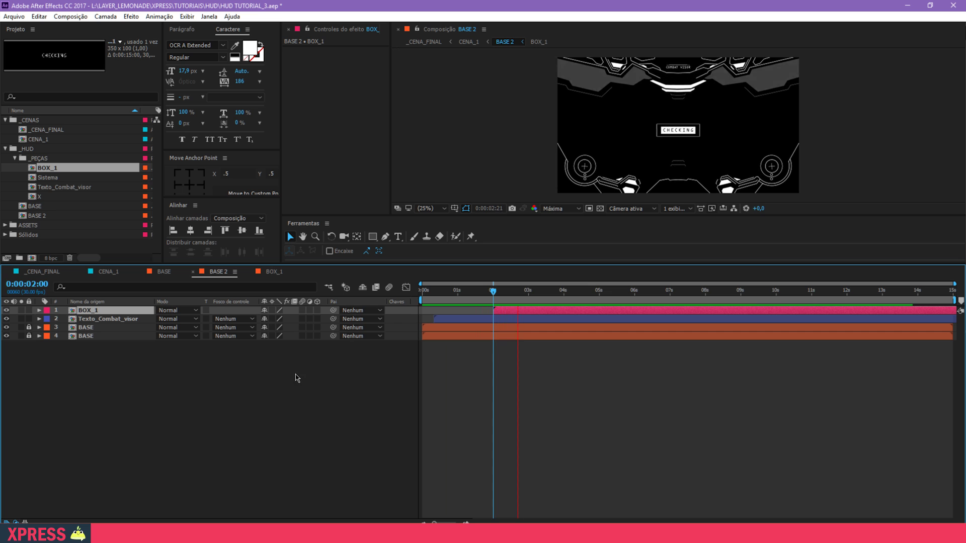
pyautogui.press('space')
# Step: Return to the BOX_1 composition, leave the graph view and collapse the keyframed properties of all layers
pyautogui.click(273, 272)
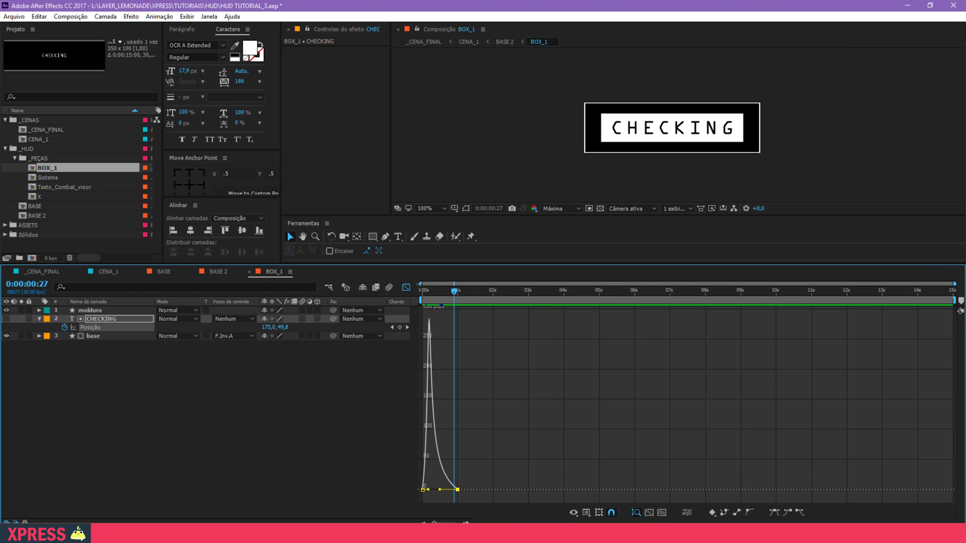
pyautogui.click(406, 288)
pyautogui.moveTo(454, 294); pyautogui.dragTo(456, 294)
pyautogui.hotkey('ctrl', 'a')
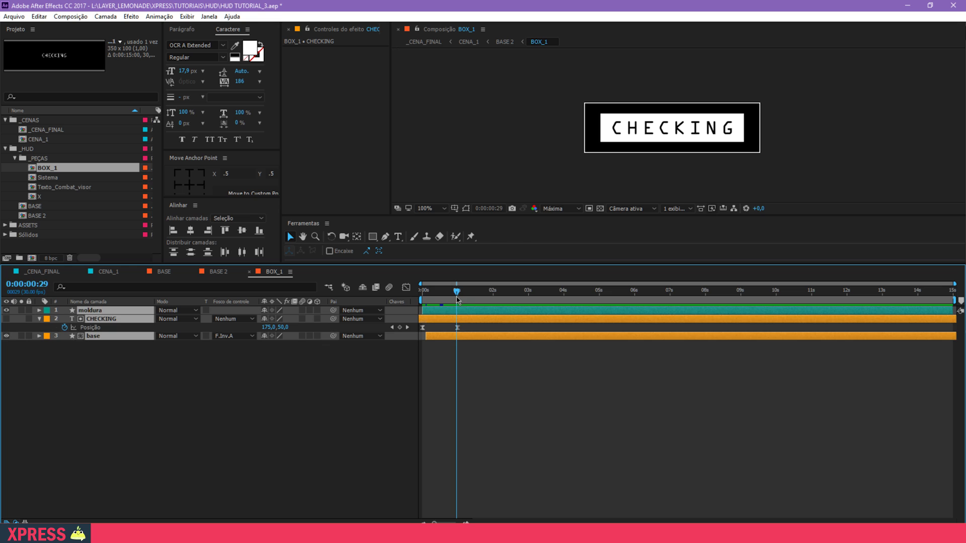
pyautogui.press('u')
pyautogui.press('u')
pyautogui.click(122, 346)
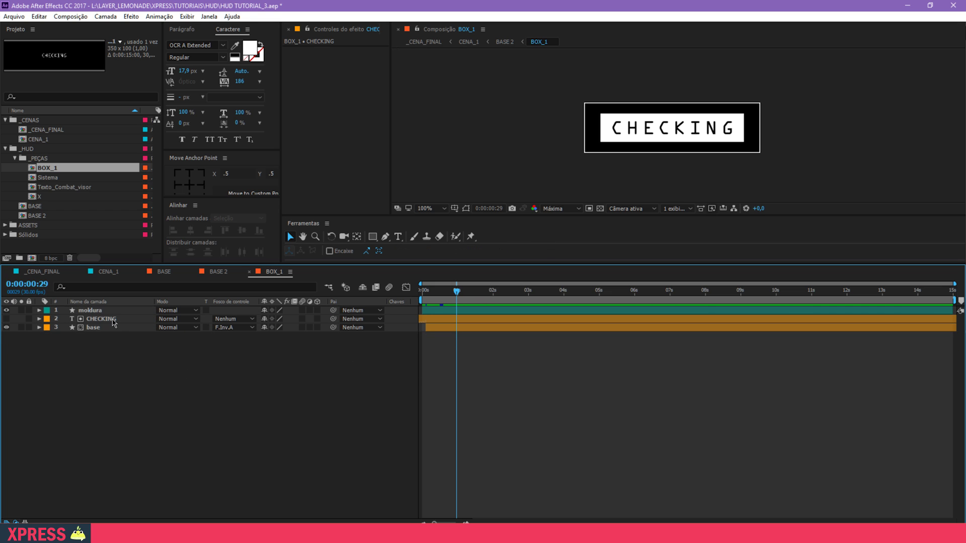
# Step: Duplicate the CHECKING text layer, place the copy above moldura and make it visible
pyautogui.click(112, 321)
pyautogui.hotkey('ctrl', 'd')
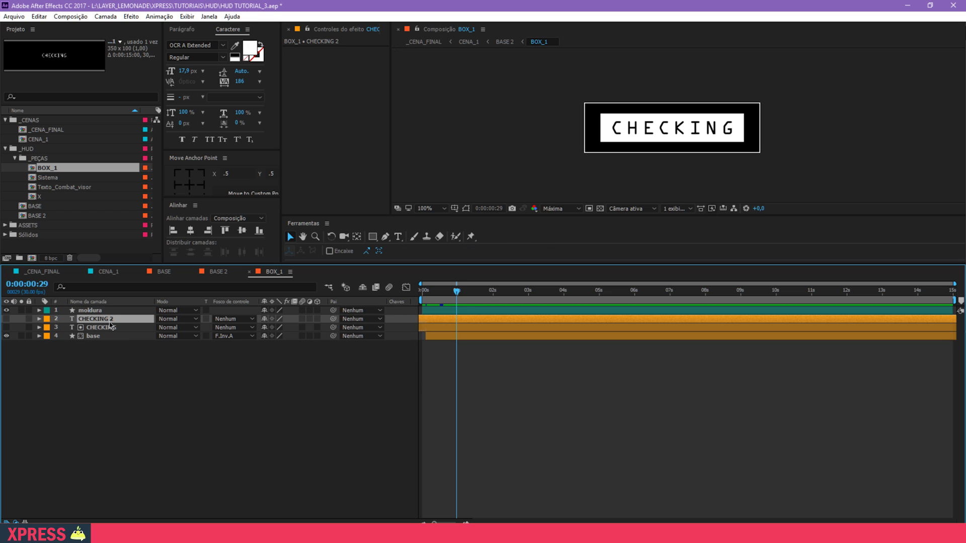
pyautogui.moveTo(110, 322); pyautogui.dragTo(163, 311)
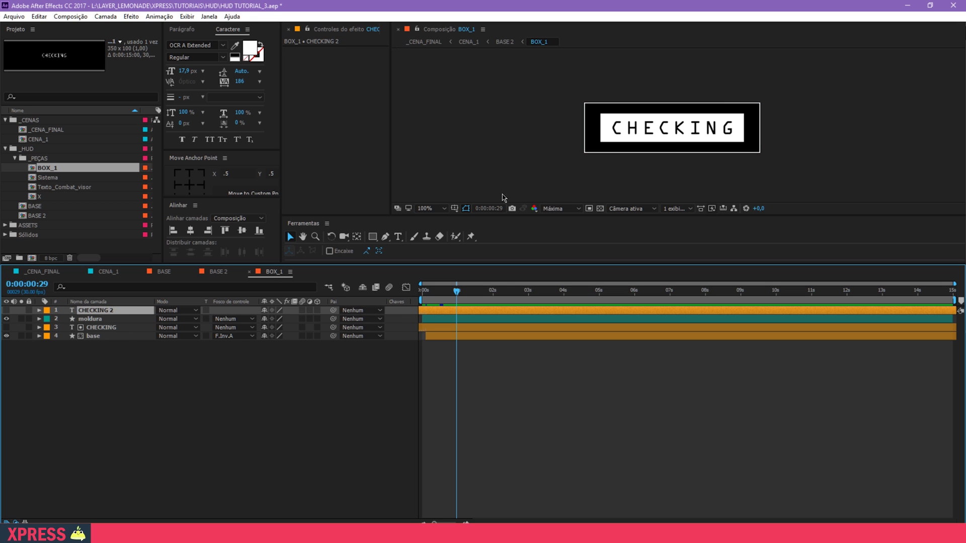
pyautogui.click(461, 327)
pyautogui.click(463, 318)
pyautogui.click(466, 310)
pyautogui.click(113, 318)
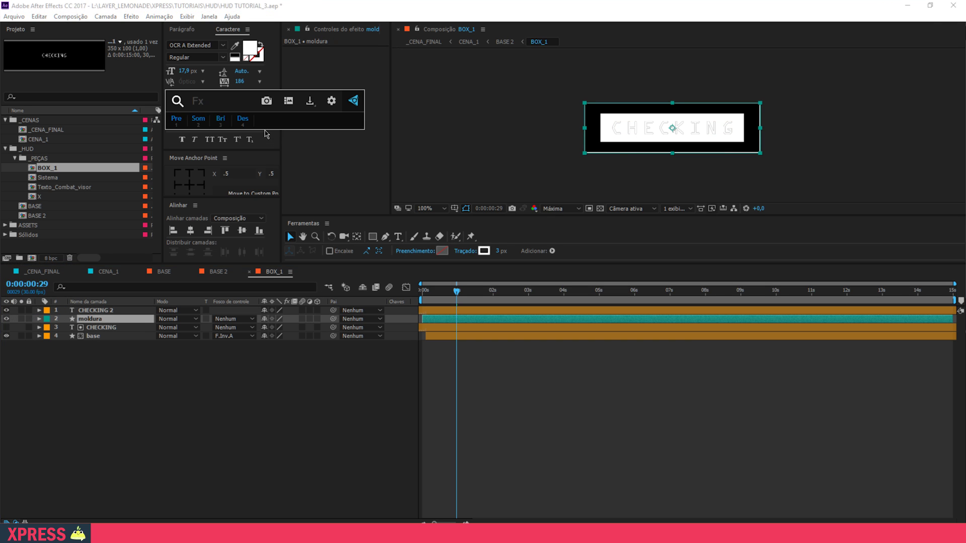
pyautogui.hotkey('ctrl', 'space')
pyautogui.press('Return')
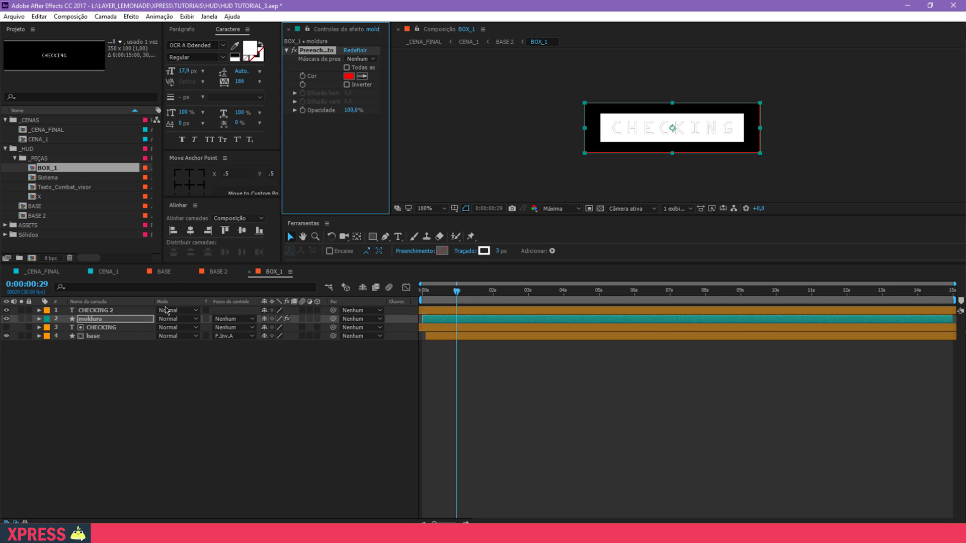
pyautogui.hotkey('ctrl', 'z')
# Step: Apply a red Fill effect to the duplicated CHECKING text layer
pyautogui.click(105, 313)
pyautogui.hotkey('ctrl', 'space')
pyautogui.press('1')
# Step: Replace the text of the duplicated layer with SCANNING
pyautogui.doubleClick(650, 134)
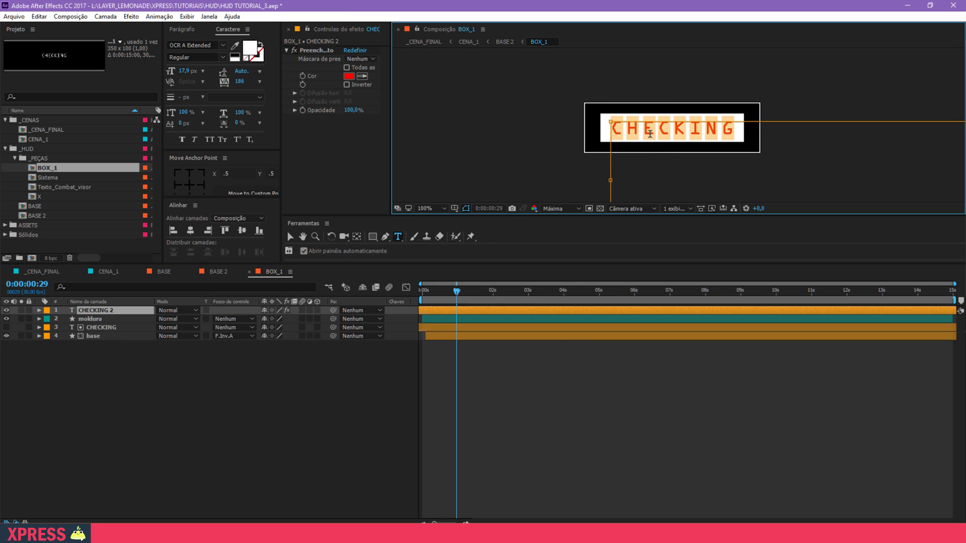
pyautogui.write('S')
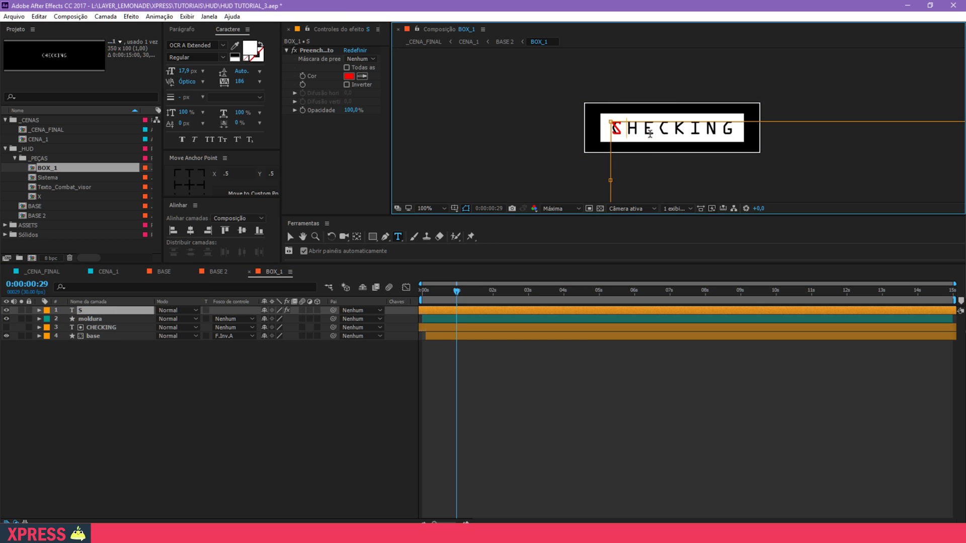
pyautogui.write('CANNING')
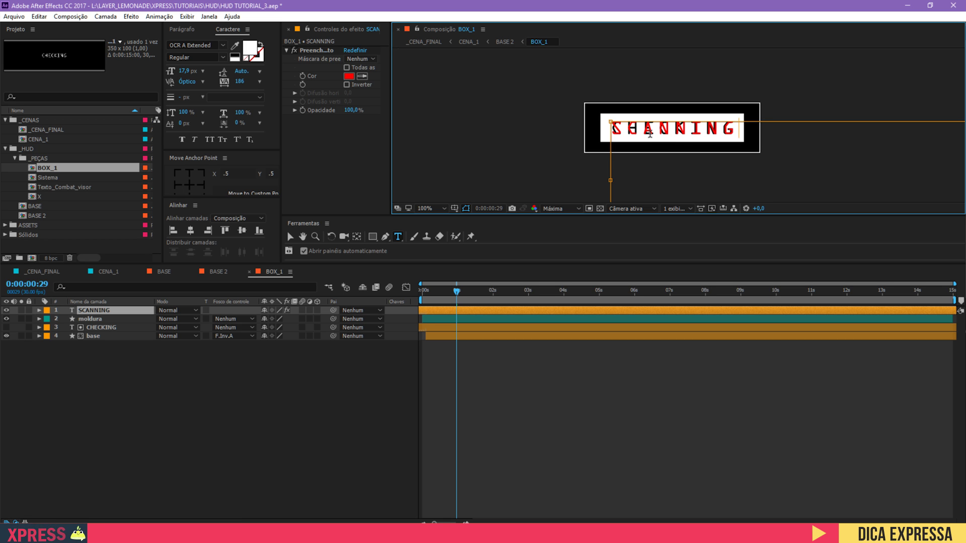
# Step: Switch to the Filmes e TV player and review the HUD_RENDER reference video
pyautogui.press('super+Tab')
pyautogui.click(420, 252)
pyautogui.moveTo(431, 380); pyautogui.dragTo(448, 381)
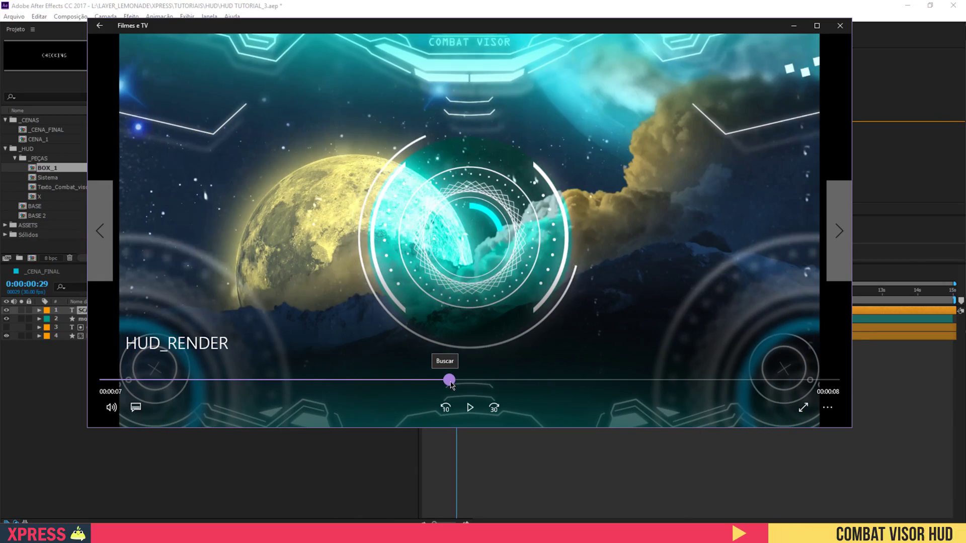
pyautogui.click(469, 408)
pyautogui.click(389, 381)
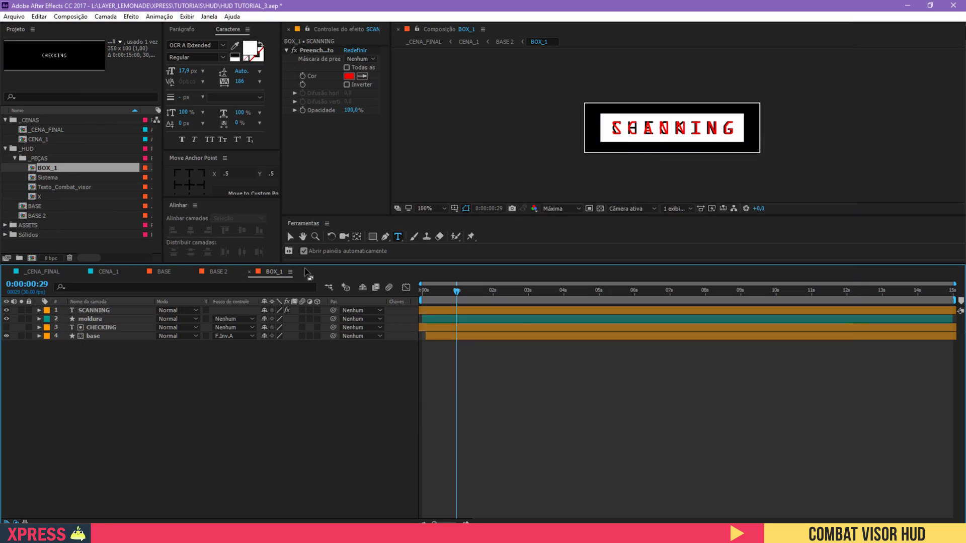
# Step: Hide the SCANNING layer in BOX_1 and save the project
pyautogui.click(107, 312)
pyautogui.click(6, 310)
pyautogui.click(113, 388)
pyautogui.hotkey('ctrl', 's')
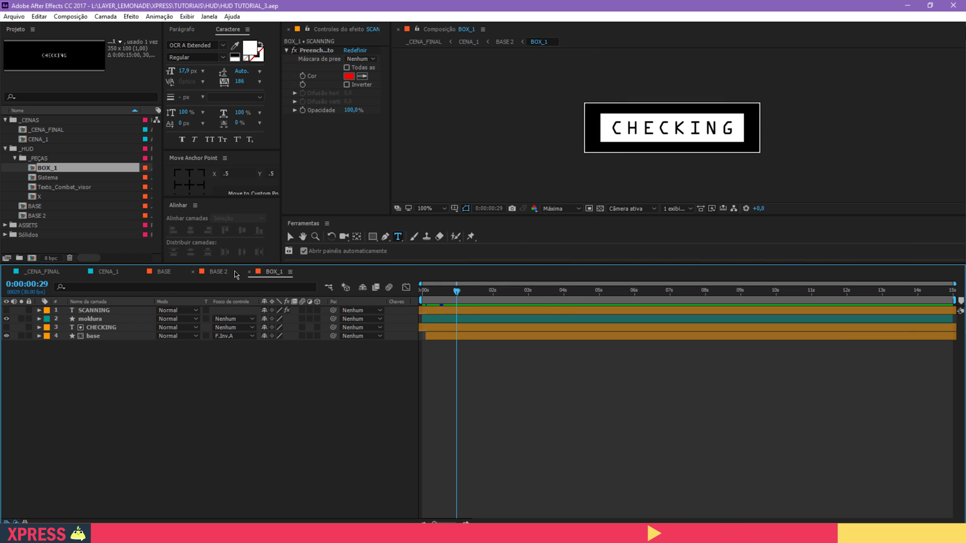
# Step: Check the BASE 2 composition at 0:00:03:13 and open the CENA_1 composition
pyautogui.click(221, 271)
pyautogui.moveTo(528, 290); pyautogui.dragTo(543, 302)
pyautogui.click(508, 377)
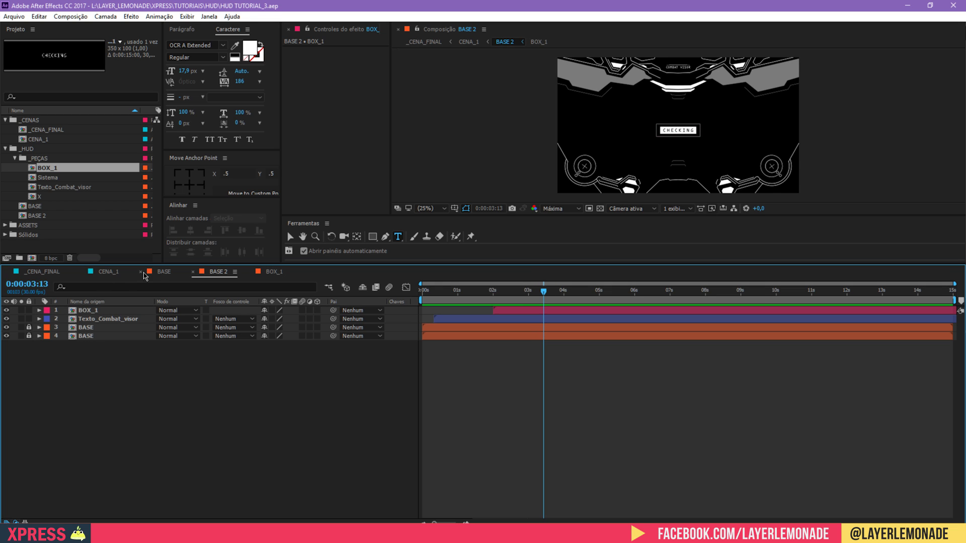
pyautogui.click(116, 275)
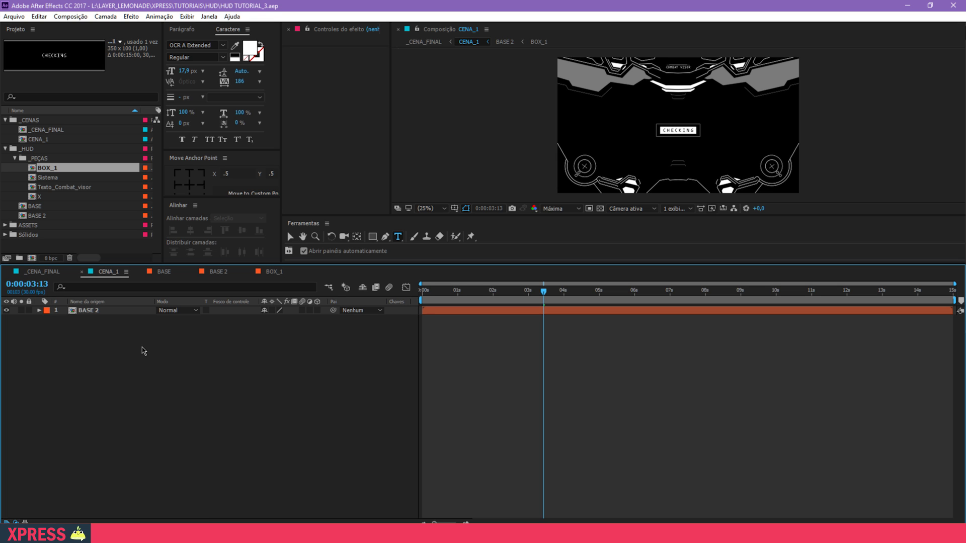
# Step: Collapse the expanded properties of every layer in the BASE composition and return to CENA_1
pyautogui.click(164, 272)
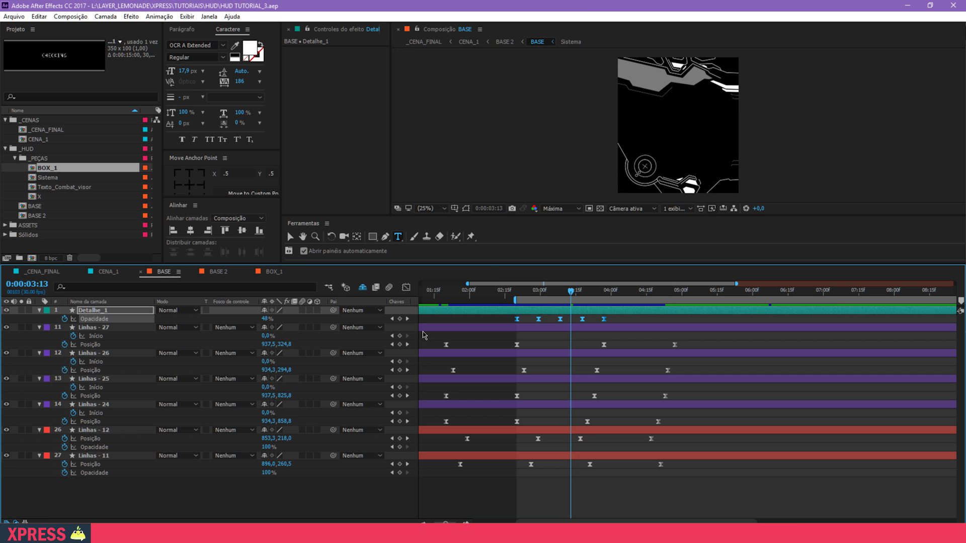
pyautogui.hotkey('ctrl', 'a')
pyautogui.press('u')
pyautogui.click(177, 440)
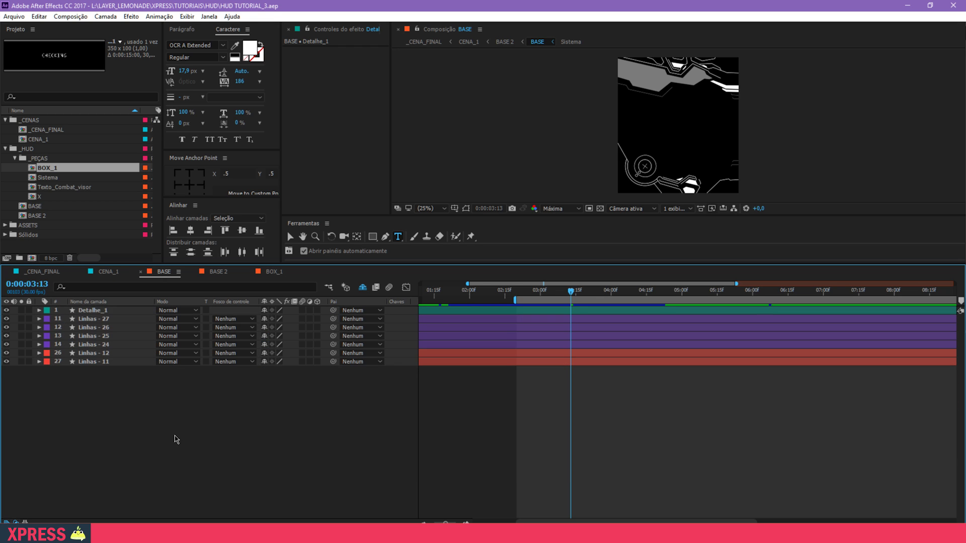
pyautogui.click(114, 272)
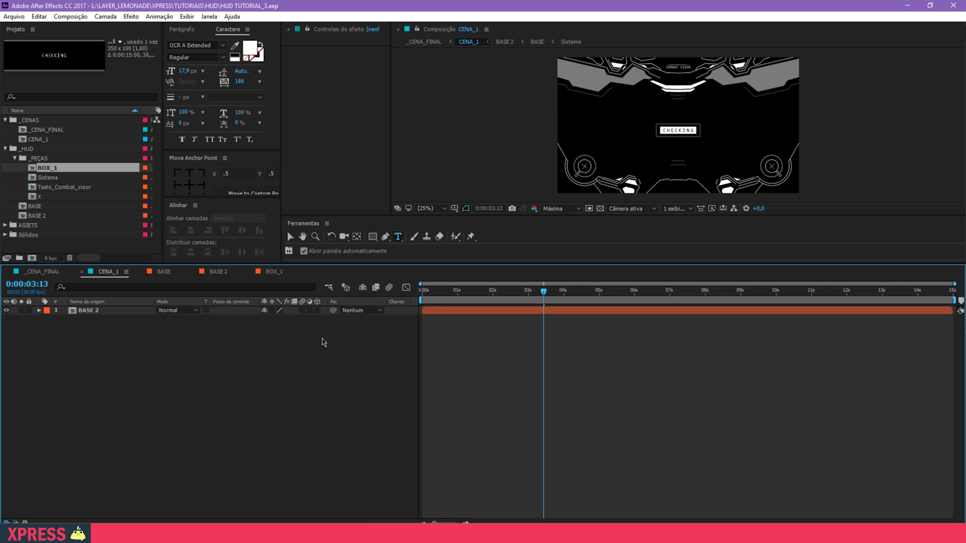
# Step: Browse the images in the ASSETS folder, add Mountain-PNG-File.png beneath BASE 2 in CENA_1, and save the project
pyautogui.click(61, 247)
pyautogui.click(5, 225)
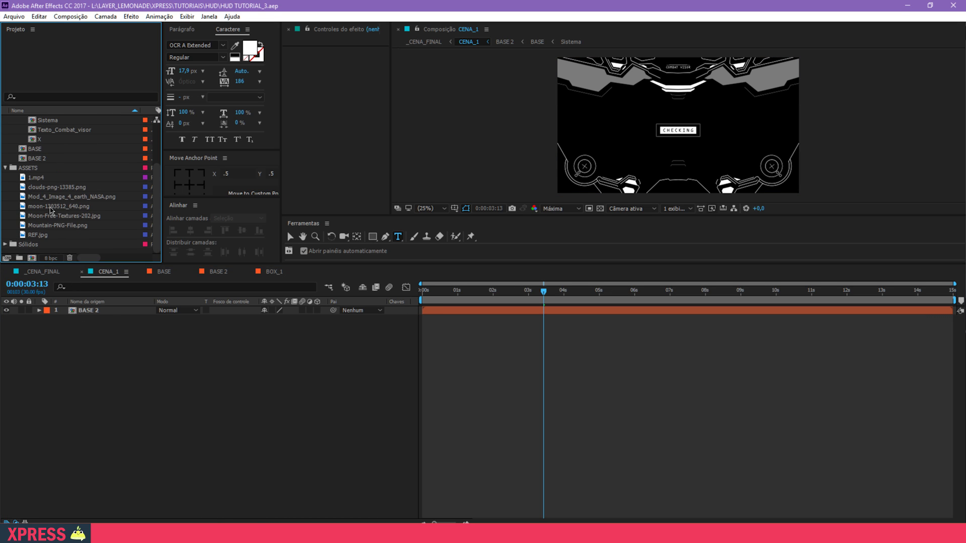
pyautogui.click(49, 189)
pyautogui.click(52, 196)
pyautogui.click(56, 206)
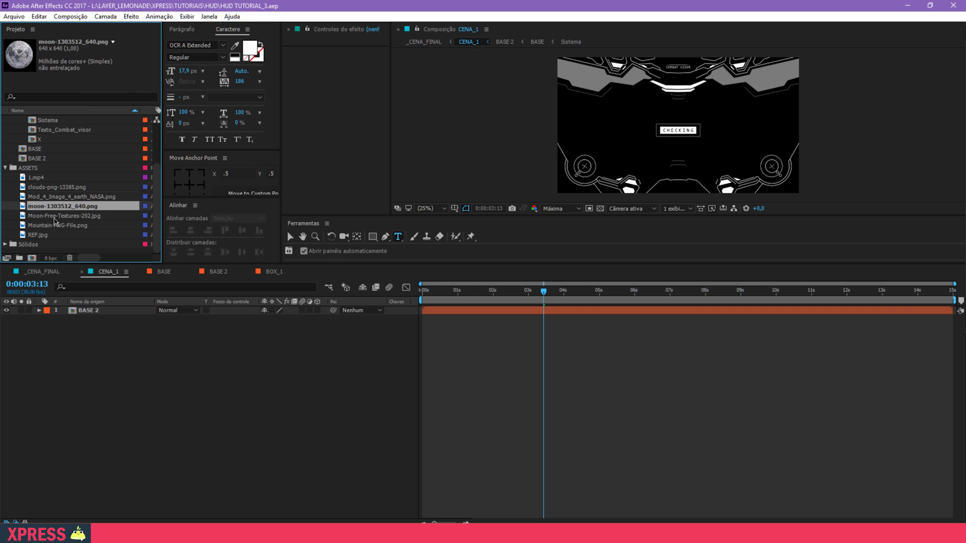
pyautogui.click(54, 218)
pyautogui.click(53, 225)
pyautogui.click(53, 233)
pyautogui.click(61, 226)
pyautogui.moveTo(68, 227); pyautogui.dragTo(130, 364)
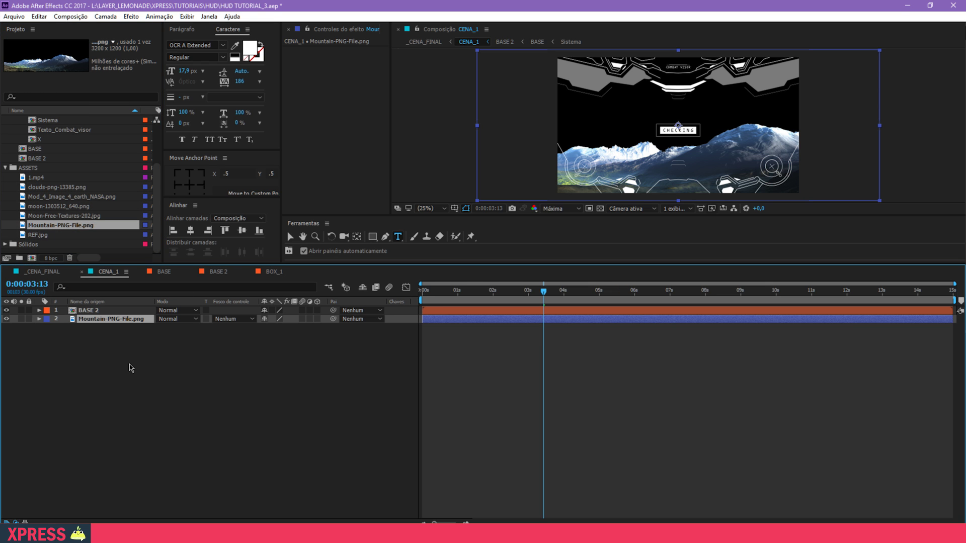
pyautogui.hotkey('ctrl', 's')
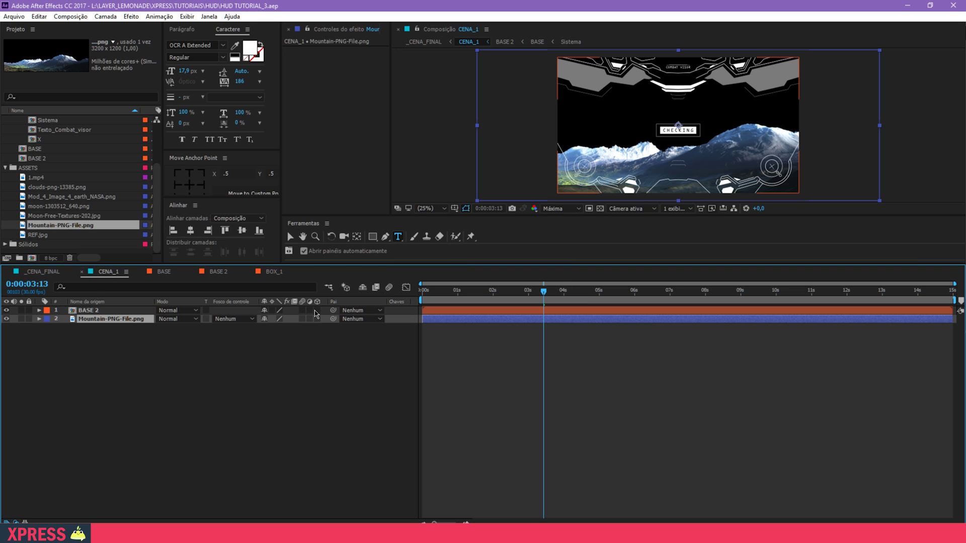
# Step: Make the BASE 2 and mountain layers 3D and save the project
pyautogui.moveTo(316, 310); pyautogui.dragTo(316, 318)
pyautogui.click(282, 334)
pyautogui.hotkey('ctrl', 's')
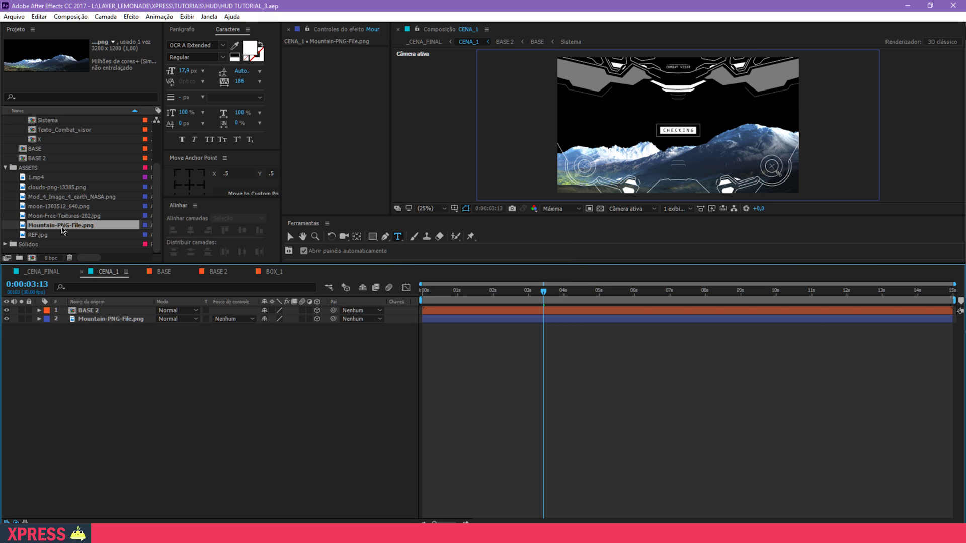
# Step: Add moon-1303512_640.png between BASE 2 and the mountain layer and make it a 3D layer
pyautogui.click(62, 216)
pyautogui.click(70, 207)
pyautogui.moveTo(72, 207); pyautogui.dragTo(100, 317)
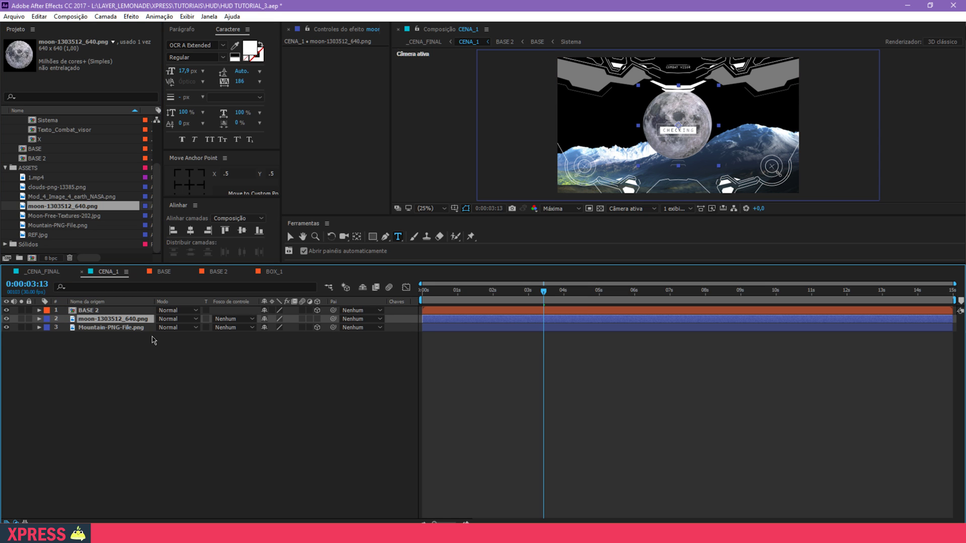
pyautogui.press('p')
pyautogui.click(317, 319)
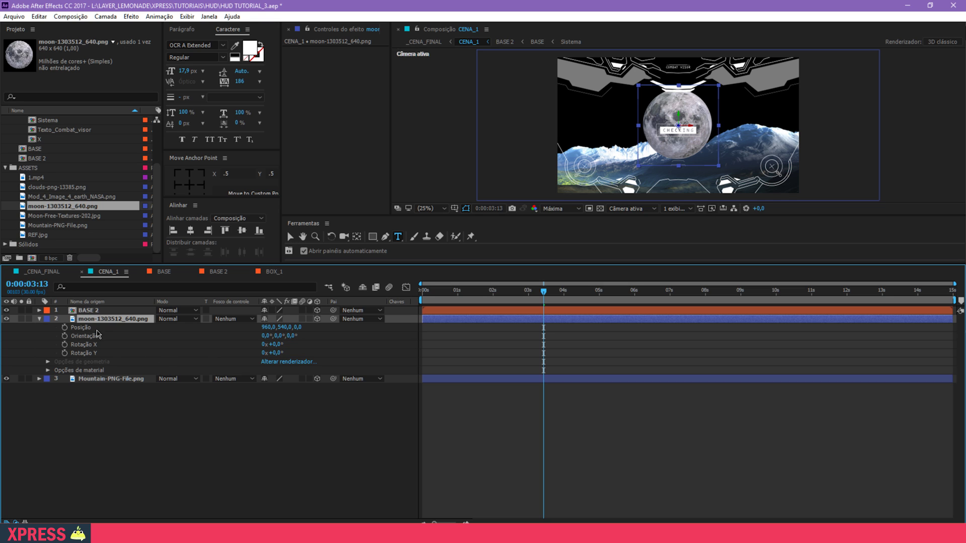
# Step: Set the moon layer's Z position to 10000
pyautogui.click(250, 328)
pyautogui.click(126, 321)
pyautogui.press('p')
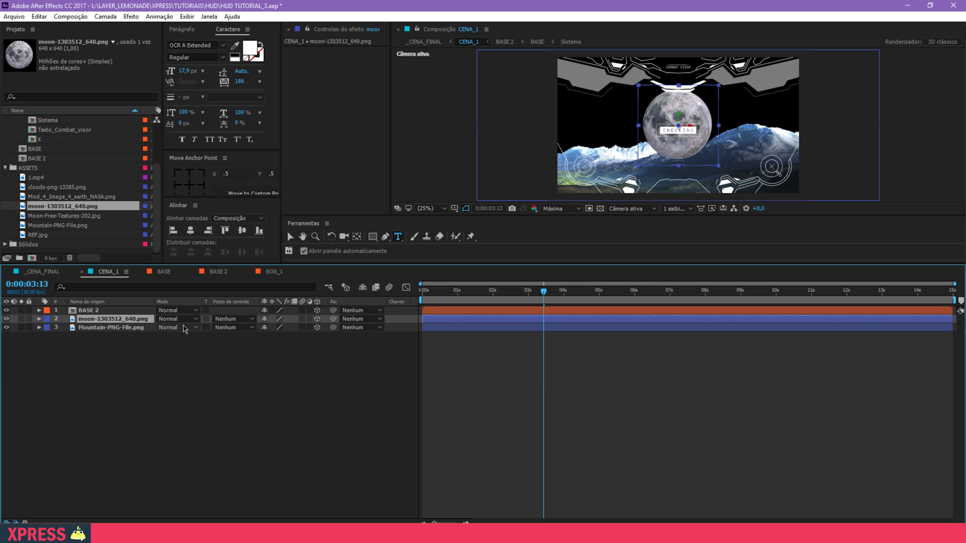
pyautogui.press('p')
pyautogui.click(296, 327)
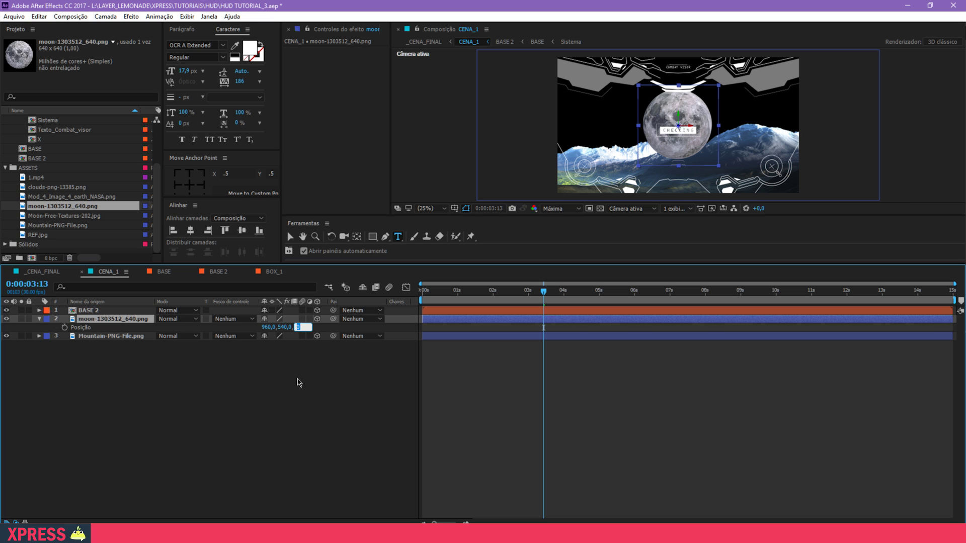
pyautogui.write('10000')
pyautogui.press('Return')
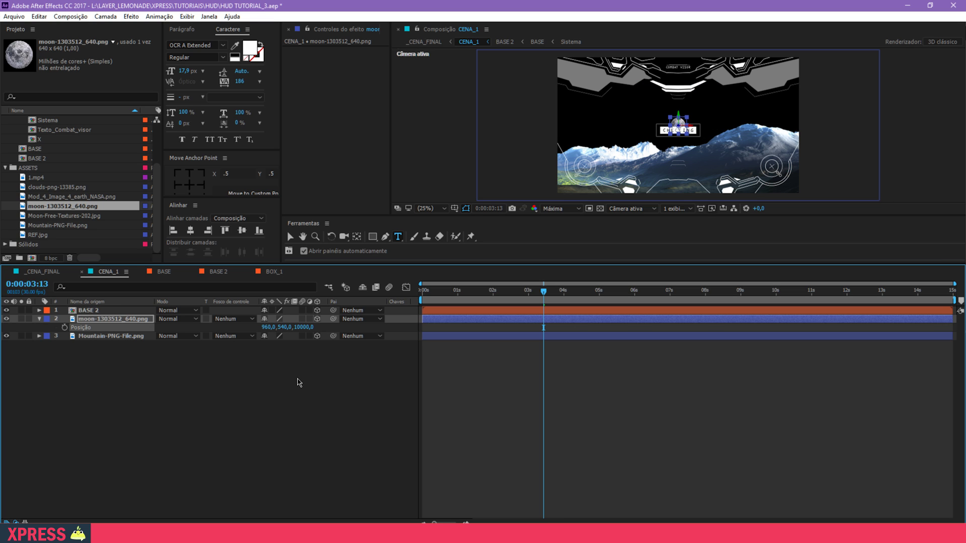
# Step: Scale the moon layer to 453% and move it slightly left of the frame's centre
pyautogui.press('s')
pyautogui.moveTo(310, 327); pyautogui.dragTo(476, 312)
pyautogui.press('v')
pyautogui.moveTo(676, 154); pyautogui.dragTo(655, 161)
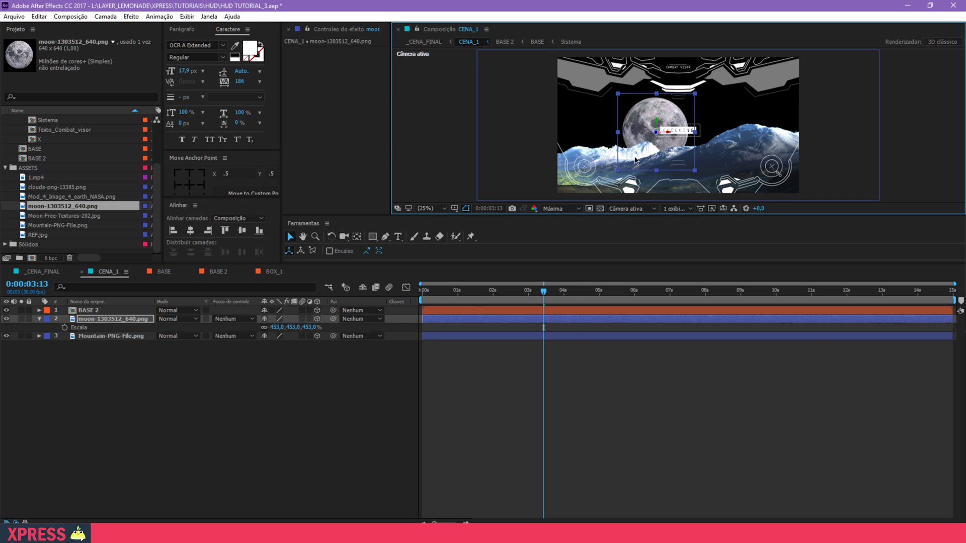
# Step: Set the mountain layer's Z position to 8500
pyautogui.click(111, 336)
pyautogui.press('p')
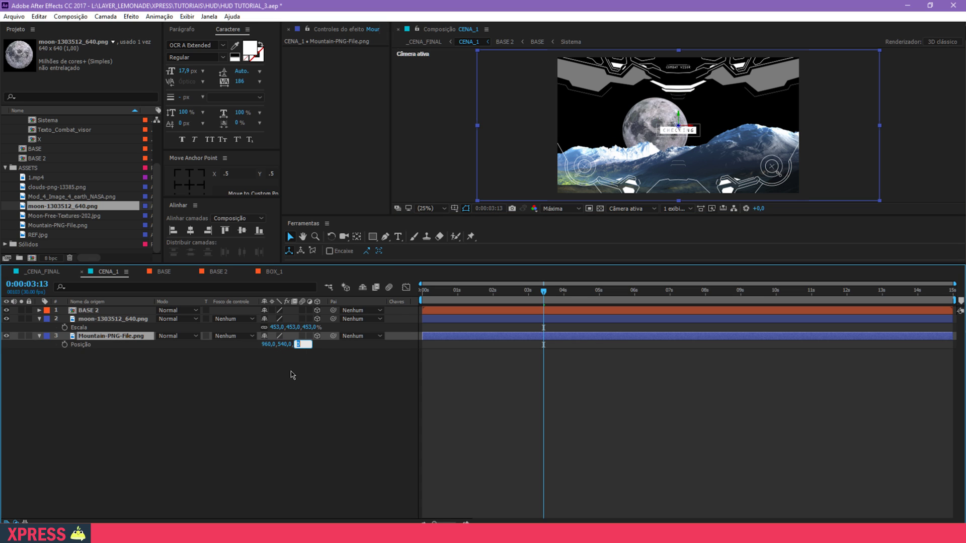
pyautogui.write('8500')
pyautogui.press('Return')
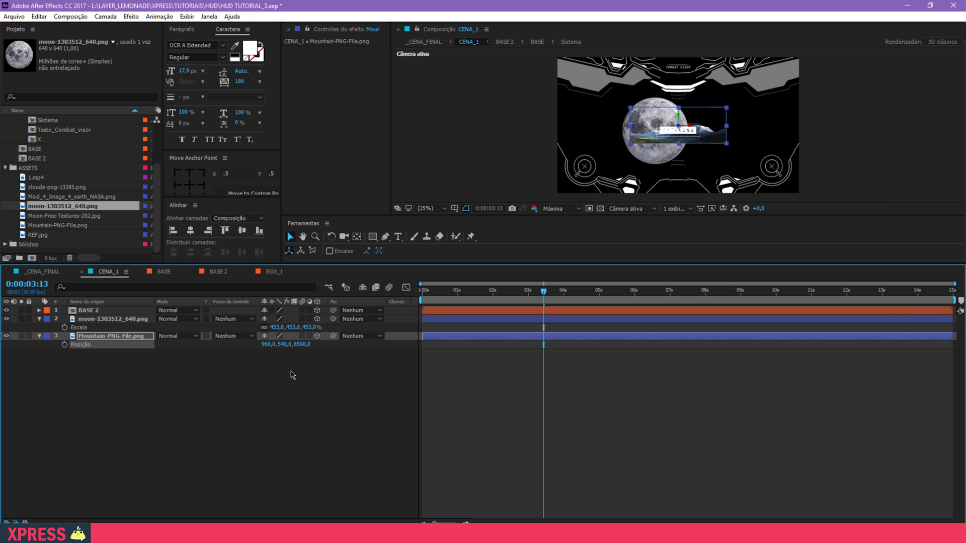
# Step: Scale the mountain layer to 305%, lower it to the bottom of the frame, and save the project
pyautogui.press('s')
pyautogui.moveTo(312, 346); pyautogui.dragTo(635, 224)
pyautogui.moveTo(662, 164); pyautogui.dragTo(664, 187)
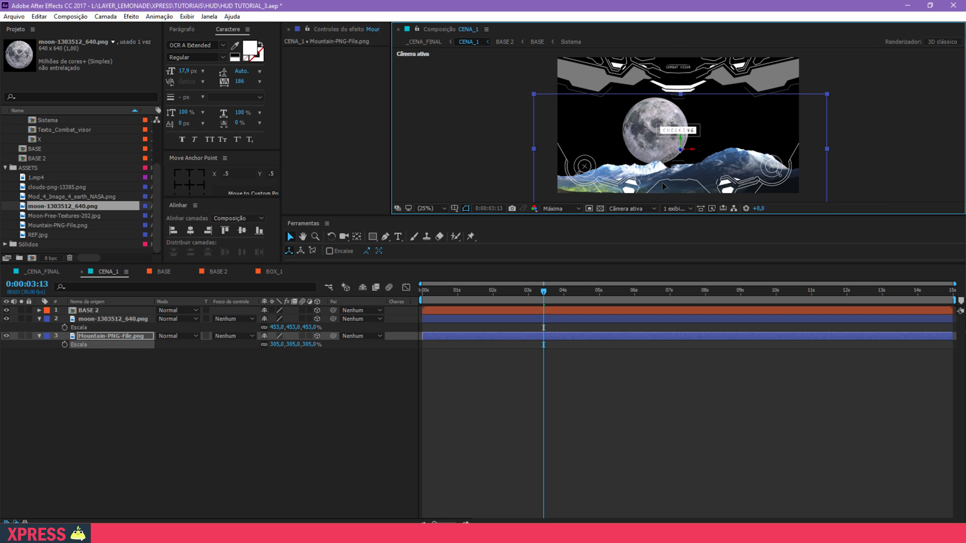
pyautogui.hotkey('ctrl', 's')
# Step: Enlarge the mountain layer to 334% and move it slightly up in the frame
pyautogui.click(134, 320)
pyautogui.click(134, 339)
pyautogui.press('s')
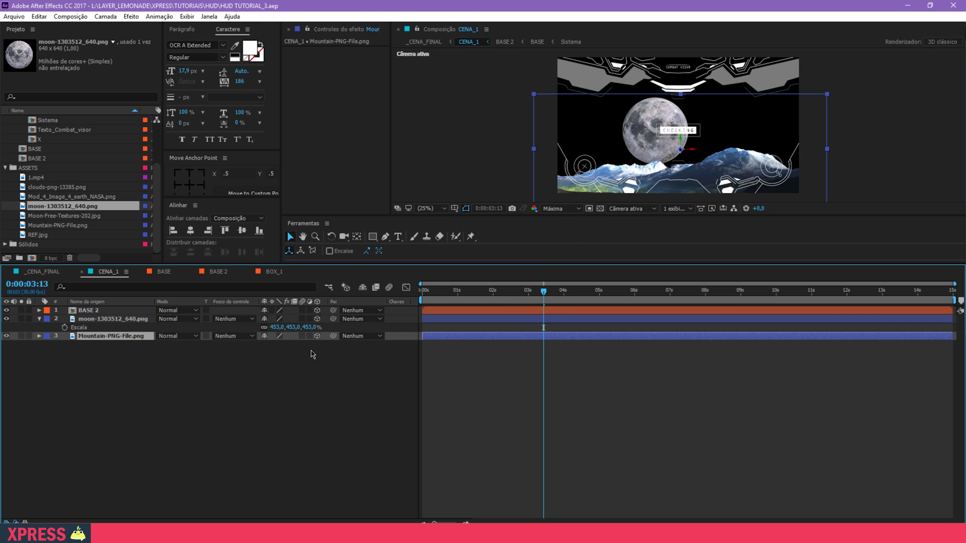
pyautogui.click(257, 363)
pyautogui.click(137, 336)
pyautogui.press('s')
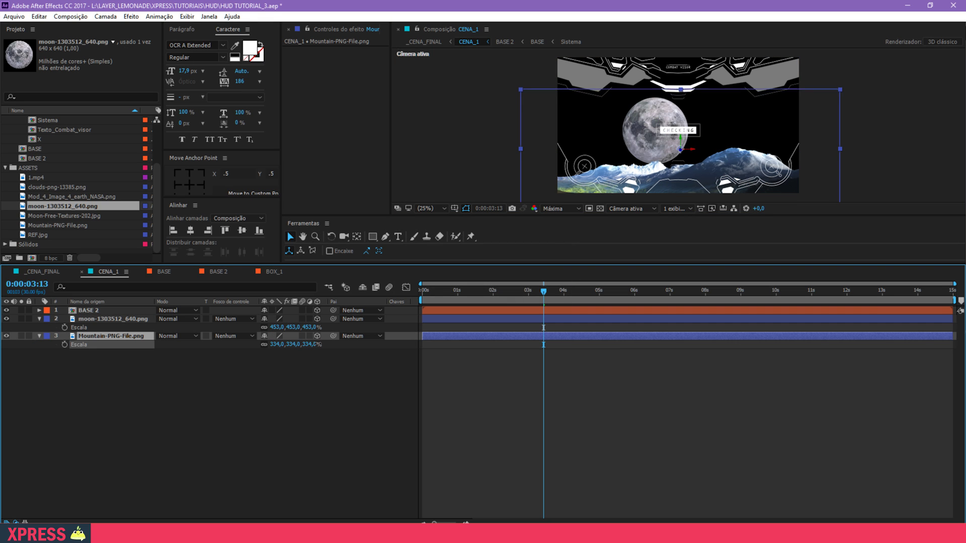
pyautogui.click(676, 178)
pyautogui.moveTo(676, 178); pyautogui.dragTo(672, 172)
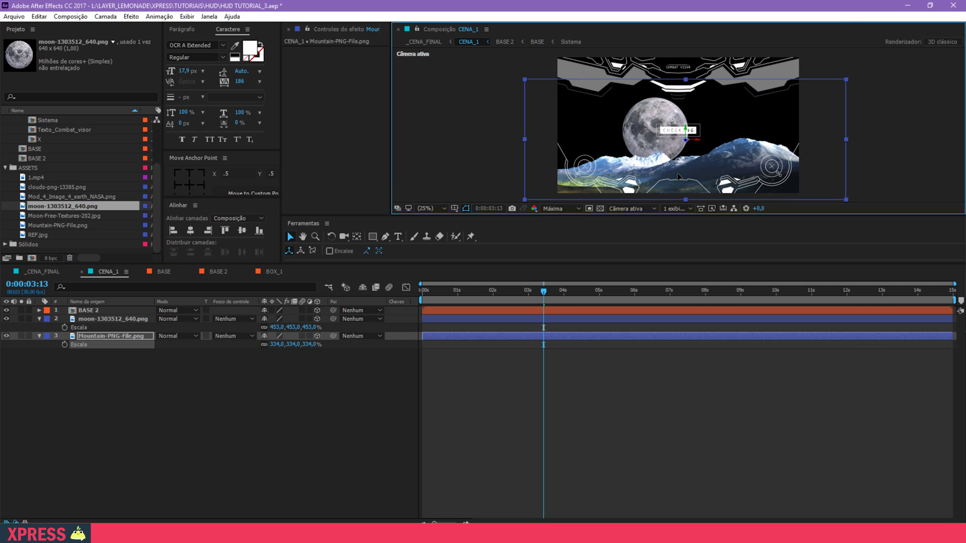
# Step: Collapse the moon layer's scale property and lower the moon slightly towards the mountain peaks
pyautogui.click(129, 320)
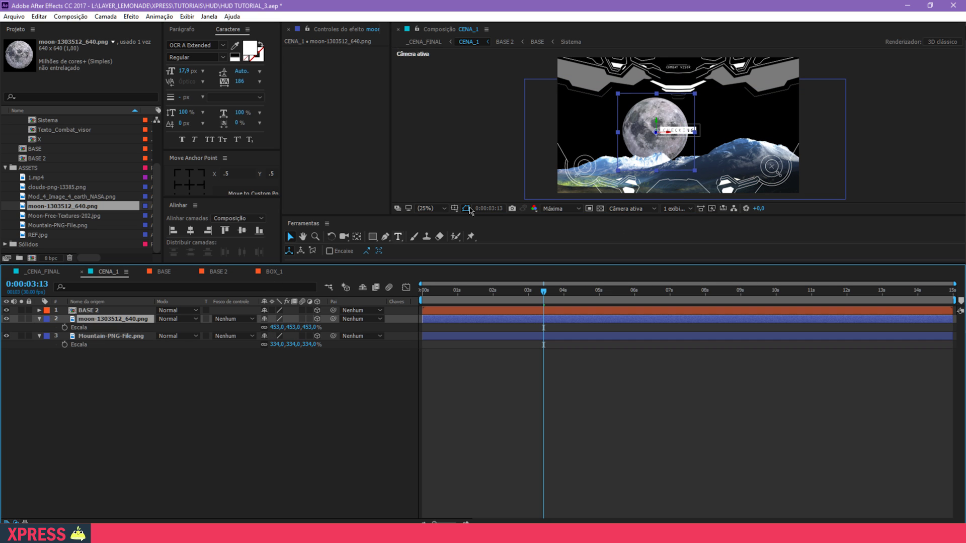
pyautogui.press('s')
pyautogui.moveTo(647, 140); pyautogui.dragTo(644, 150)
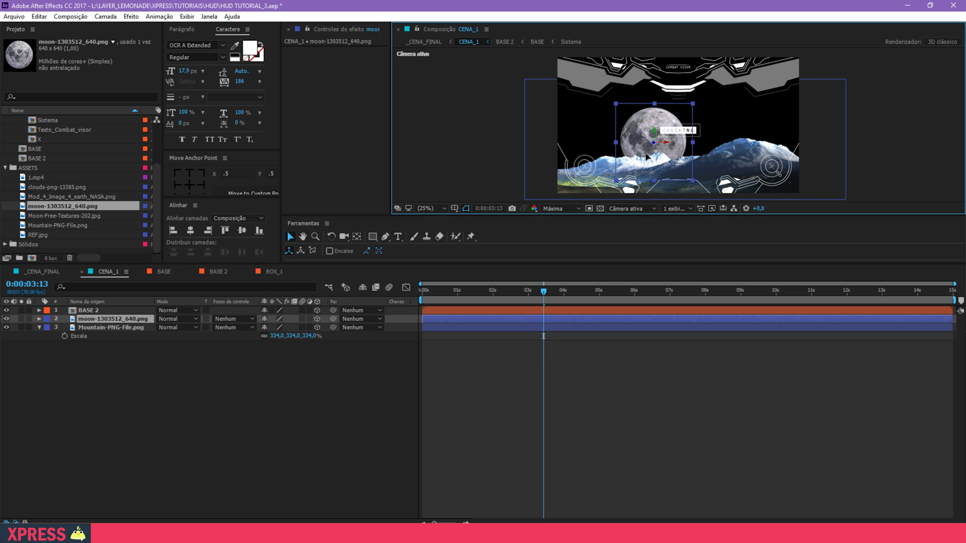
pyautogui.click(136, 371)
# Step: Add Mod_4_Image_4_earth_NASA.png beneath BASE 2 as a 3D layer and set its Z position to 10000
pyautogui.click(62, 198)
pyautogui.moveTo(60, 200); pyautogui.dragTo(123, 316)
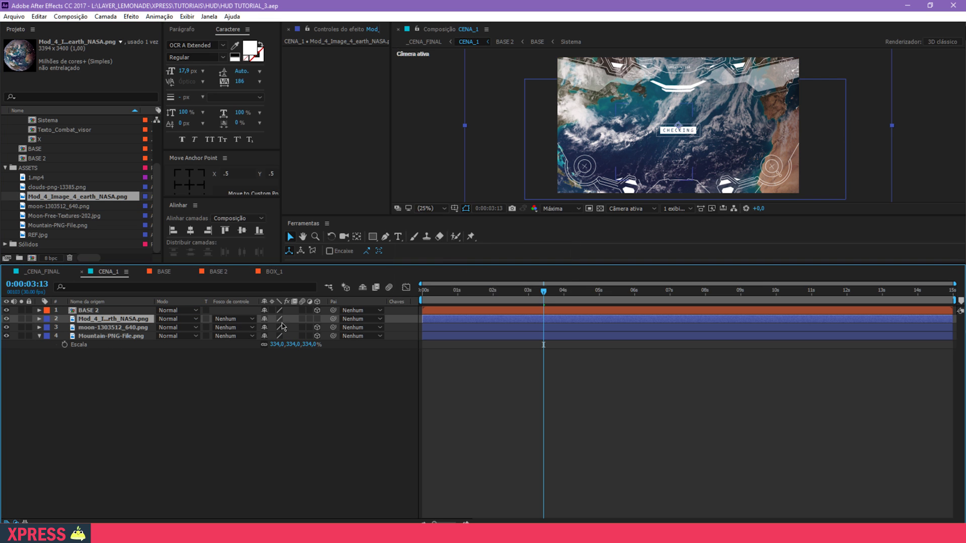
pyautogui.click(317, 319)
pyautogui.press('p')
pyautogui.click(297, 327)
pyautogui.write('1000')
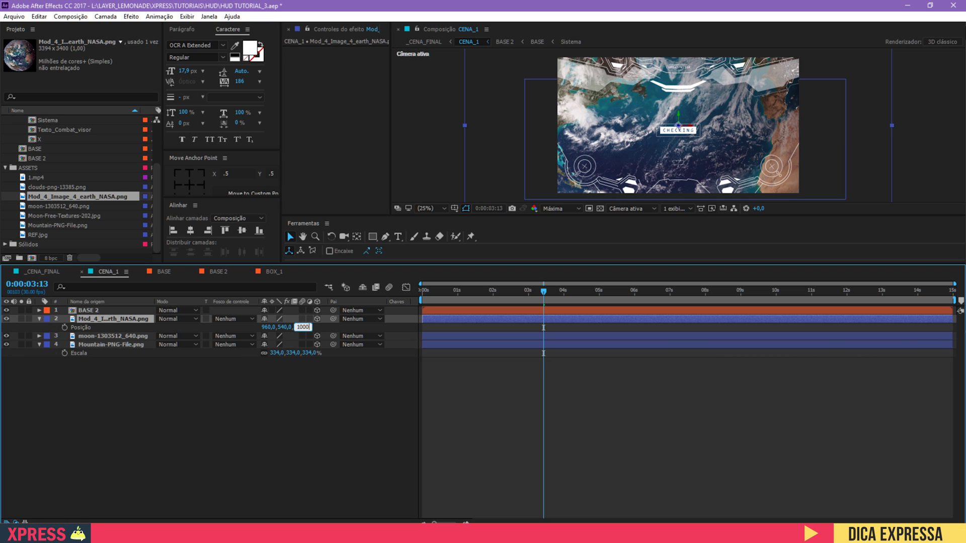
pyautogui.write('0')
pyautogui.press('Return')
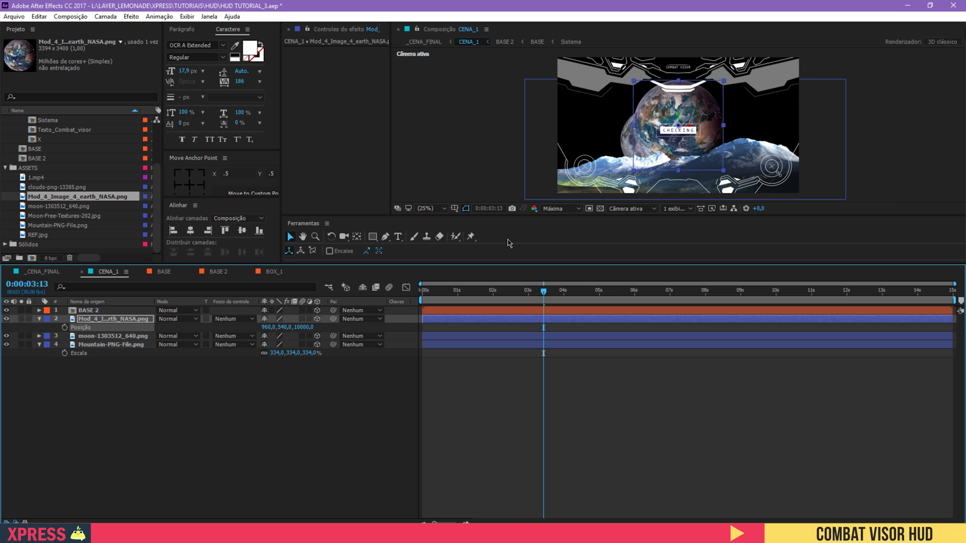
# Step: Scale the Earth layer to 171% and place it partly outside the frame's upper-right corner
pyautogui.moveTo(684, 116); pyautogui.dragTo(774, 52)
pyautogui.press('s')
pyautogui.moveTo(309, 328); pyautogui.dragTo(345, 320)
pyautogui.moveTo(758, 115); pyautogui.dragTo(776, 59)
pyautogui.click(107, 319)
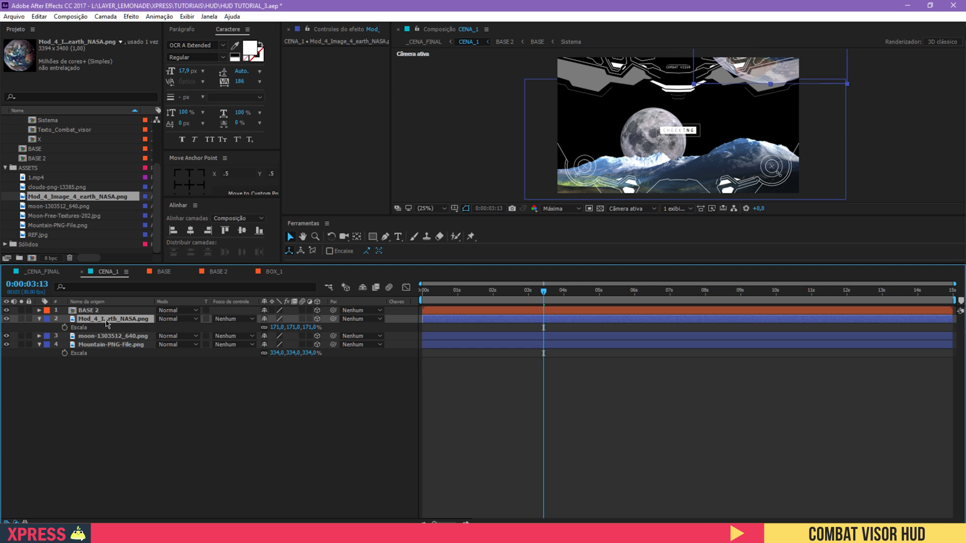
pyautogui.press('s')
# Step: Add clouds-png-13385.png between the moon and mountain layers and make it a 3D layer
pyautogui.moveTo(58, 187); pyautogui.dragTo(103, 331)
pyautogui.press('p')
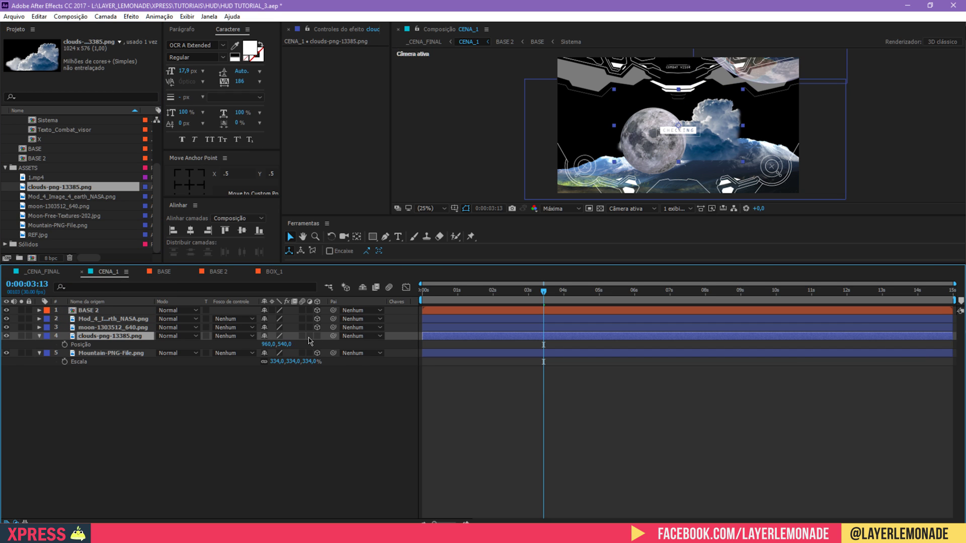
pyautogui.click(318, 336)
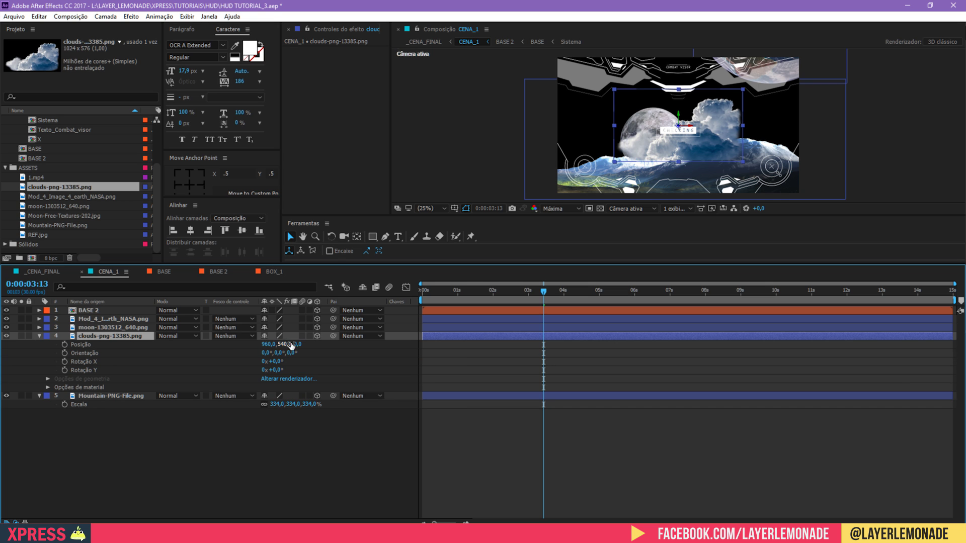
# Step: Push the clouds layer far back along its Z position, to roughly the mountain's depth
pyautogui.press('p')
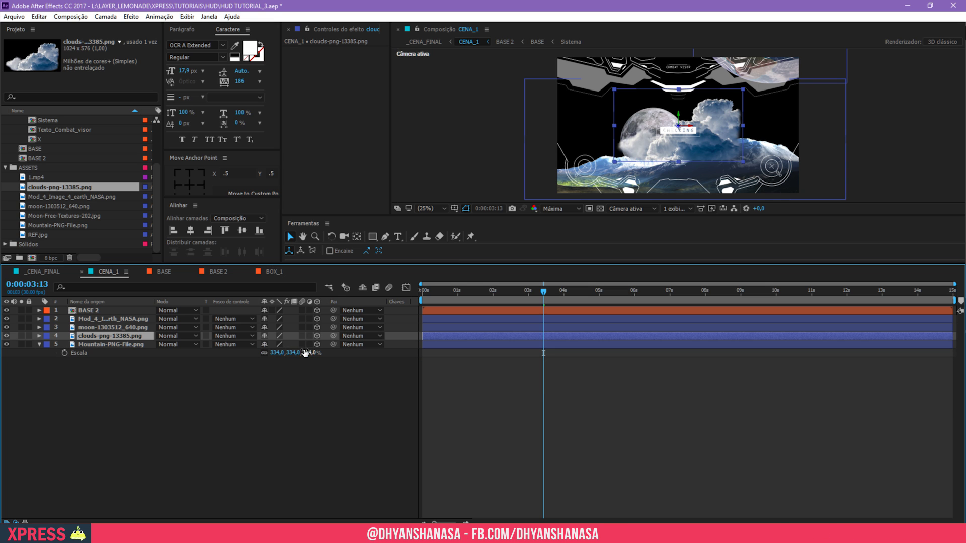
pyautogui.press('p')
pyautogui.moveTo(297, 344); pyautogui.dragTo(928, 234)
pyautogui.click(302, 344)
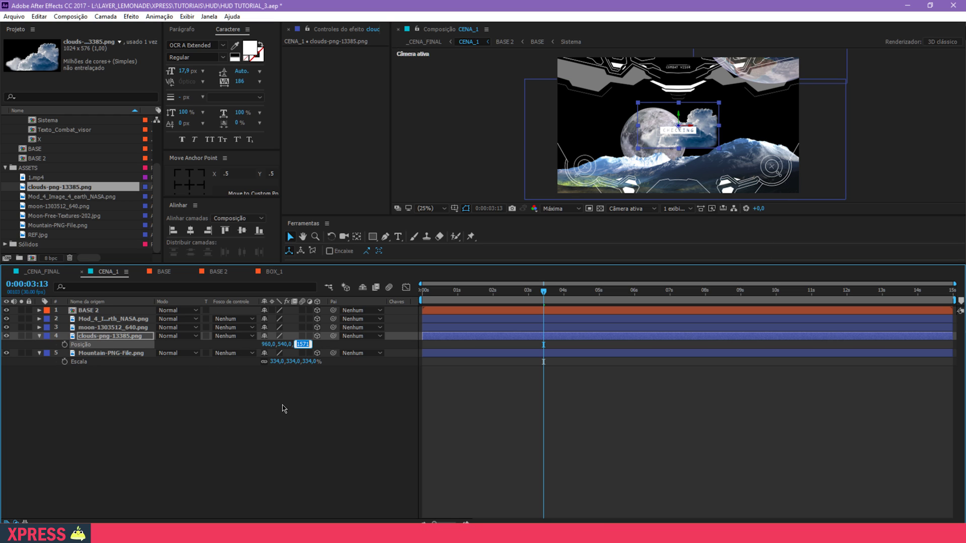
pyautogui.write('86')
pyautogui.press('Return')
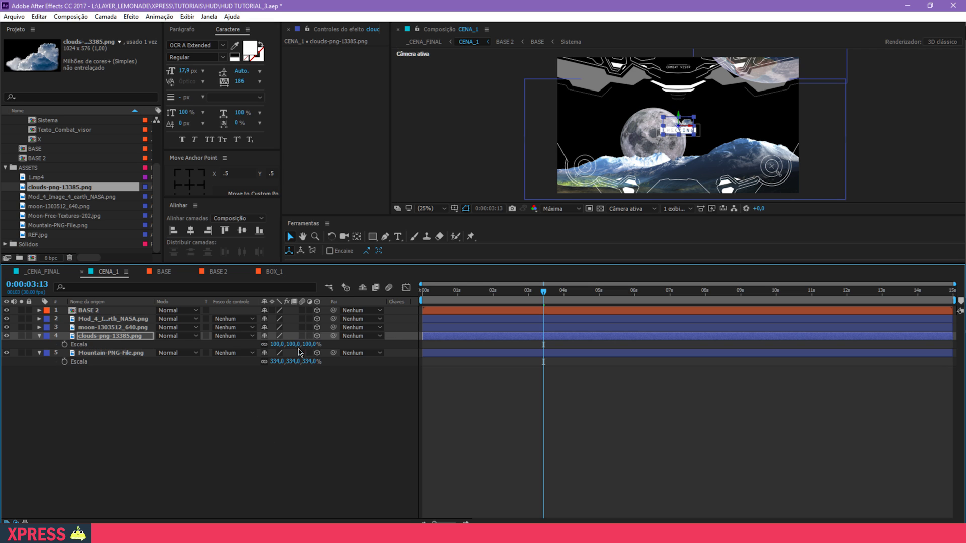
# Step: Enlarge the clouds layer, place it at the frame's right side above the mountains, and collapse all layer properties
pyautogui.press('s')
pyautogui.moveTo(276, 344); pyautogui.dragTo(578, 313)
pyautogui.moveTo(733, 131); pyautogui.dragTo(783, 136)
pyautogui.moveTo(299, 346); pyautogui.dragTo(323, 344)
pyautogui.moveTo(707, 156); pyautogui.dragTo(704, 149)
pyautogui.click(161, 410)
pyautogui.hotkey('ctrl', 'a')
pyautogui.press('u')
# Step: Add a camera with the default settings and a new null object to CENA_1
pyautogui.rightClick(158, 411)
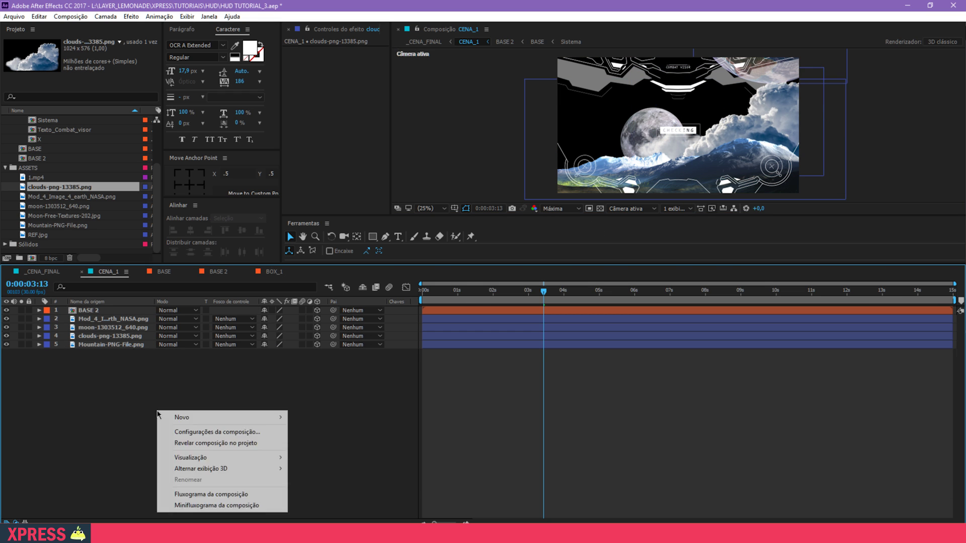
pyautogui.moveTo(178, 418)
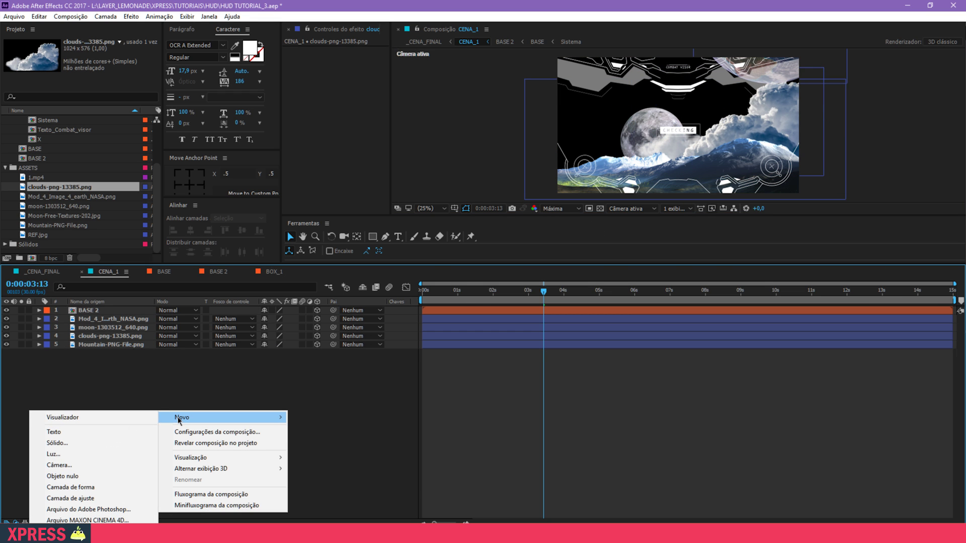
pyautogui.click(89, 461)
pyautogui.press('Return')
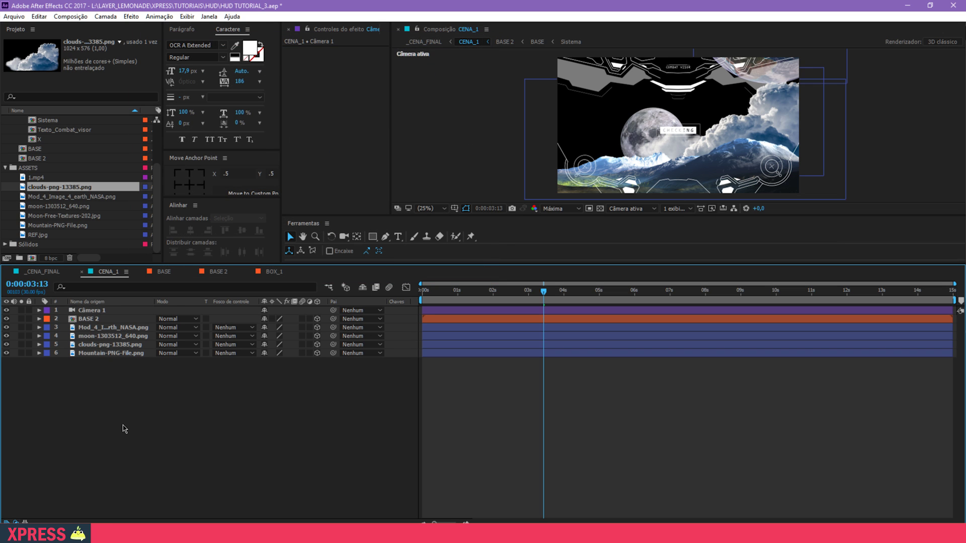
pyautogui.hotkey('ctrl', 'alt', 'shift', 'y')
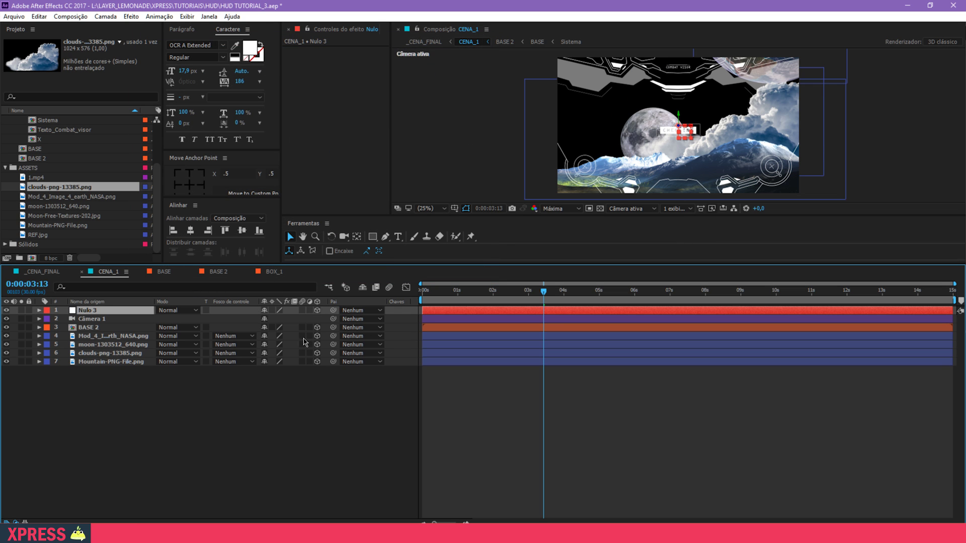
# Step: Rename the new null layer CAMERA and parent the Câmera 1 layer to it
pyautogui.press('Return')
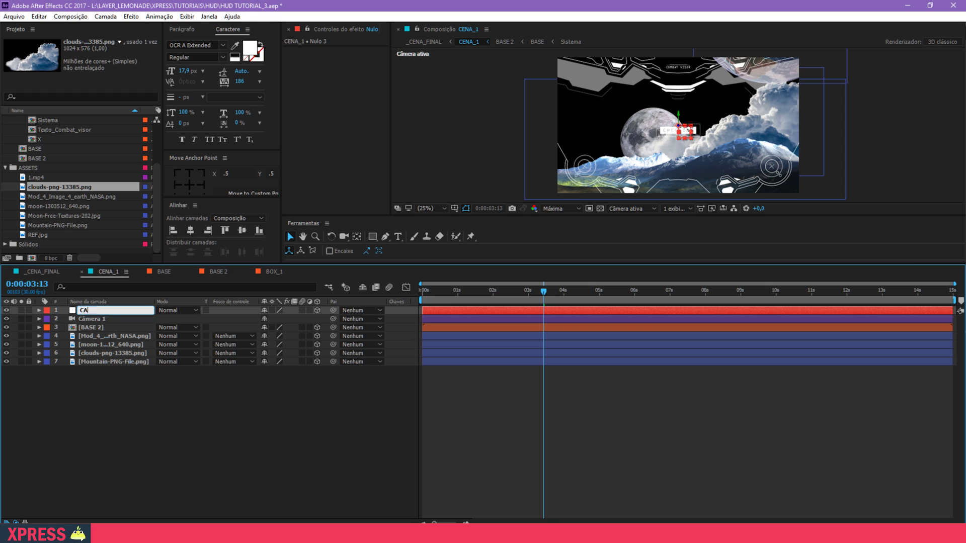
pyautogui.write('CAMERA')
pyautogui.press('Return')
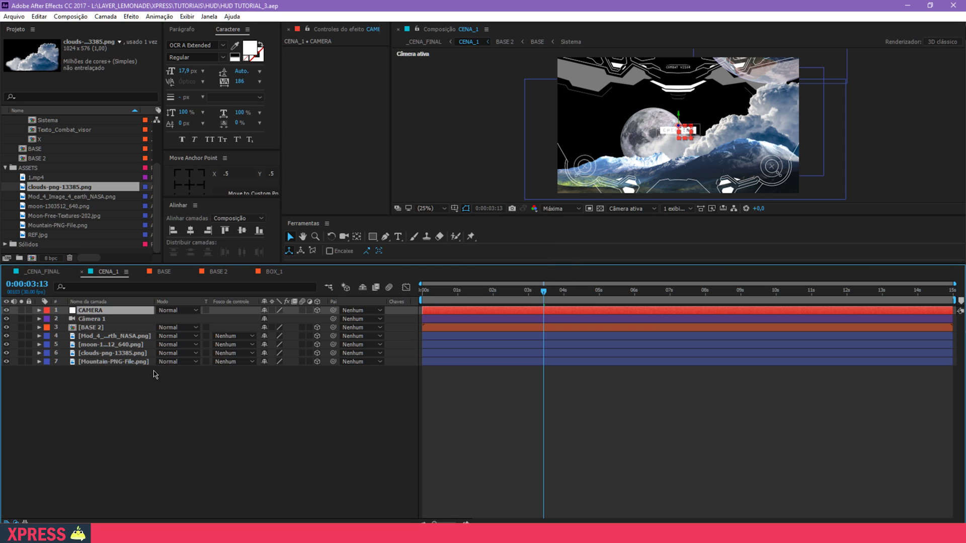
pyautogui.moveTo(333, 319); pyautogui.dragTo(95, 311)
# Step: Separate the CAMERA null's position into X, Y and Z dimensions, save the project, and collapse its properties
pyautogui.press('p')
pyautogui.rightClick(81, 323)
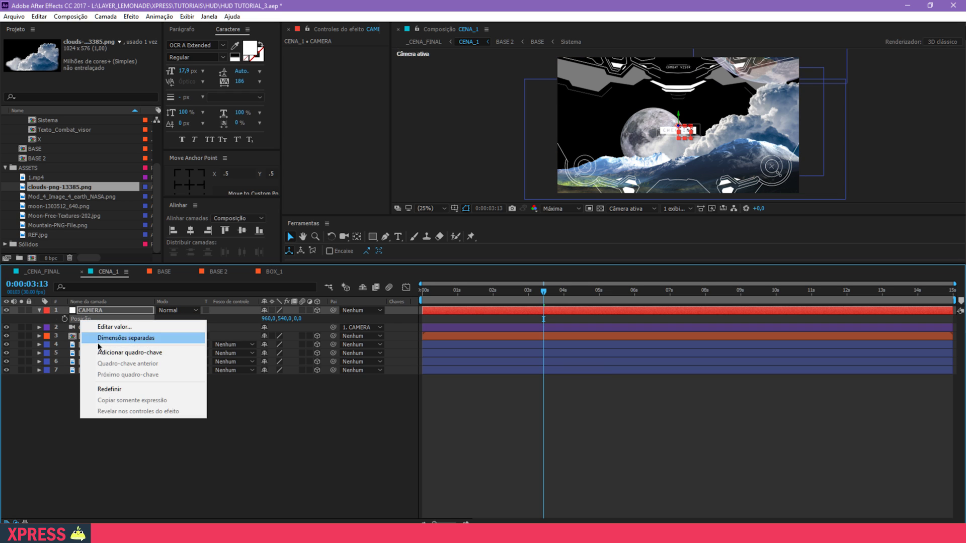
pyautogui.click(106, 338)
pyautogui.hotkey('ctrl', 's')
pyautogui.click(107, 312)
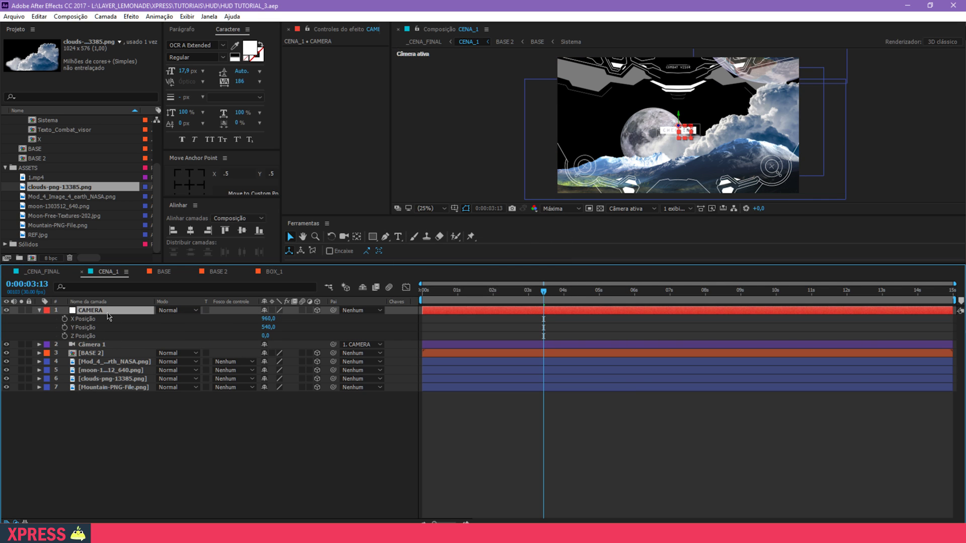
pyautogui.press('p')
pyautogui.click(138, 423)
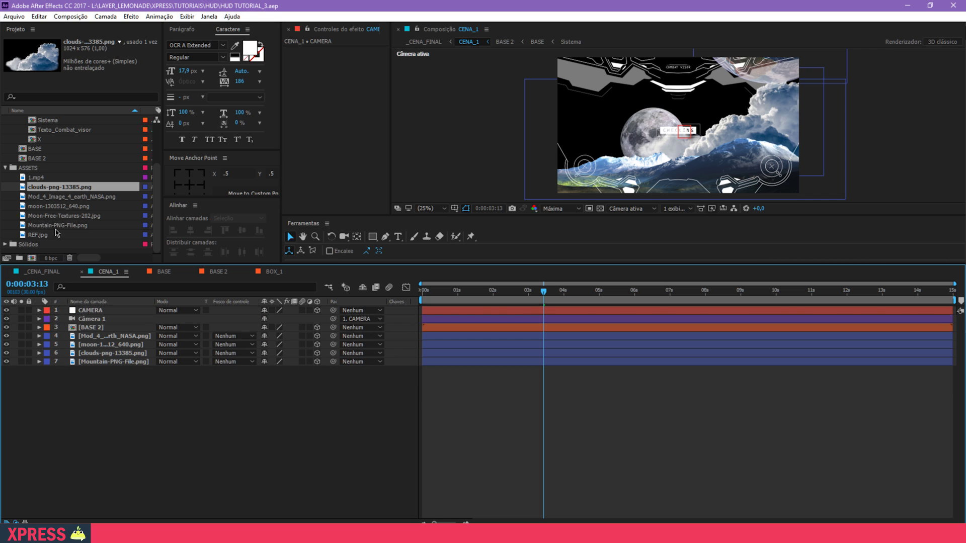
# Step: Examine the previews of the image files in the project's ASSETS folder
pyautogui.click(44, 200)
pyautogui.press('Down')
pyautogui.press('Down')
pyautogui.press('Down')
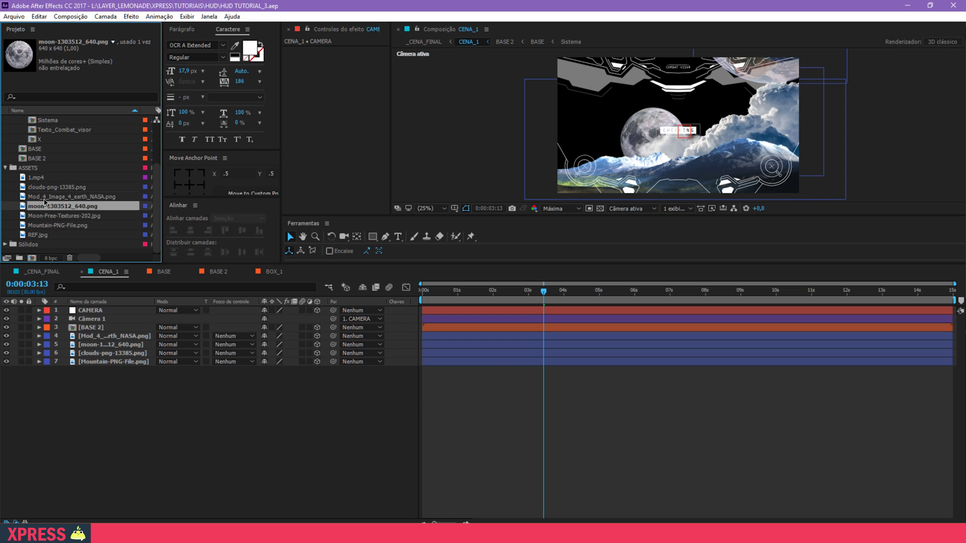
pyautogui.press('Up')
pyautogui.press('Up')
pyautogui.press('Up')
pyautogui.press('Up')
pyautogui.press('Down')
pyautogui.press('Down')
pyautogui.press('Down')
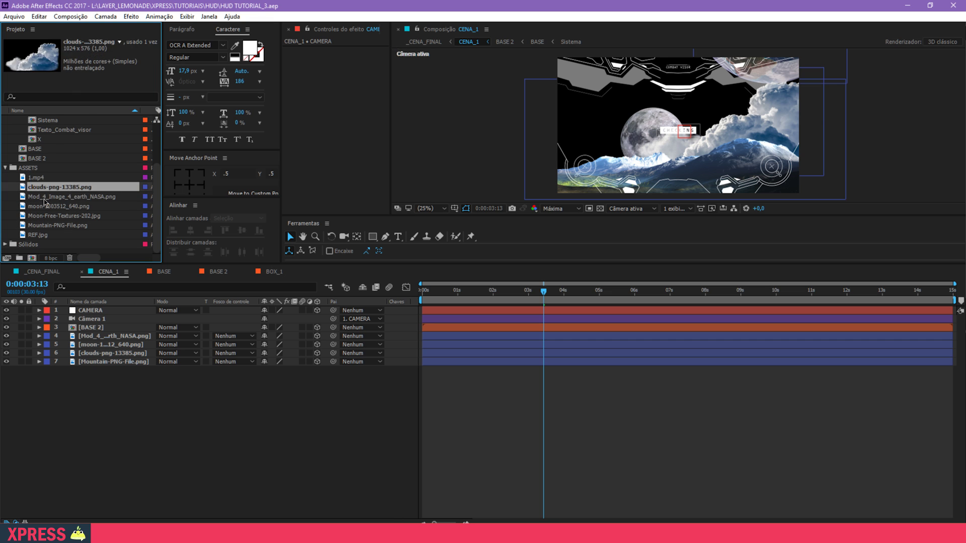
# Step: Import stars.jpg from the HUD folder in File Explorer into ASSETS and add it as CENA_1's bottom layer
pyautogui.press('super+Tab')
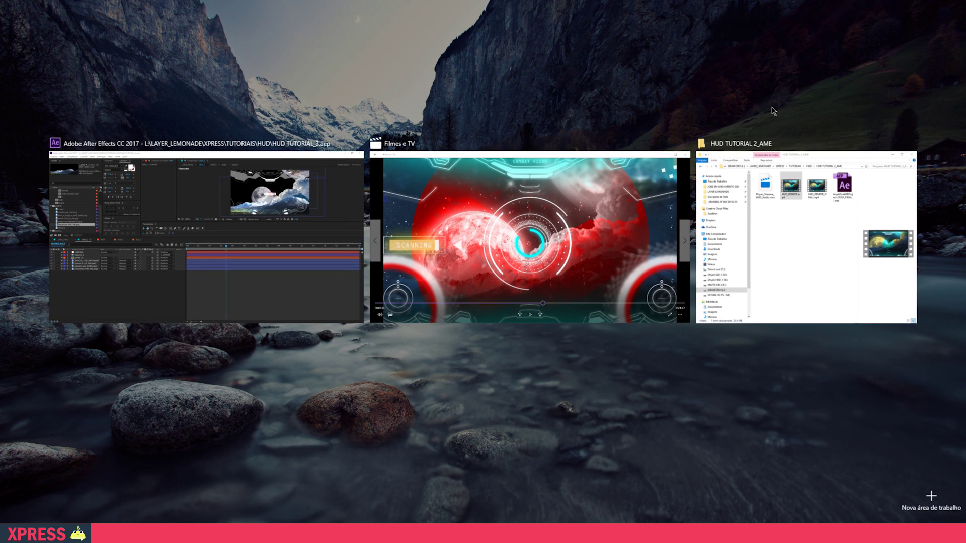
pyautogui.click(752, 222)
pyautogui.click(652, 78)
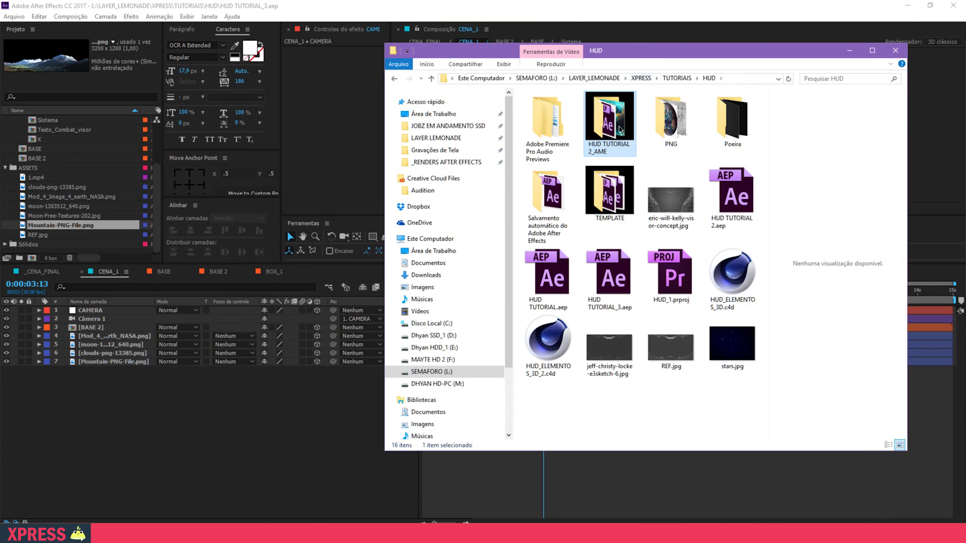
pyautogui.click(736, 368)
pyautogui.moveTo(740, 348); pyautogui.dragTo(51, 174)
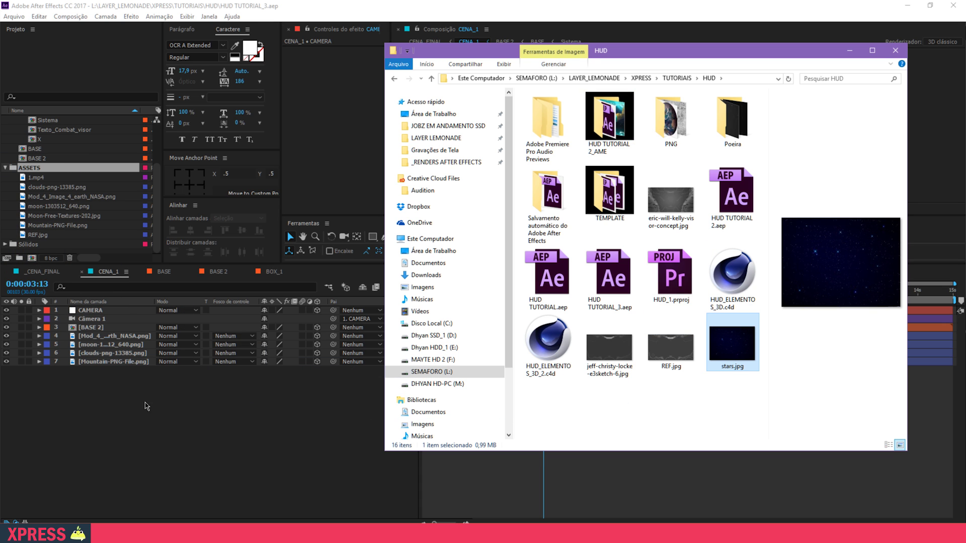
pyautogui.click(167, 446)
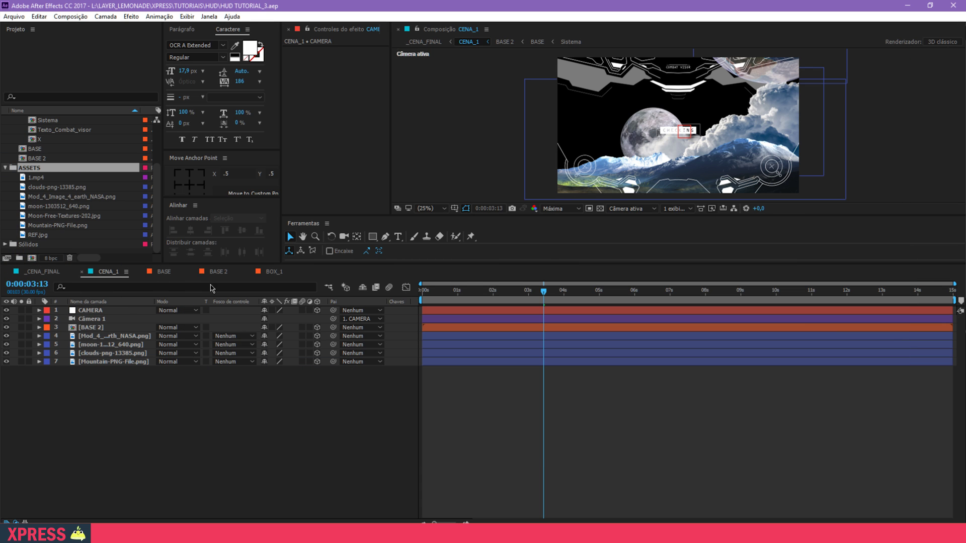
pyautogui.moveTo(53, 245); pyautogui.dragTo(89, 369)
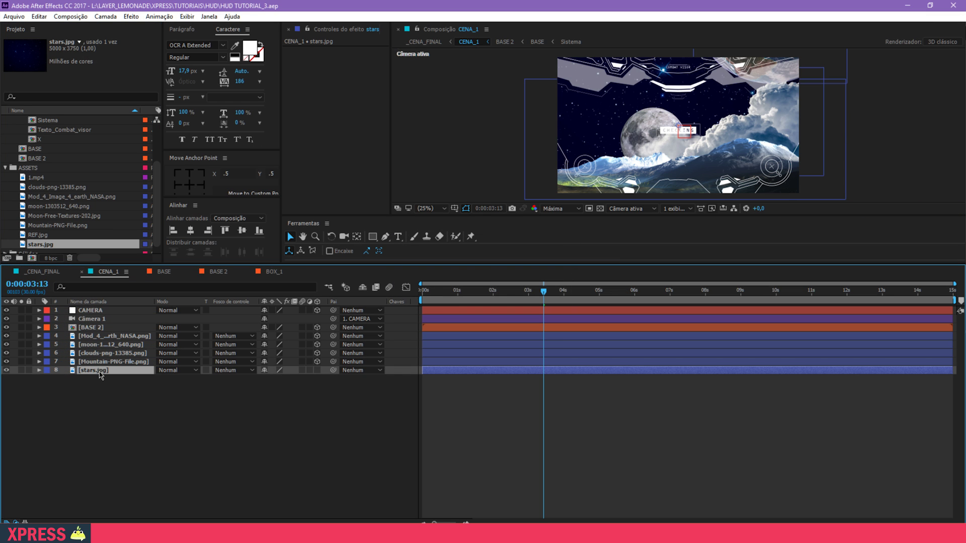
pyautogui.click(108, 392)
pyautogui.hotkey('ctrl', 'y')
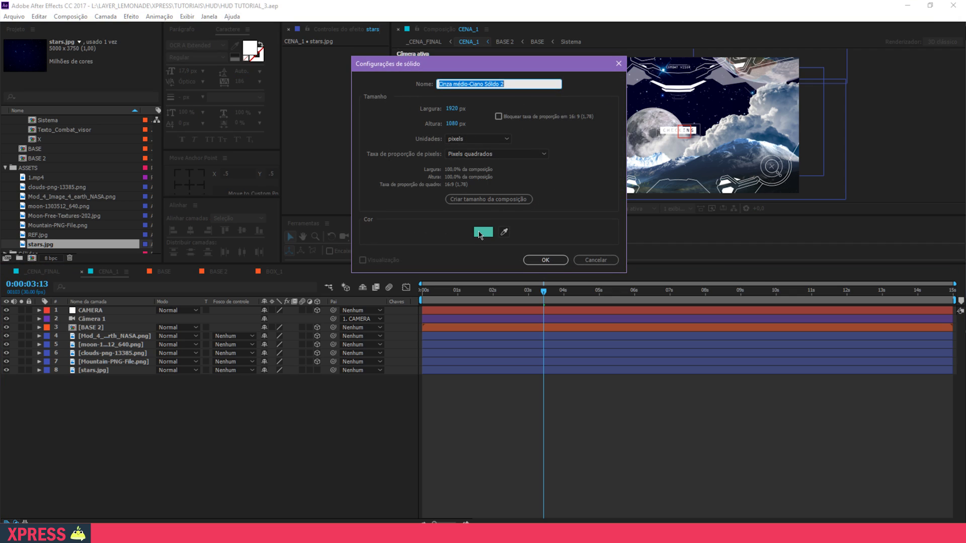
pyautogui.click(585, 258)
# Step: Switch to Filmes e TV and play the HUD_RENDER reference from about 2 seconds to review its background
pyautogui.press('super+Tab')
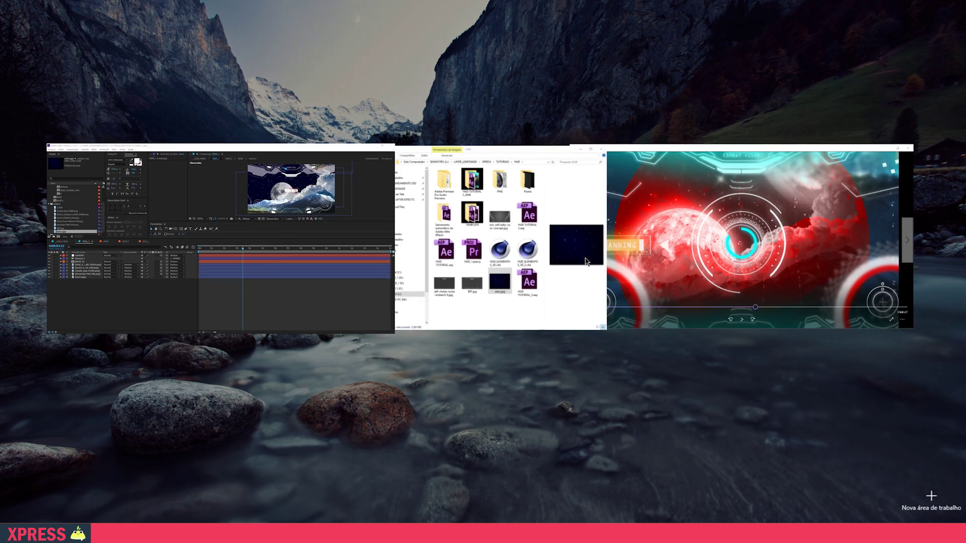
pyautogui.click(615, 290)
pyautogui.moveTo(511, 377); pyautogui.dragTo(221, 387)
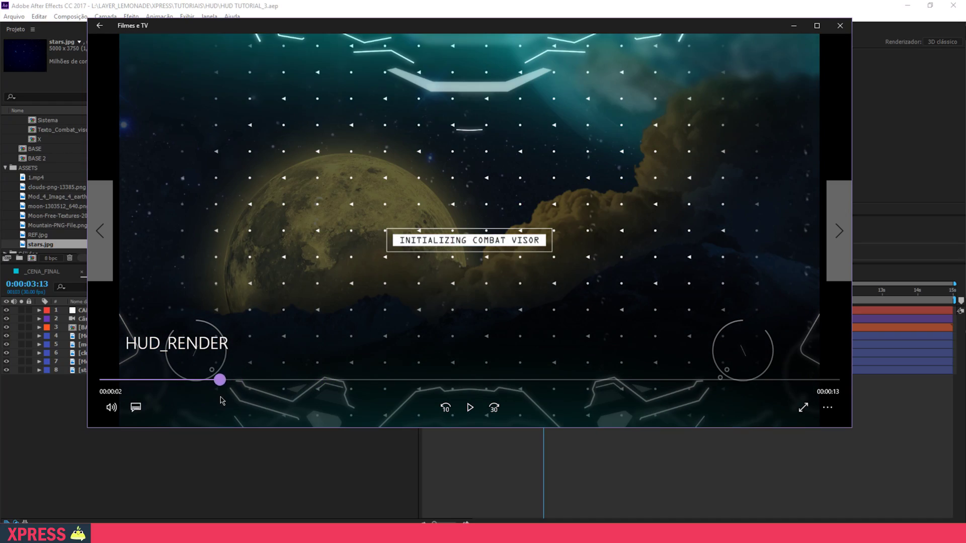
pyautogui.click(463, 409)
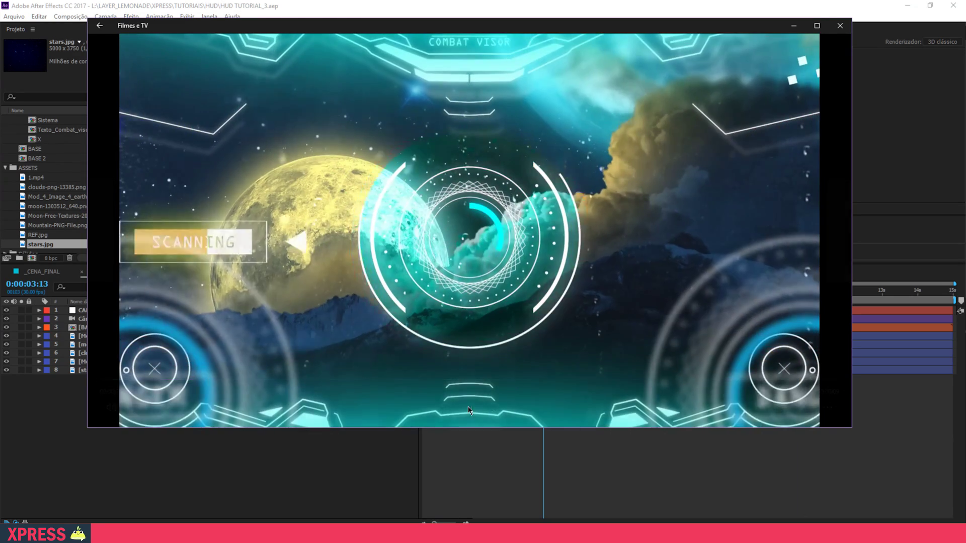
pyautogui.click(469, 408)
pyautogui.click(223, 467)
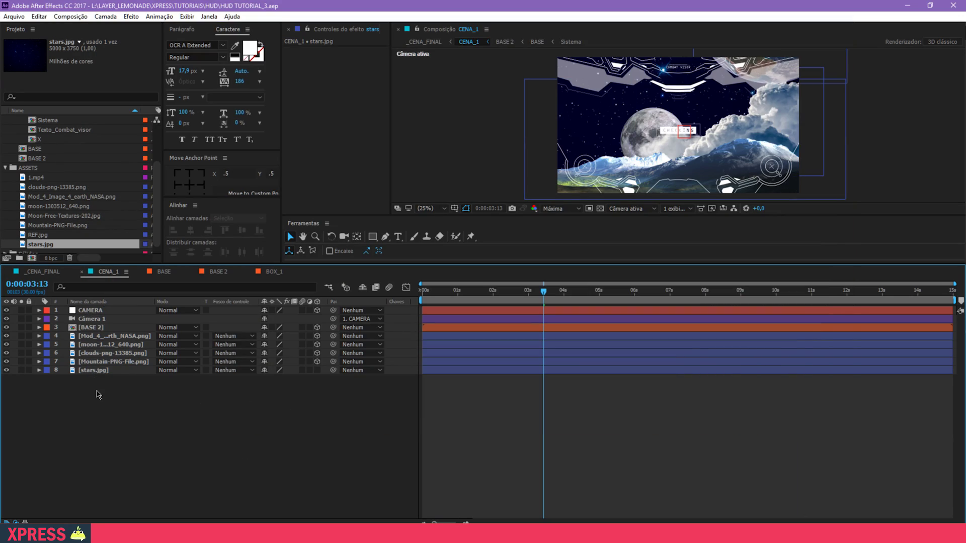
# Step: Create a black 1920 × 1080 px solid in CENA_1 and place it below the stars.jpg layer
pyautogui.hotkey('ctrl', 'y')
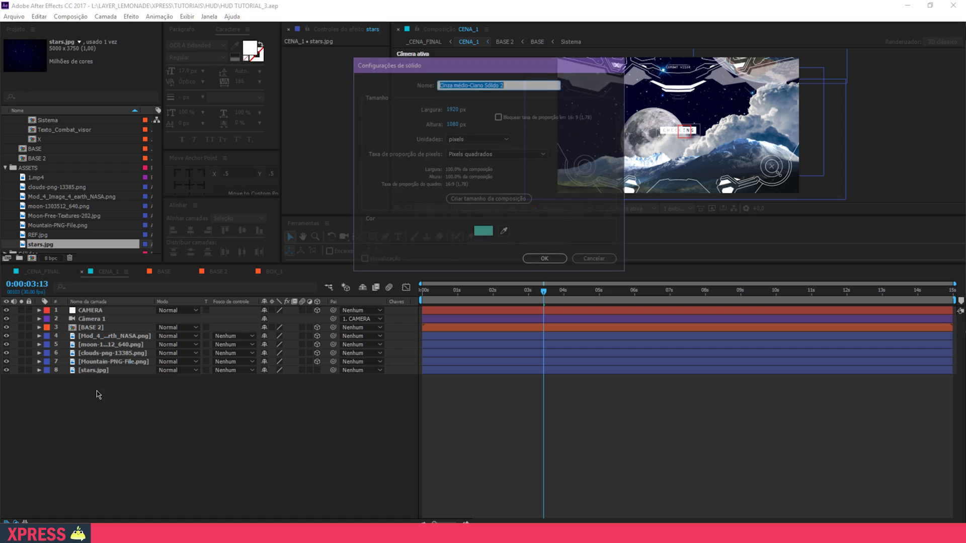
pyautogui.click(482, 231)
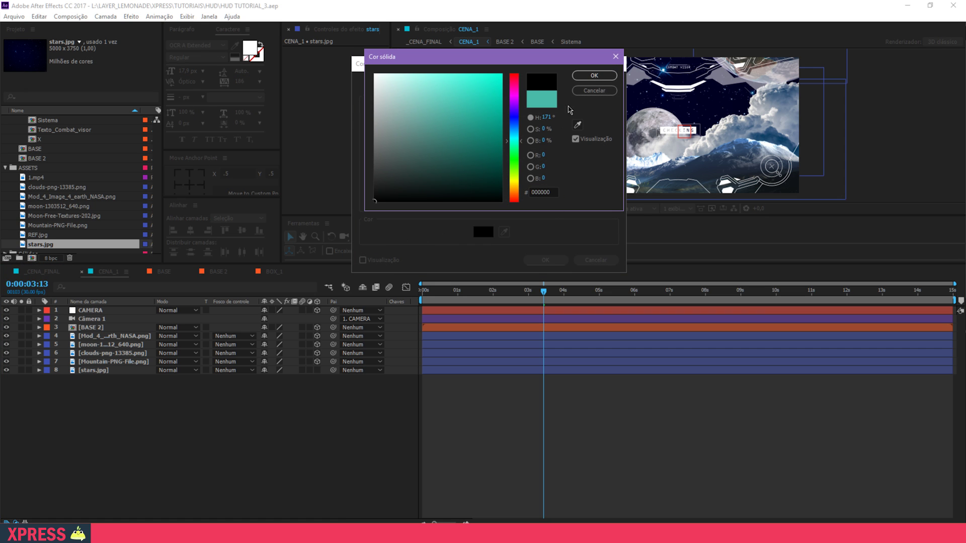
pyautogui.click(594, 76)
pyautogui.click(545, 260)
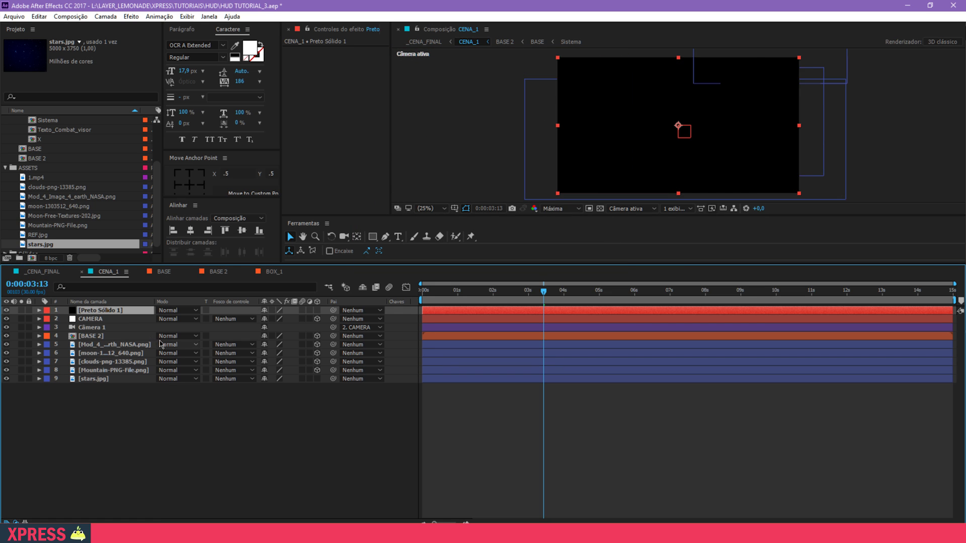
pyautogui.moveTo(113, 310); pyautogui.dragTo(104, 398)
# Step: Make the stars.jpg layer 3D and set its Z position to 10500
pyautogui.click(97, 370)
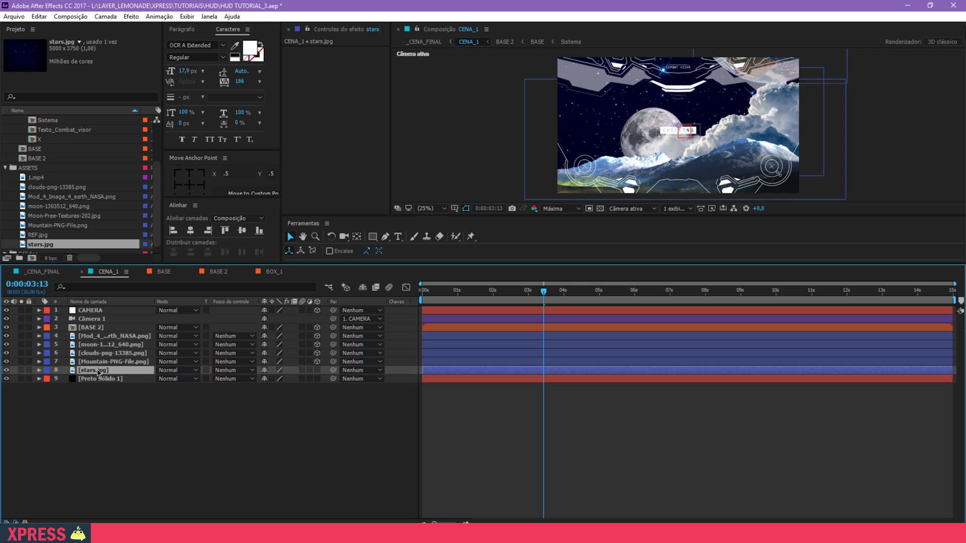
pyautogui.click(317, 370)
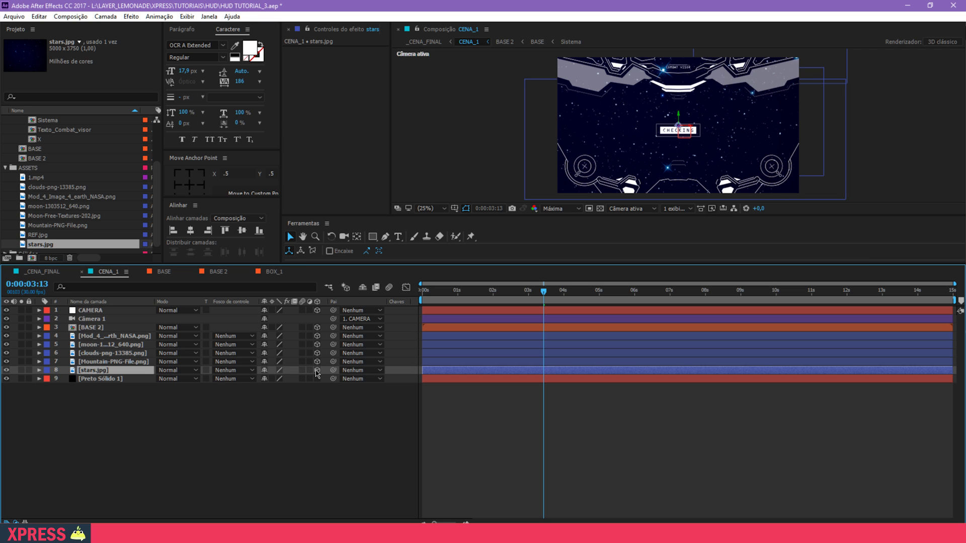
pyautogui.press('p')
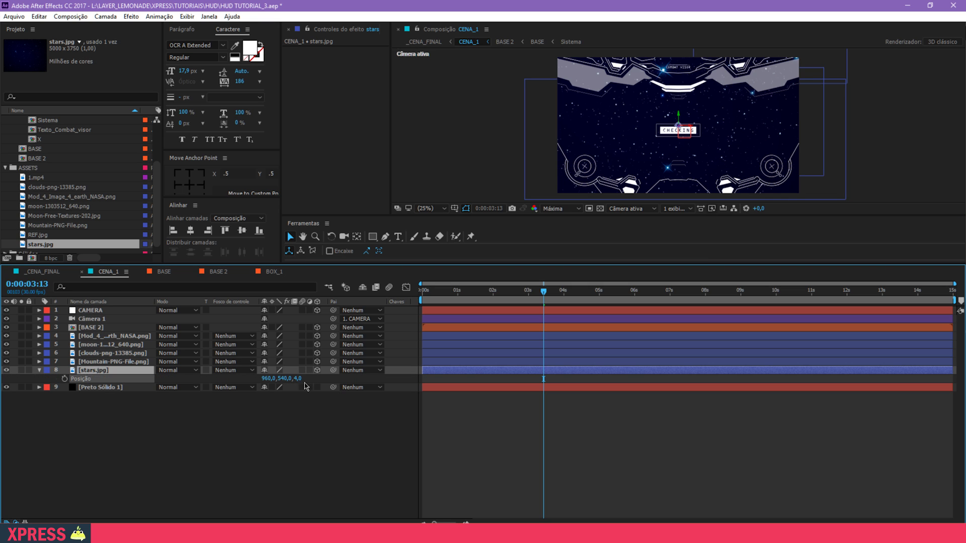
pyautogui.click(297, 378)
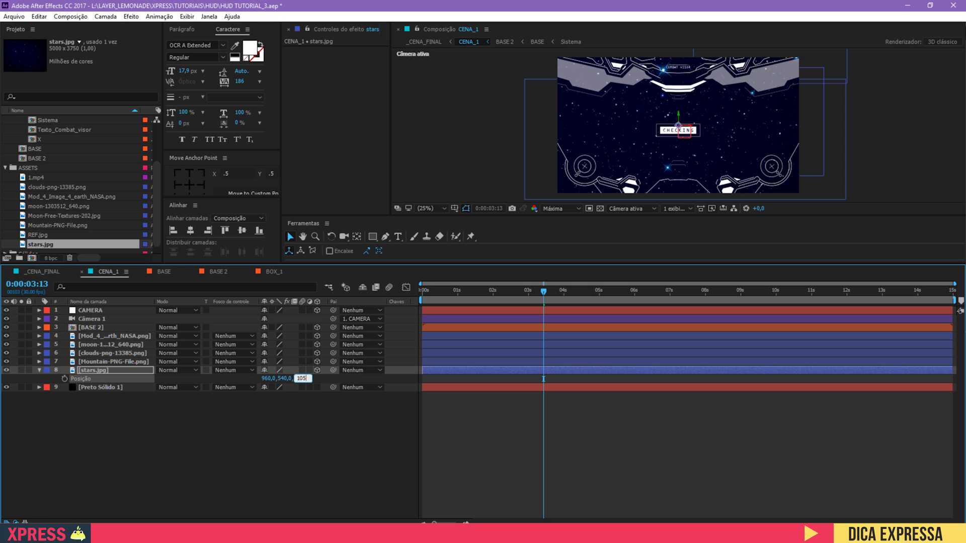
pyautogui.write('10500')
pyautogui.press('Return')
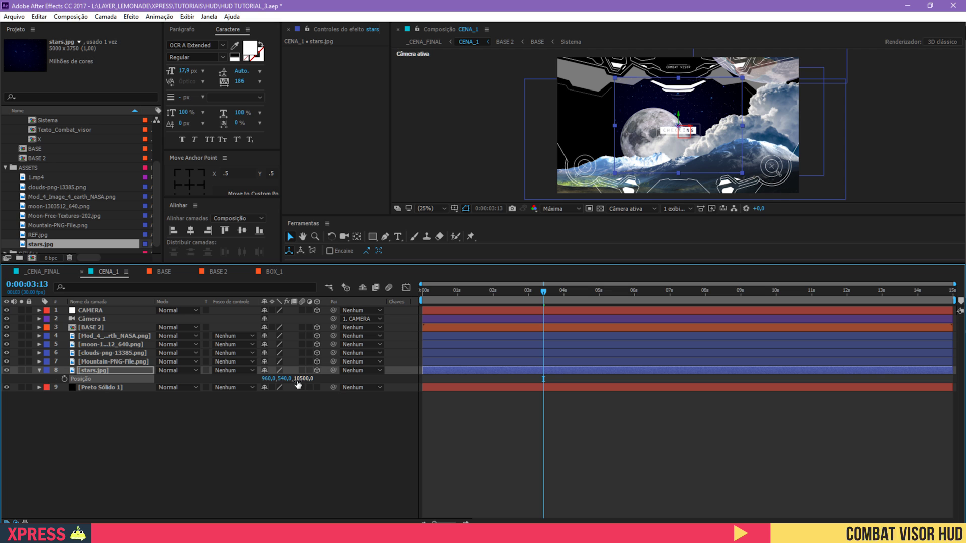
# Step: Scale the stars.jpg layer to 205% and set its blending mode to Luz linear
pyautogui.press('s')
pyautogui.moveTo(304, 379); pyautogui.dragTo(351, 371)
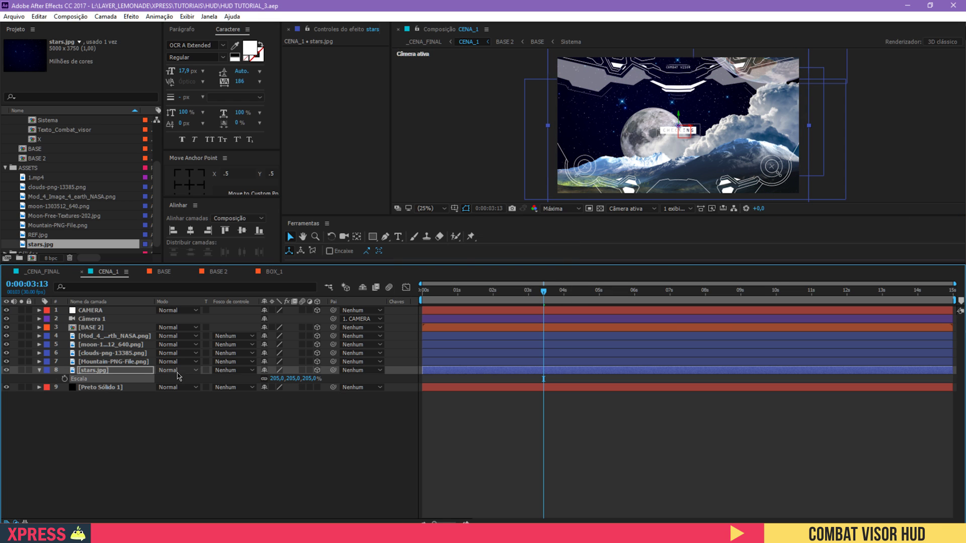
pyautogui.hotkey('shift', '=')
pyautogui.hotkey('shift', '=')
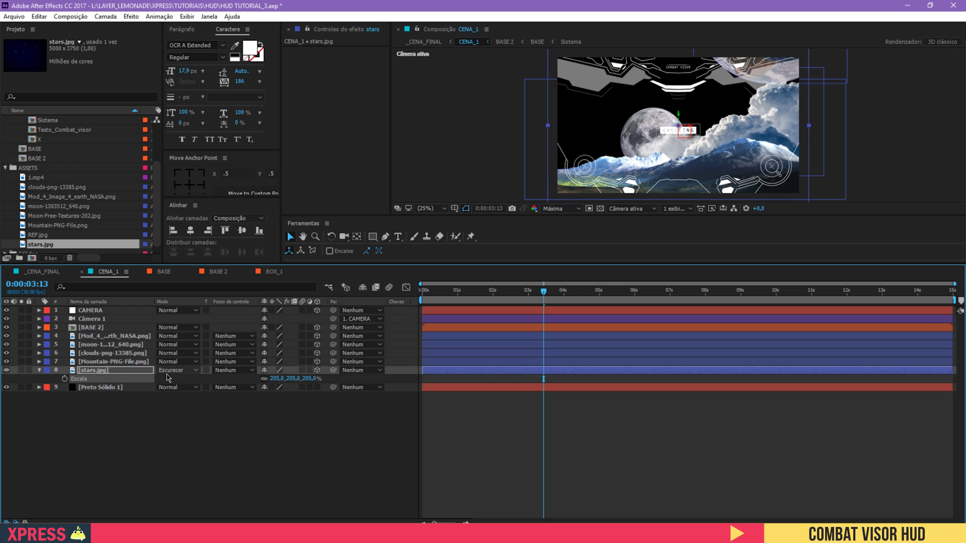
pyautogui.hotkey('shift', '=')
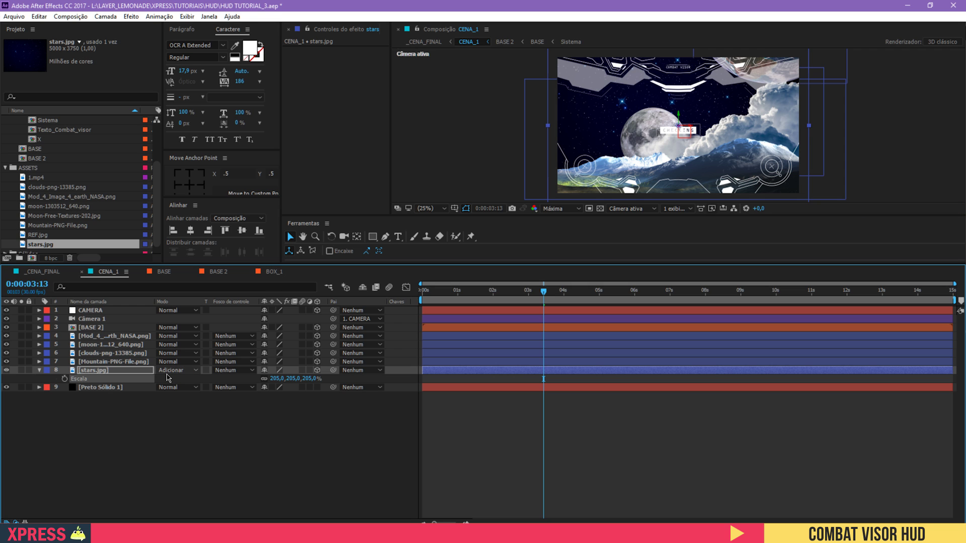
pyautogui.hotkey('shift', '=')
pyautogui.hotkey('shift', '=')
pyautogui.hotkey('shift', '=')
pyautogui.hotkey('shift', '=')
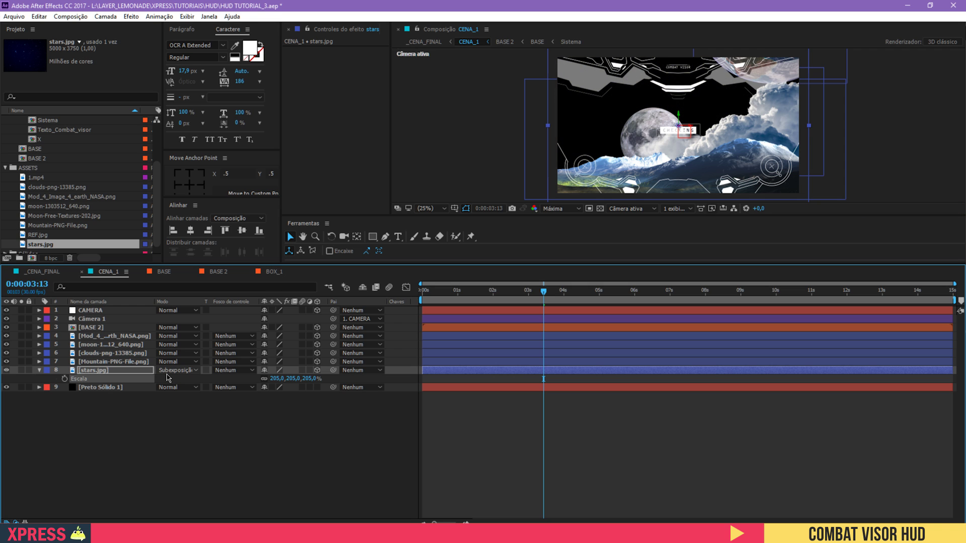
pyautogui.hotkey('shift', '-')
pyautogui.hotkey('shift', '=')
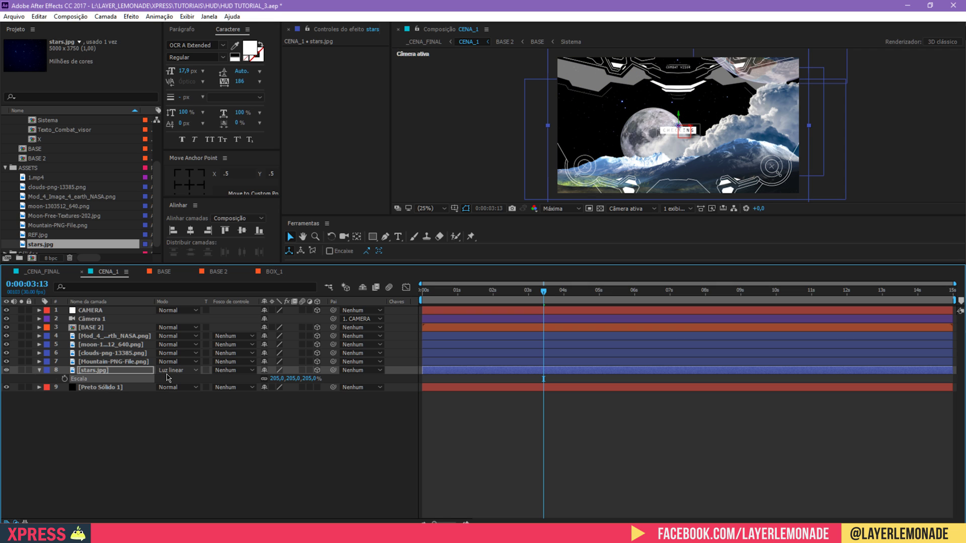
# Step: Collapse the properties of all layers in CENA_1 and save the project
pyautogui.hotkey('ctrl', 'a')
pyautogui.press('u')
pyautogui.click(136, 404)
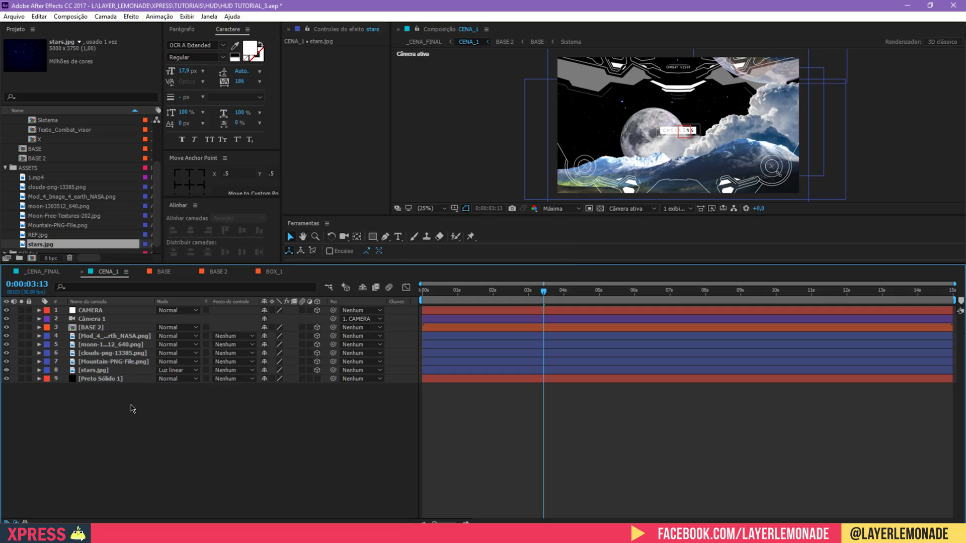
pyautogui.hotkey('ctrl', 's')
# Step: Inspect the background in the HUD_RENDER reference video in Filmes e TV at about 4 seconds
pyautogui.press('super+Tab')
pyautogui.click(206, 327)
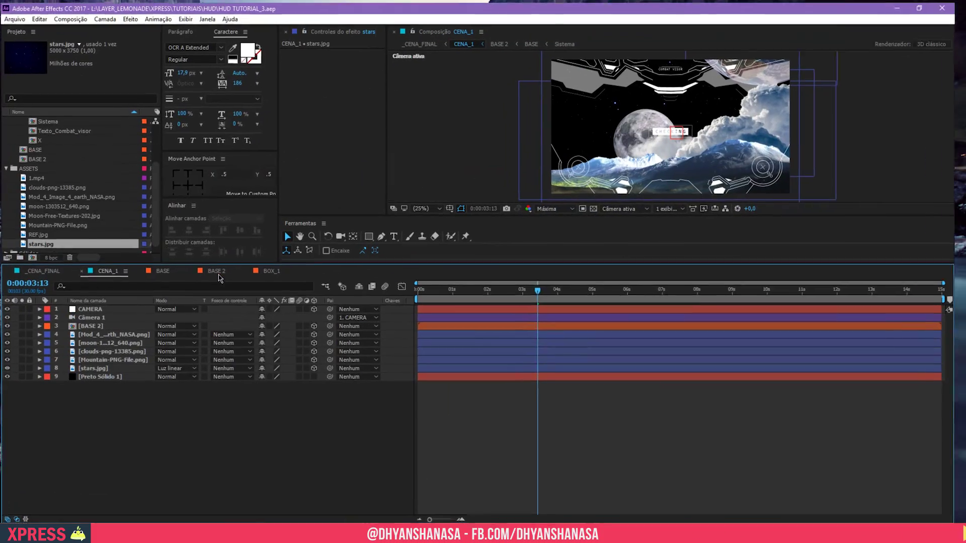
pyautogui.press('super+Tab')
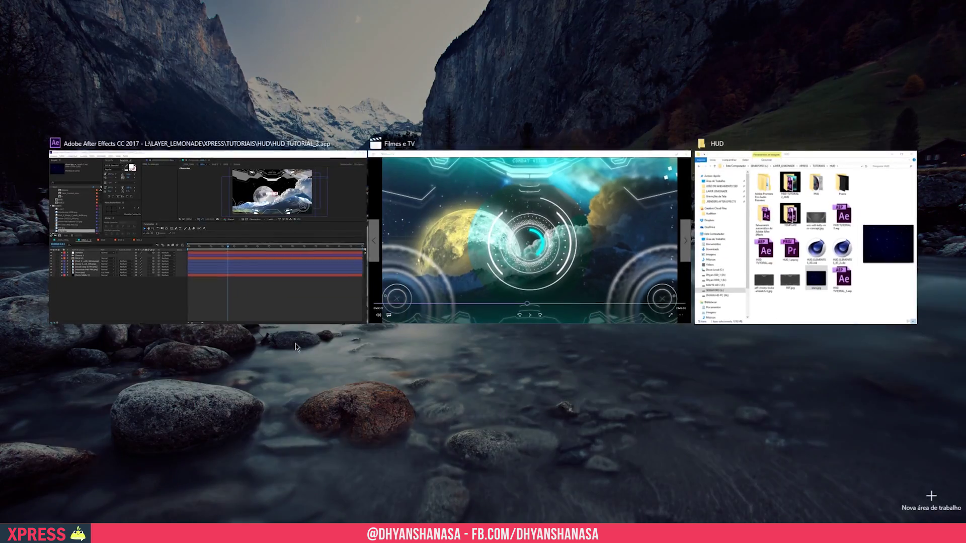
pyautogui.click(512, 280)
pyautogui.moveTo(393, 382); pyautogui.dragTo(343, 381)
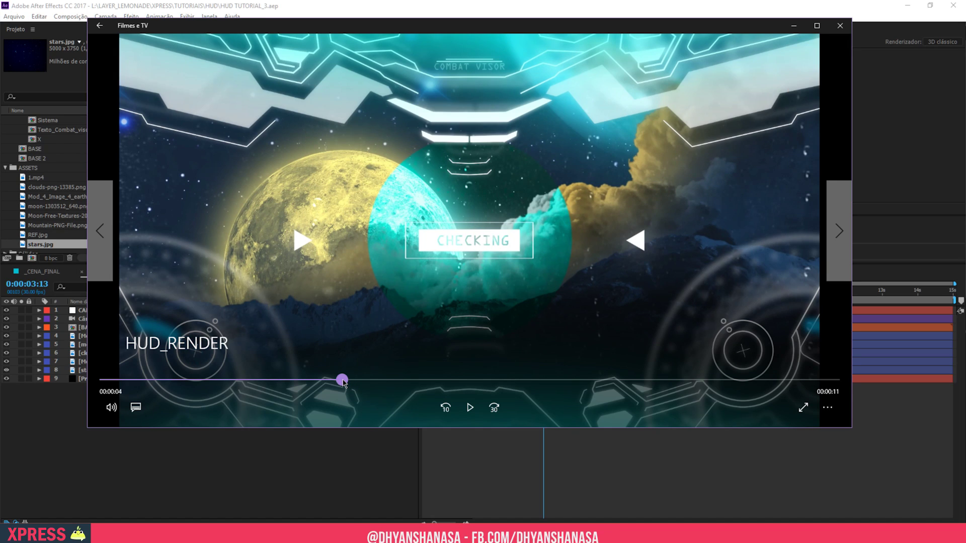
pyautogui.click(248, 495)
# Step: Apply the Tonalidade color-correction effect to the Mountain-PNG-File.png layer in CENA_1
pyautogui.click(110, 362)
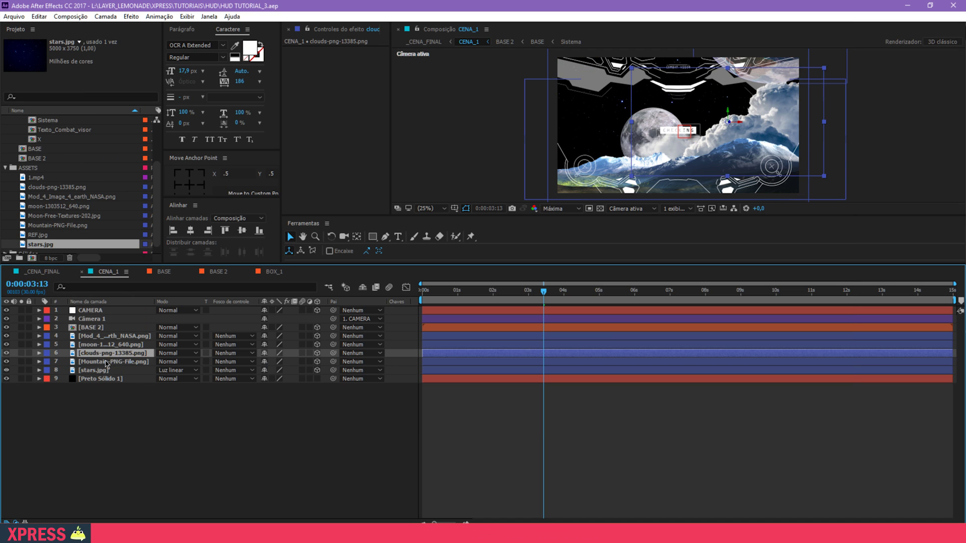
pyautogui.hotkey('ctrl', 'space')
pyautogui.write('ton')
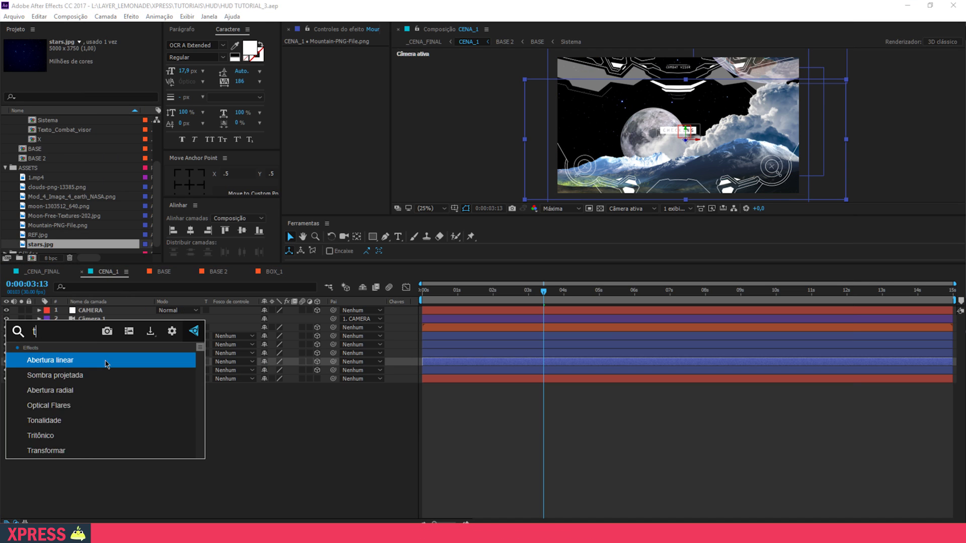
pyautogui.press('Return')
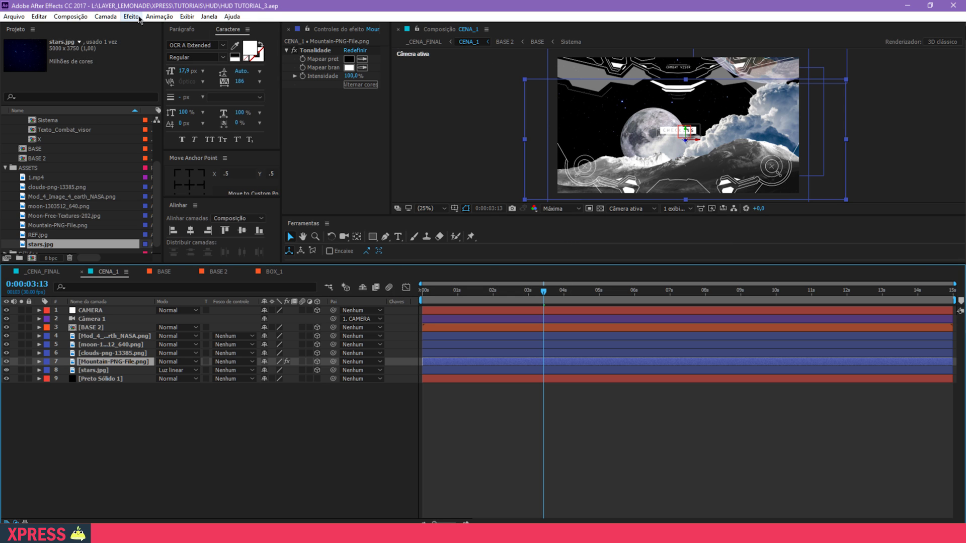
pyautogui.click(131, 16)
pyautogui.moveTo(84, 113)
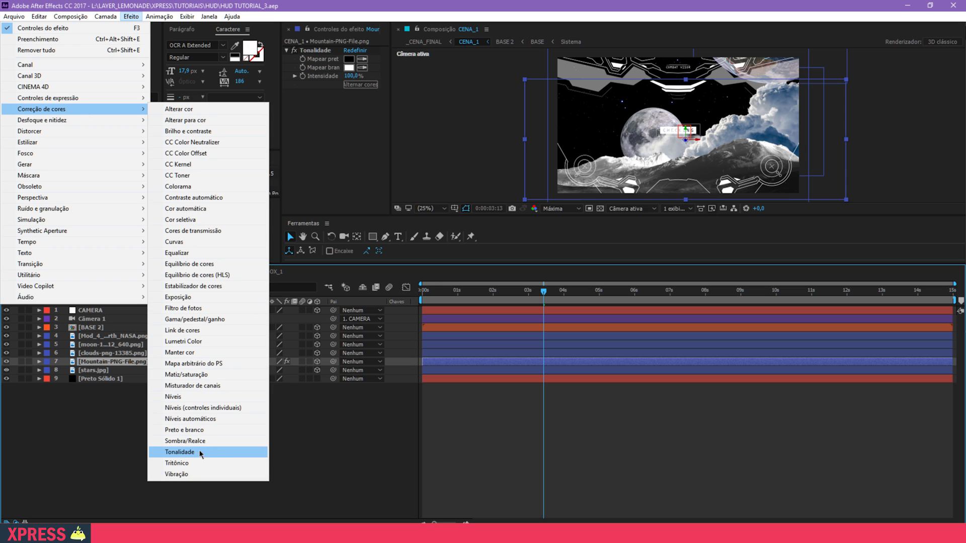
pyautogui.click(343, 446)
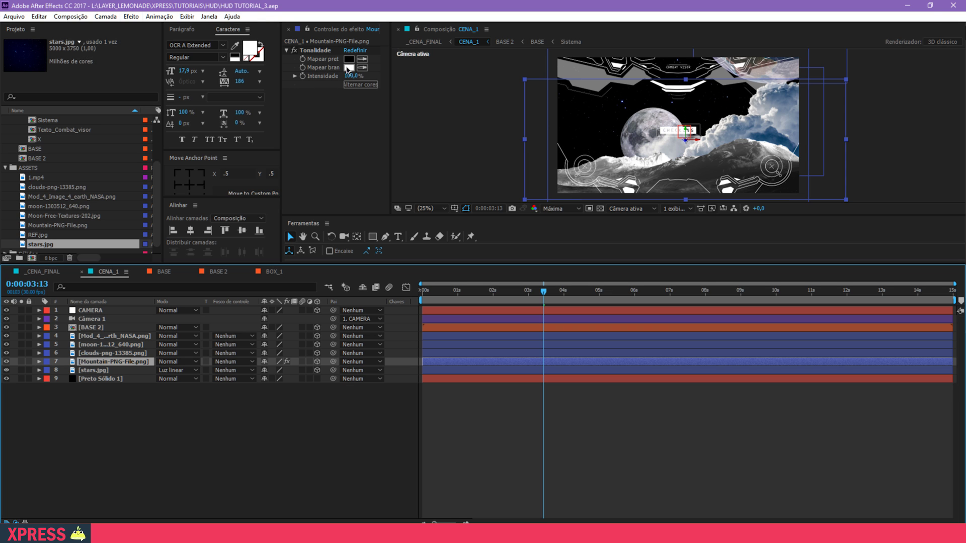
# Step: Map white to a dark blue, about #133977, in the mountain layer's Tonalidade effect
pyautogui.click(349, 68)
pyautogui.moveTo(461, 104); pyautogui.dragTo(503, 73)
pyautogui.moveTo(505, 130)
pyautogui.mouseDown()
pyautogui.moveTo(508, 116)
pyautogui.moveTo(508, 124)
pyautogui.moveTo(459, 130)
pyautogui.moveTo(478, 141)
pyautogui.mouseUp()
pyautogui.click(471, 126)
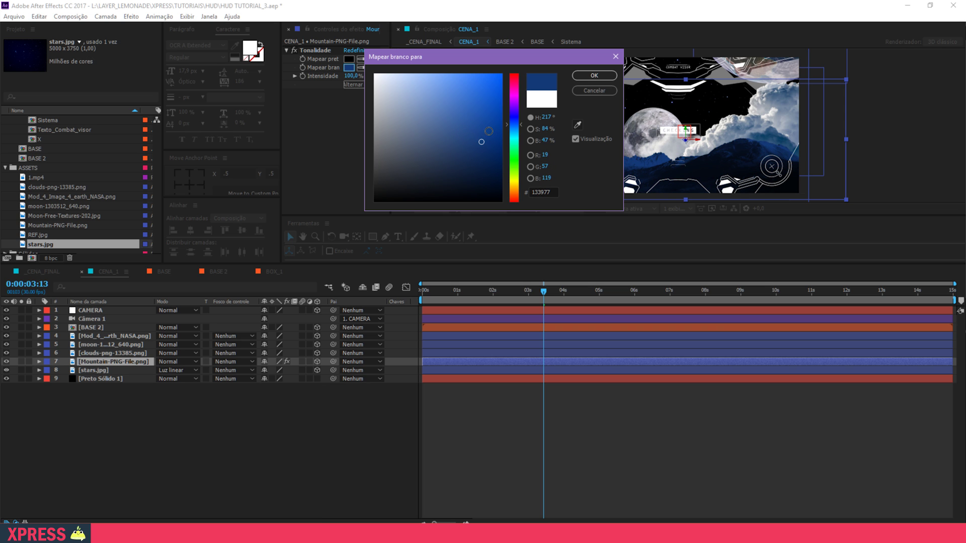
pyautogui.click(595, 75)
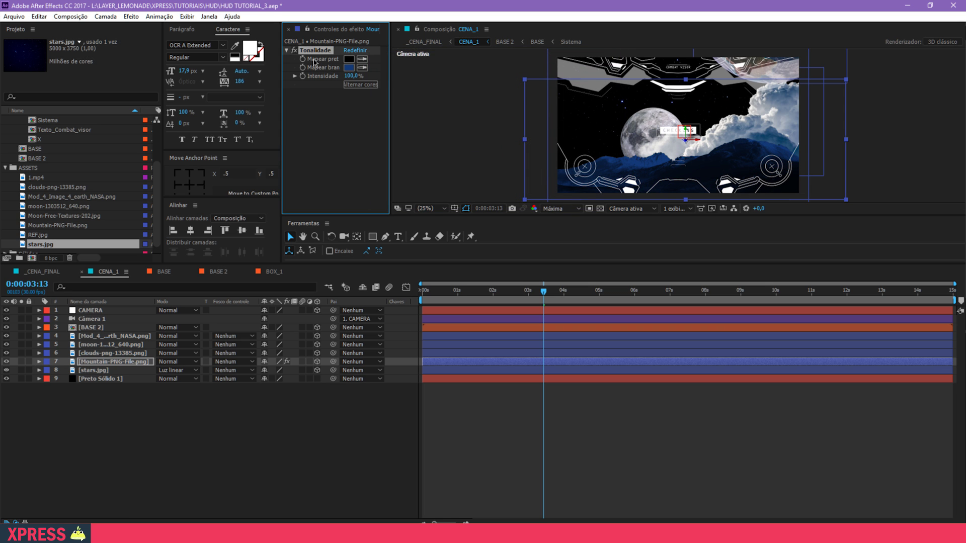
# Step: Copy the mountain layer's Tonalidade effect onto the clouds-png-13385.png layer
pyautogui.click(105, 353)
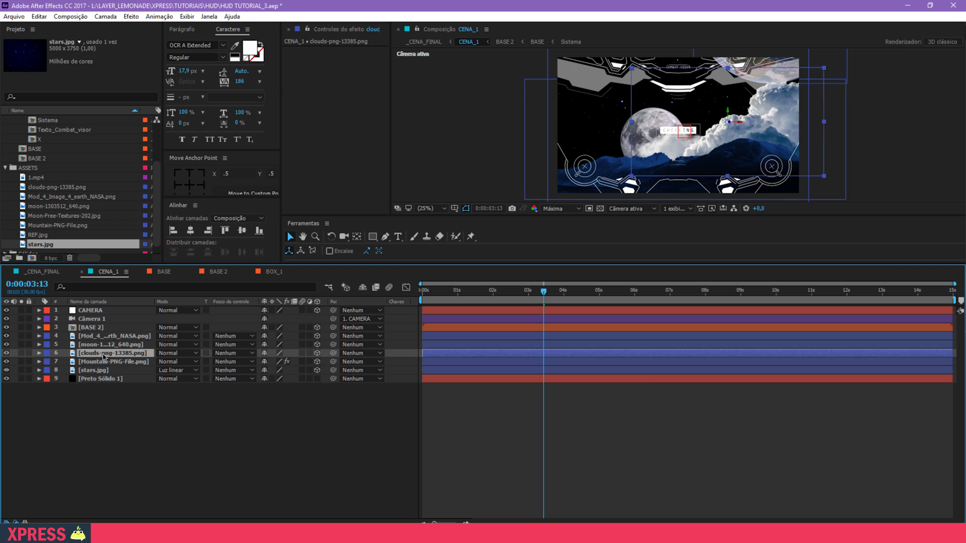
pyautogui.hotkey('ctrl', 'v')
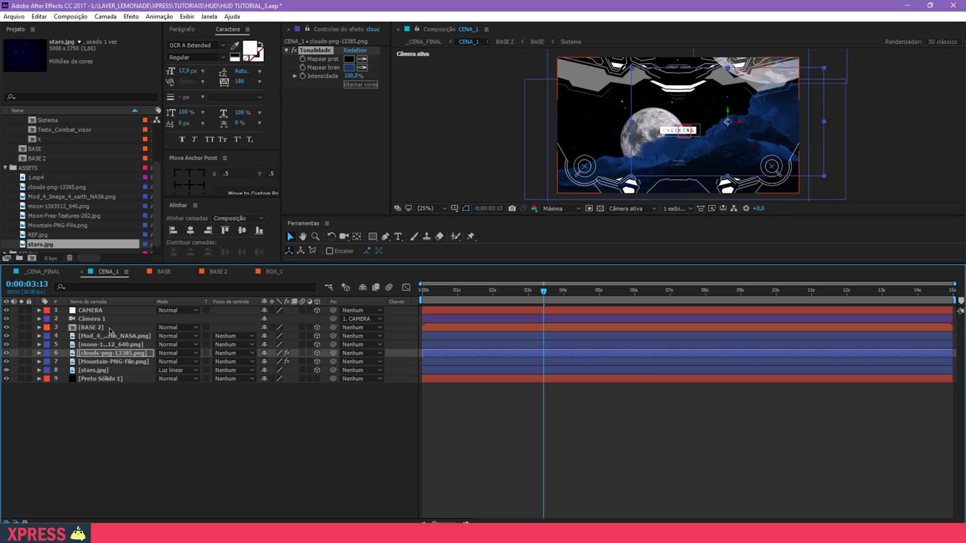
pyautogui.click(116, 395)
# Step: Set the stars.jpg layer's blending mode to Dissolver and its opacity to 42%
pyautogui.click(174, 371)
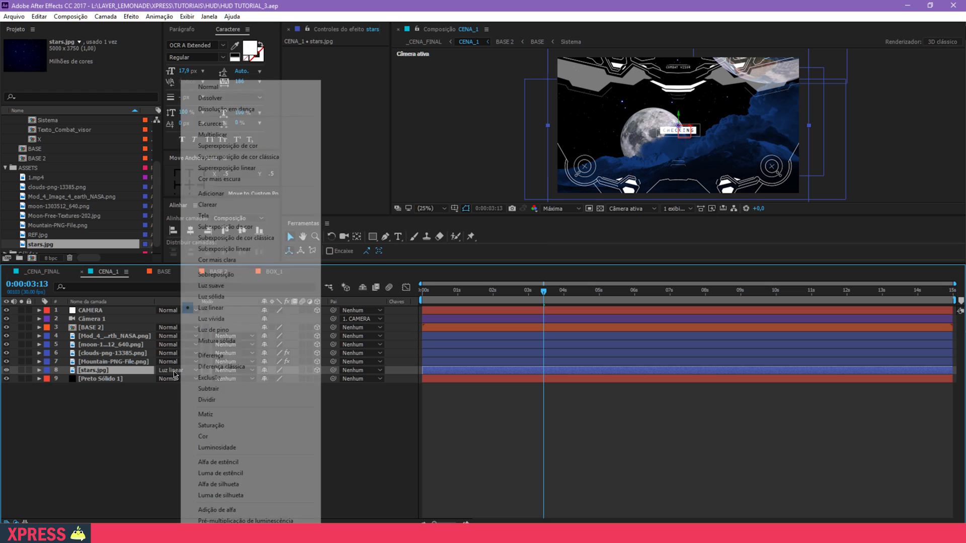
pyautogui.click(242, 97)
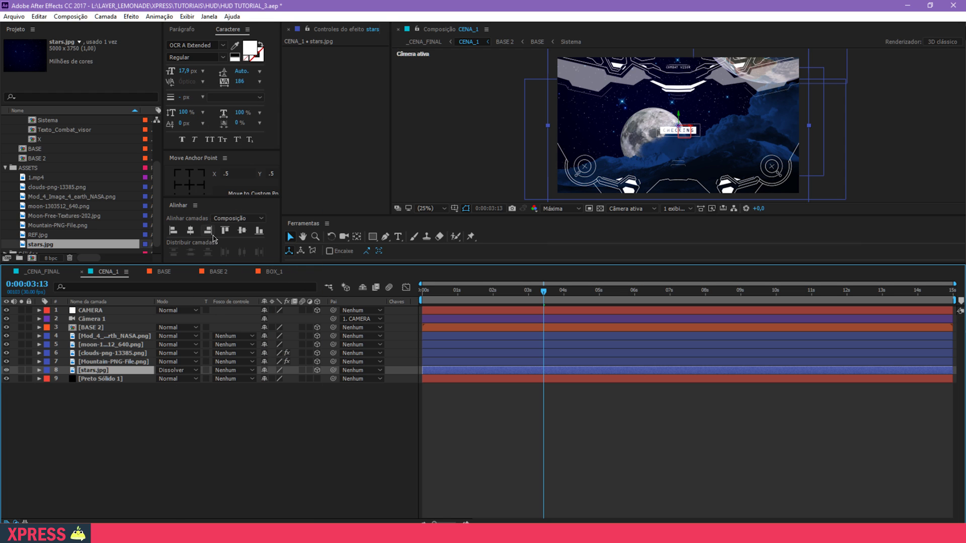
pyautogui.press('t')
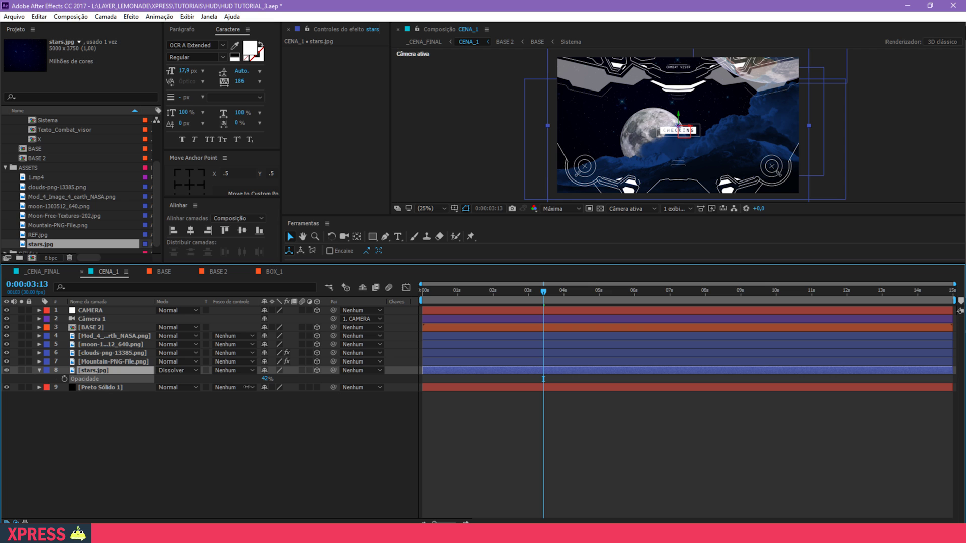
# Step: Save the project and collapse the open layer properties in CENA_1
pyautogui.click(236, 414)
pyautogui.hotkey('ctrl', 's')
pyautogui.hotkey('ctrl', 'a')
pyautogui.press('u')
pyautogui.click(267, 405)
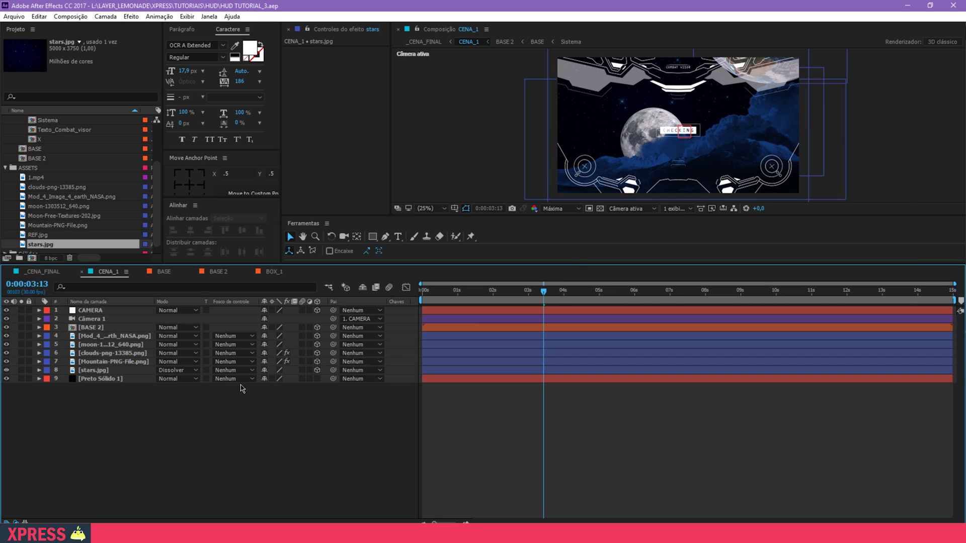